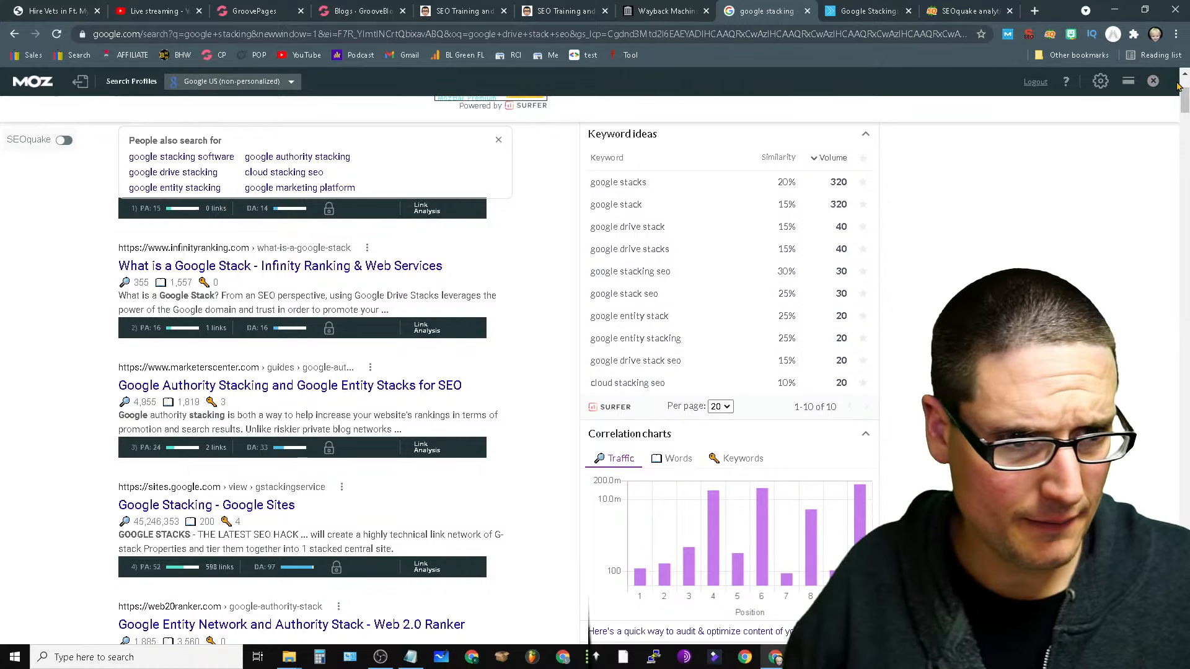
- Close the duplicate archived consulting-site and Wayback Machine tabs in Chrome
scroll(1184, 352, down, 20)
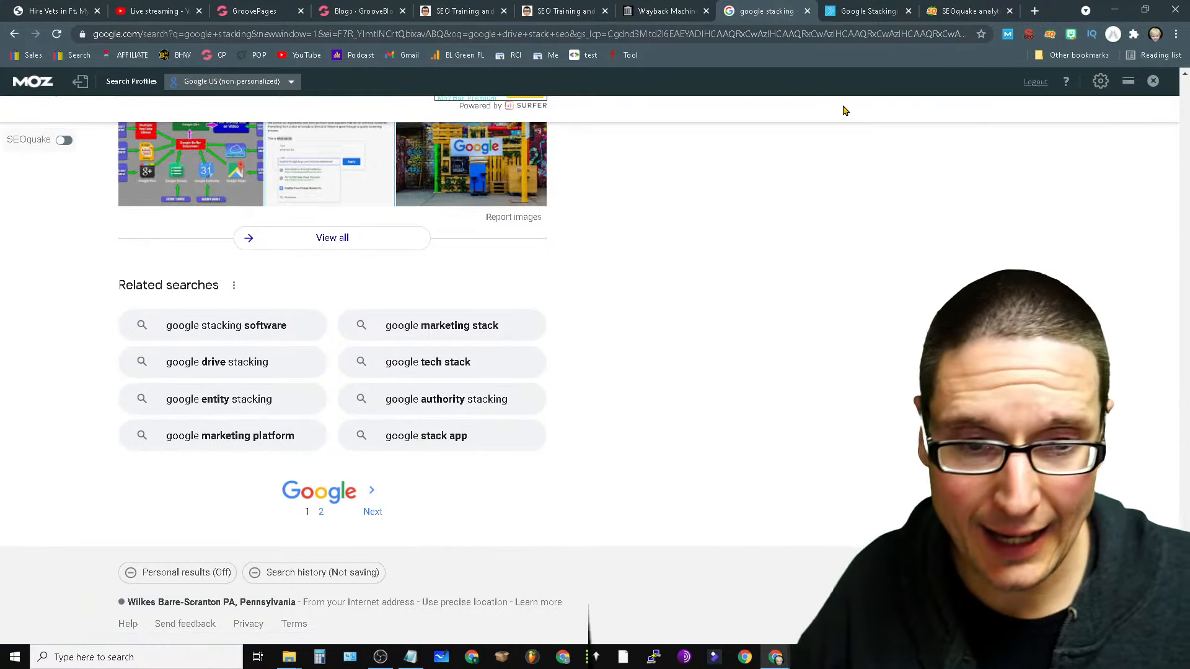
click(553, 14)
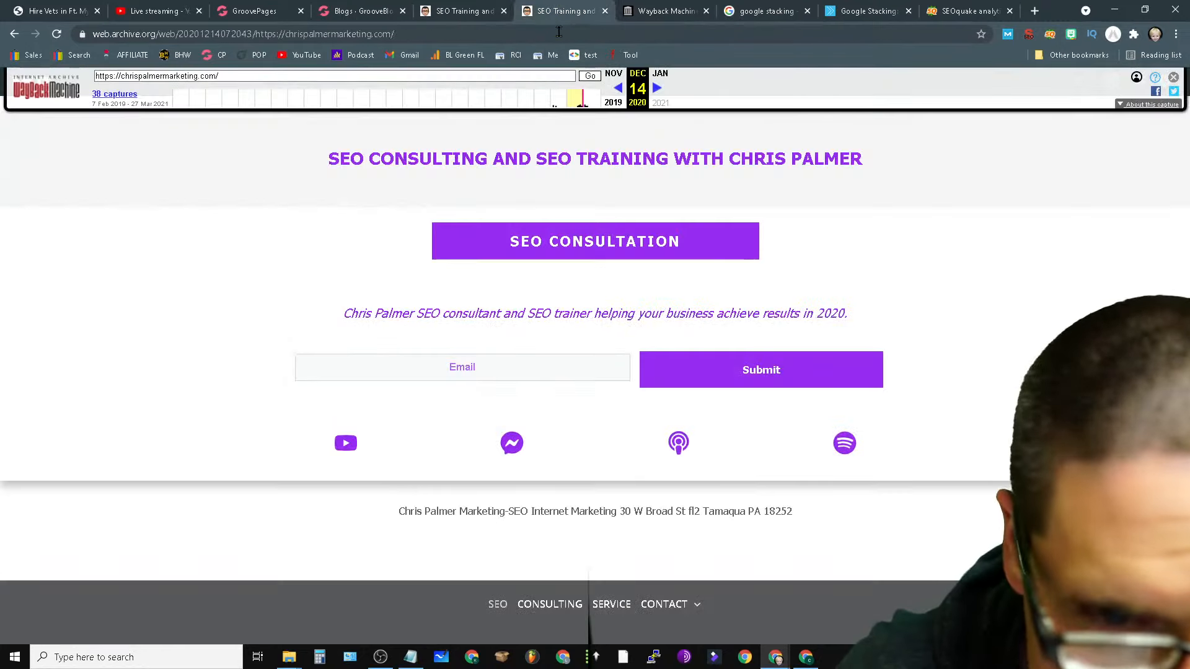
click(604, 12)
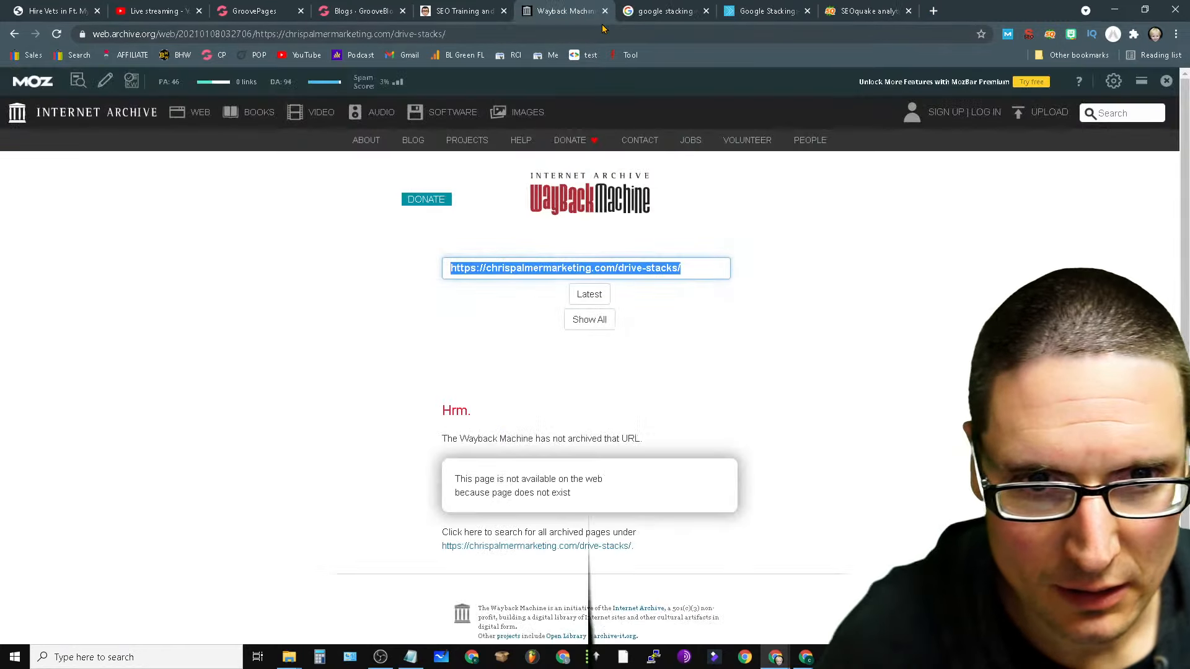
click(605, 11)
click(461, 11)
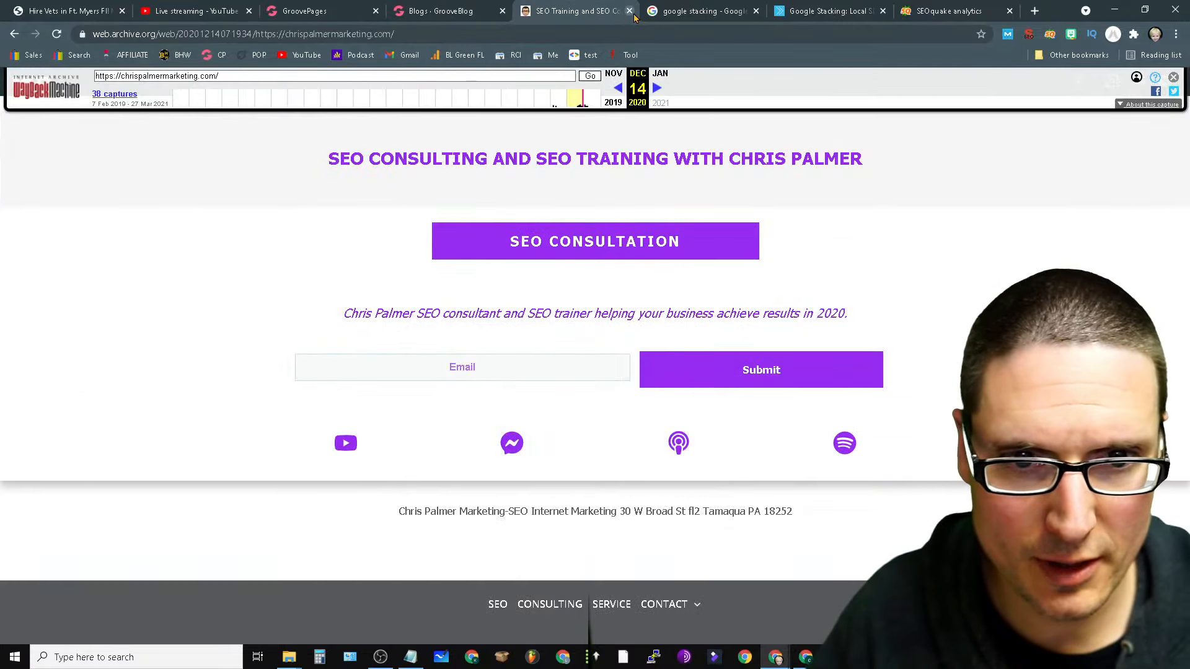
click(630, 12)
- Open the SEO blog's Posts list and start a new post, typing 'Googl' as its title
click(456, 10)
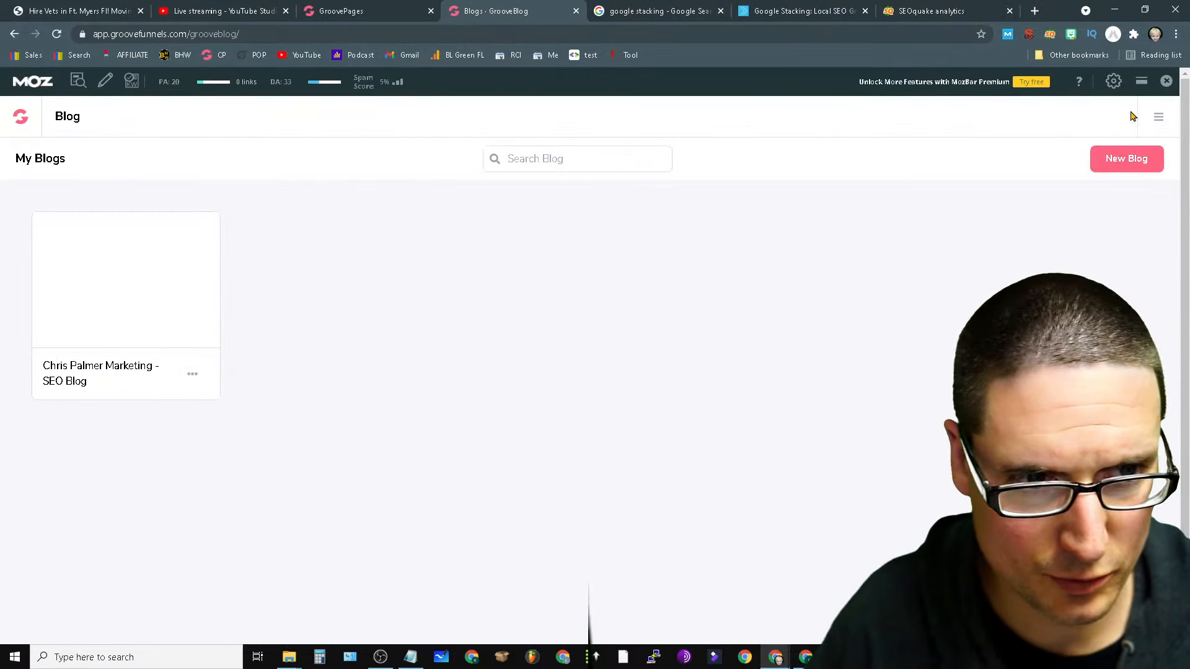
click(1166, 81)
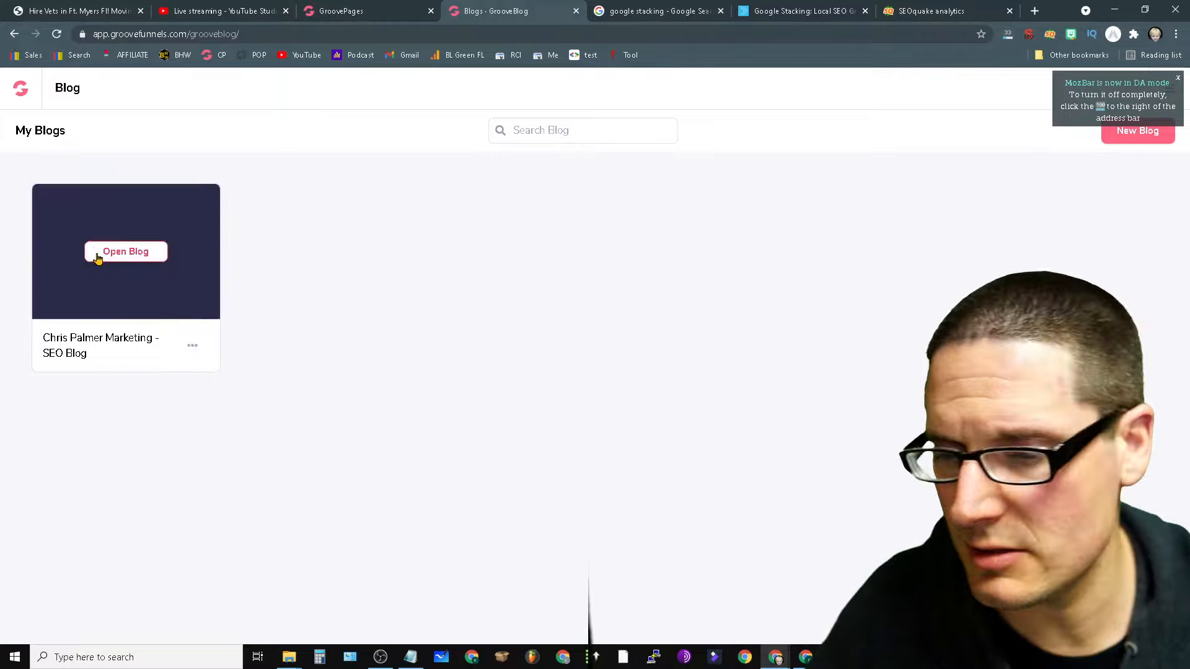
click(148, 259)
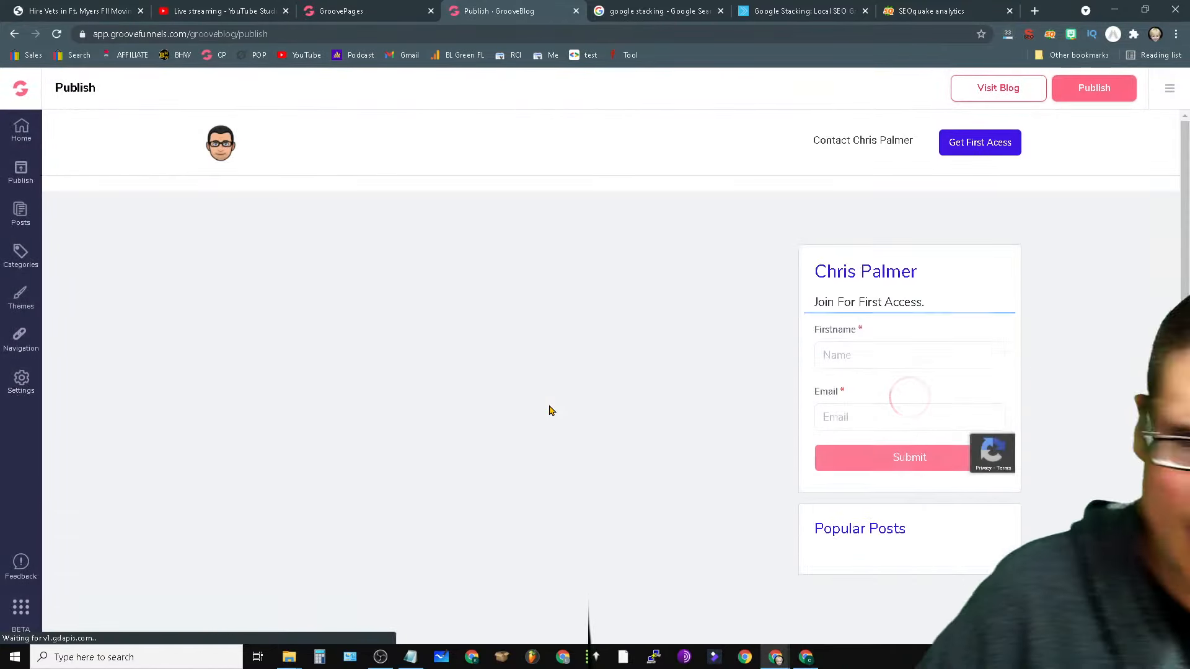
click(20, 214)
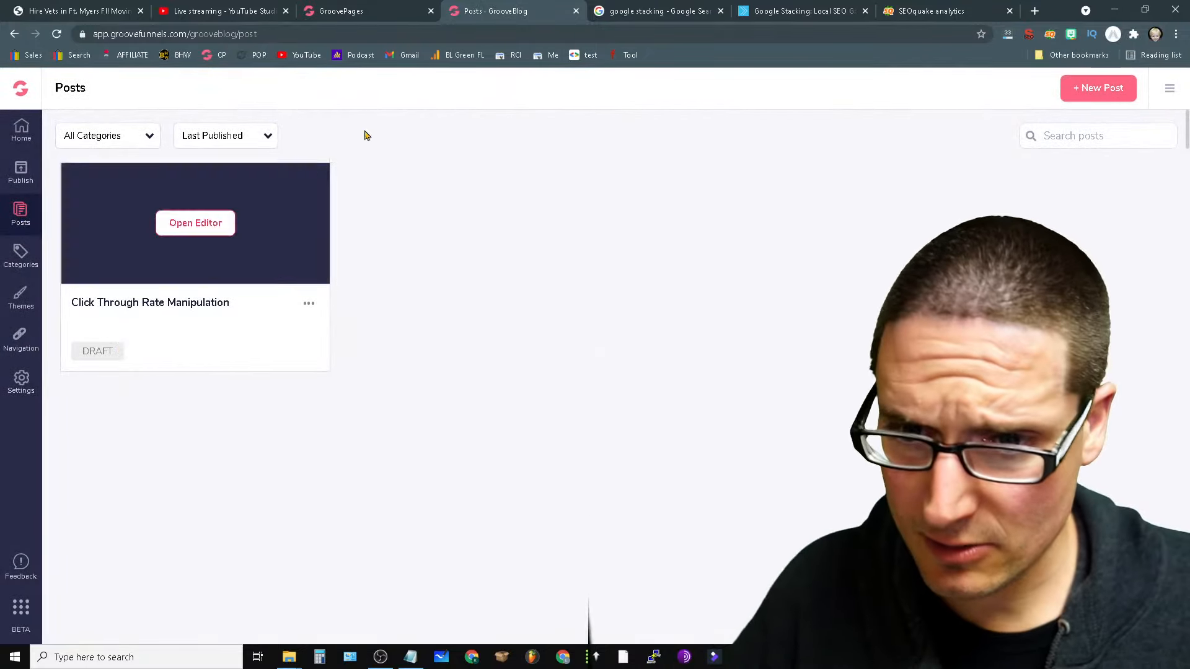
click(1087, 88)
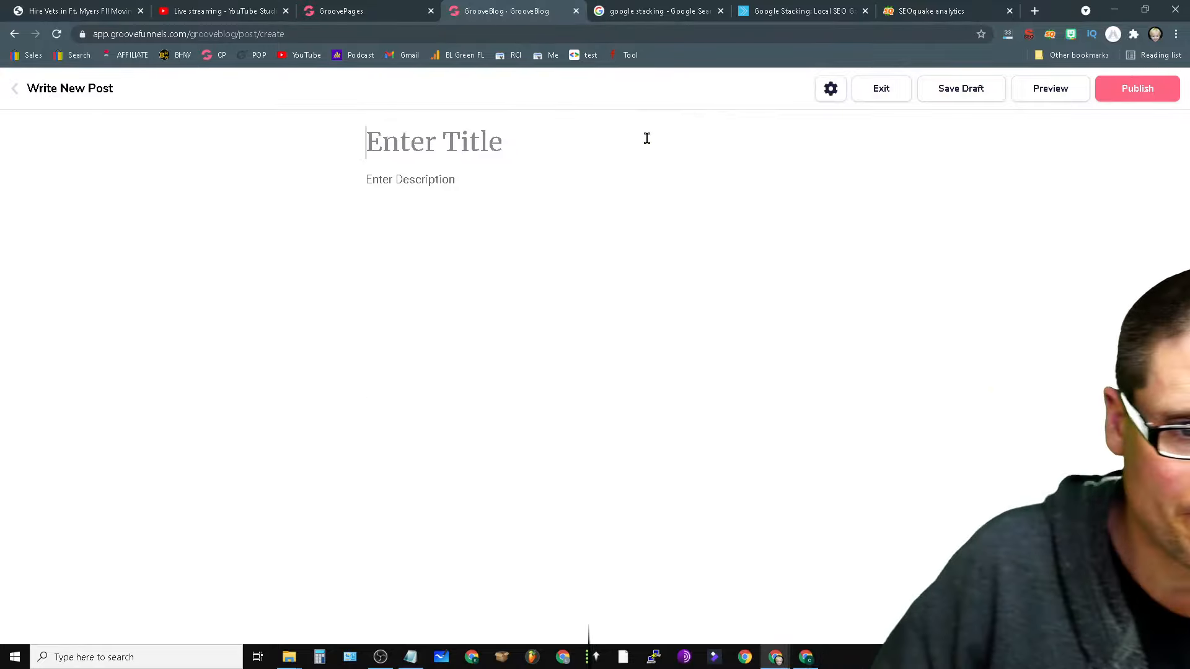
text(Google Stacking)
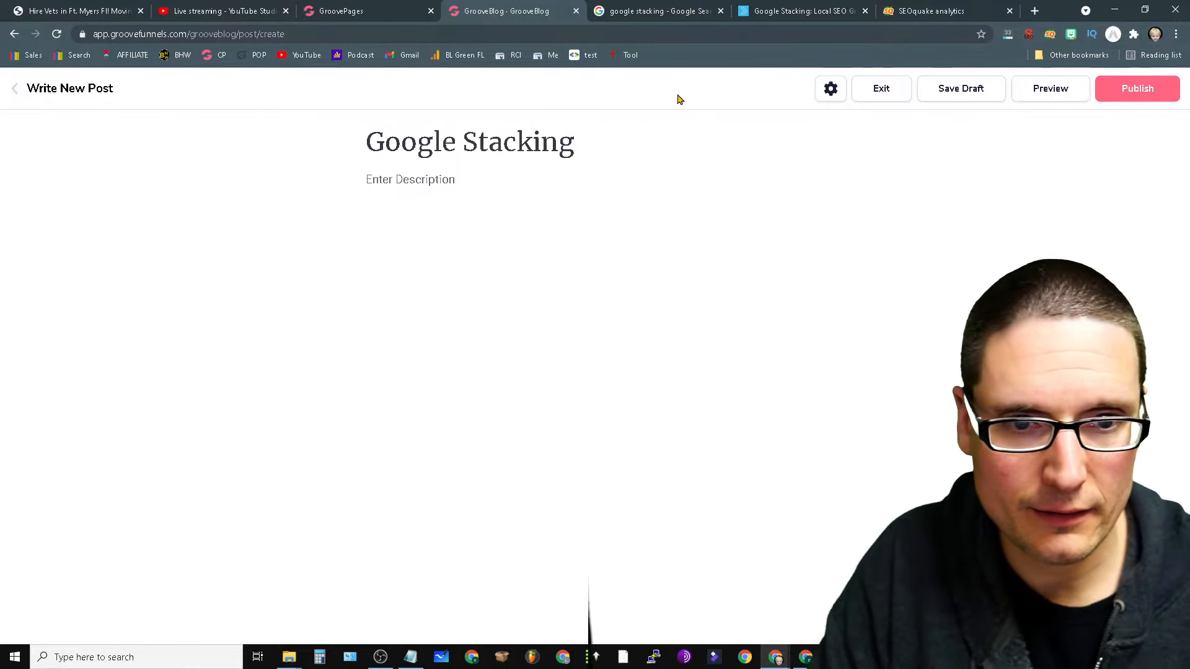
- Glance at the Google Stacking article, then scroll back up the google stacking search results
click(788, 9)
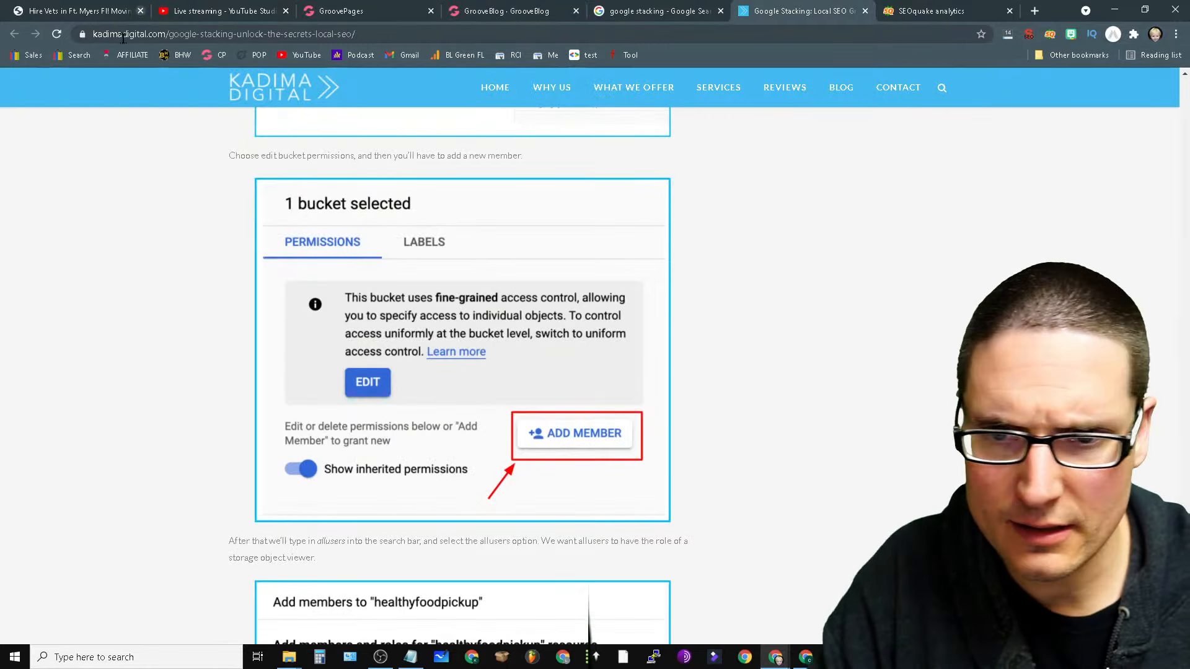
click(670, 7)
scroll(175, 329, up, 20)
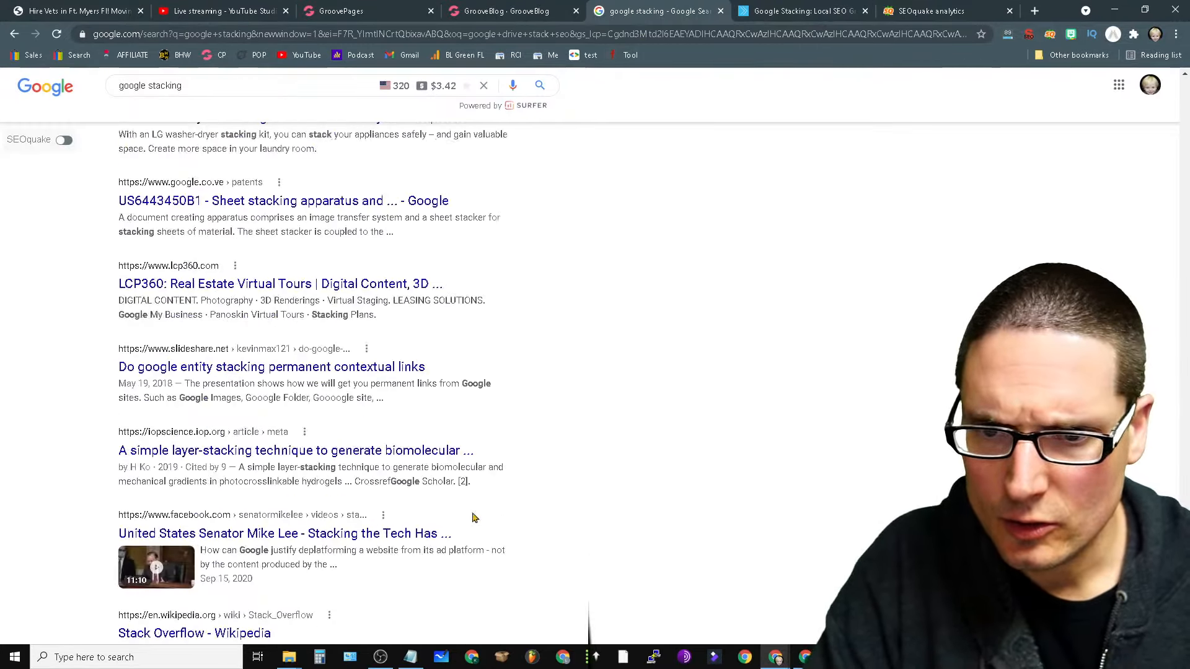
scroll(527, 178, up, 10)
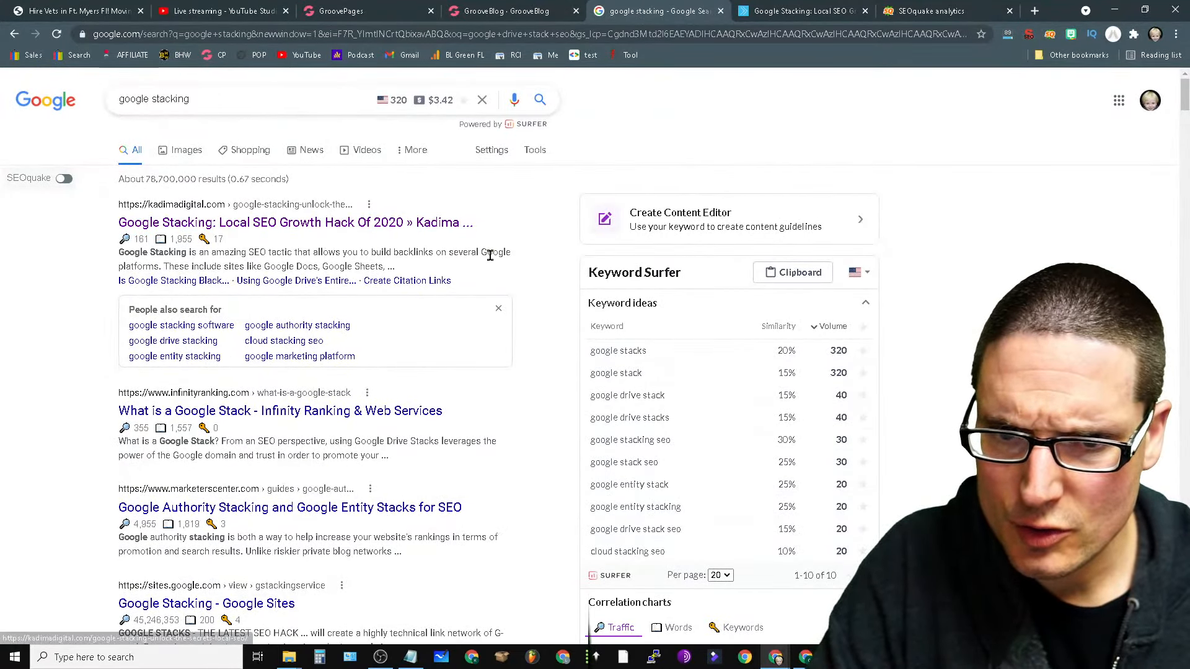
- Try adding 'drive' to the google stacking query, remove it, and return to the post editor
click(253, 95)
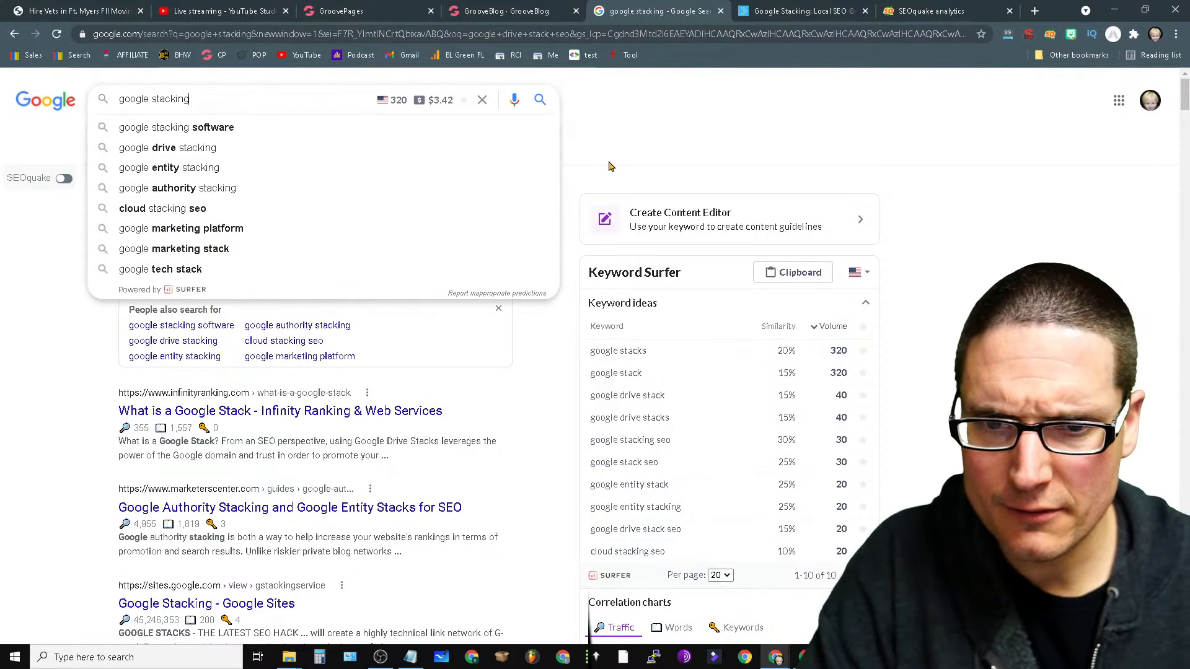
click(831, 124)
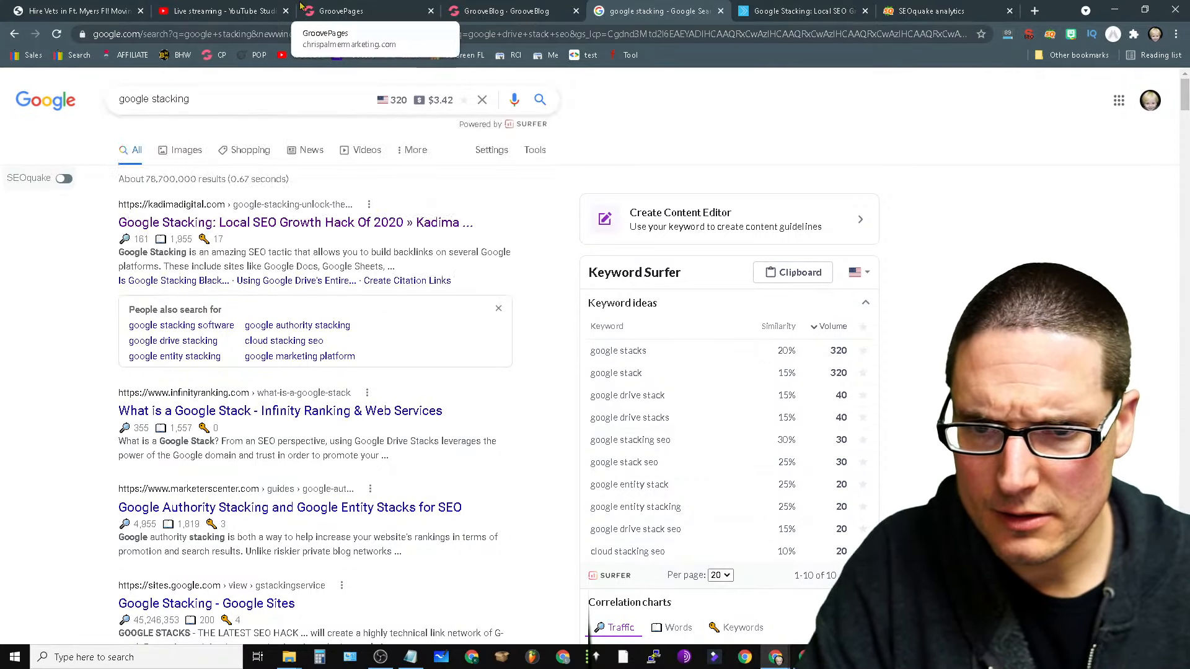
click(147, 99)
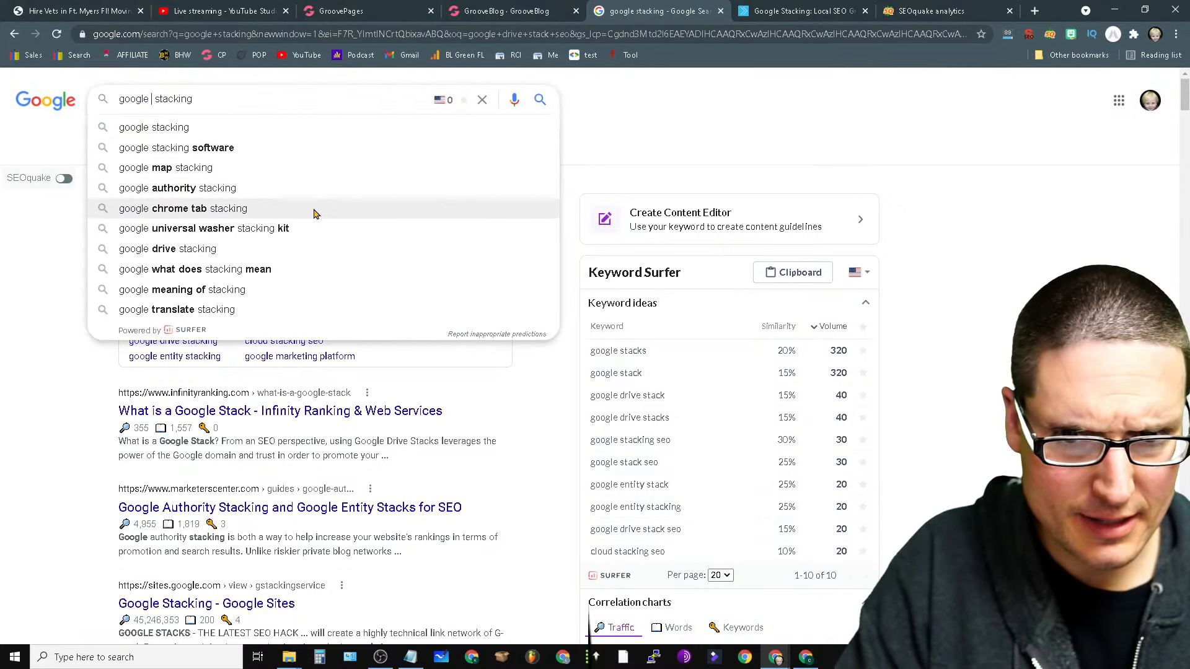
text(drive)
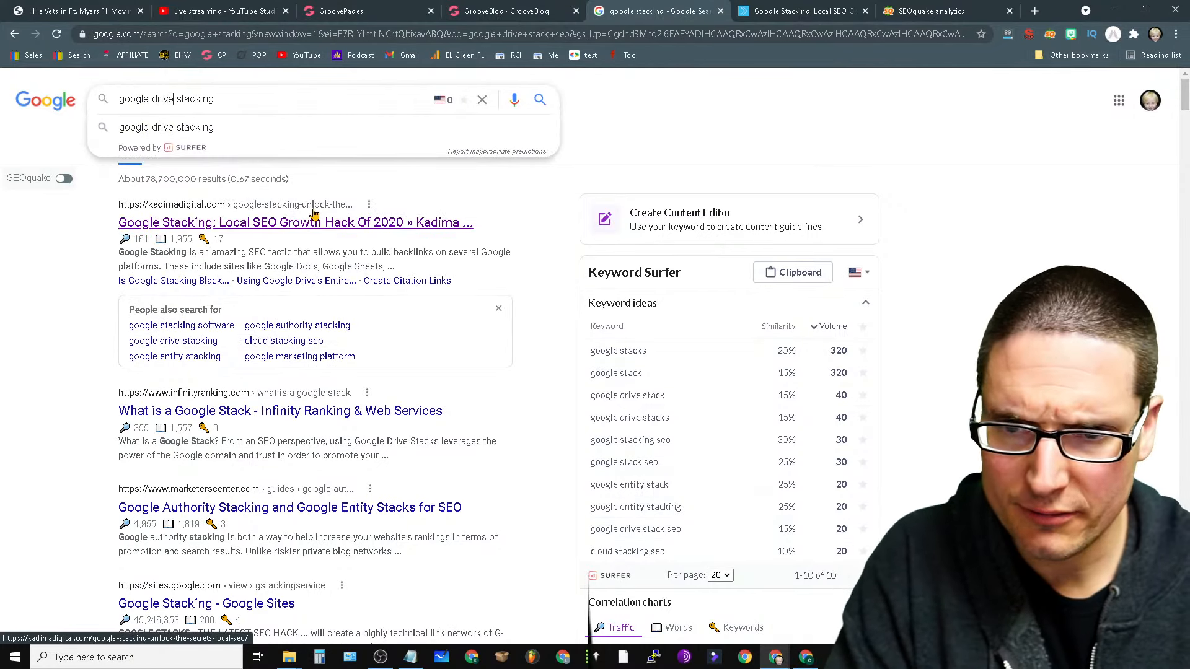
key(BackSpace)
key(BackSpace)
key(BackSpace)
key(BackSpace)
key(BackSpace)
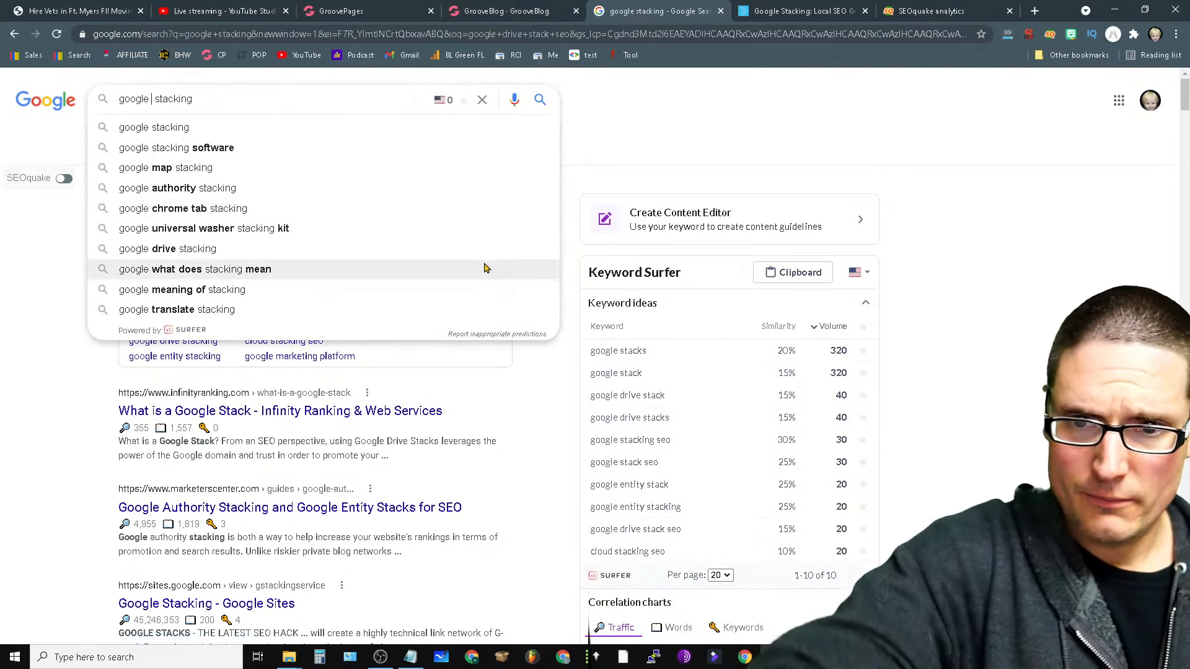
click(799, 11)
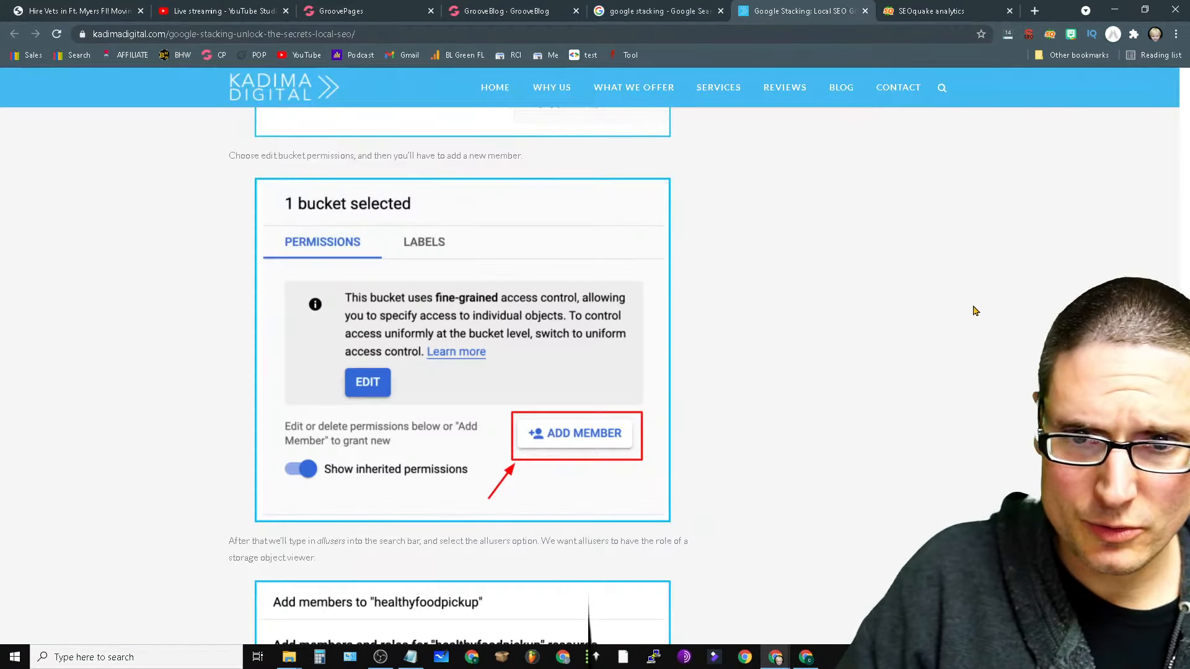
click(507, 11)
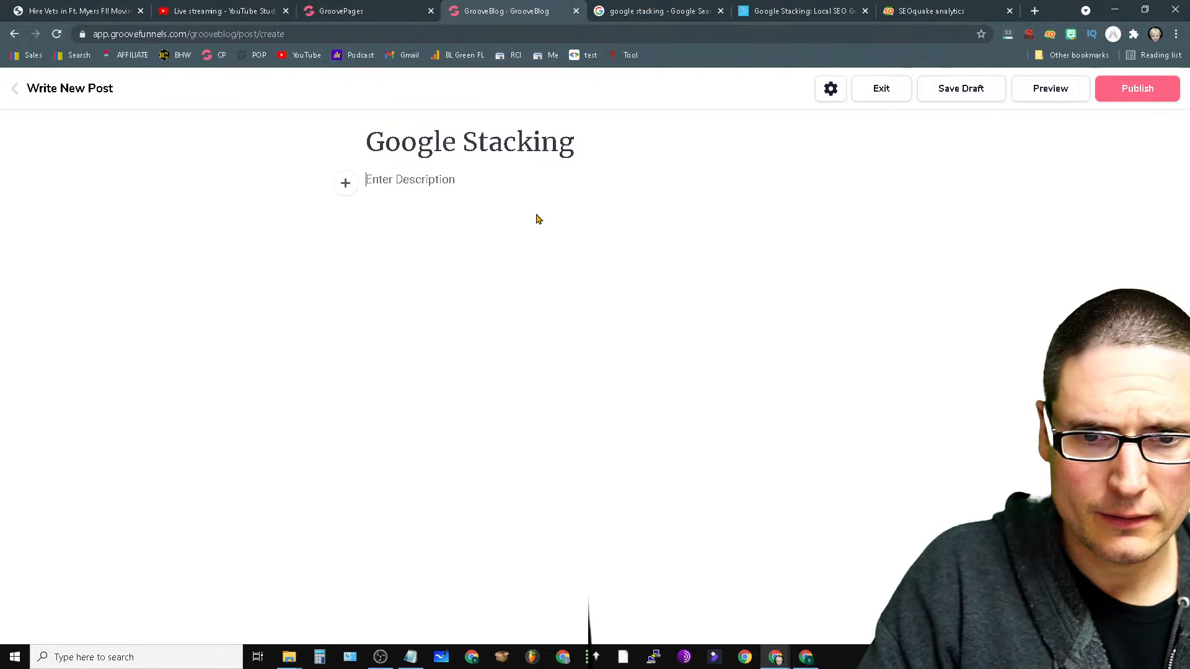
- Select the 'Google Stacking' title, open the post settings' featured-image library, then open a new tab
double_click(523, 152)
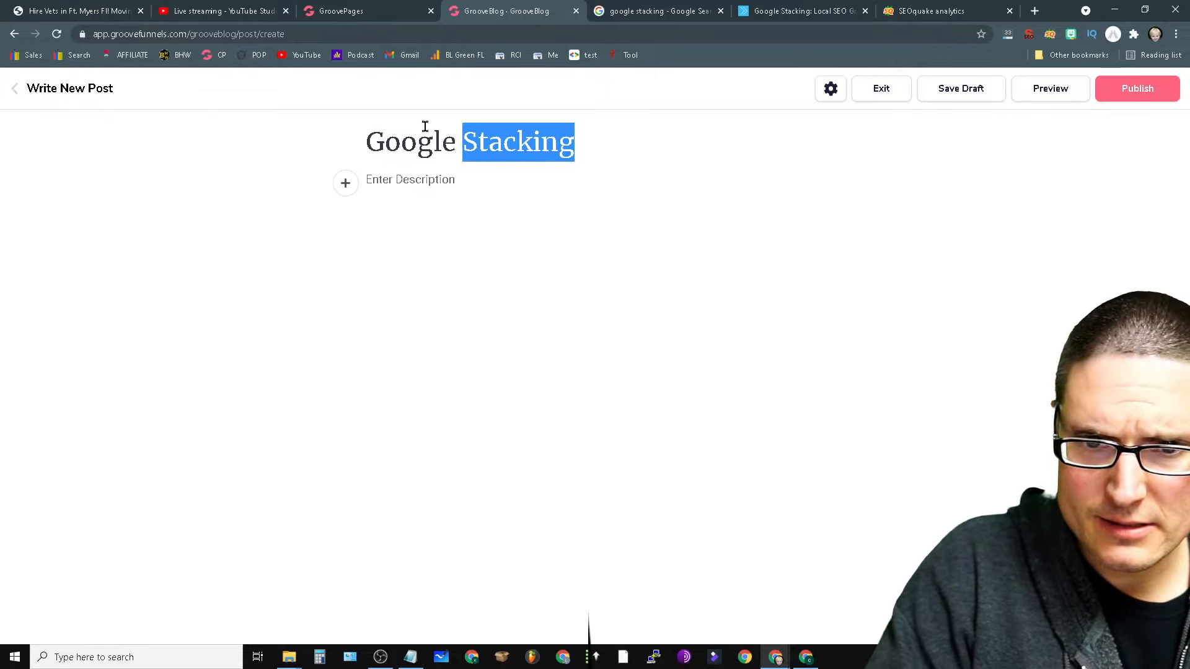
triple_click(446, 149)
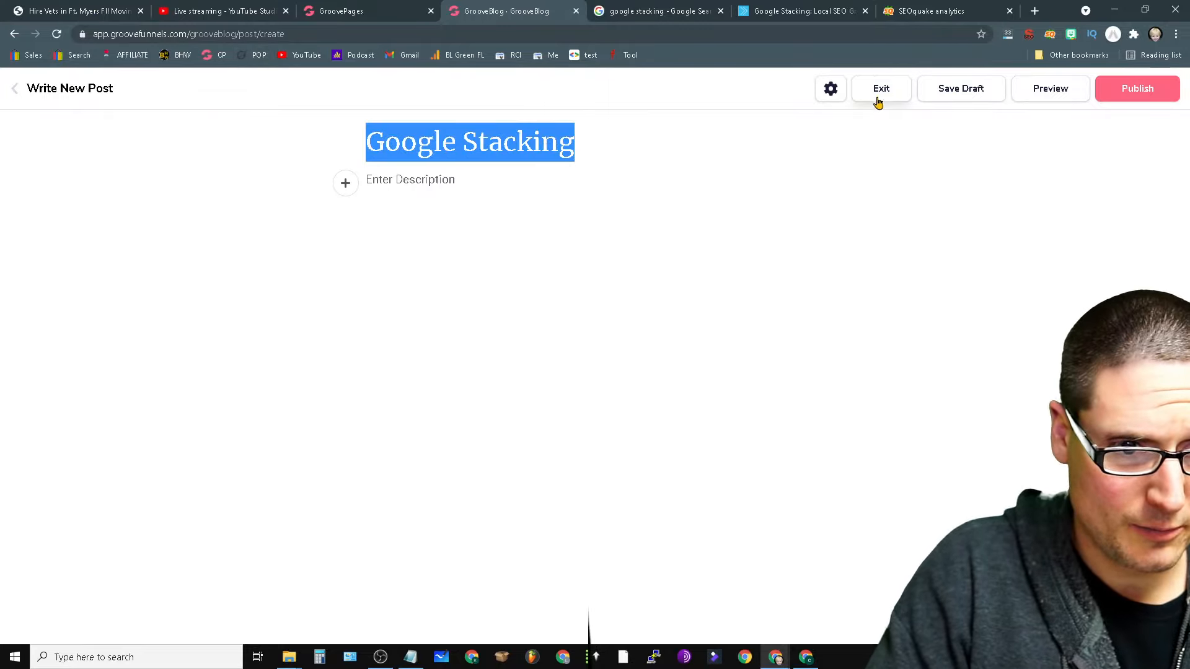
click(834, 94)
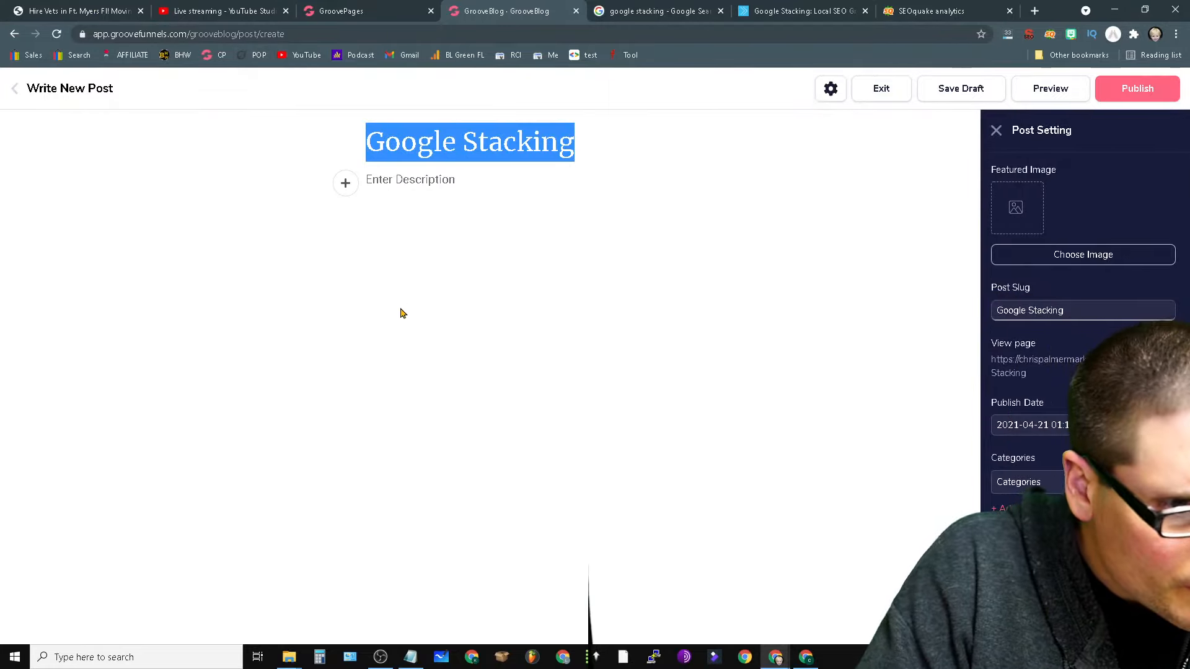
click(1084, 256)
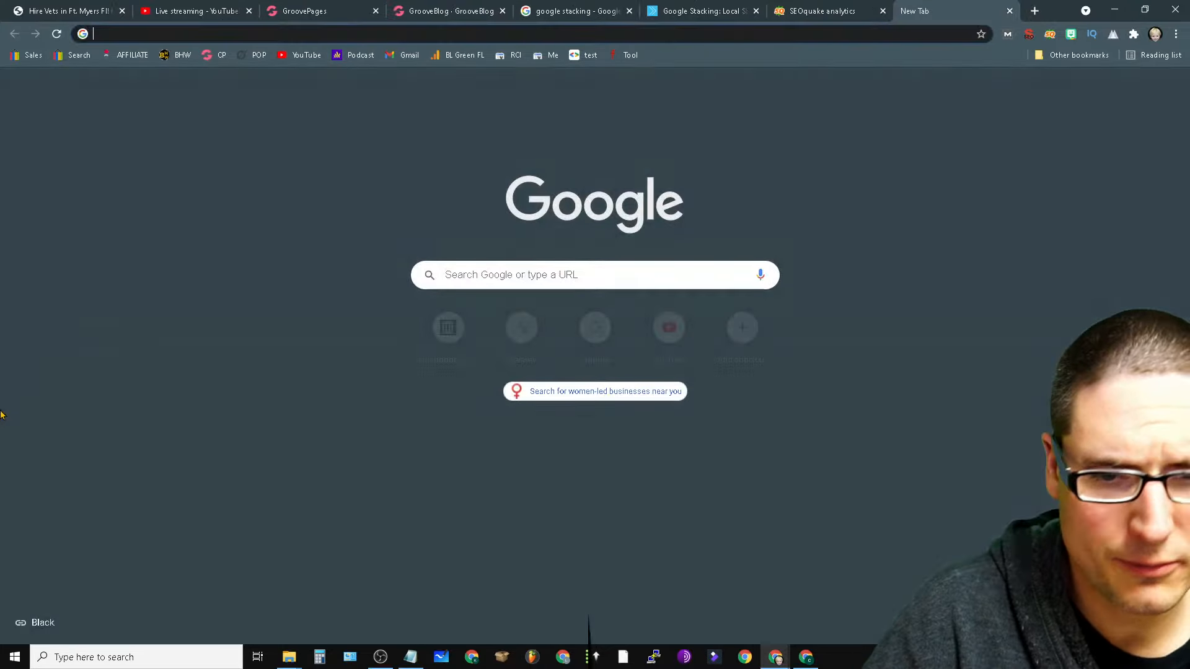
click(1033, 10)
- Search Google for 'google sites'
click(501, 282)
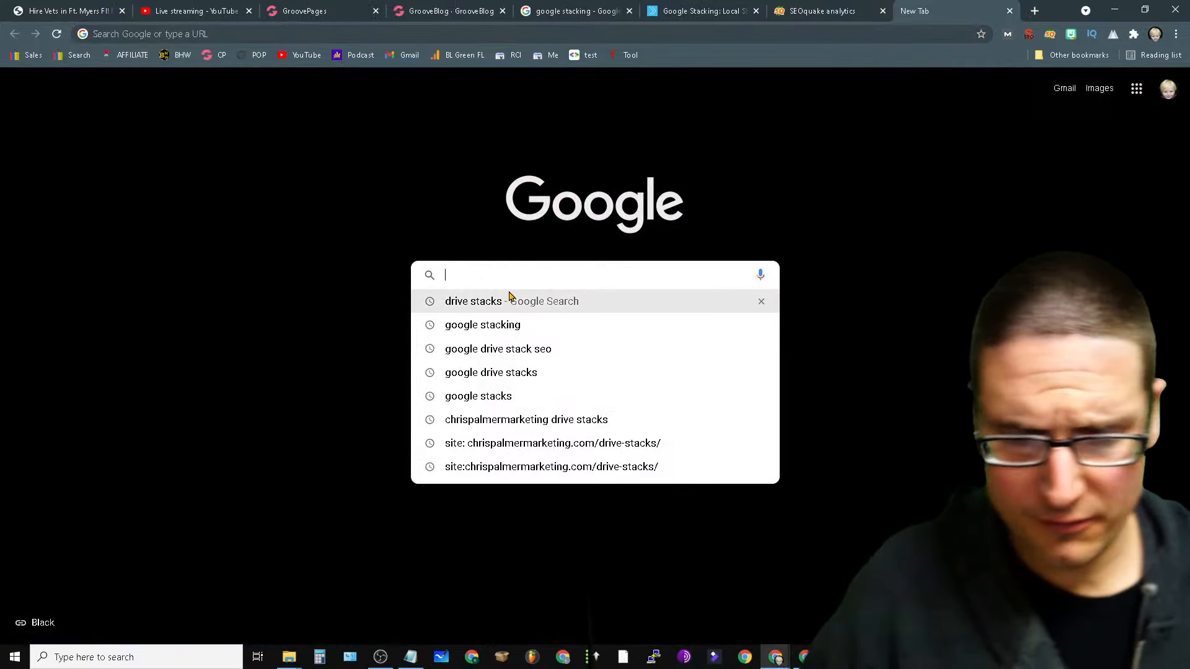
text(google sites)
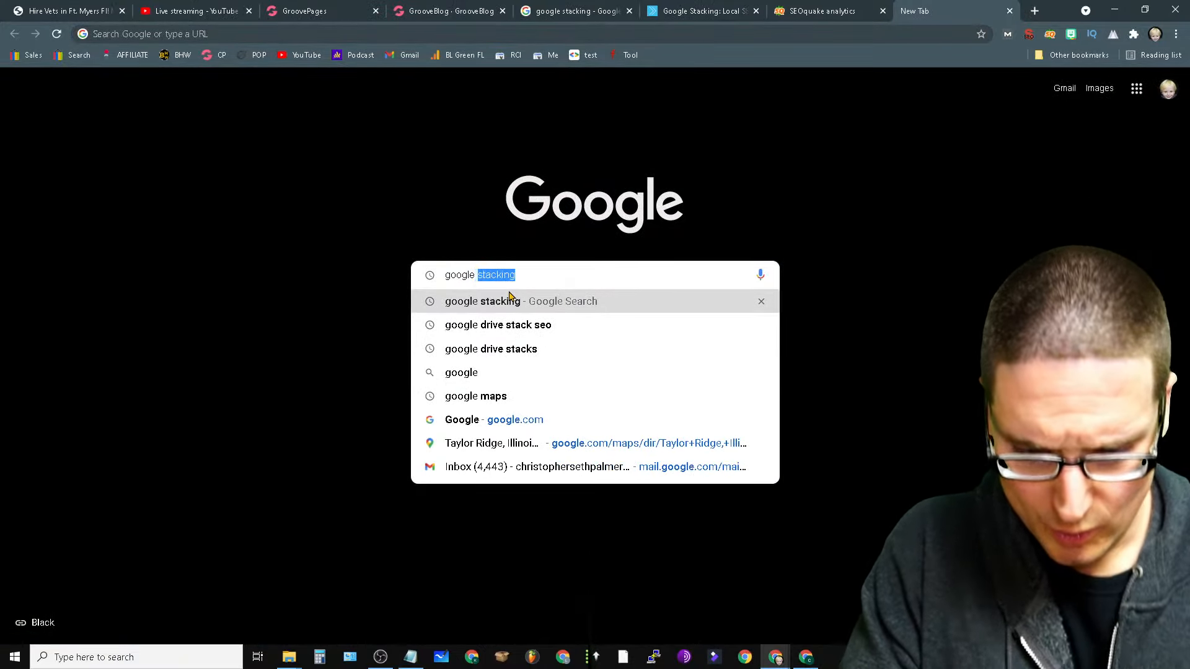
key(Return)
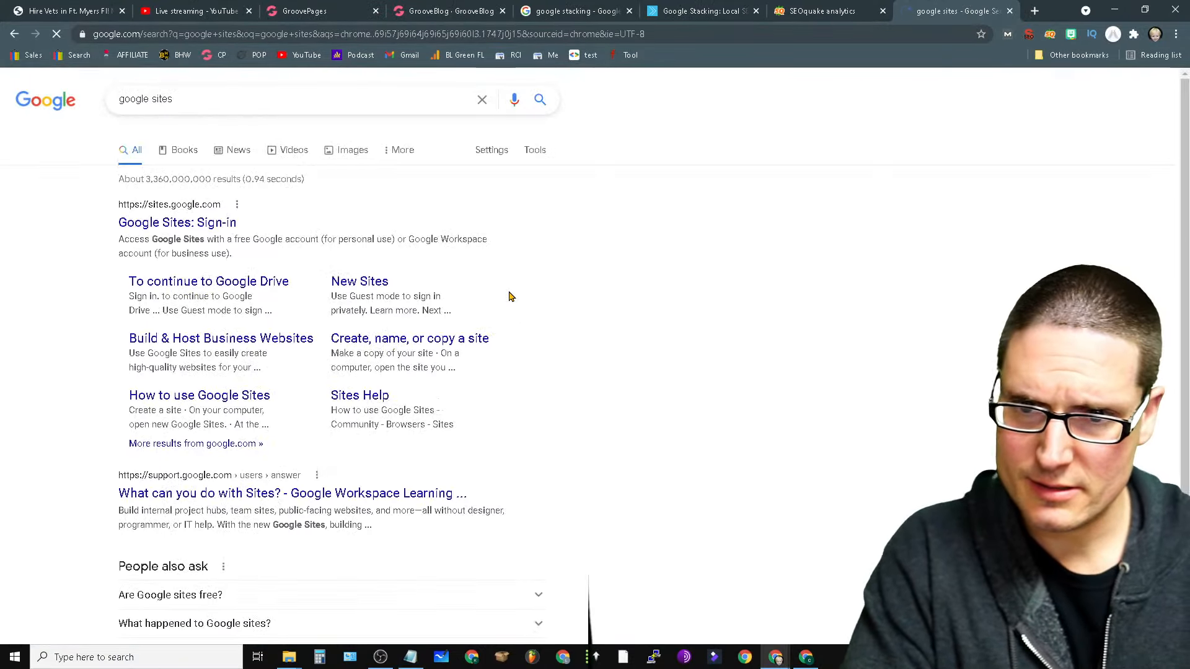
- Replace the query with 'seo consulting austin' and scroll through the map pack and results
triple_click(232, 105)
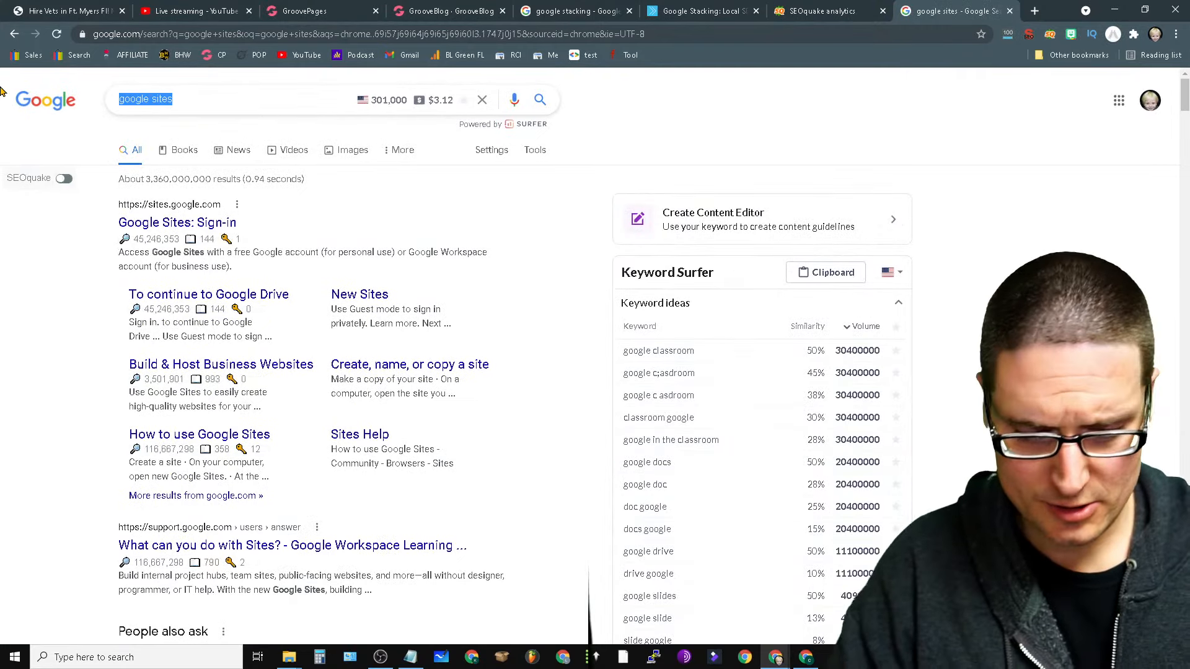
key(BackSpace)
text(seo c)
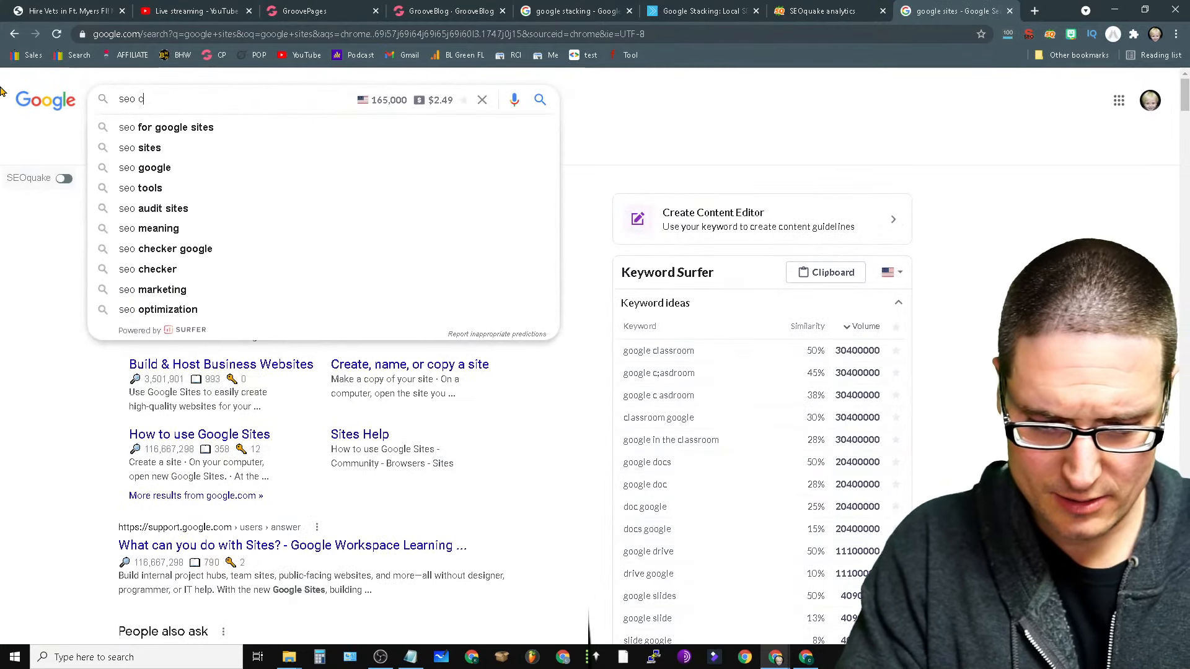
text(onsulting )
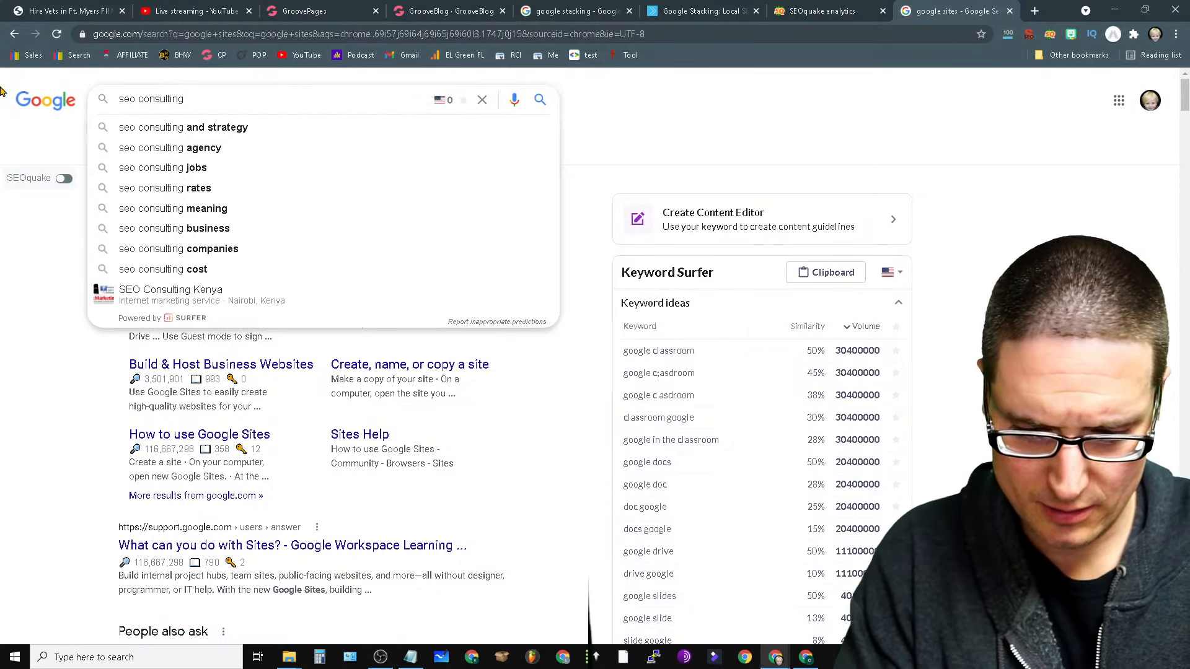
text(austin)
key(Return)
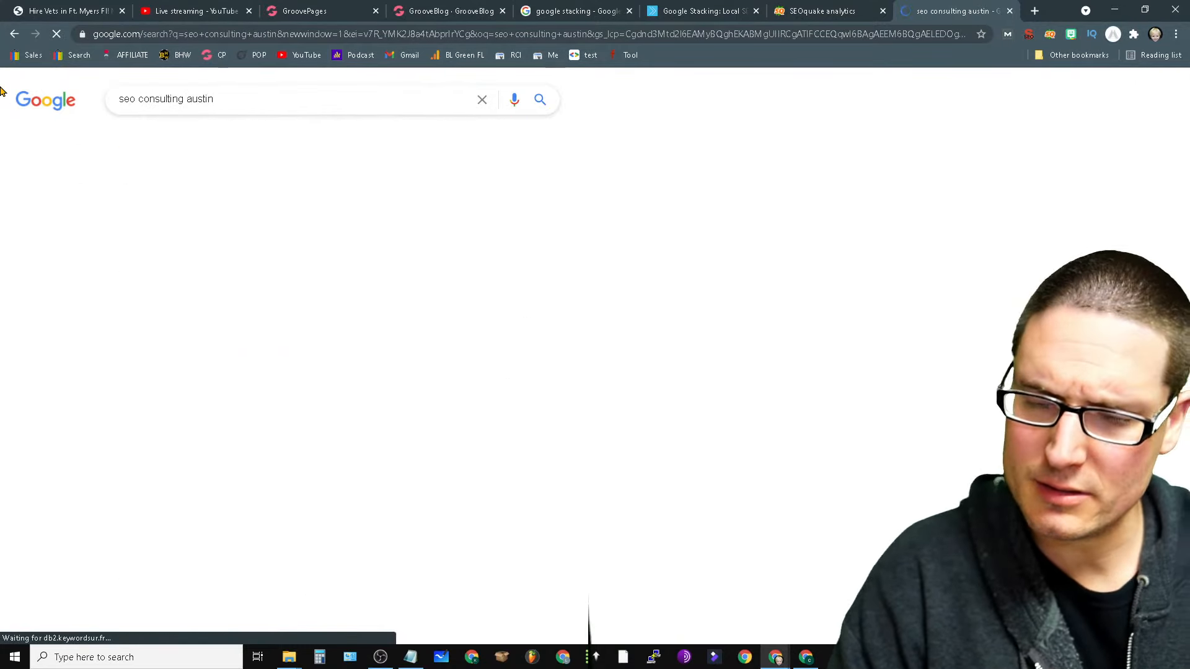
scroll(444, 329, down, 6)
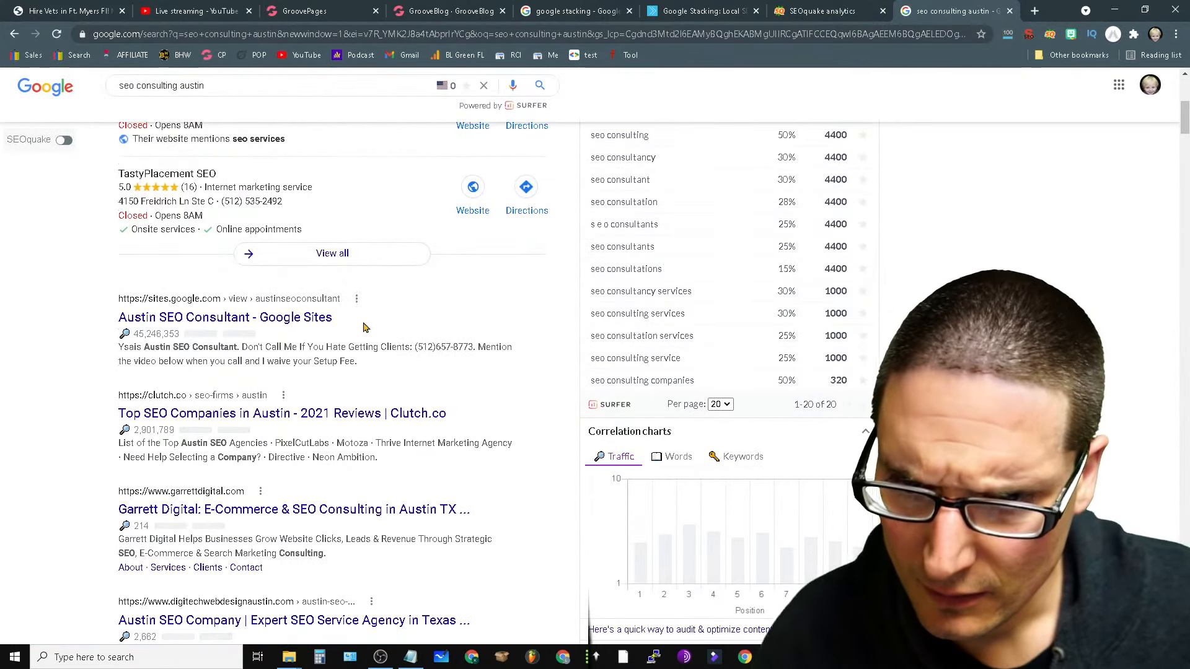
scroll(1142, 490, down, 3)
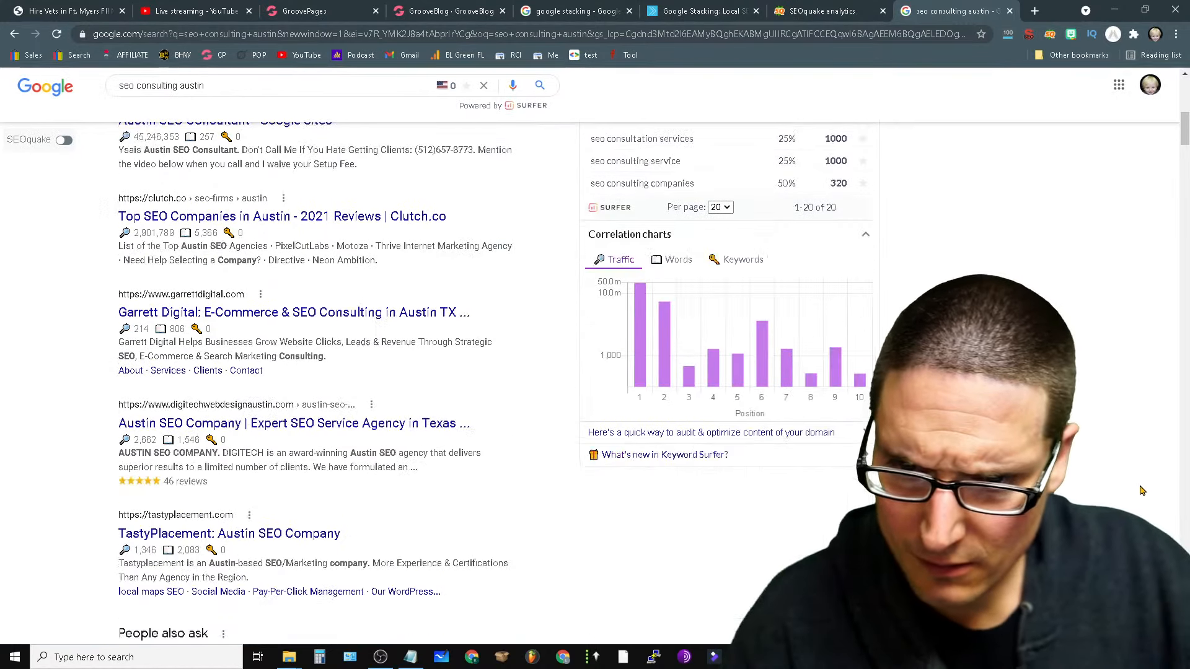
scroll(785, 583, up, 3)
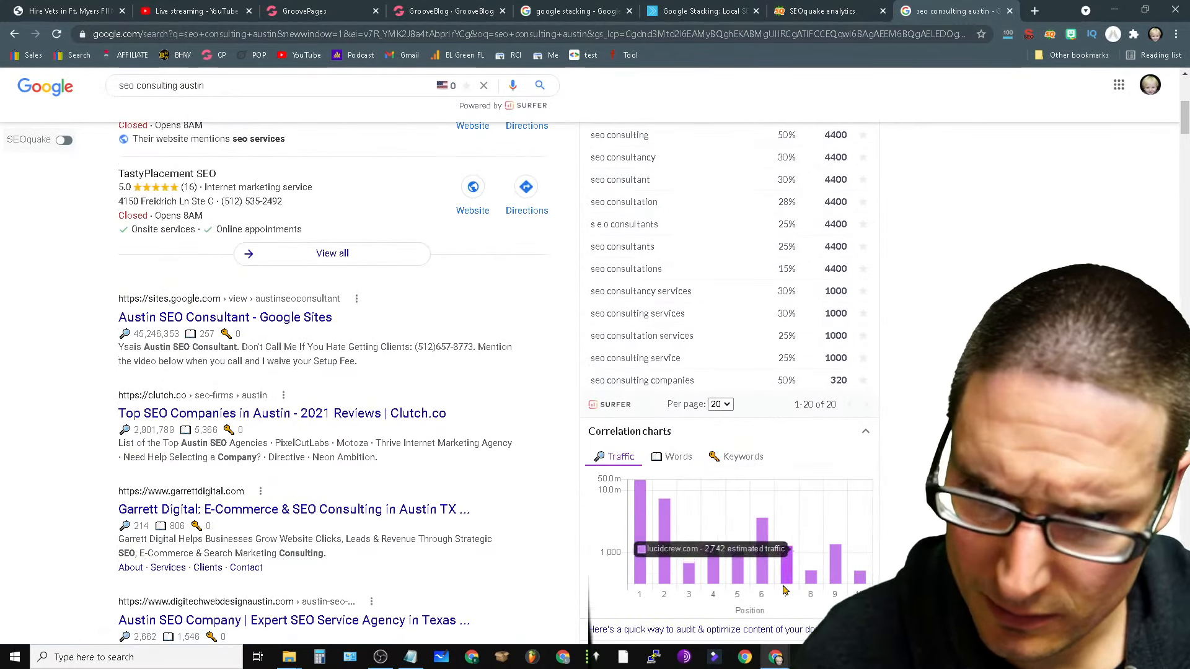
drag(1184, 118, 1184, 96)
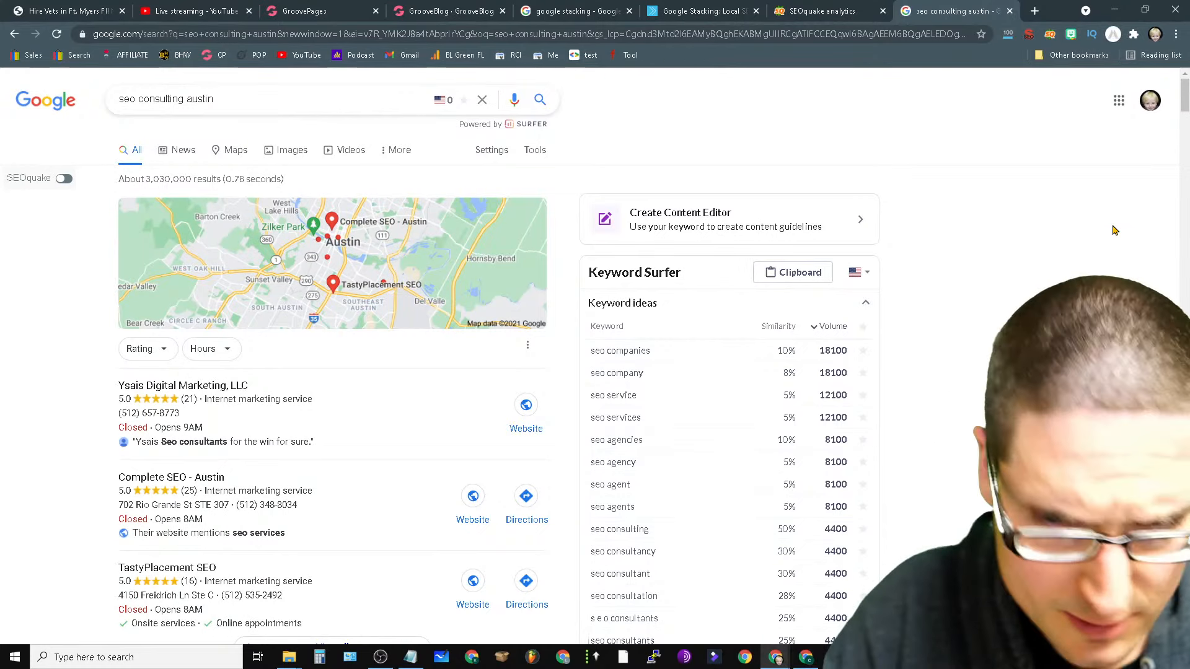
- Snip the results from the TastyPlacement listing through the top organic results
key(super+shift+s)
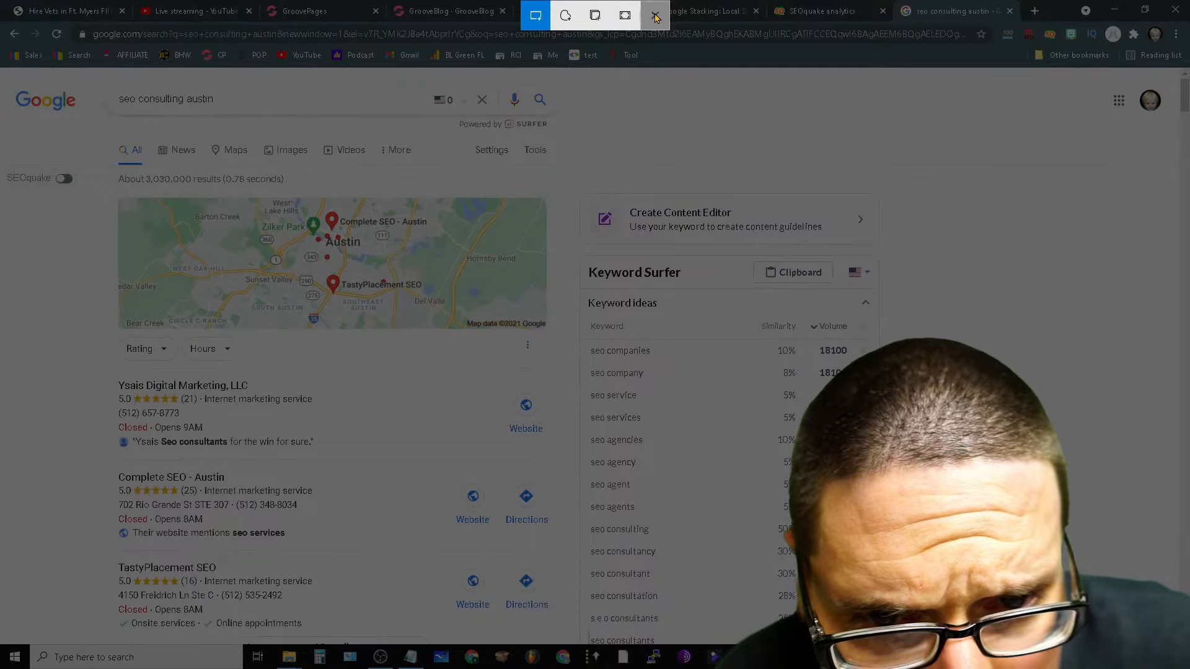
key(Escape)
mouse_move(1185, 102)
mouse_down()
mouse_move(1183, 150)
mouse_move(1184, 140)
mouse_up()
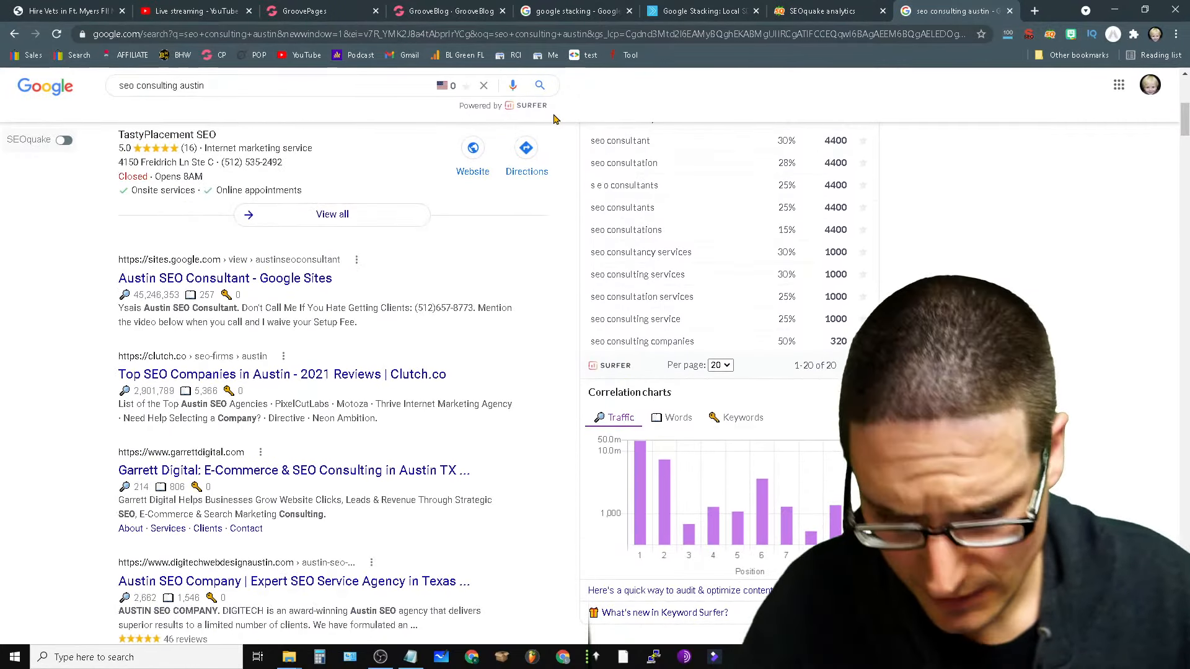
key(super+shift+s)
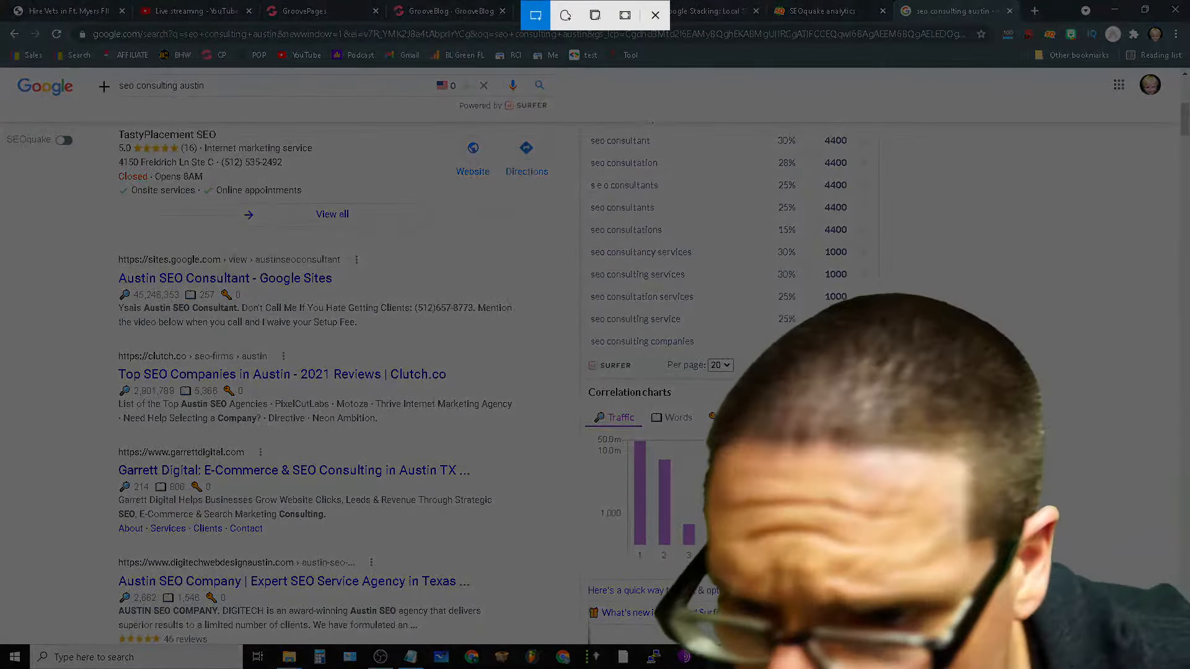
drag(7, 71, 574, 534)
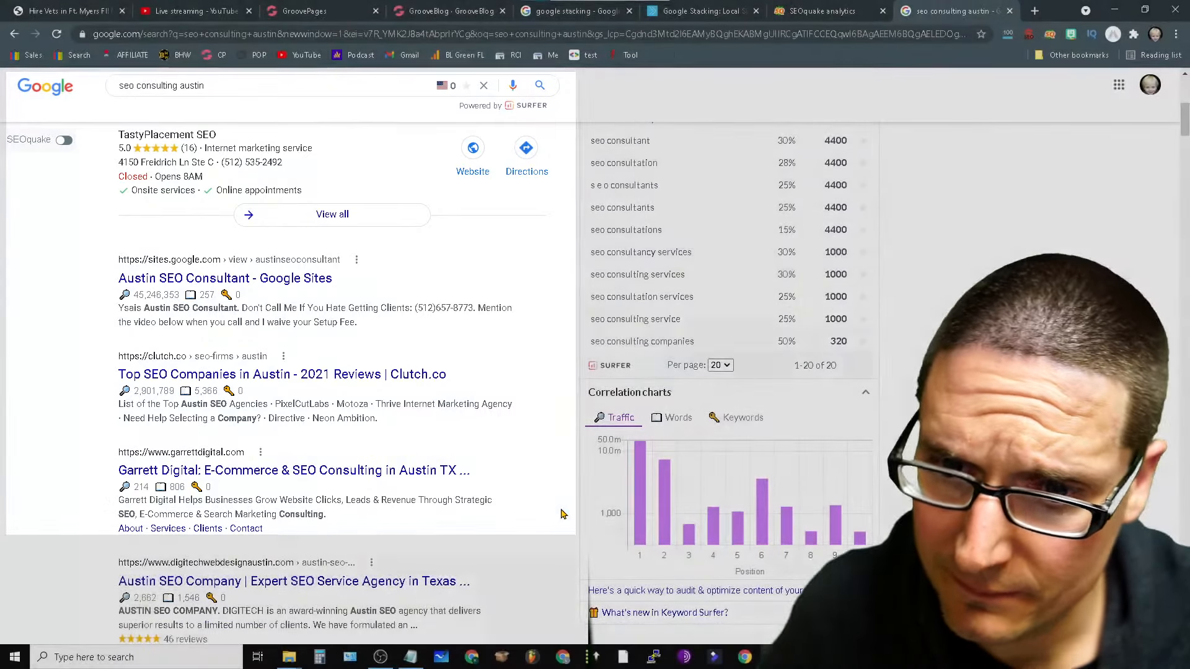
- Launch Paint and paste the search-results screenshot onto the canvas
click(5, 661)
text(paint)
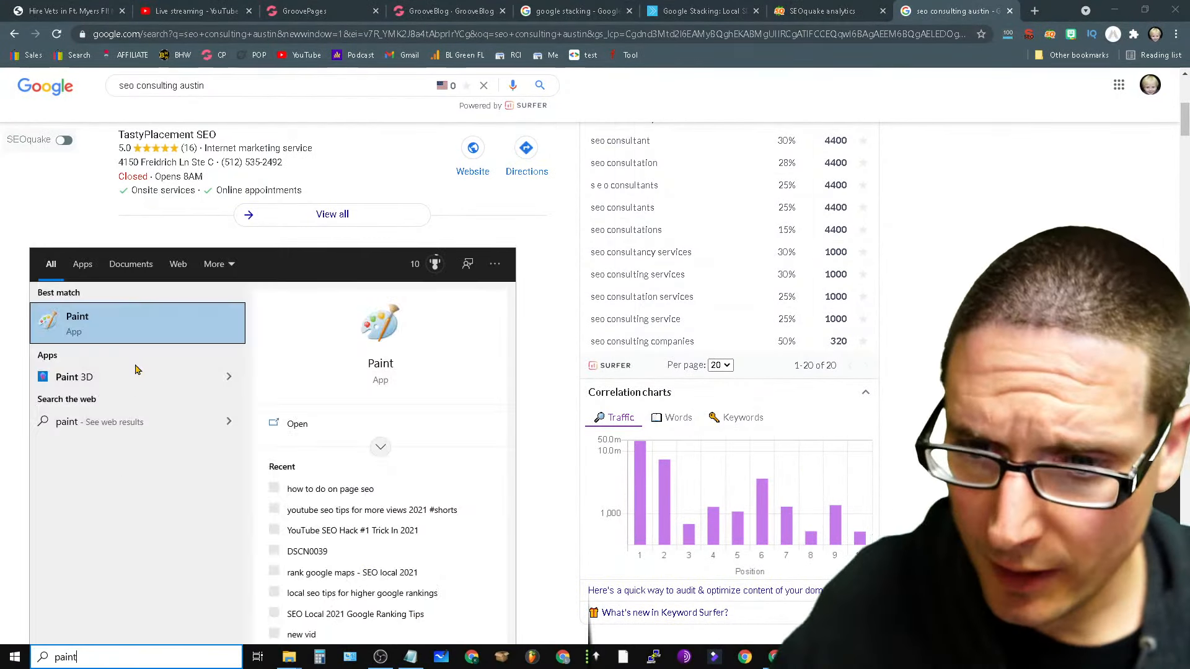
click(85, 335)
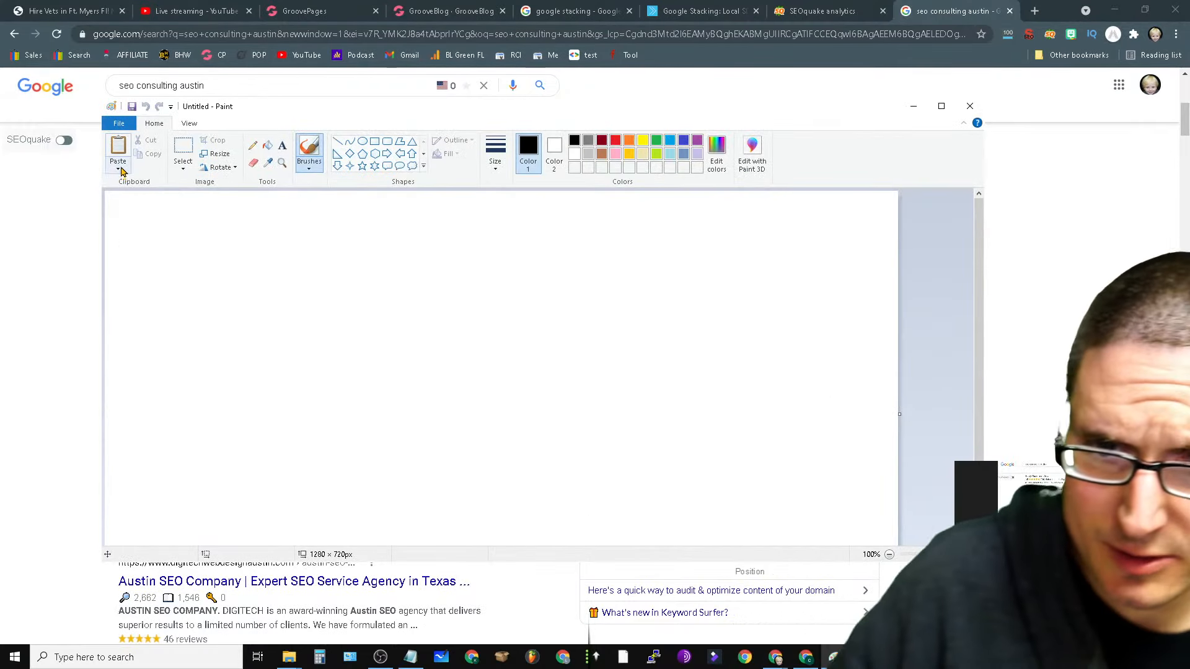
click(118, 168)
click(124, 184)
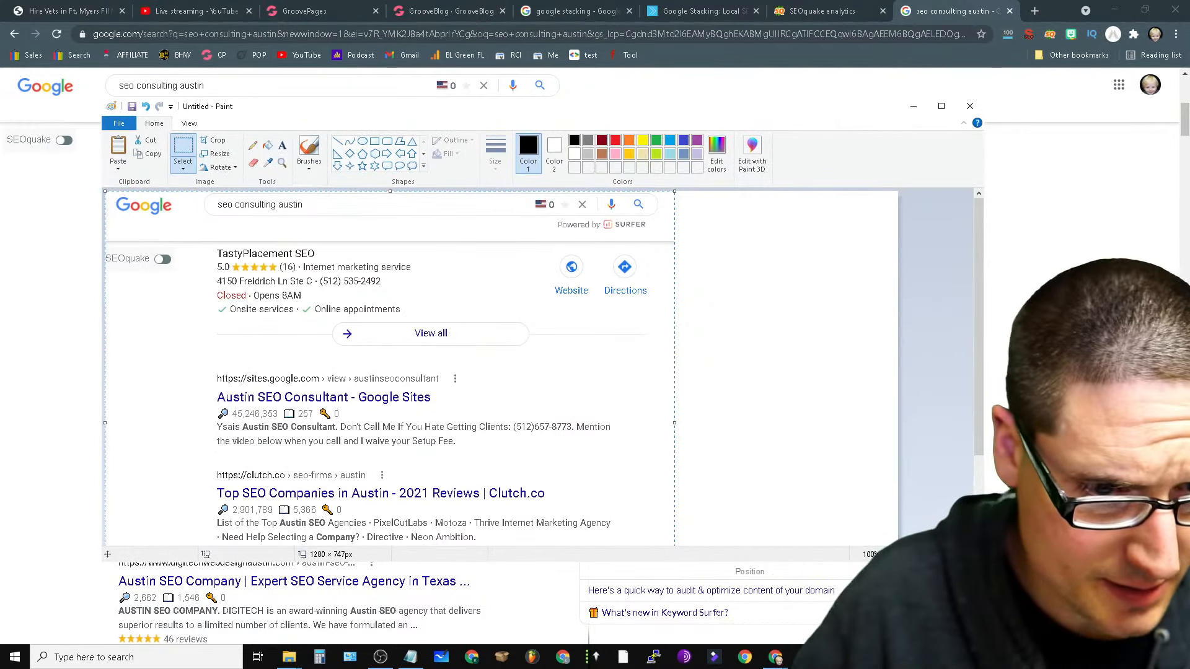
- Crop the canvas to 958×736 and zoom in to 200%
click(891, 555)
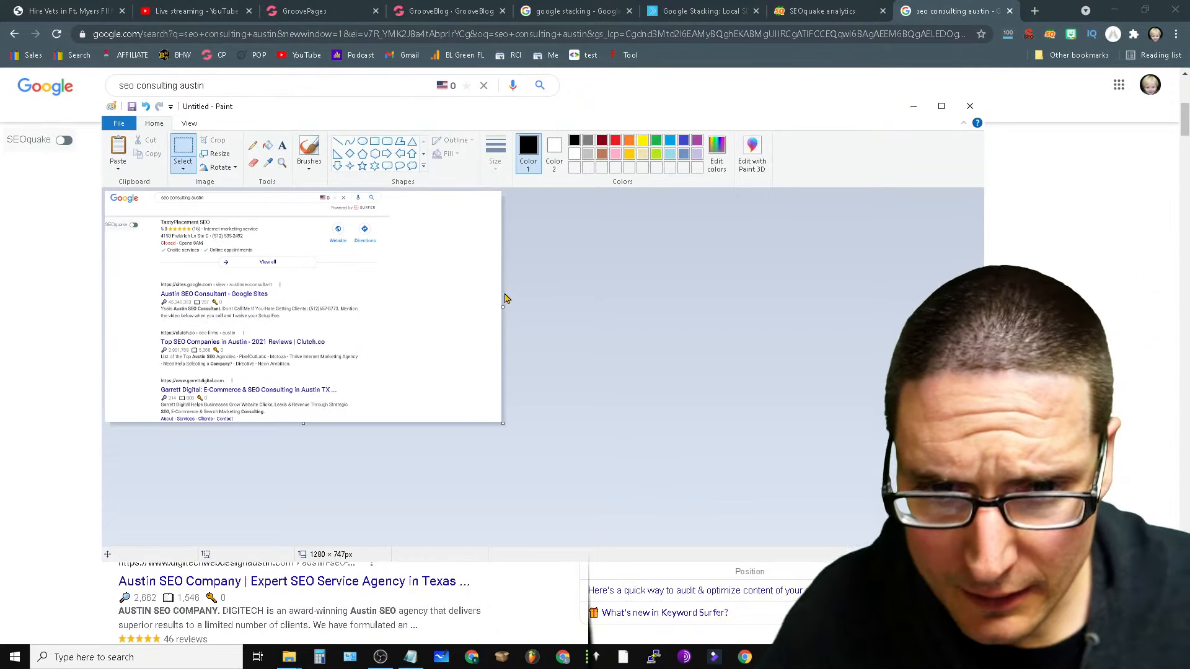
drag(503, 310, 403, 307)
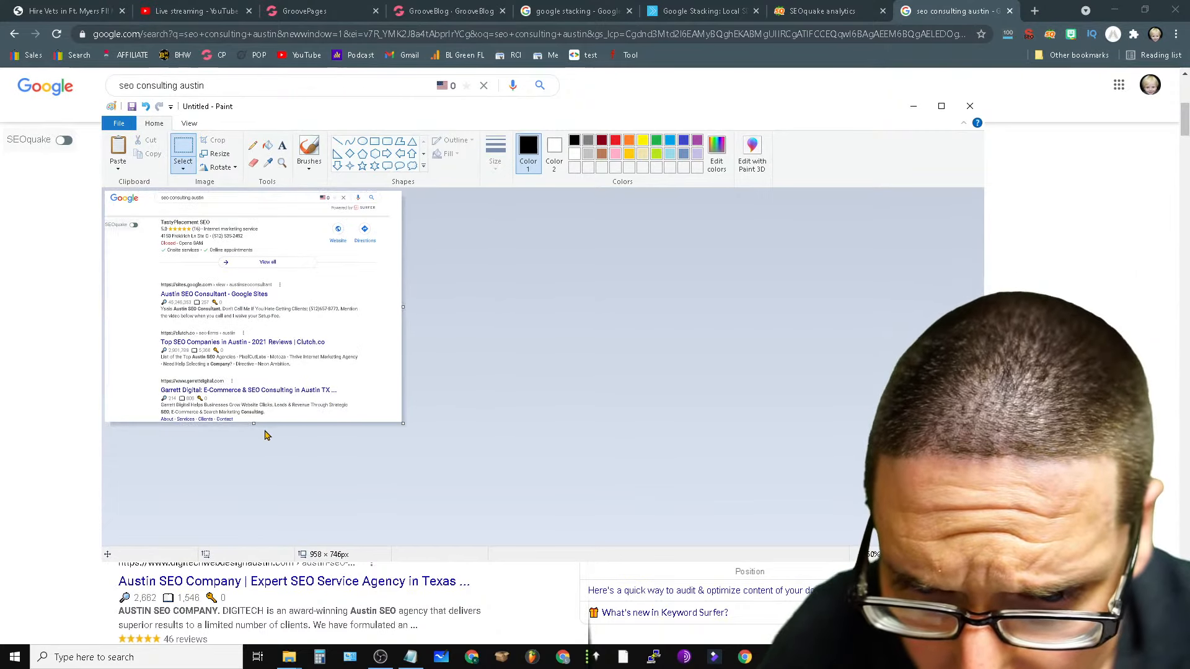
drag(260, 428, 262, 422)
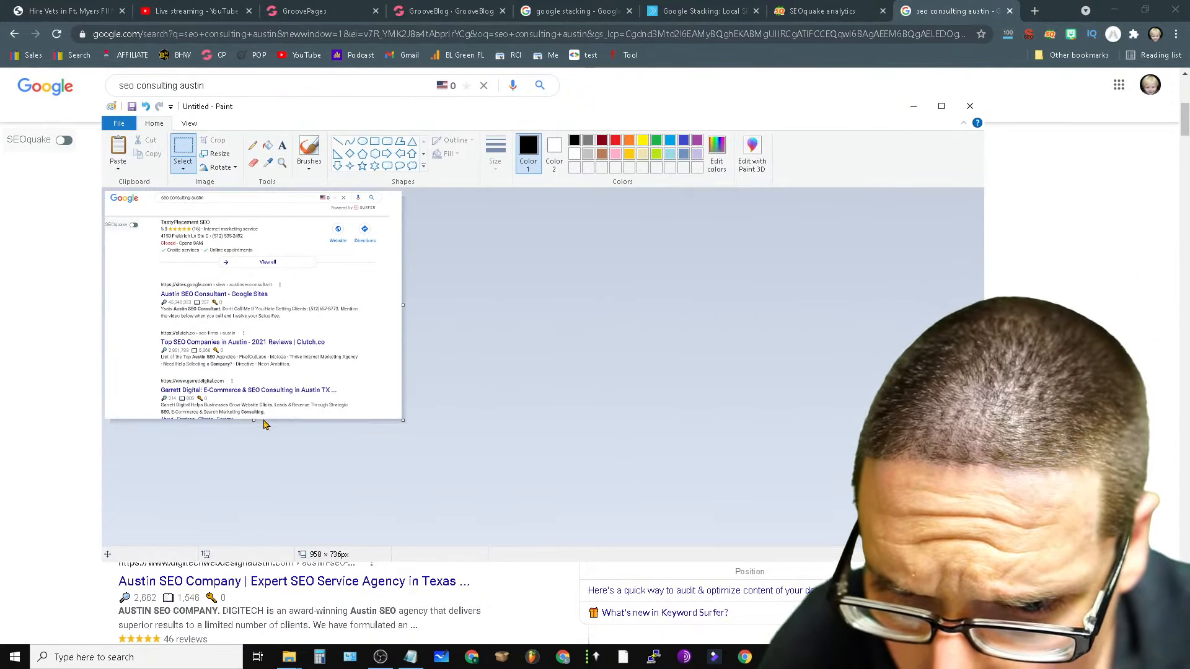
click(283, 166)
click(262, 274)
click(258, 300)
- Cover the Powered by SURFER label and the flag counter with stretched blank patches
click(182, 167)
click(208, 196)
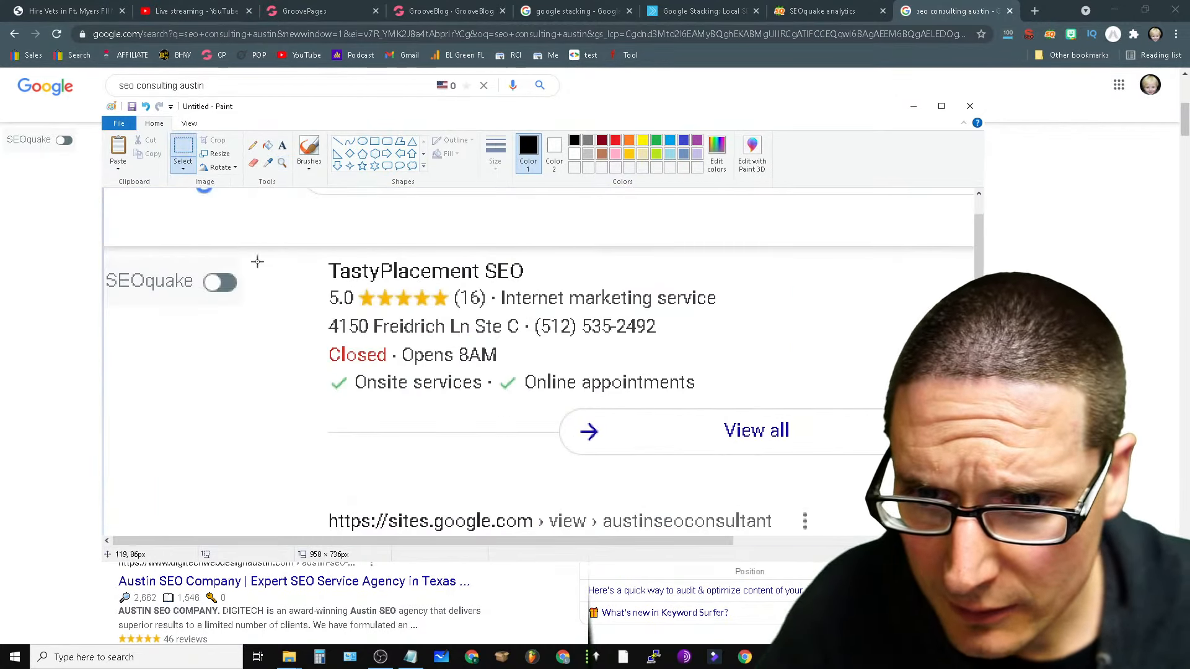
mouse_move(284, 348)
mouse_down()
mouse_move(241, 364)
mouse_move(104, 366)
mouse_up()
click(157, 476)
scroll(790, 382, up, 1)
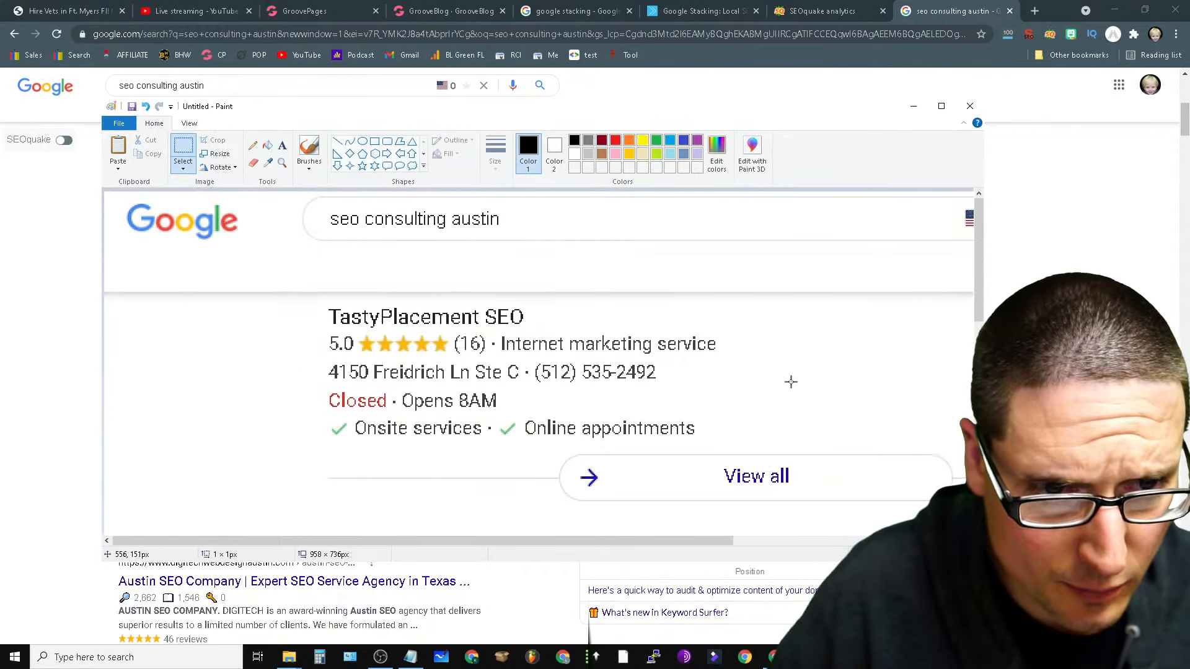
drag(651, 542, 892, 542)
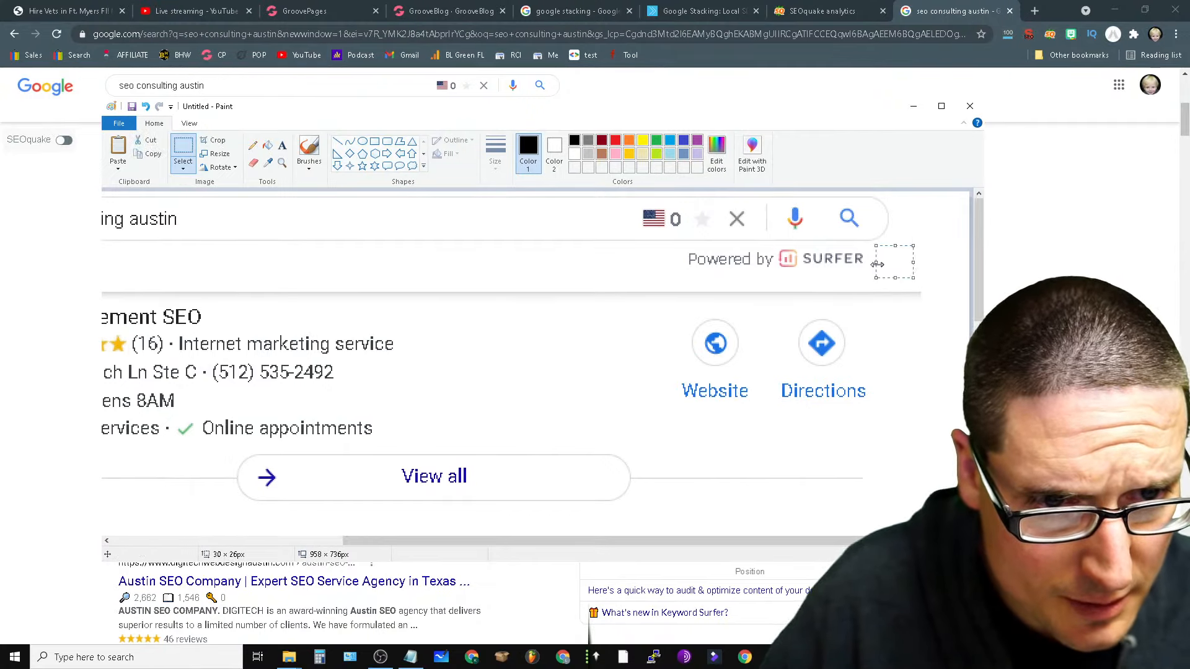
drag(801, 271, 653, 265)
mouse_move(573, 224)
mouse_down()
mouse_move(623, 243)
mouse_move(630, 233)
mouse_up()
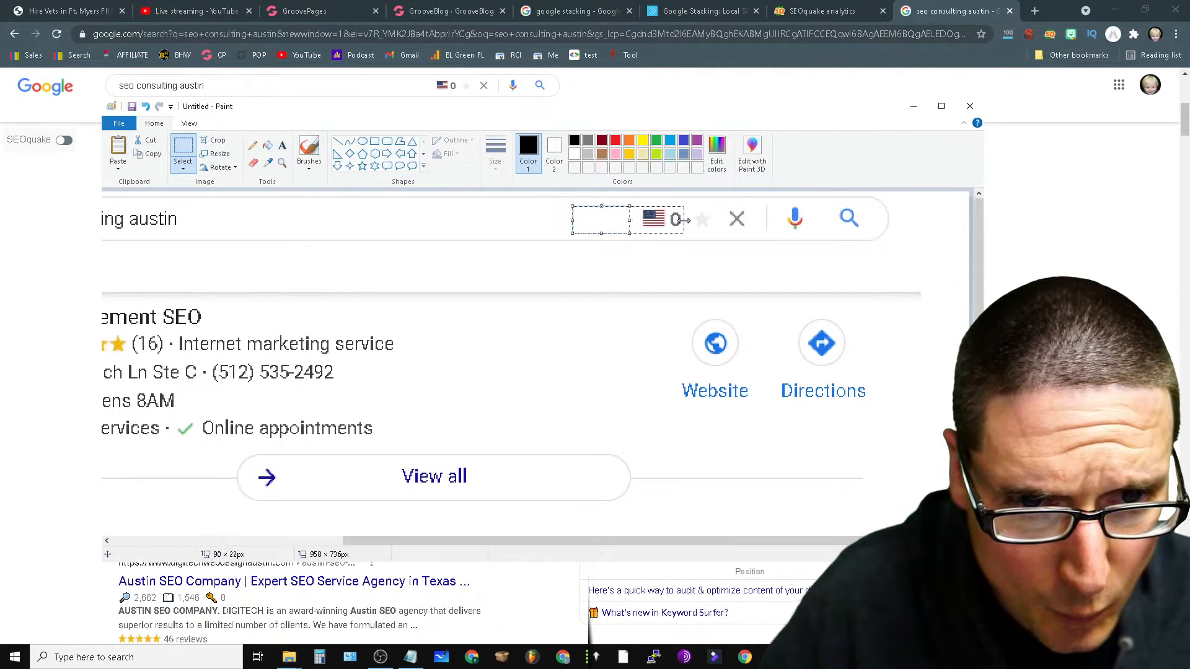
drag(722, 230, 722, 230)
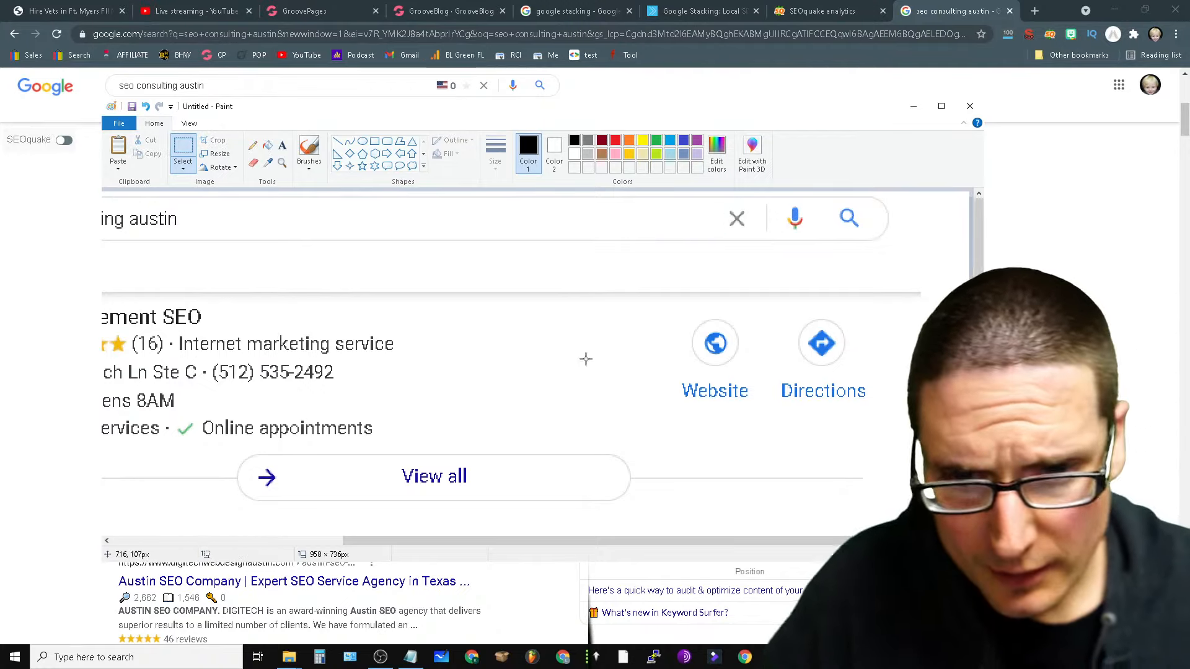
- Zoom out to 50% to view the whole image and choose the right-arrow shape
click(895, 554)
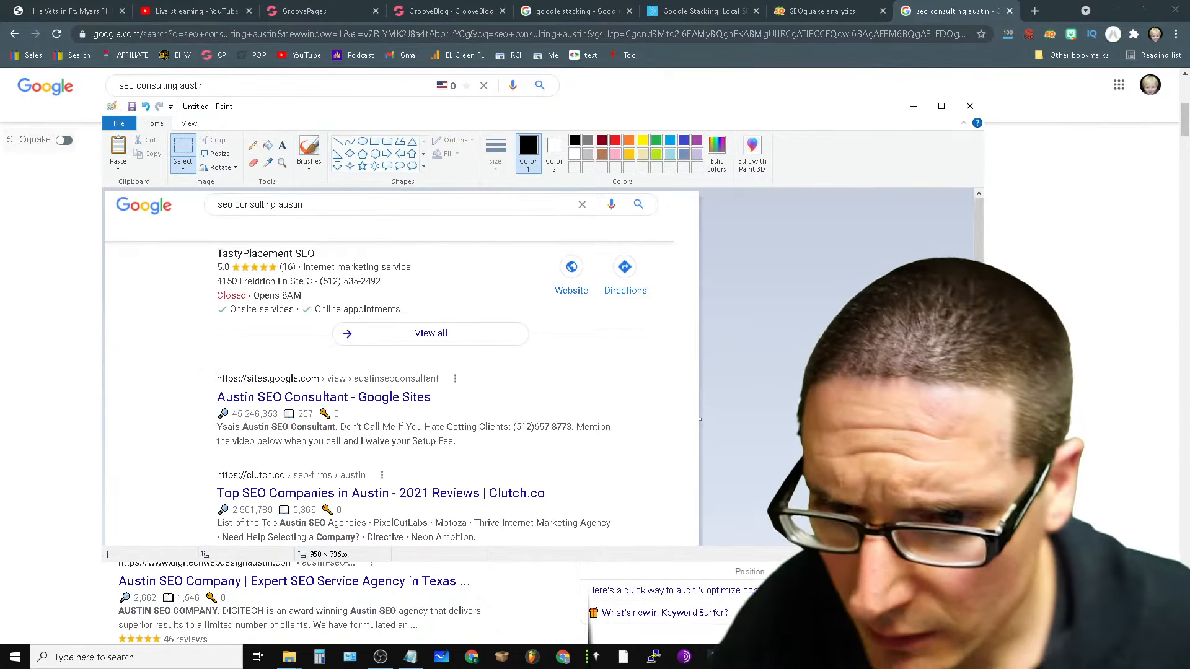
click(894, 554)
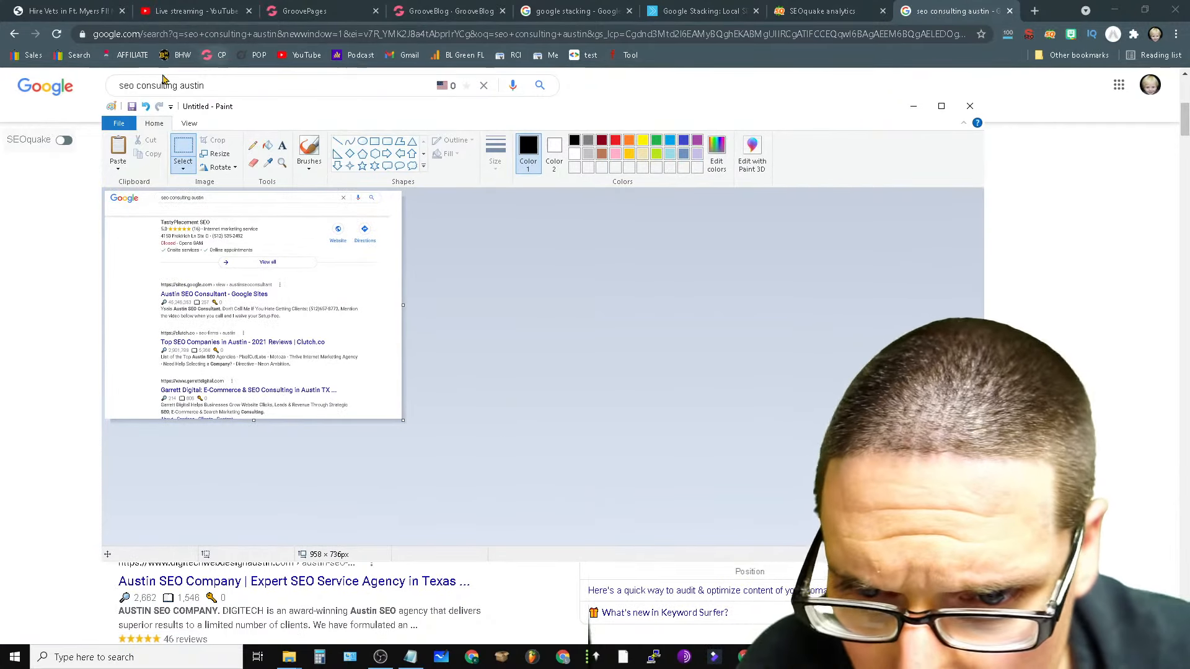
click(386, 153)
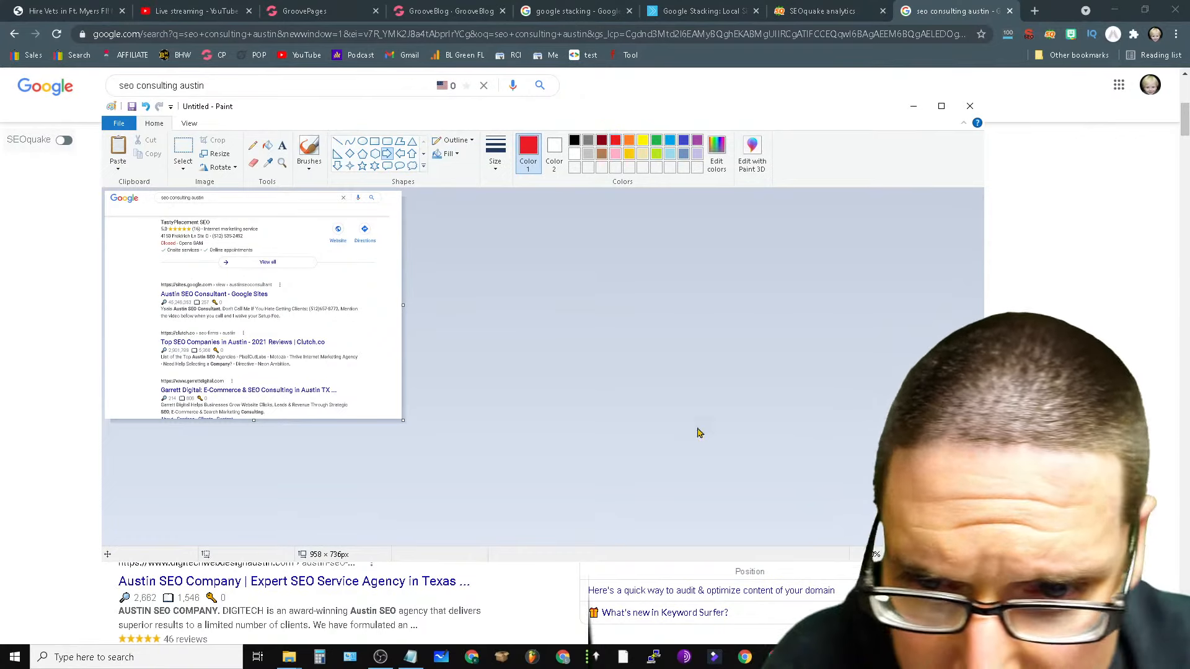
- Draw a red arrow at the Austin SEO Consultant result and shorten the canvas to about 616 px
mouse_move(118, 288)
mouse_down()
mouse_move(151, 320)
mouse_move(135, 299)
mouse_up()
click(335, 306)
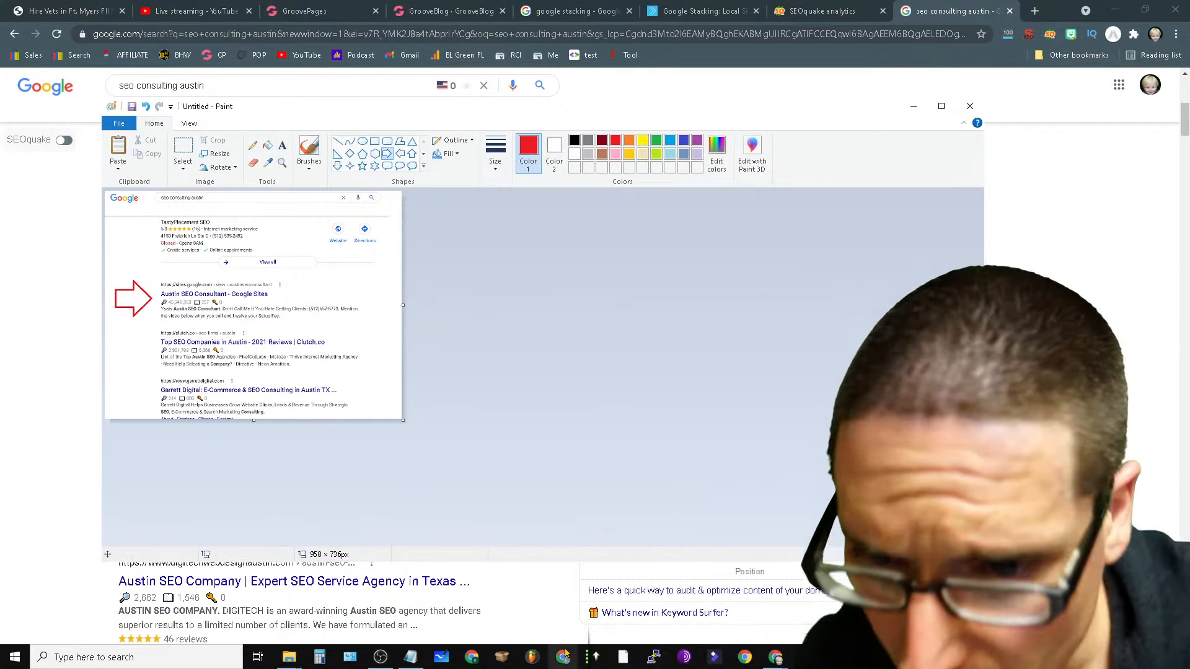
drag(253, 420, 263, 383)
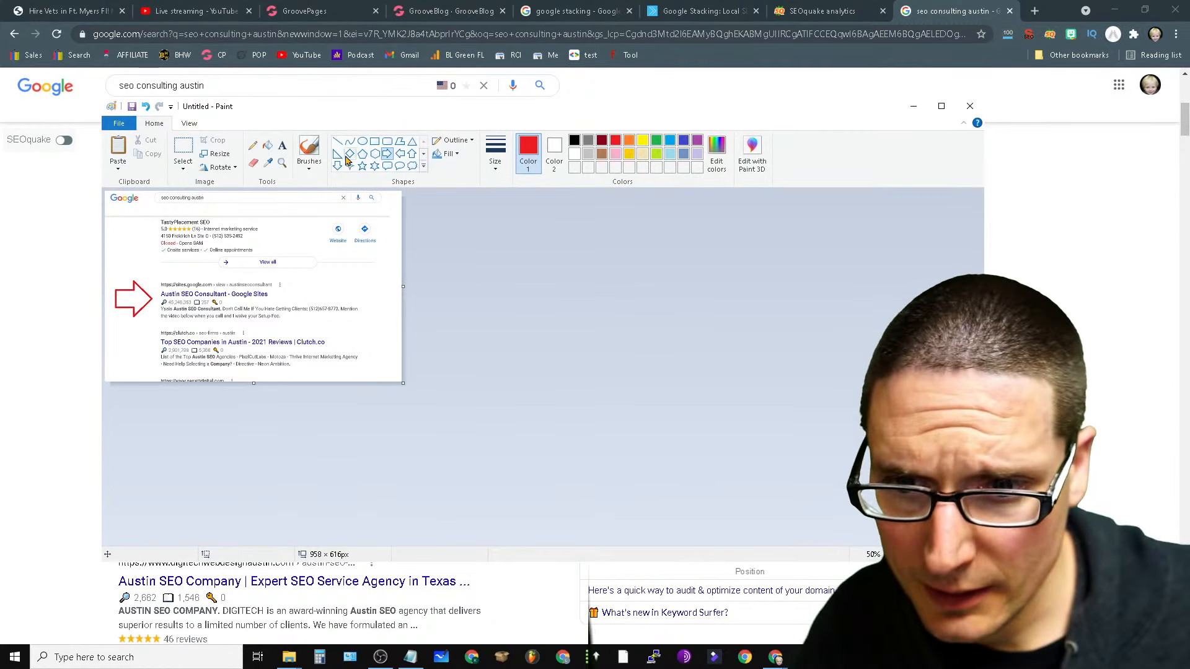
- Draw a solid-filled left arrow near the search box, then delete it
click(399, 153)
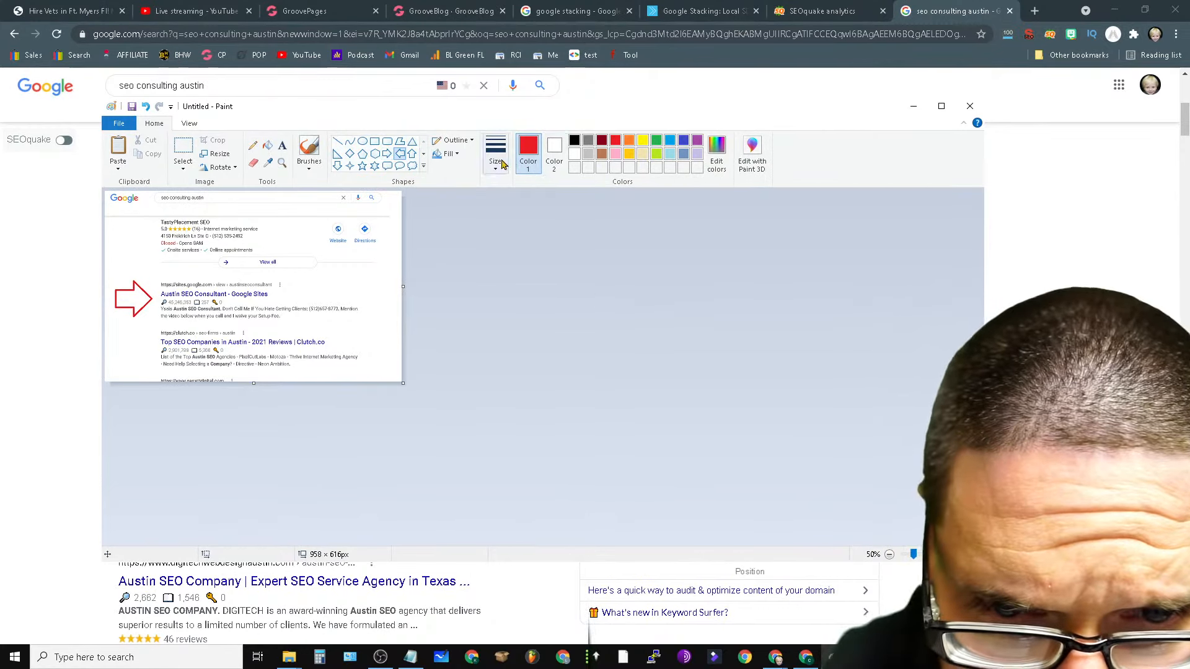
click(447, 158)
click(463, 186)
click(555, 160)
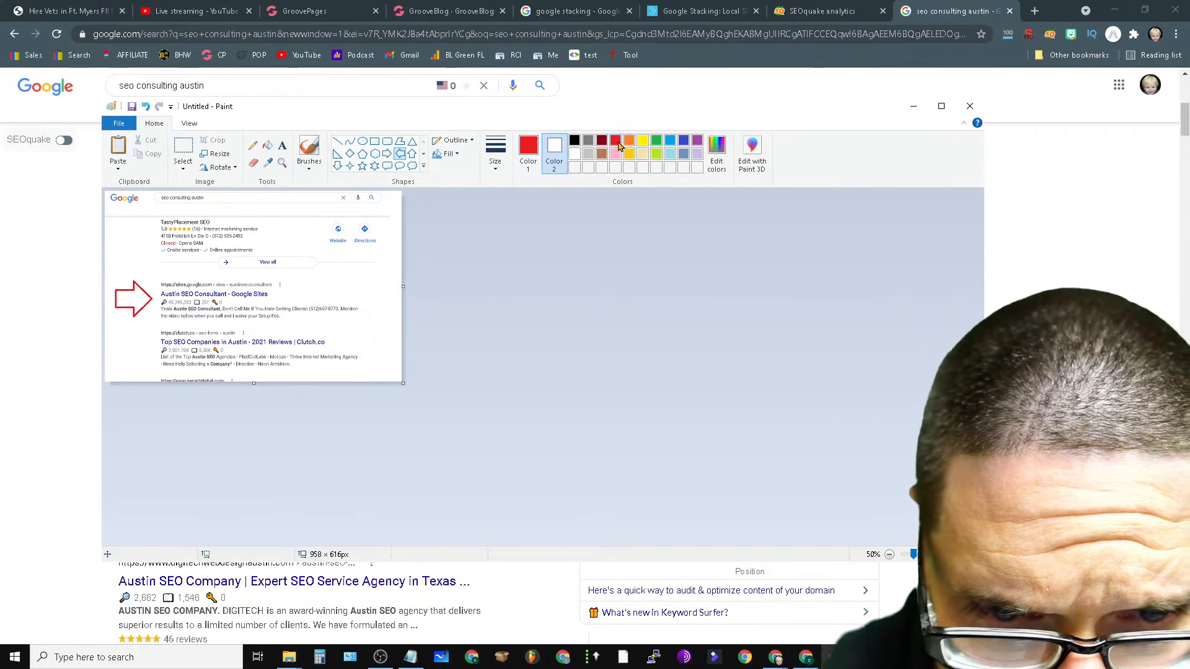
mouse_move(213, 194)
mouse_down()
mouse_move(265, 218)
mouse_move(246, 197)
mouse_move(291, 213)
mouse_up()
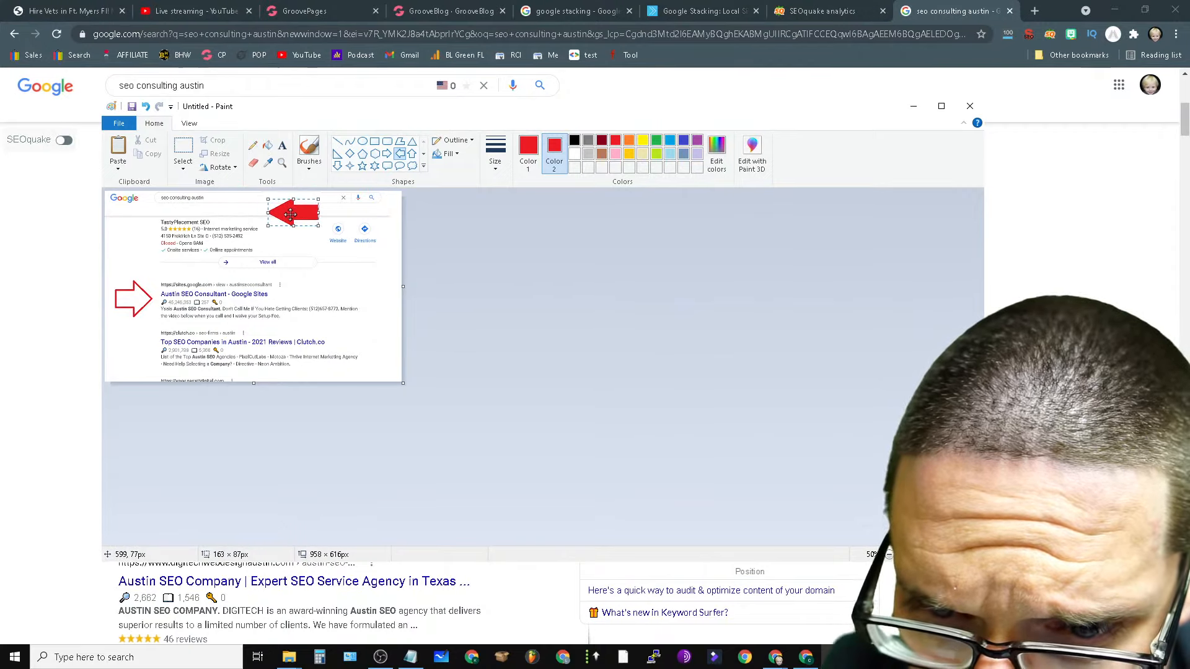
right_click(292, 216)
click(322, 223)
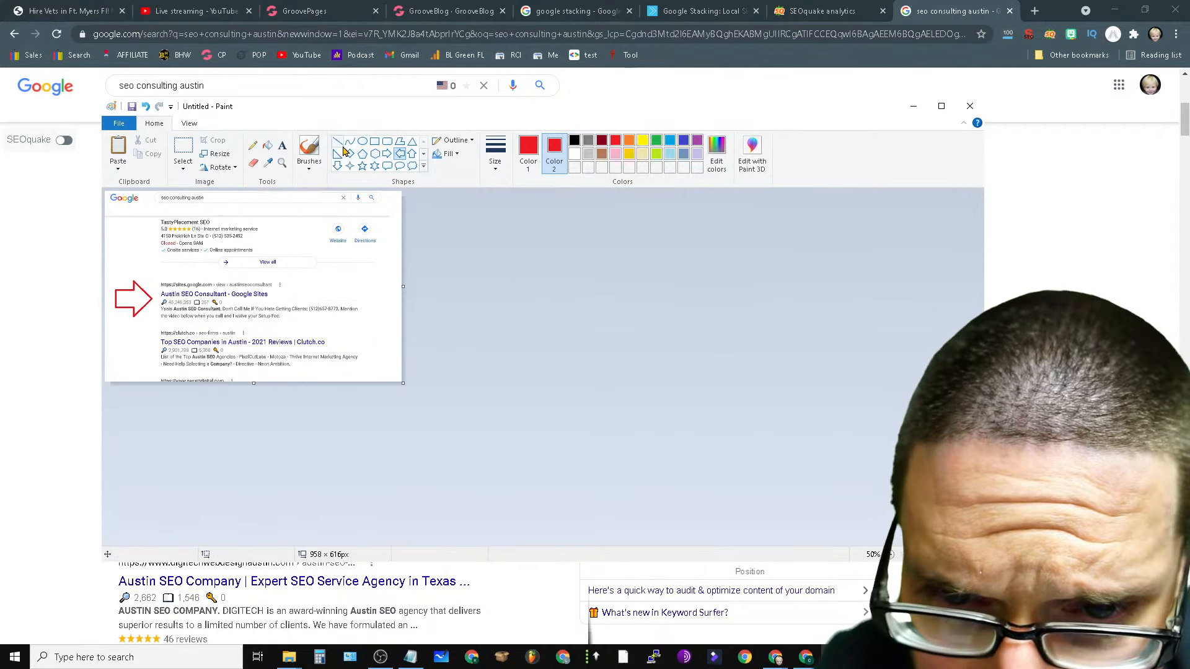
- Draw a purple underline beneath the search query
drag(230, 209, 211, 204)
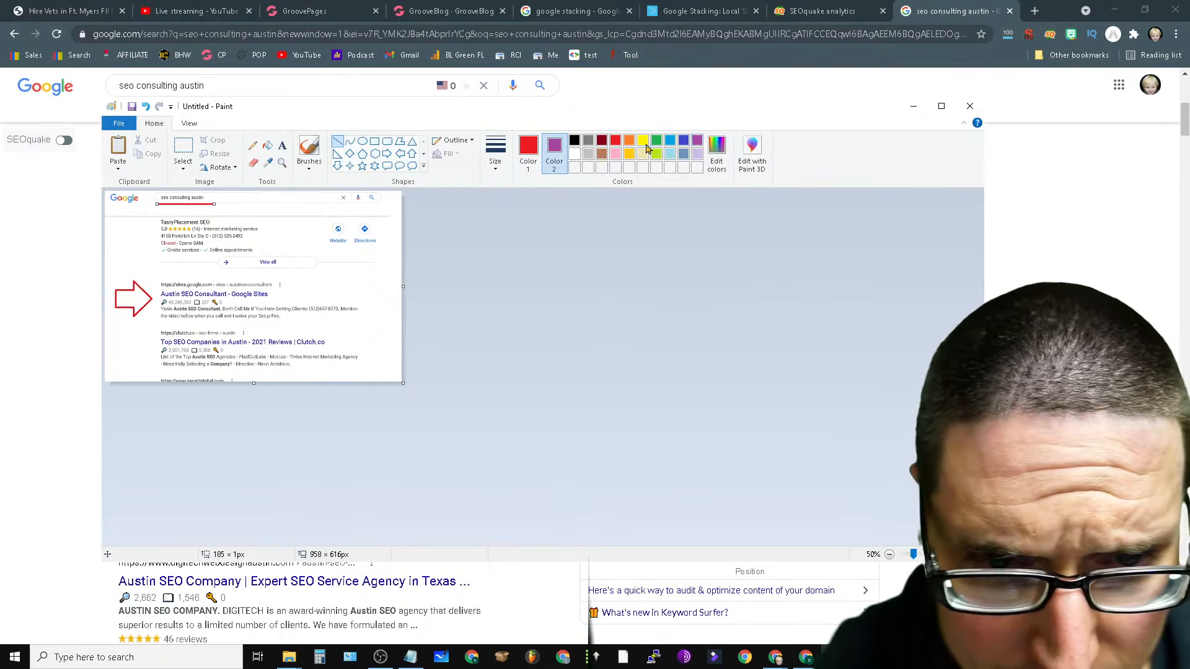
click(522, 142)
click(698, 141)
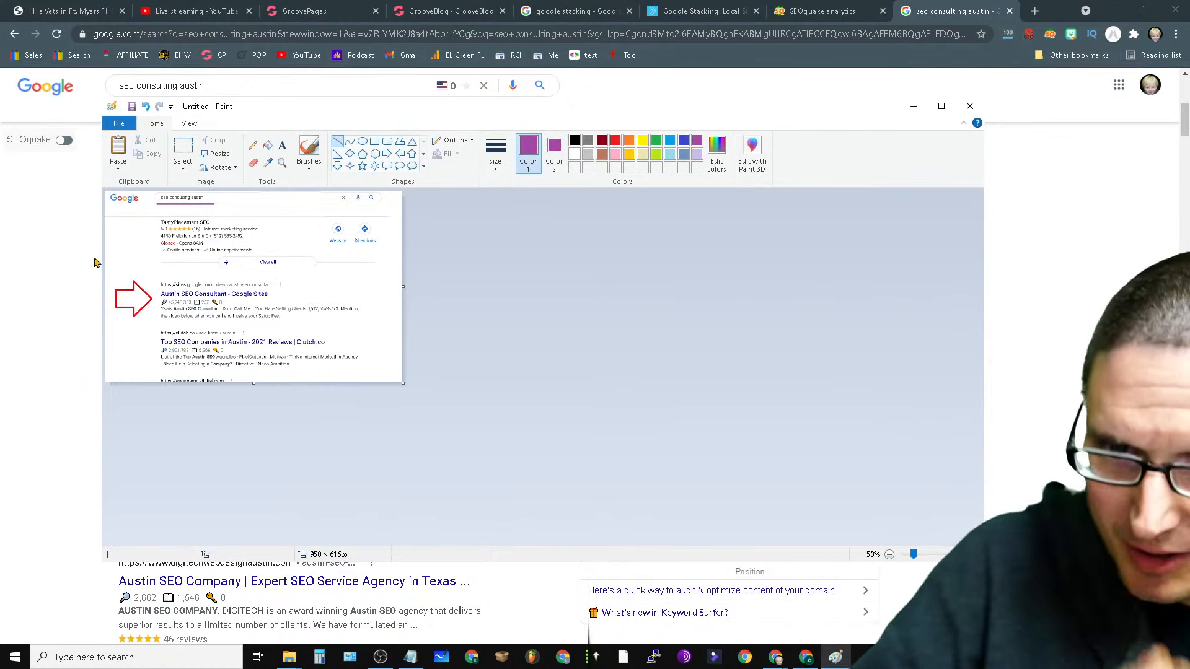
- Save the screenshot as a JPEG named drive-stack in Downloads
click(122, 124)
mouse_move(194, 222)
click(356, 210)
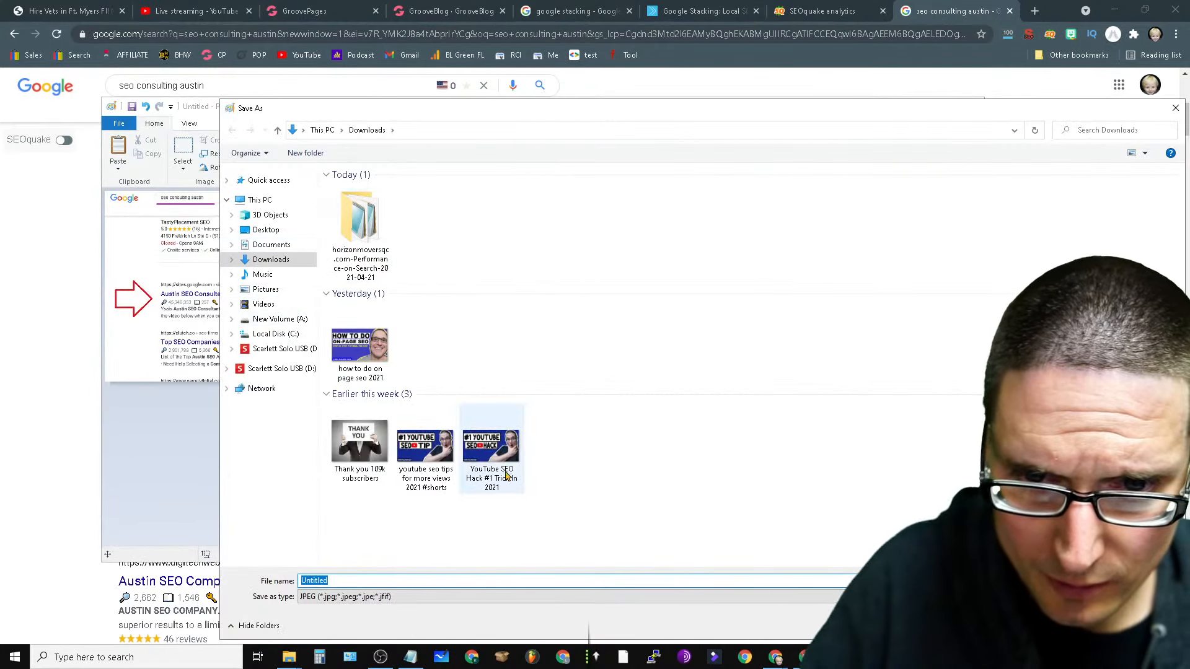
text(dr)
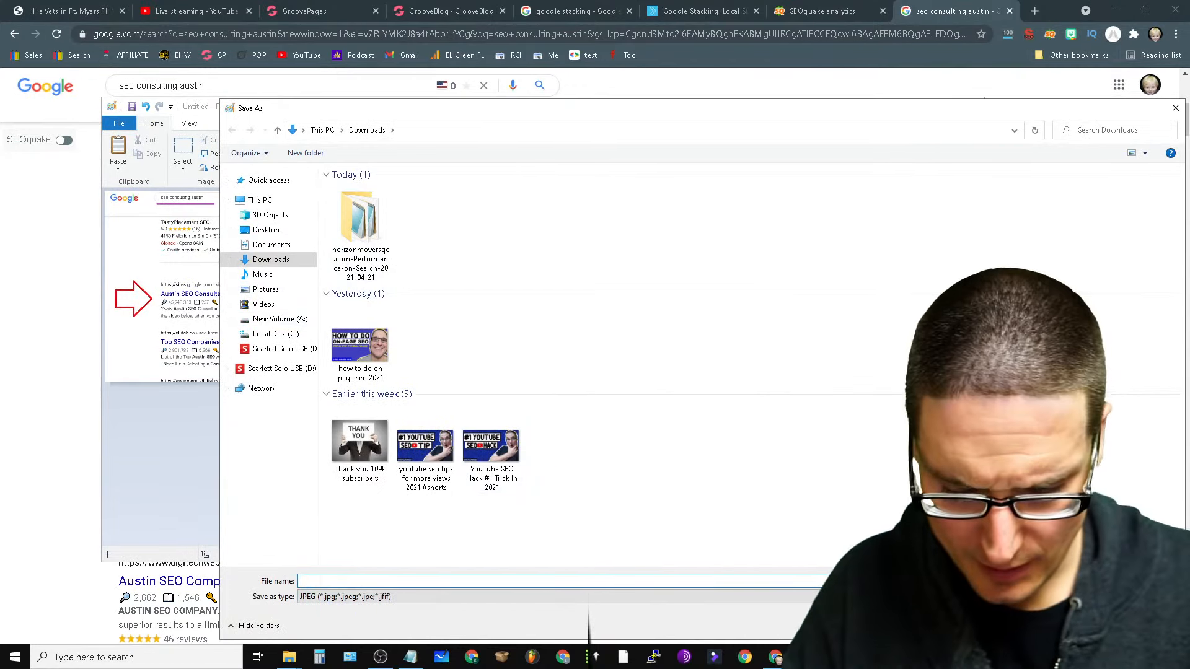
text(drive-stack)
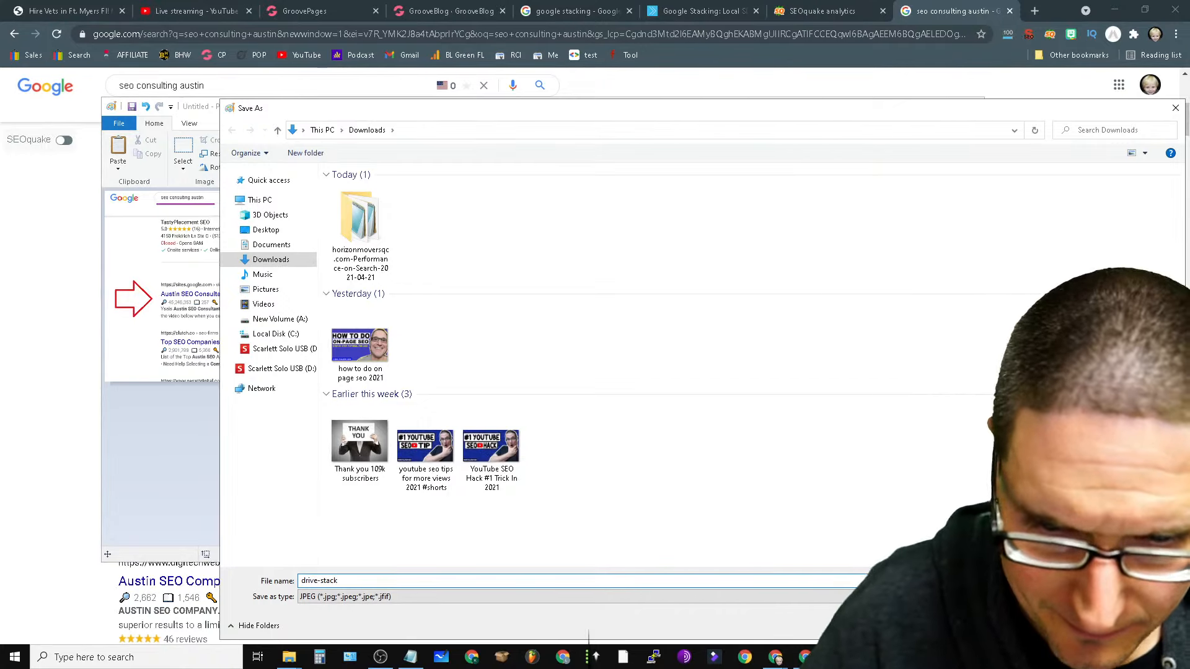
key(Return)
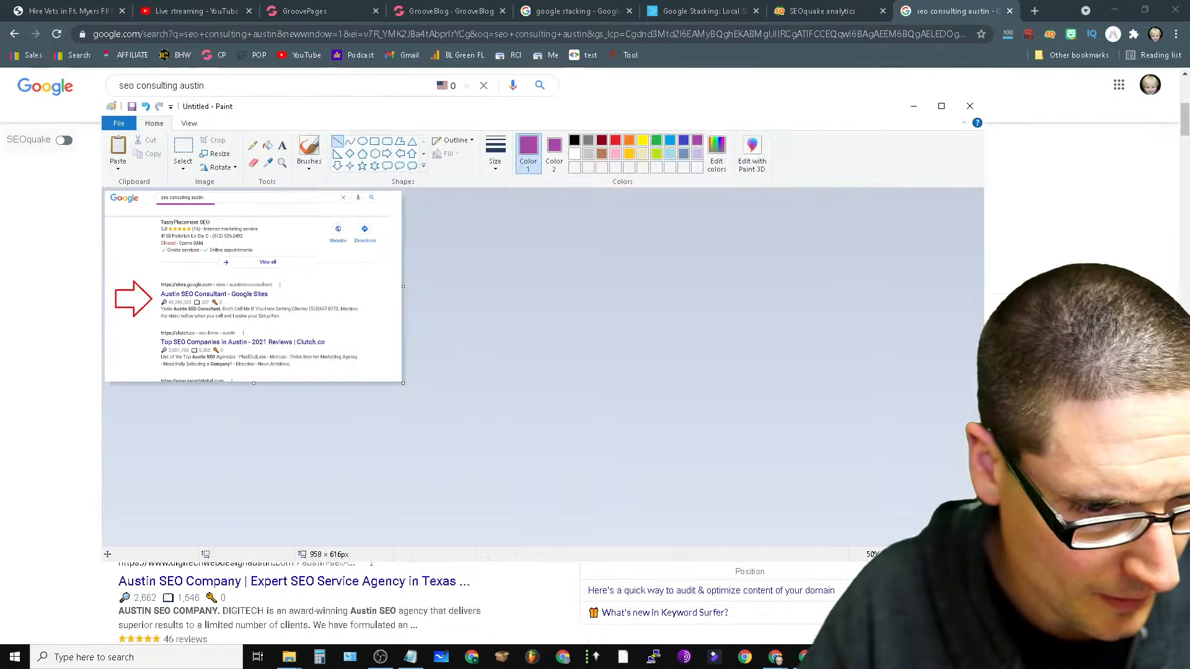
- Close Paint and read down through the Kadima Digital Google Stacking article
click(970, 106)
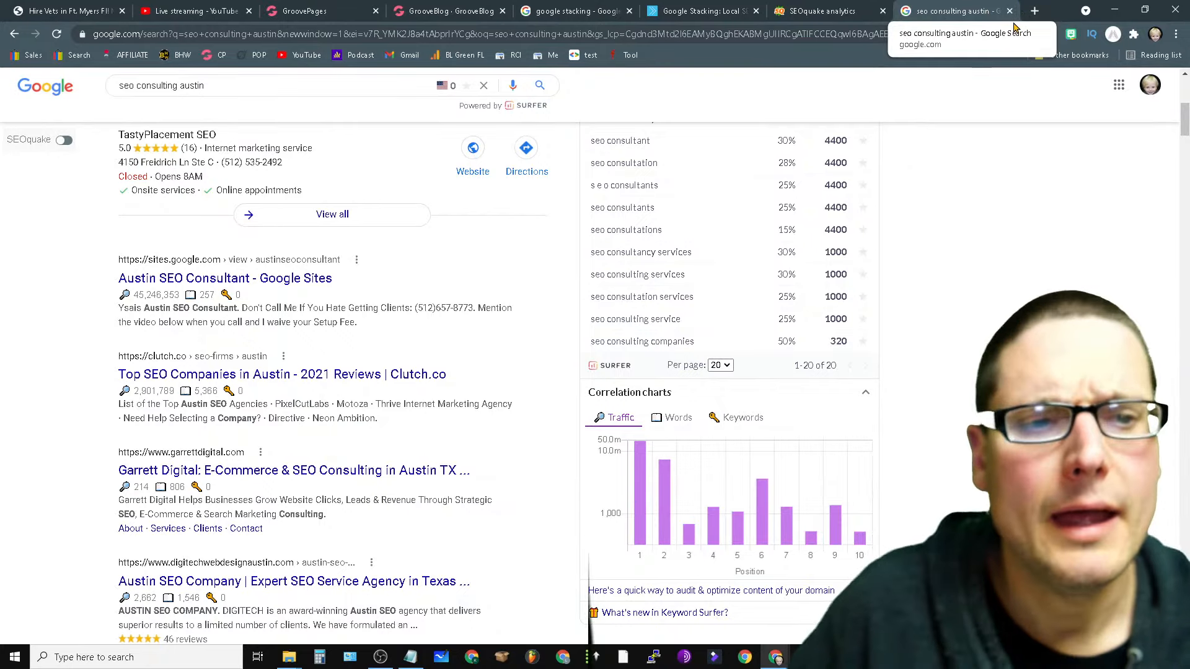
click(695, 8)
scroll(532, 505, up, 10)
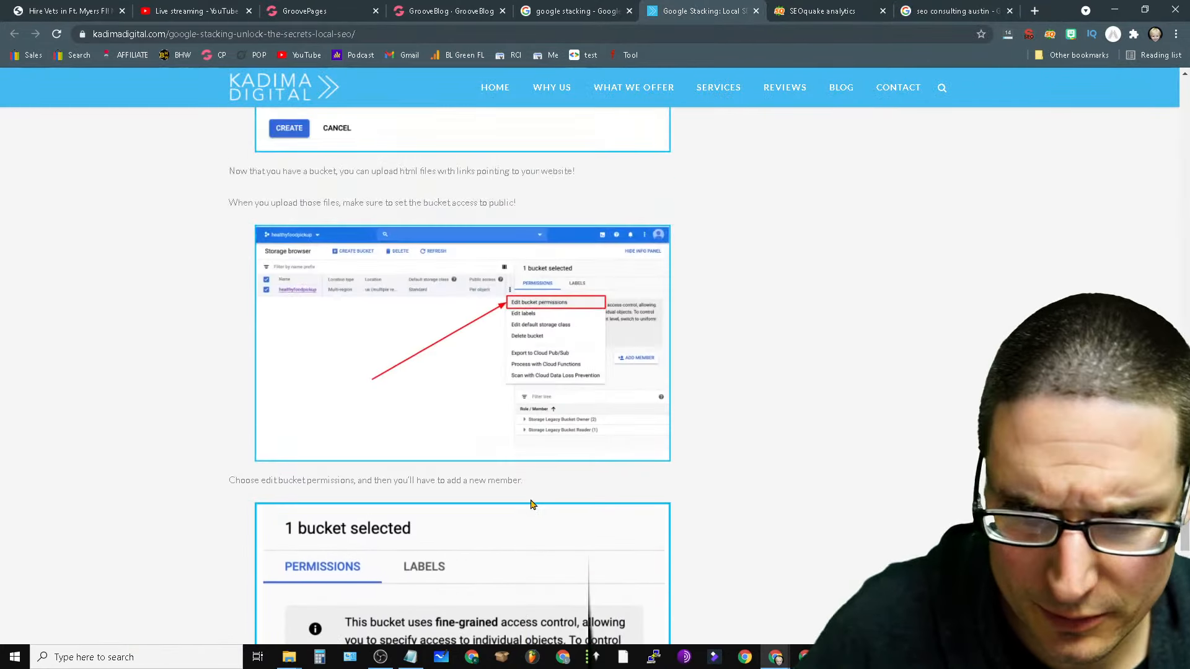
scroll(589, 638, up, 15)
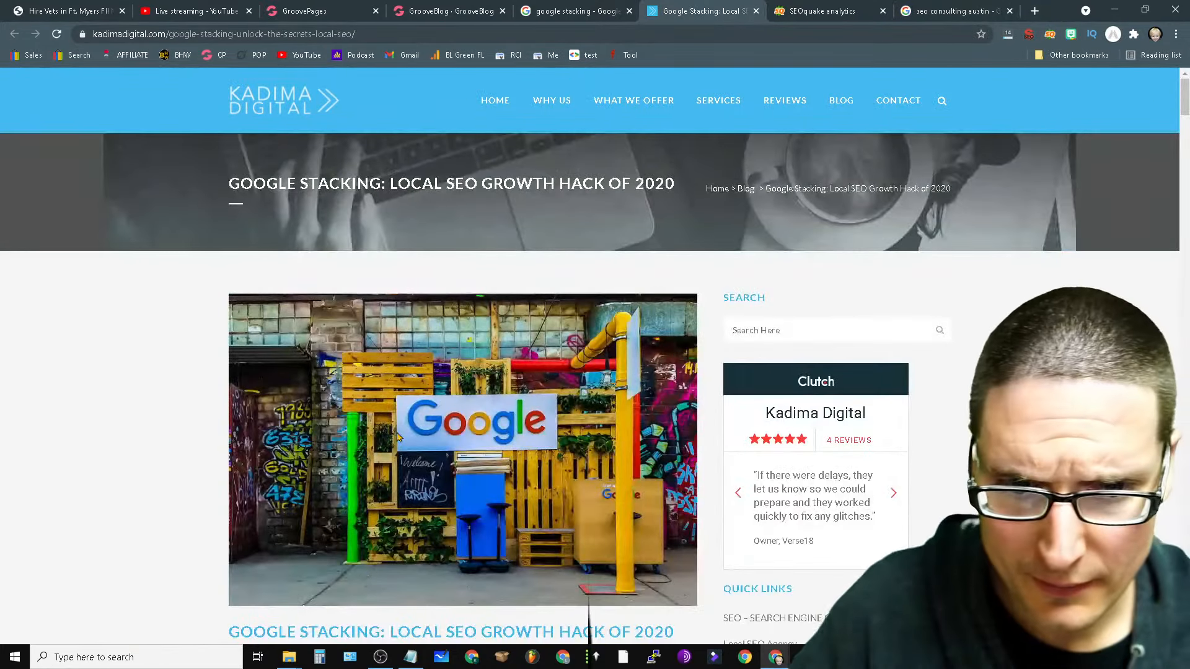
scroll(397, 437, down, 10)
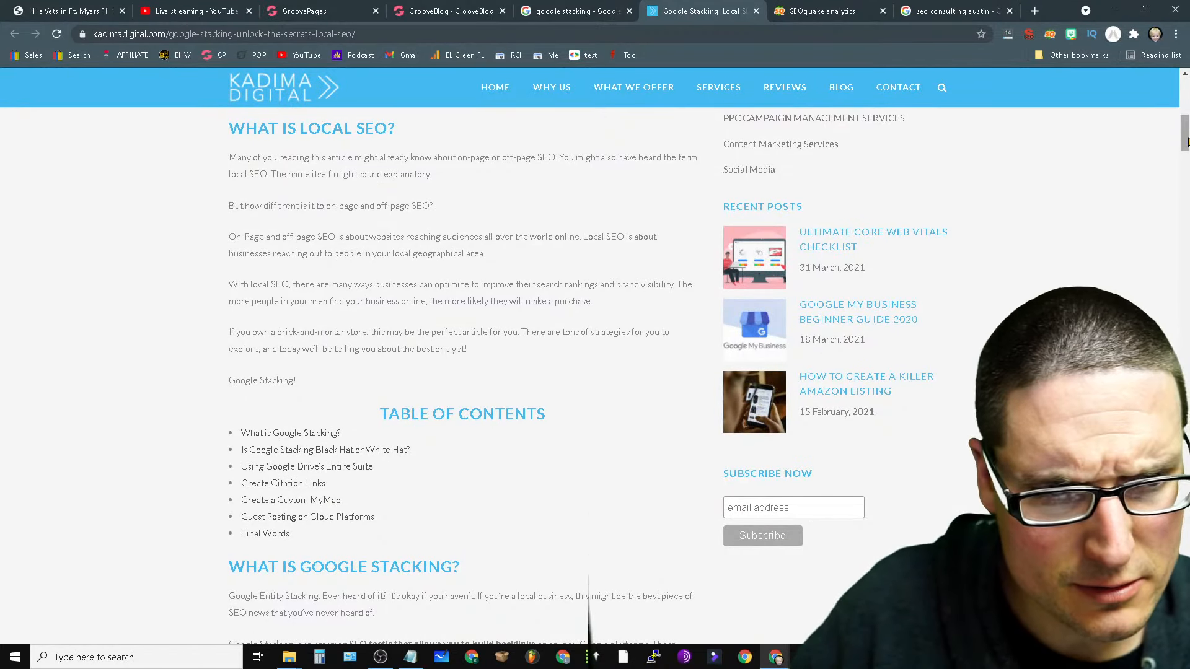
drag(1185, 141, 1184, 283)
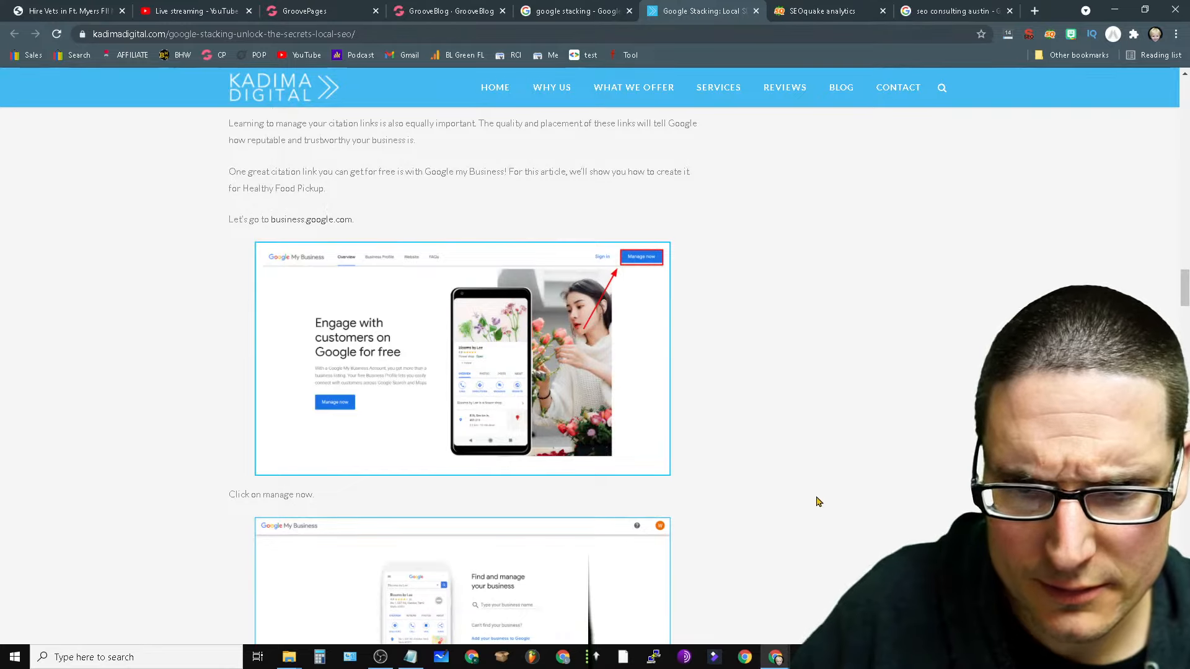
scroll(818, 501, down, 14)
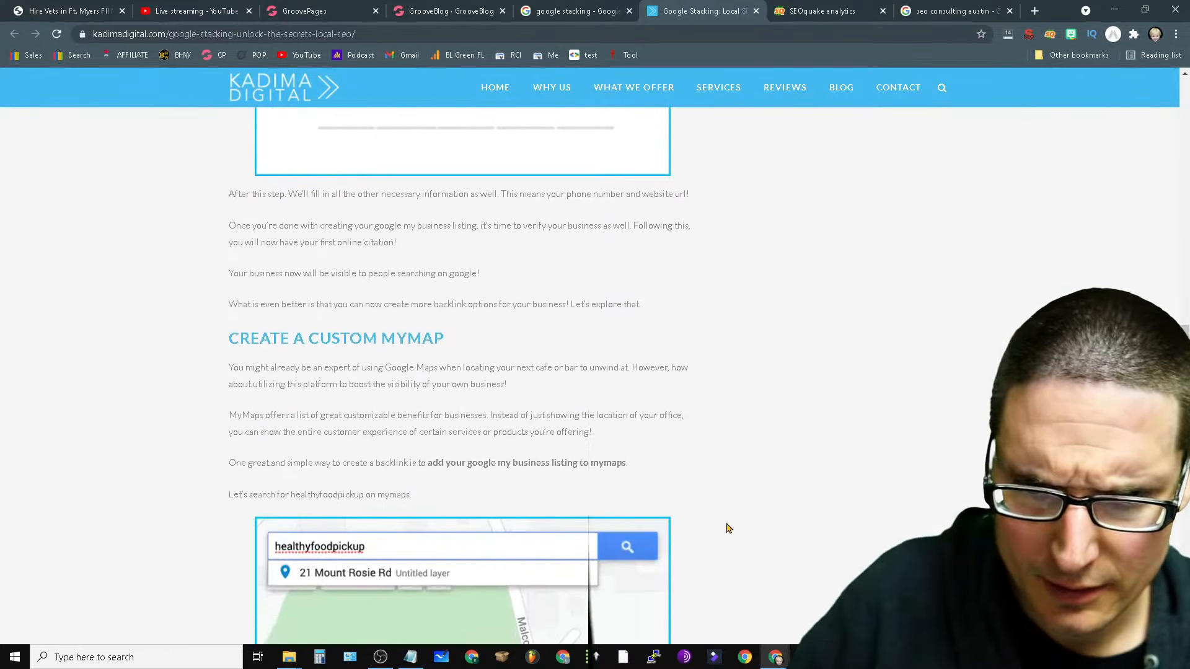
scroll(273, 403, down, 10)
scroll(334, 444, down, 2)
- Scroll the article back to its top and return to the GrooveBlog post editor
scroll(310, 421, up, 12)
drag(1184, 335, 1187, 93)
scroll(424, 551, down, 10)
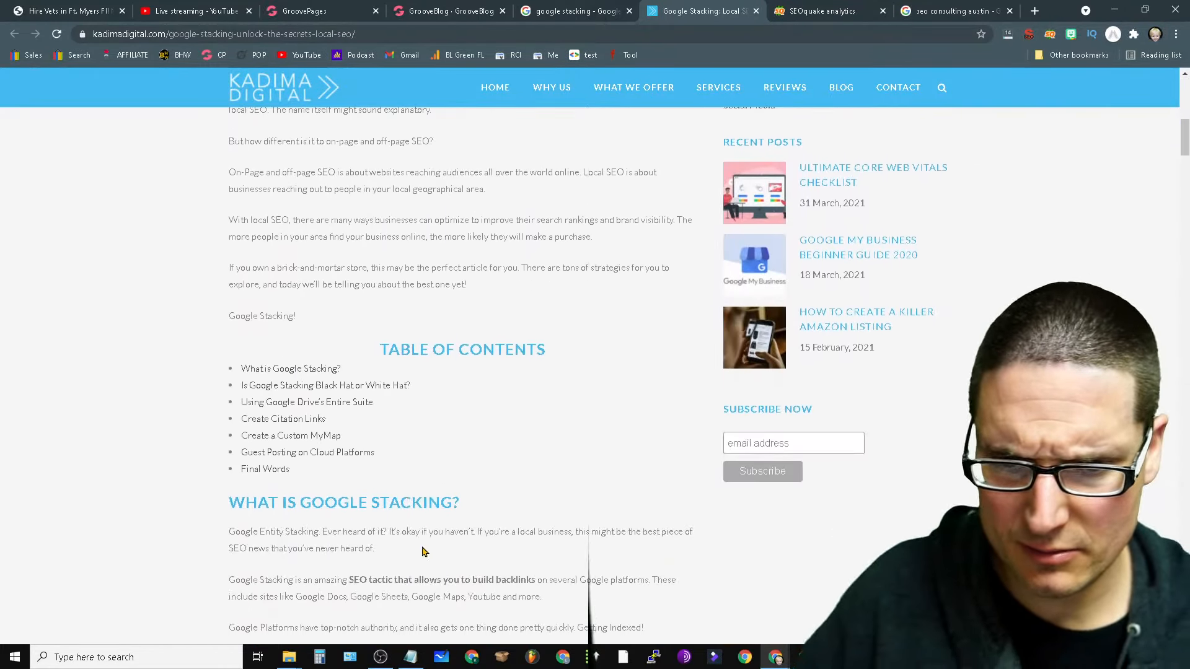
scroll(424, 551, up, 5)
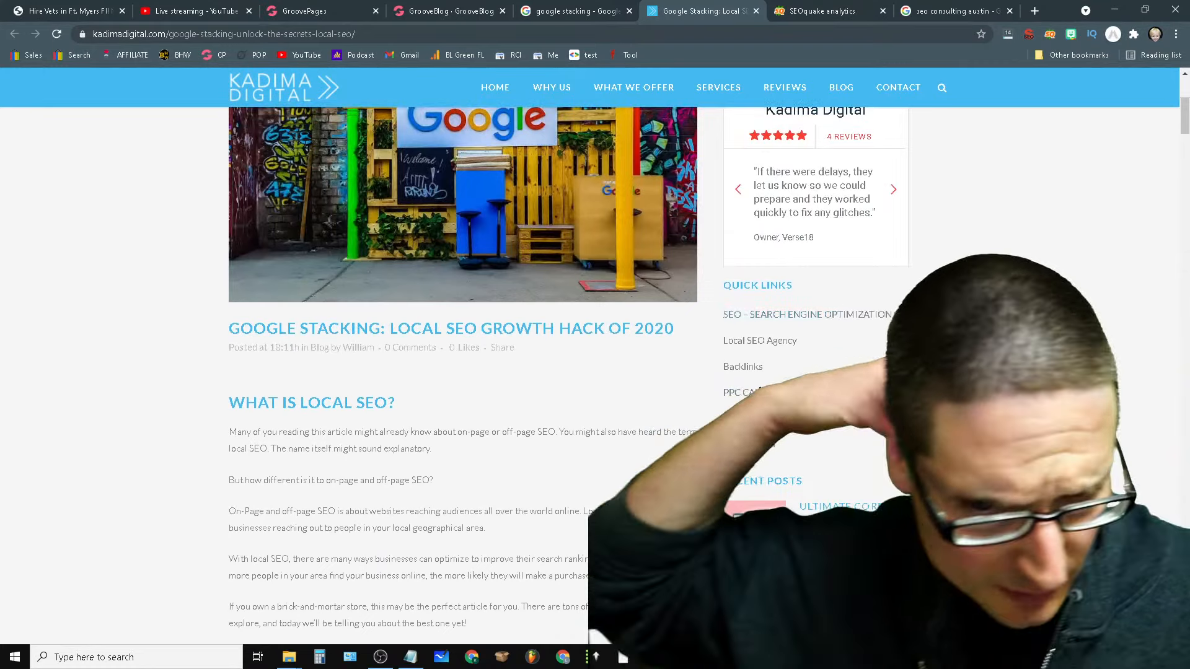
scroll(818, 316, up, 5)
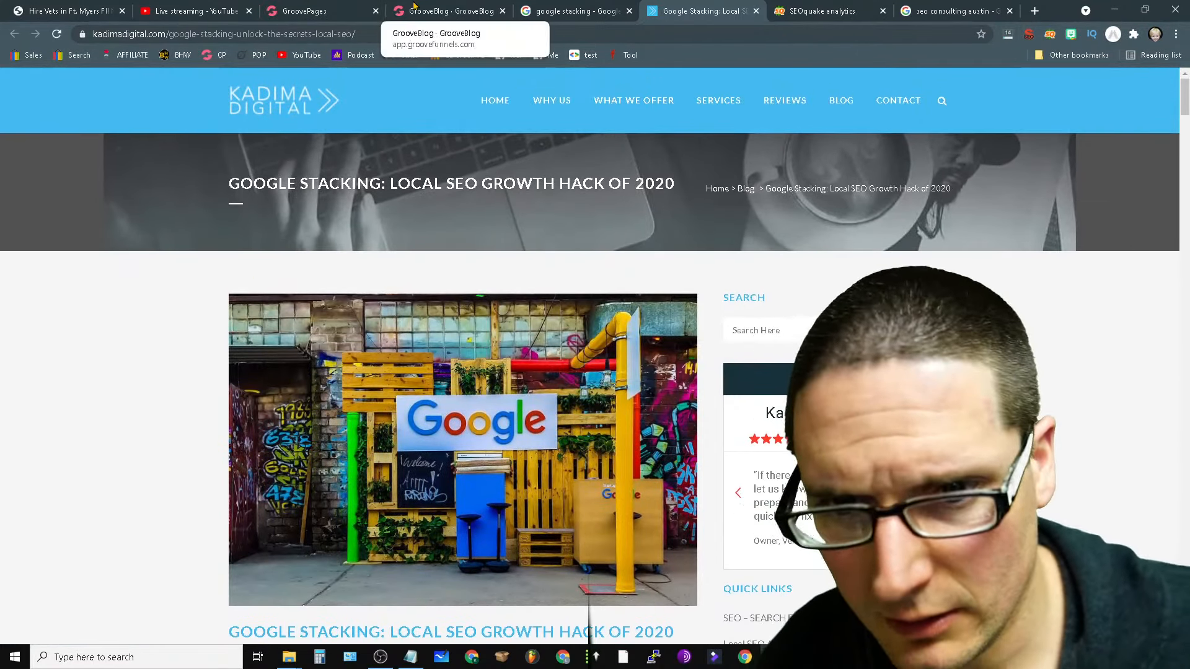
click(414, 6)
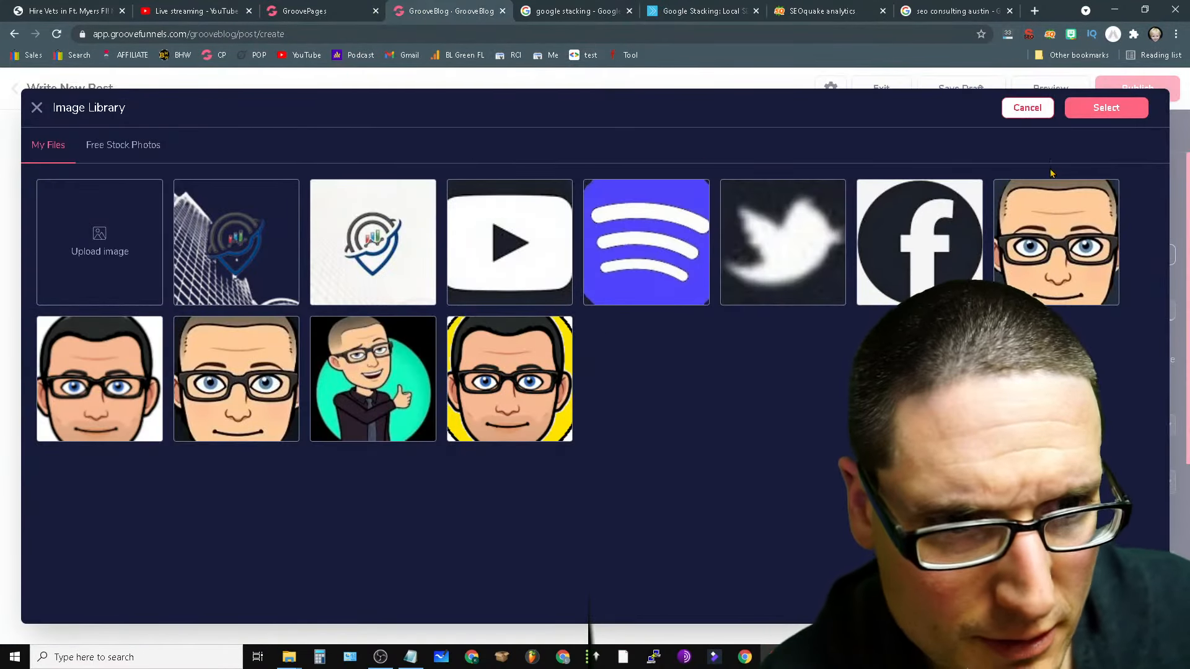
- Dismiss the image library without choosing an image and scroll through the Post Setting panel
click(1027, 108)
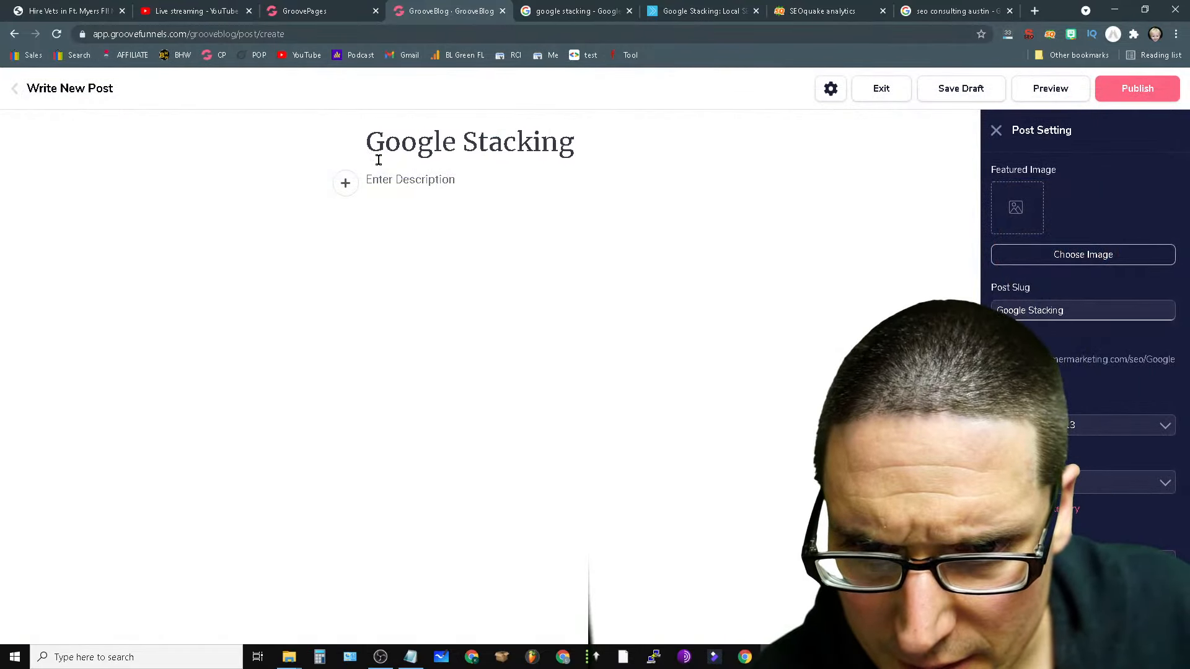
click(341, 187)
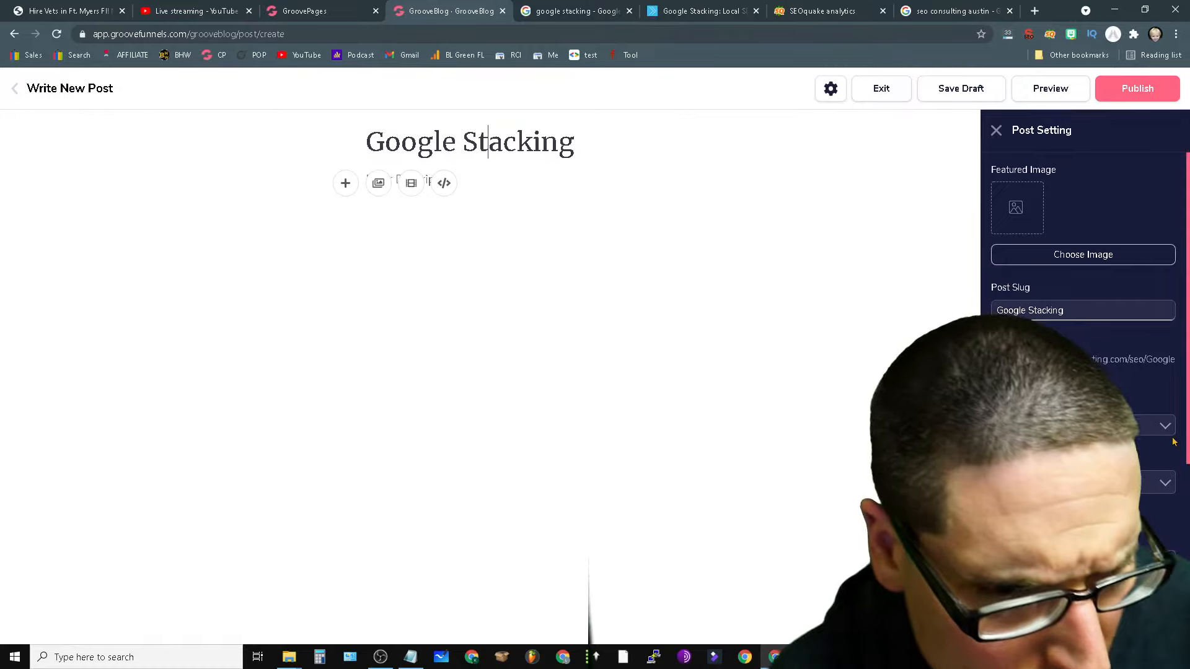
scroll(1084, 372, down, 3)
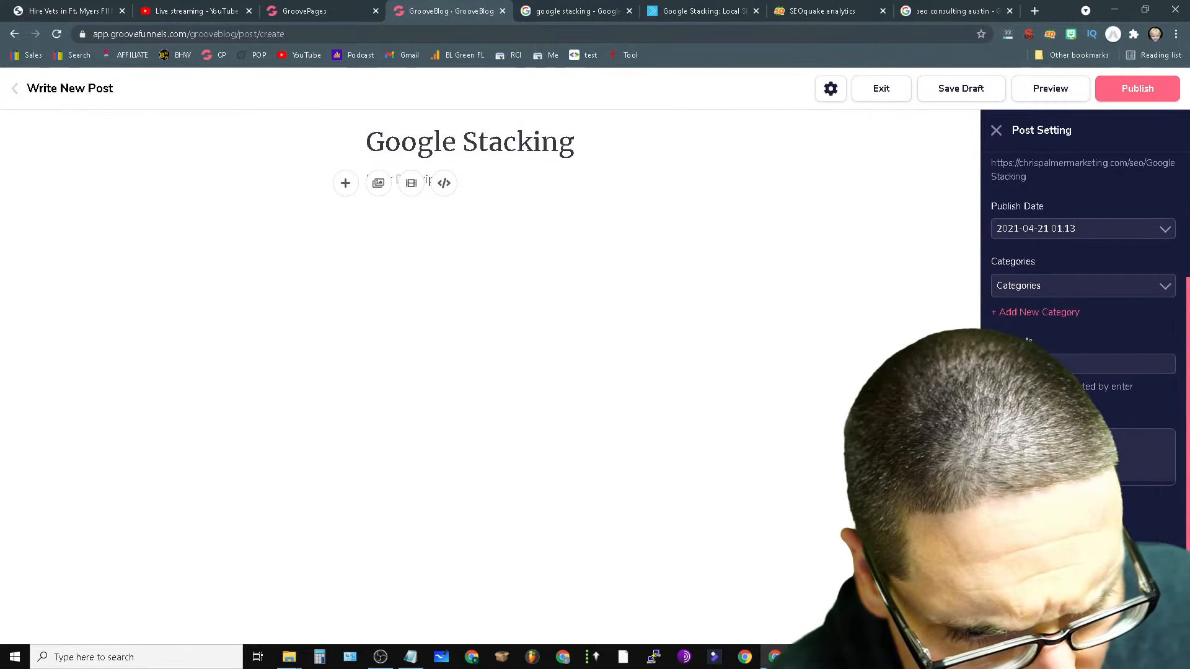
scroll(1078, 346, down, 1)
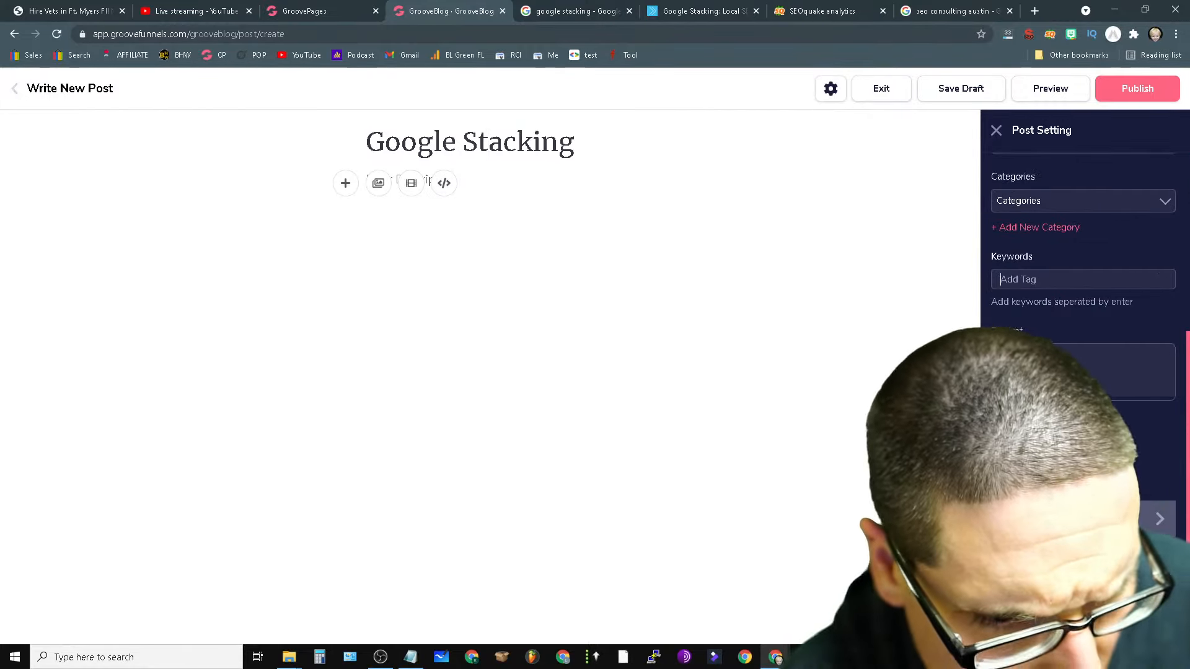
- Check the post keywords field, then open and close the embed HTML box without adding code
click(1083, 280)
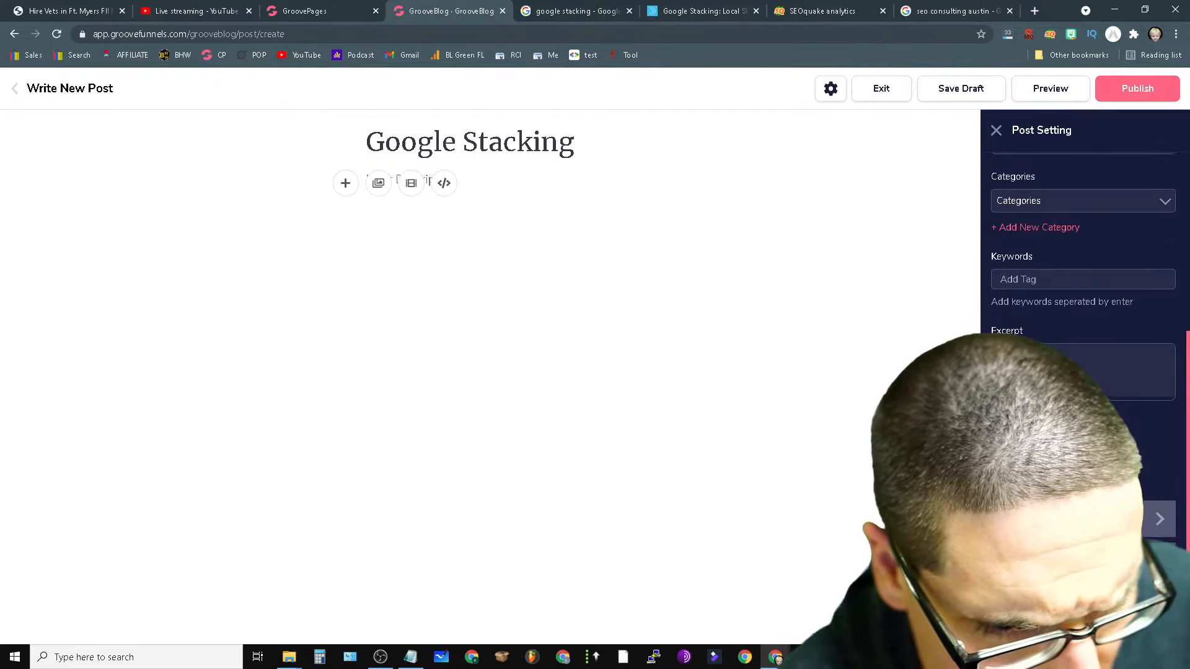
scroll(1083, 280, down, 1)
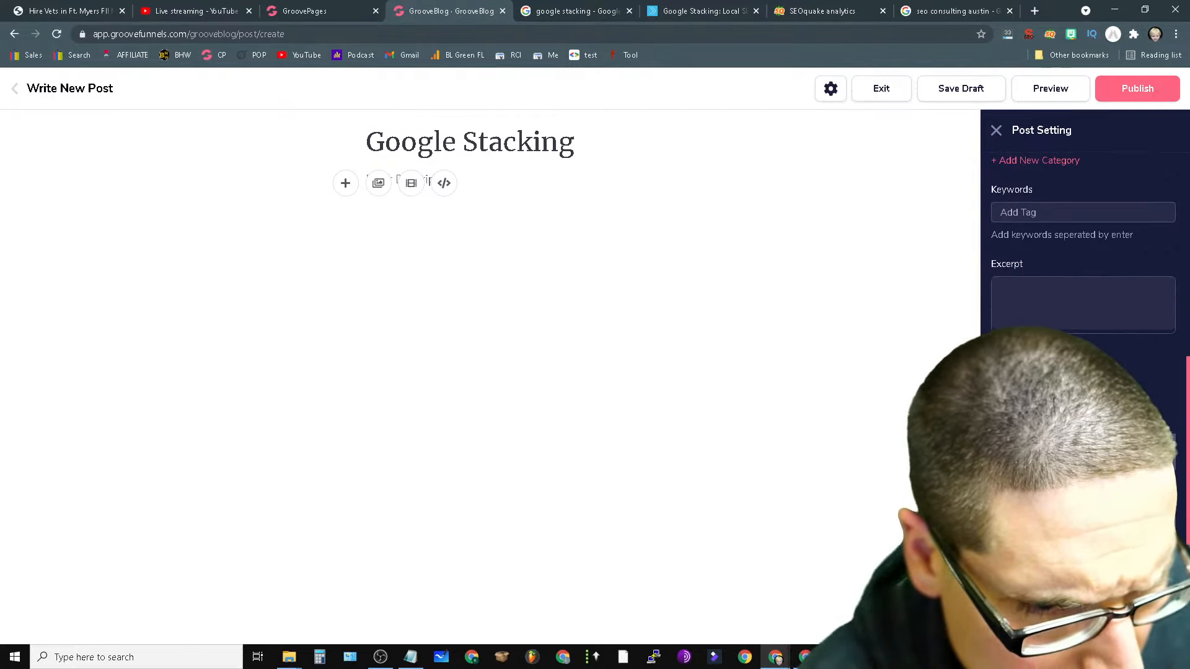
click(444, 184)
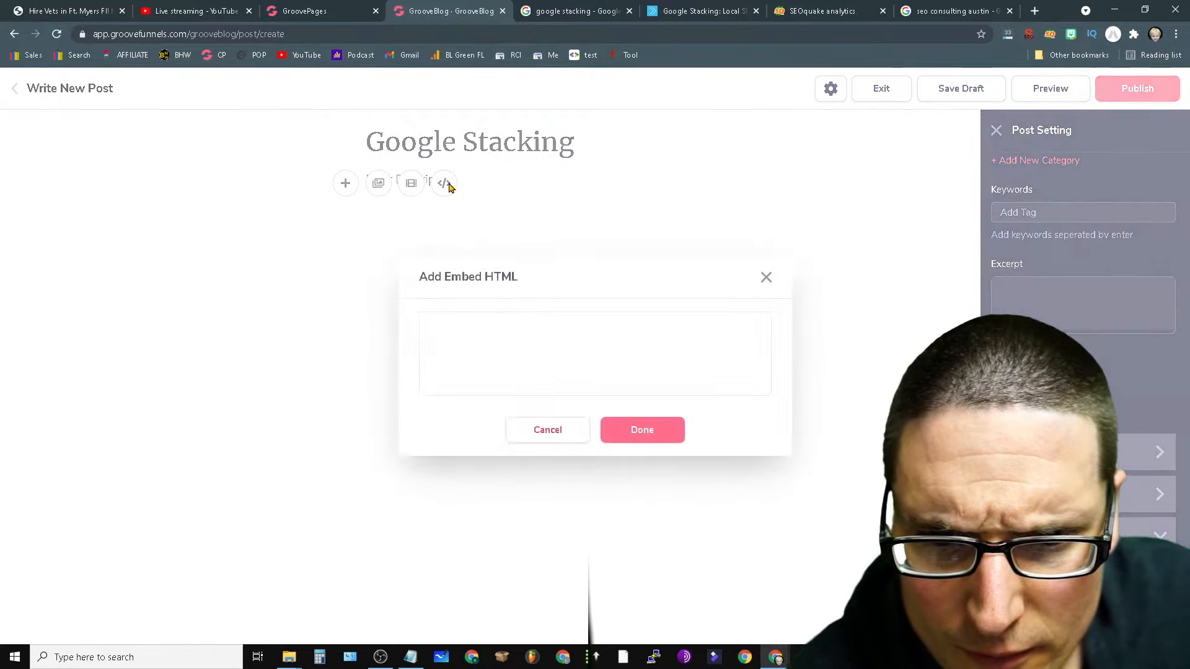
click(766, 278)
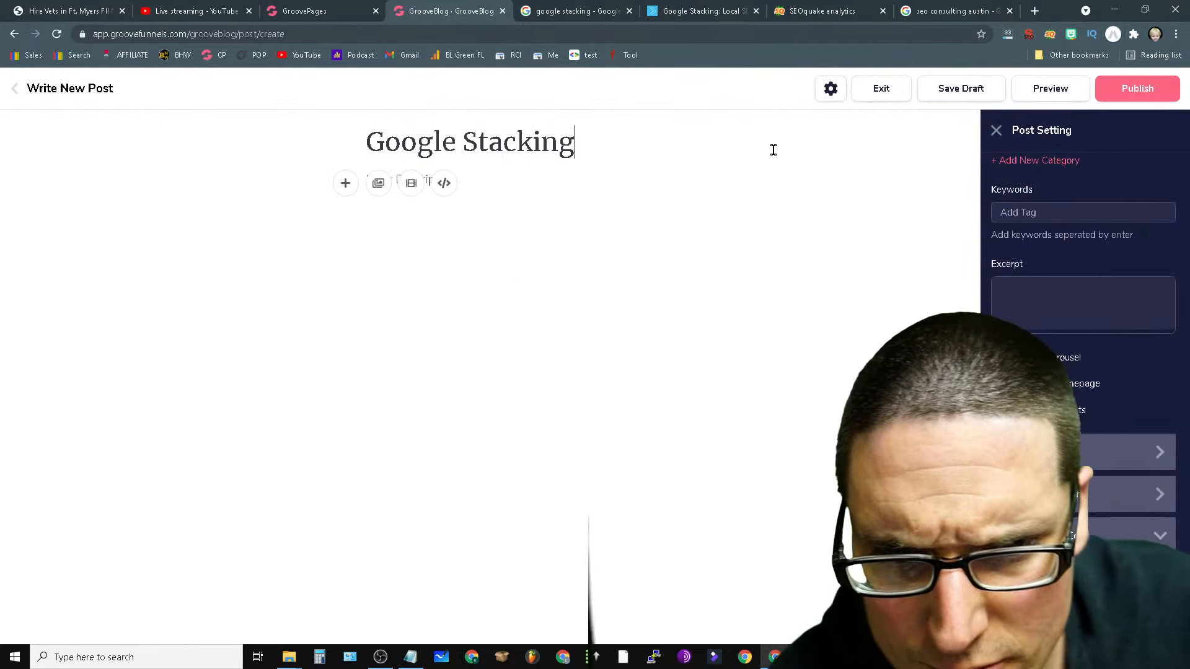
- Replace the placeholder 'fefefe' description with 'Google Stacking in 2021 with' plus the author's name
text(2021)
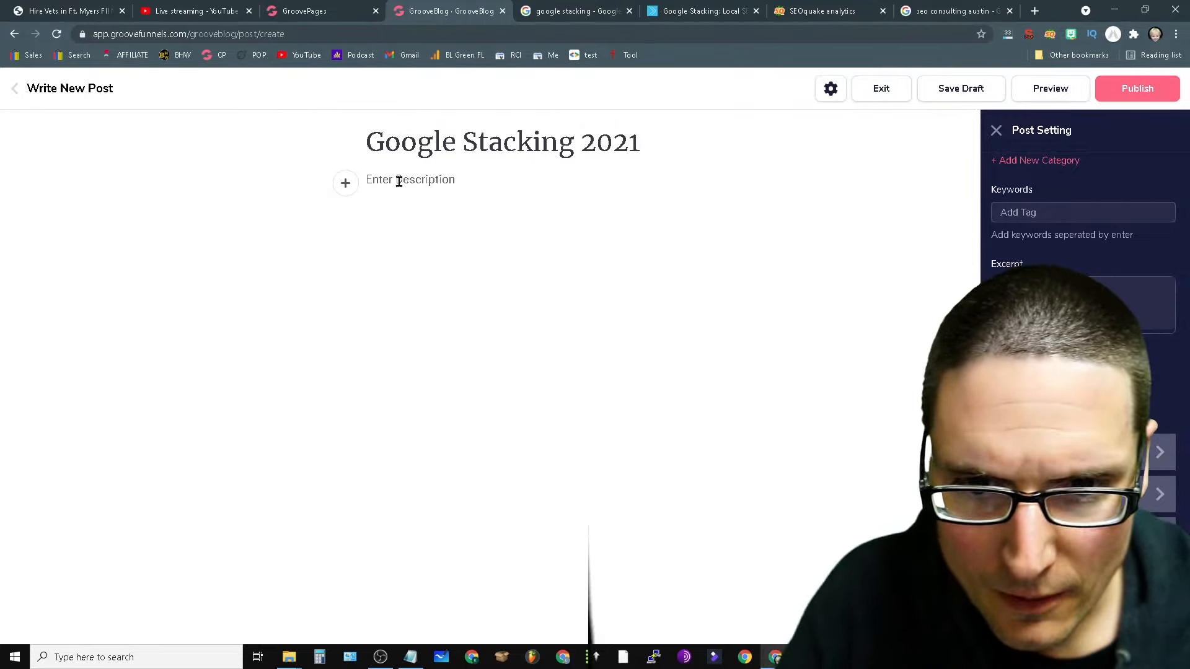
click(399, 181)
text(fefefe)
drag(489, 187, 311, 203)
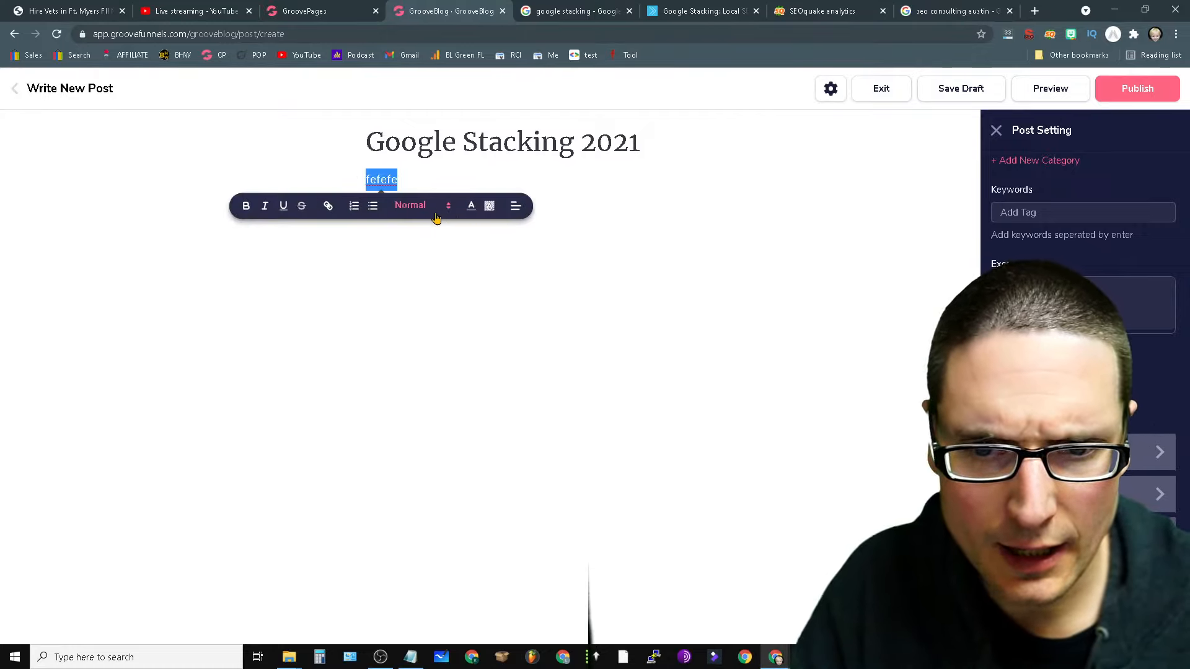
triple_click(488, 137)
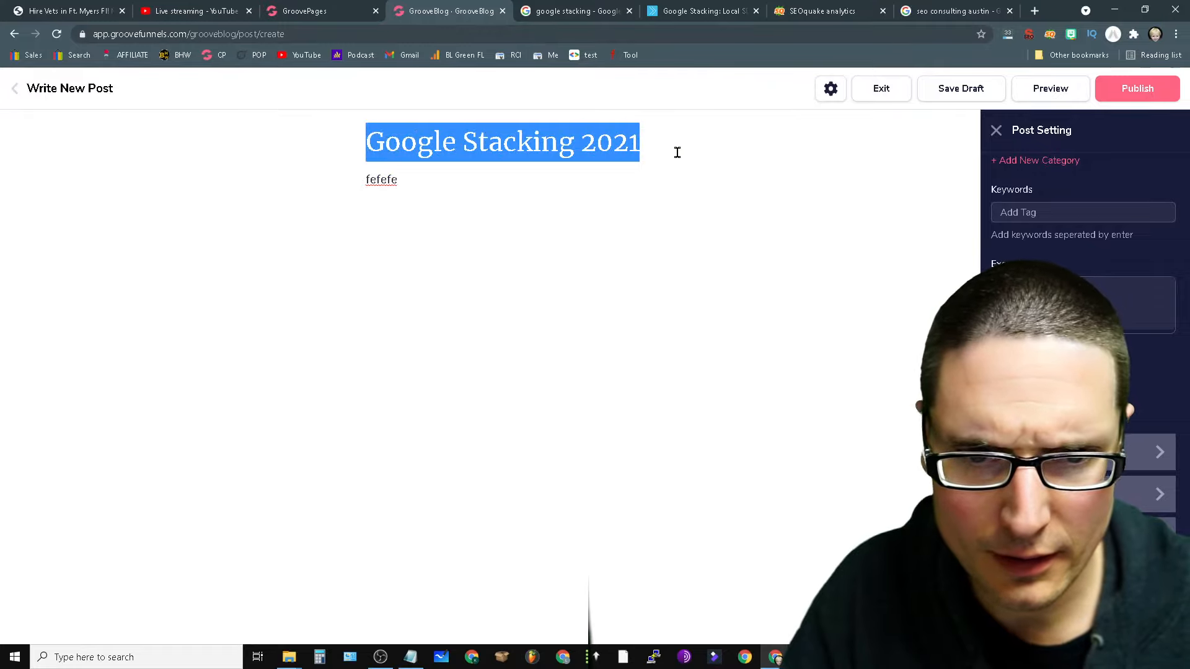
click(399, 172)
double_click(394, 181)
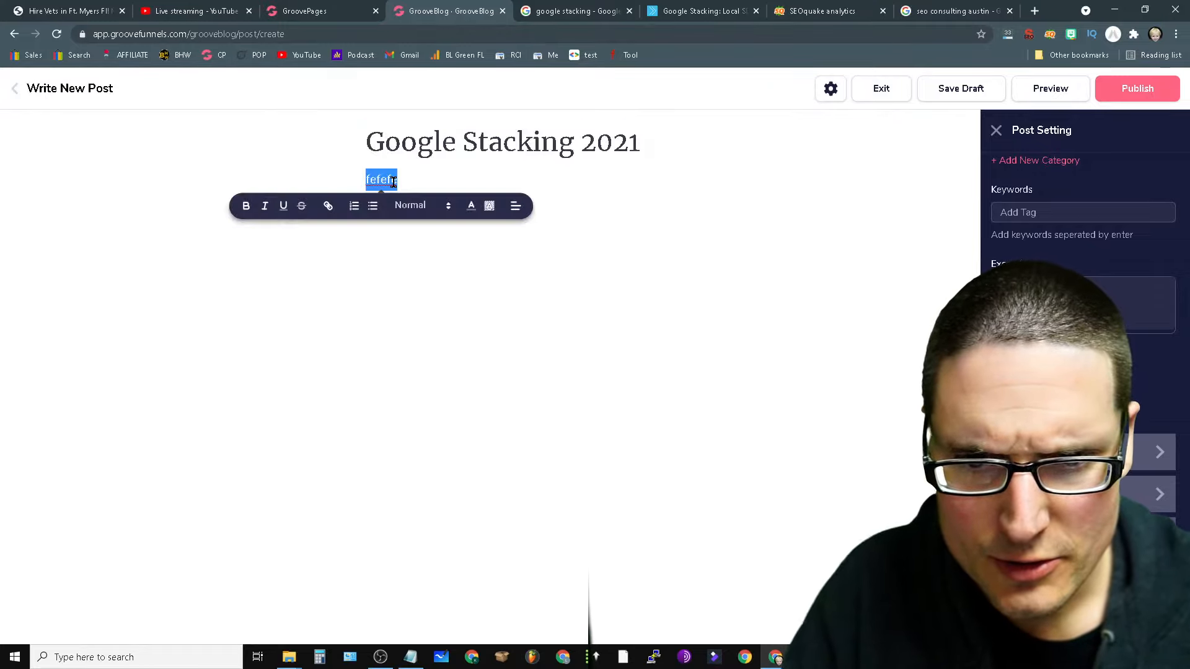
key(BackSpace)
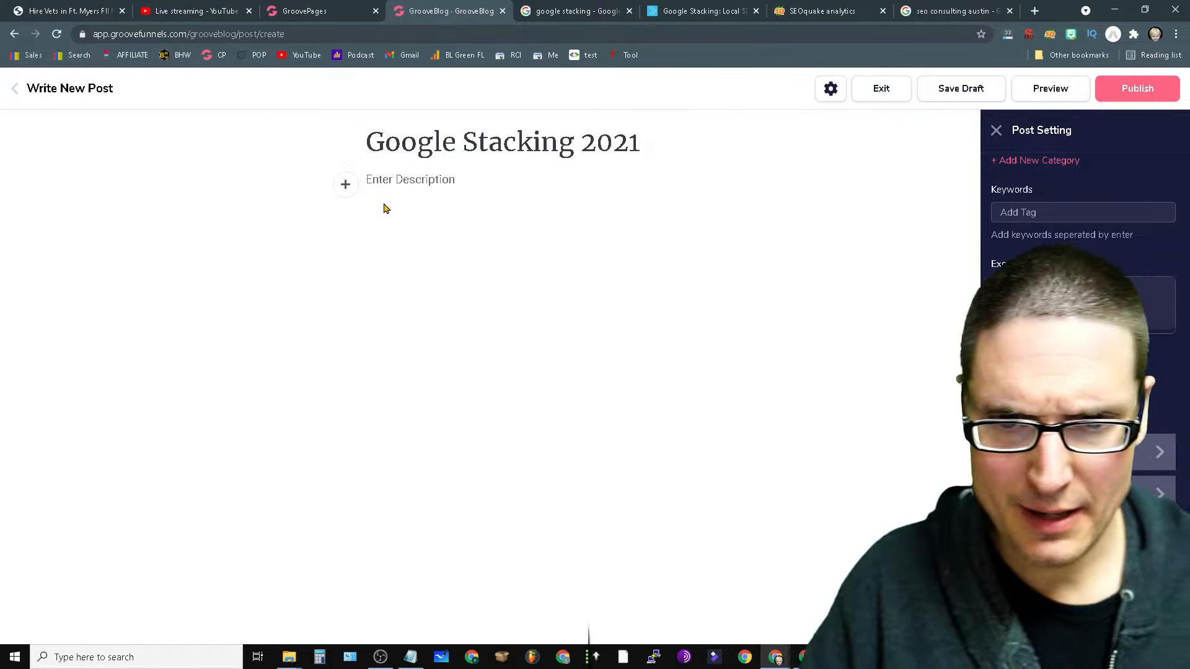
text(Google S)
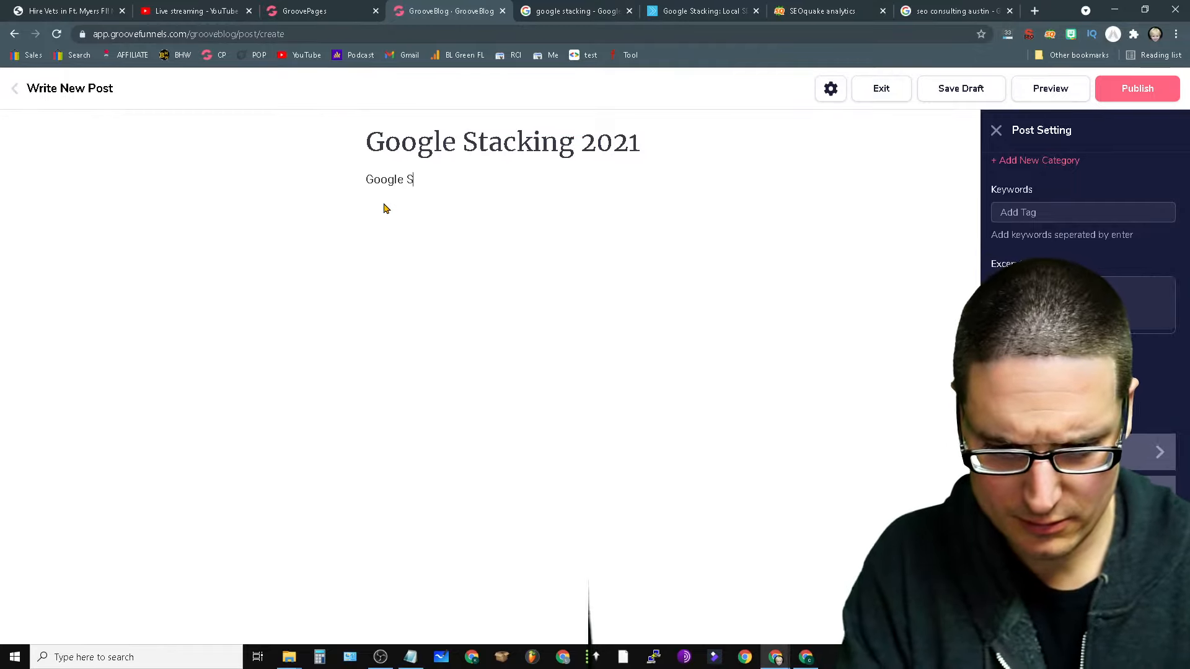
text(tacking)
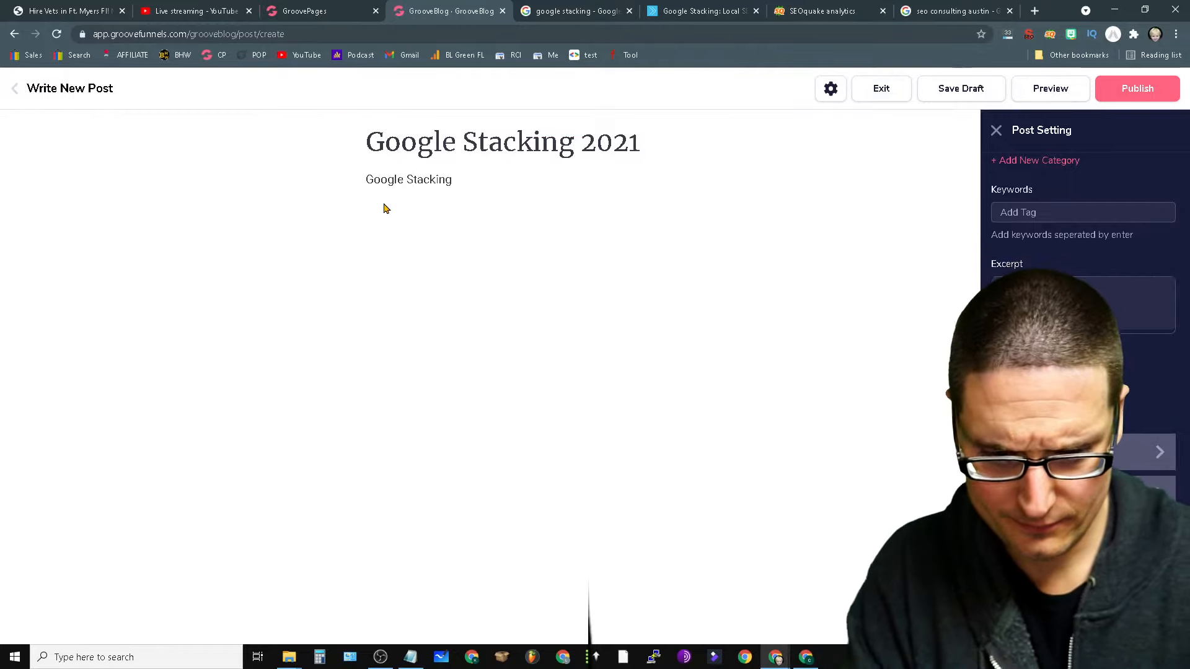
text( in 2021 with )
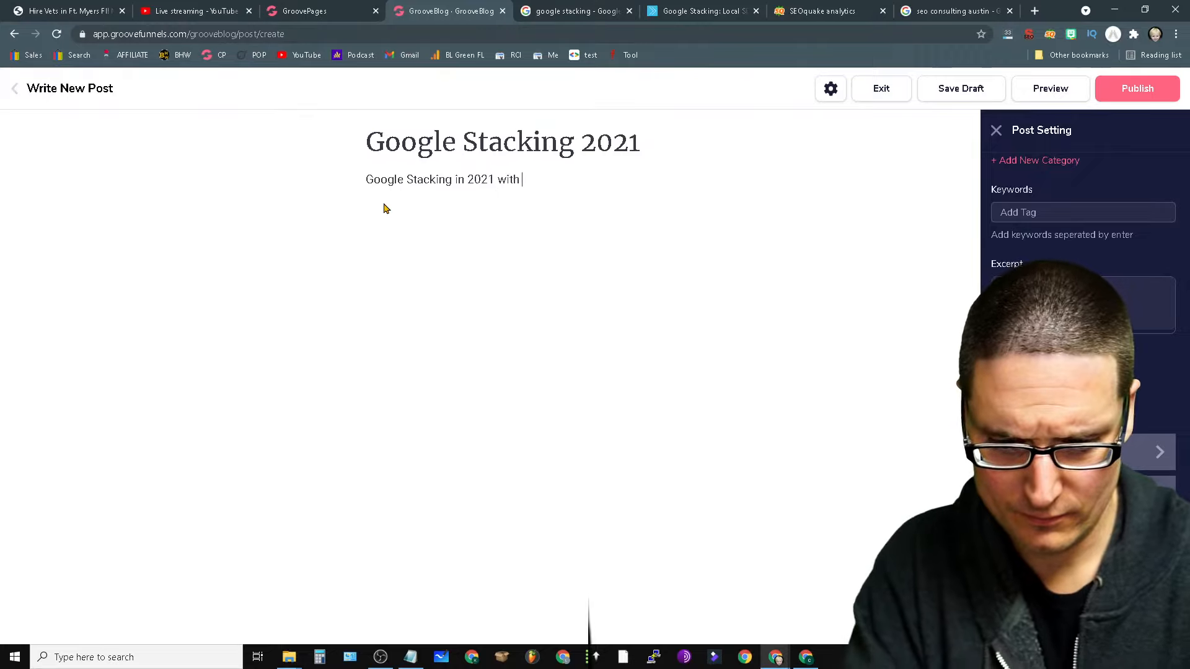
text(Chris Palmer)
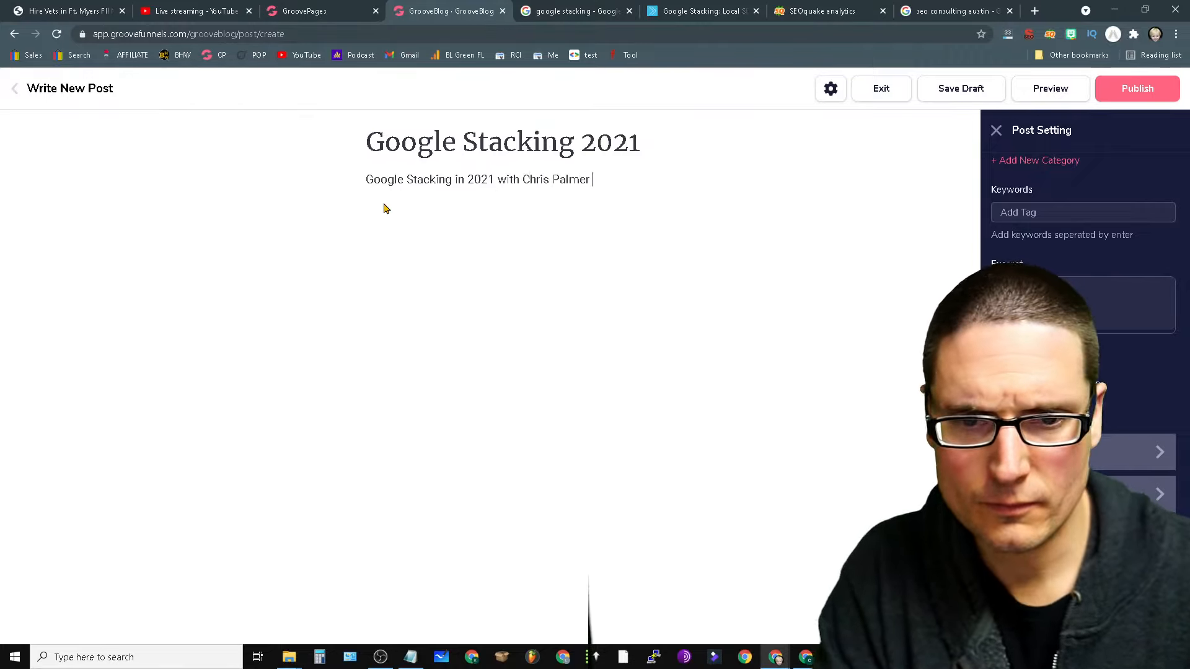
triple_click(421, 181)
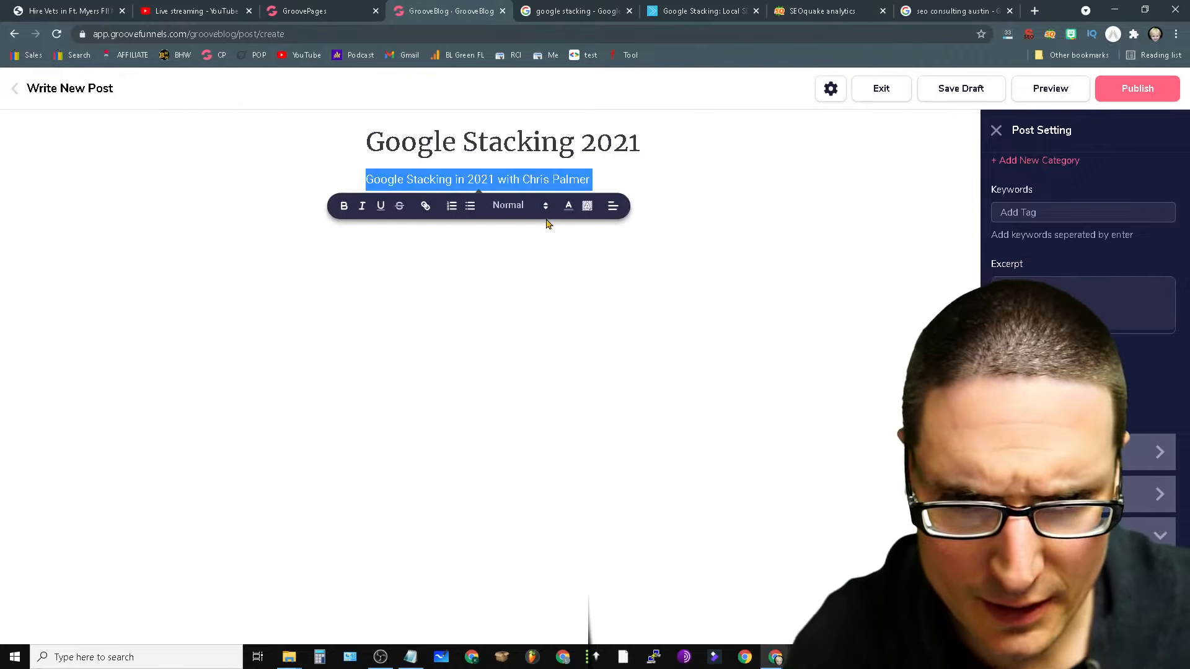
click(540, 207)
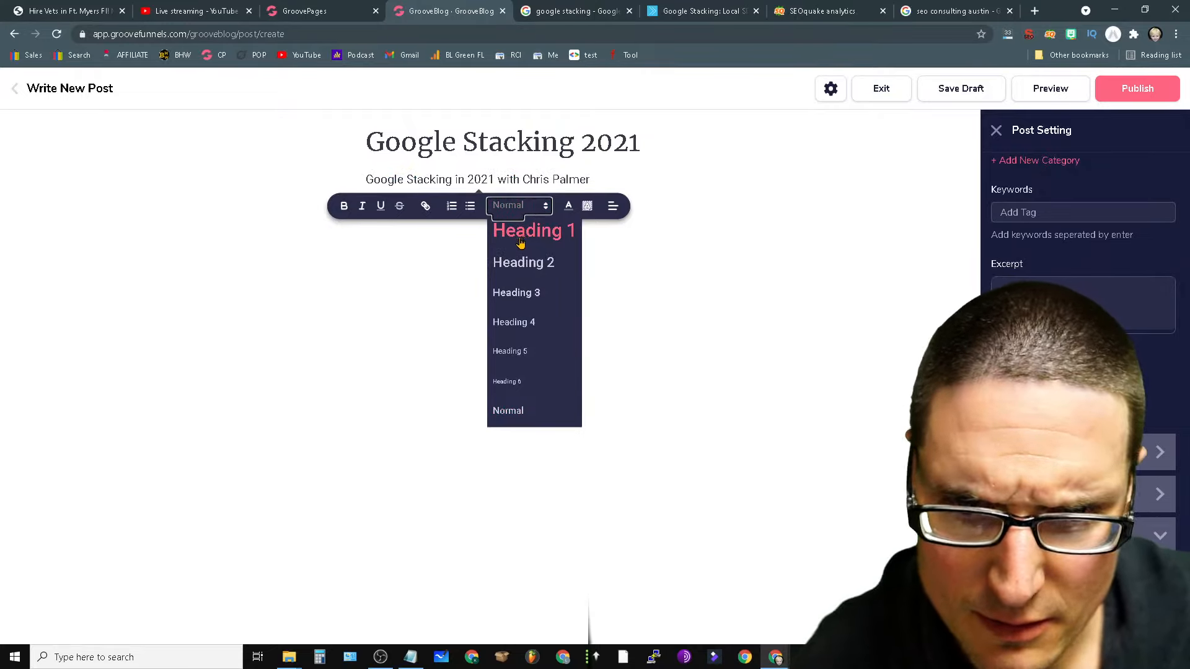
- Shorten the post title to 'Google Stacking', removing 2021 and the author's name
triple_click(533, 140)
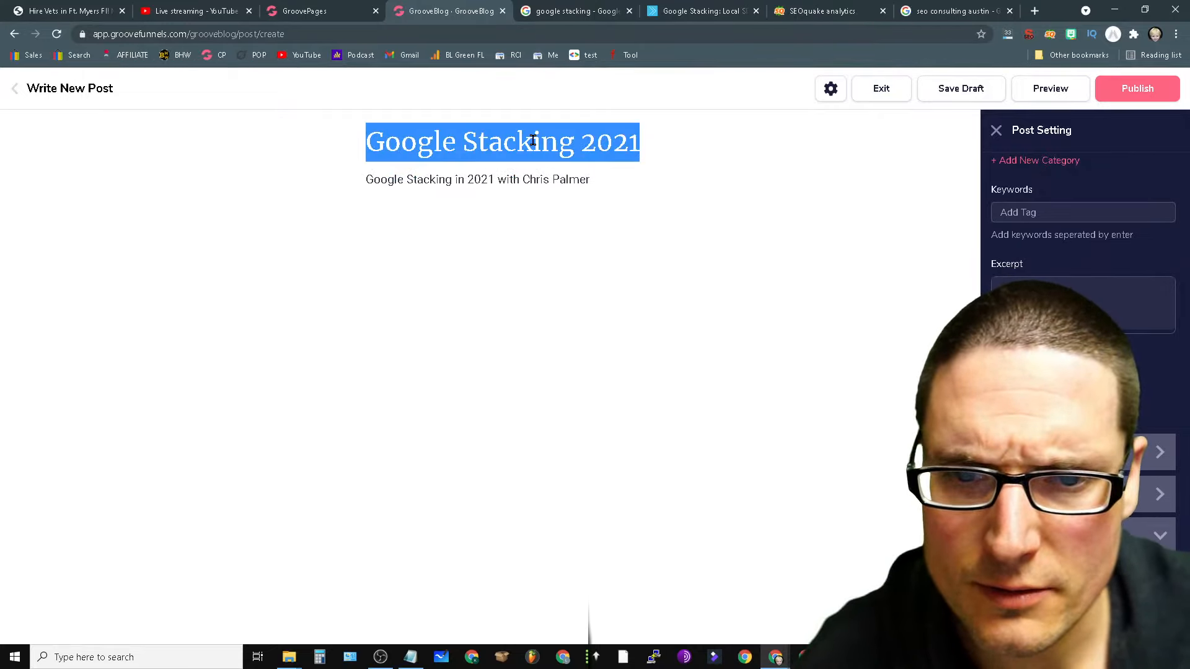
double_click(599, 145)
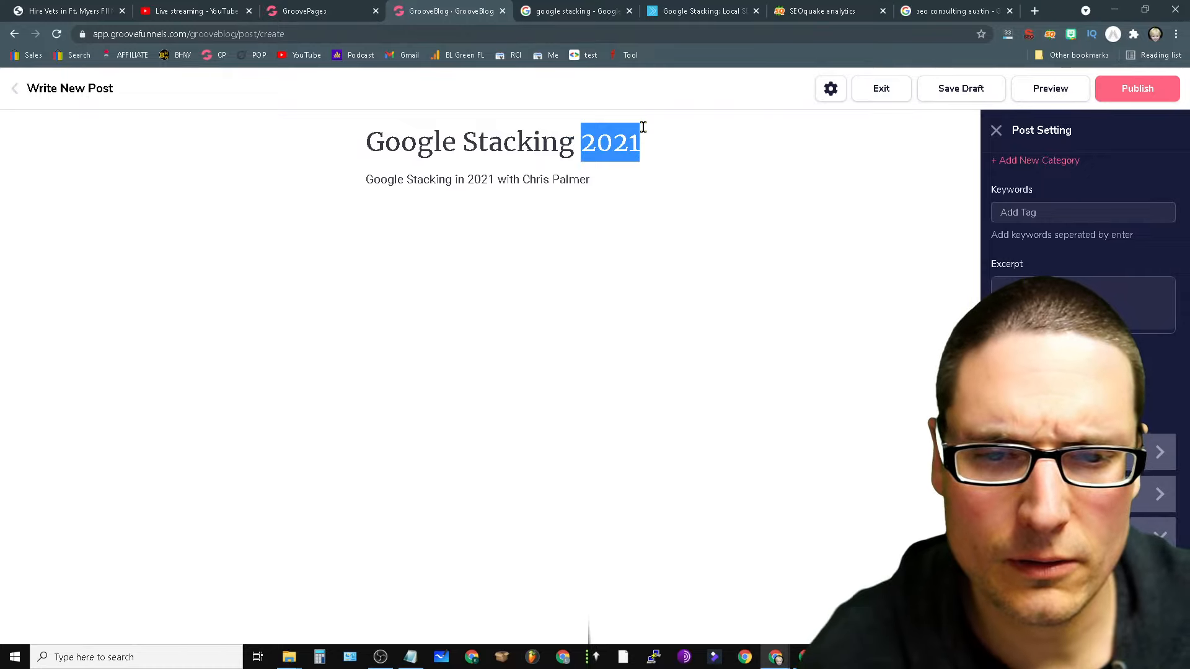
click(668, 132)
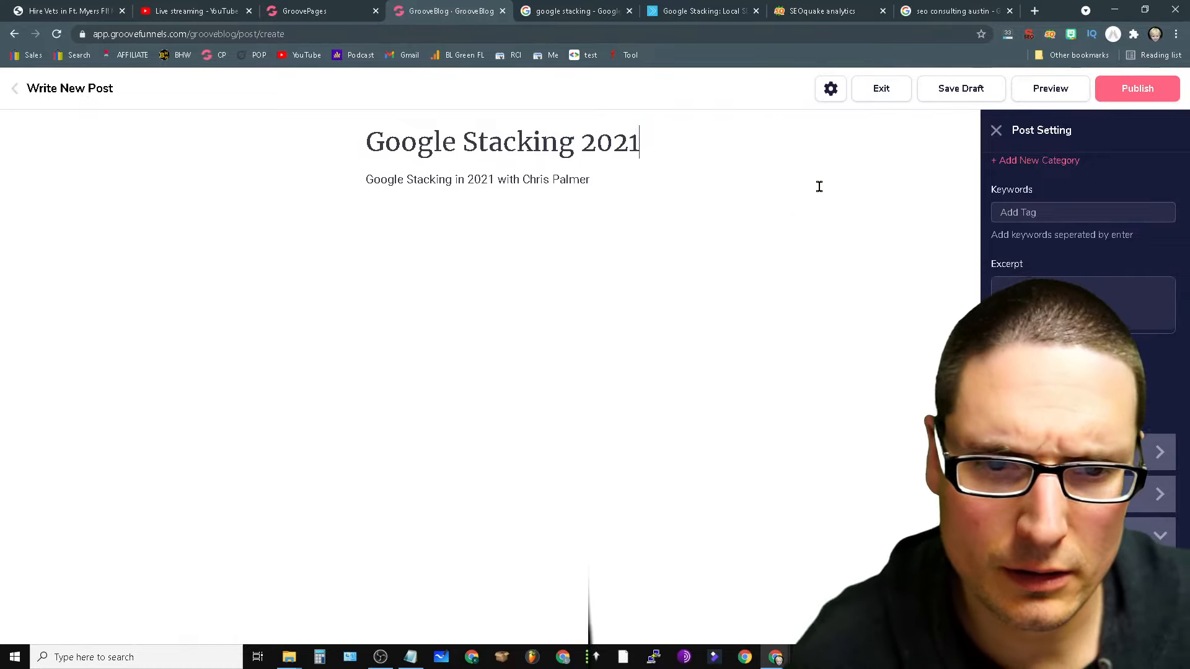
text(With Chr)
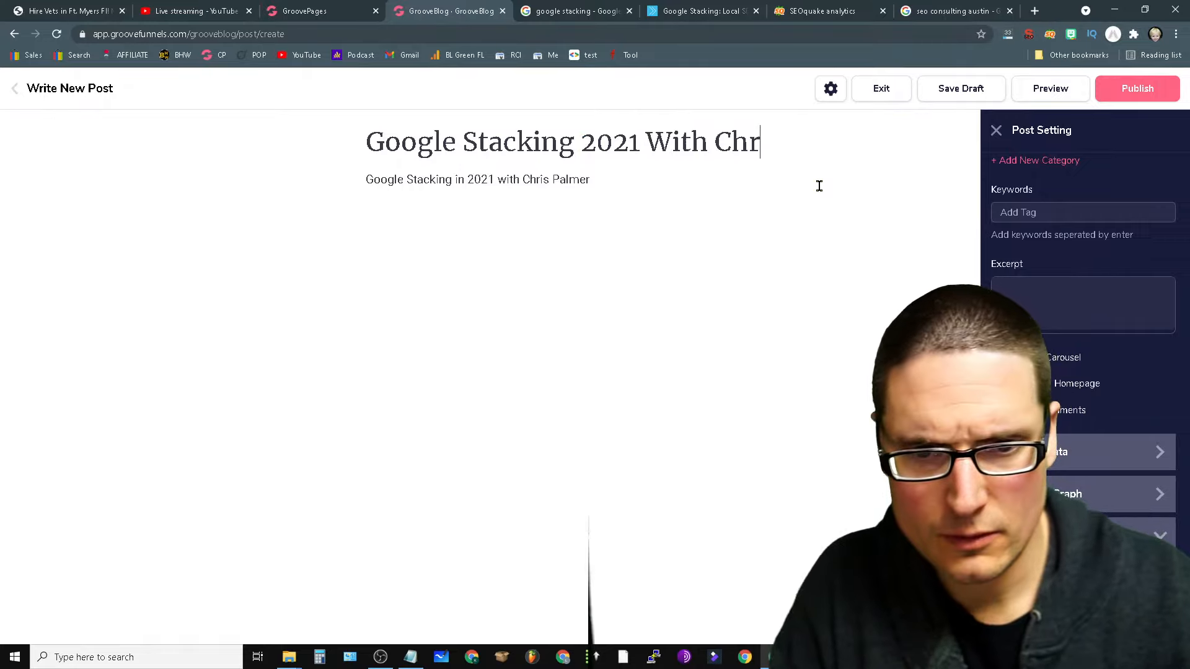
key(BackSpace)
text(r)
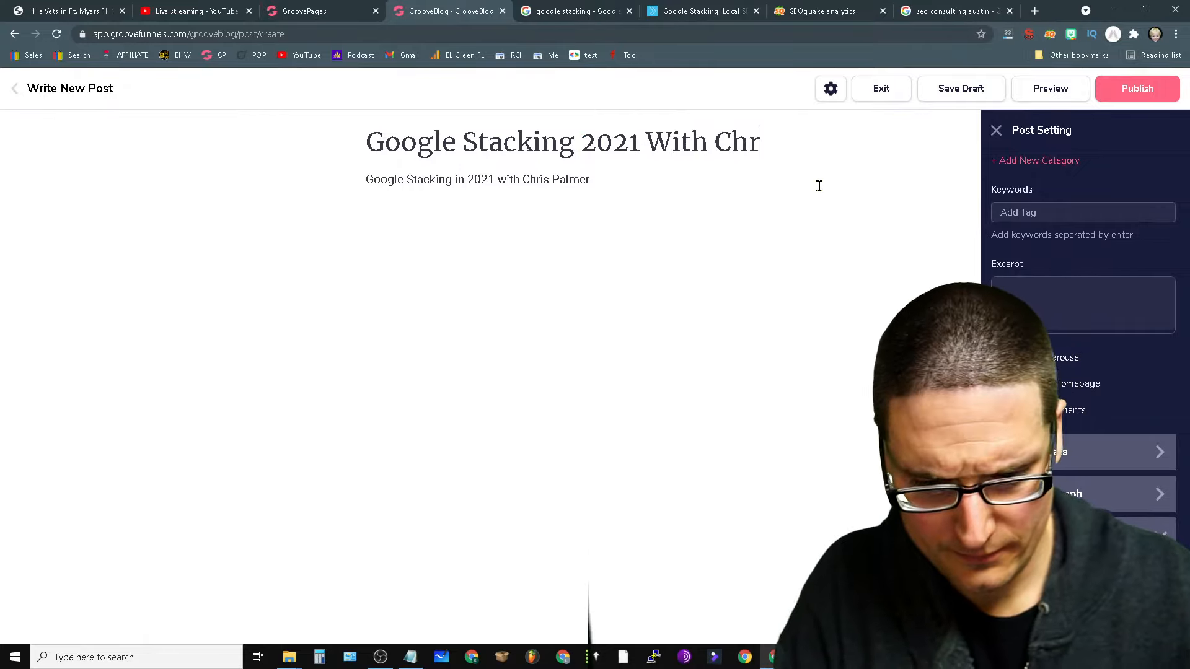
text(is Palmer)
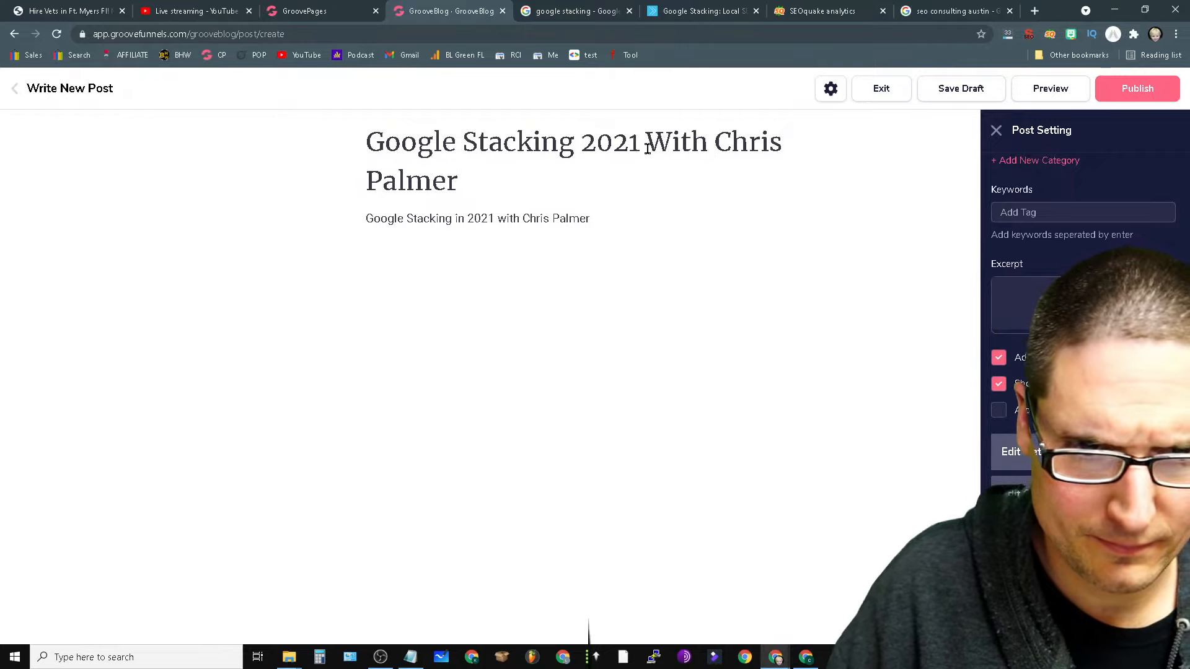
double_click(610, 144)
key(BackSpace)
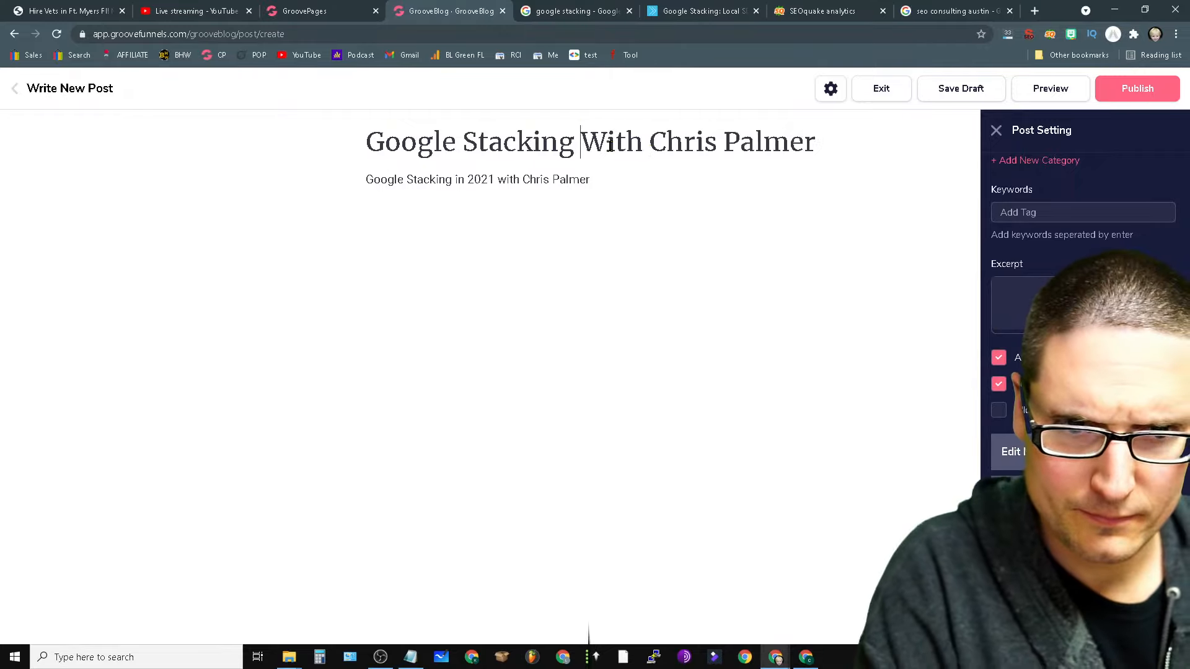
double_click(611, 144)
text(\)
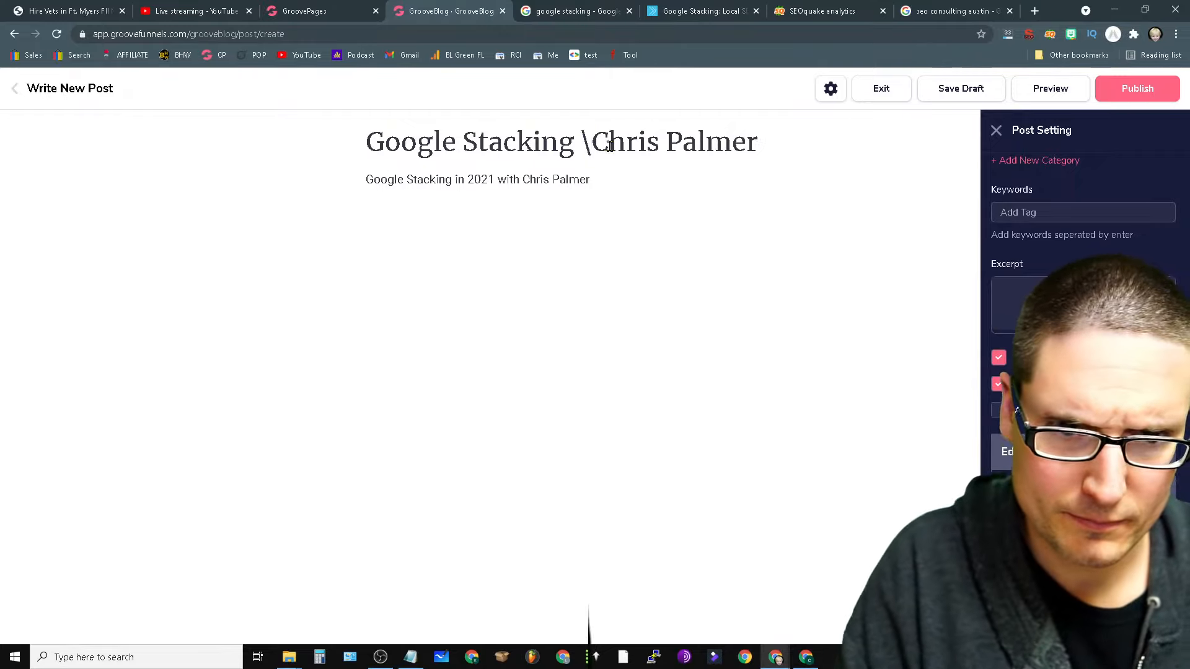
key(BackSpace)
drag(747, 144, 586, 156)
key(BackSpace)
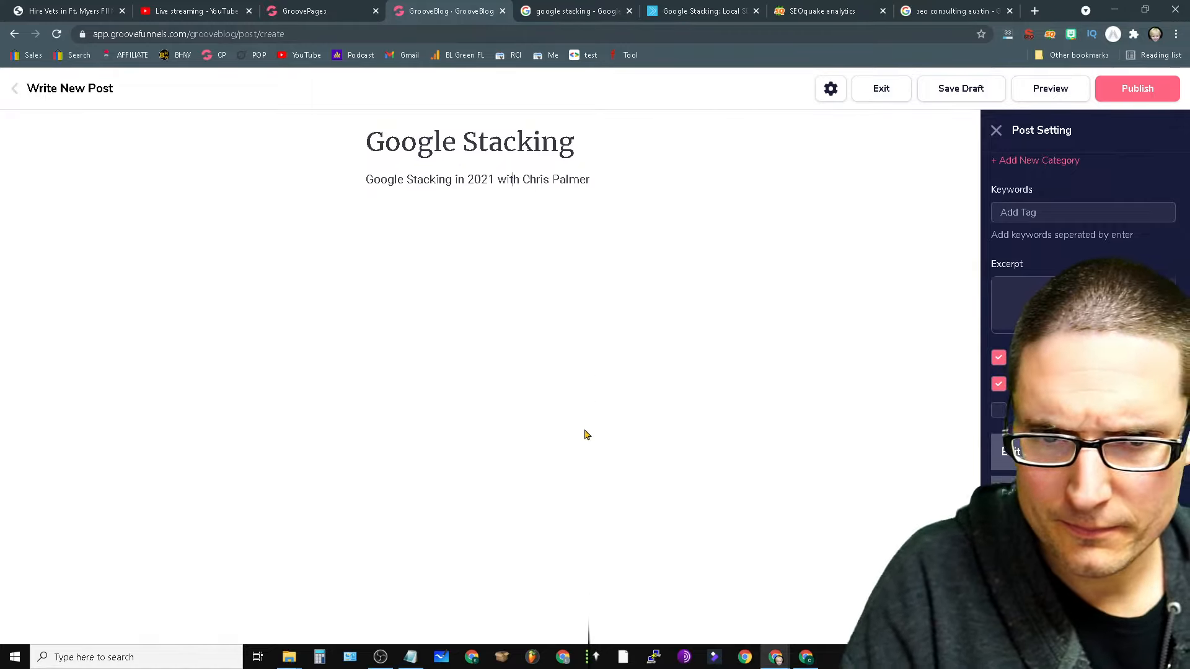
- Trim the description line down to just 'Google Stacking'
triple_click(526, 178)
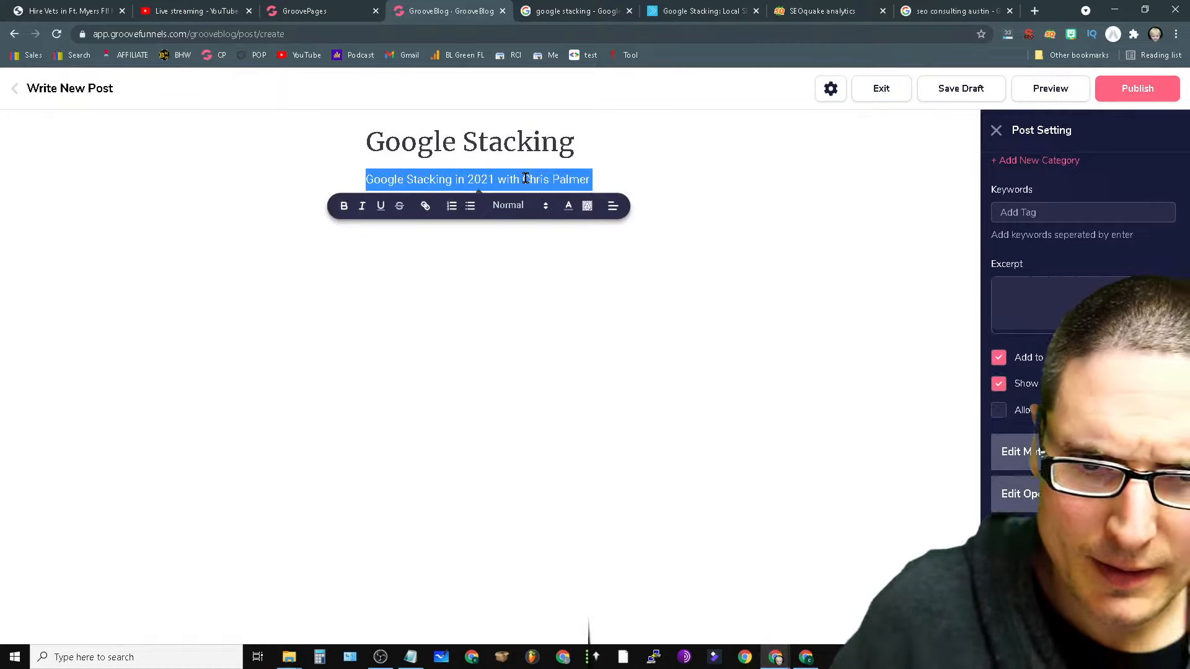
click(510, 149)
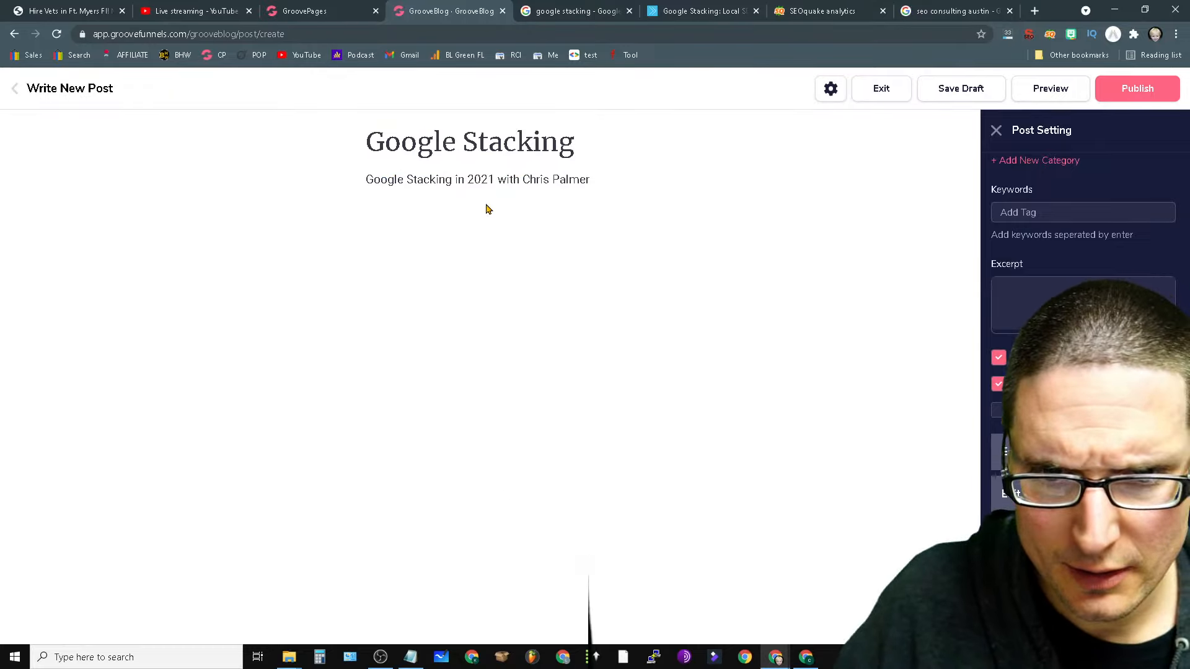
drag(594, 184, 460, 209)
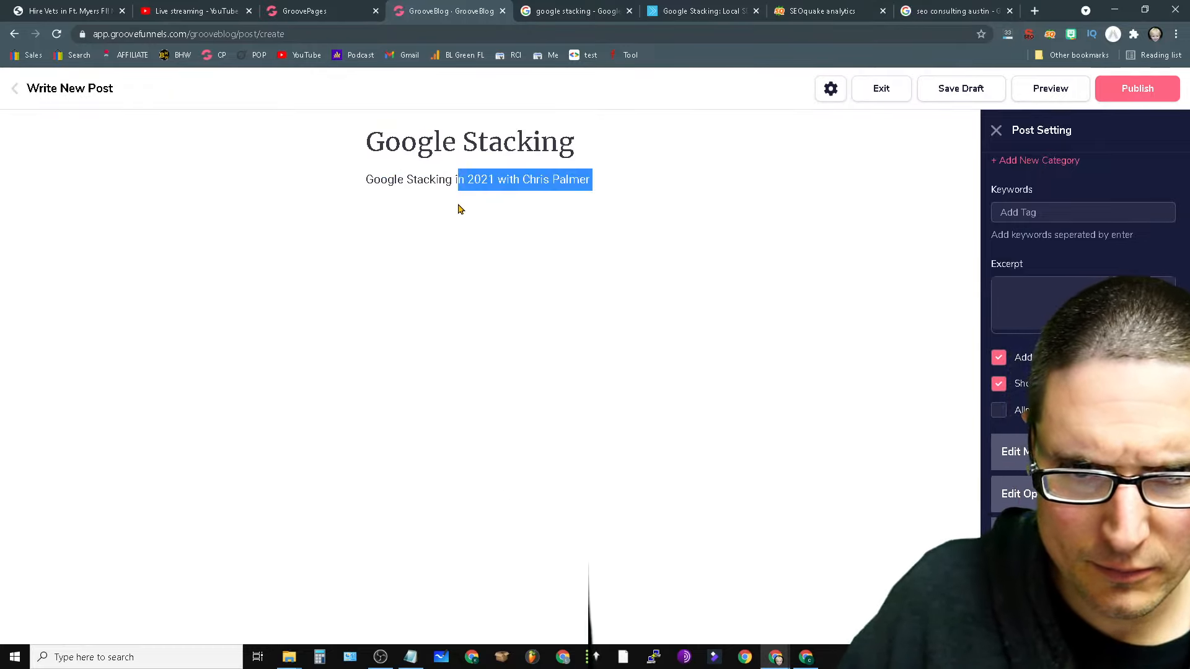
key(BackSpace)
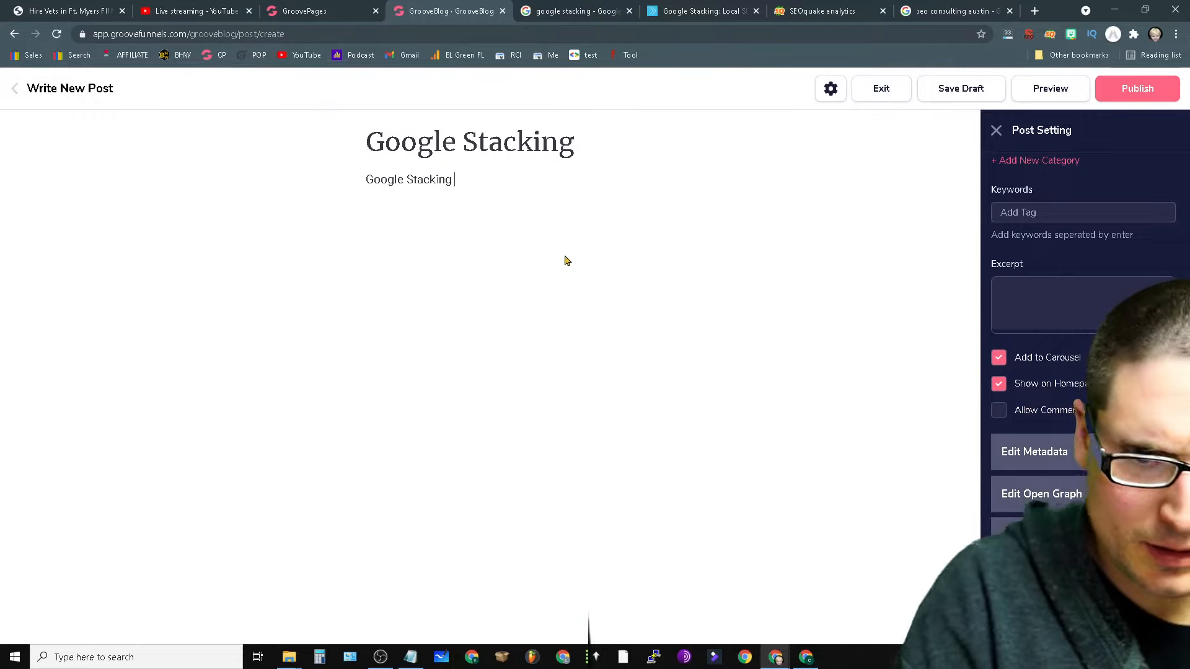
- Format the 'Google Stacking' line as a heading and move to the empty line below
drag(492, 174, 331, 172)
click(455, 206)
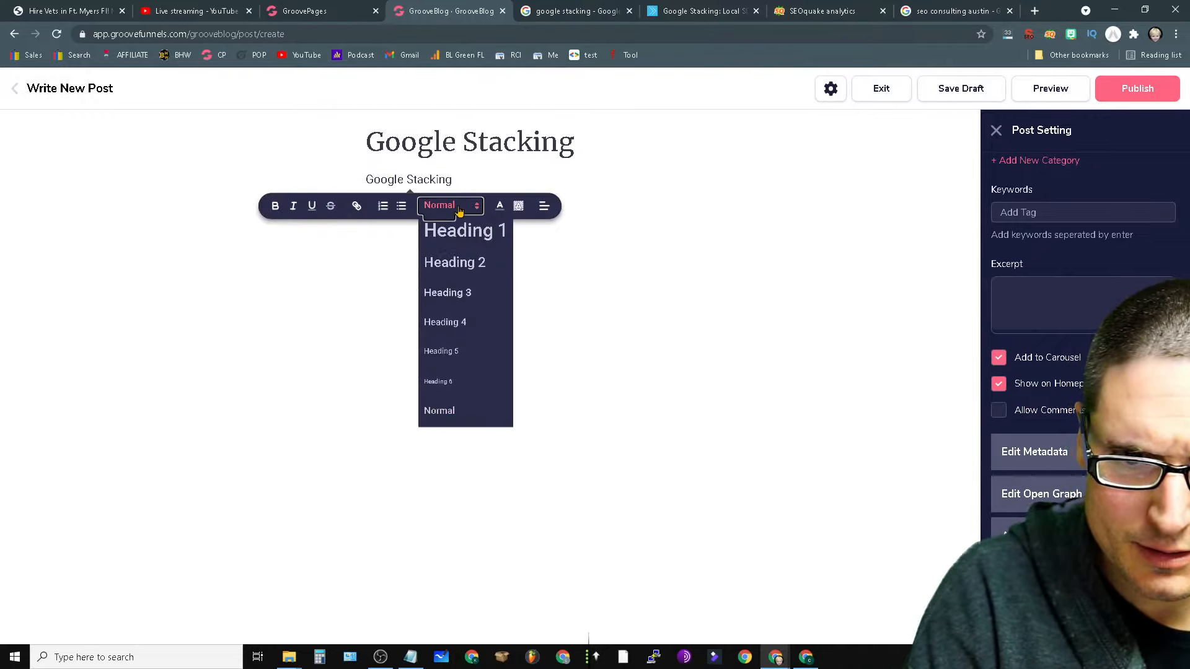
click(483, 258)
click(561, 273)
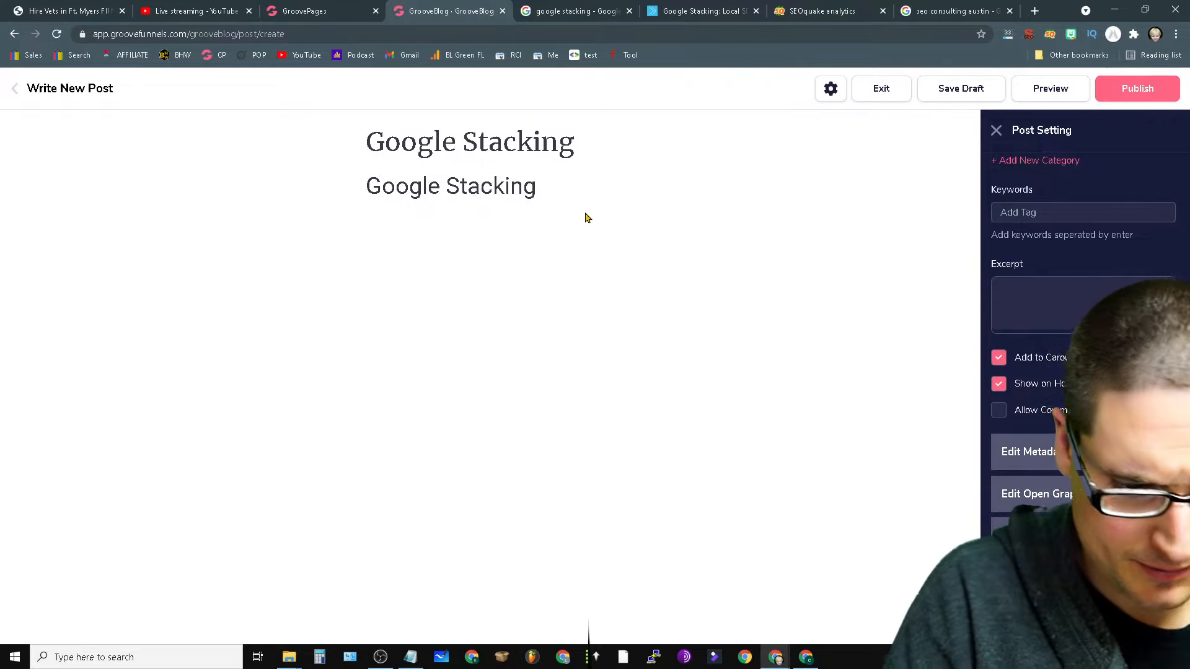
click(337, 234)
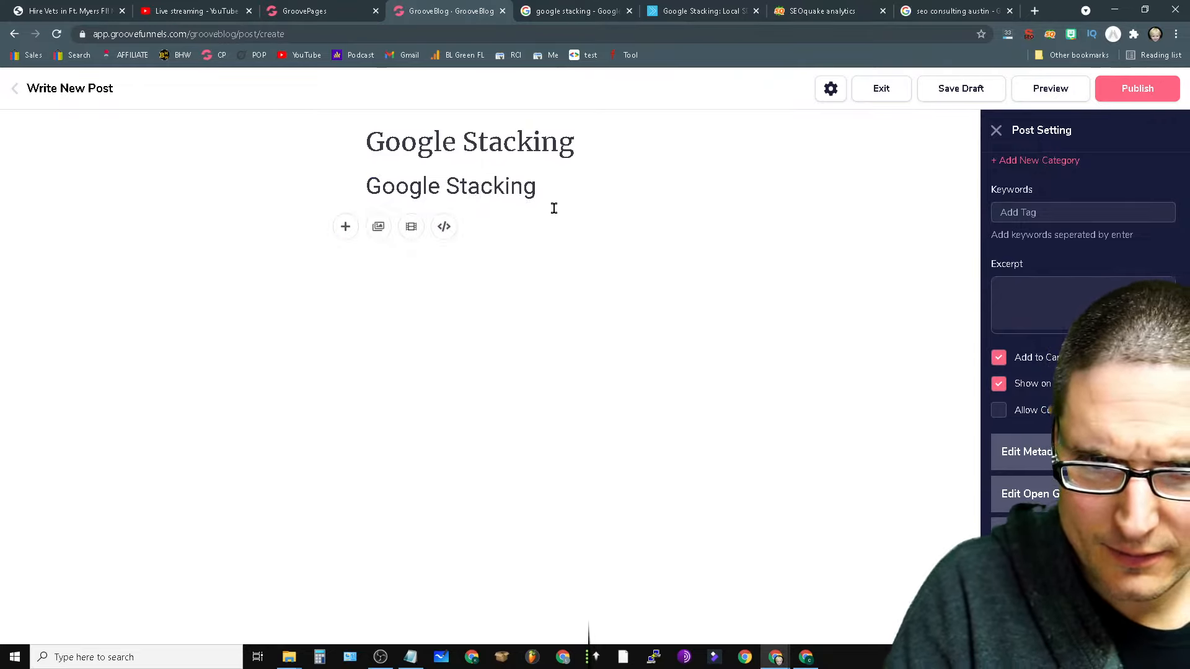
- Upload the drive-stack screenshot to the Image Library and insert it beneath the heading
click(378, 226)
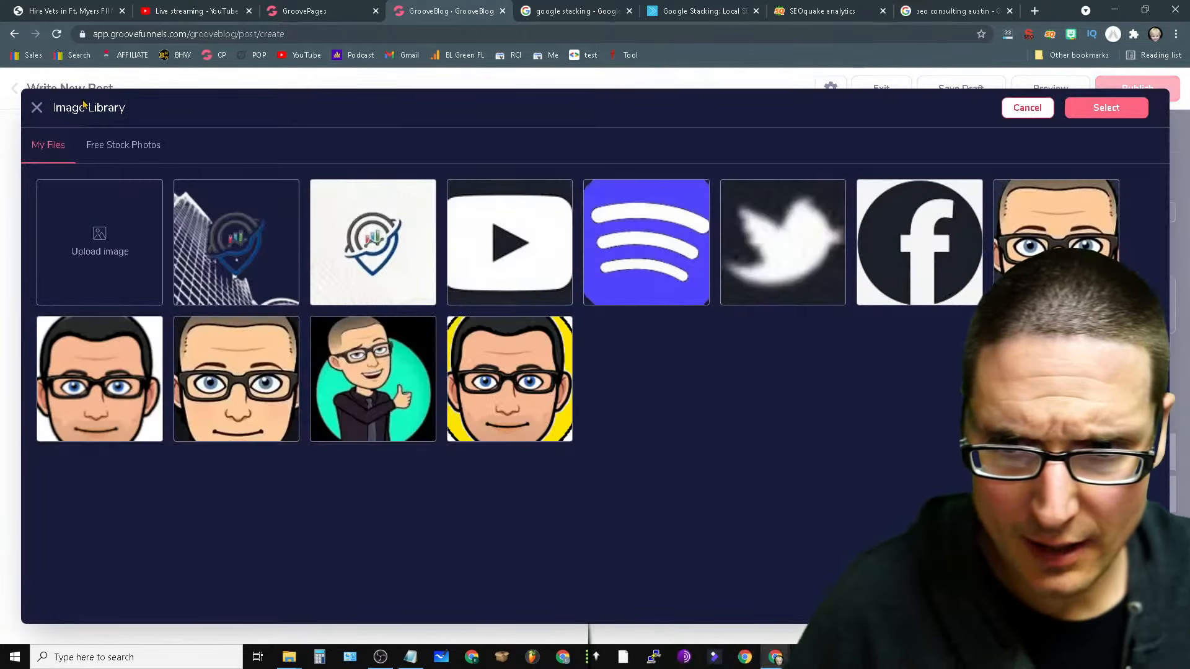
click(122, 251)
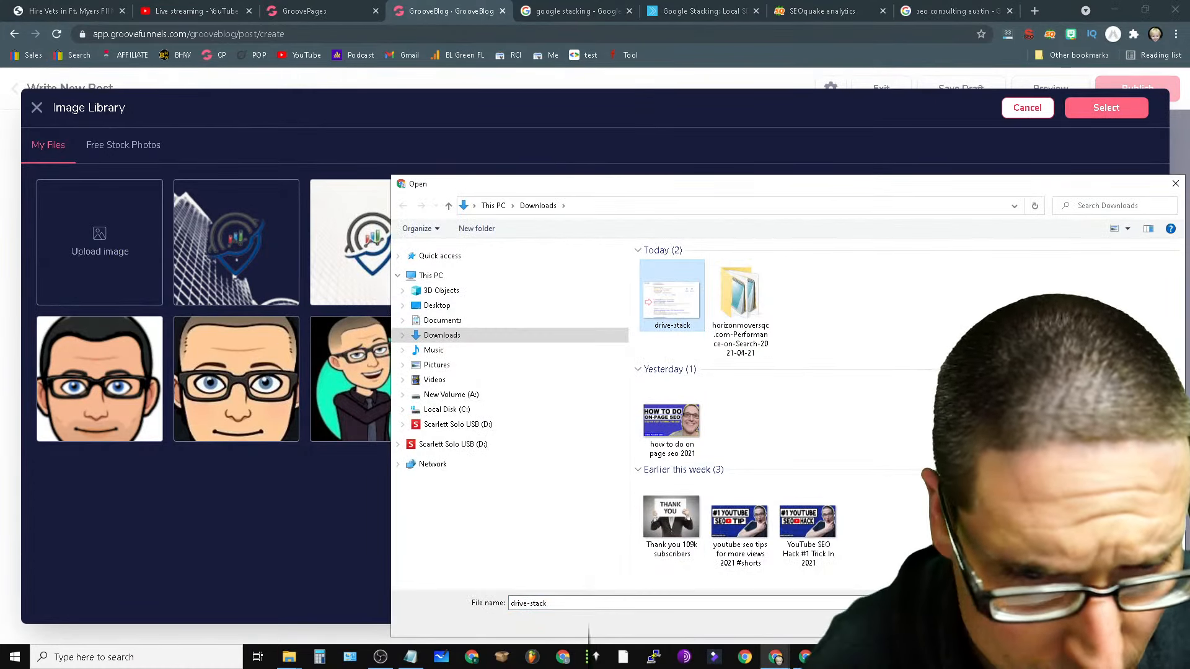
click(1089, 623)
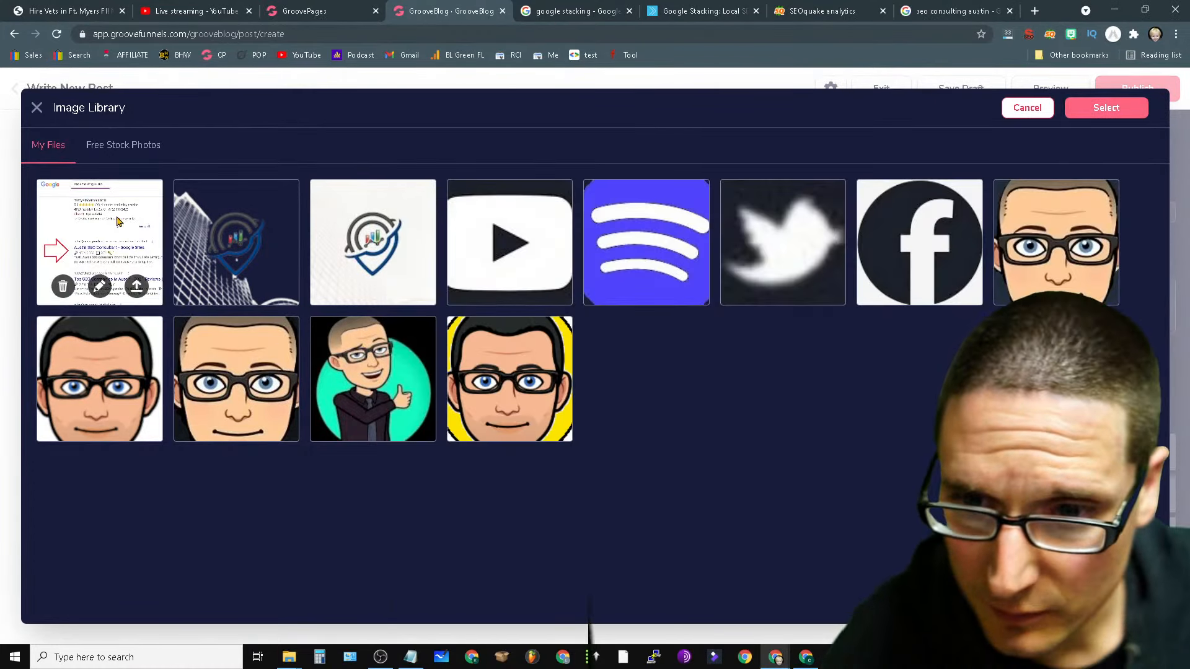
click(137, 286)
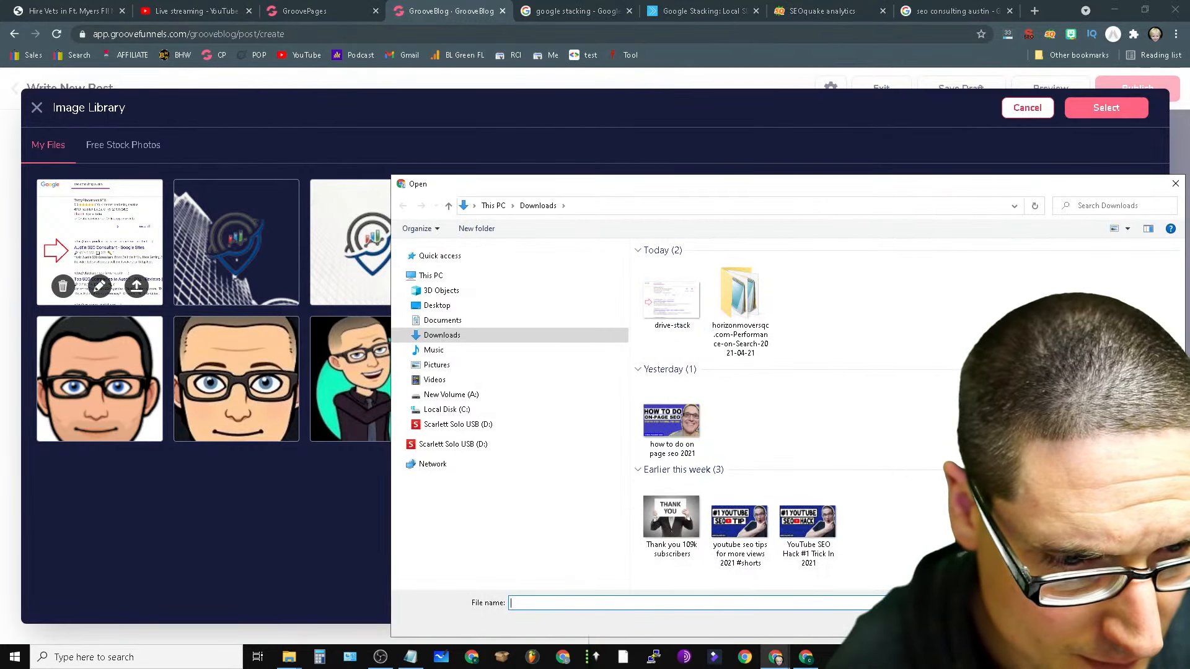
click(88, 265)
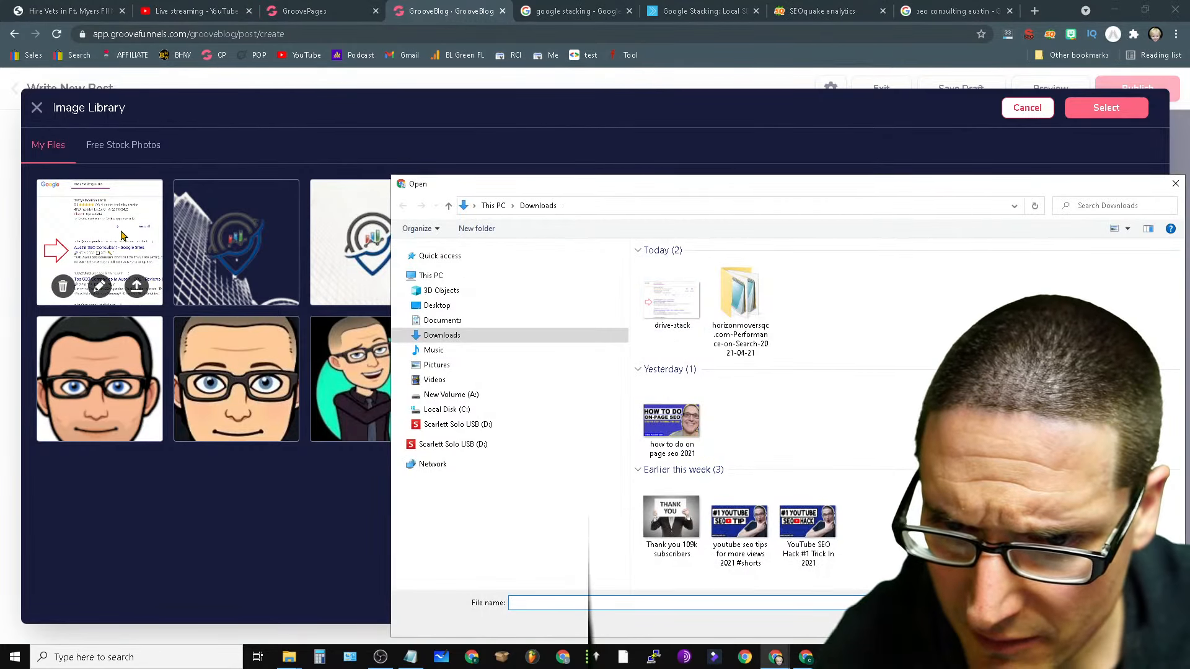
click(137, 289)
click(1175, 183)
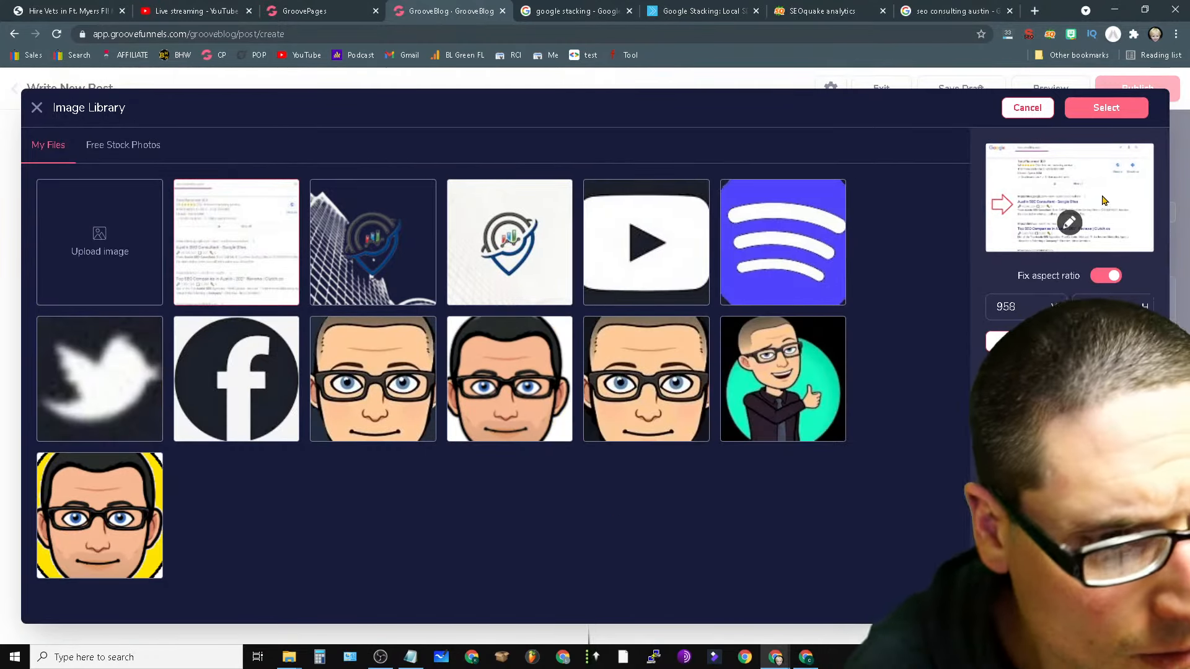
click(1106, 107)
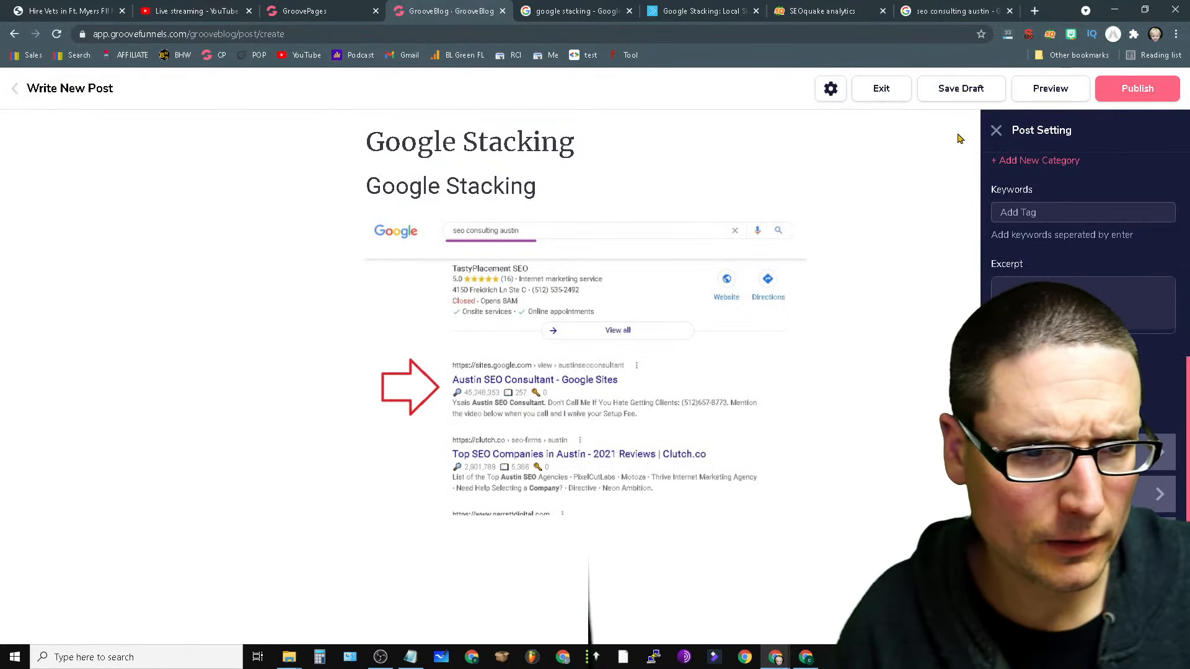
click(954, 11)
- Replace the 'seo consulting austin' query with a search for 'google drive stack'
drag(308, 111, 15, 105)
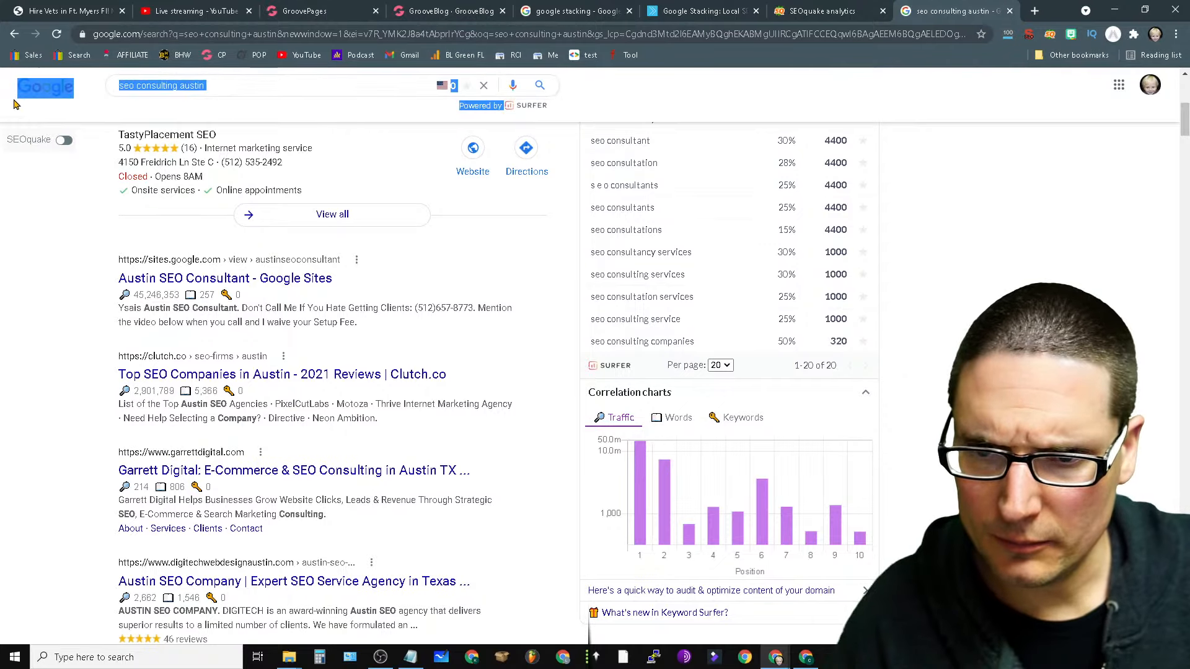
click(285, 86)
key(ctrl+a)
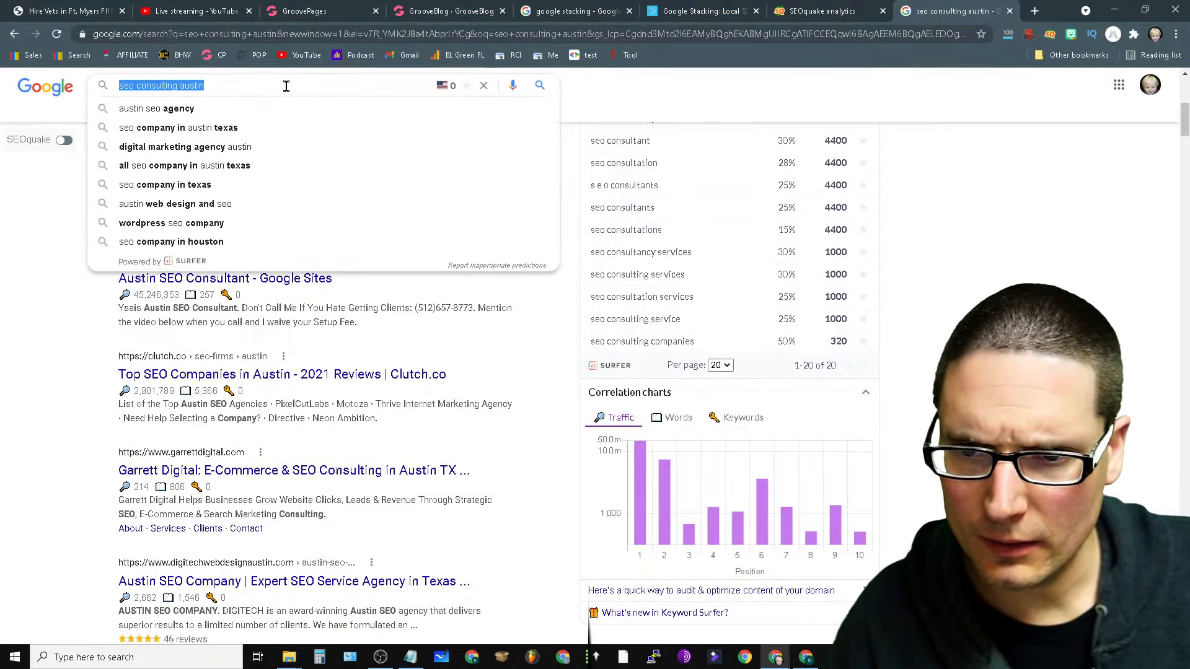
text(google driv)
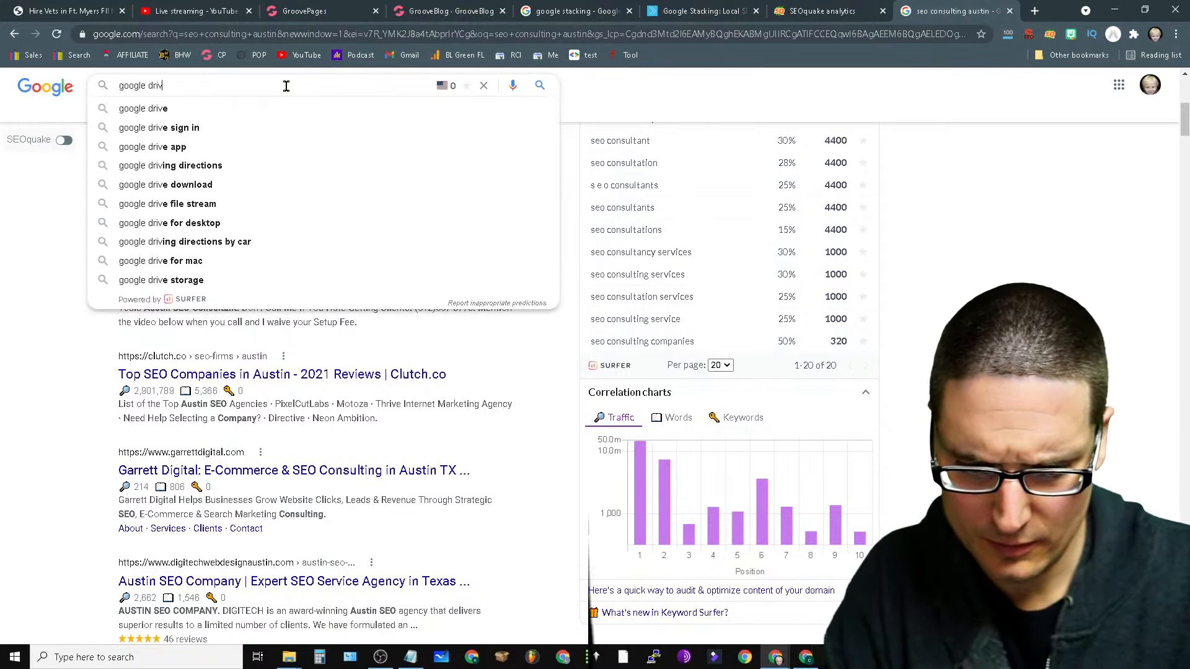
text(e stack)
key(Return)
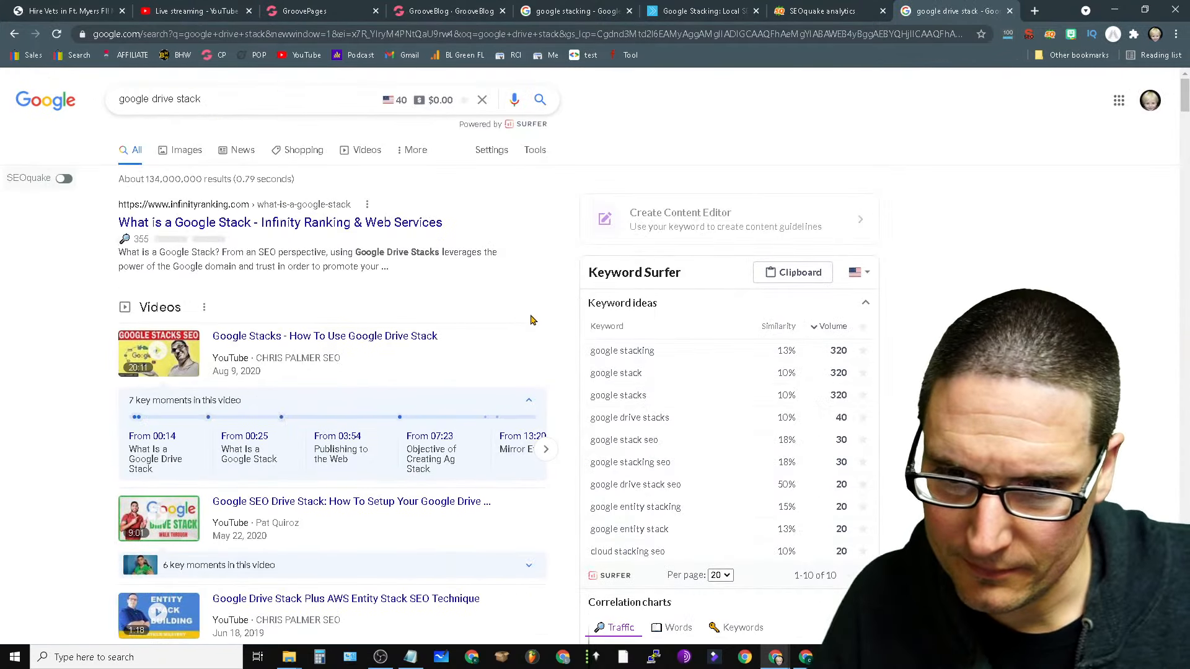
scroll(470, 378, down, 6)
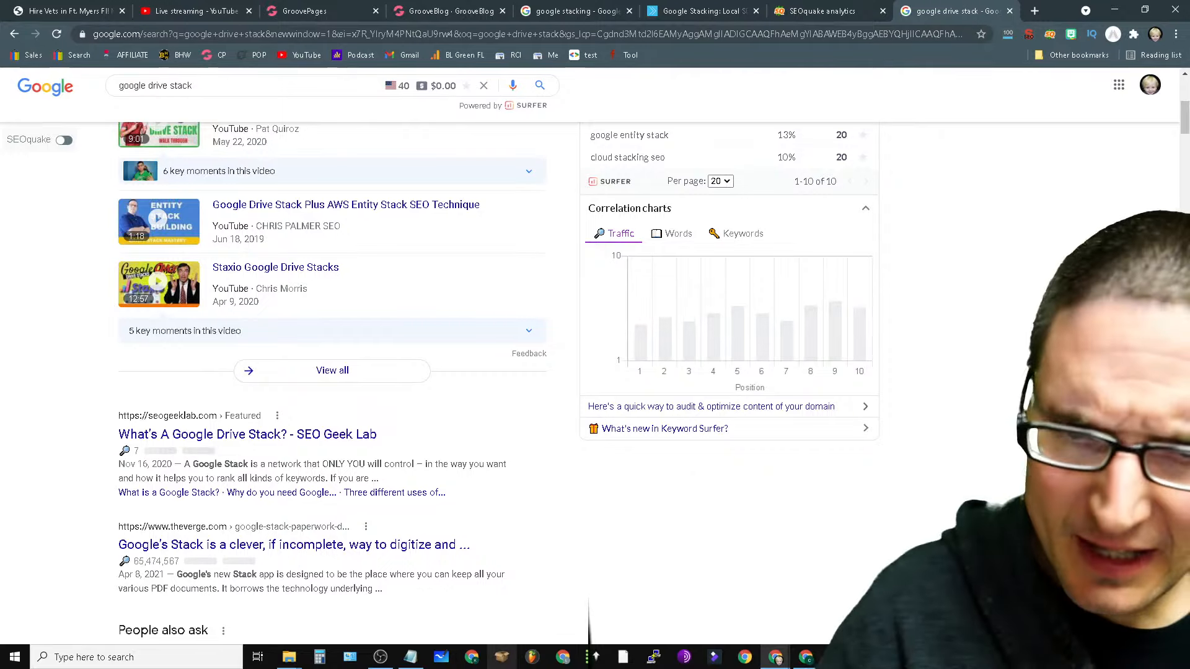
- Open the Google Drive Stack Plus AWS Entity Stack SEO video and expand its full description
click(375, 205)
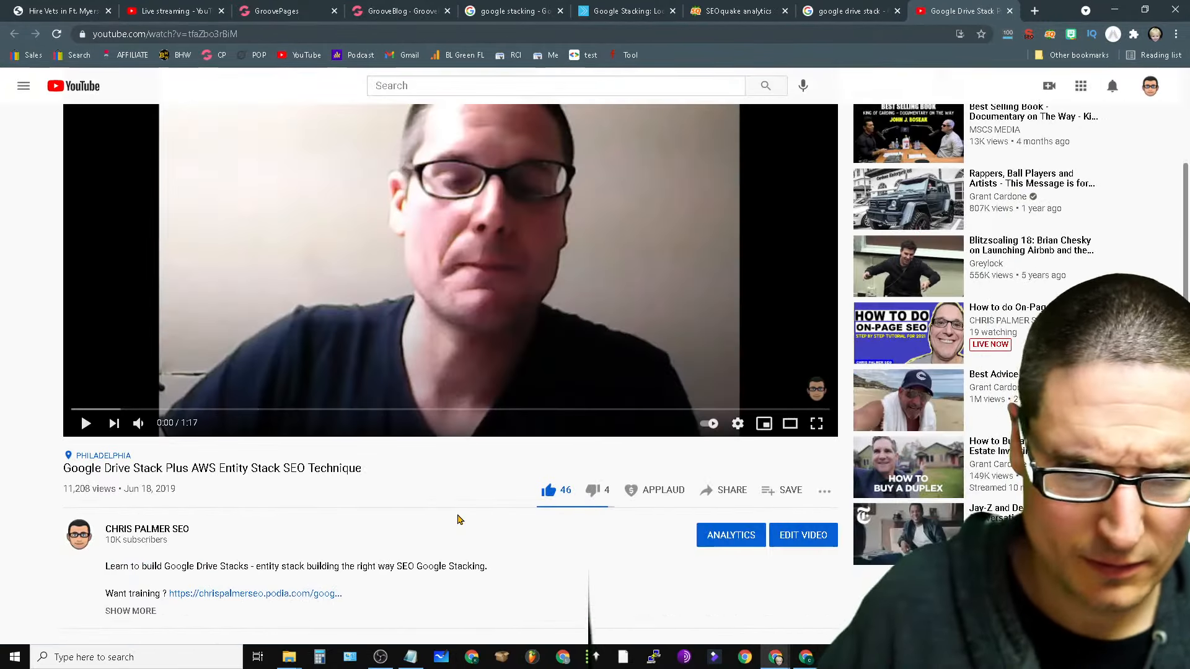
scroll(427, 542, down, 4)
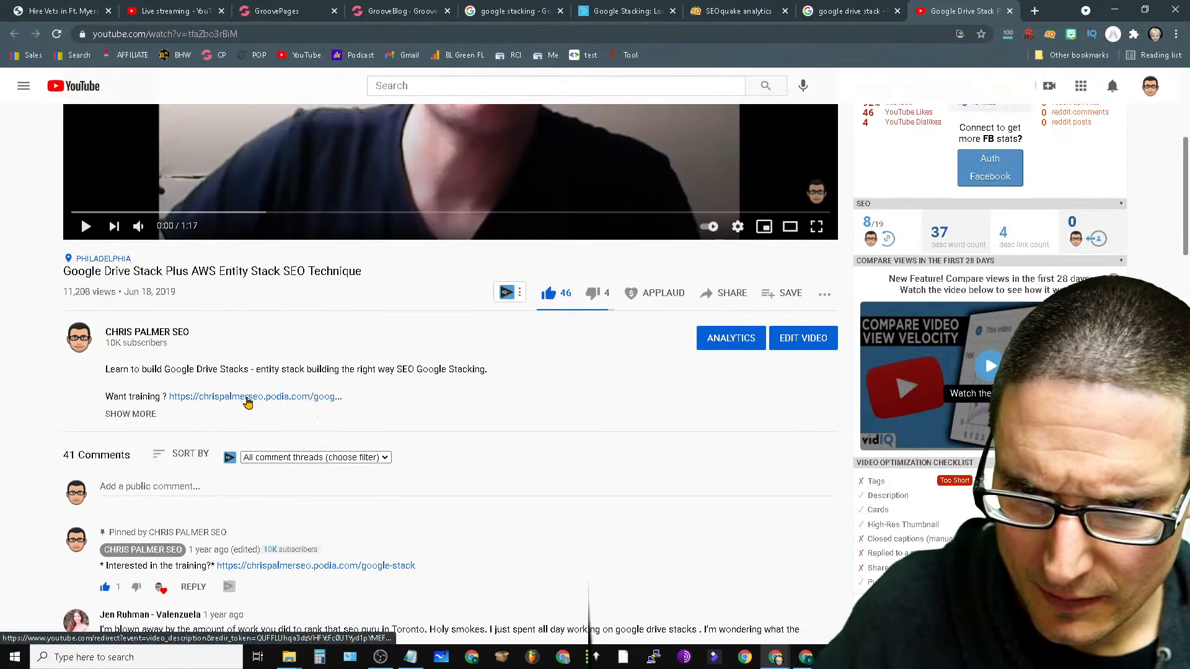
click(130, 415)
scroll(160, 427, down, 5)
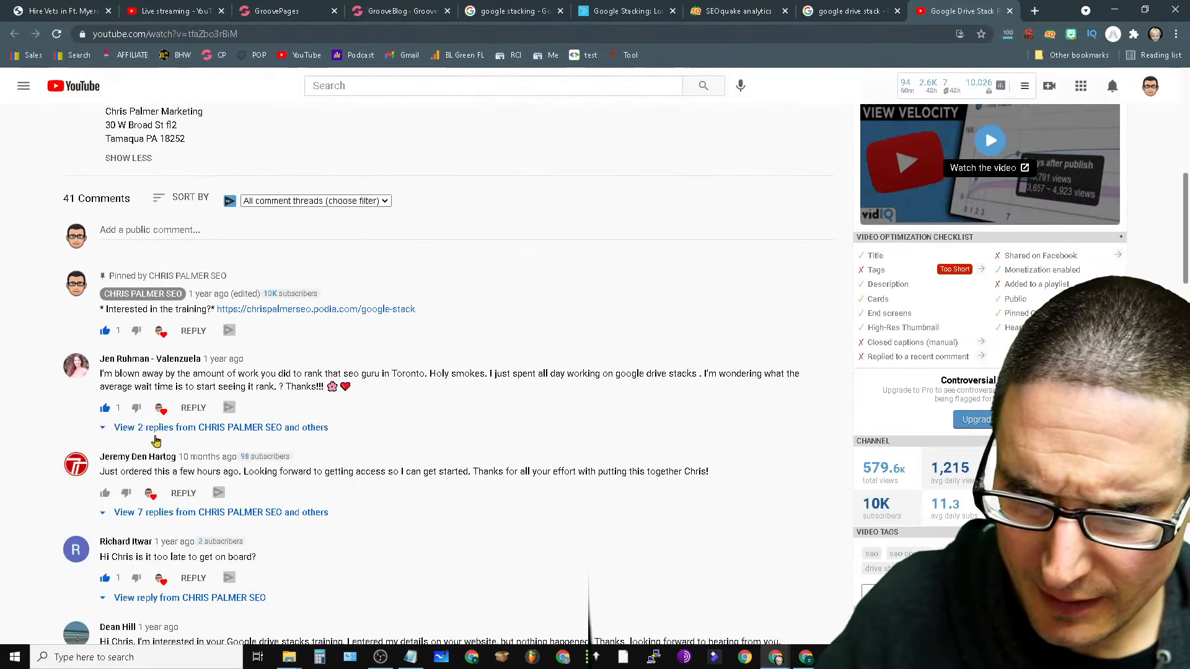
scroll(579, 433, up, 6)
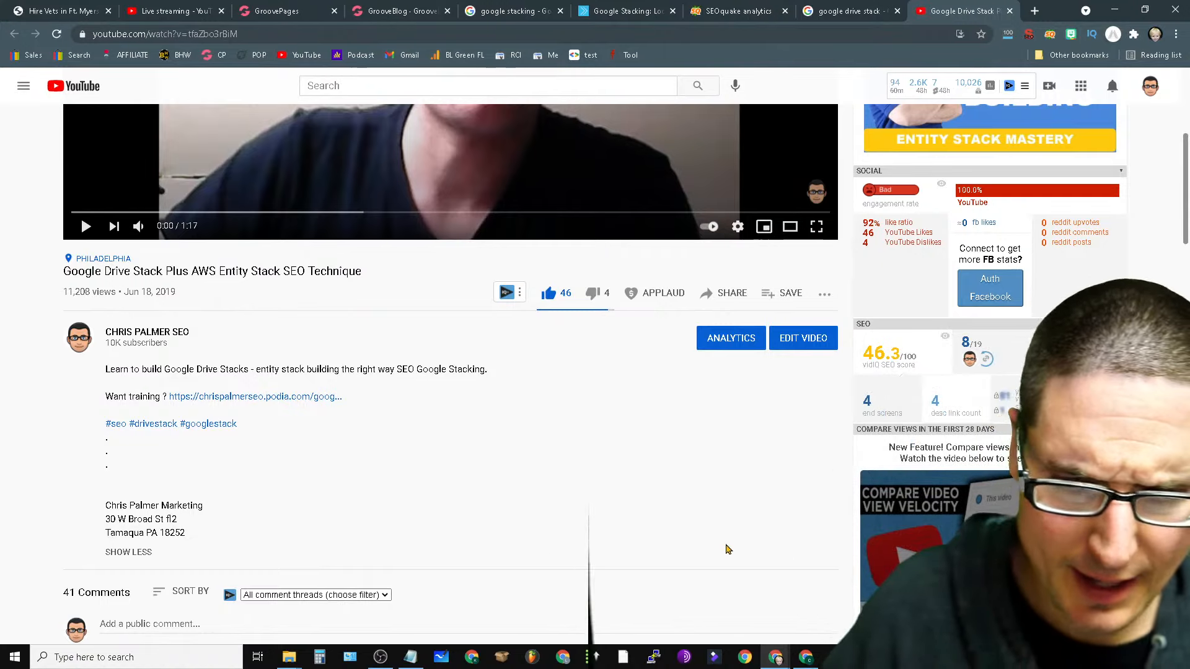
scroll(722, 549, down, 3)
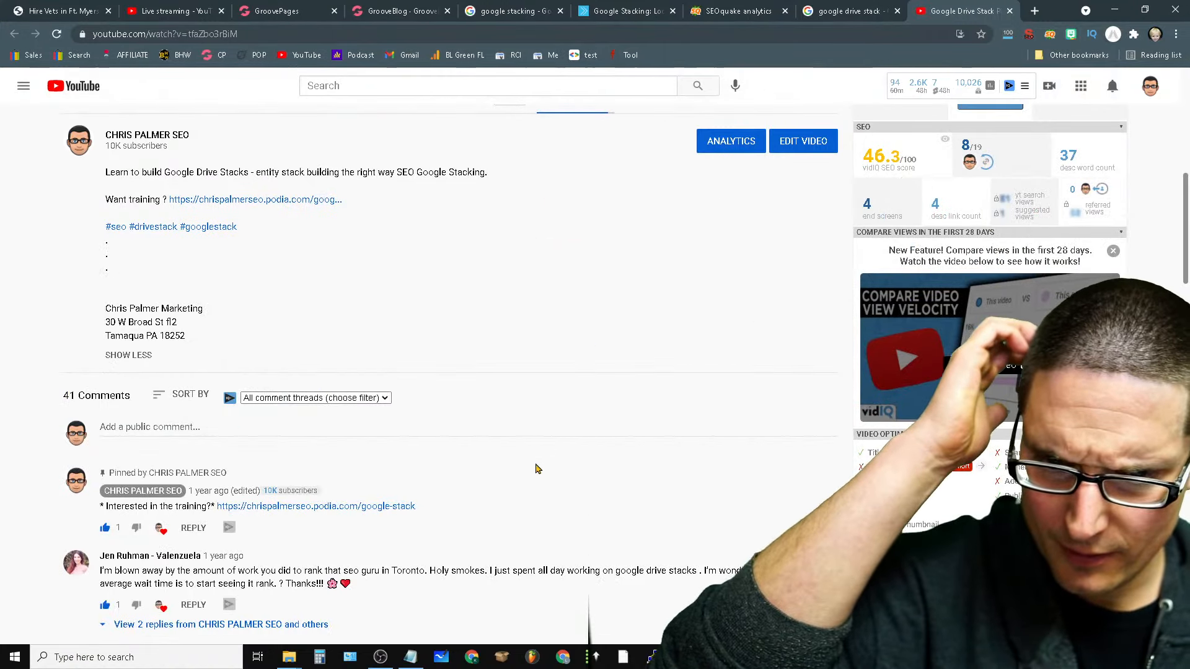
- Open the pinned comment's training link in a new tab and switch to it
right_click(359, 514)
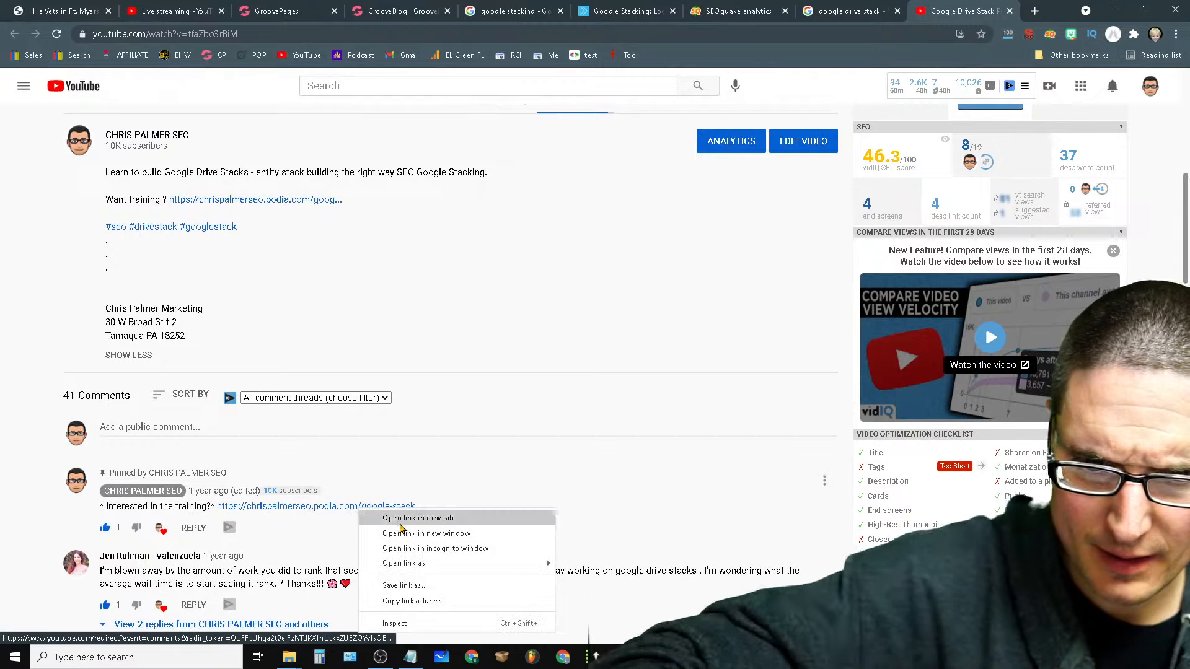
click(387, 516)
click(954, 10)
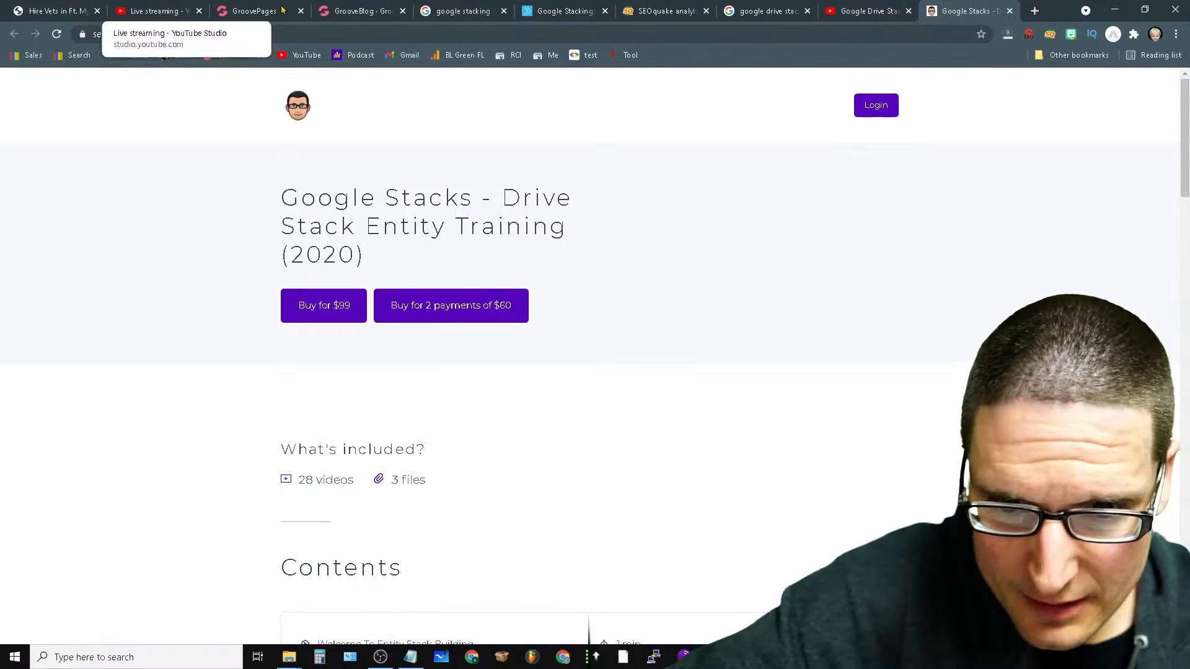
- Scroll through the lesson contents of the Google Stacks - Drive Stack Entity Training course
scroll(845, 245, down, 20)
scroll(589, 393, up, 6)
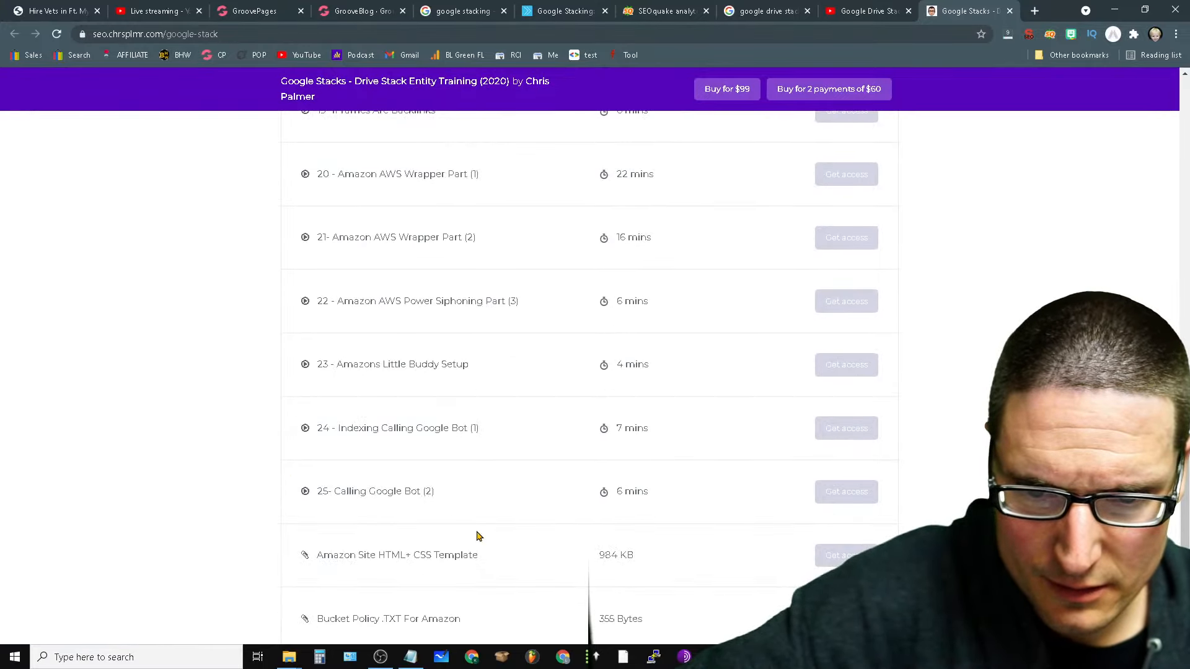
scroll(469, 531, up, 20)
scroll(487, 531, down, 3)
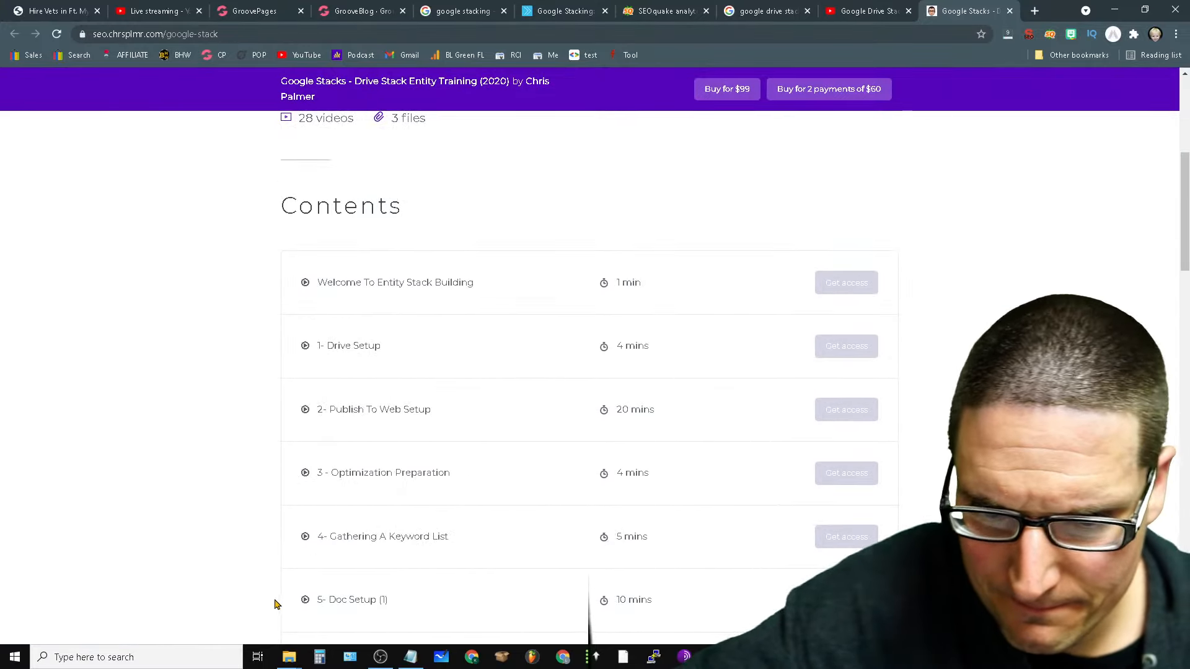
scroll(789, 326, down, 20)
scroll(677, 494, up, 18)
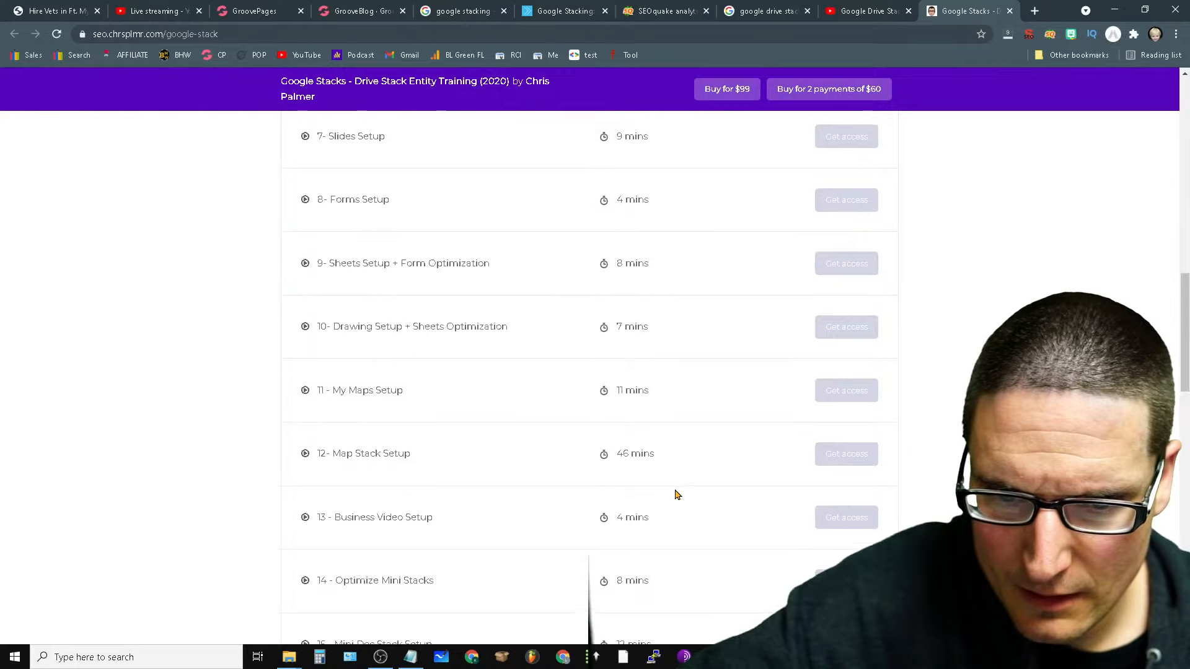
scroll(677, 494, up, 12)
scroll(605, 566, down, 6)
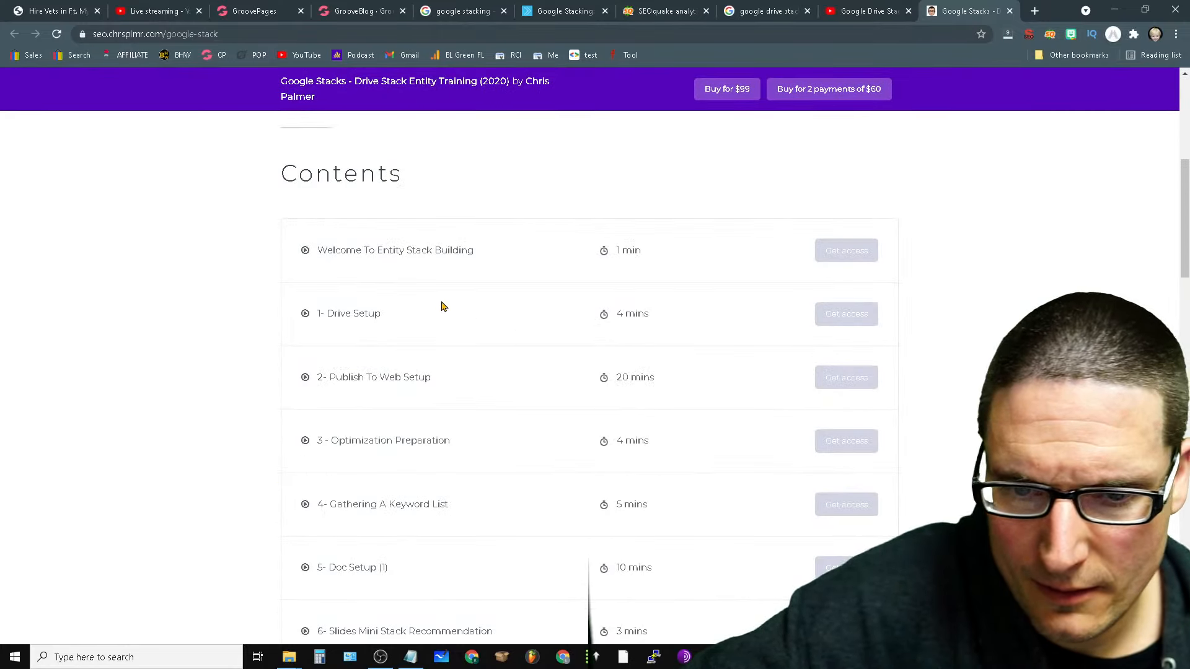
scroll(570, 452, down, 12)
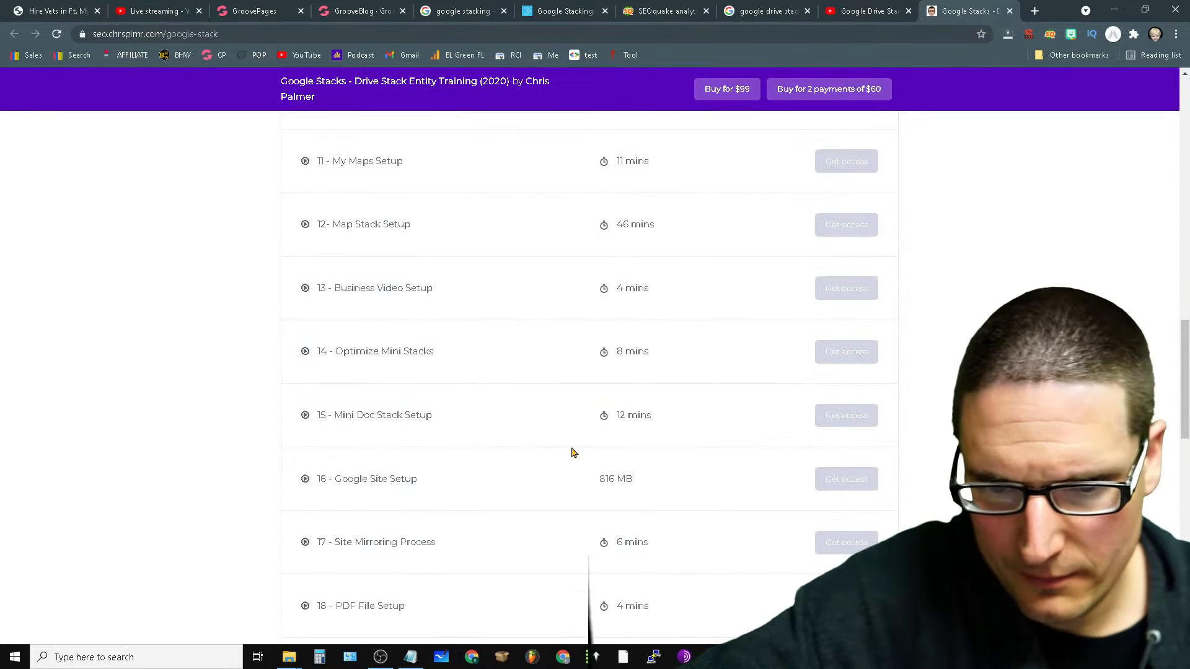
scroll(557, 434, down, 10)
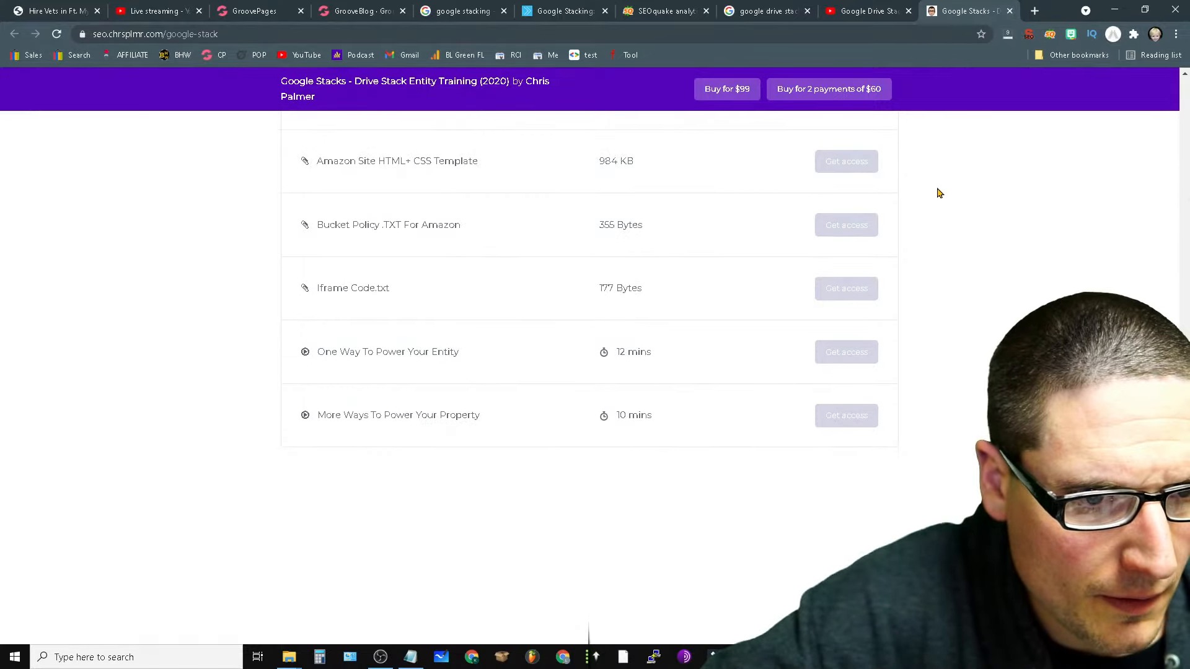
- Close the course page and the YouTube video, back to the 'google drive stack' results
click(1009, 11)
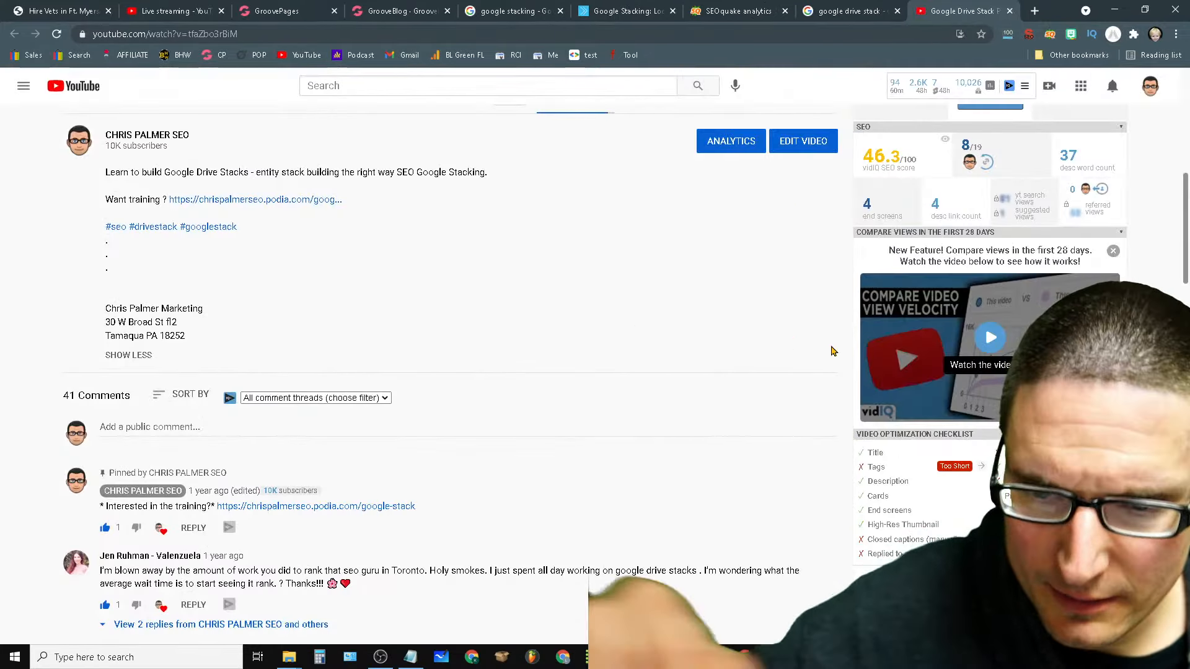
click(1010, 11)
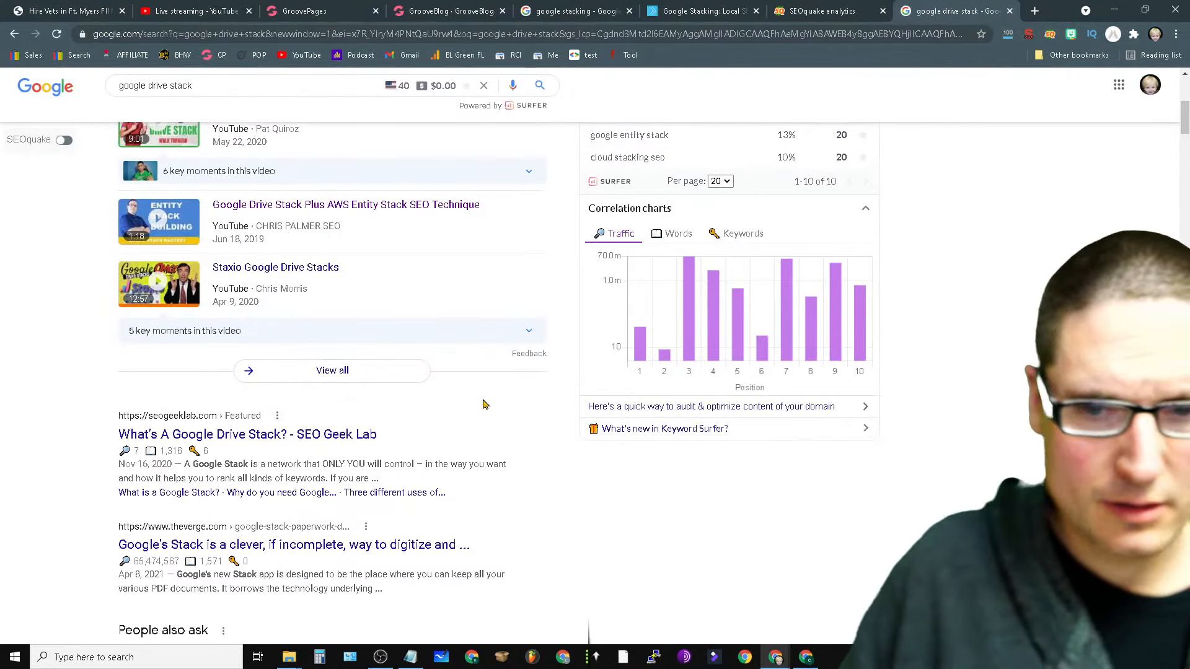
scroll(605, 374, down, 3)
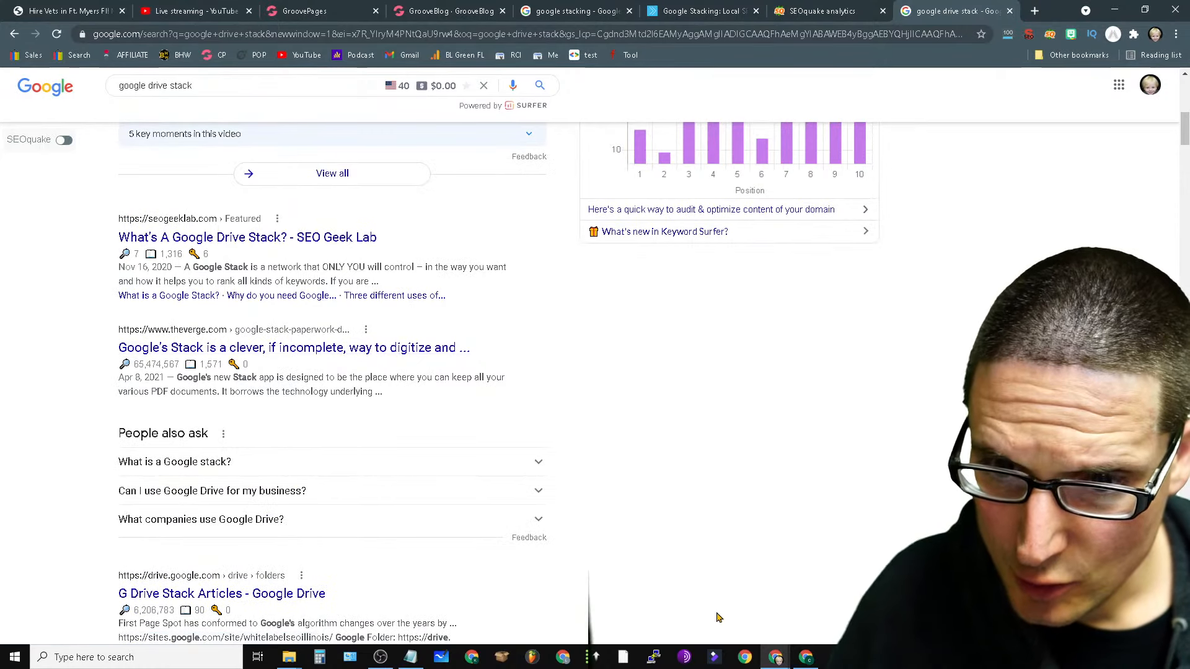
- Search Google for 'google stacking' in place of 'google drive stack'
scroll(354, 360, up, 10)
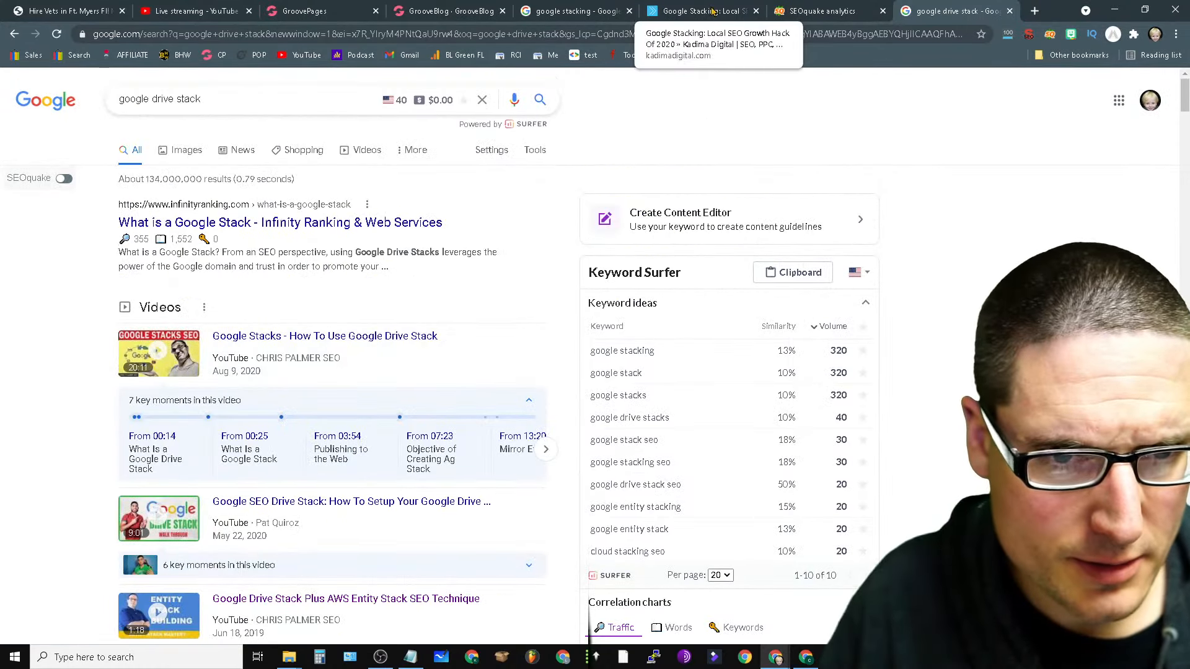
triple_click(223, 109)
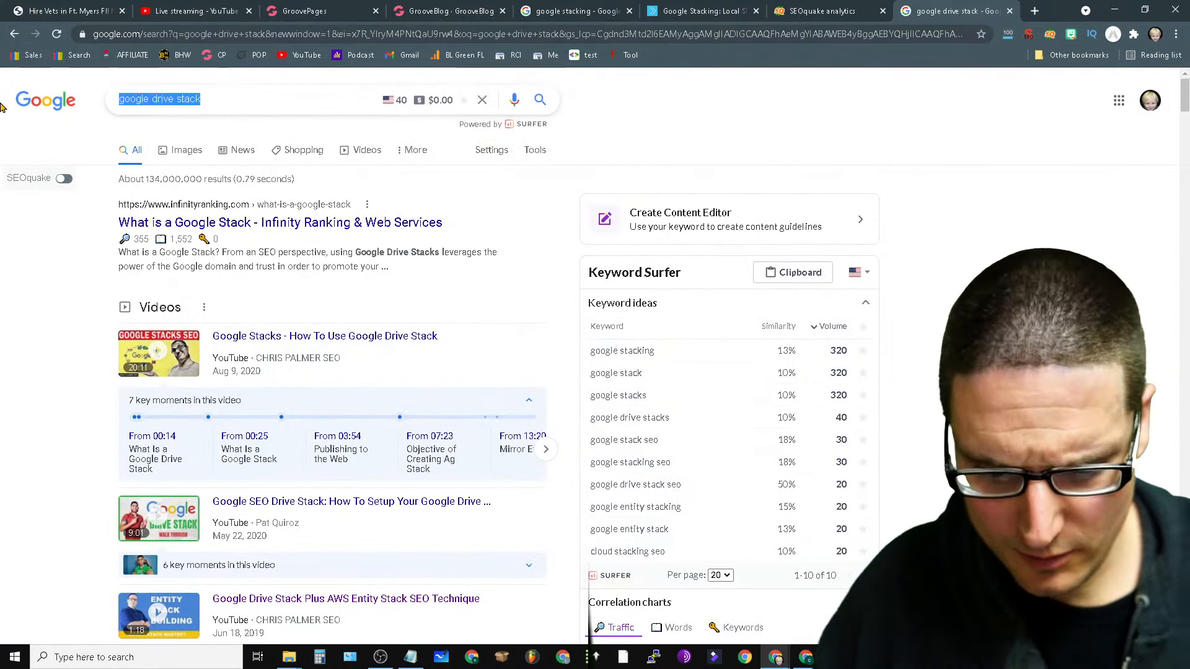
text(google stacking)
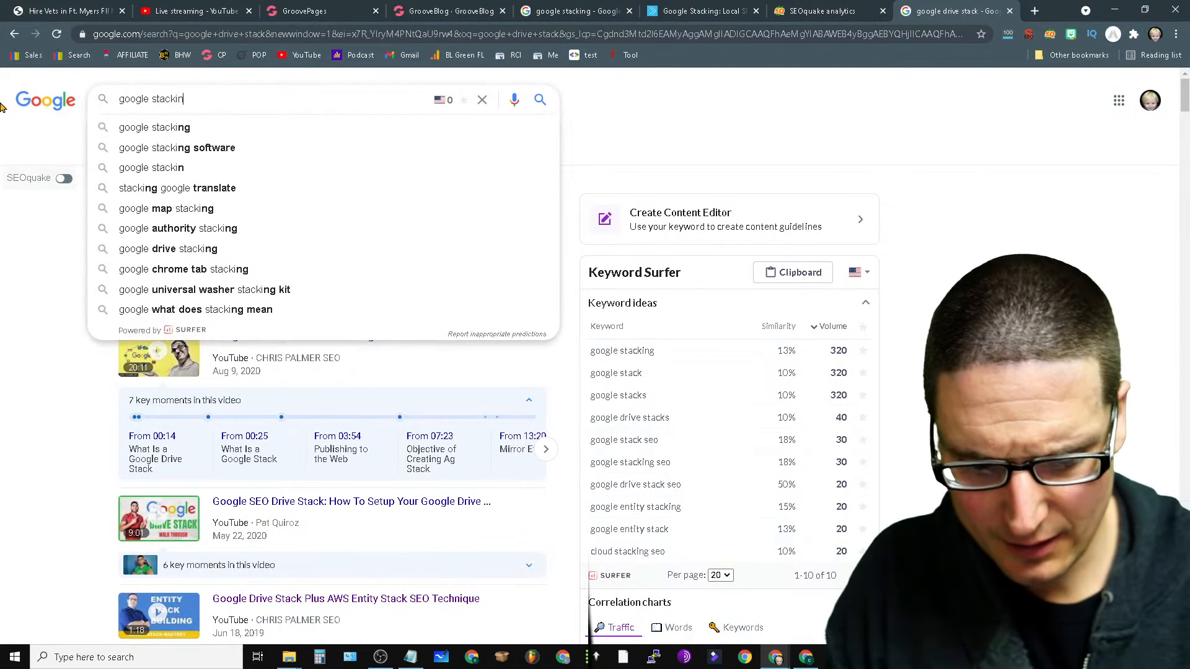
key(Return)
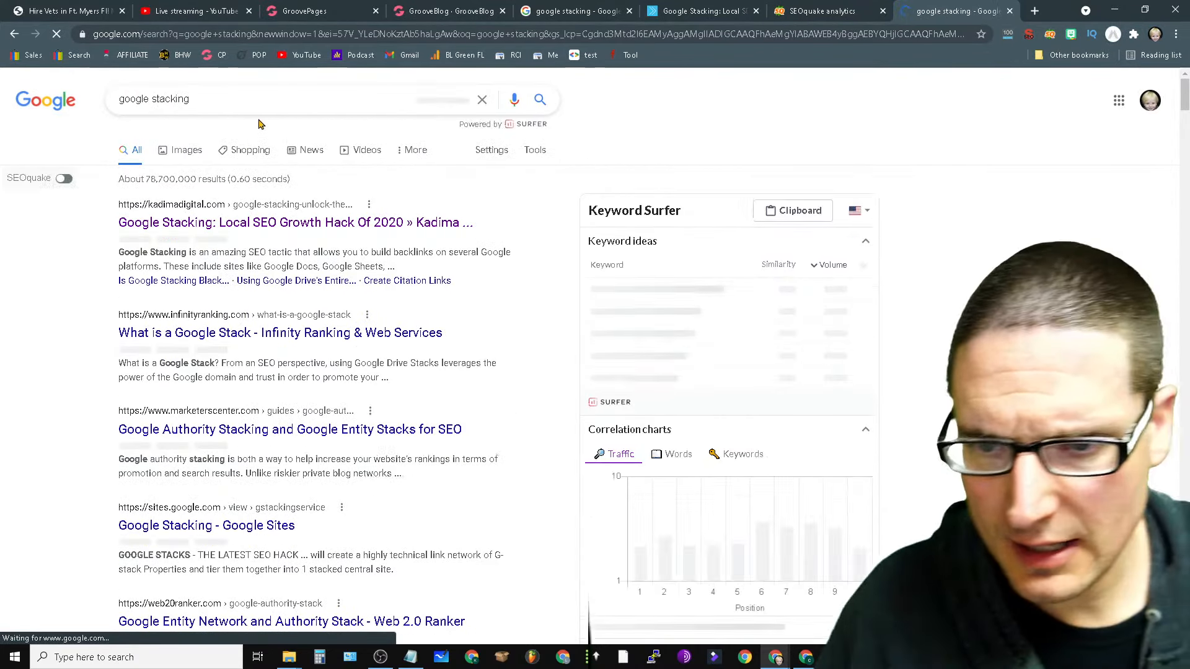
drag(248, 103, 3, 112)
scroll(594, 608, down, 15)
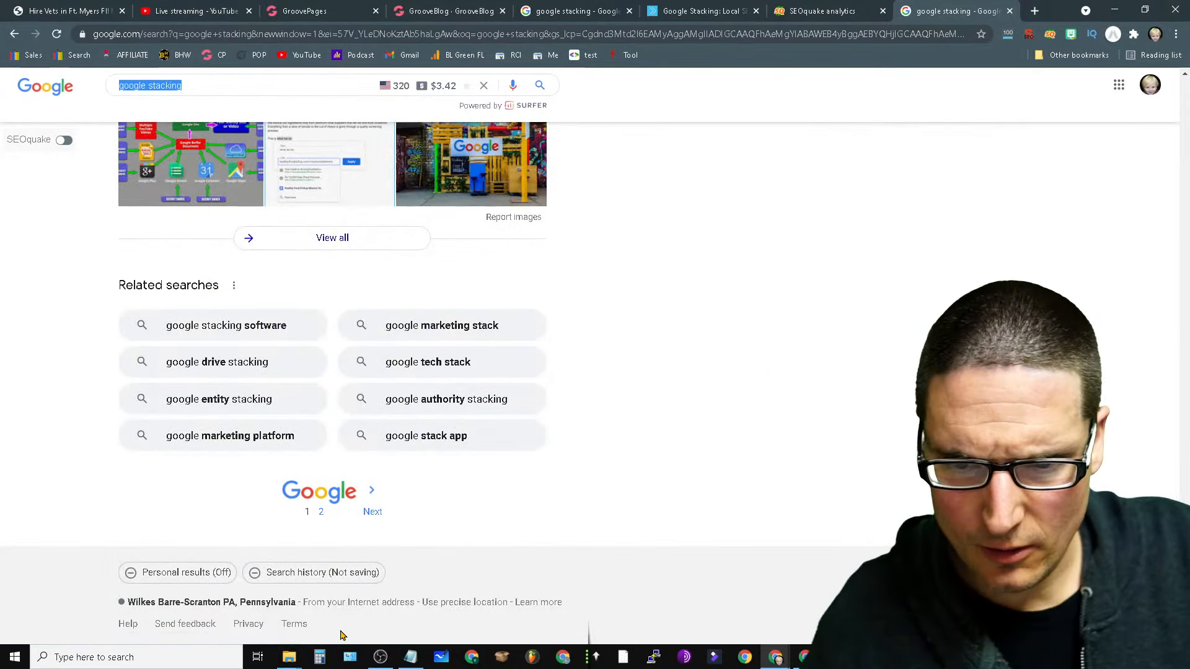
- Review the Kadima Digital Google Stacking article and the results, then return to the blog editor
click(700, 11)
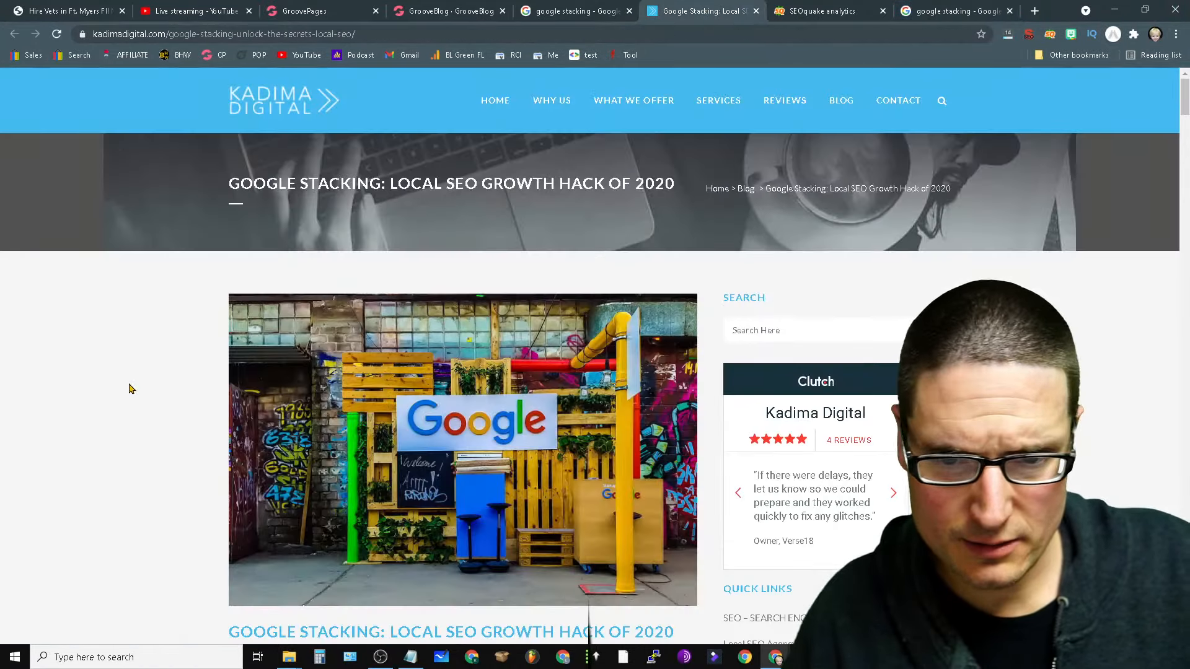
click(537, 8)
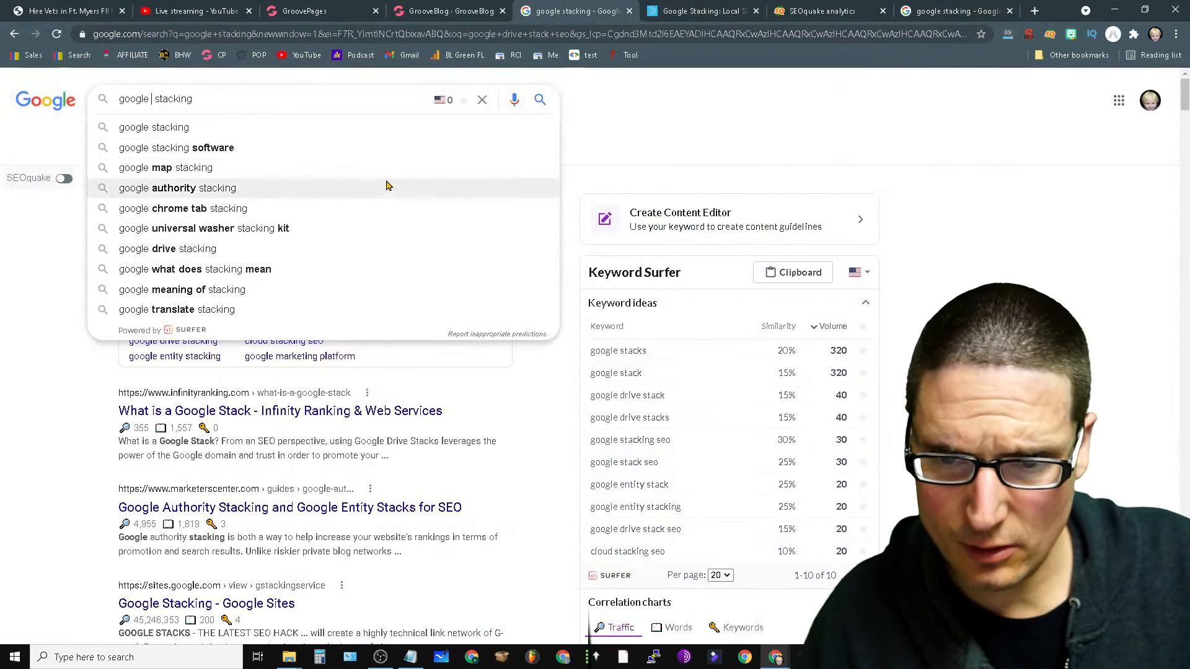
click(701, 10)
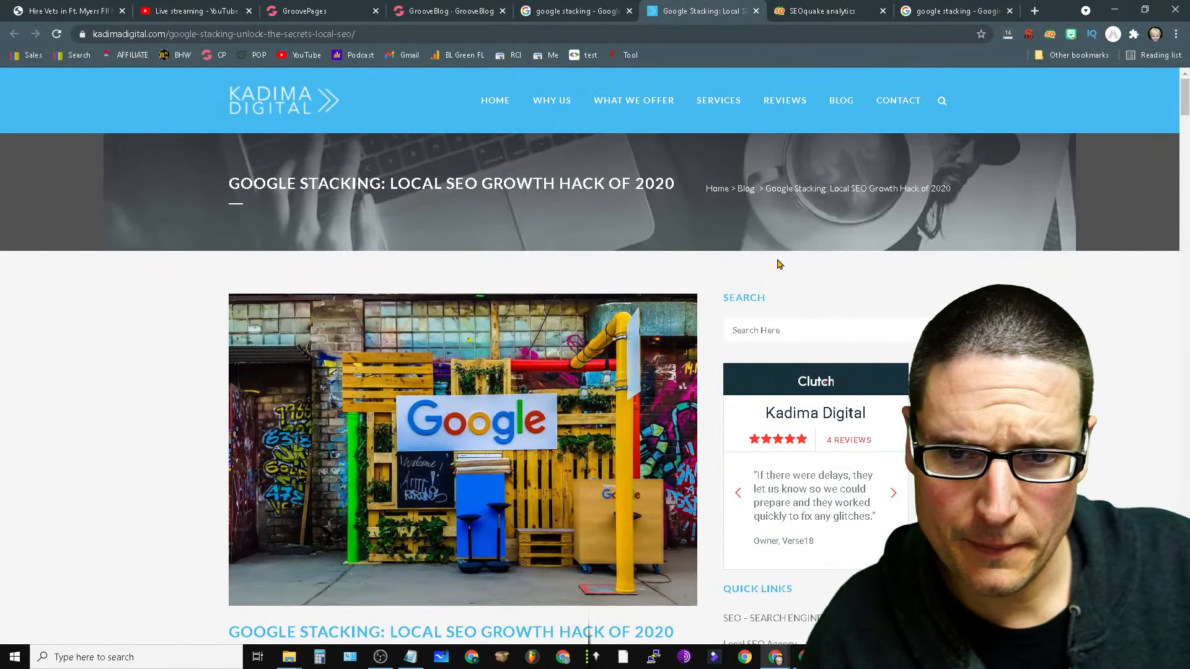
click(948, 10)
click(434, 10)
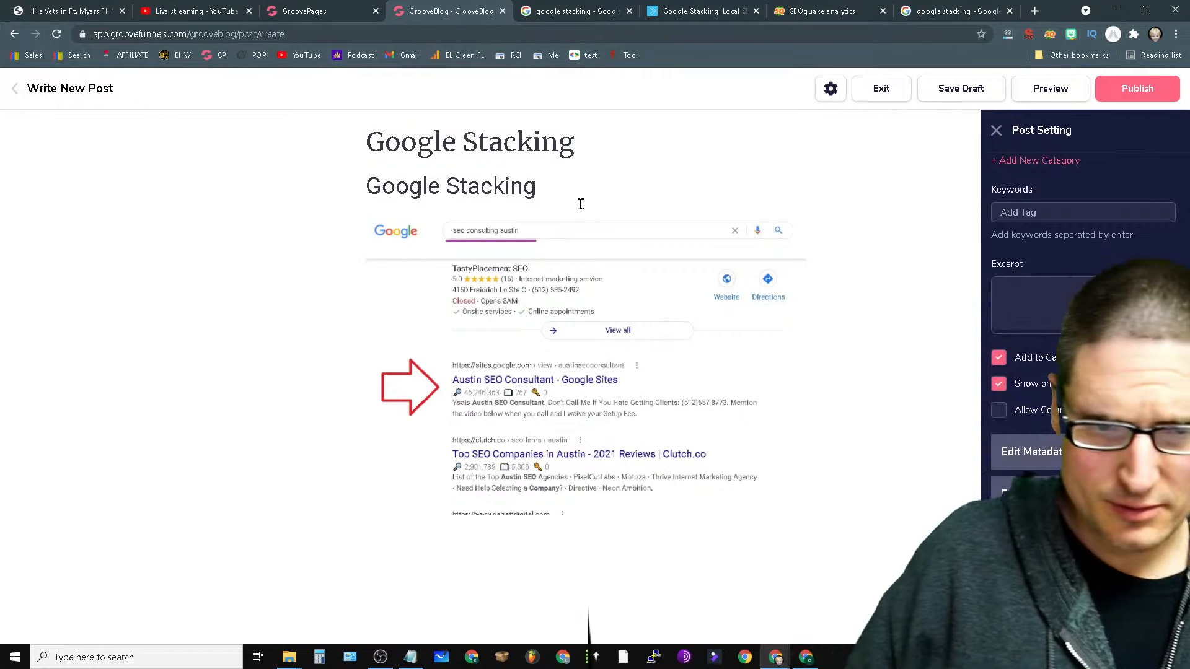
- Type 'What is Google Drive Stacking?' below the screenshot and start a fresh line
click(462, 547)
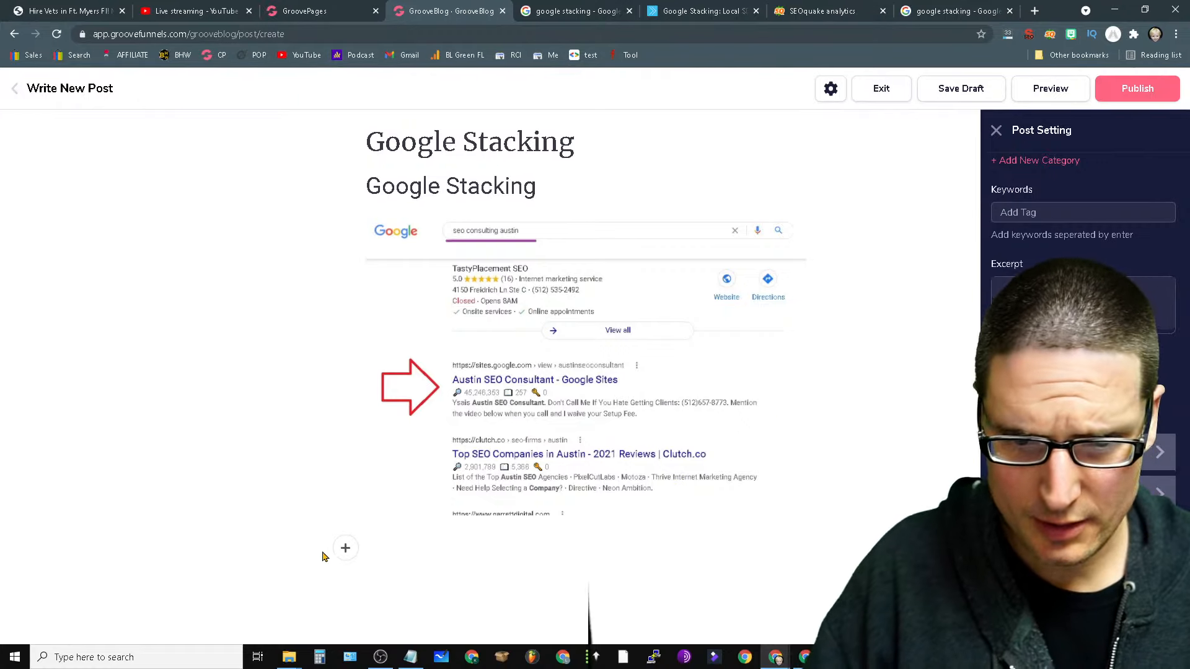
text(What is Google Drive Stack)
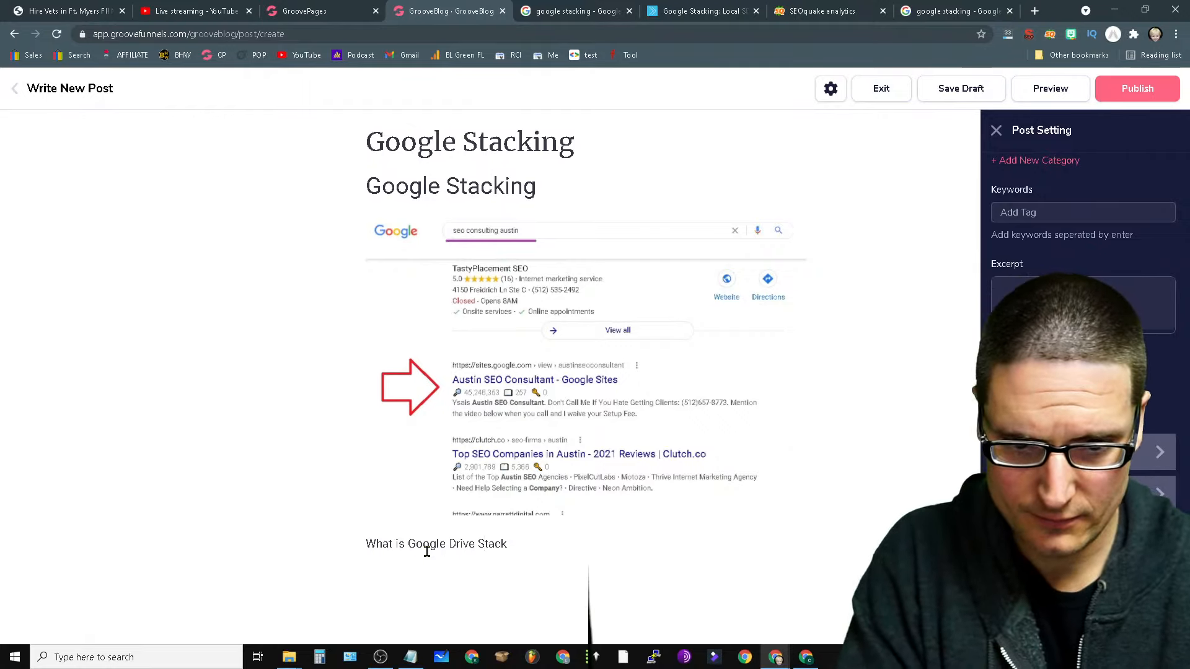
text(ng)
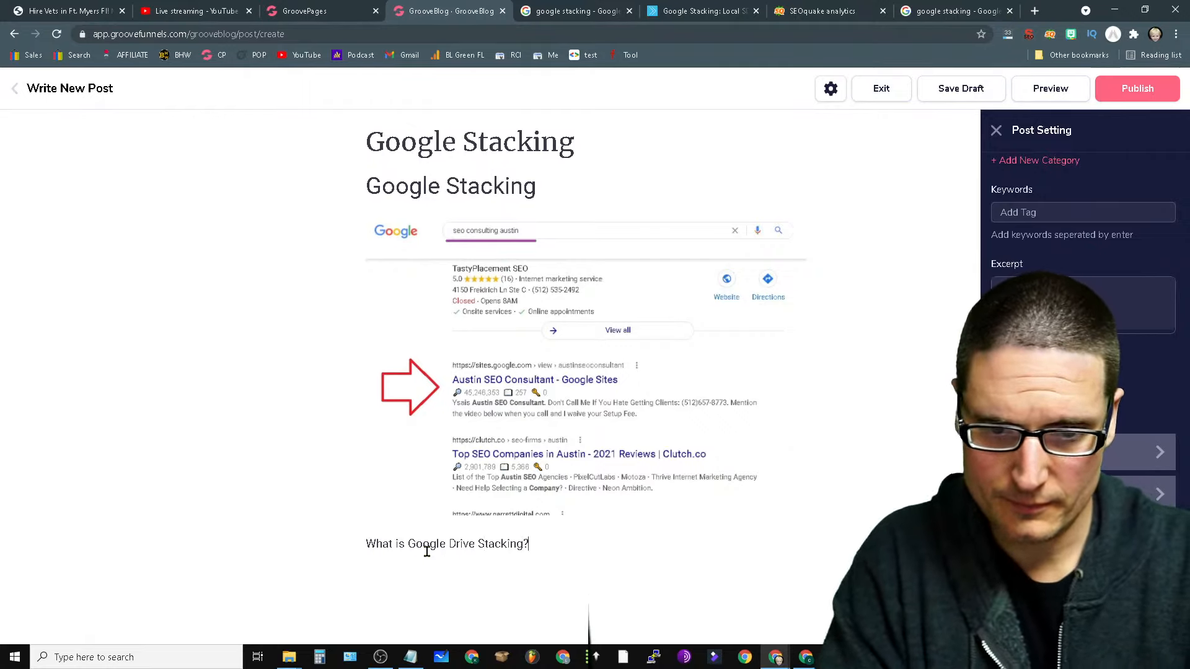
click(957, 10)
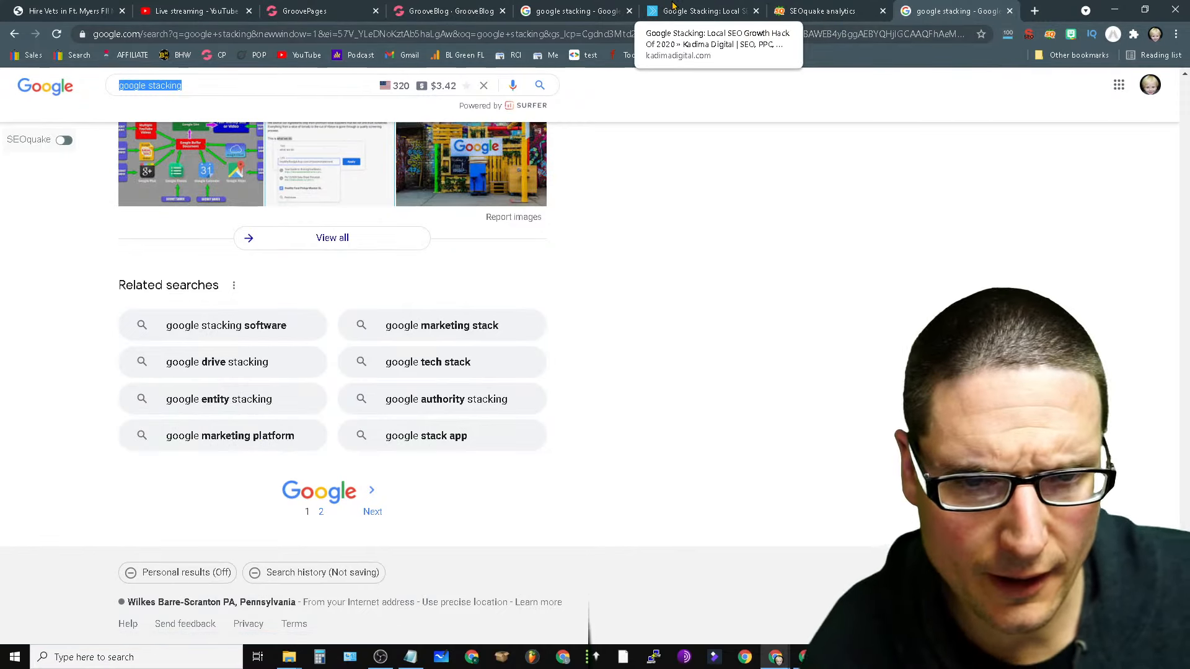
click(426, 7)
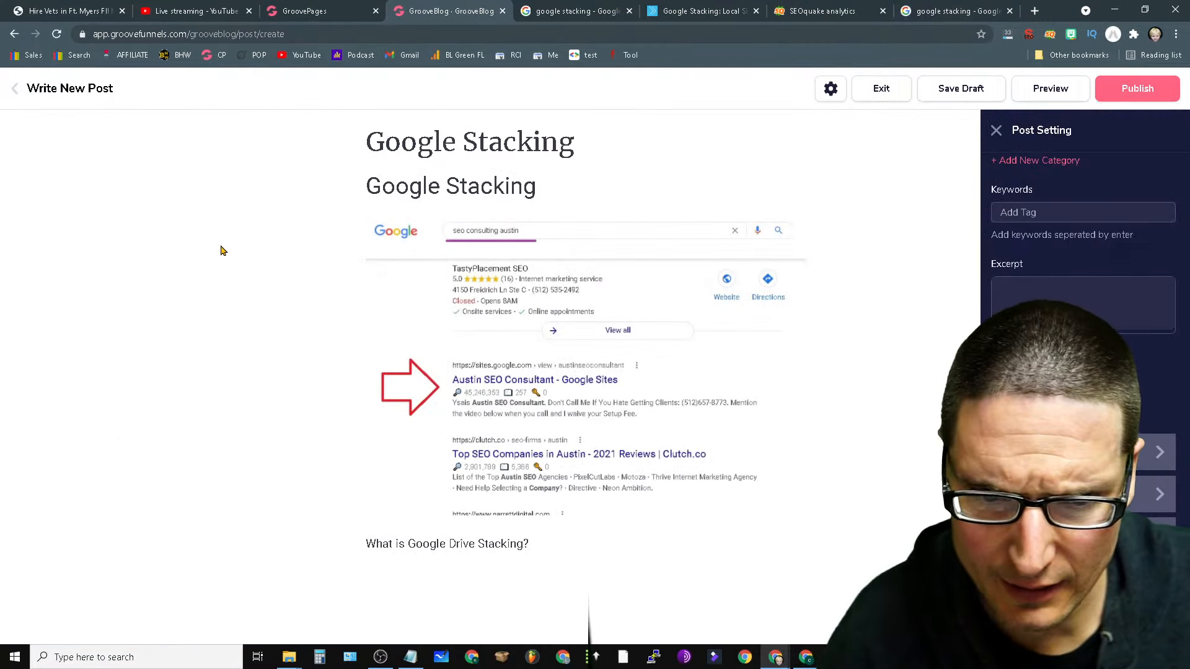
key(Return)
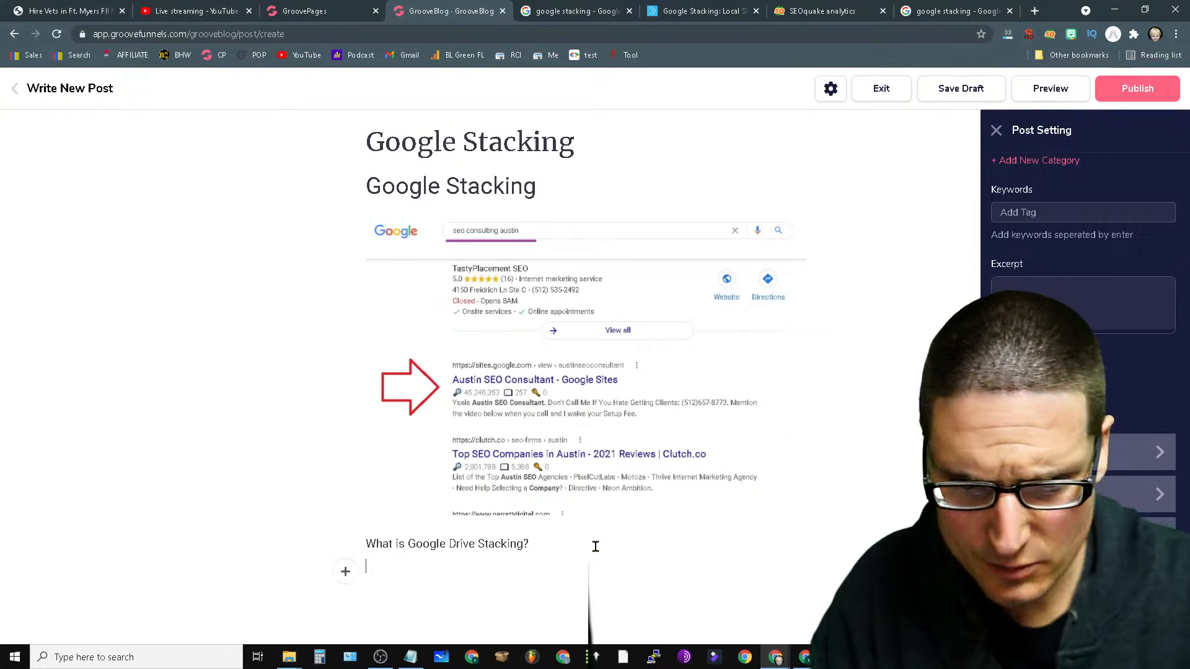
- Format the 'What is Google Drive Stacking?' line as Heading 2
triple_click(491, 546)
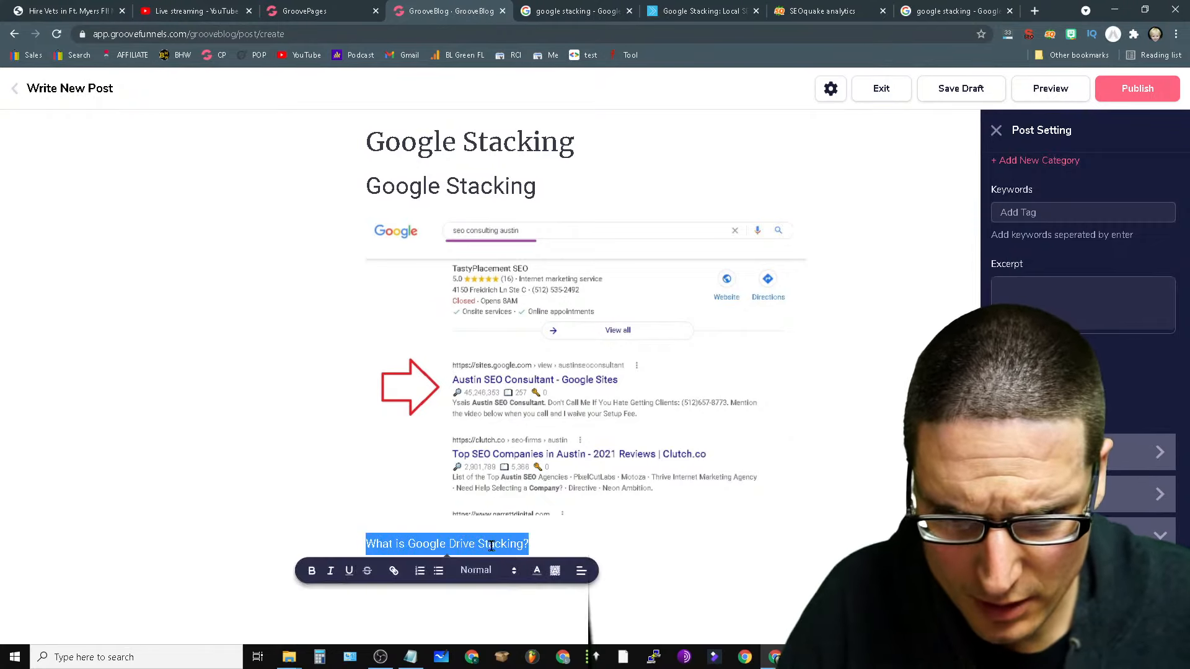
click(502, 572)
click(481, 629)
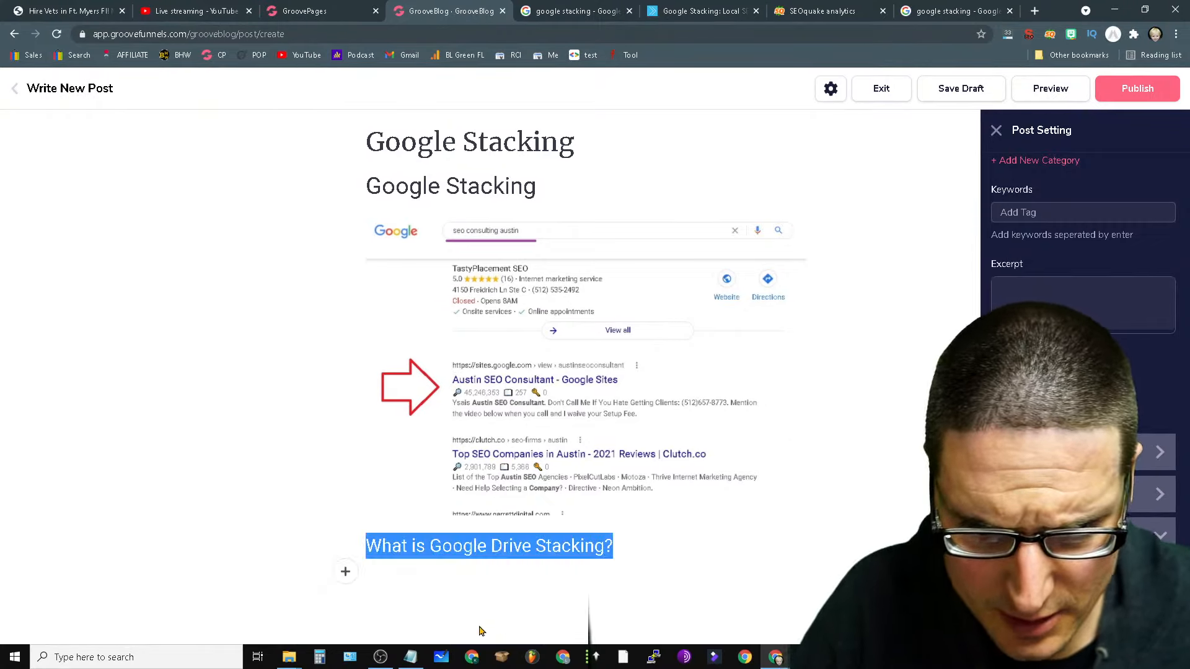
click(685, 566)
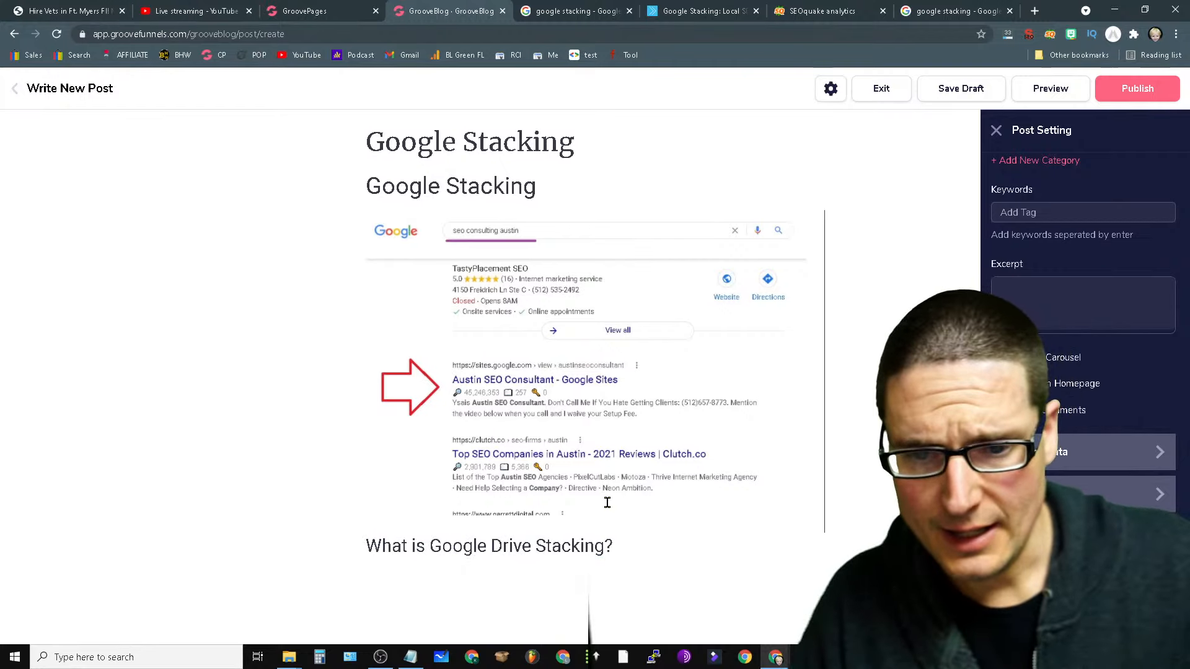
- Add 'How to use Entity Drive Stacks' below it, formatted as Heading 2
text(How to use Entity Dr)
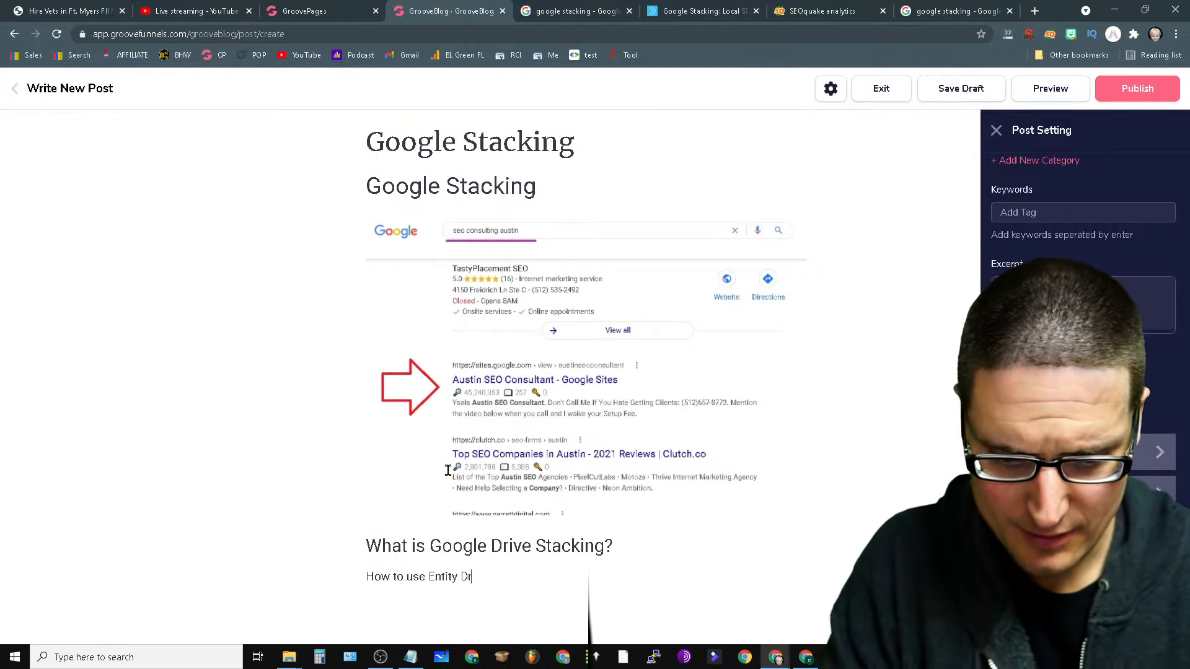
text(ks)
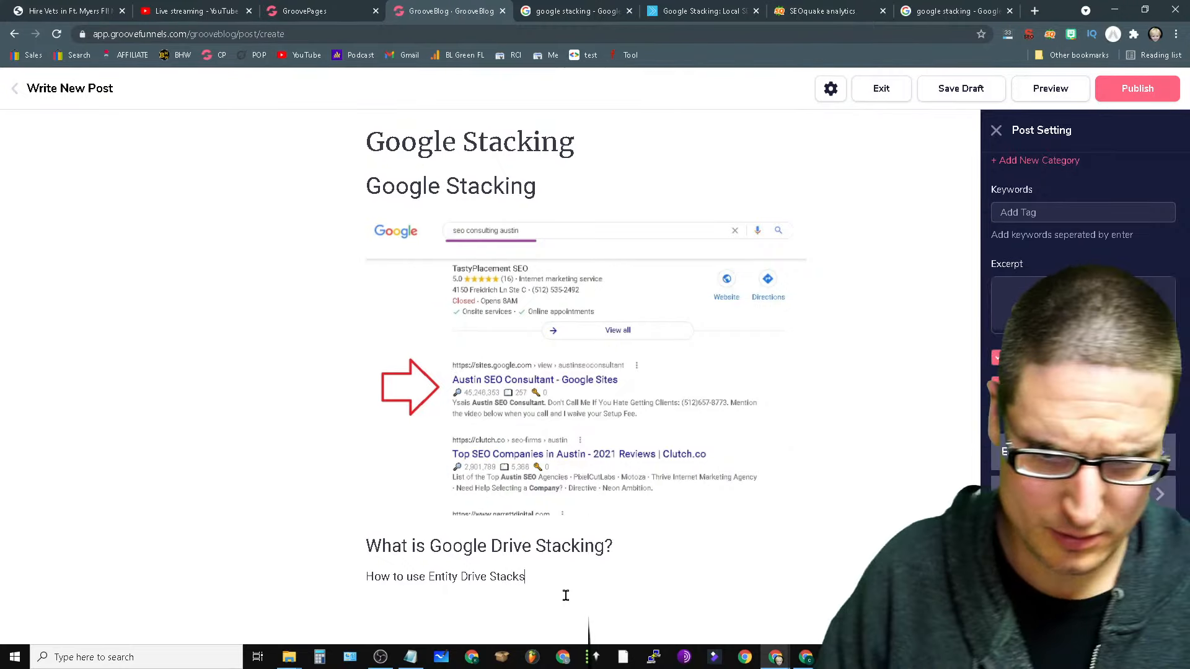
drag(561, 575, 353, 589)
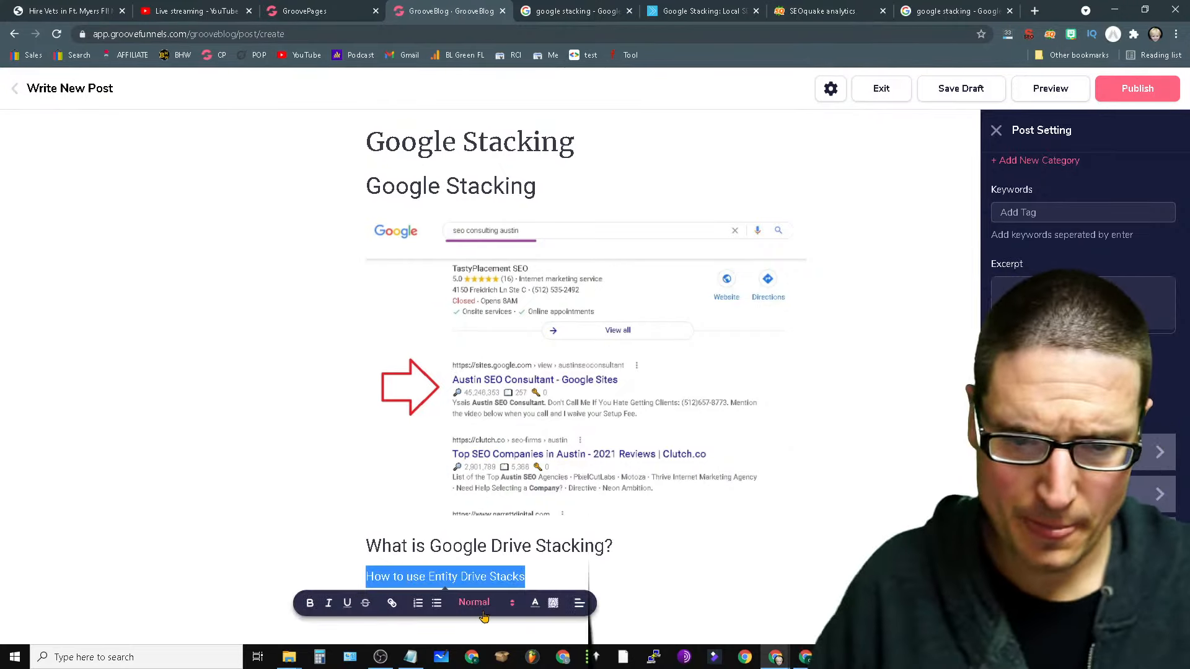
click(489, 619)
click(501, 603)
triple_click(487, 582)
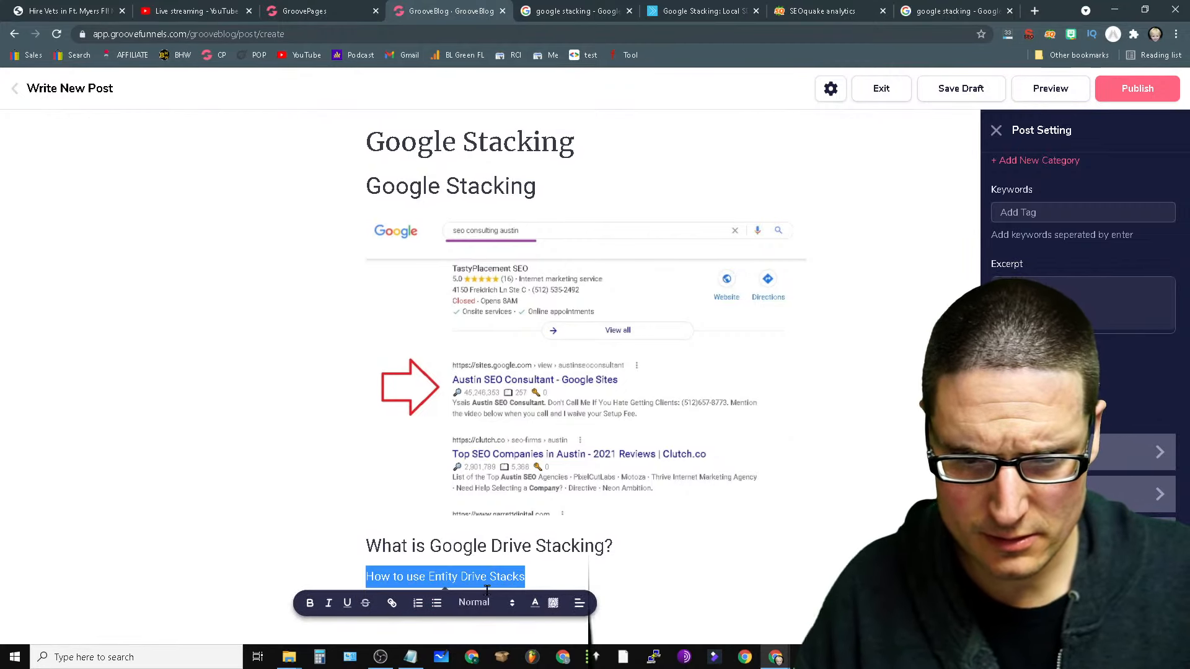
click(474, 602)
scroll(518, 638, down, 3)
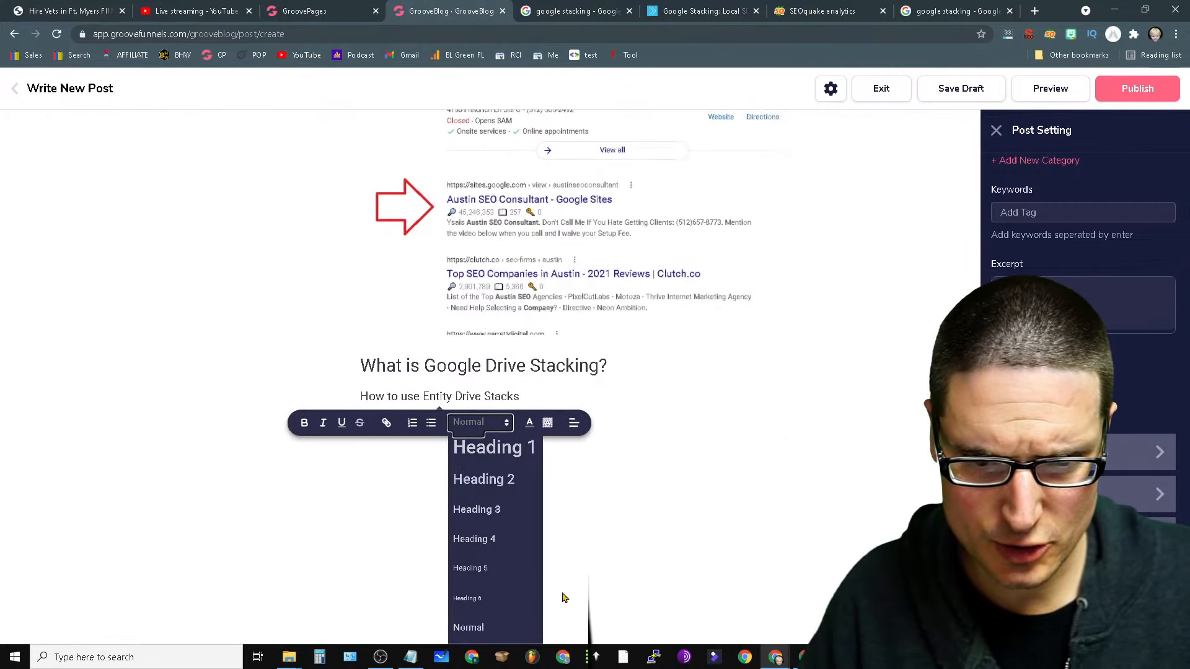
click(510, 490)
click(614, 600)
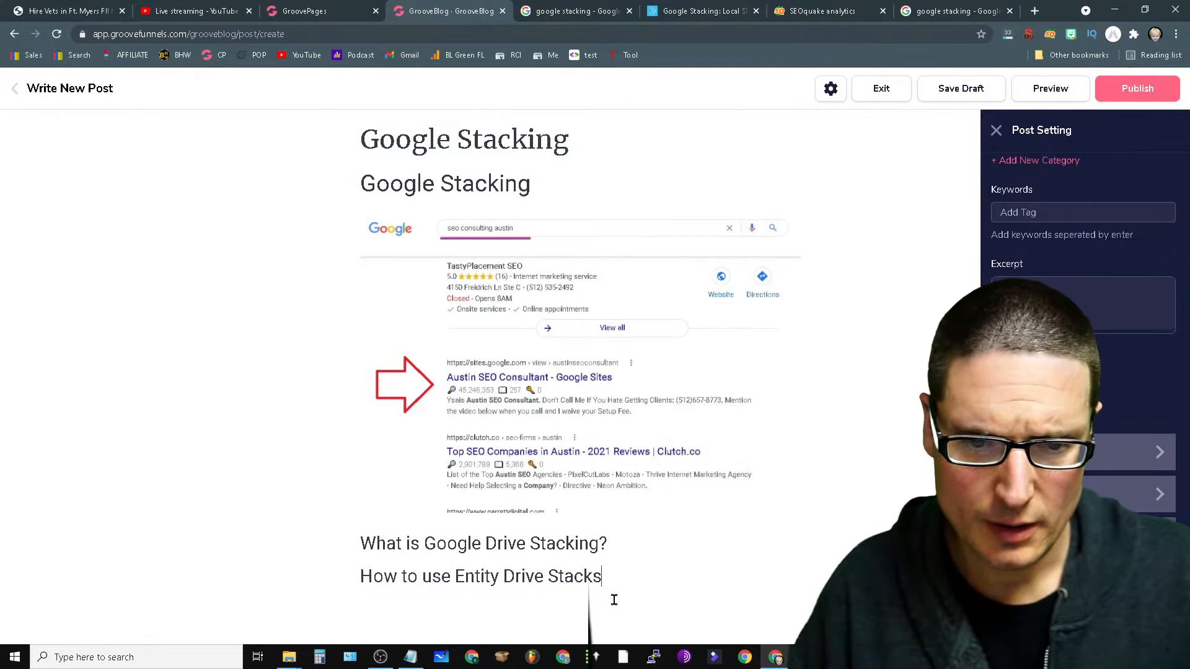
- Add a period after 'How to use Entity Drive Stacks' and start a 'Meet the' paragraph
click(575, 192)
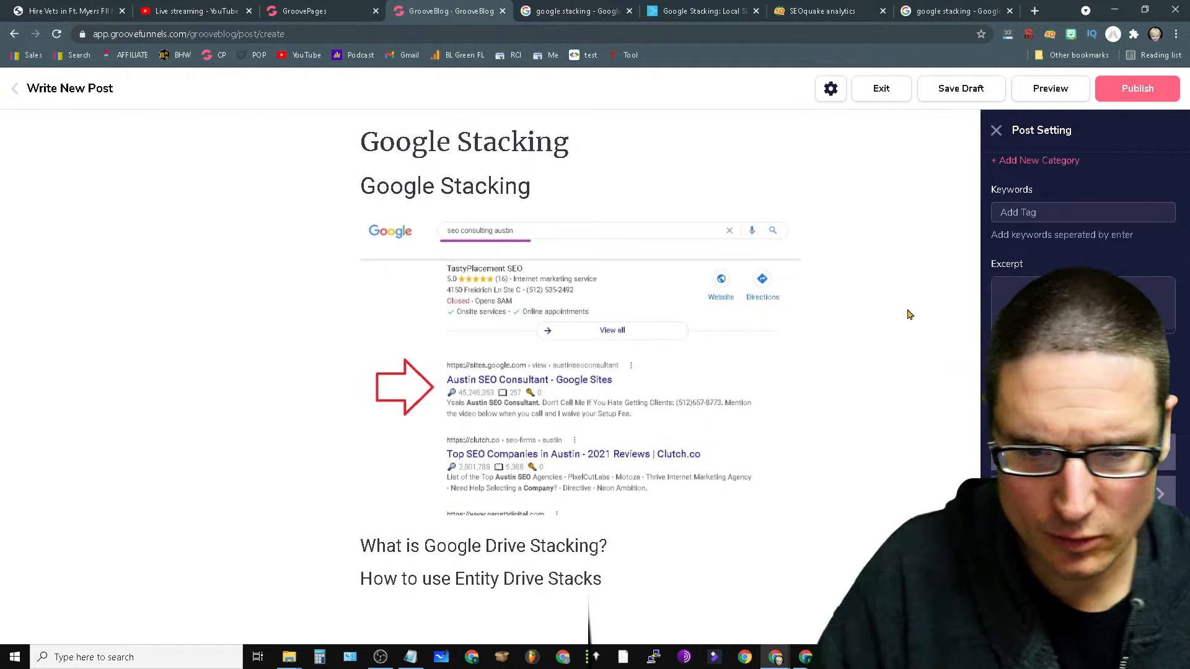
click(714, 584)
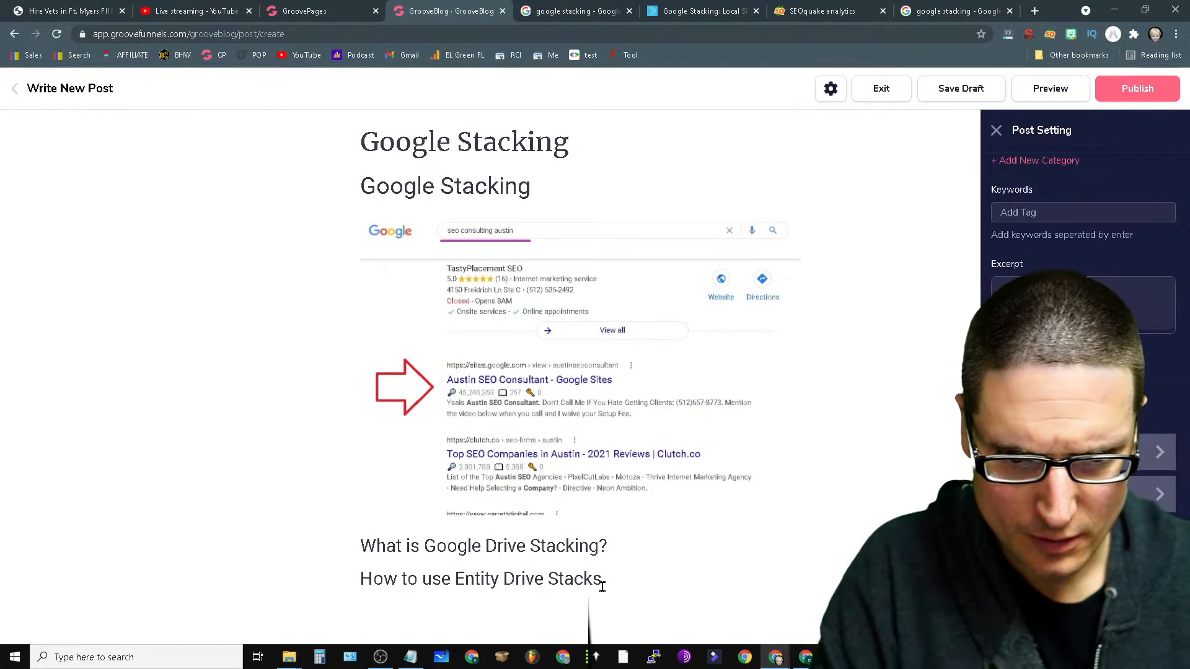
text(.)
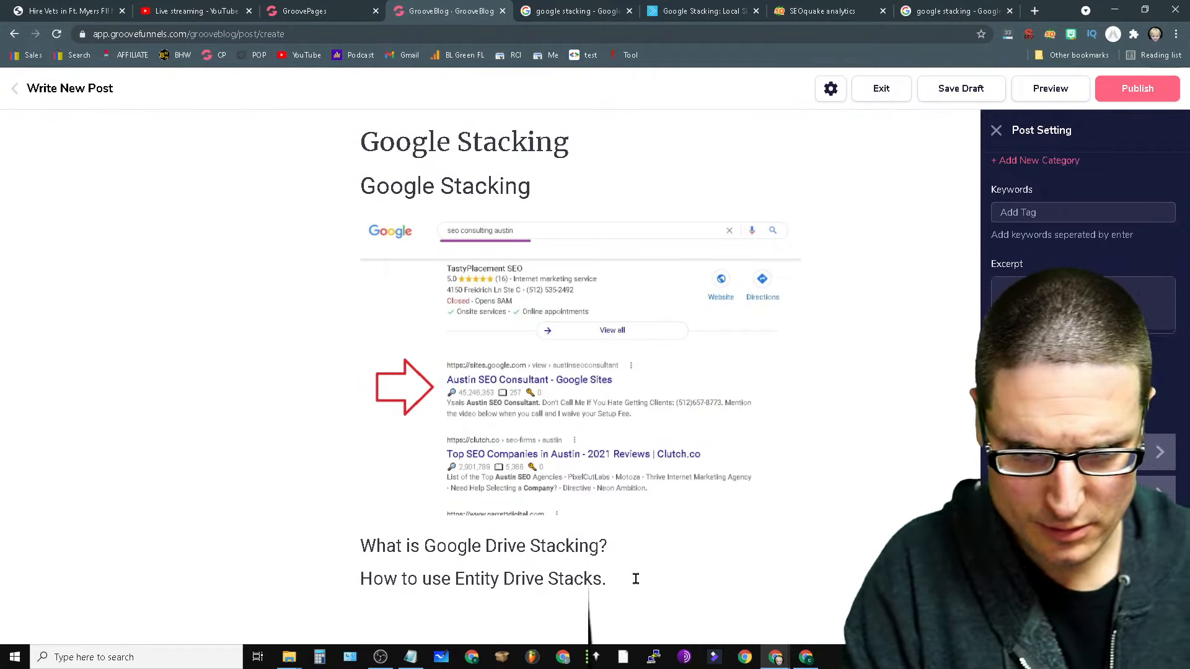
key(Return)
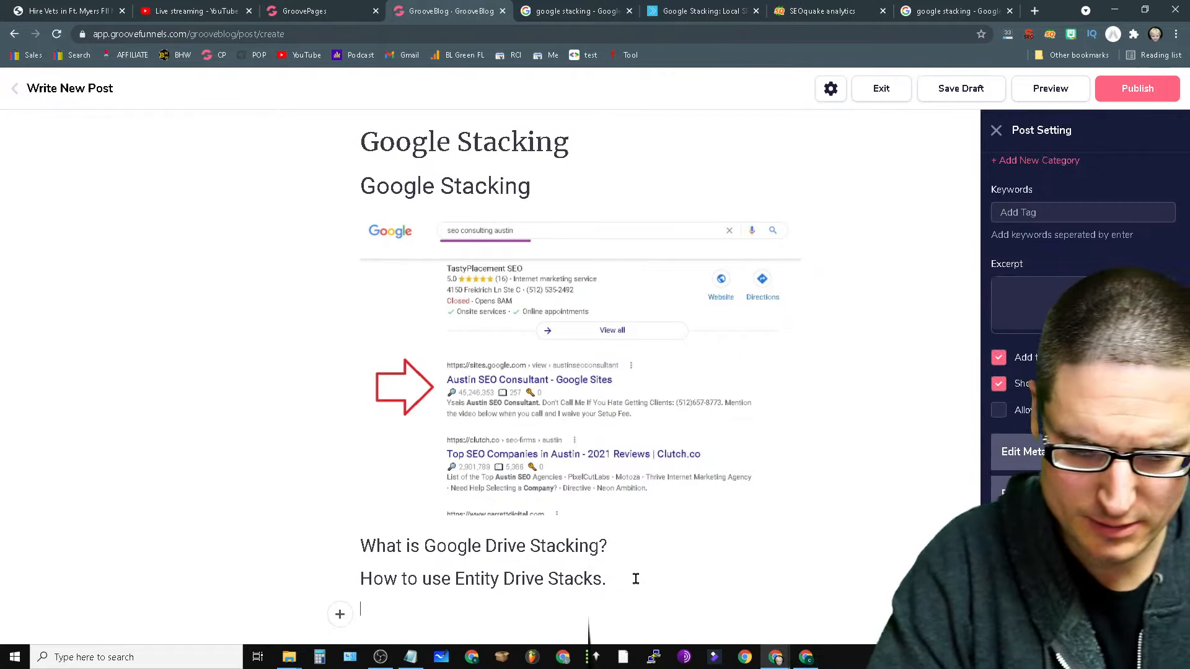
text(Meet the)
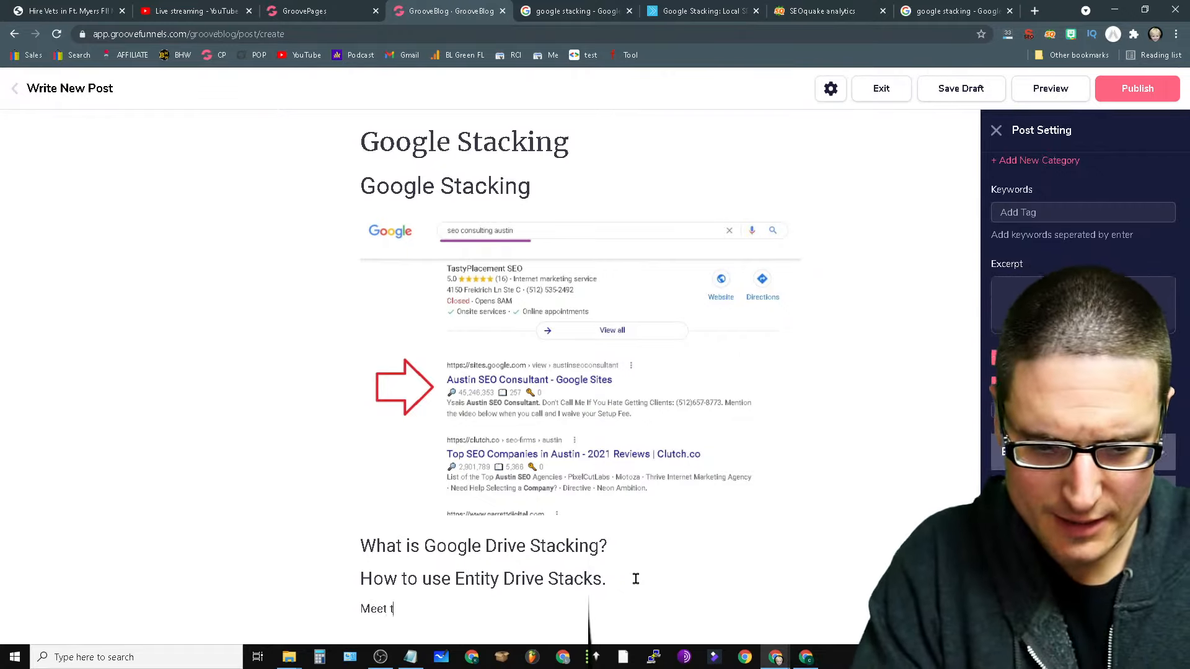
click(945, 8)
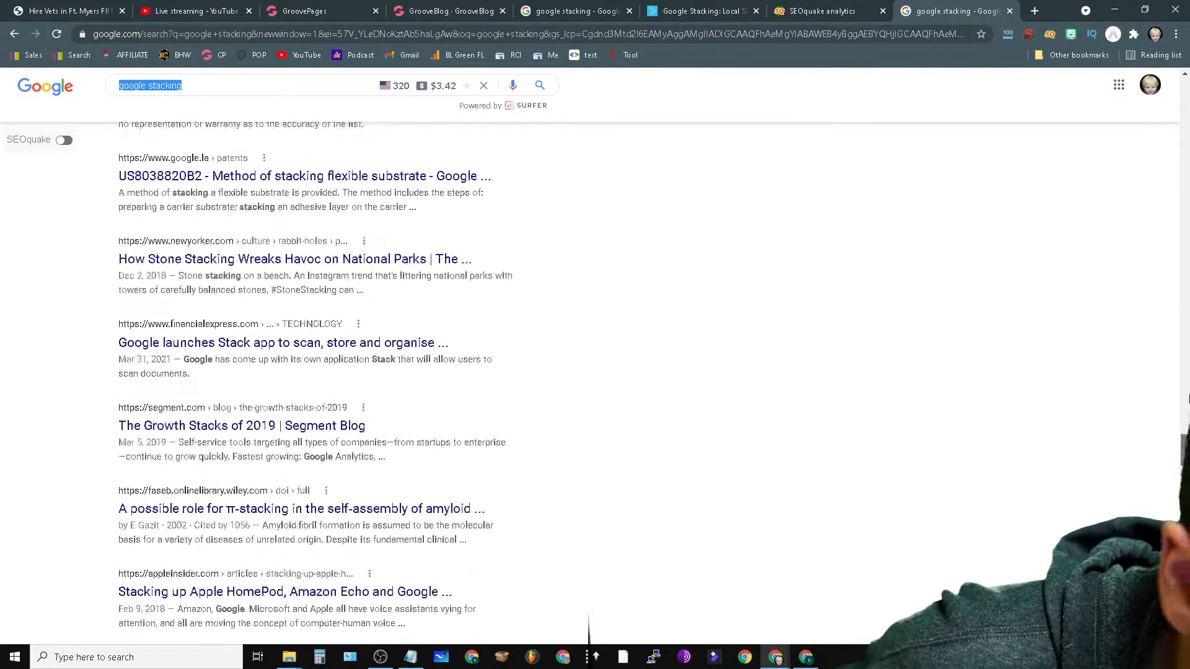
- Browse up and down the google stacking results, then return to the GrooveBlog draft
scroll(313, 384, up, 8)
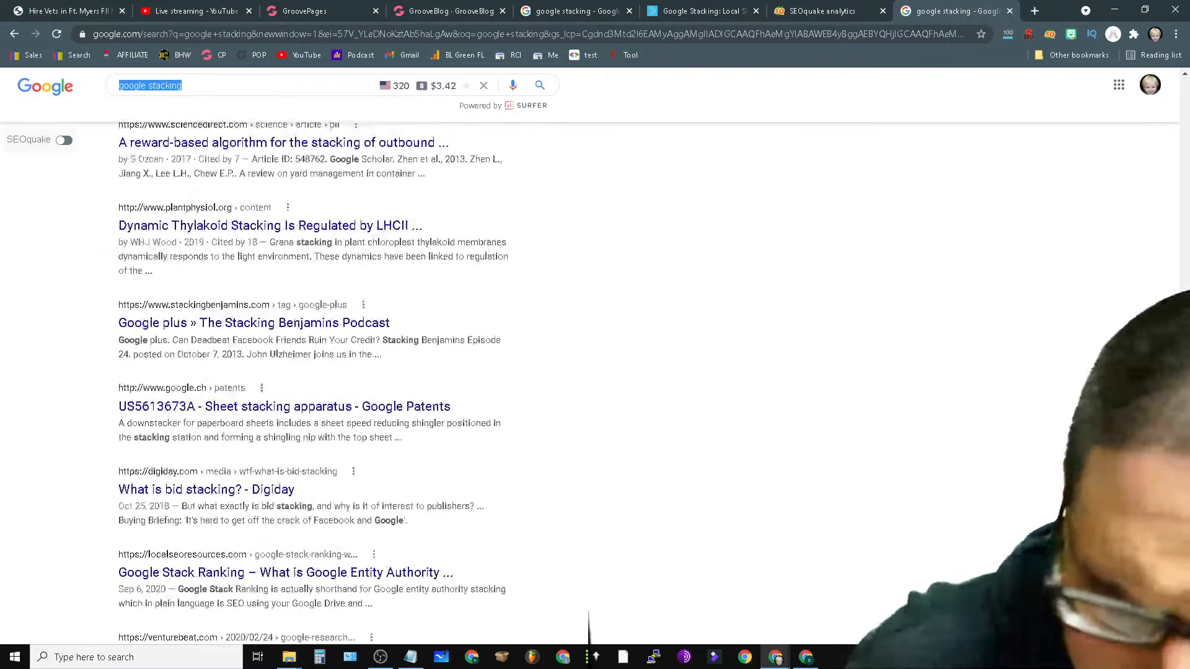
scroll(313, 385, up, 5)
drag(1187, 338, 1185, 632)
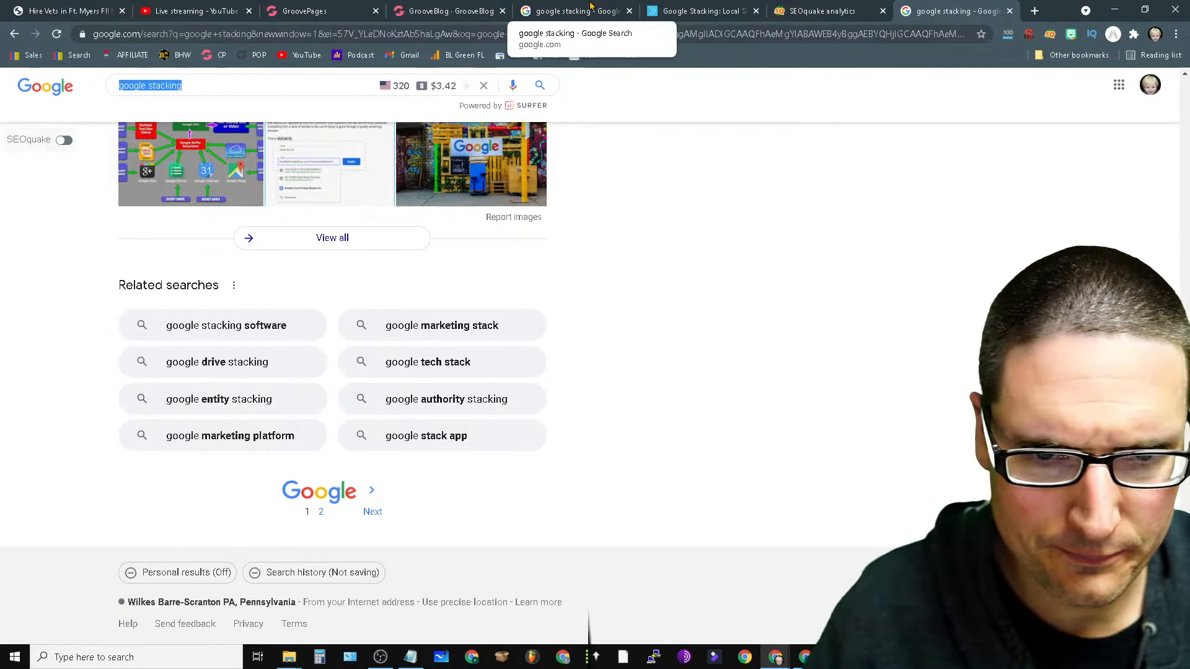
click(460, 10)
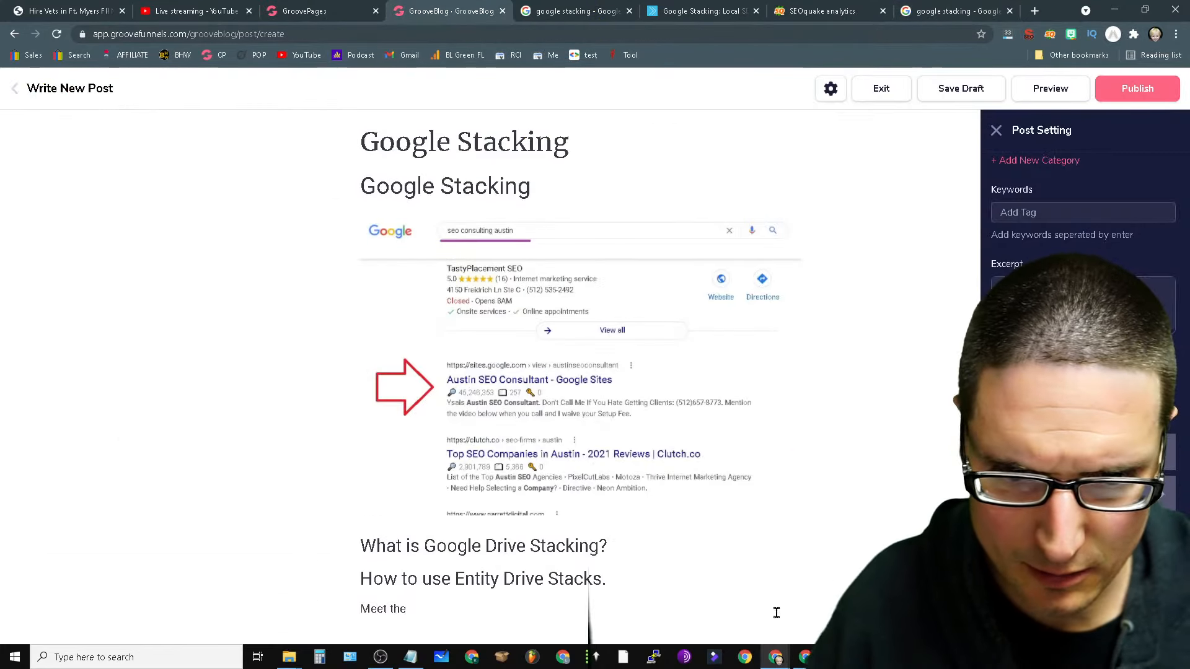
- Replace the 'Meet the' line with the author's name and tagline ending 'The Authority on Google Stack'
scroll(784, 619, down, 1)
drag(410, 587, 239, 597)
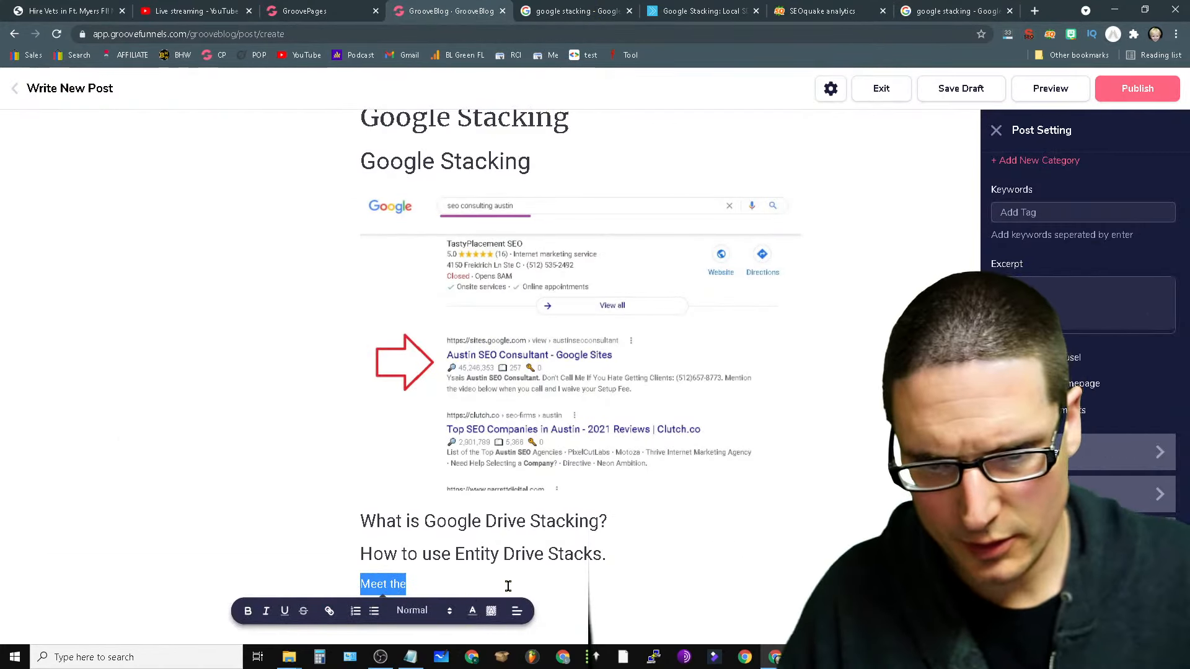
click(478, 577)
click(397, 582)
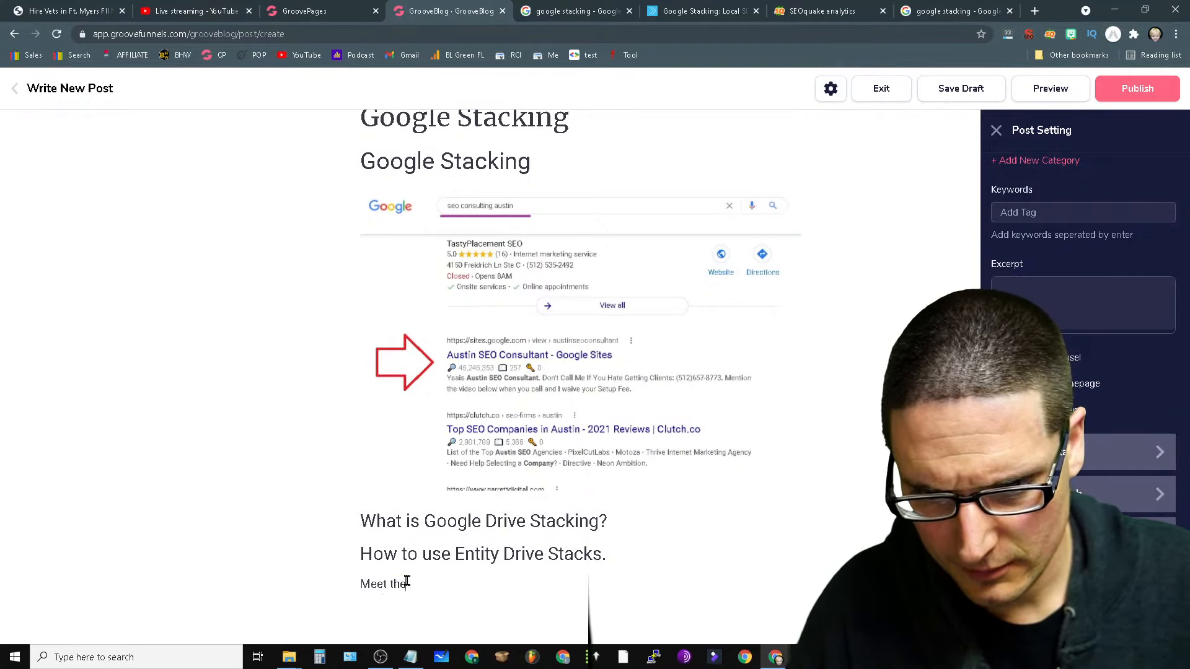
triple_click(407, 583)
text(Ch)
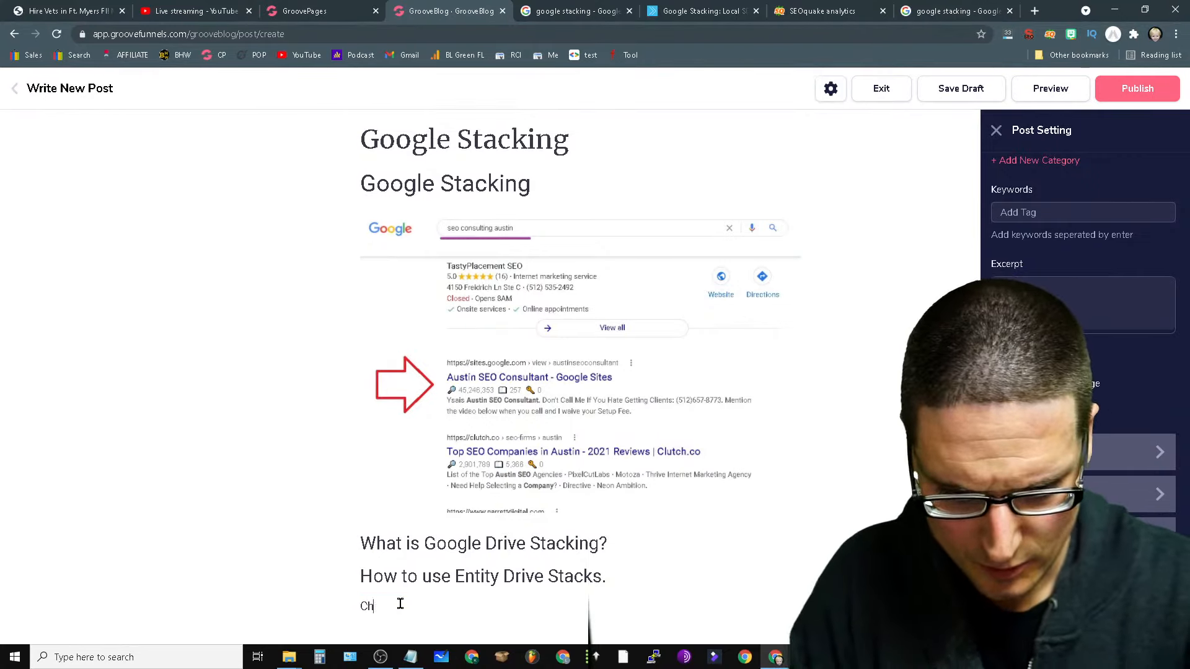
text(ris Palmer Marketing The Authority on Goiogle)
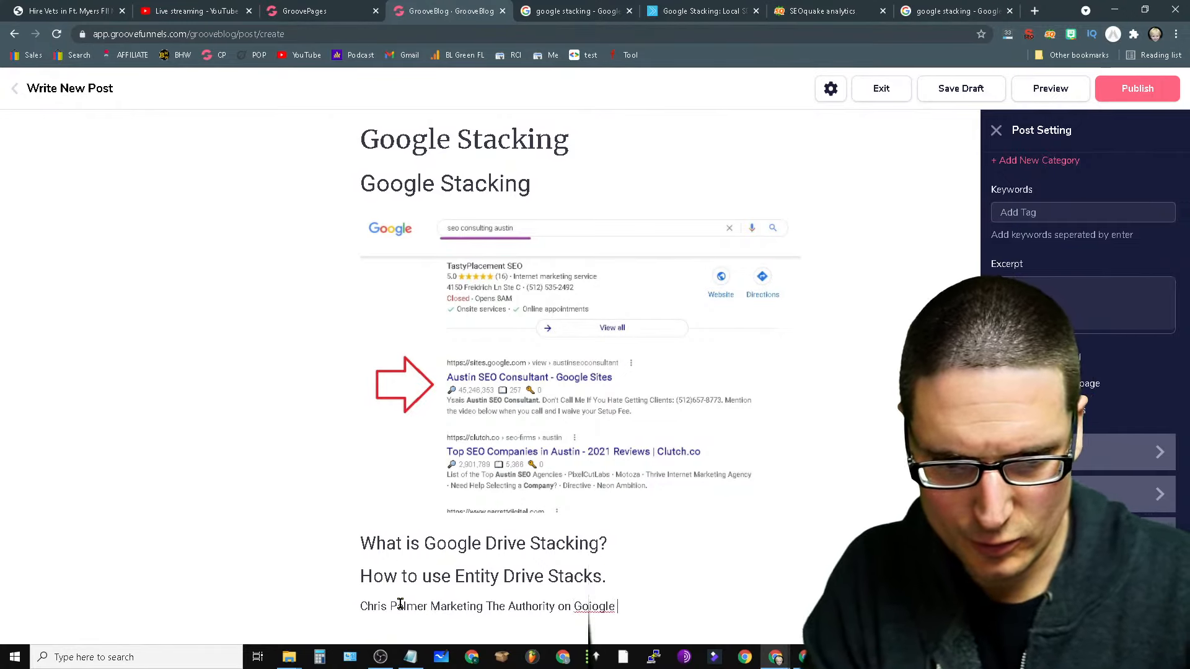
key(BackSpace)
key(BackSpace)
key(BackSpace)
key(BackSpace)
key(BackSpace)
key(BackSpace)
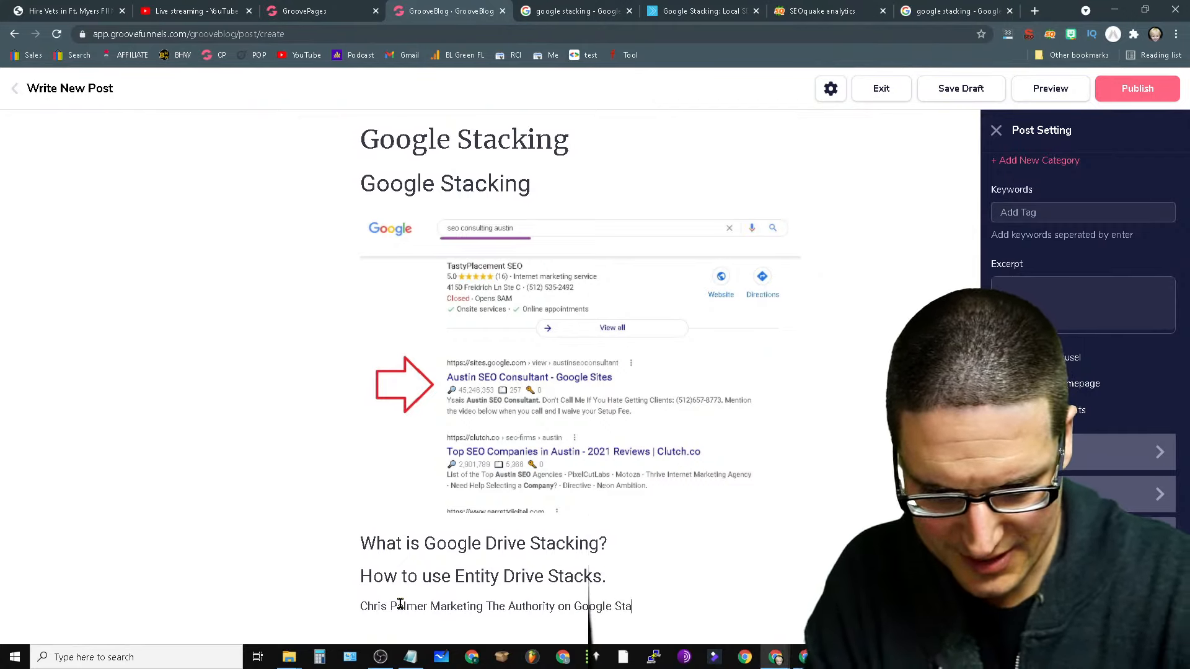
text(cking)
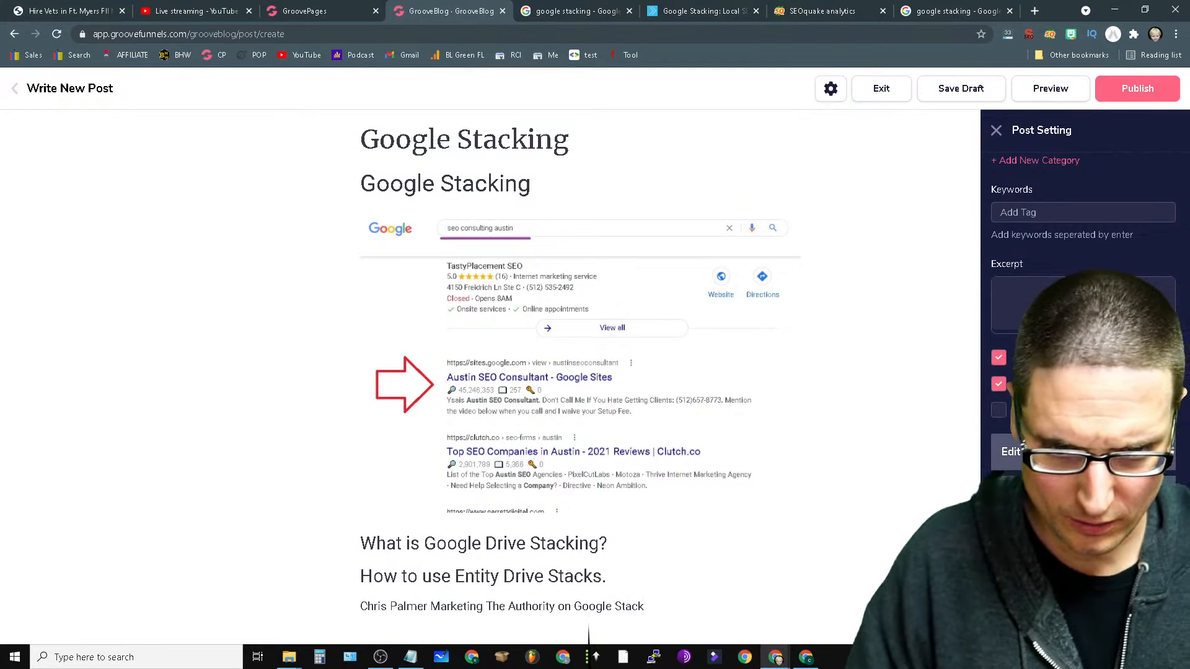
double_click(471, 607)
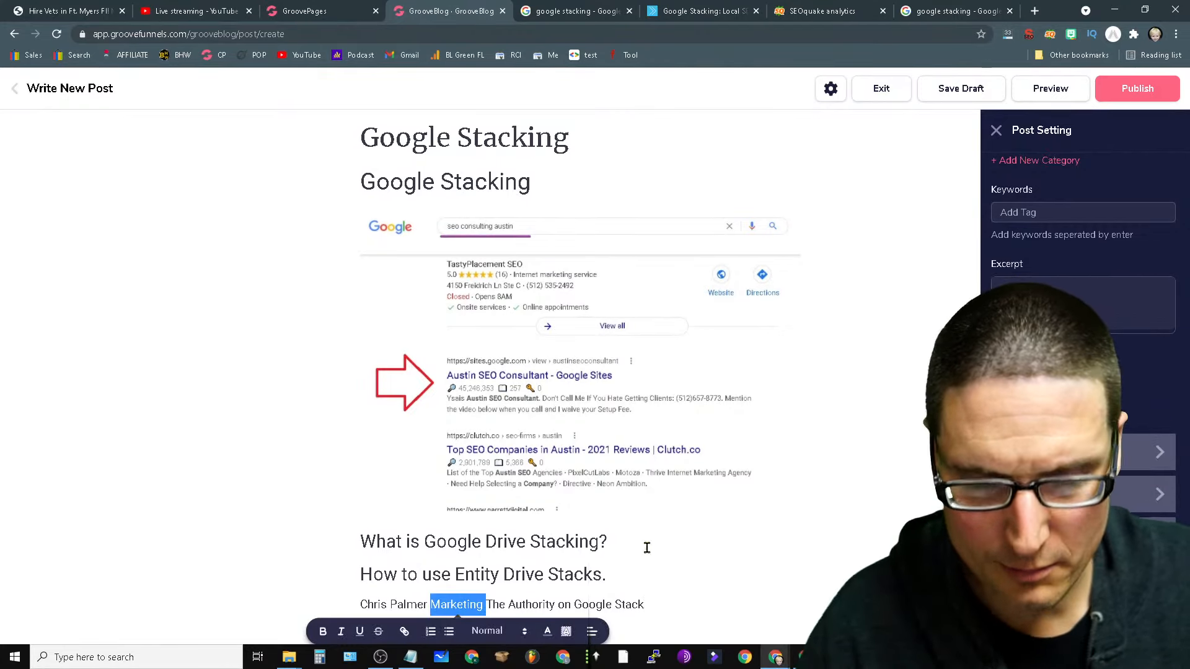
click(955, 11)
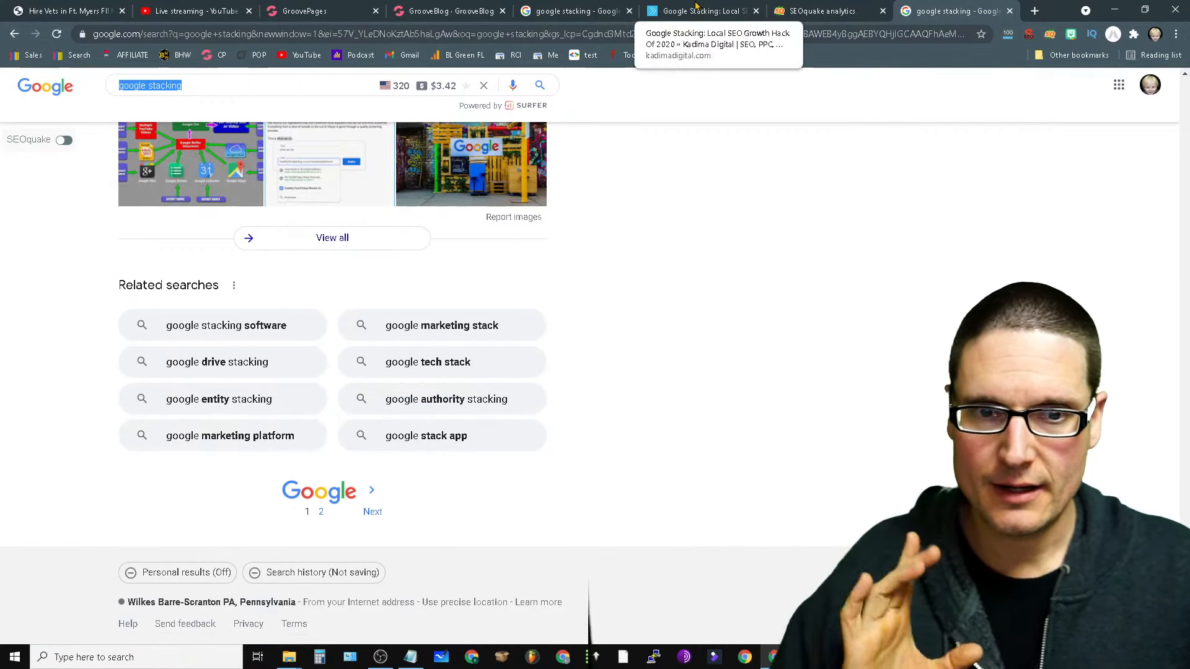
- Open the Kadima Digital 'Google Stacking: Local SEO' article and show its SEOquake summary
click(655, 10)
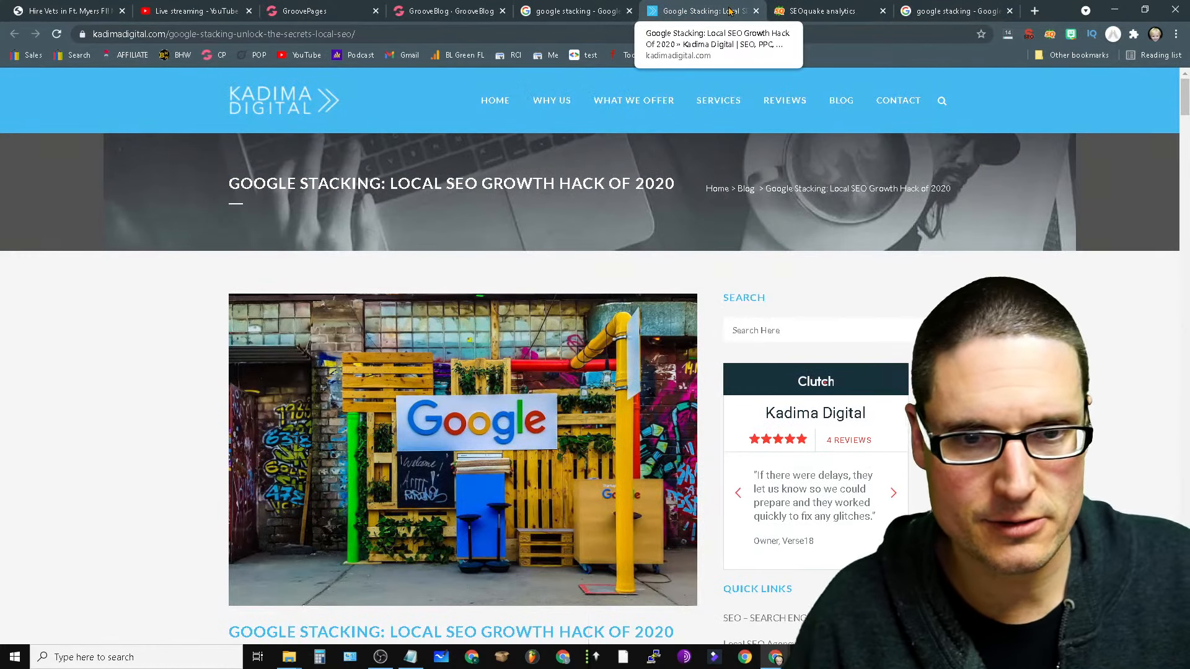
click(1029, 34)
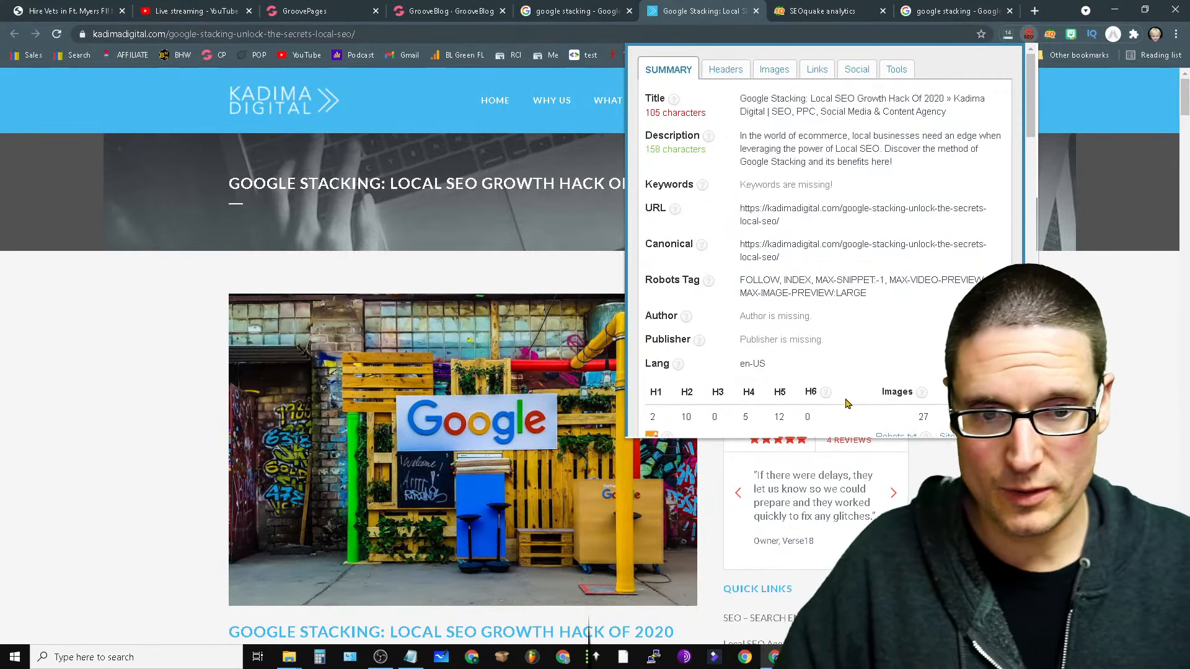
- Review the Kadima article's H1/H2 list in SEOquake's Headers tab, e.g. 'What is Google Stacking?'
drag(825, 419, 682, 268)
scroll(688, 266, up, 3)
click(724, 70)
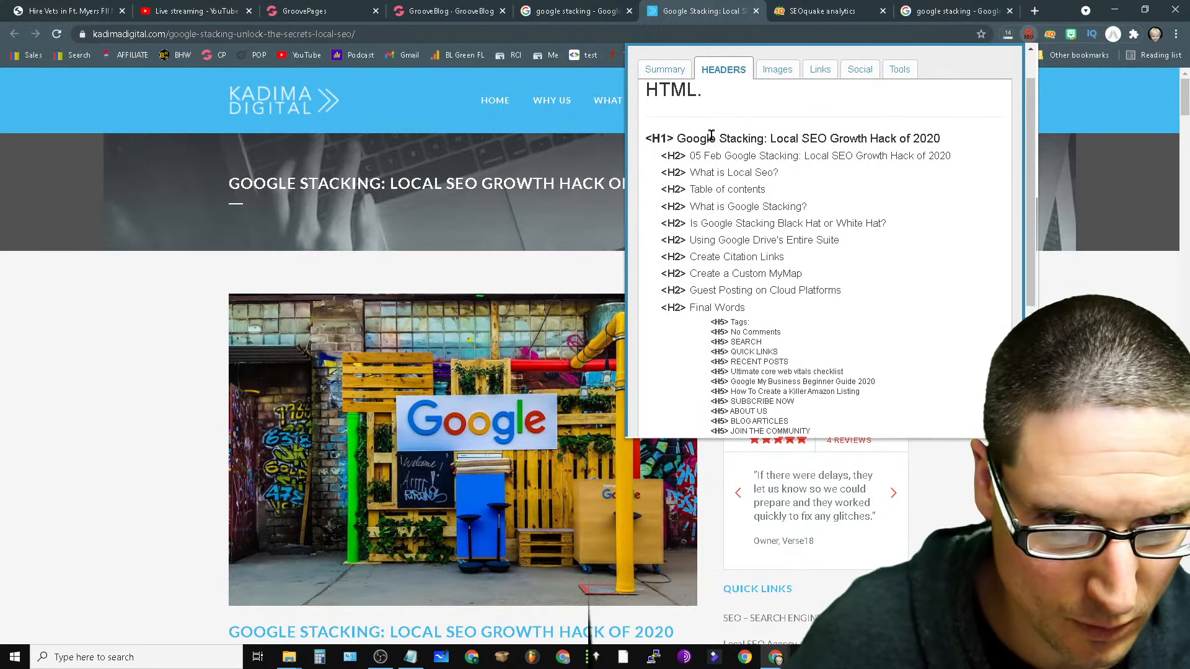
drag(709, 137, 830, 140)
drag(715, 155, 831, 172)
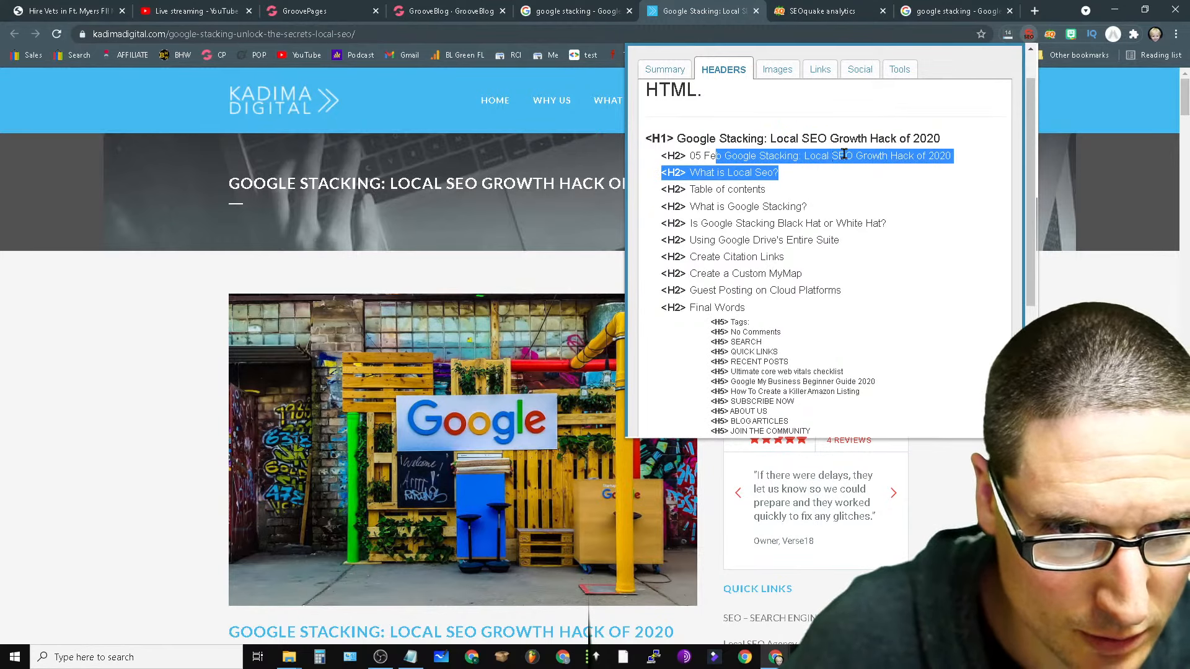
click(805, 159)
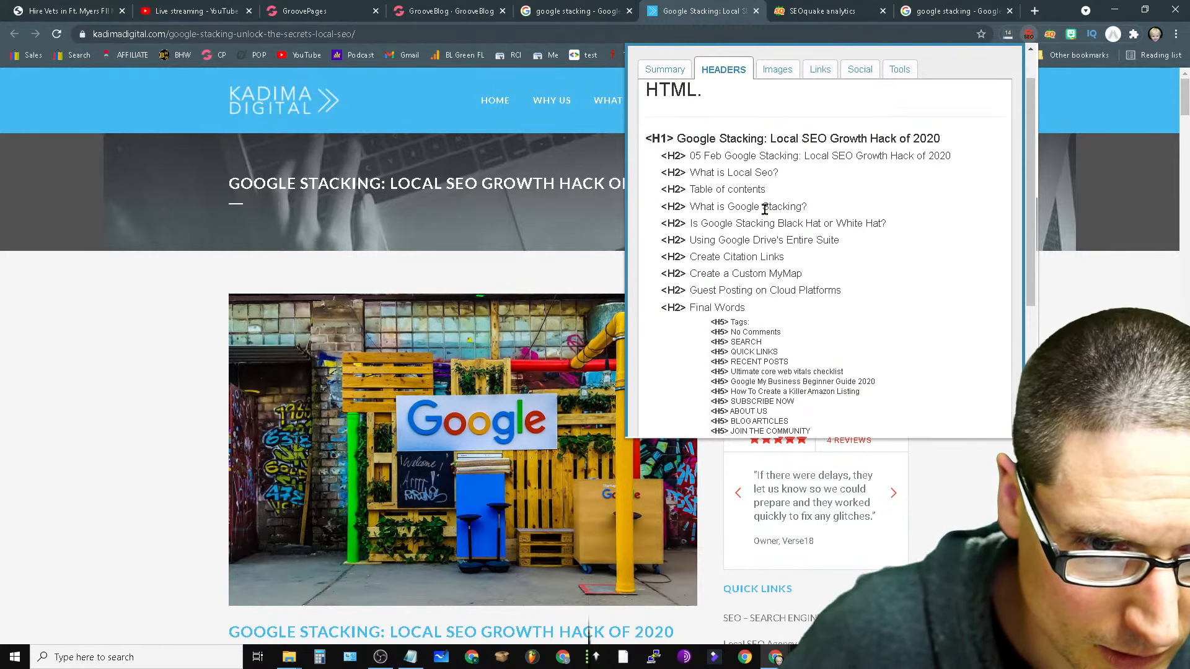
drag(734, 207, 821, 215)
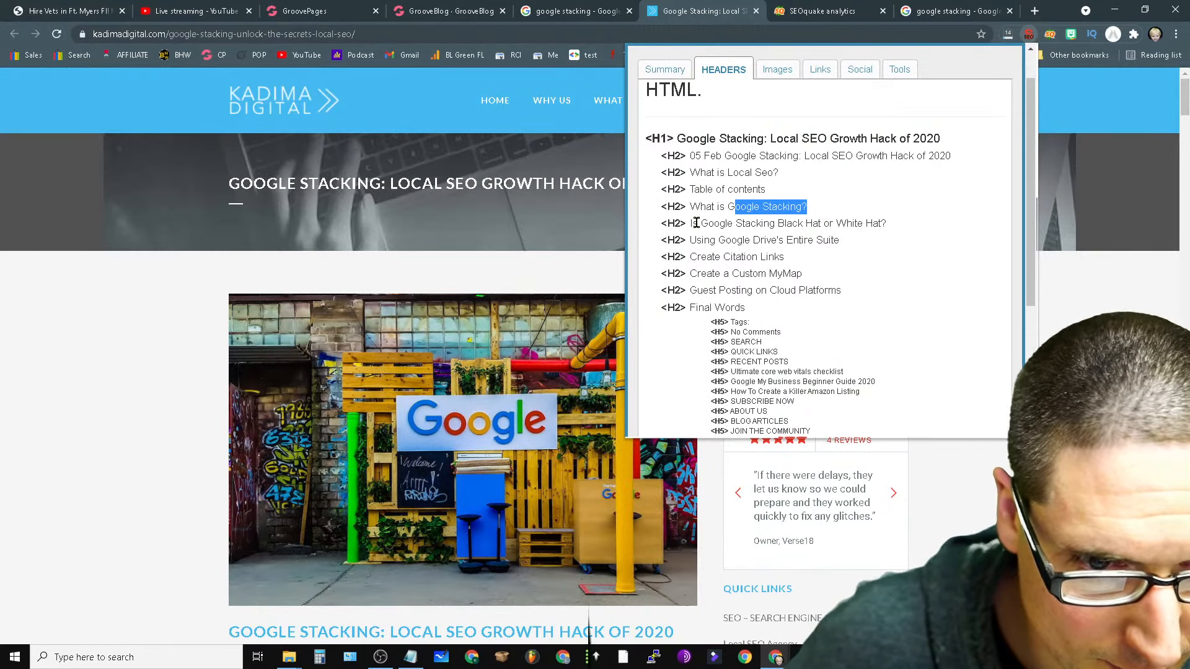
drag(695, 223, 820, 243)
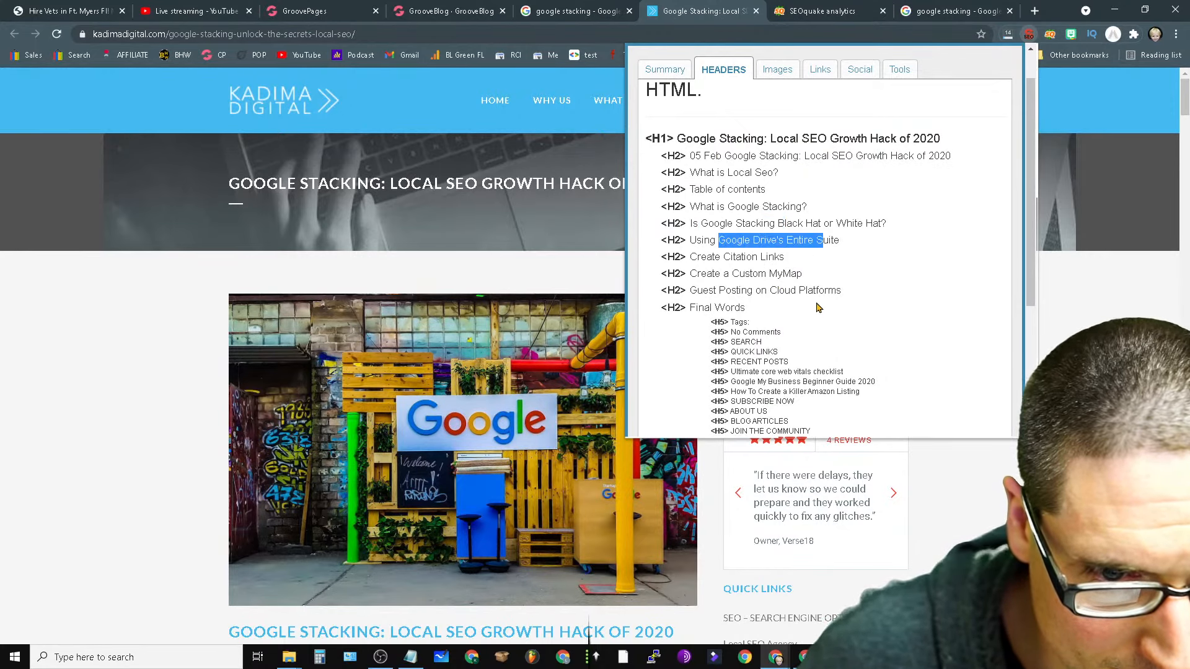
scroll(822, 339, down, 3)
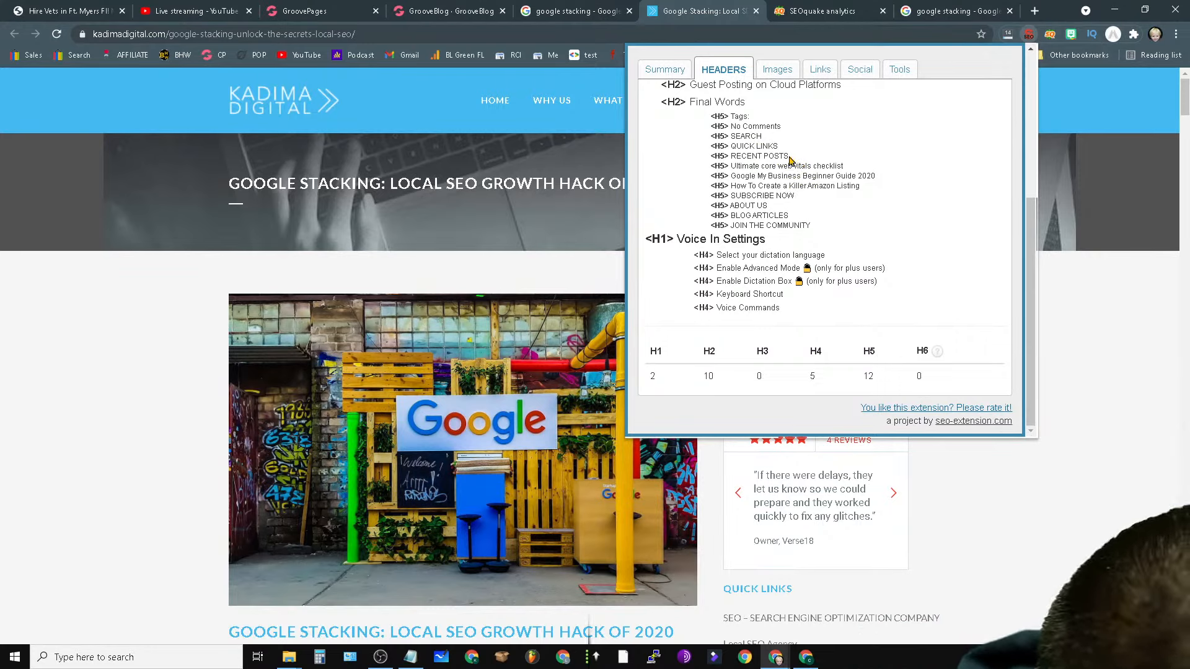
scroll(762, 176, up, 4)
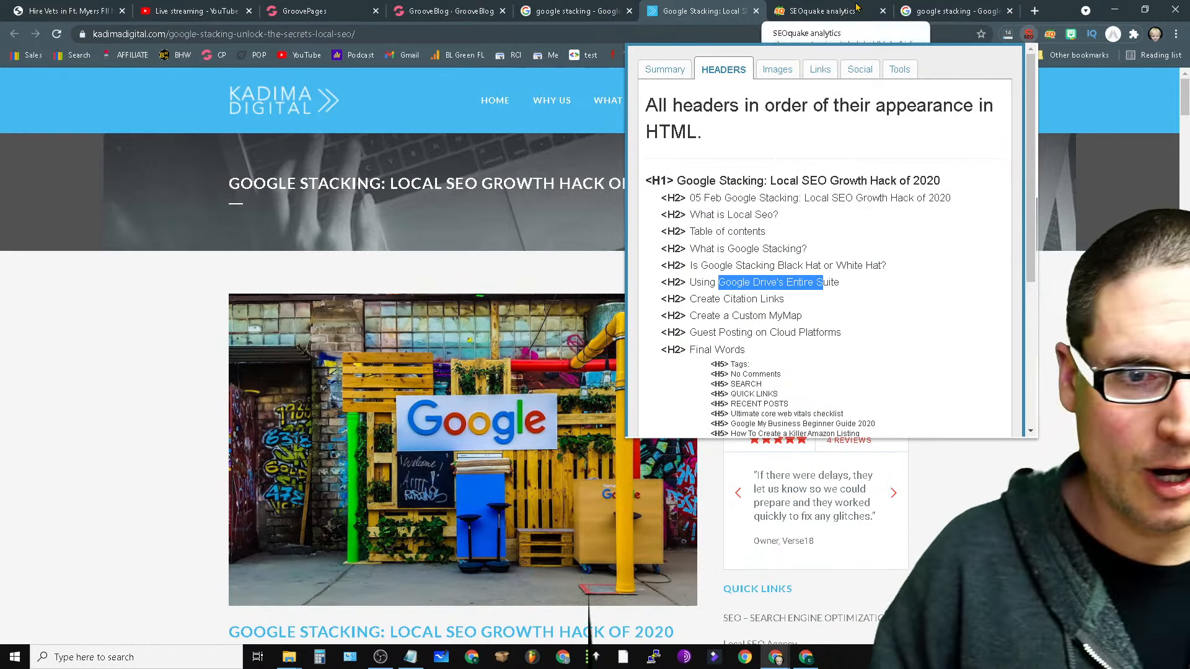
click(431, 7)
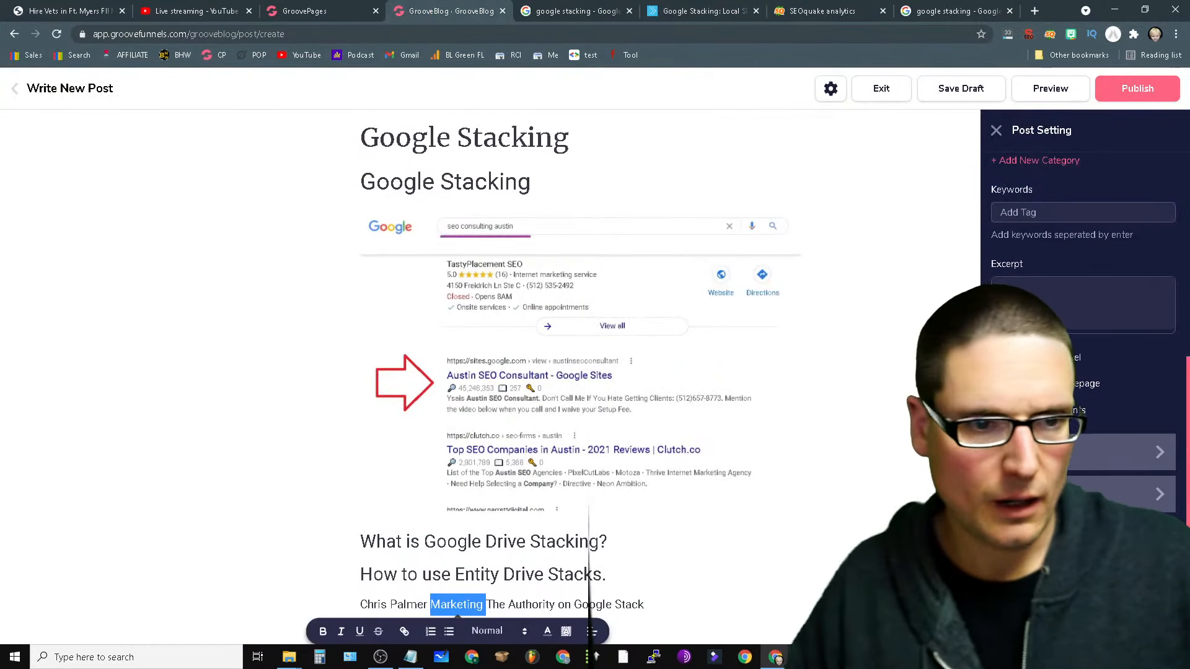
- Check the styles of the post title, Google Stacking heading and subheadings by selecting them
click(682, 593)
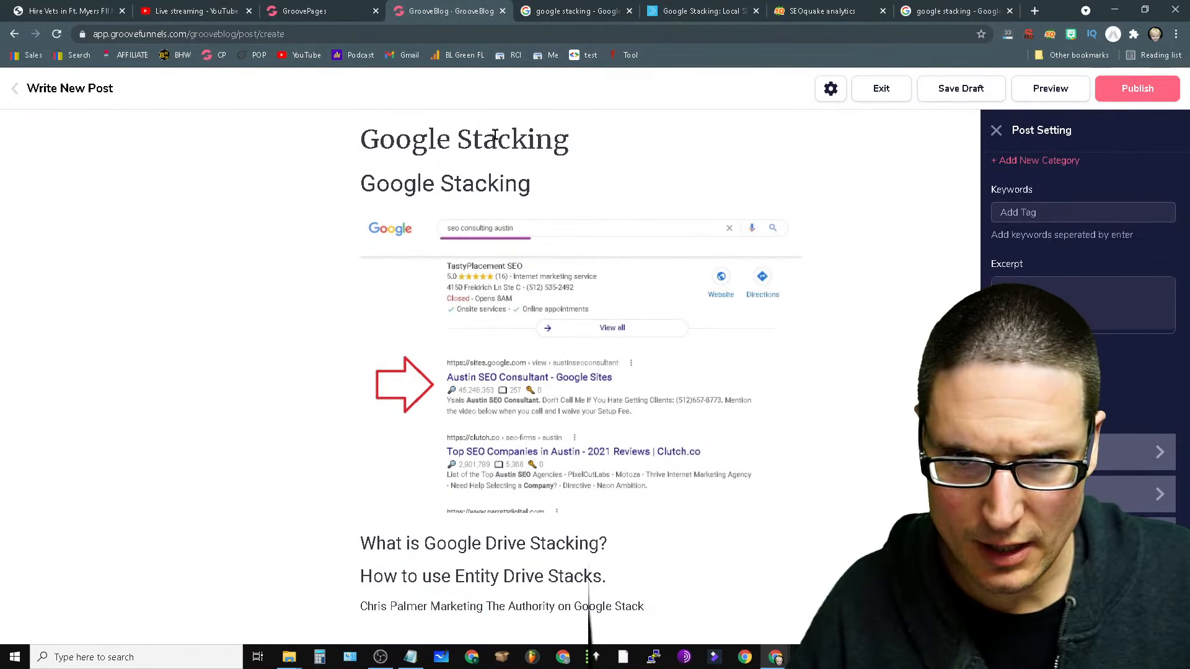
drag(624, 136, 242, 177)
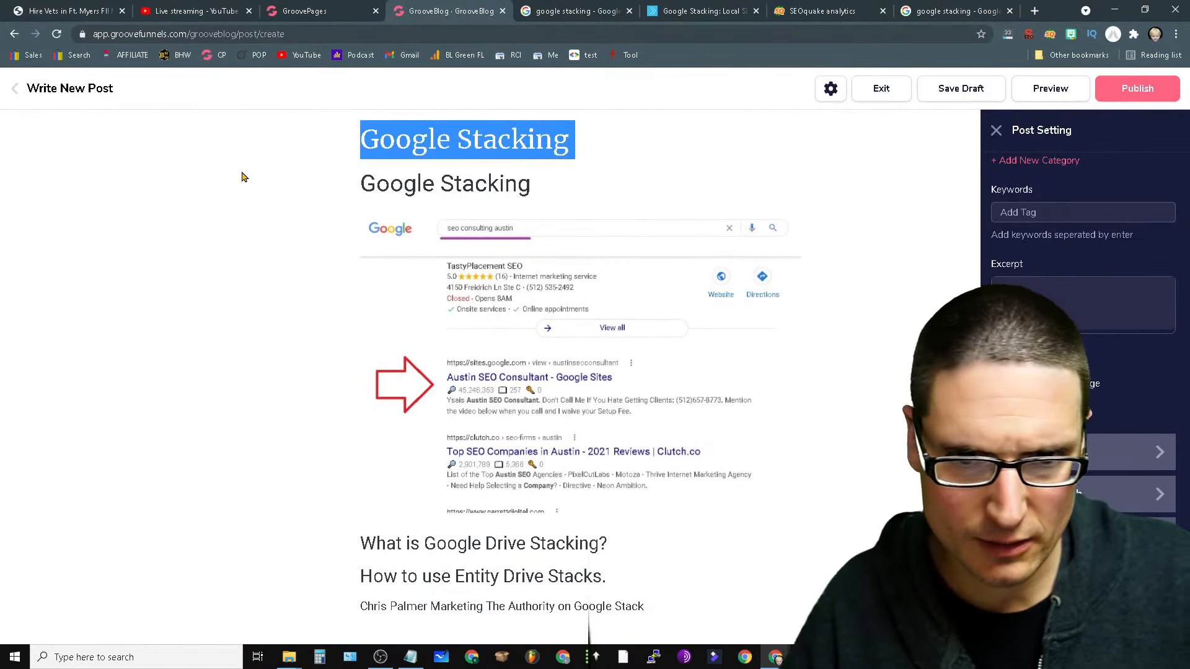
click(503, 185)
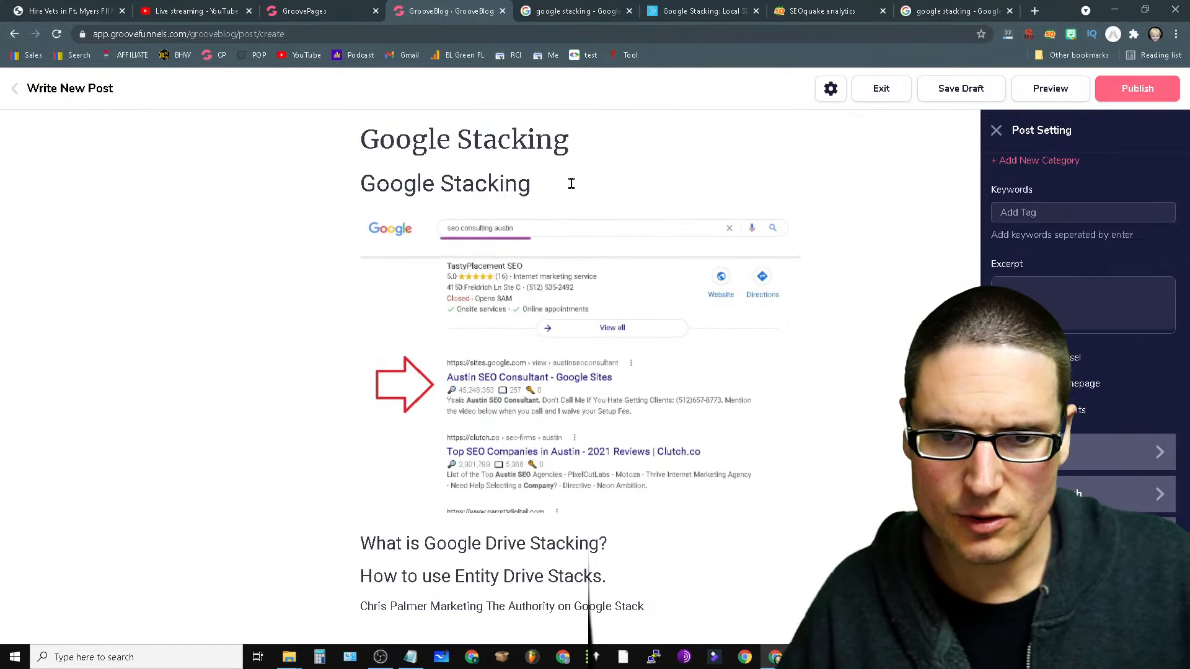
drag(580, 188, 317, 173)
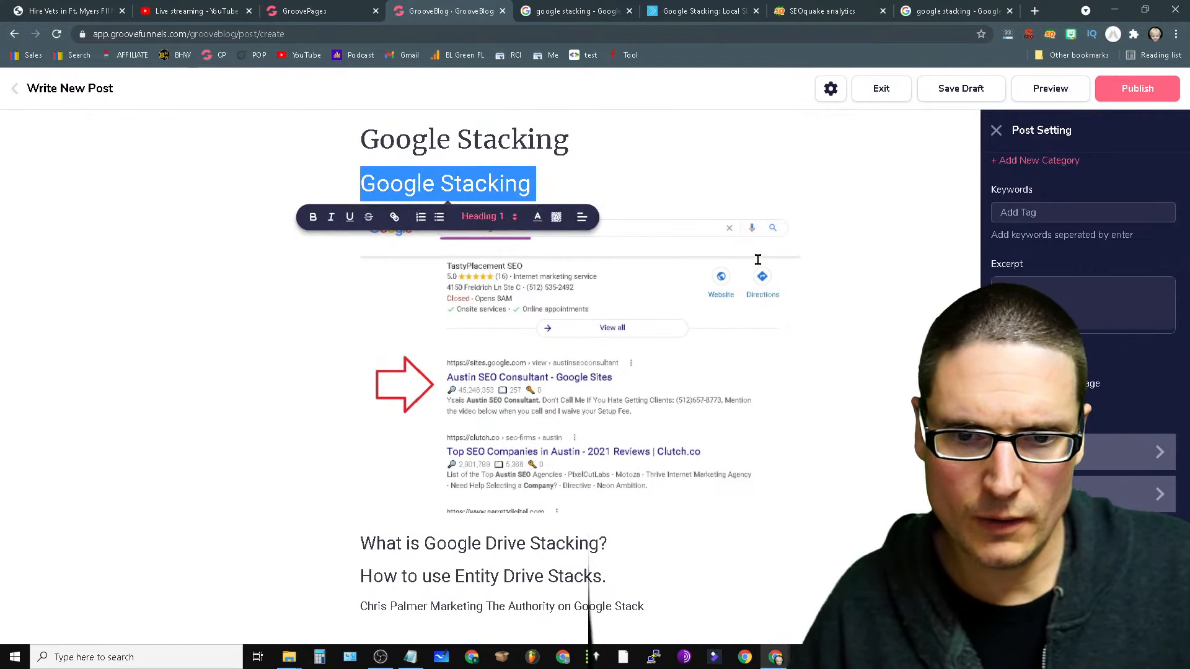
shift+click(619, 543)
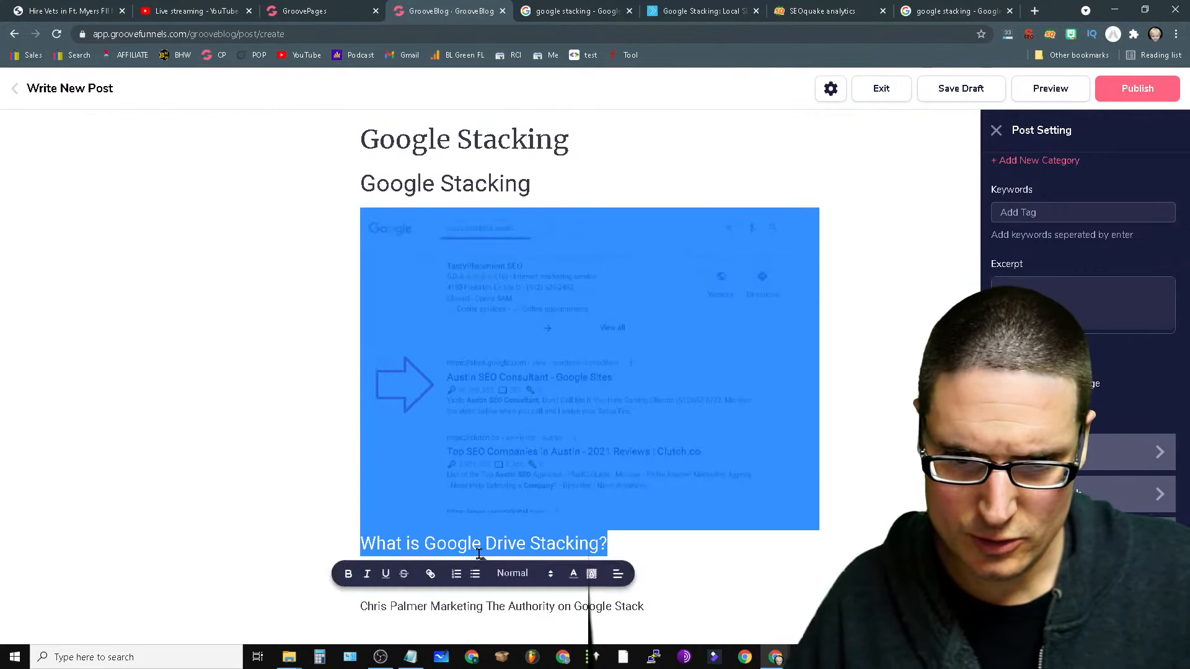
click(753, 588)
drag(661, 584, 384, 576)
click(719, 600)
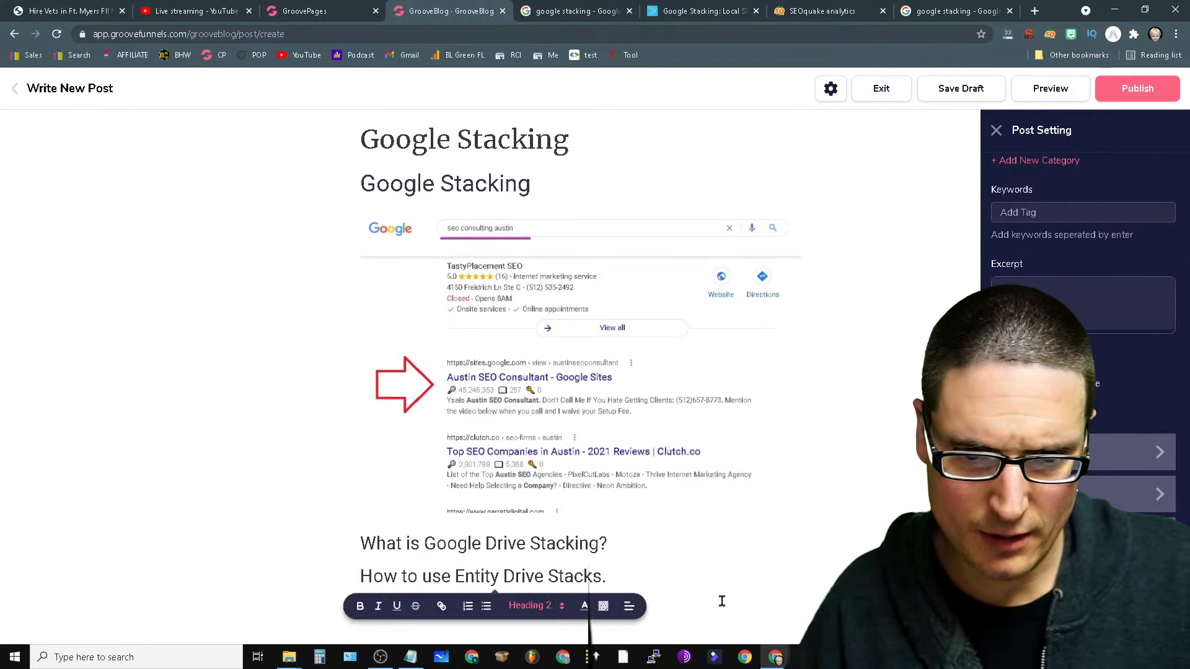
drag(736, 605, 428, 606)
click(805, 584)
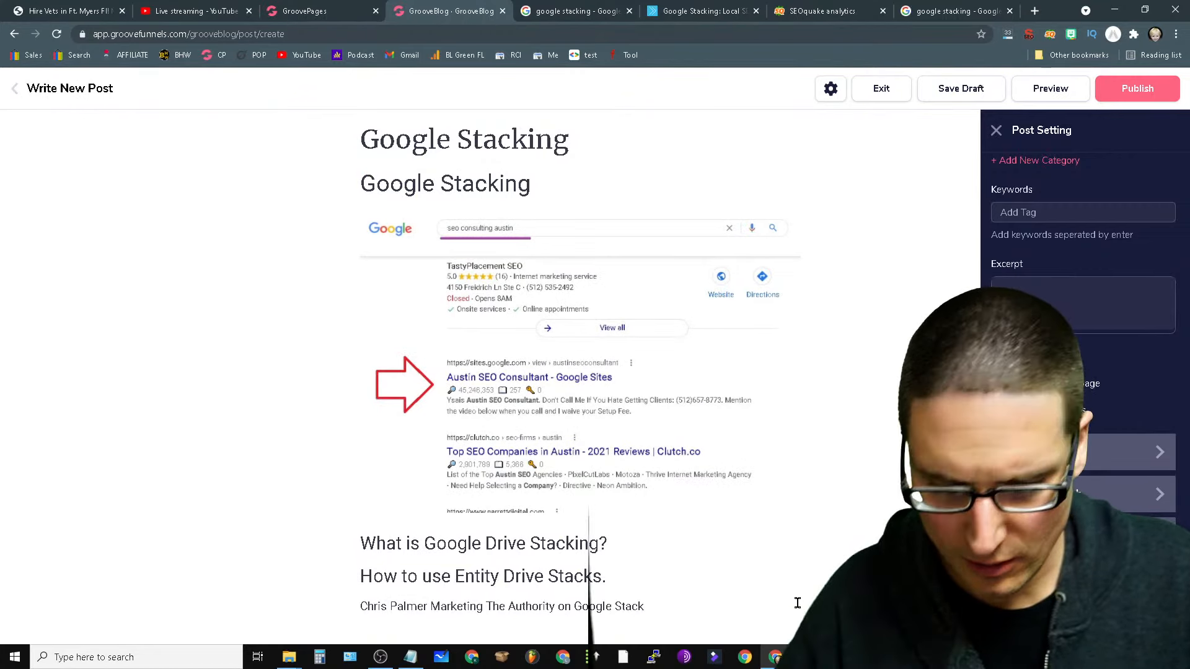
- Format the author tagline as Heading 3, after first trying Heading 2
drag(672, 608, 369, 608)
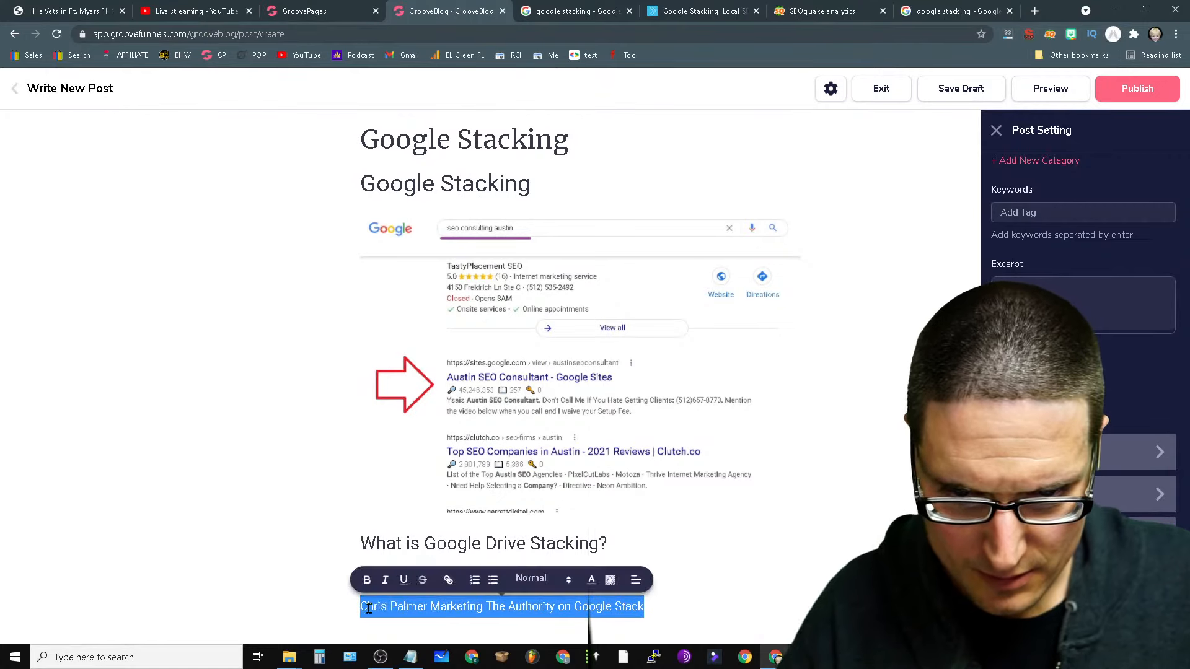
click(569, 581)
scroll(651, 447, down, 3)
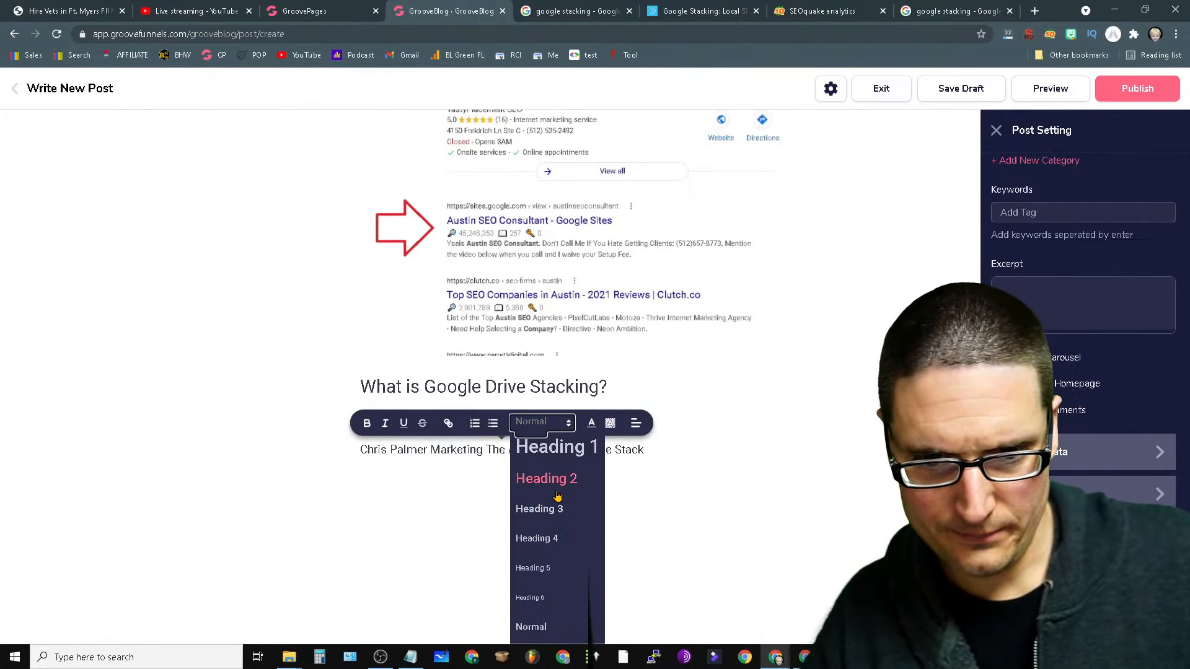
click(557, 496)
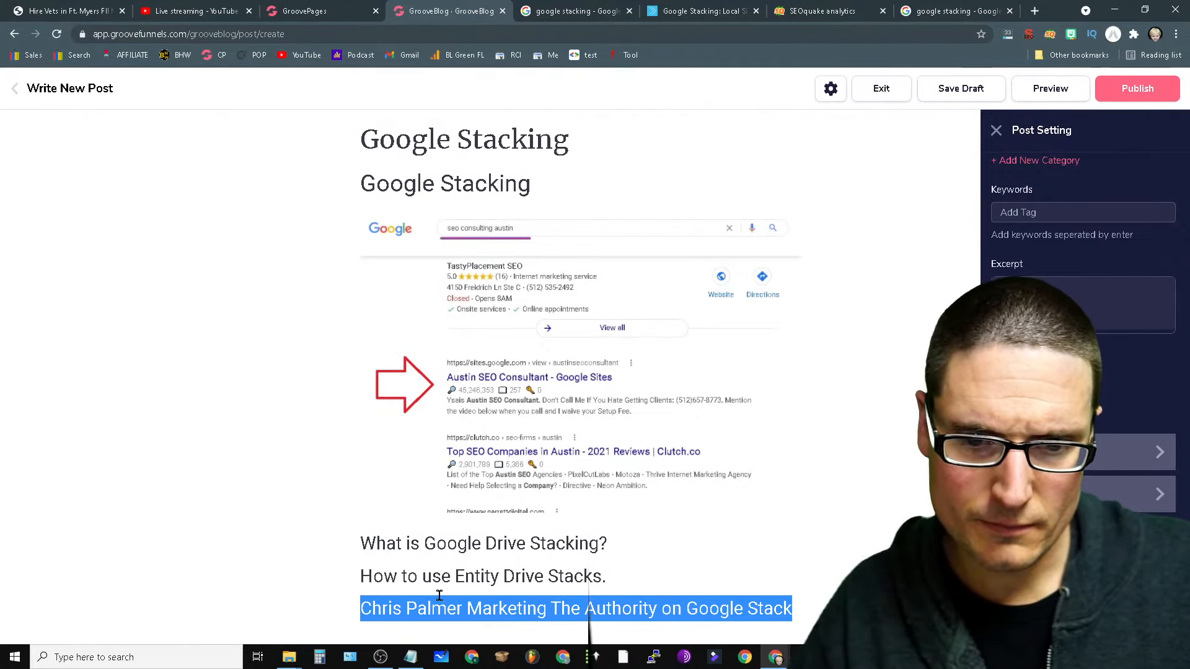
click(751, 607)
triple_click(751, 607)
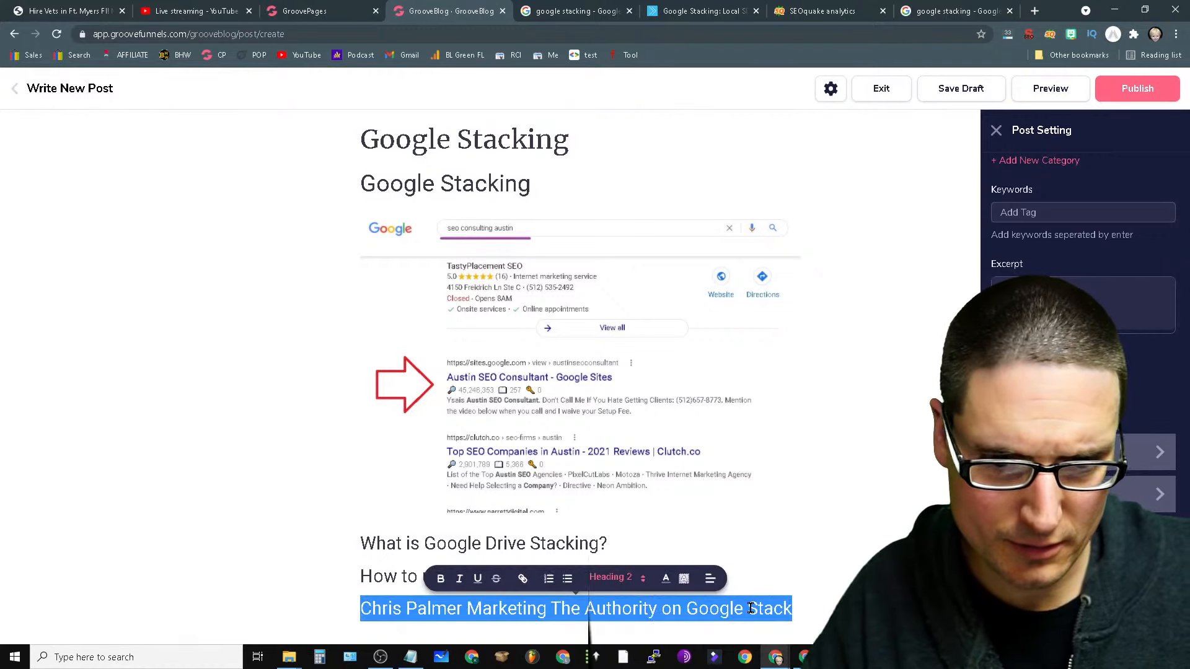
click(629, 577)
scroll(619, 533, down, 3)
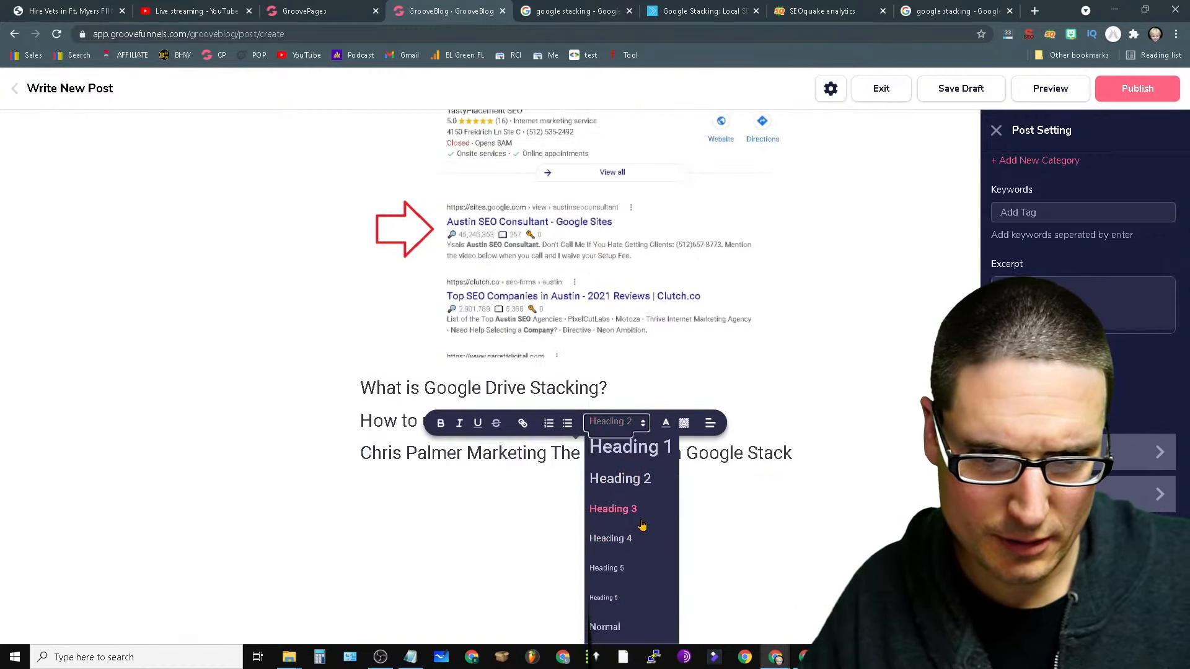
click(612, 510)
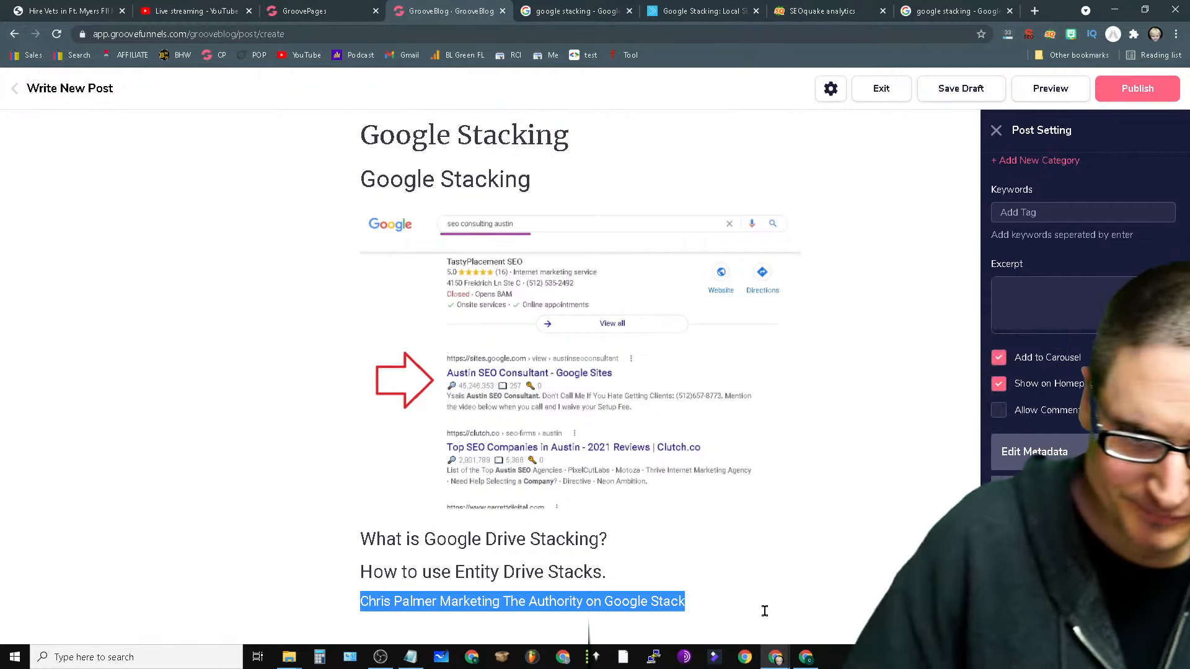
click(762, 607)
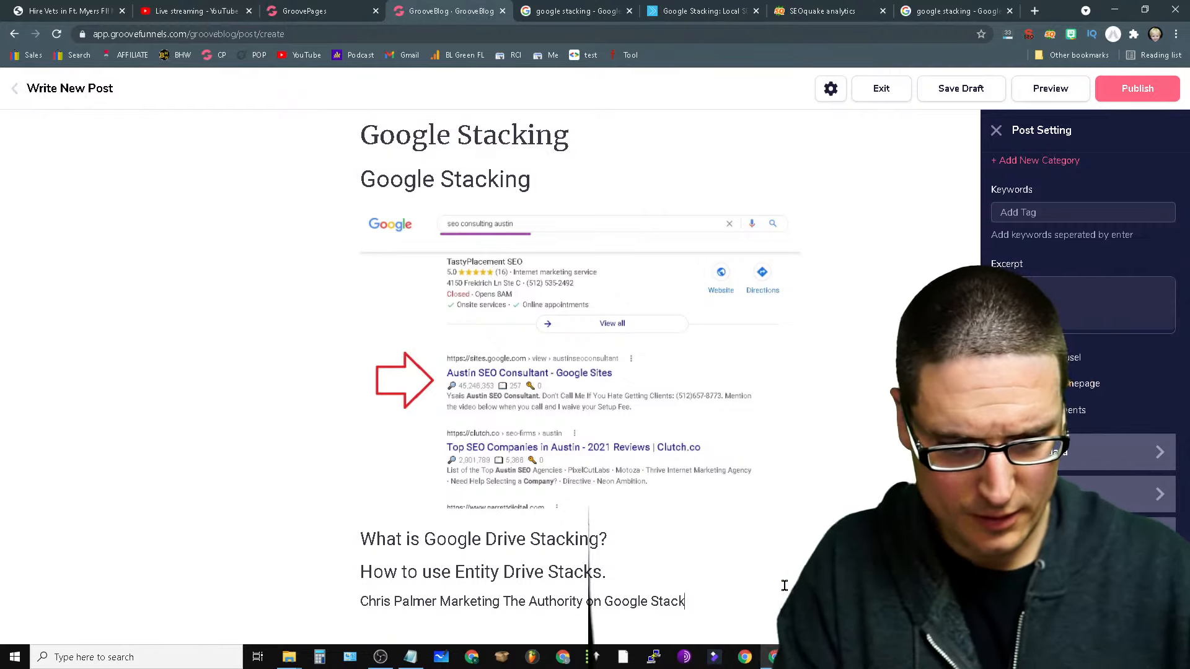
- Type 'When to use a Google Stack?' on a new line below the tagline and style it Heading 3
key(Return)
text(When)
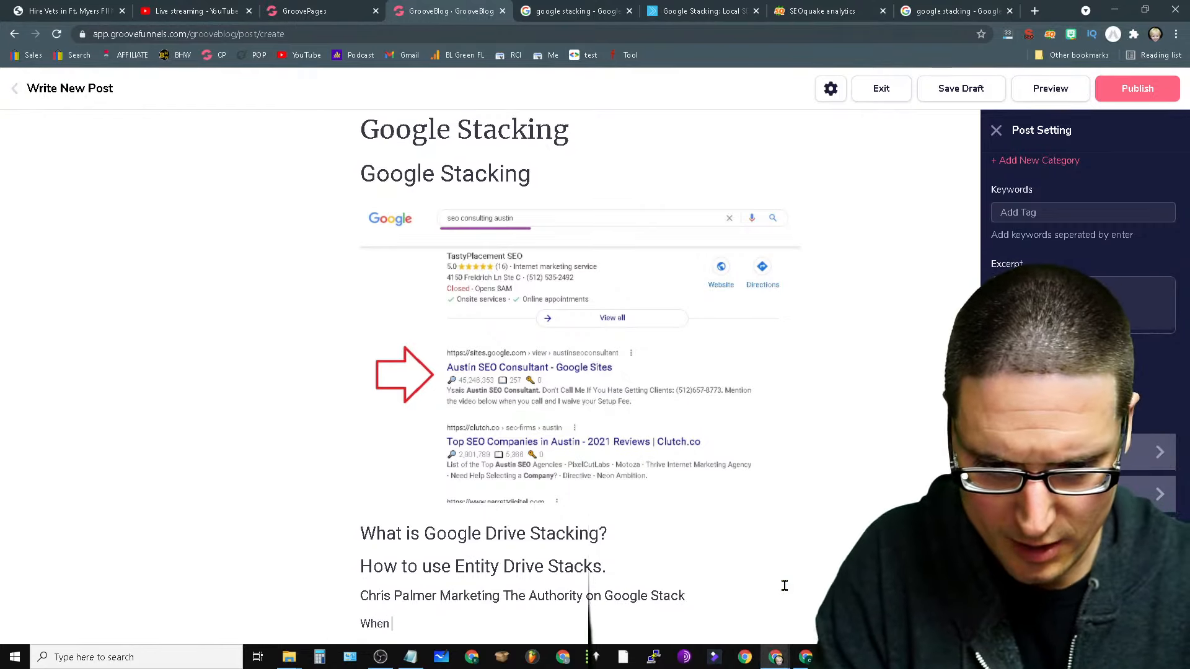
text( to use a Google)
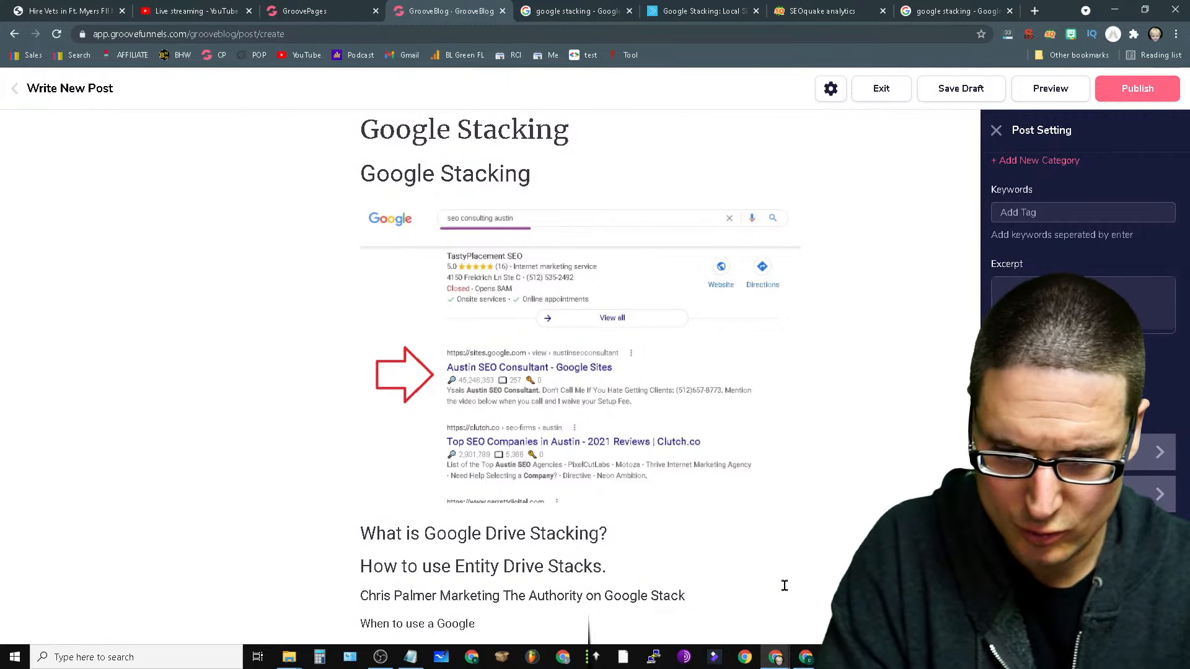
text( Stack?)
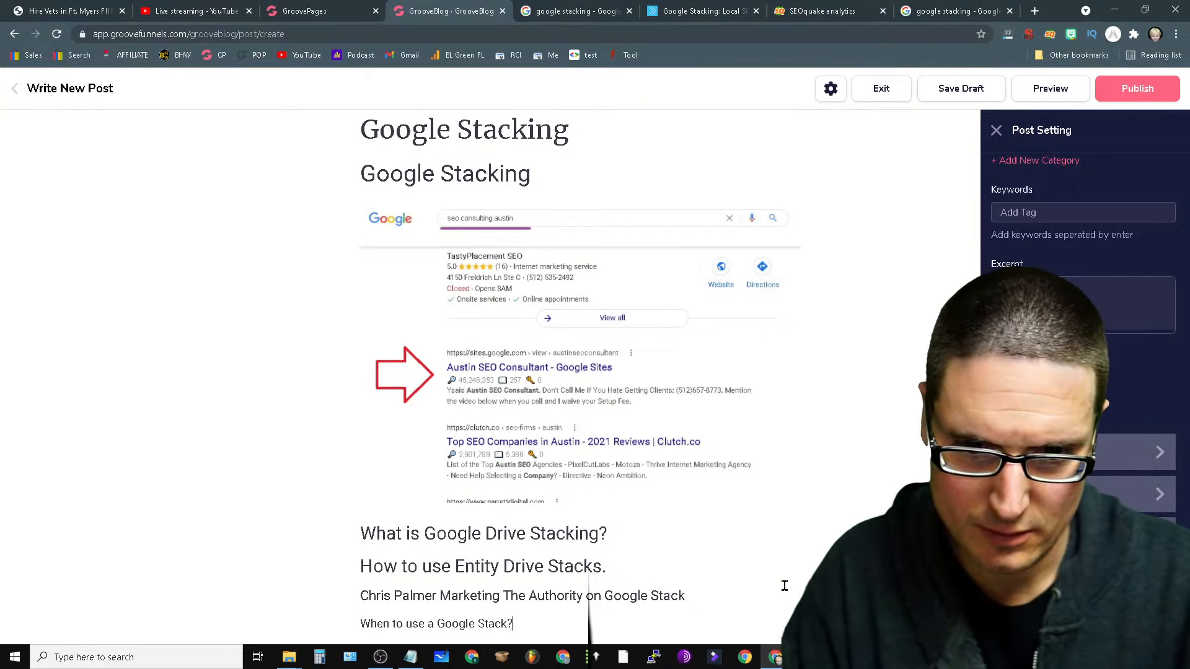
key(Return)
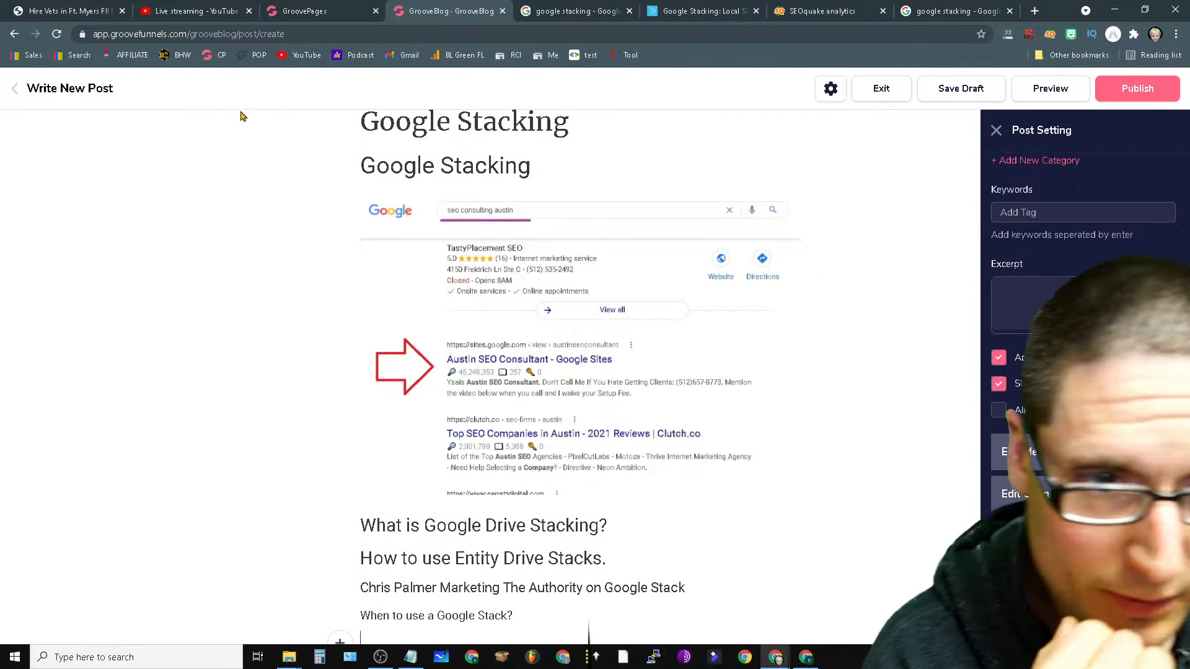
scroll(346, 552, down, 1)
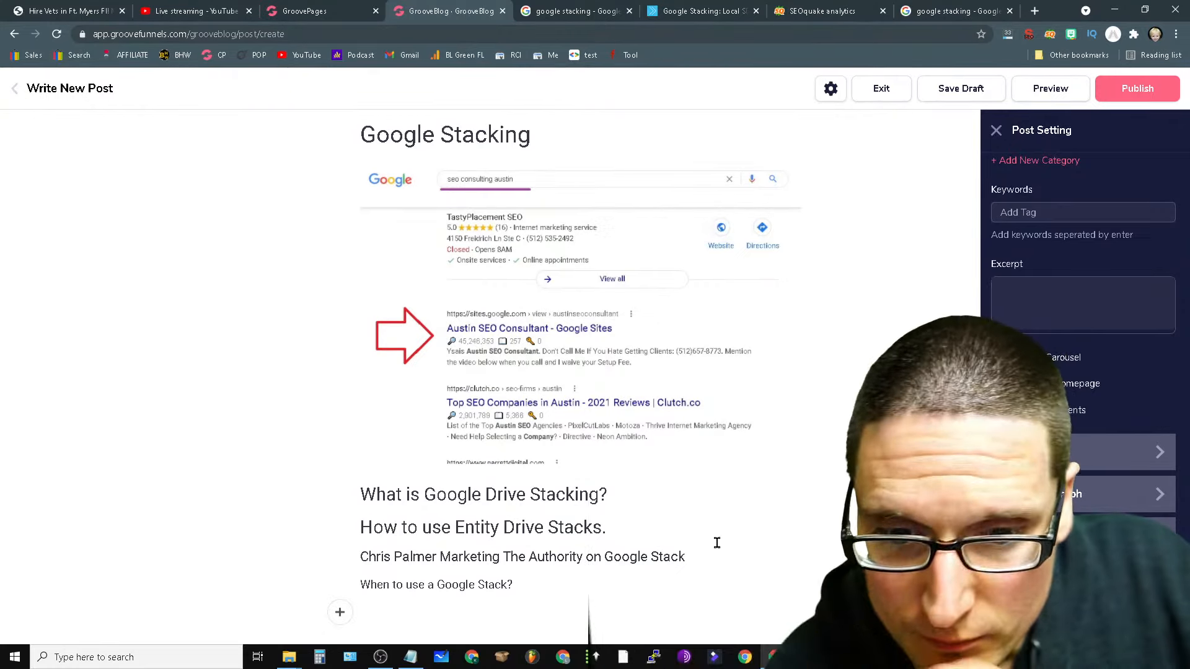
drag(543, 582, 335, 594)
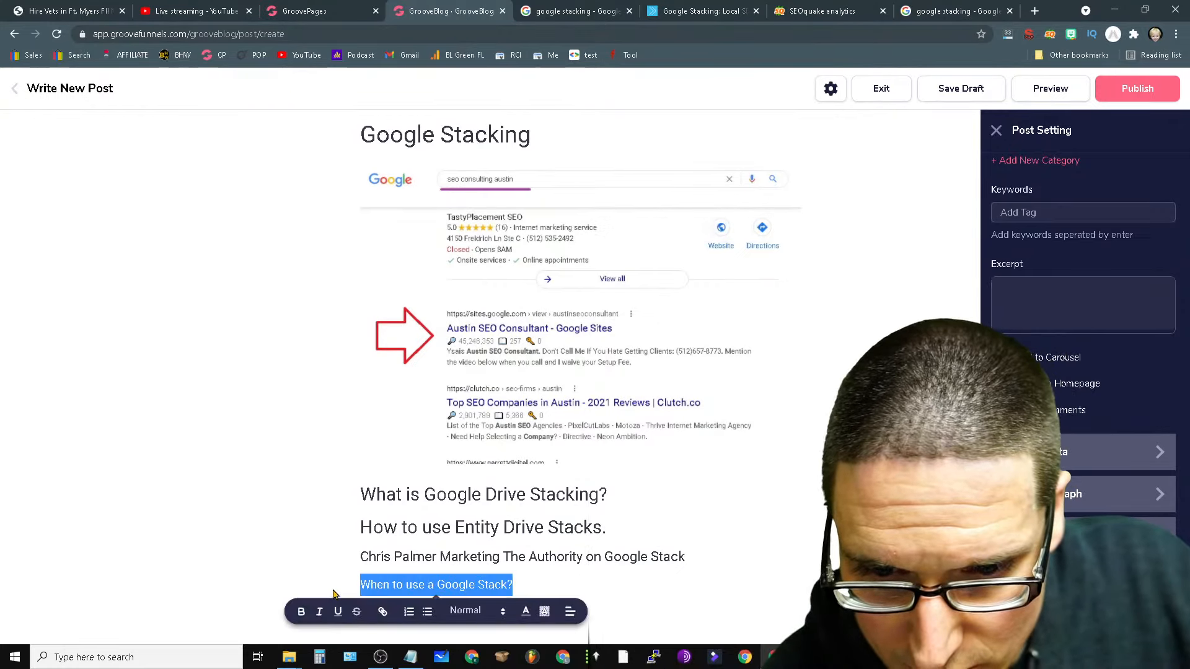
click(502, 614)
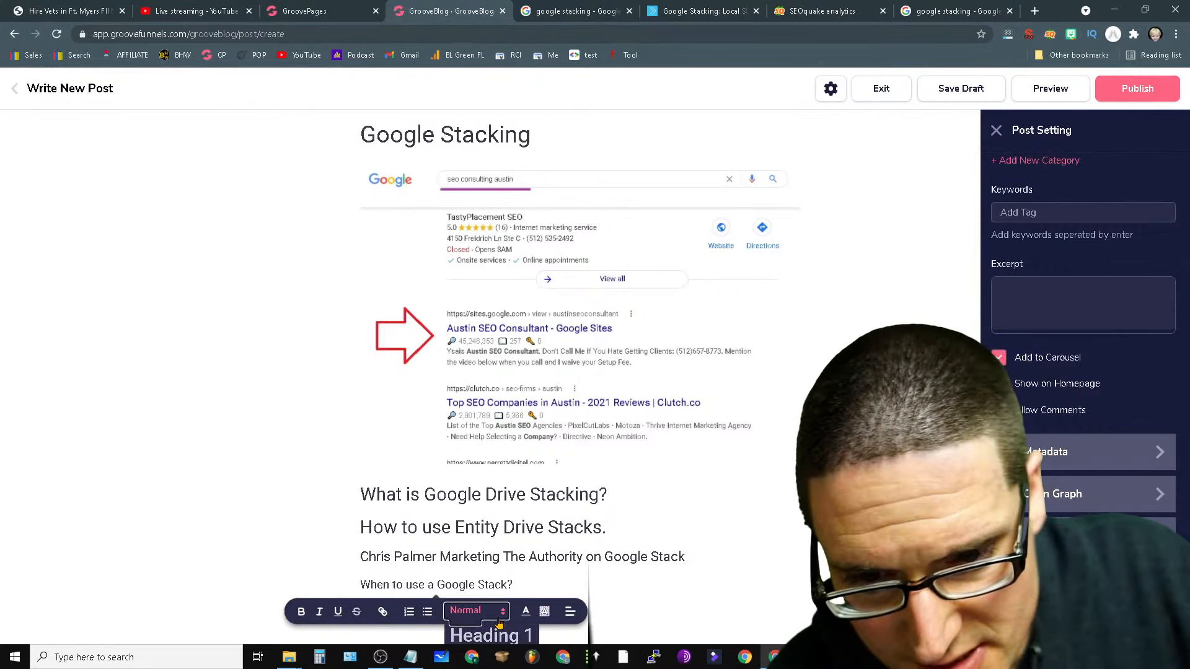
scroll(694, 607, down, 3)
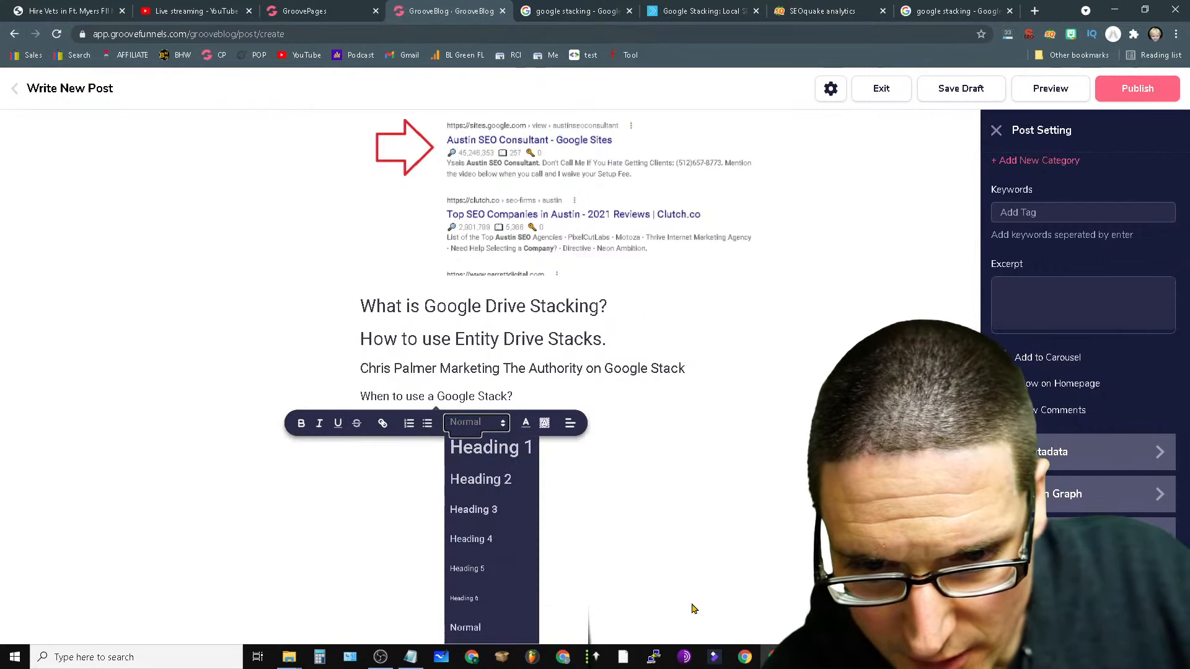
click(491, 511)
click(576, 579)
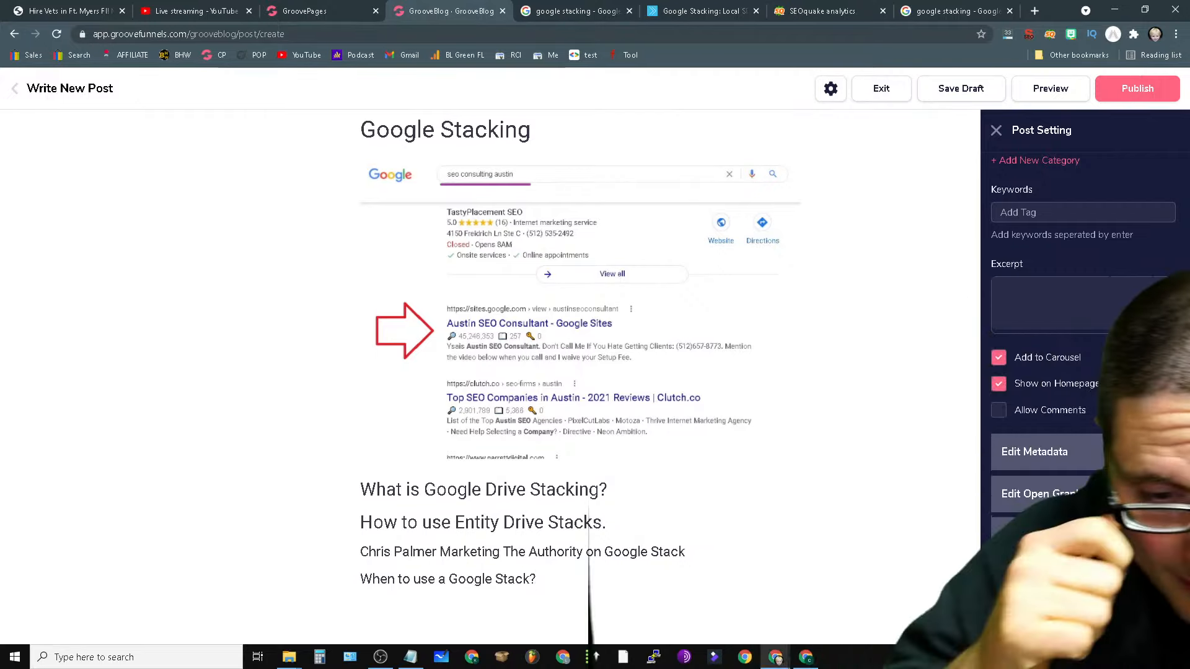
- Start a 'Do Google Drive' line and reword the heading to 'When to use Google Stacks?'
key(Return)
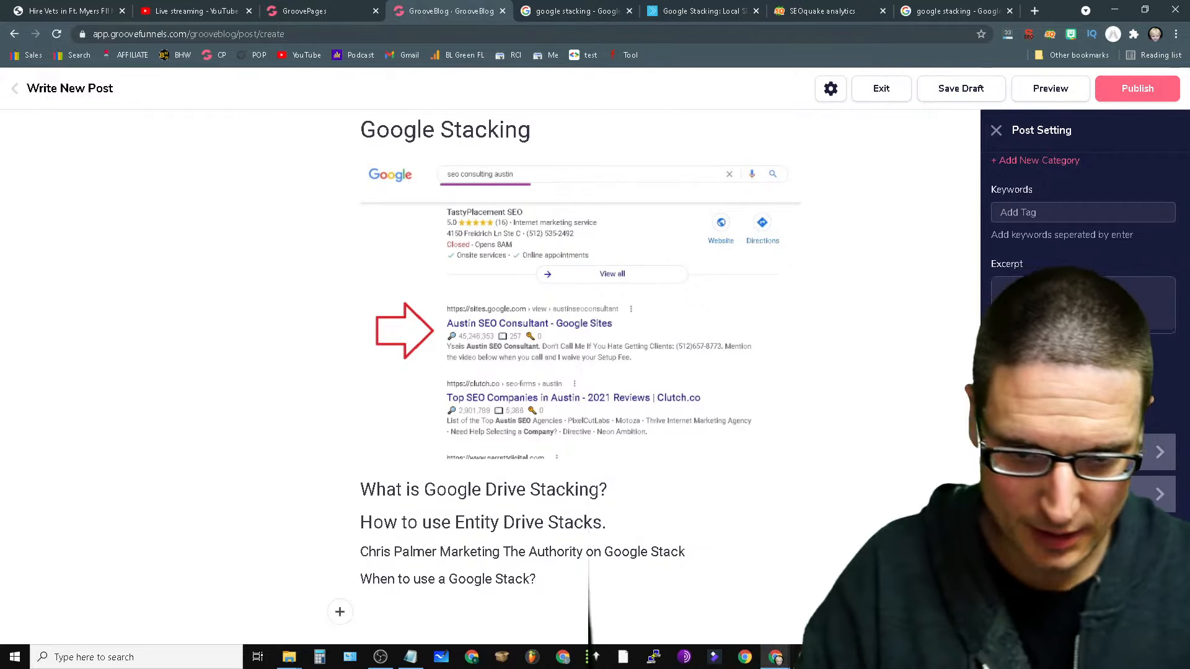
click(339, 612)
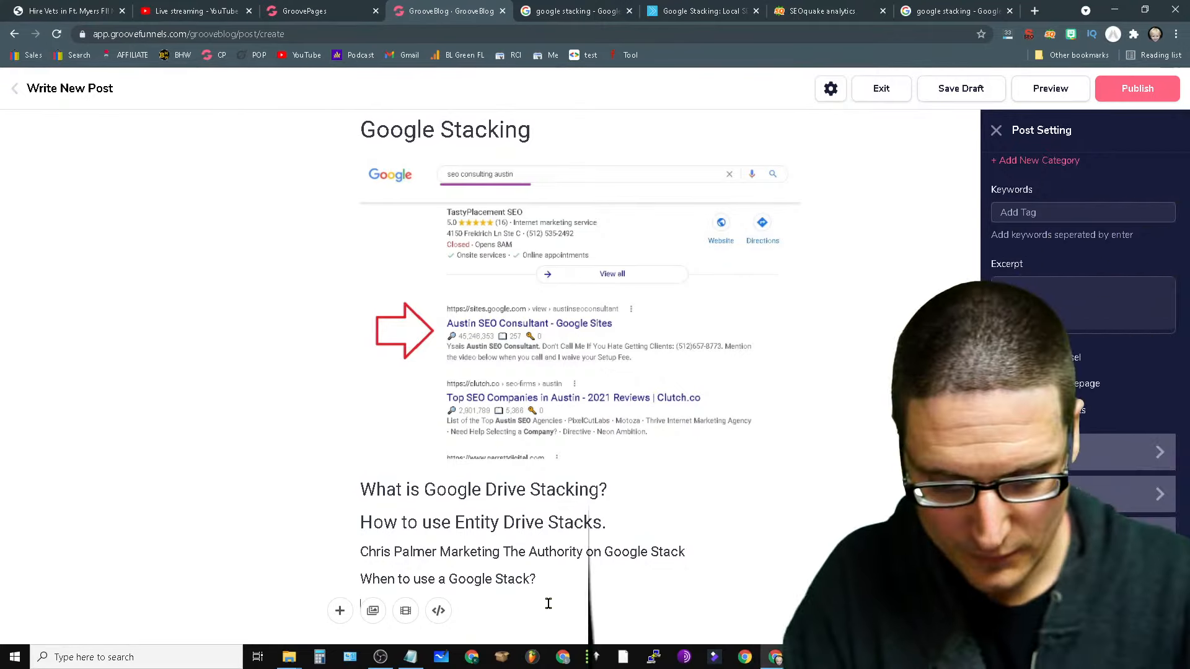
text(Do)
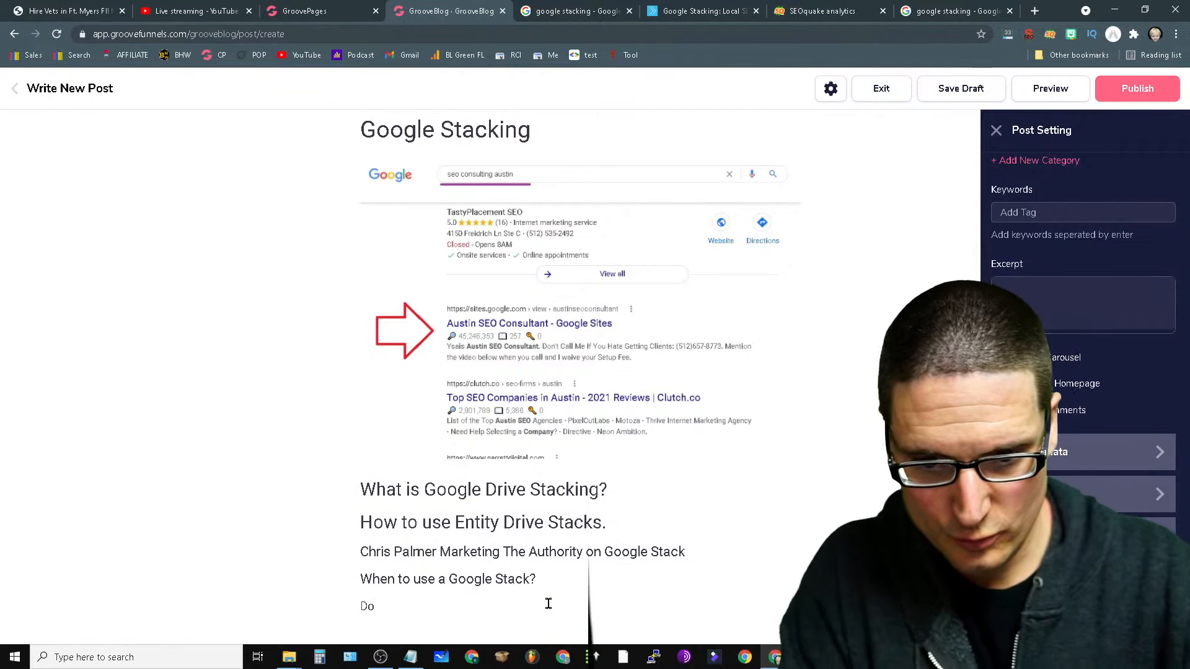
text( Google )
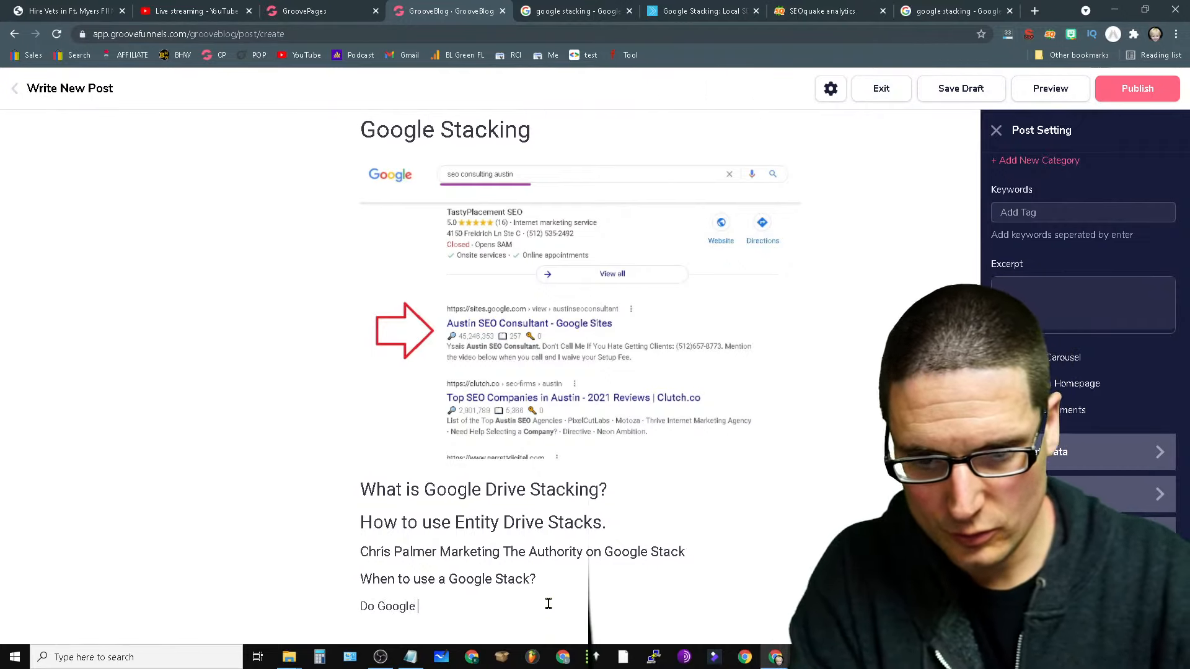
text(Dri)
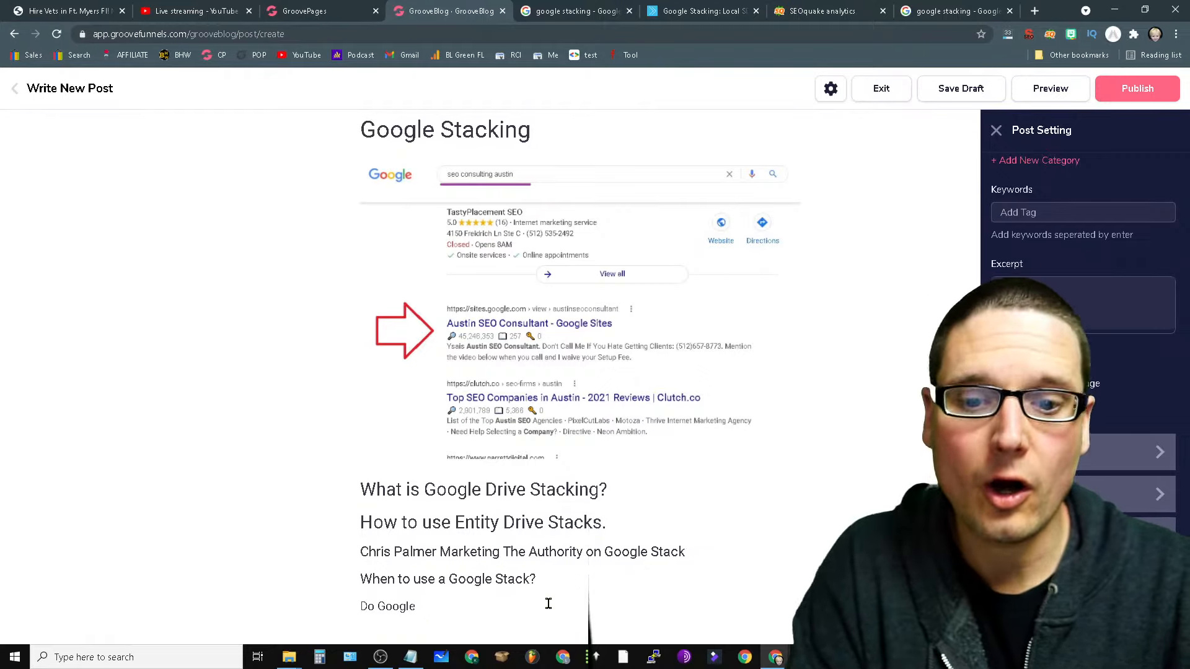
key(BackSpace)
key(BackSpace)
key(BackSpace)
key(BackSpace)
key(BackSpace)
key(BackSpace)
key(BackSpace)
key(BackSpace)
key(BackSpace)
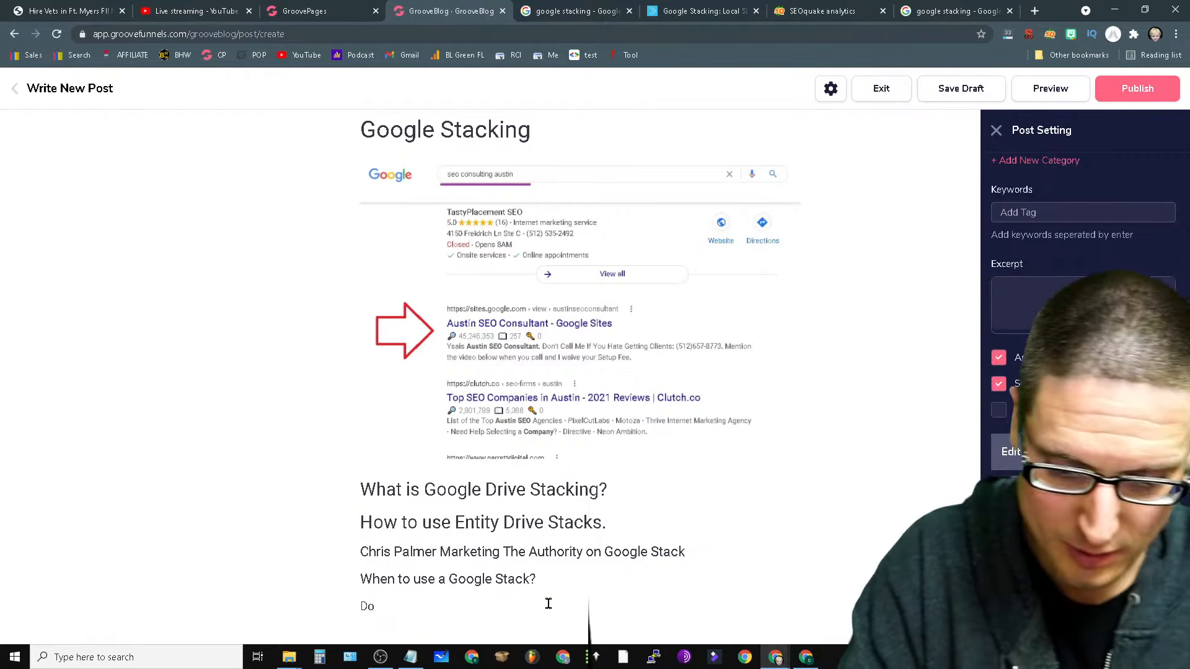
text(Drive Stacks)
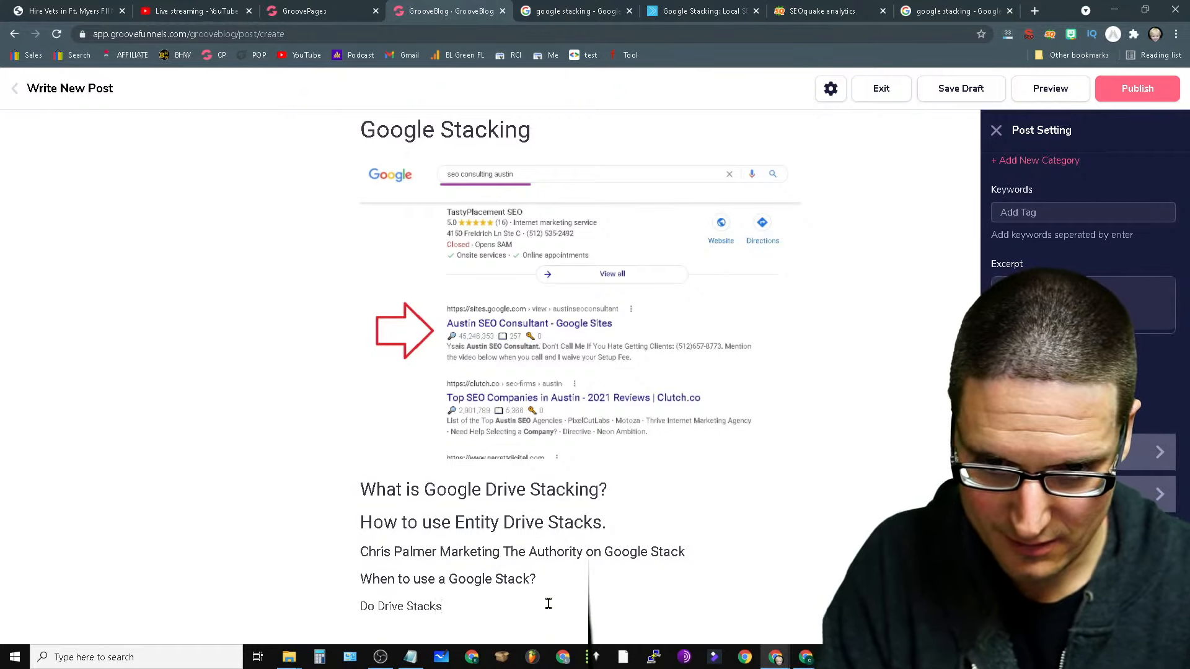
key(BackSpace)
key(BackSpace)
key(BackSpace)
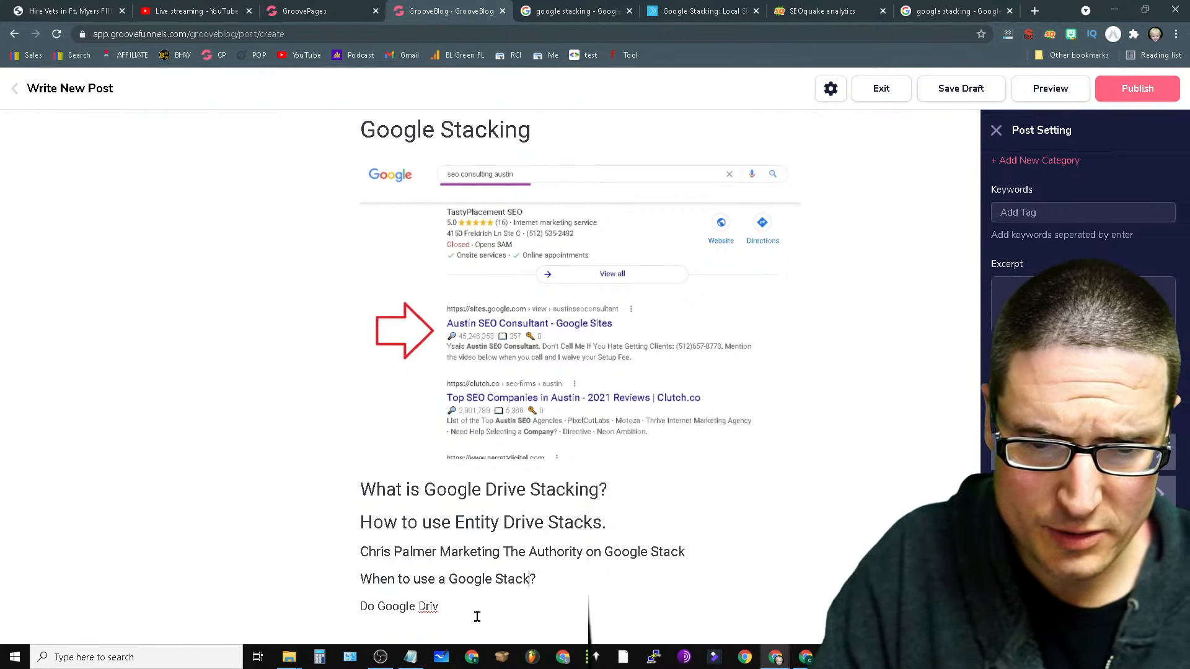
key(BackSpace)
key(BackSpace)
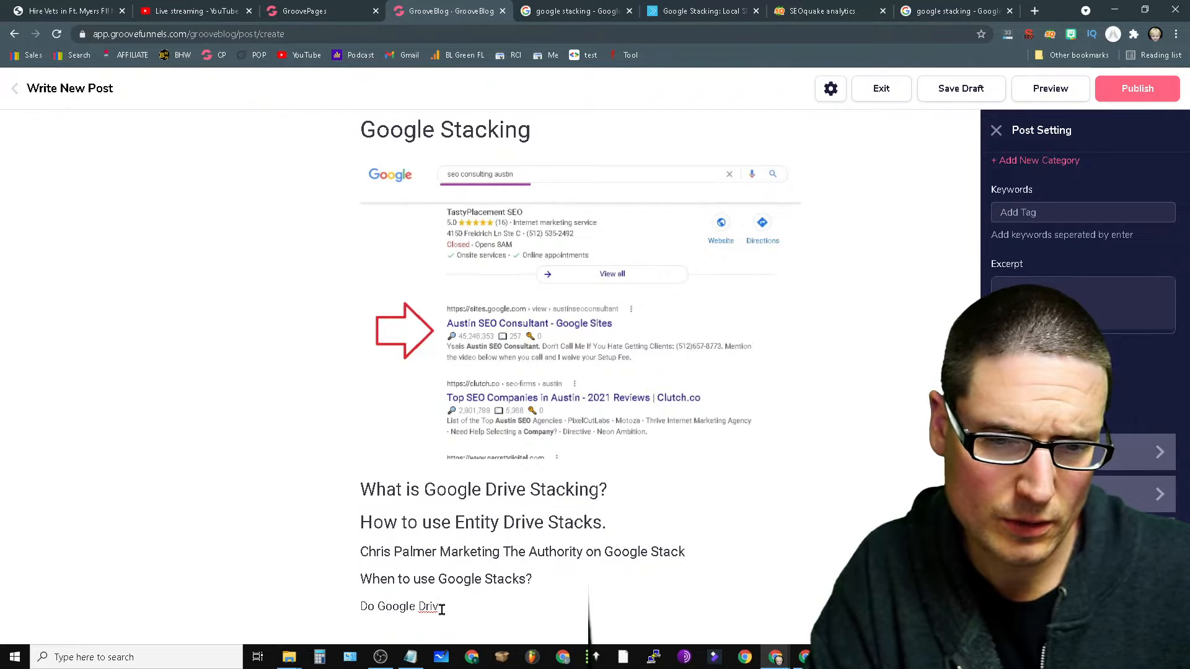
text(e)
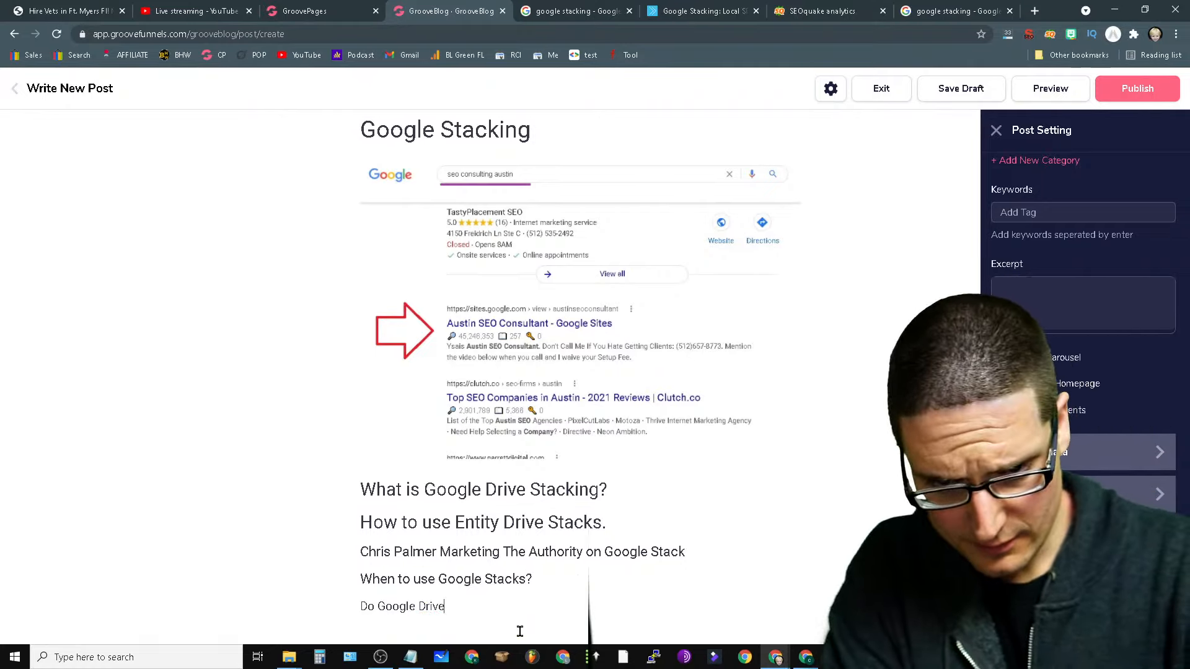
- Retype the last line as 'Does Entity Drive Stacking Work For SEO in 2021'
key(BackSpace)
key(BackSpace)
key(BackSpace)
key(BackSpace)
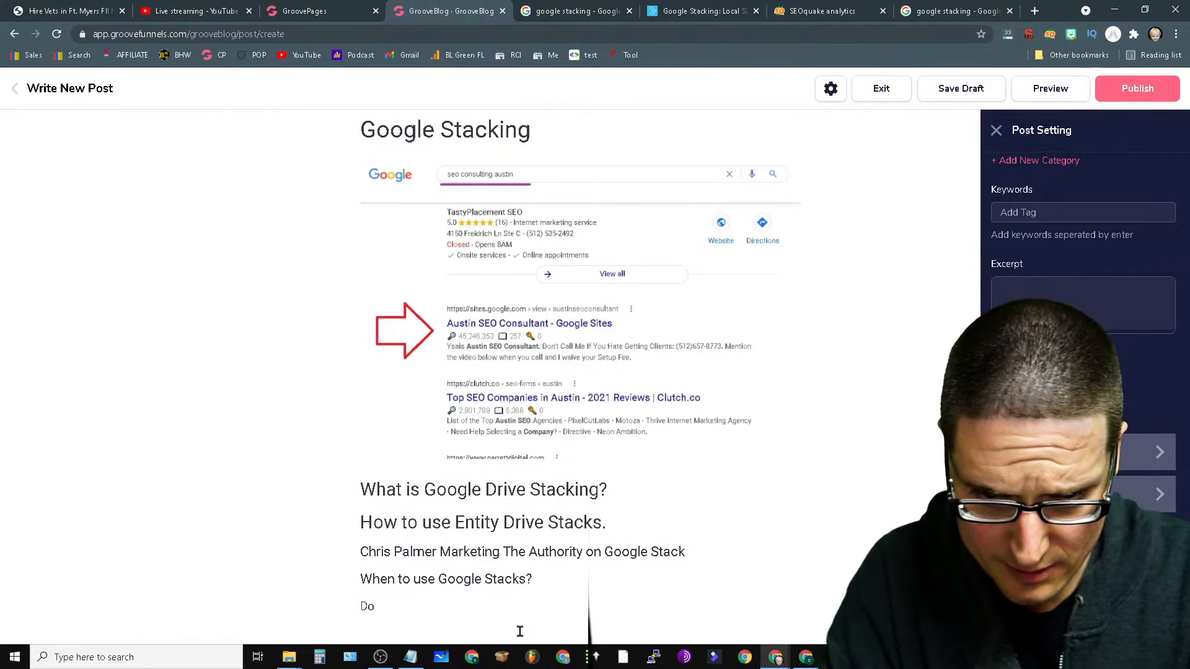
text(Entity)
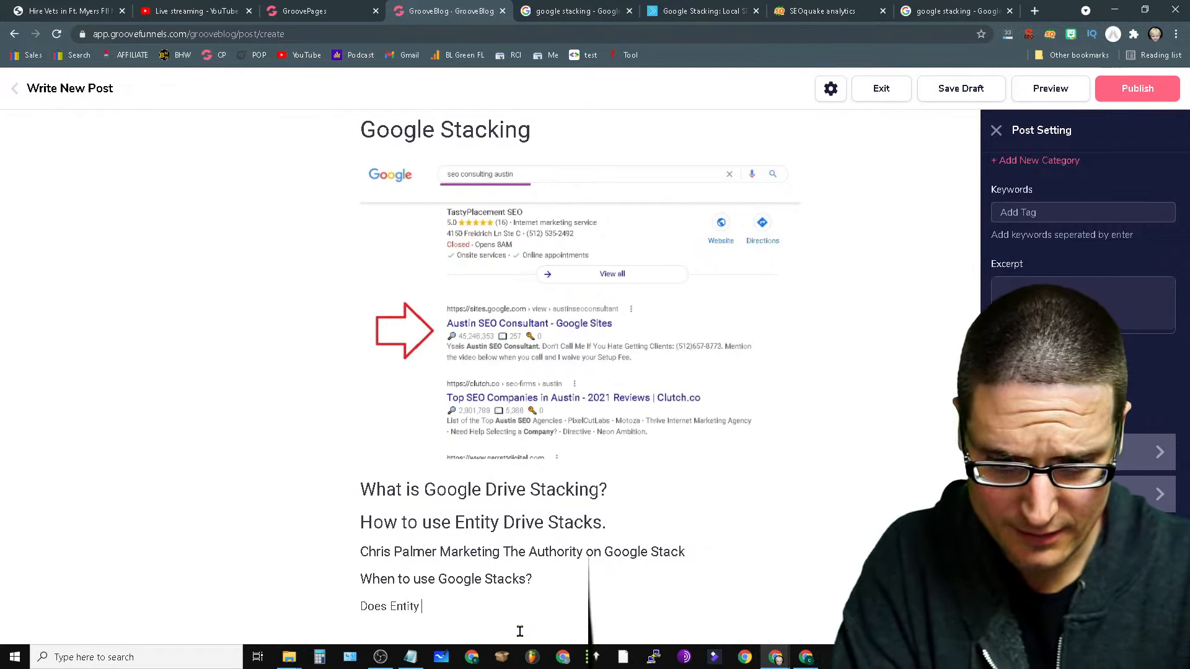
text( Drive Stacking Wo)
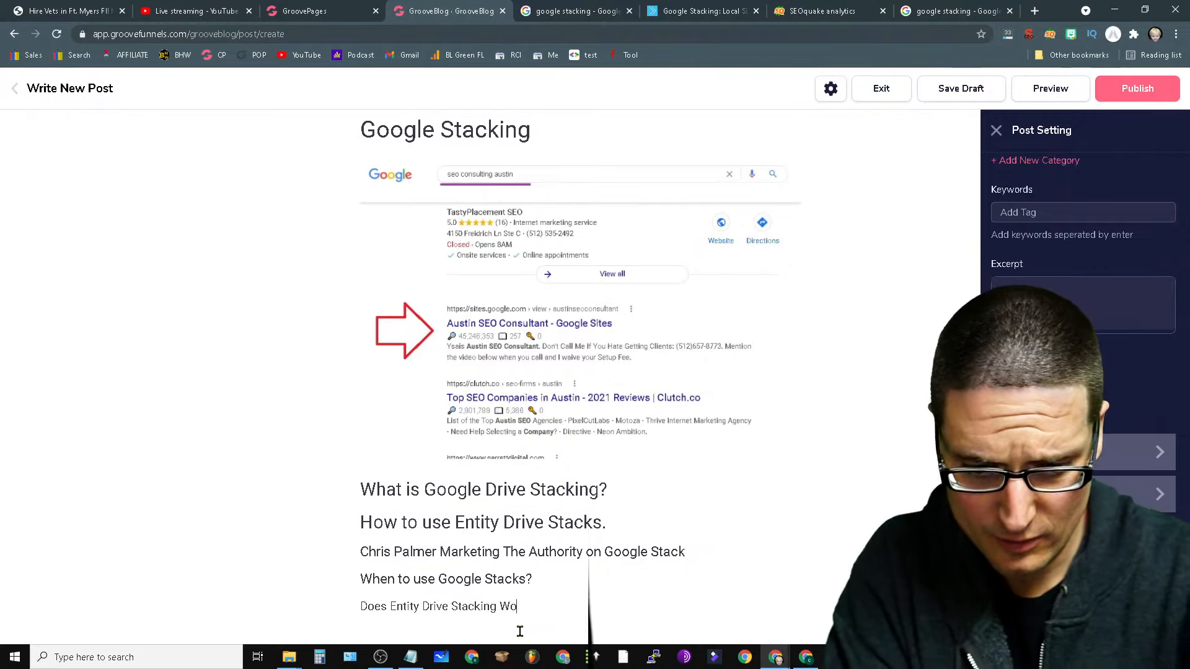
text(rk For SEO)
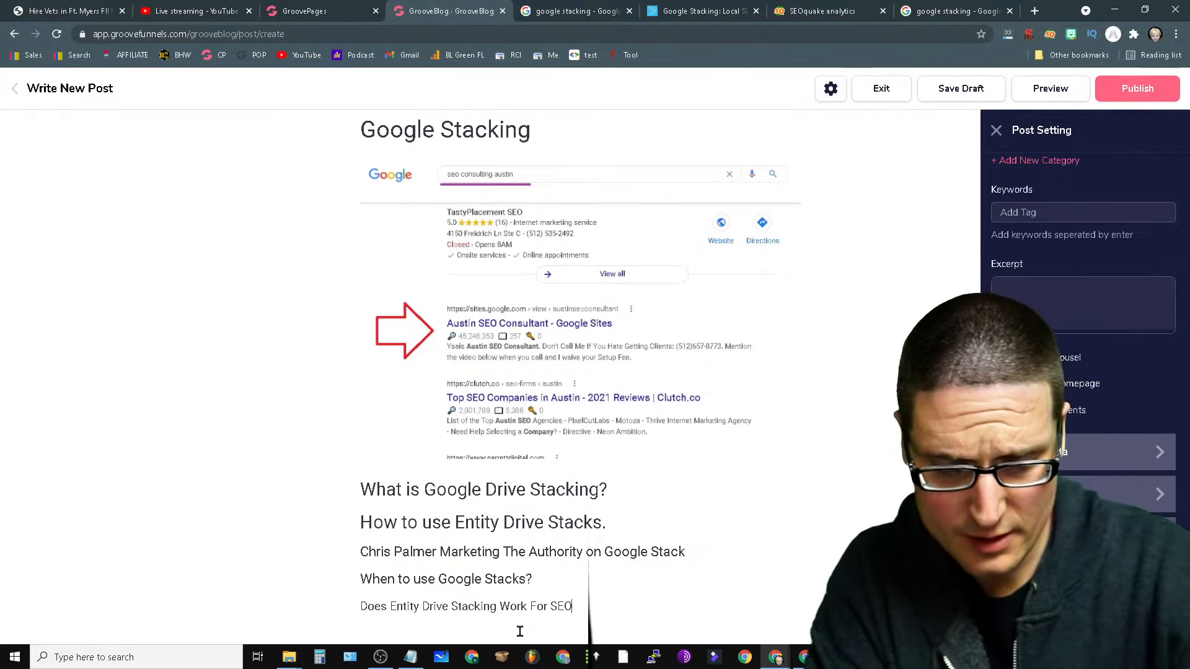
text( in 2021)
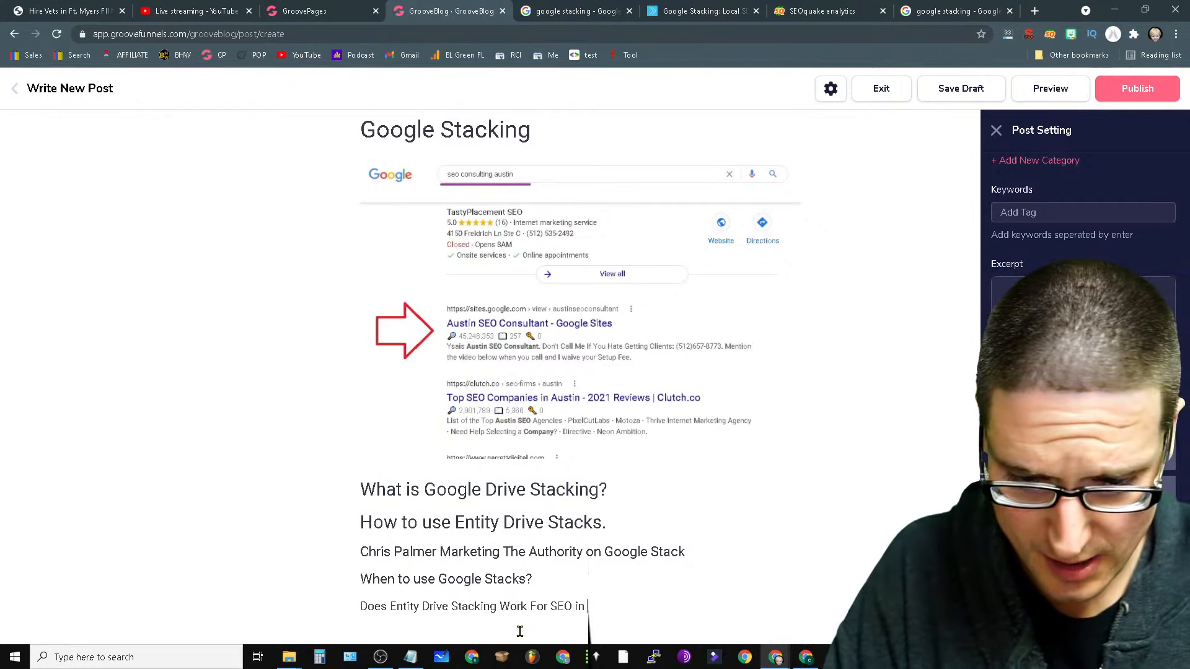
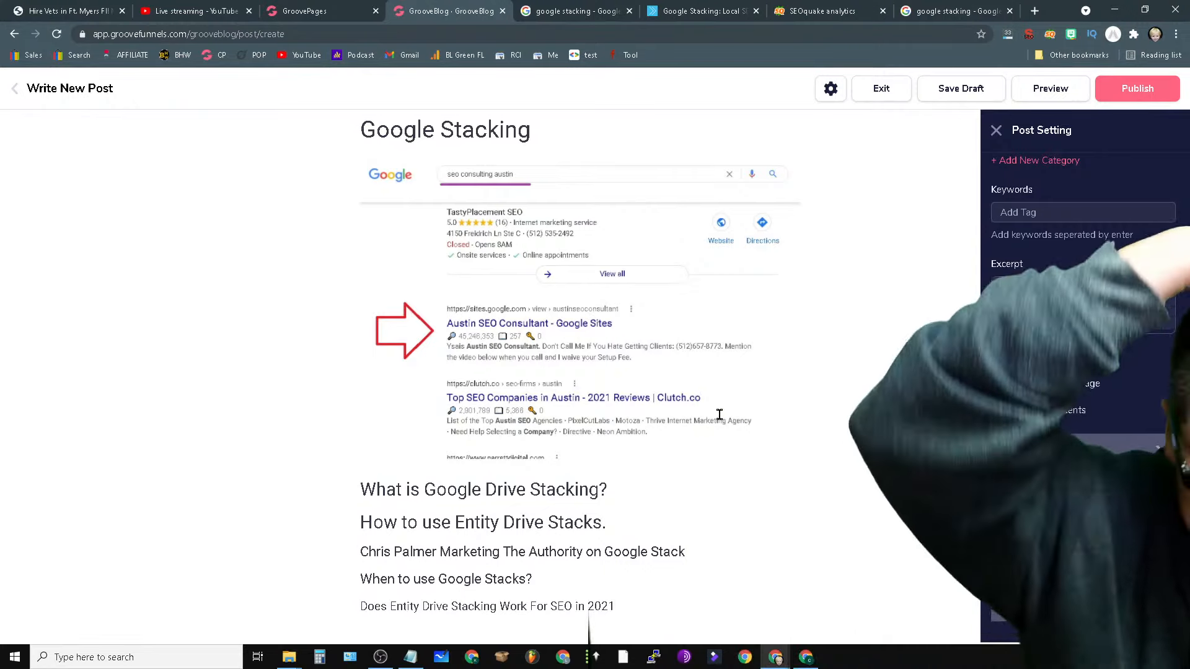
- Format the line 'Does Entity Drive Stacking Work For SEO in 2021' as Heading 4
scroll(738, 465, up, 1)
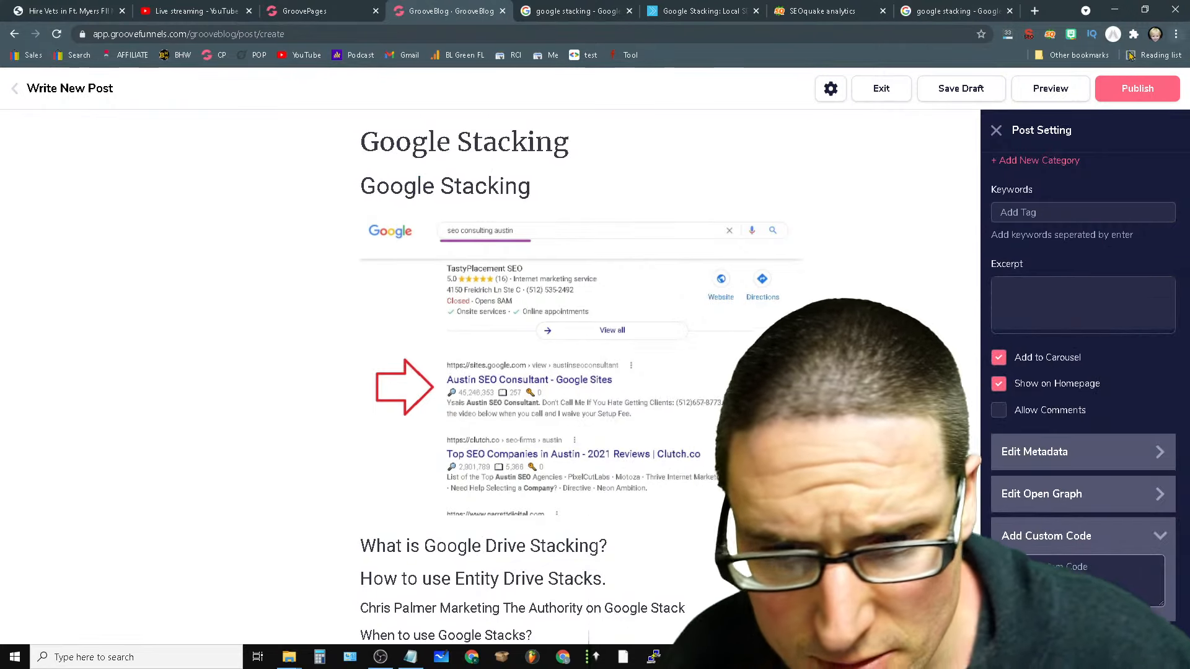
scroll(671, 490, down, 1)
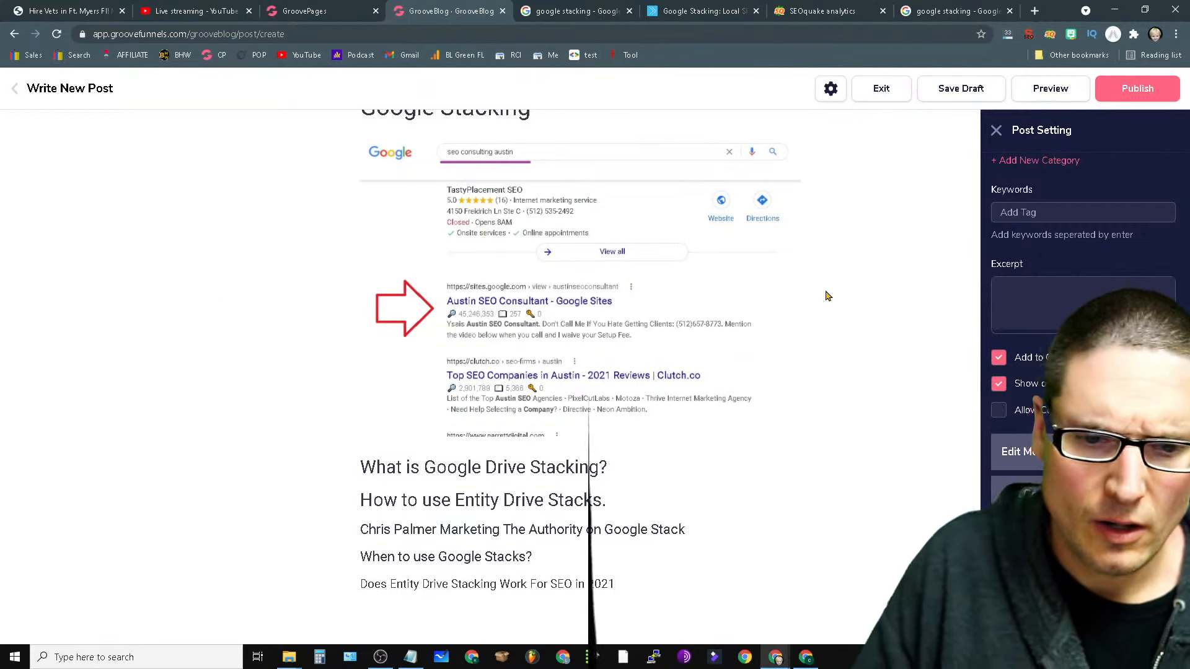
click(546, 584)
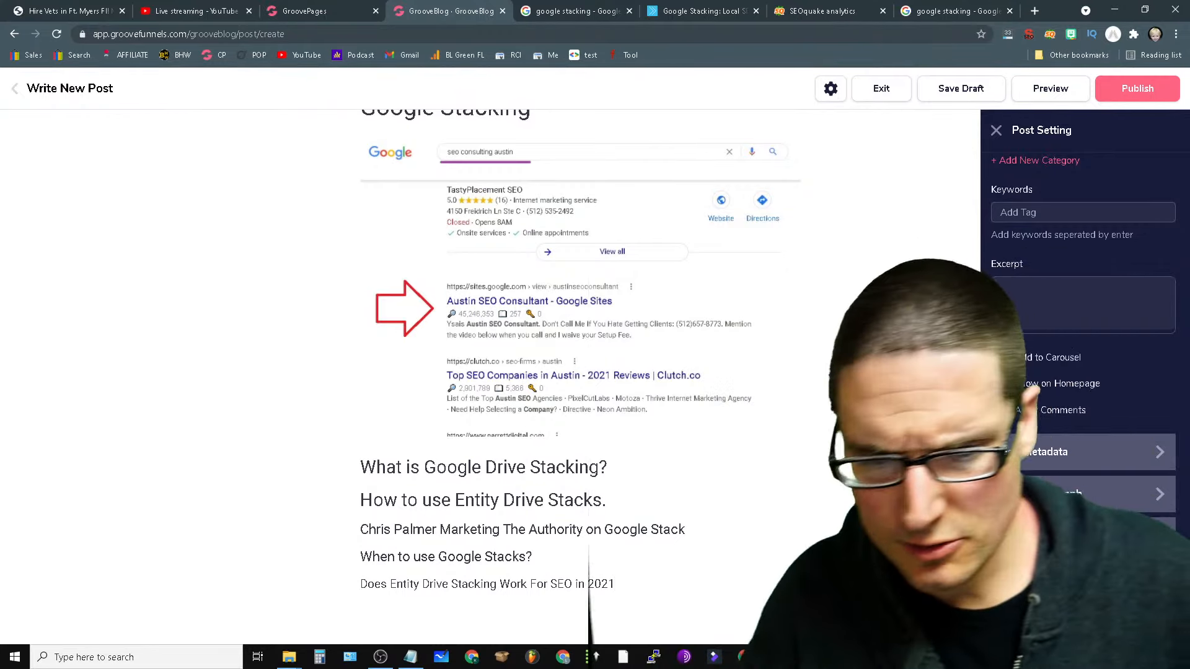
drag(637, 589, 285, 563)
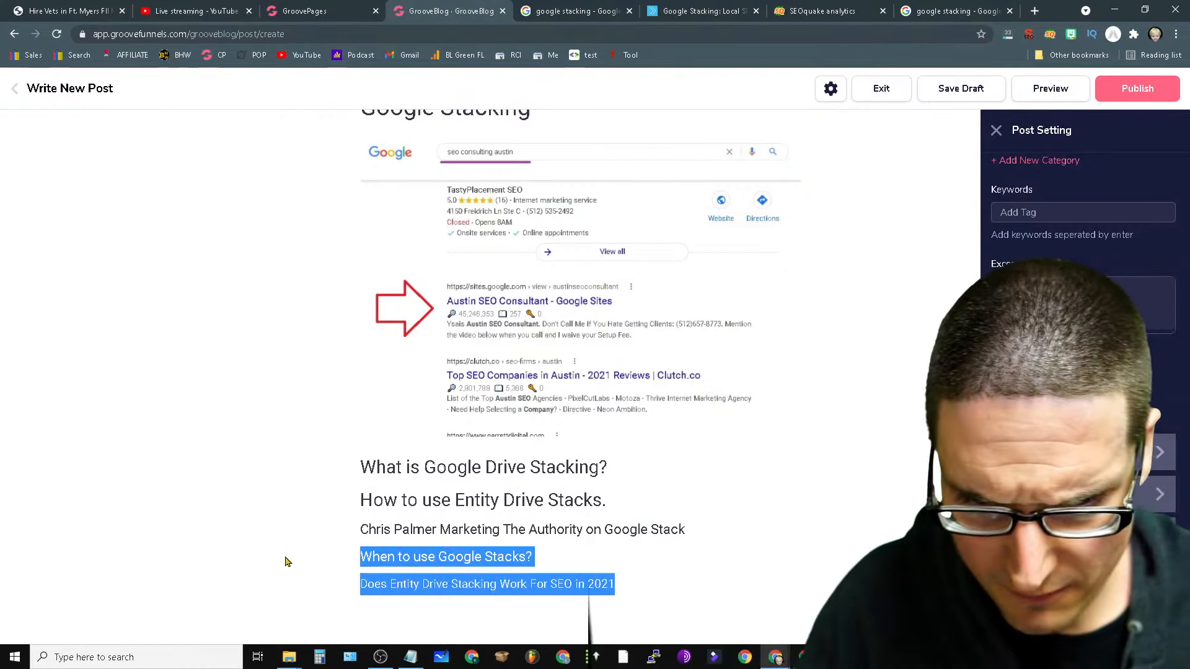
triple_click(418, 591)
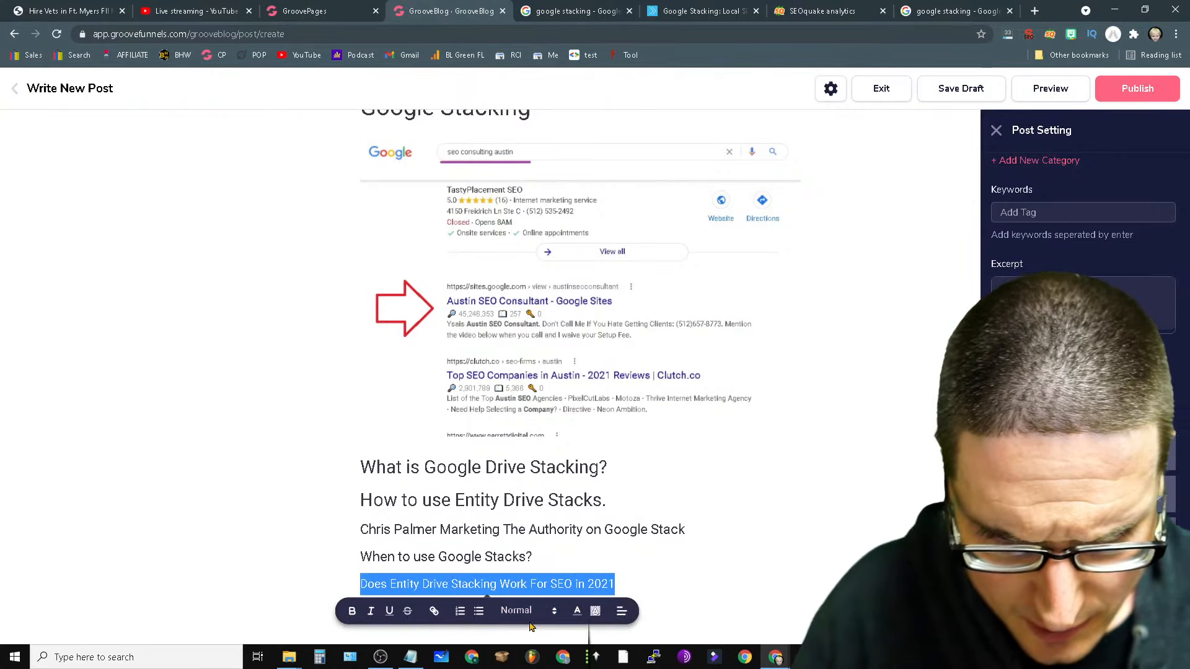
click(524, 611)
scroll(628, 569, down, 3)
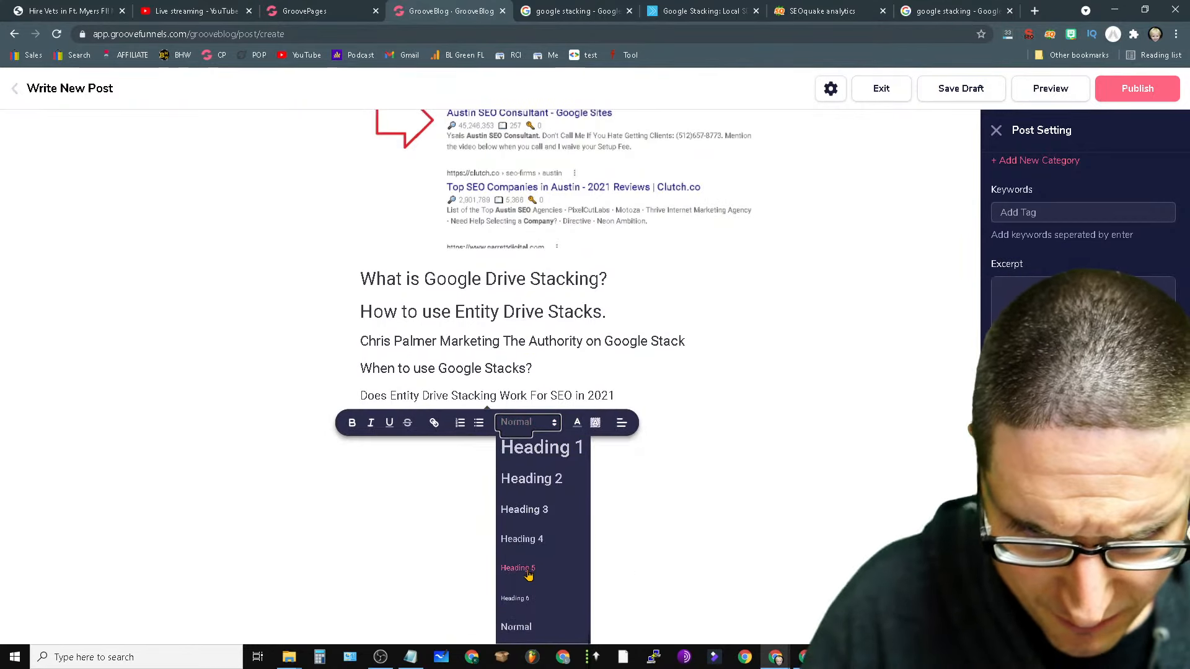
click(517, 539)
- Check the heading levels of the other subheadings, then place the cursor below the closing line
triple_click(495, 556)
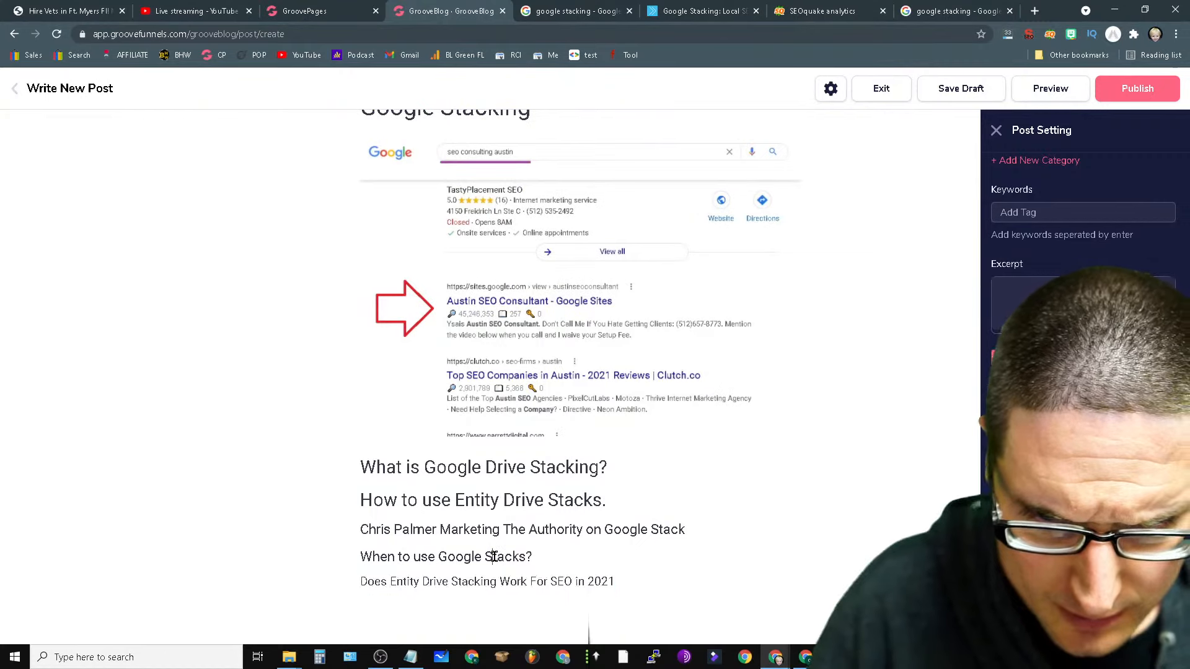
triple_click(539, 530)
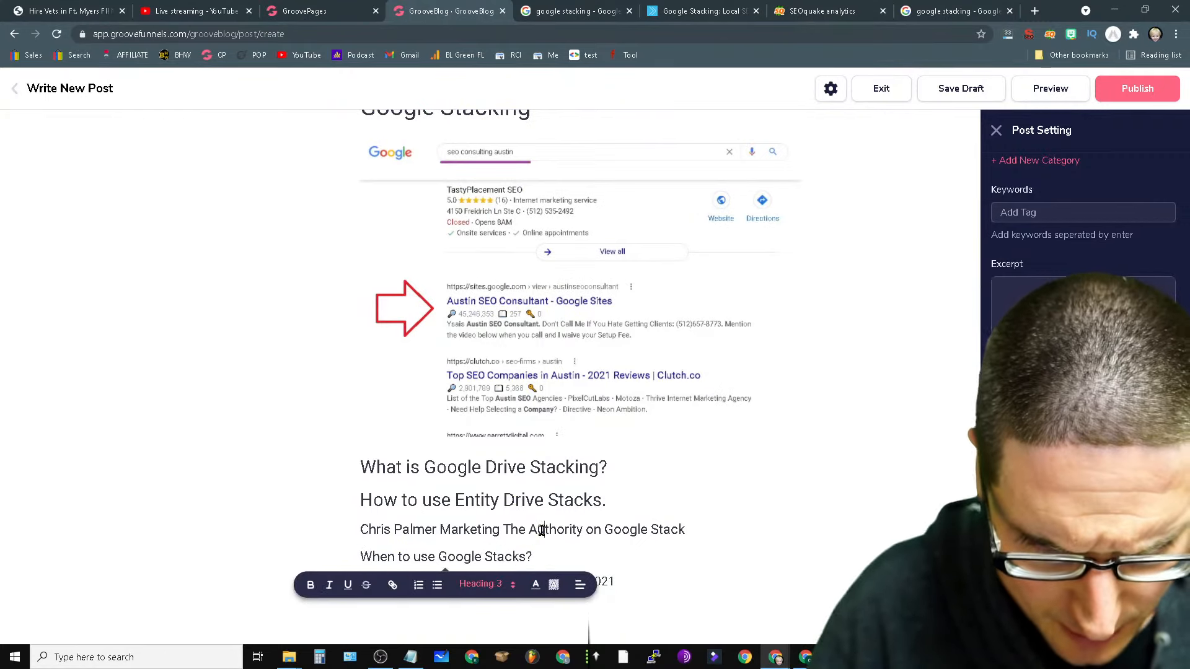
triple_click(538, 499)
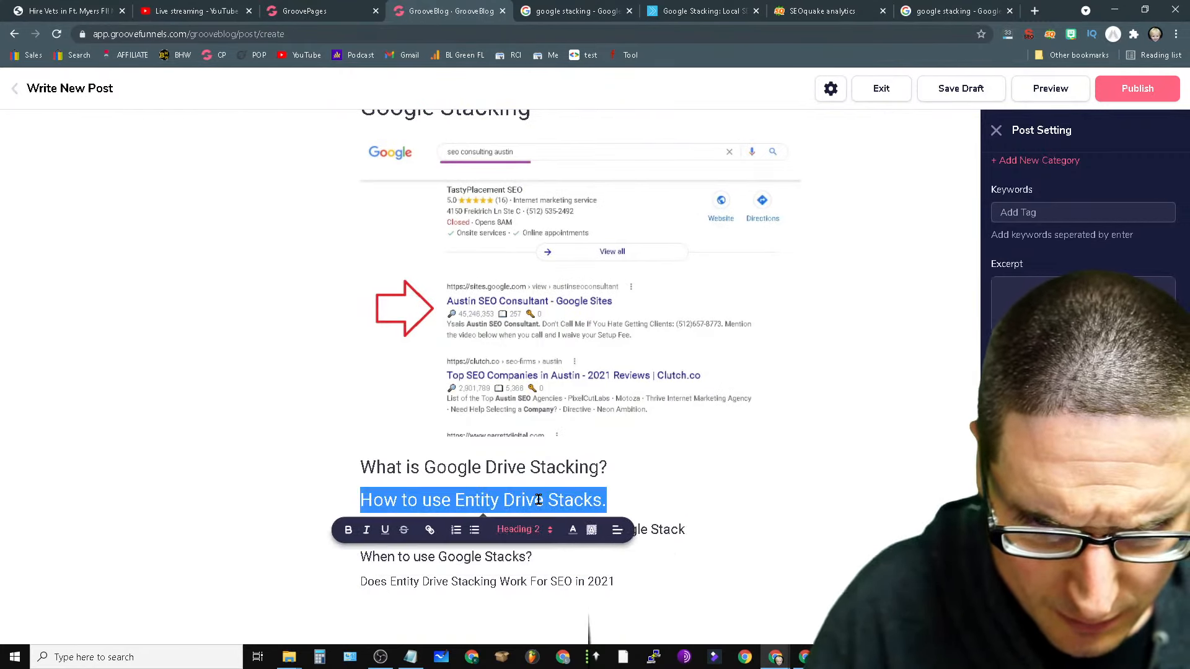
triple_click(571, 471)
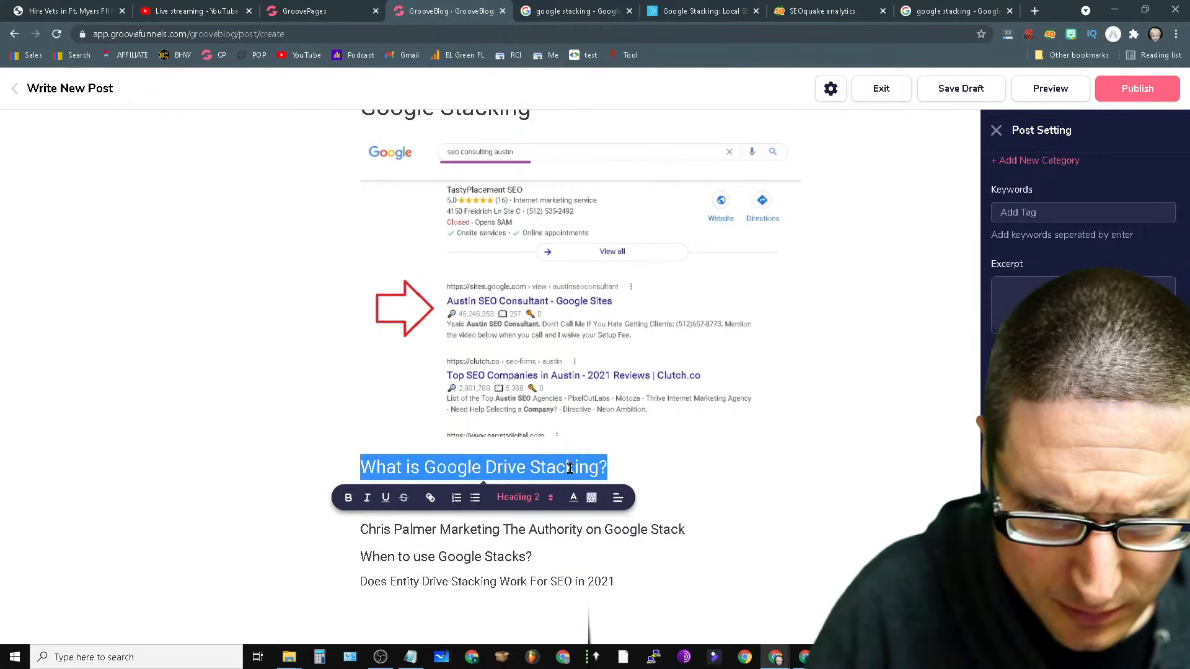
click(800, 470)
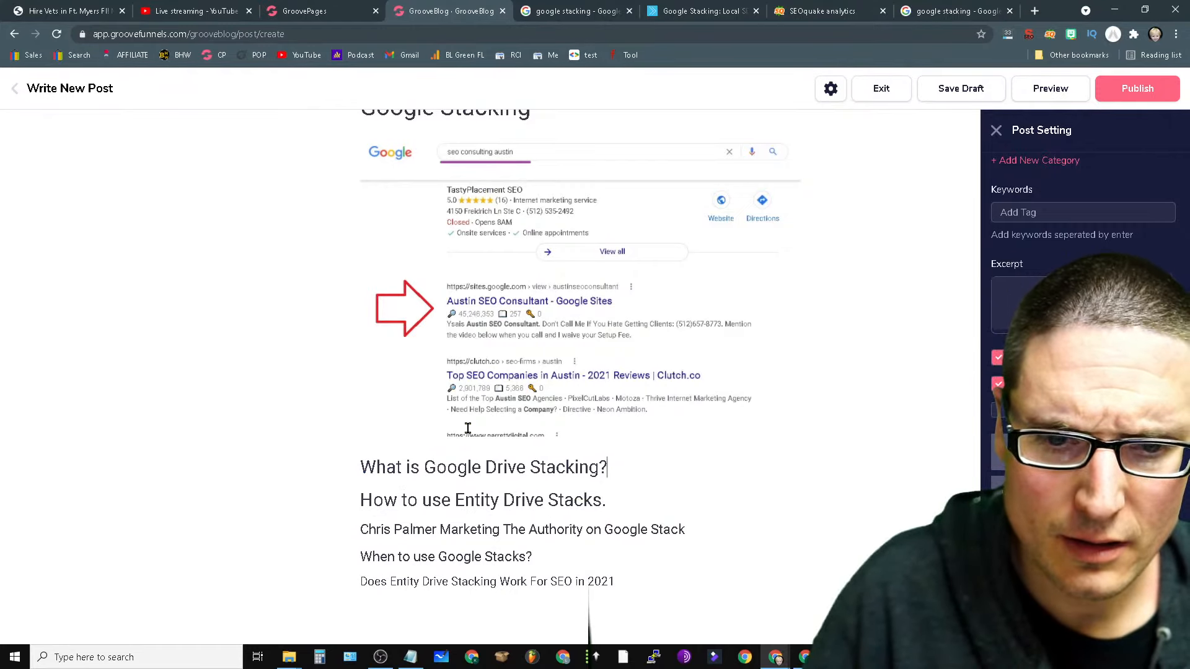
scroll(903, 391, up, 1)
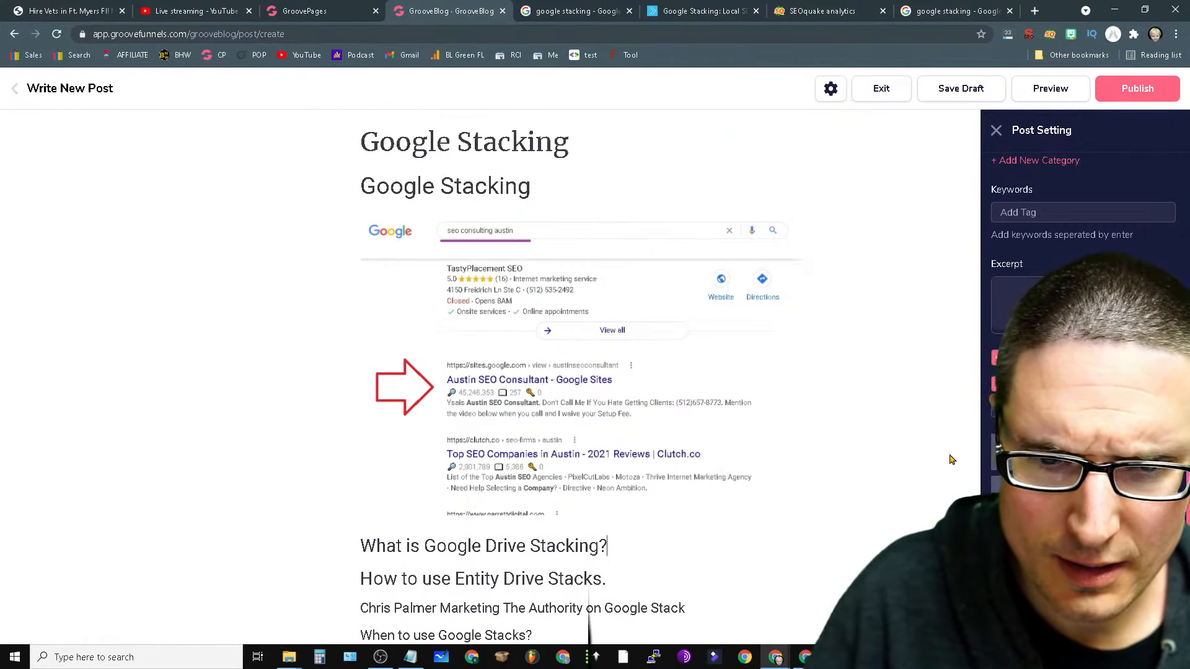
scroll(952, 460, down, 1)
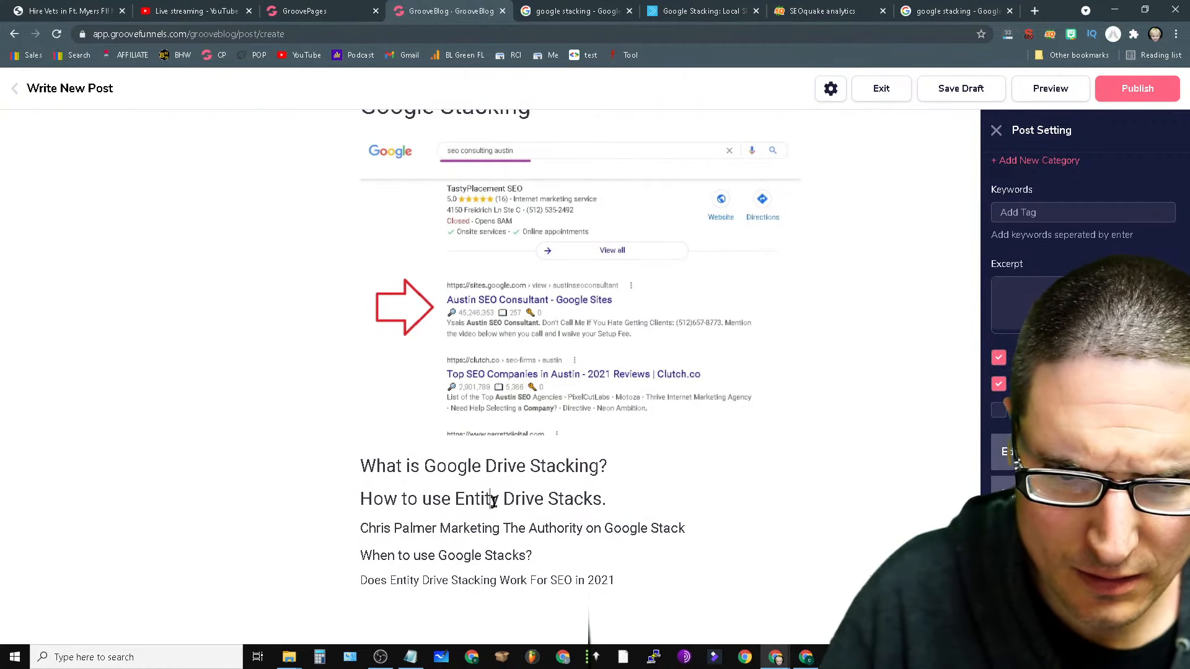
triple_click(552, 495)
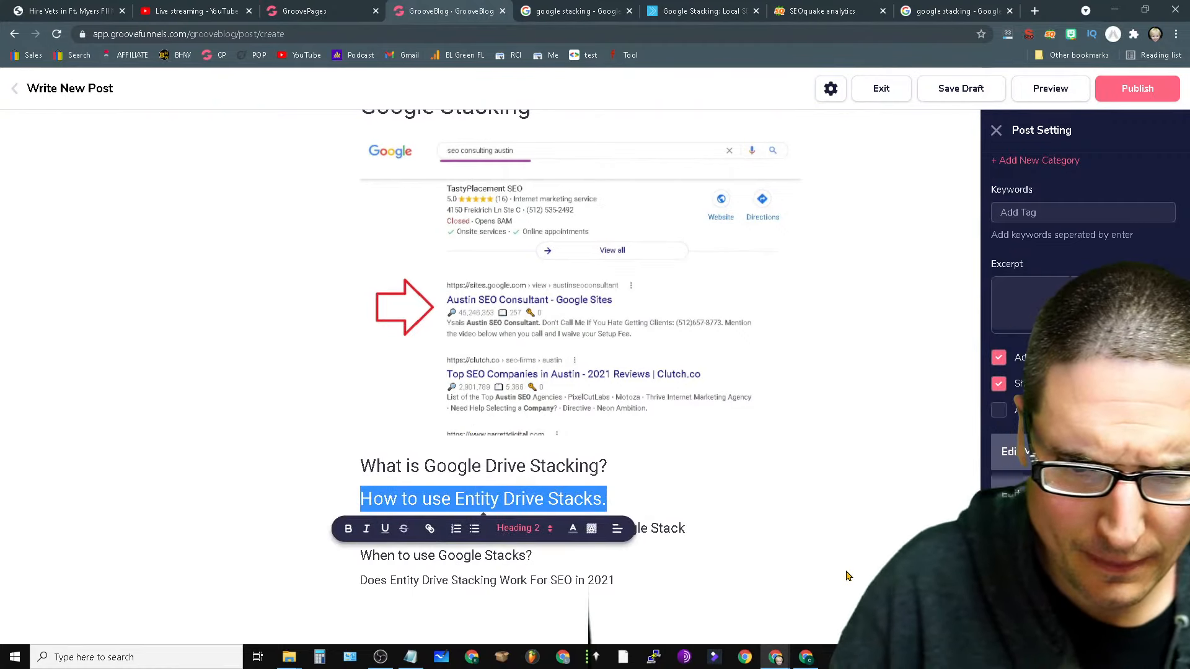
click(768, 559)
click(645, 596)
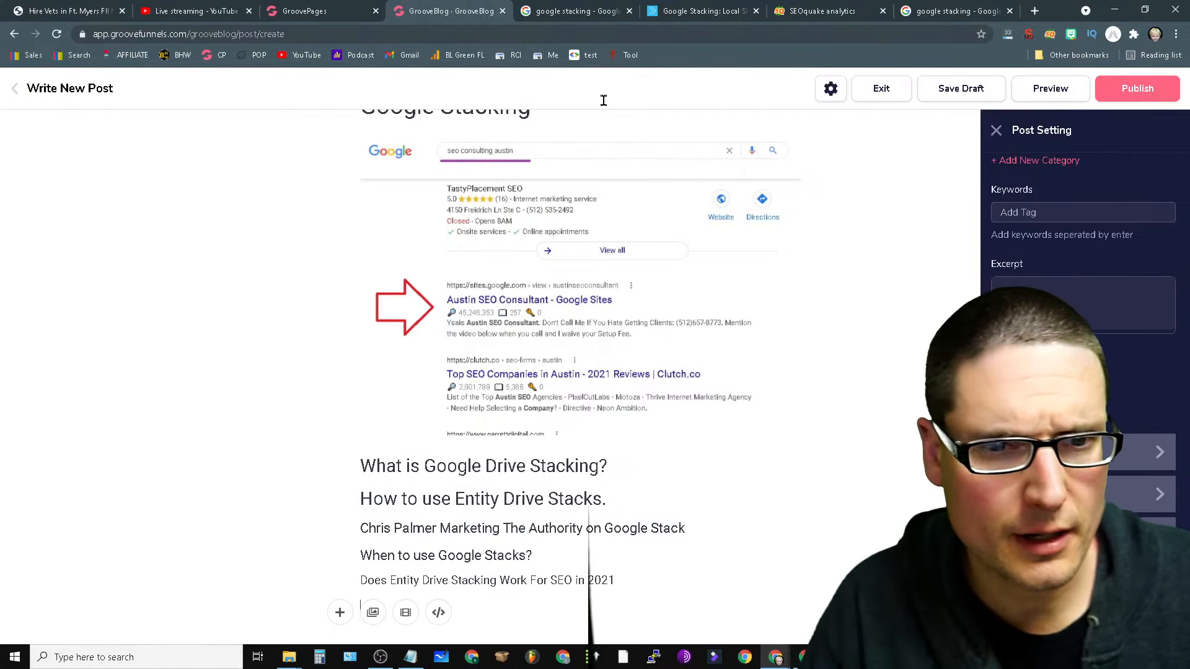
click(700, 11)
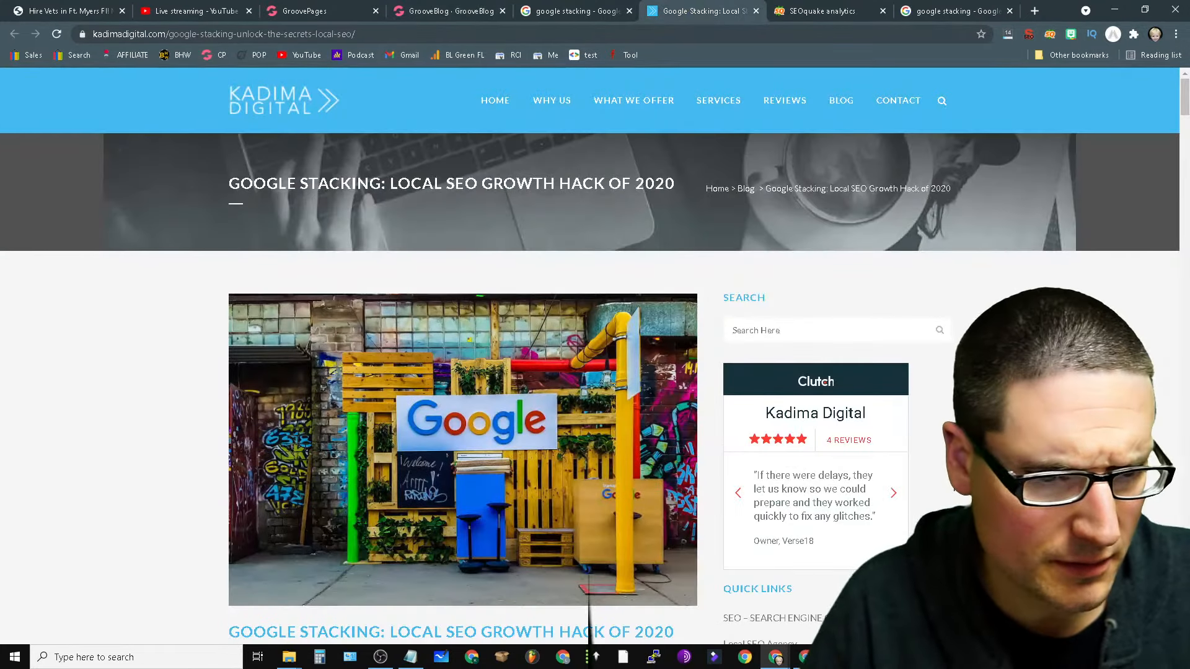
click(1028, 33)
scroll(952, 406, down, 10)
scroll(932, 393, up, 5)
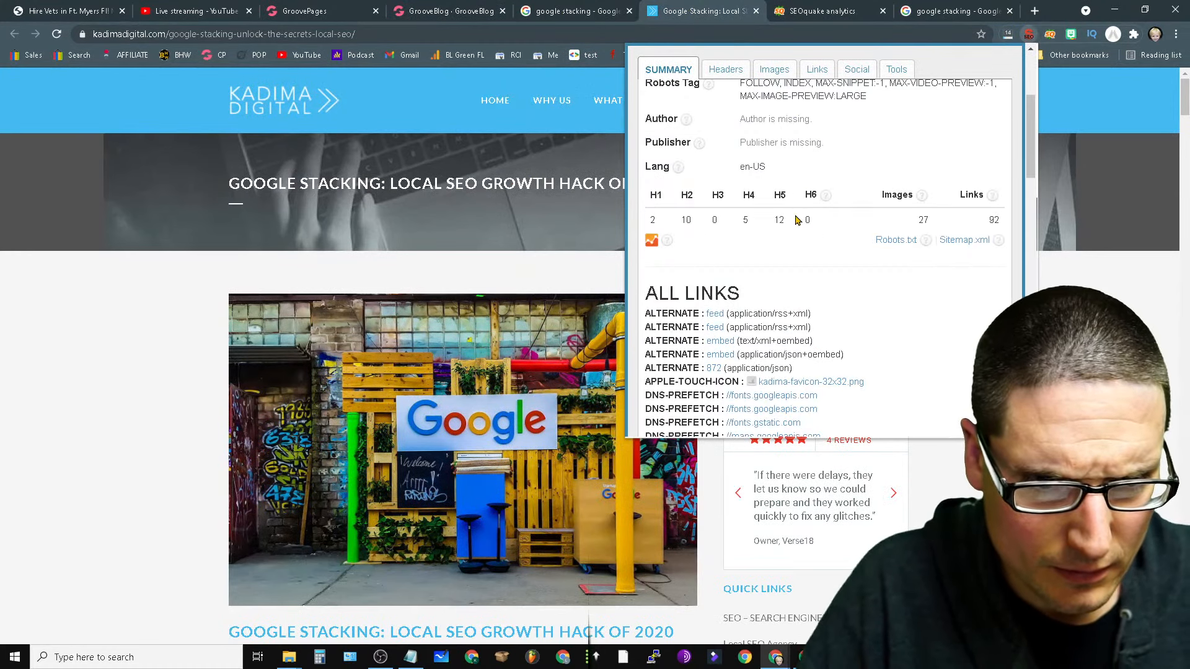
double_click(777, 196)
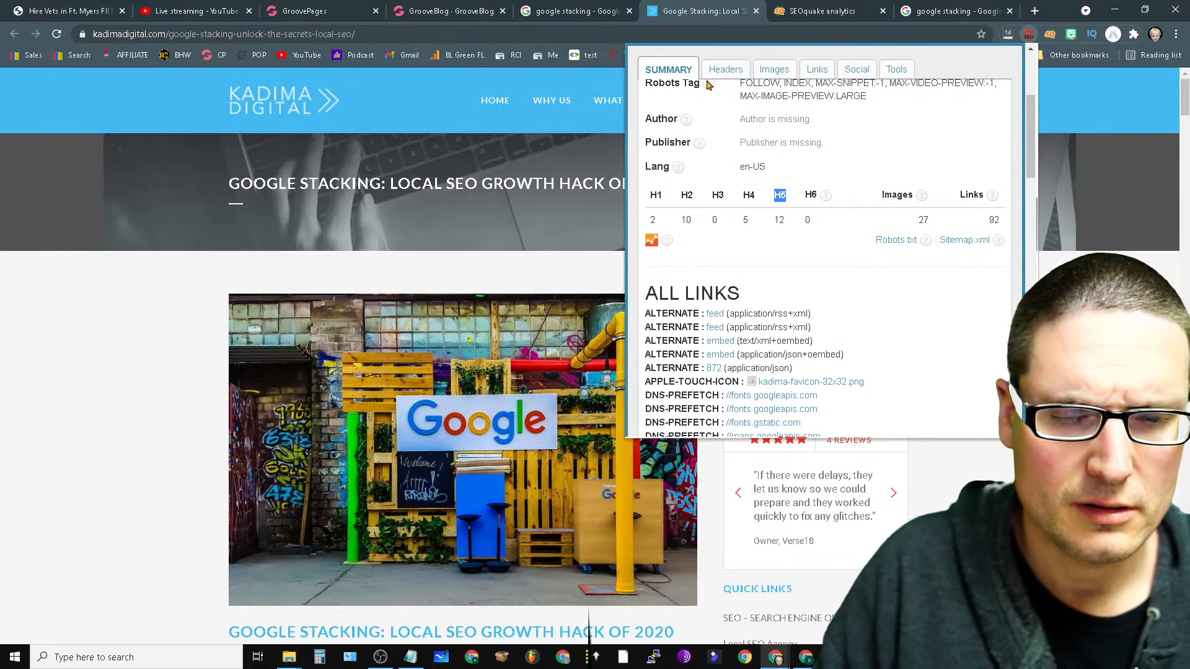
click(446, 10)
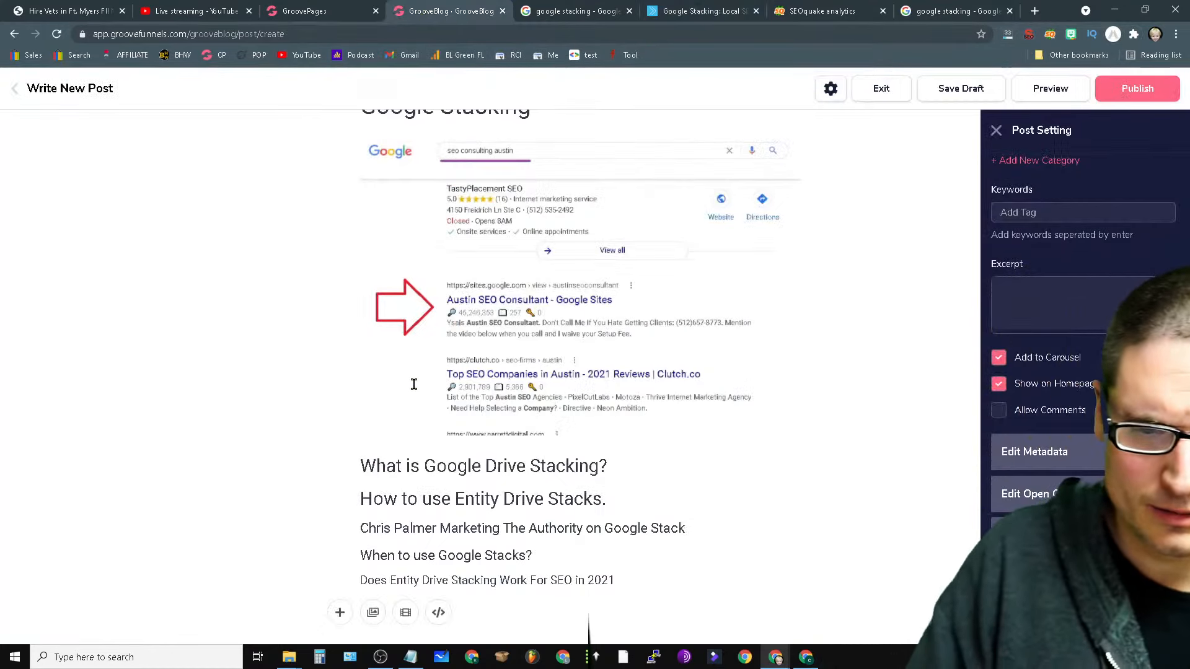
- Switch from the post to the google stacking search results, scrolled back to the top
scroll(414, 385, down, 1)
click(693, 561)
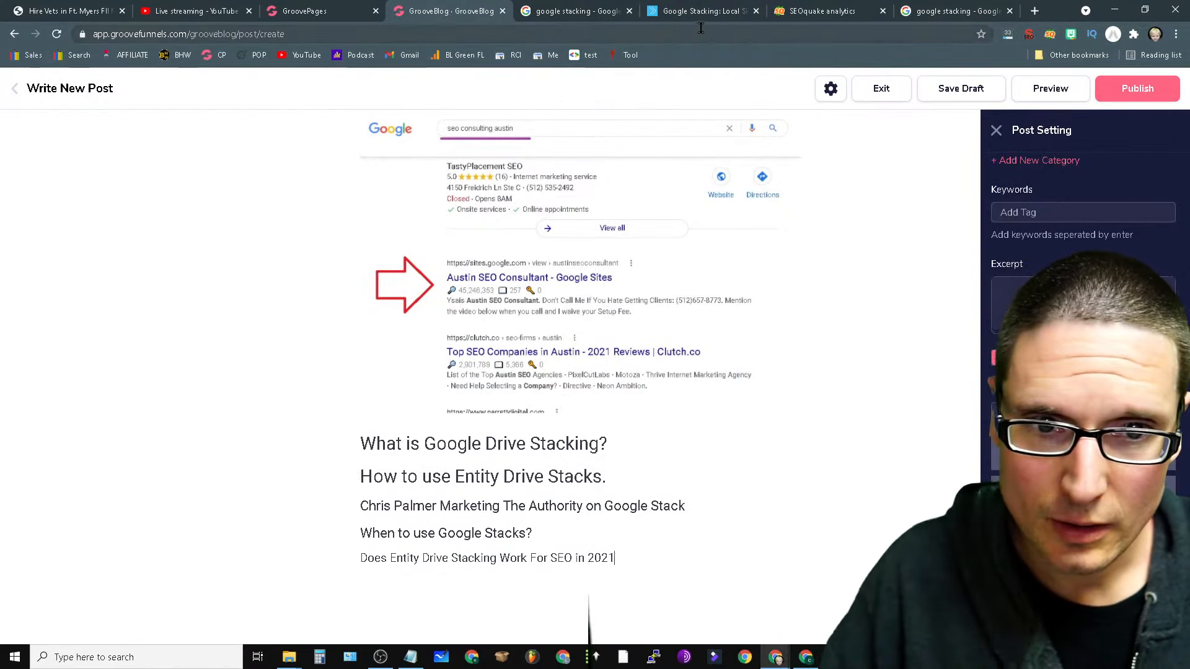
click(954, 10)
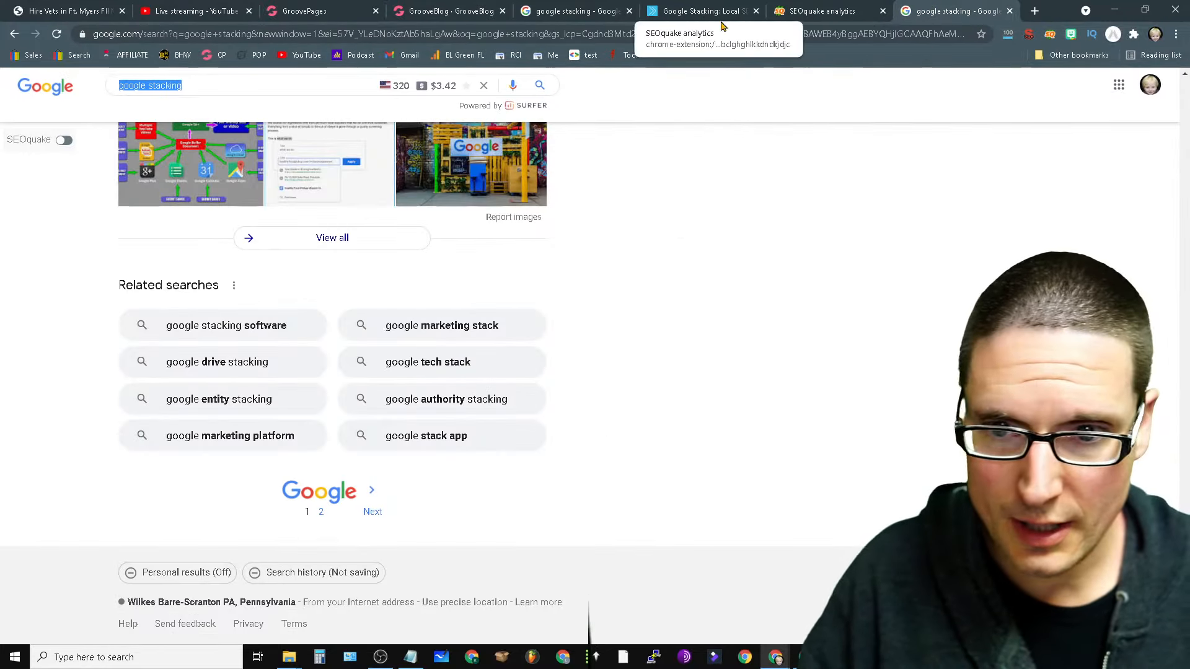
scroll(752, 563, up, 15)
scroll(531, 497, up, 20)
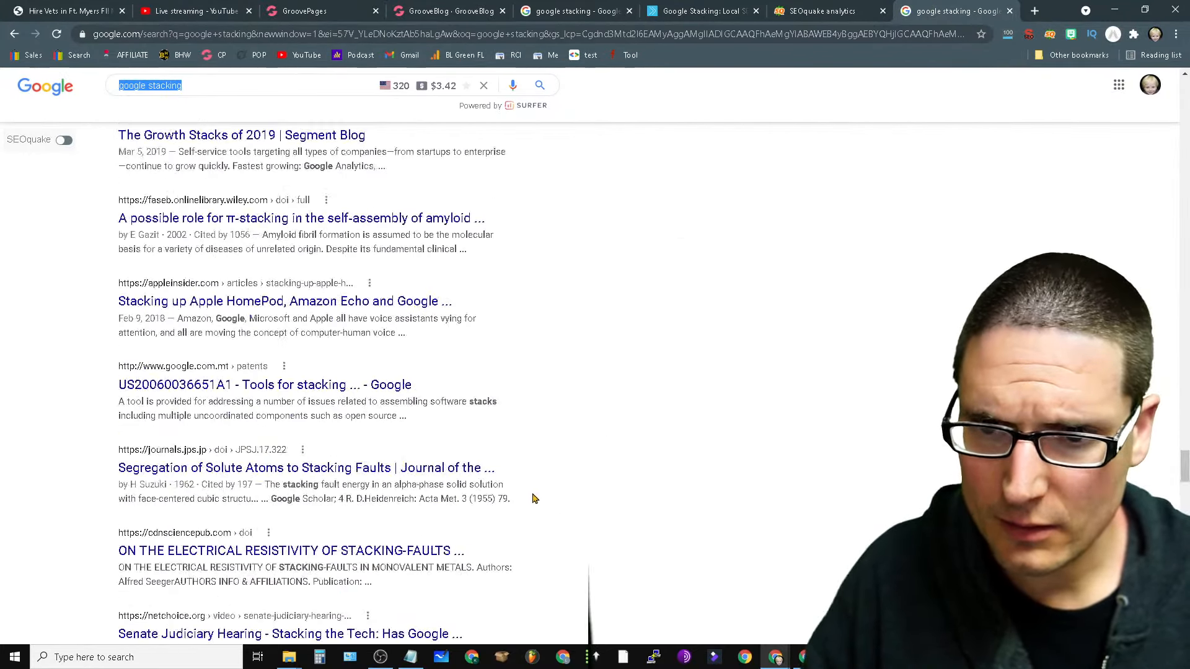
scroll(489, 503, up, 5)
- Start entering a new site address beginning with 'seo.' in the address bar
click(207, 84)
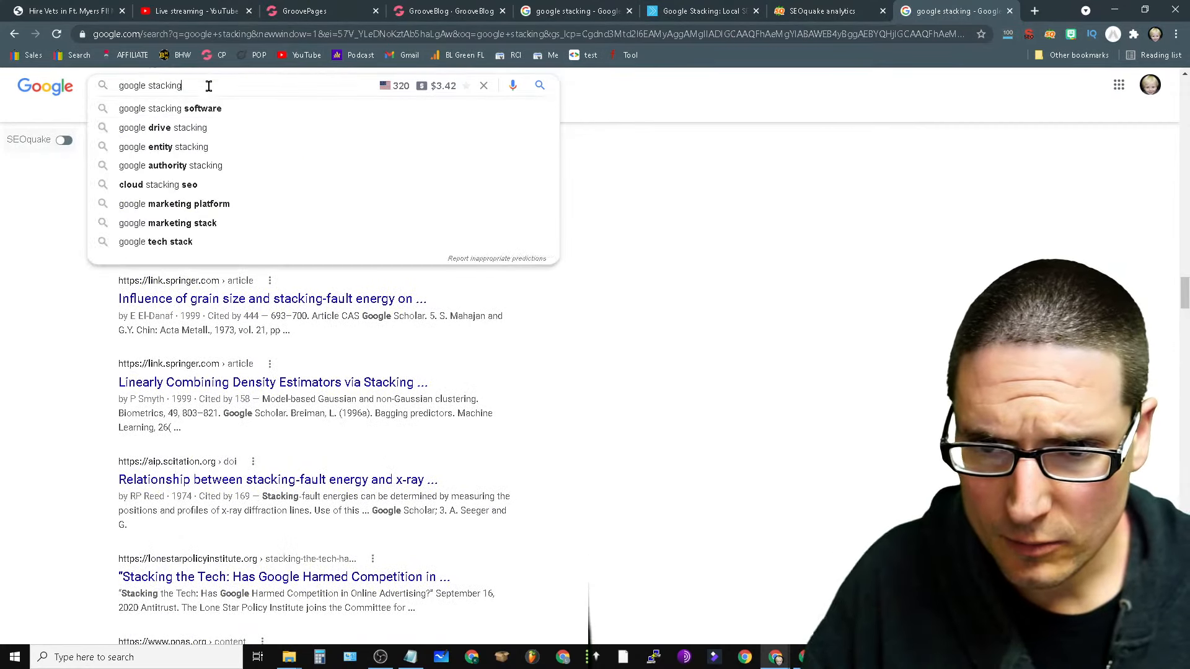
click(887, 33)
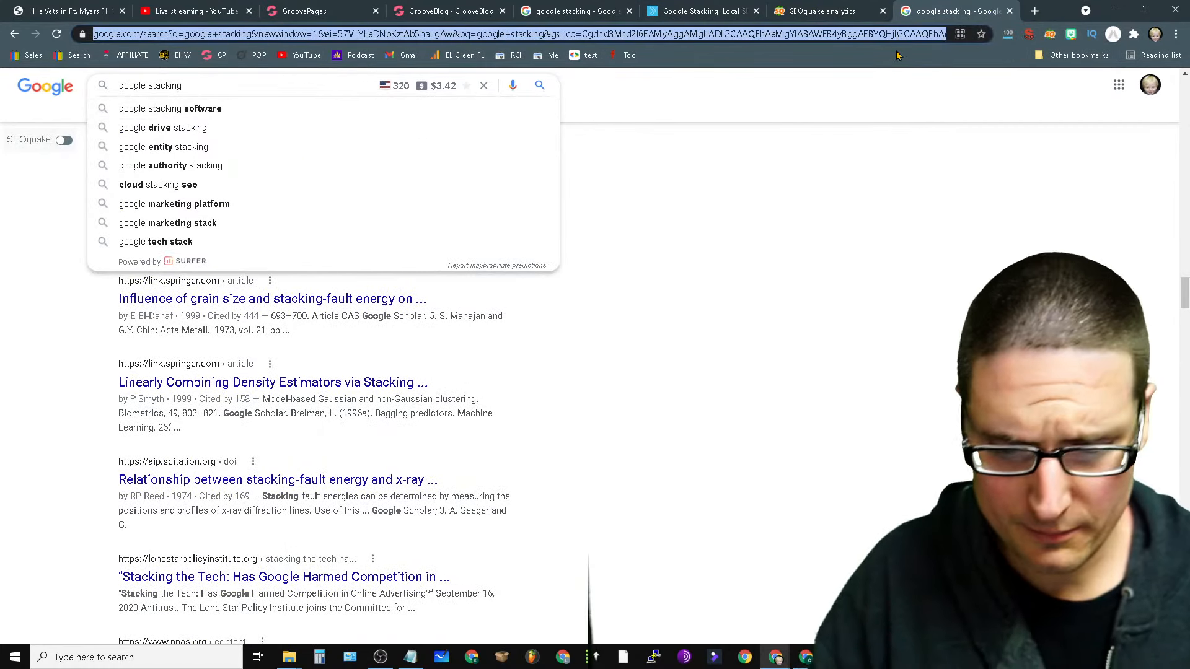
text(seo.chrsplmr.com)
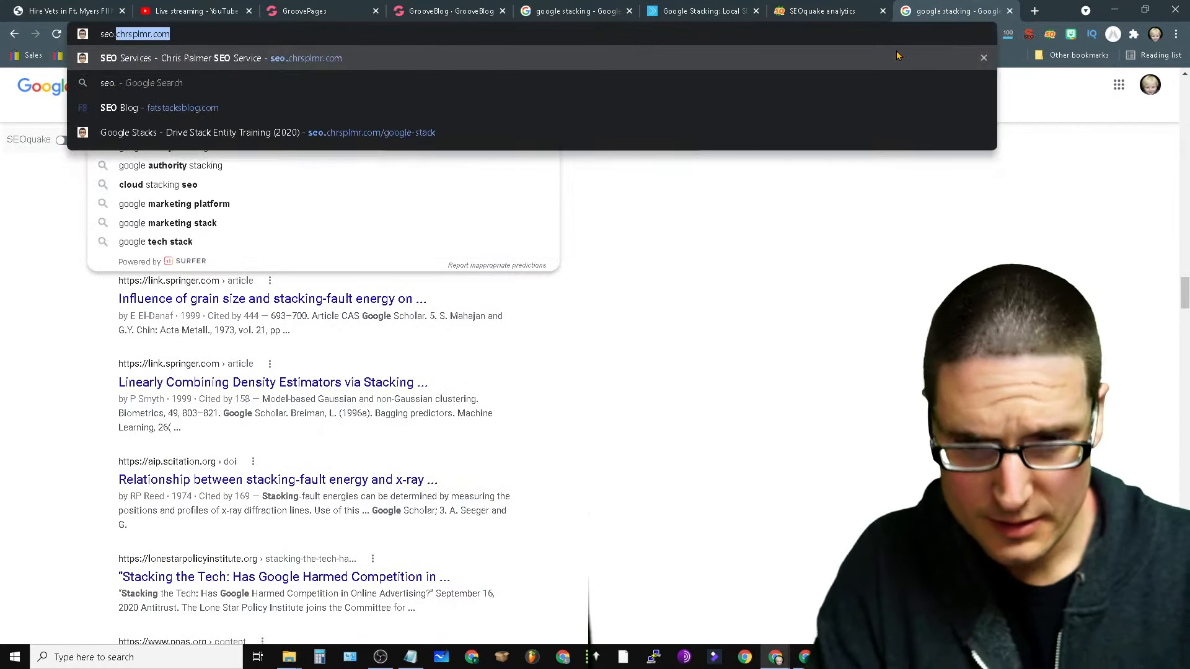
- Open the suggested SEO services site and browse its Training courses page
key(Return)
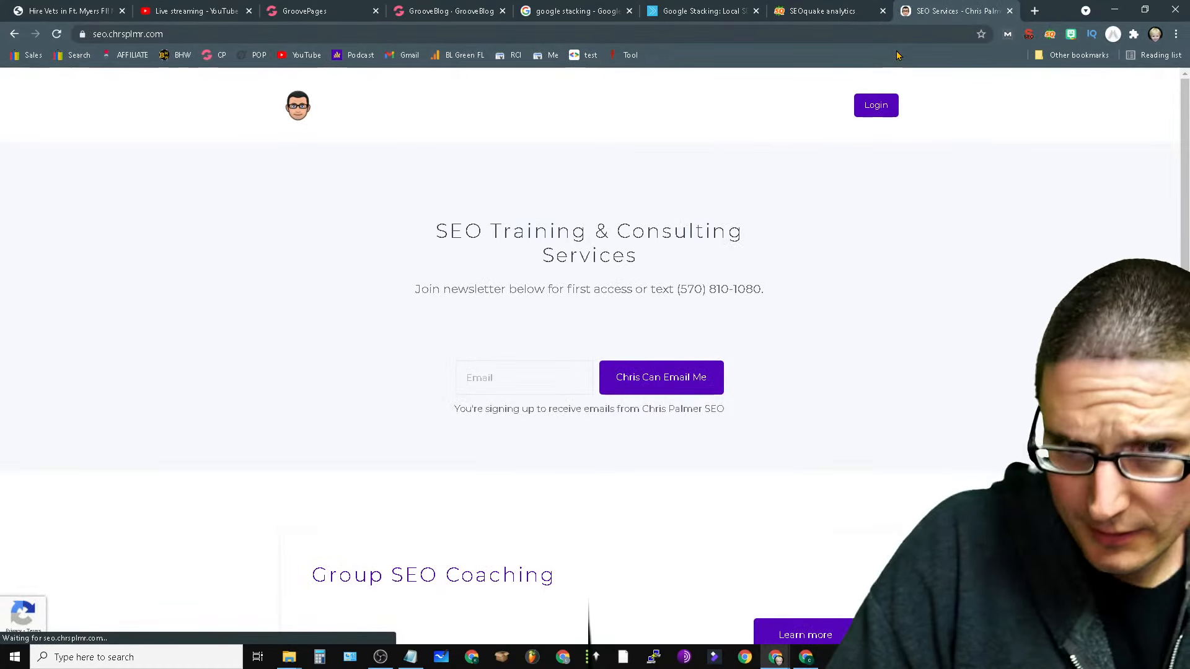
scroll(676, 536, down, 5)
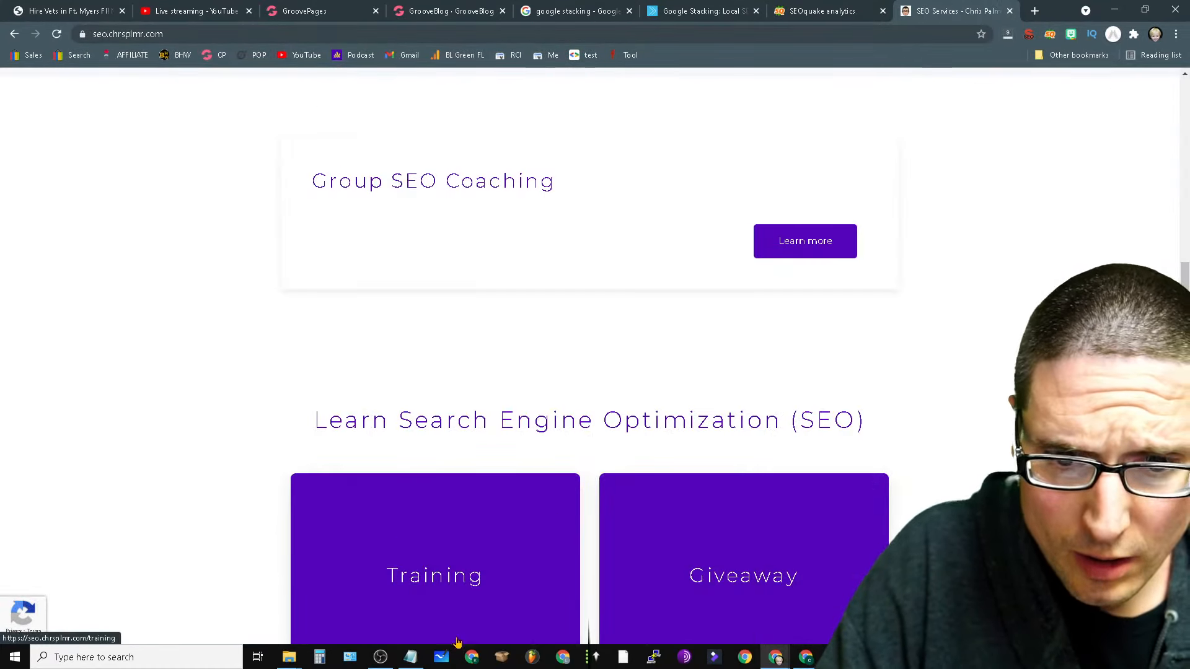
click(425, 587)
scroll(734, 505, down, 9)
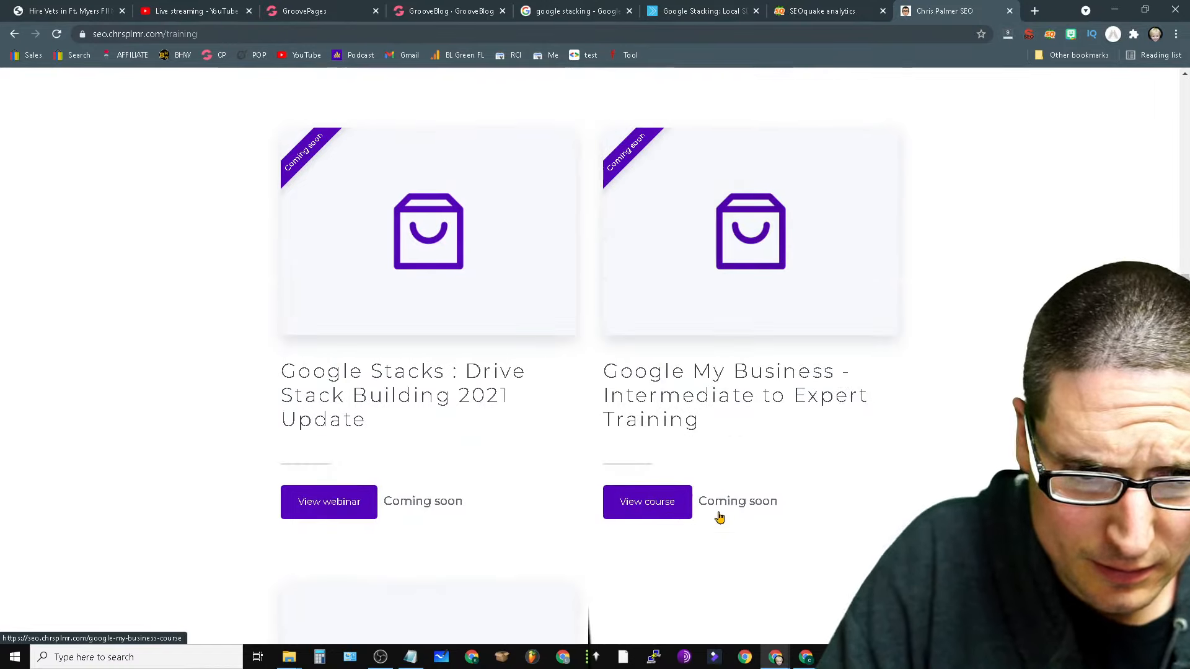
scroll(510, 295, down, 5)
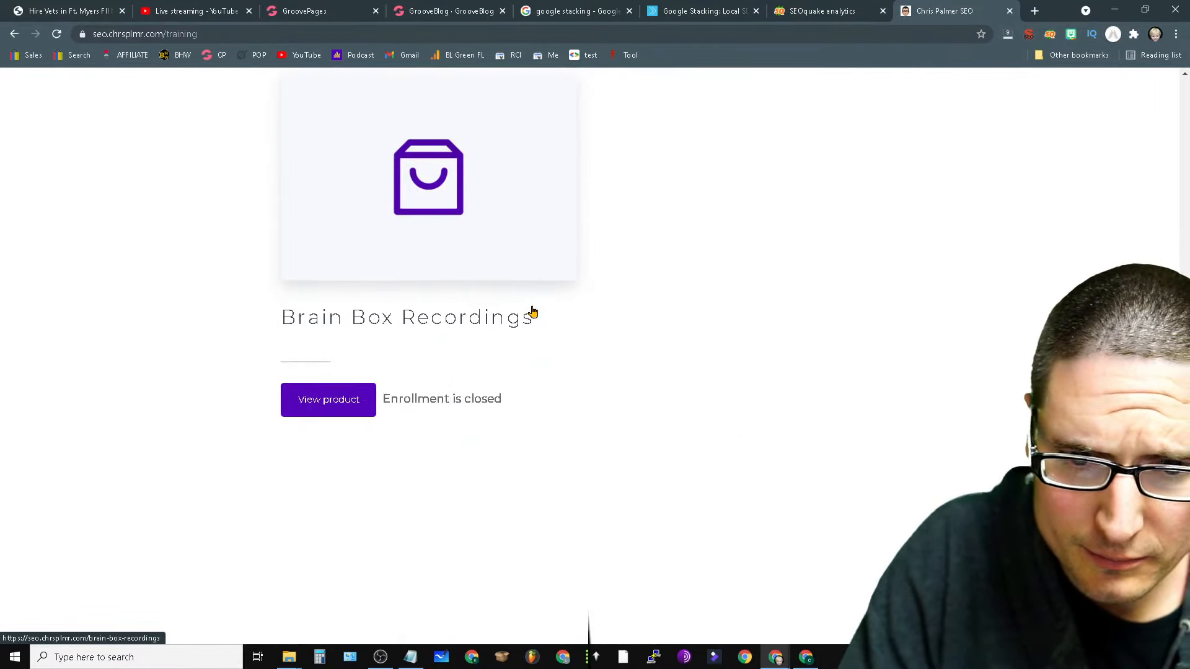
scroll(531, 314, up, 15)
- Load google.com in that tab and type the search 'chris palmer drive stacks'
click(223, 34)
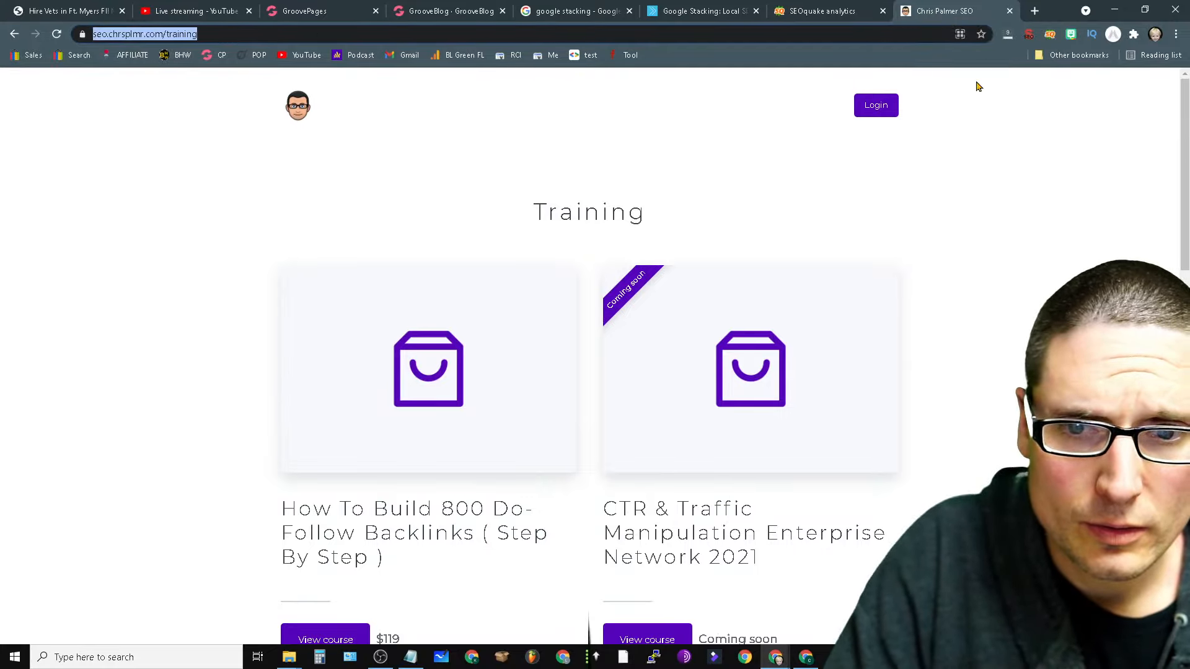
triple_click(811, 40)
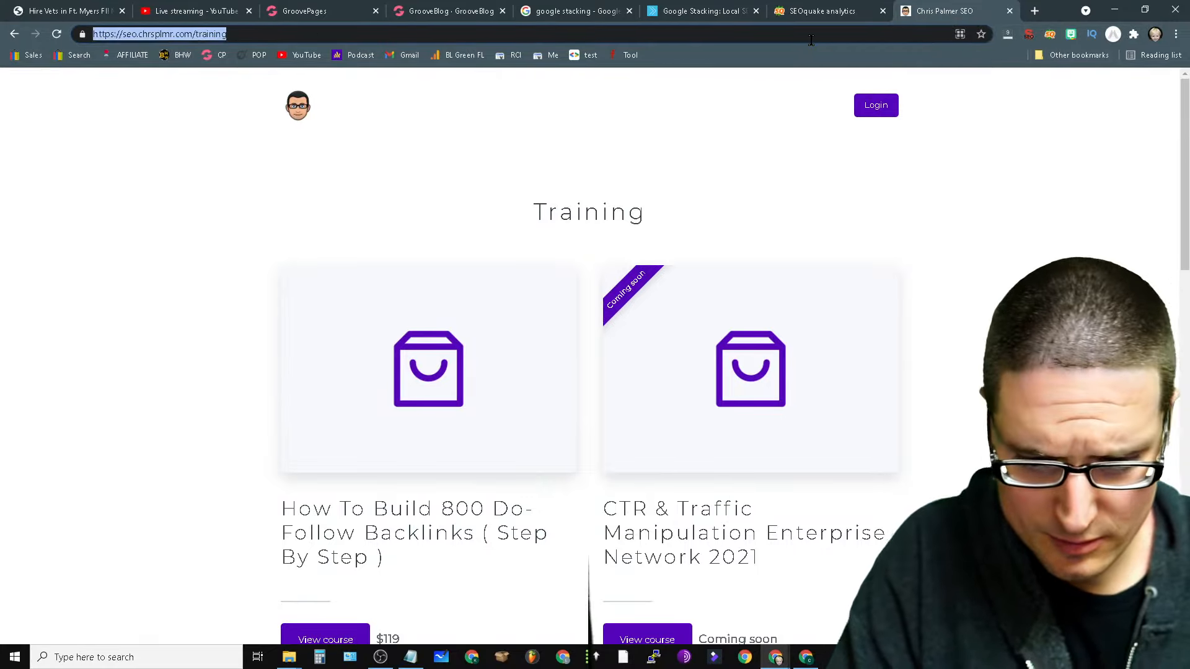
text(goog)
key(Return)
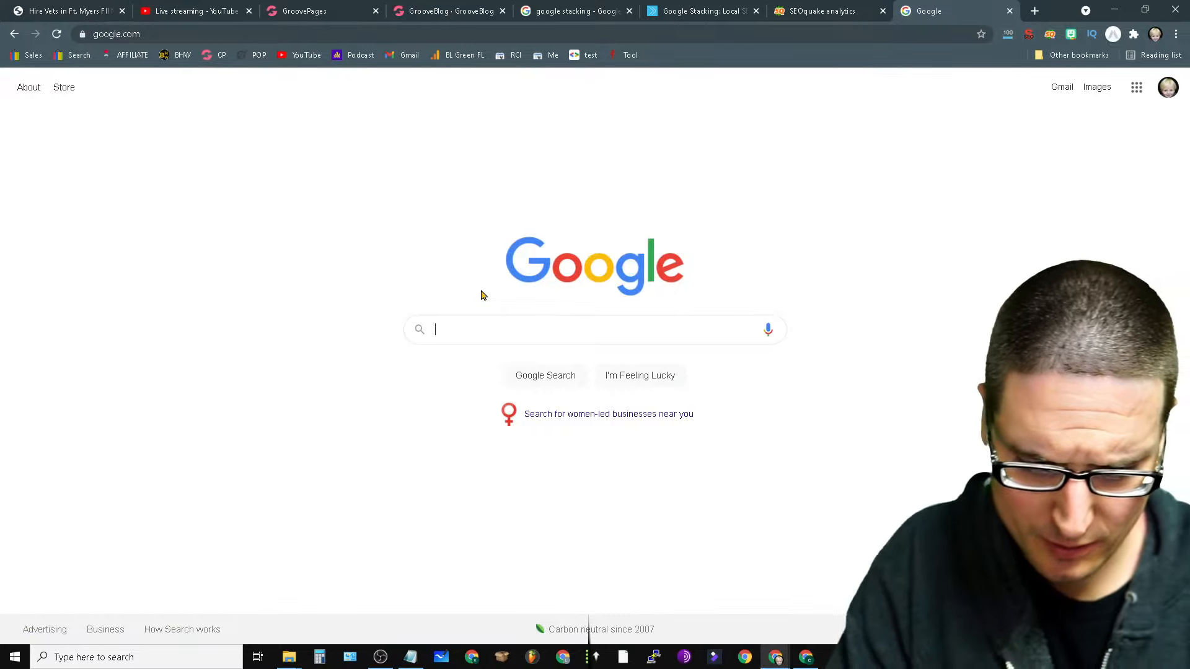
text(dr)
text(chr)
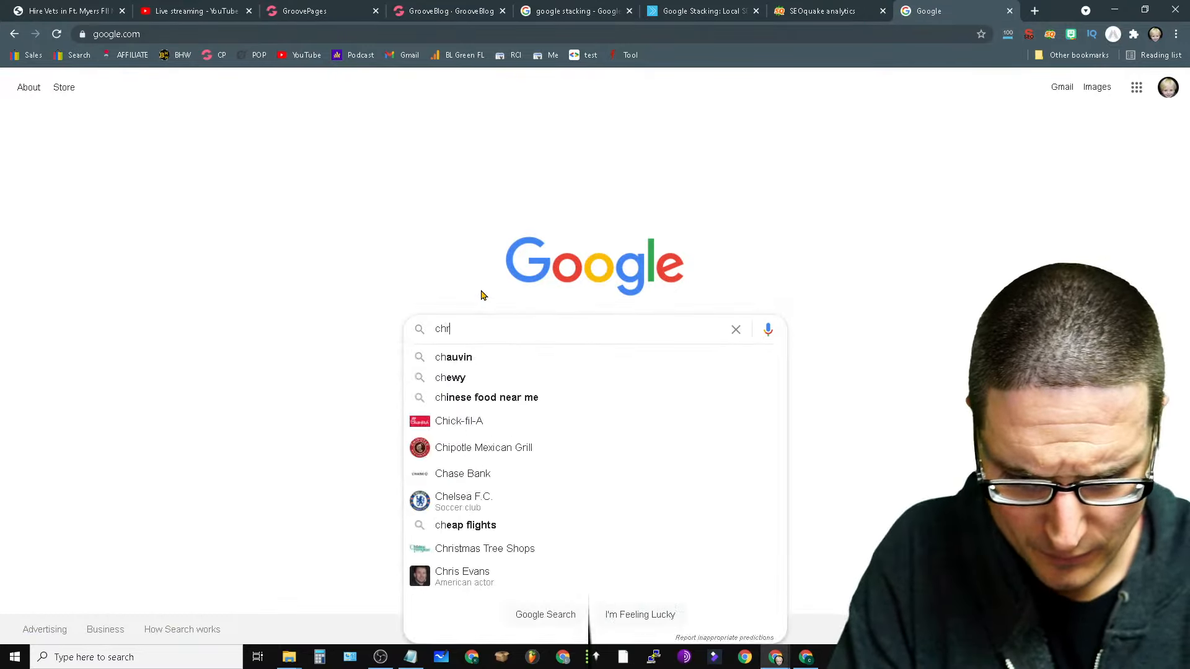
text(is palmer drive stacks)
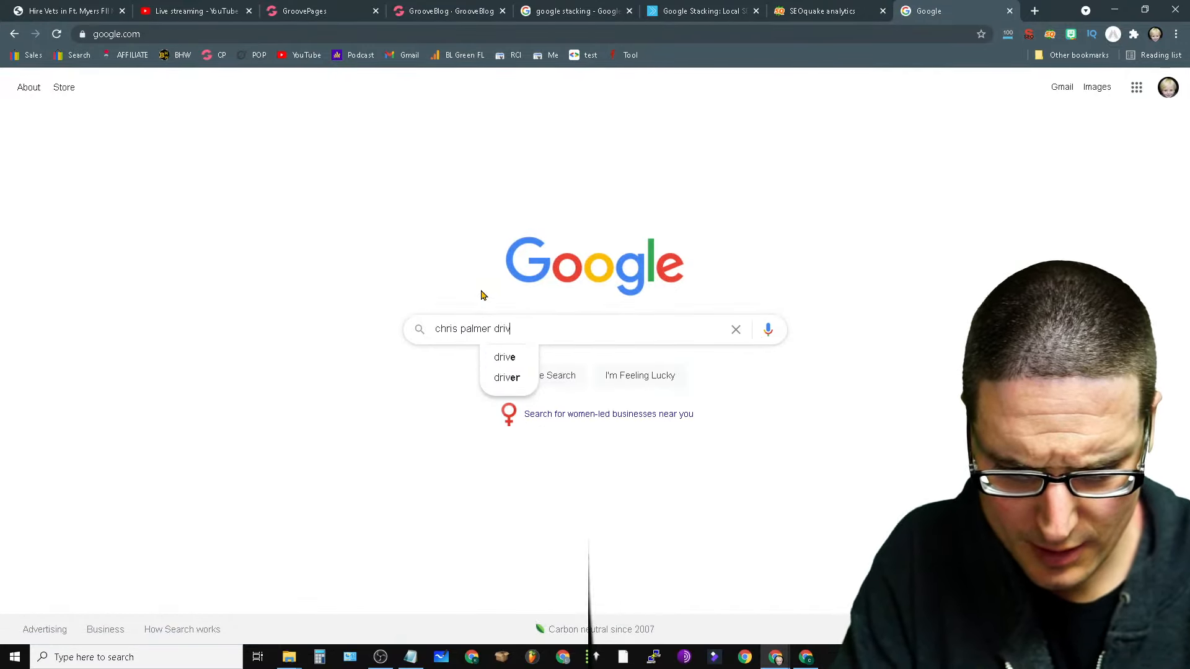
- Search, open the 'Google Drive Stack Plus AWS Entity Stack' video, and follow its Google Stacks course link
key(Return)
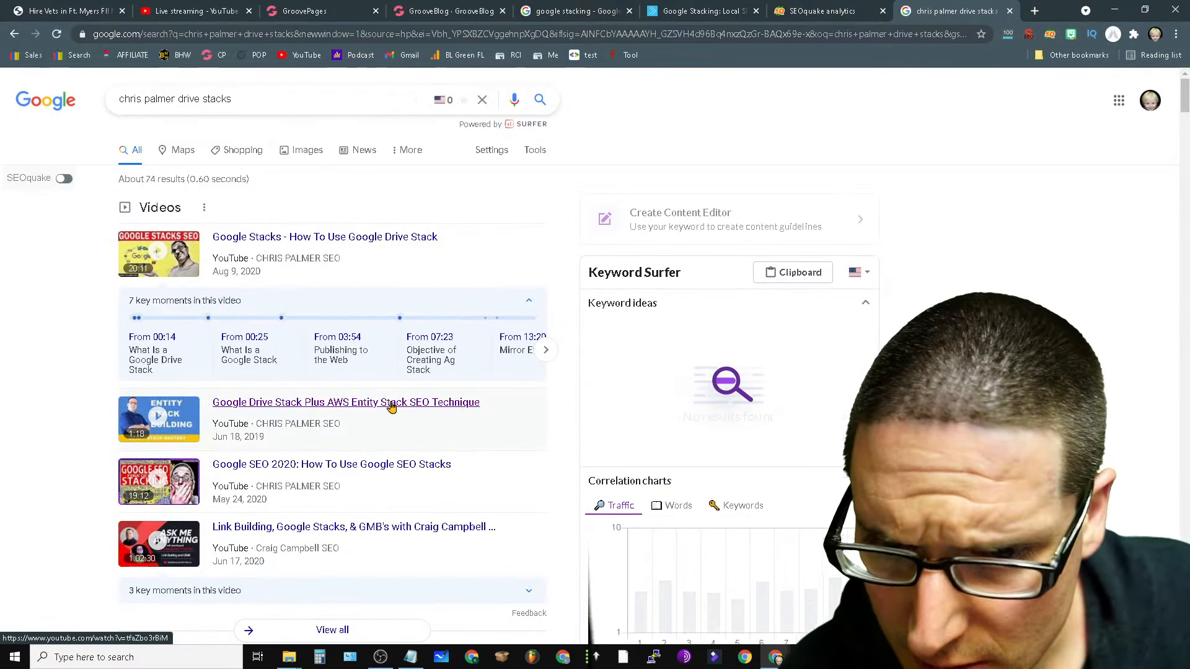
click(393, 404)
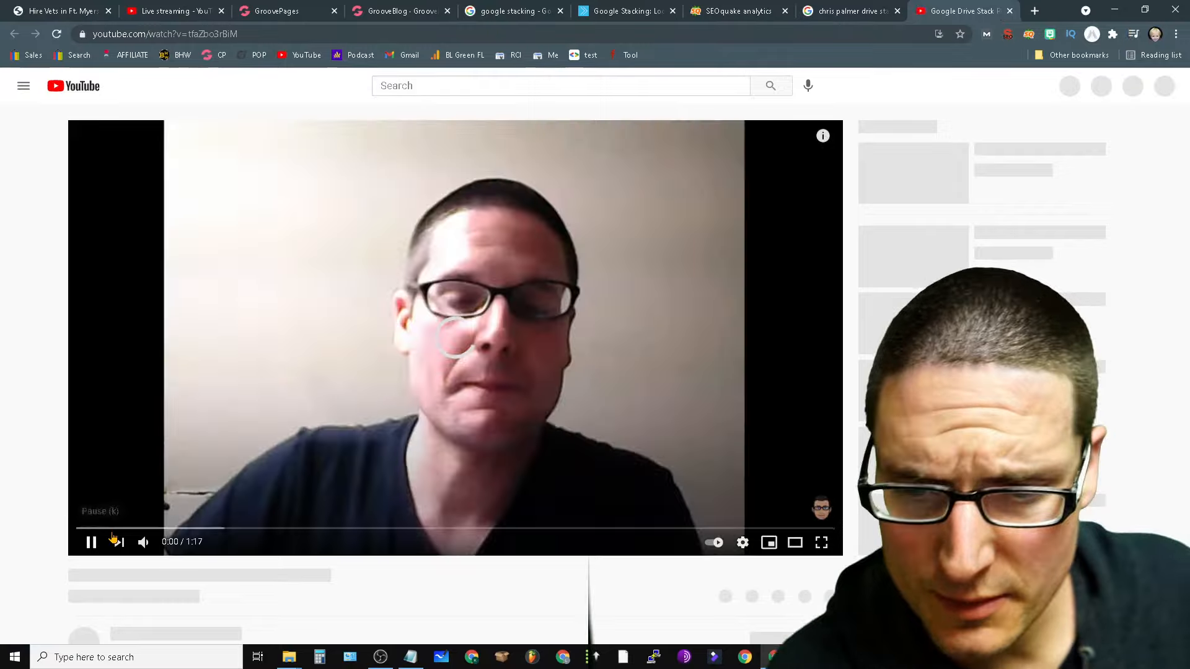
scroll(313, 450, down, 6)
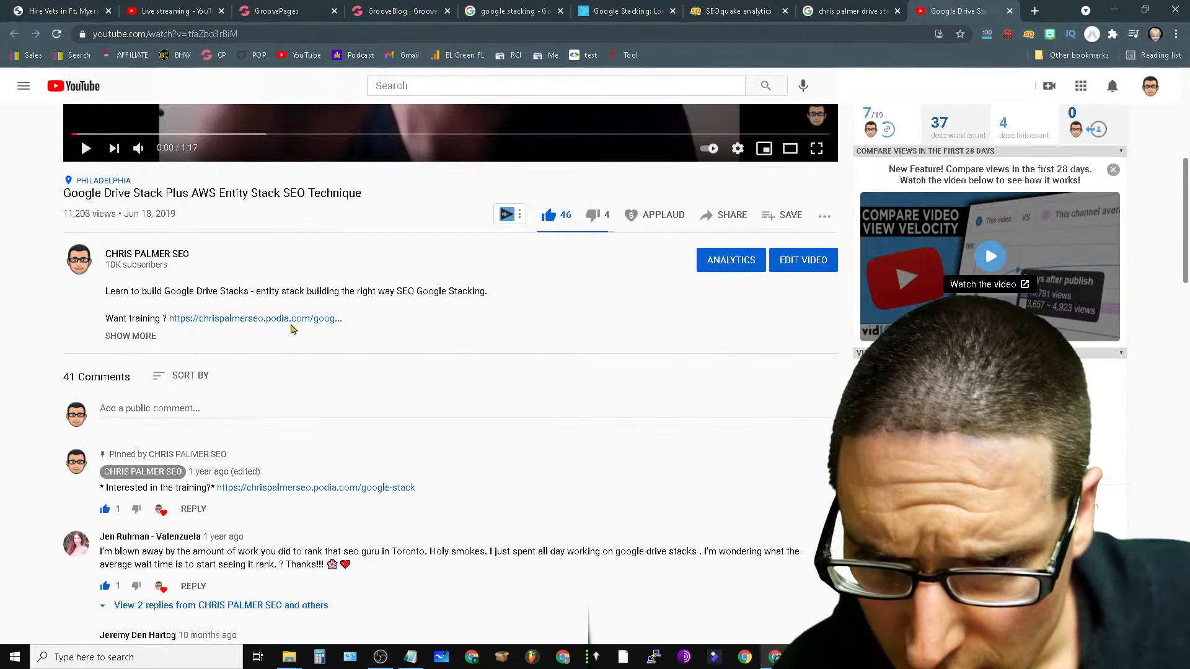
click(291, 319)
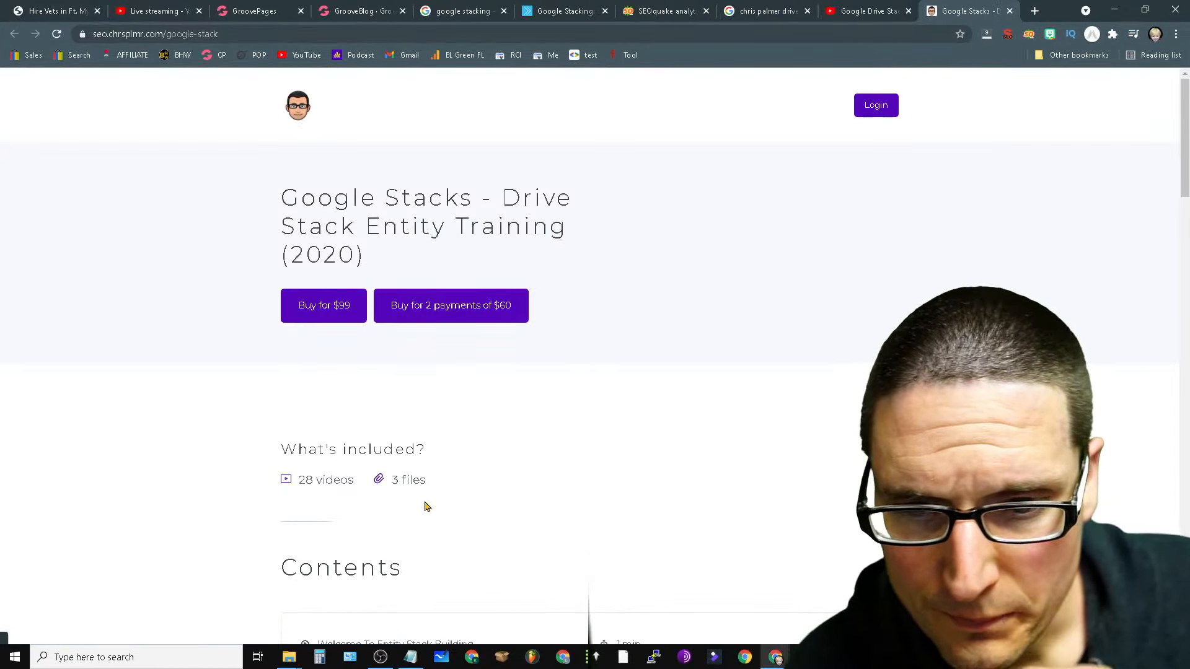
- Copy every lesson row in the course's Contents list, then switch back to the GrooveBlog draft
scroll(428, 502, down, 8)
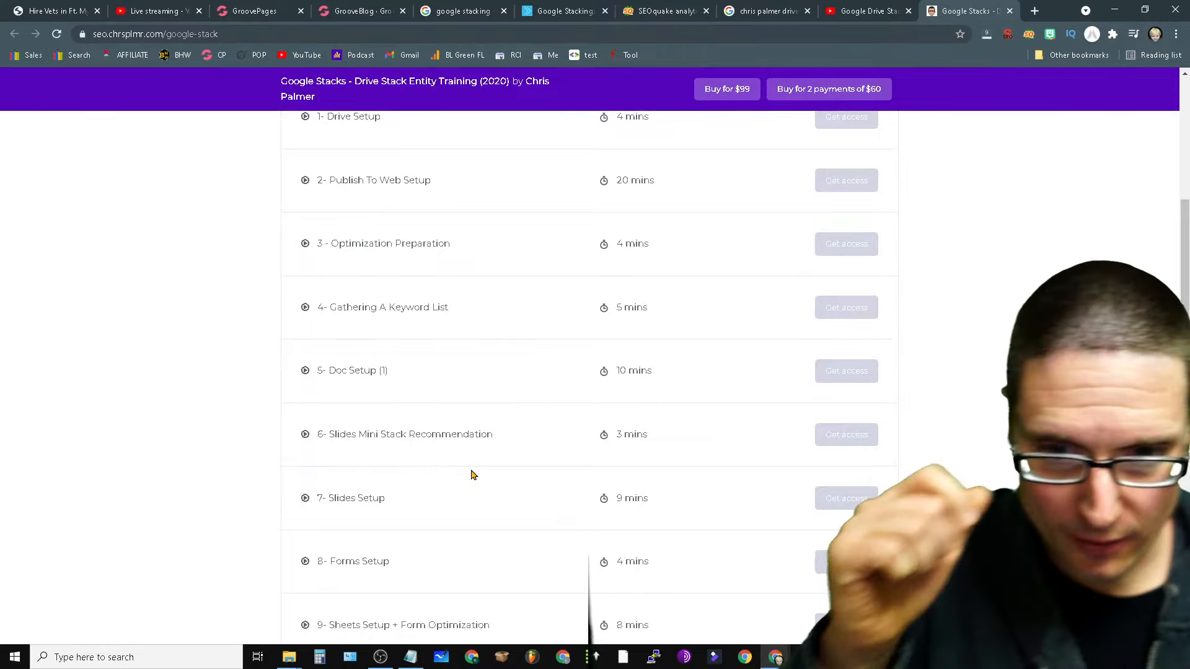
scroll(433, 463, up, 6)
scroll(453, 476, down, 3)
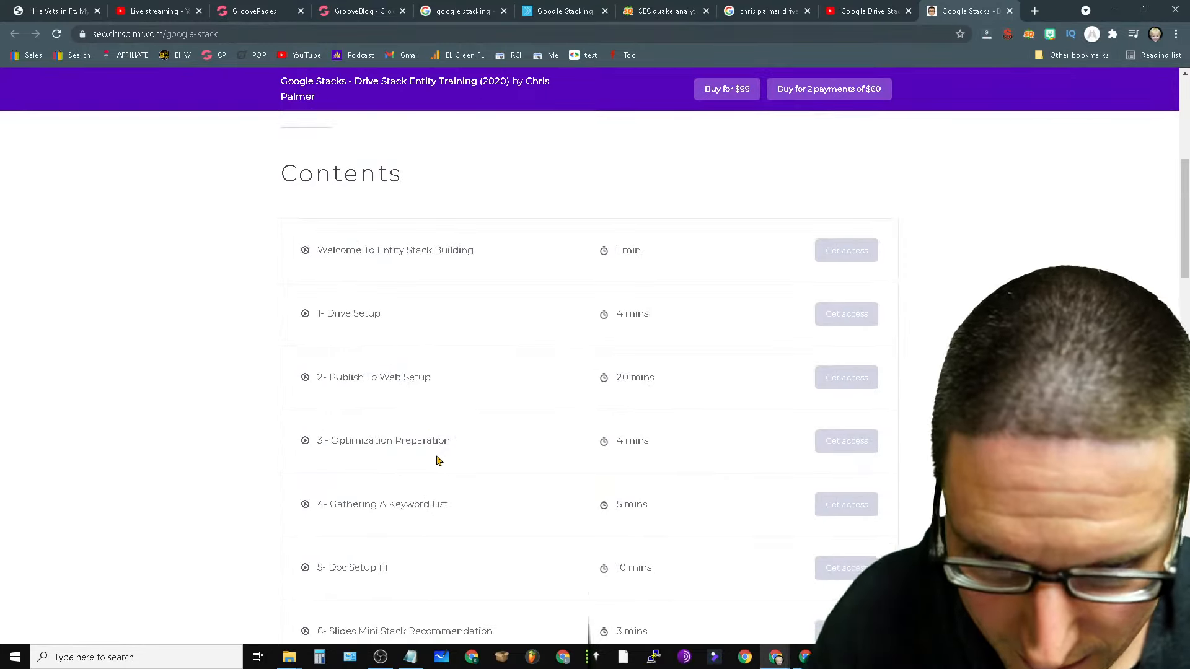
scroll(676, 387, down, 20)
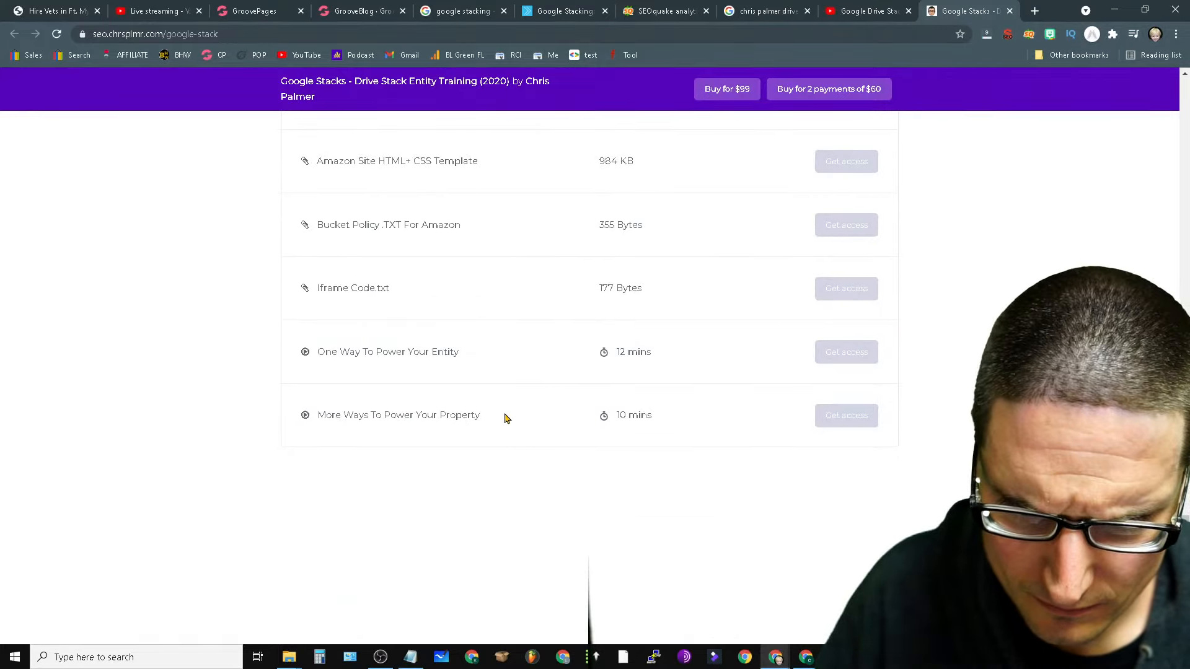
drag(512, 422, 324, 494)
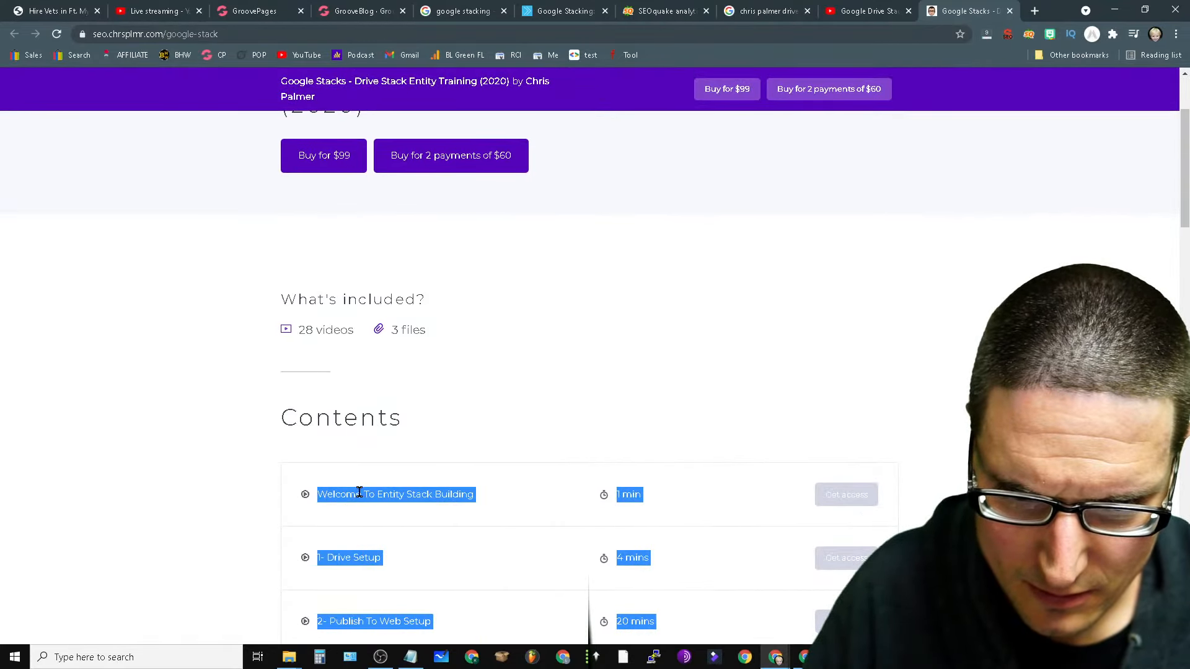
right_click(364, 494)
click(397, 503)
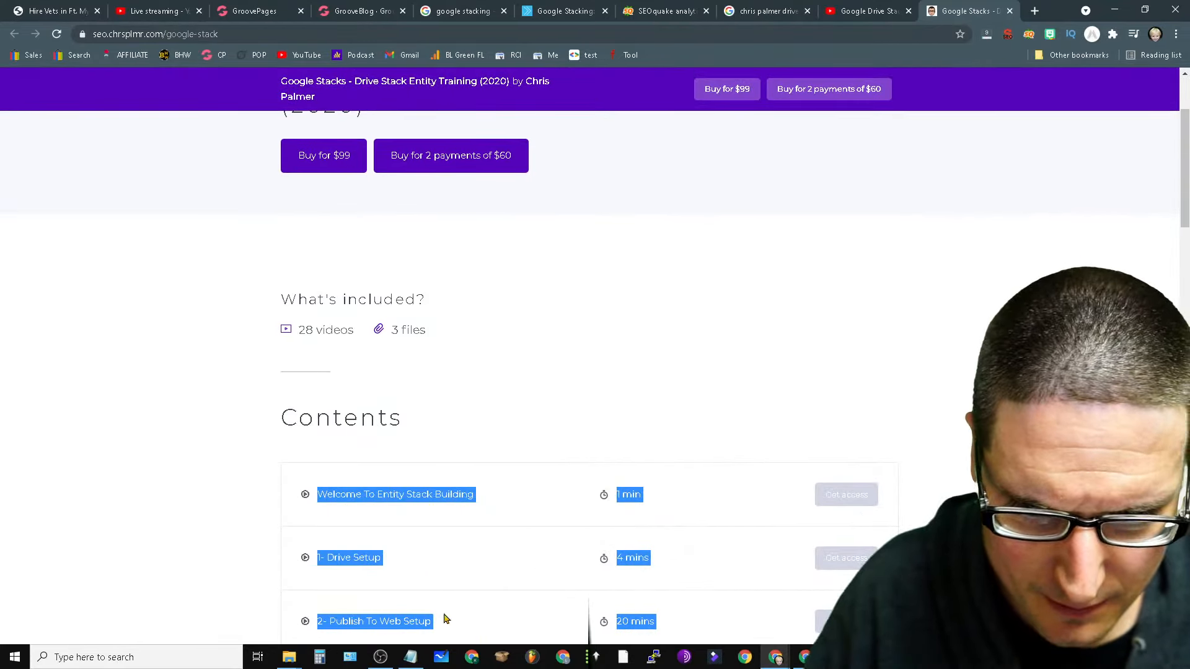
click(372, 11)
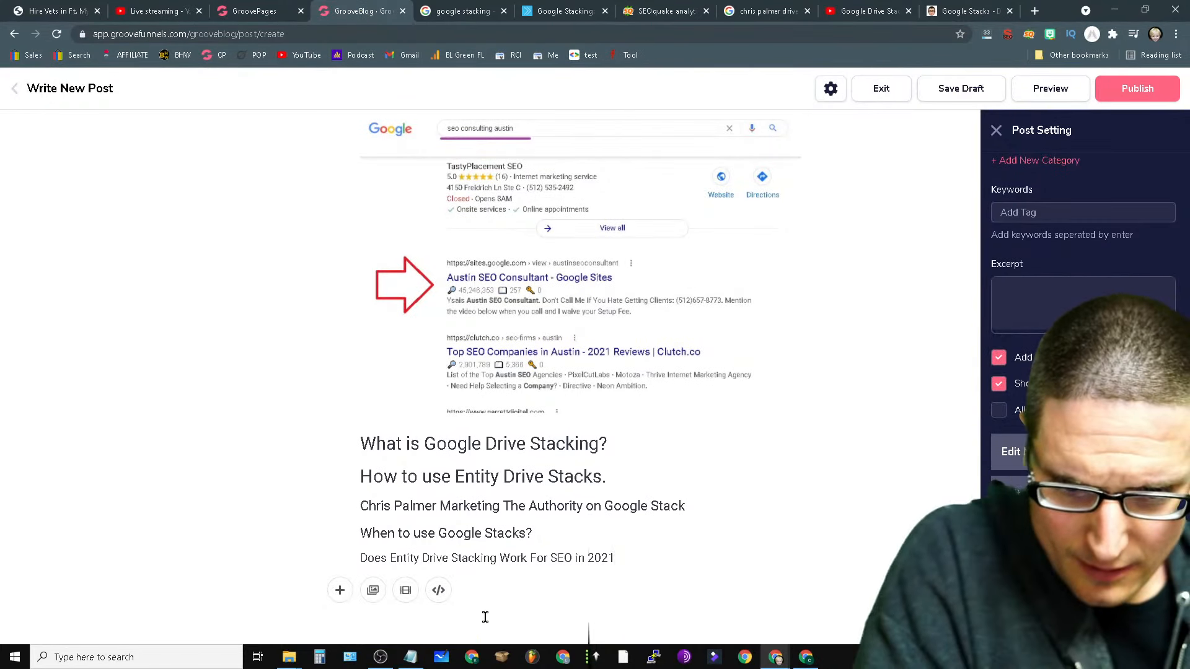
- Paste the lesson list, starting 'Welcome To Entity Stack Building', onto a new line under the last heading
key(Return)
right_click(486, 608)
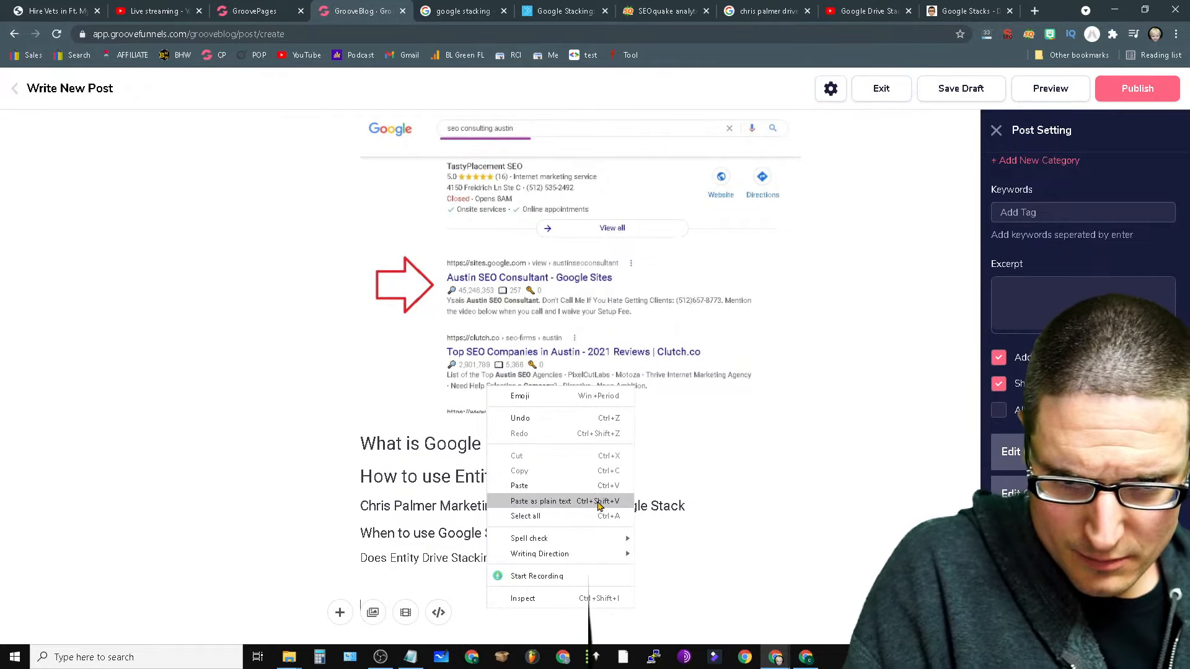
click(578, 482)
scroll(563, 512, up, 20)
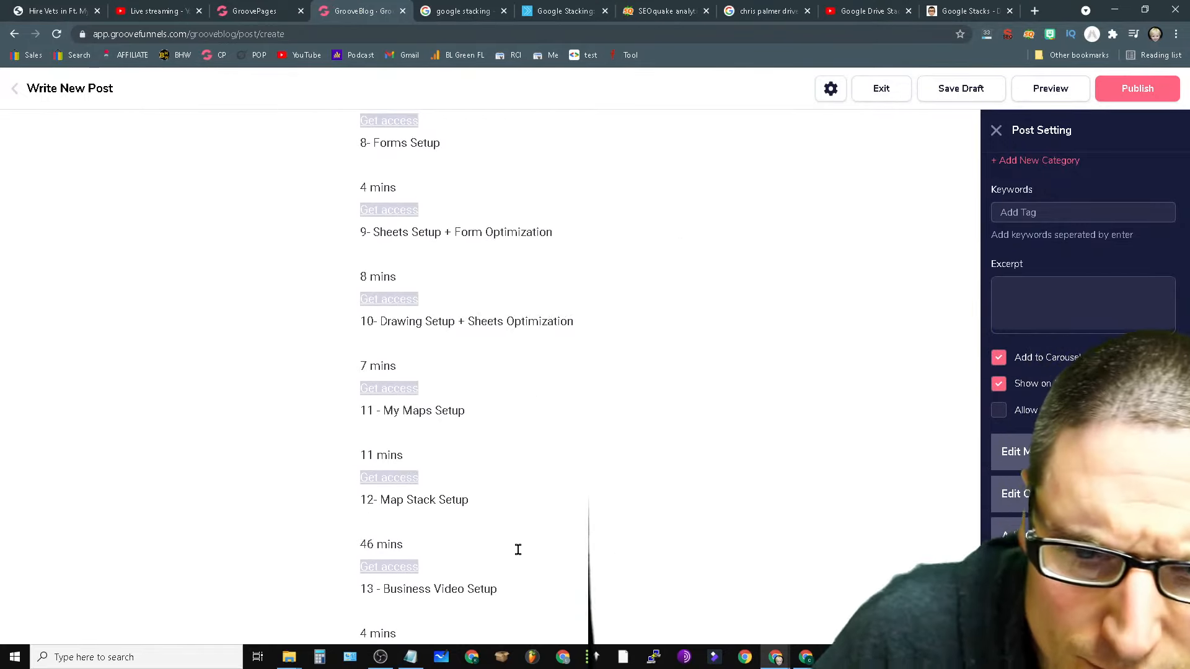
scroll(496, 561, down, 6)
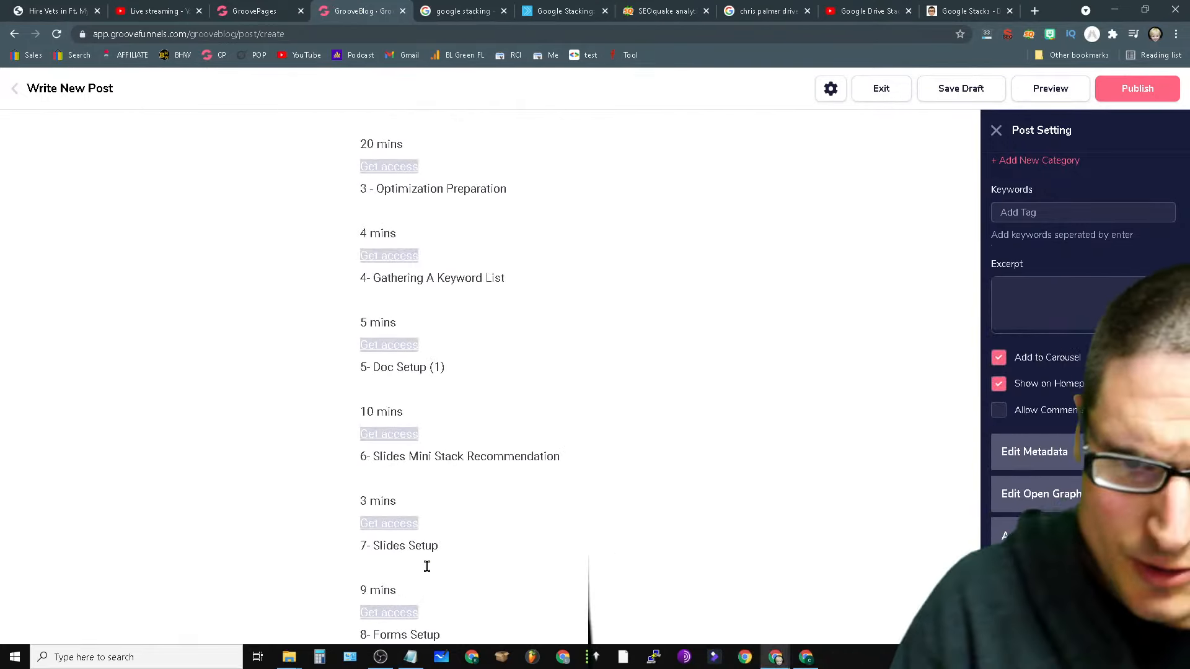
scroll(434, 570, up, 10)
scroll(471, 555, down, 4)
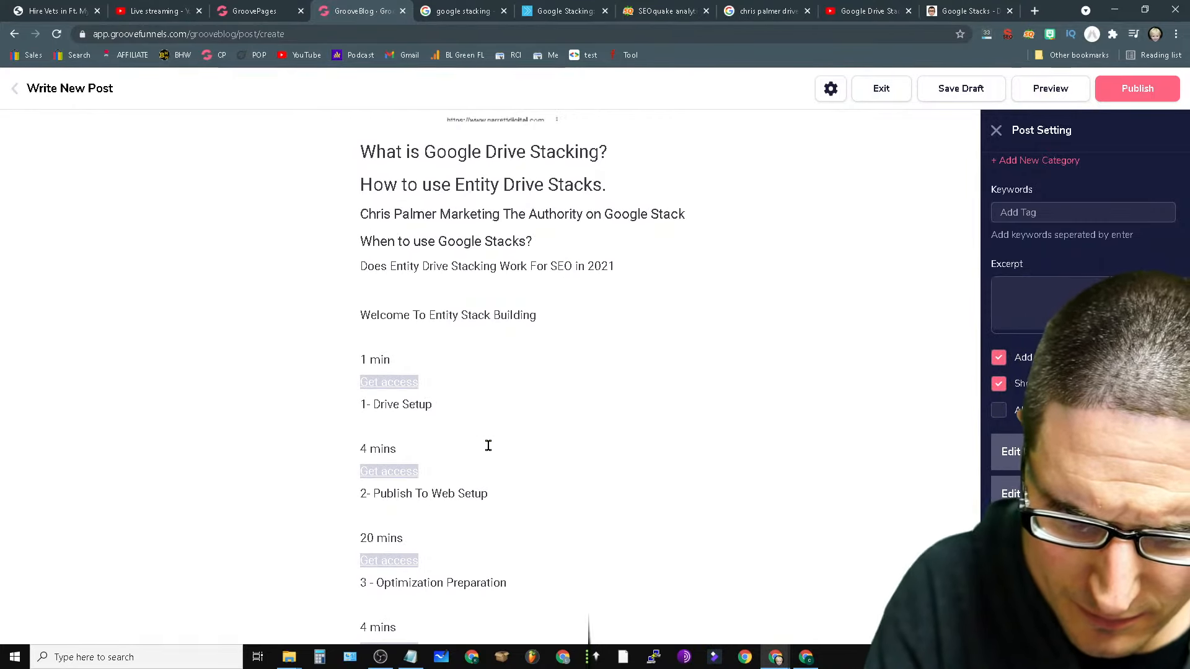
- Rename the first lesson 'Drive Setup' to 'Google Folders' and delete its '1 min' line
click(436, 404)
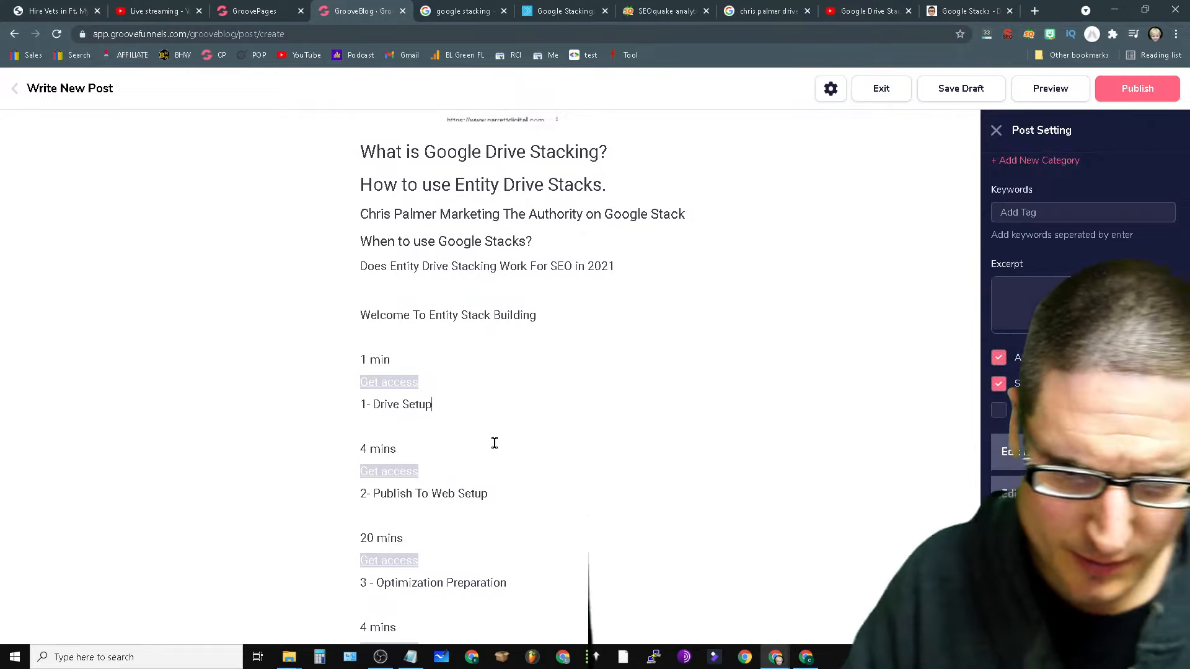
key(BackSpace)
key(BackSpace)
key(BackSpace)
key(BackSpace)
key(BackSpace)
key(BackSpace)
key(BackSpace)
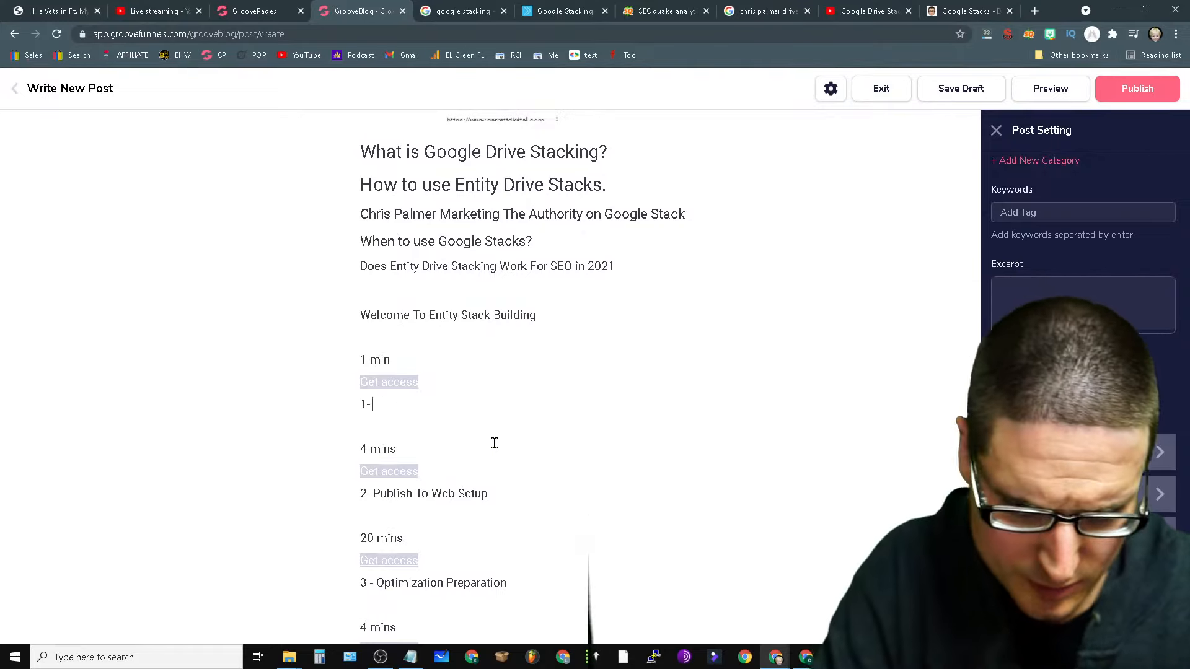
text(Google Folders)
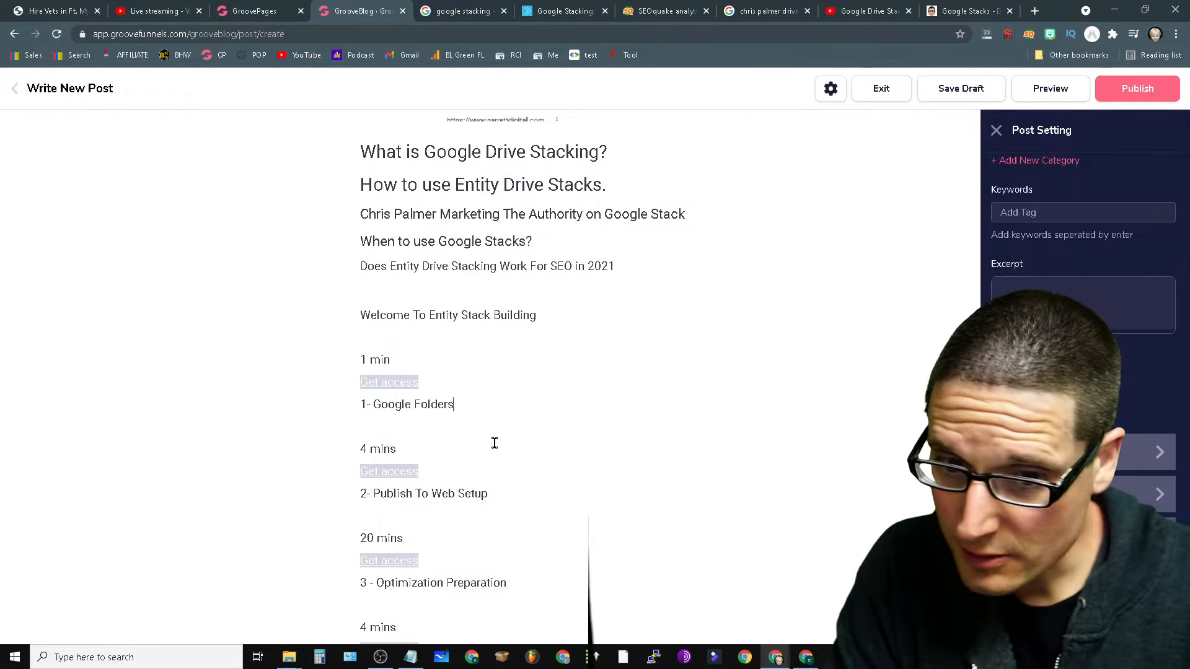
double_click(376, 367)
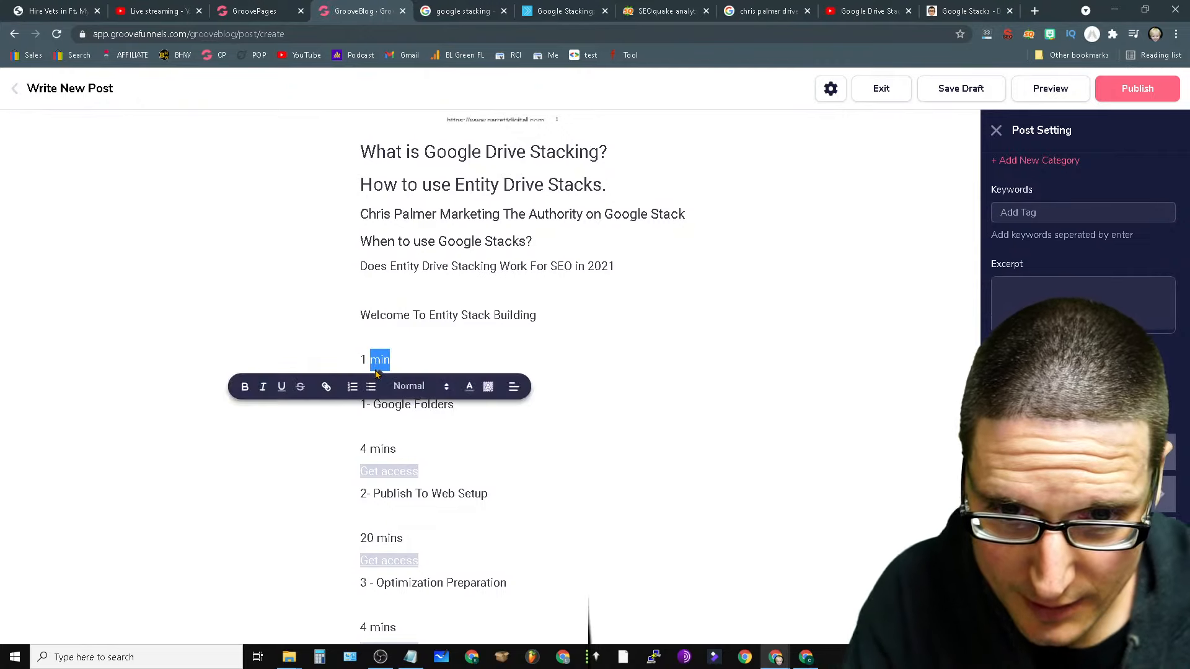
triple_click(376, 368)
key(BackSpace)
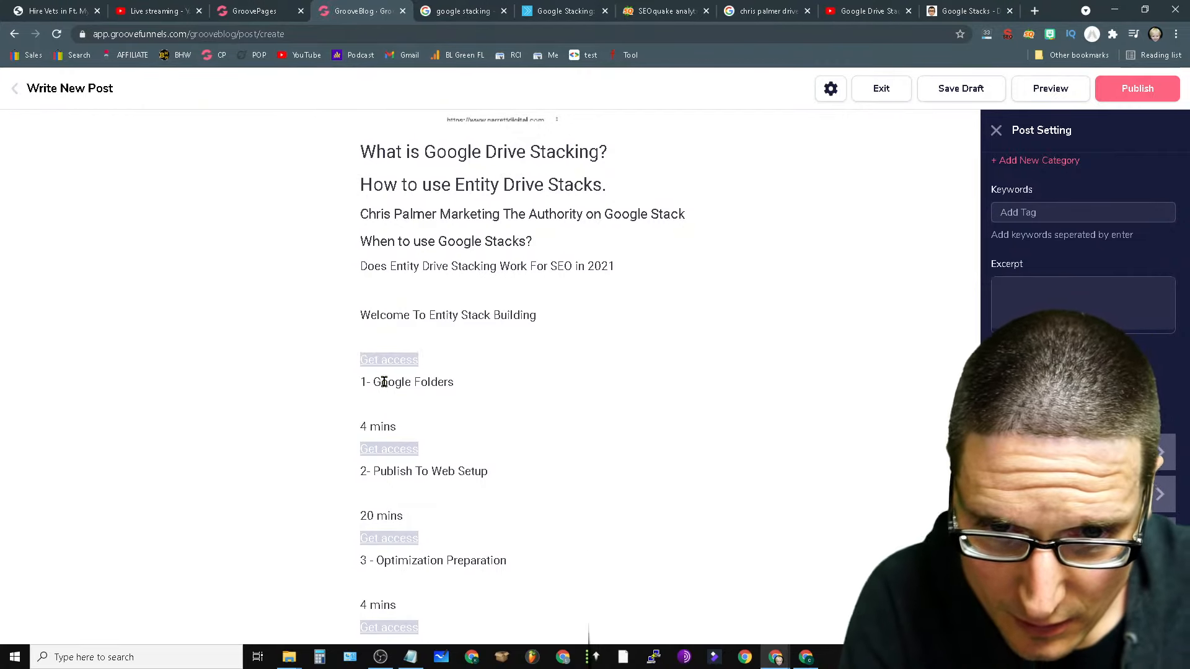
key(BackSpace)
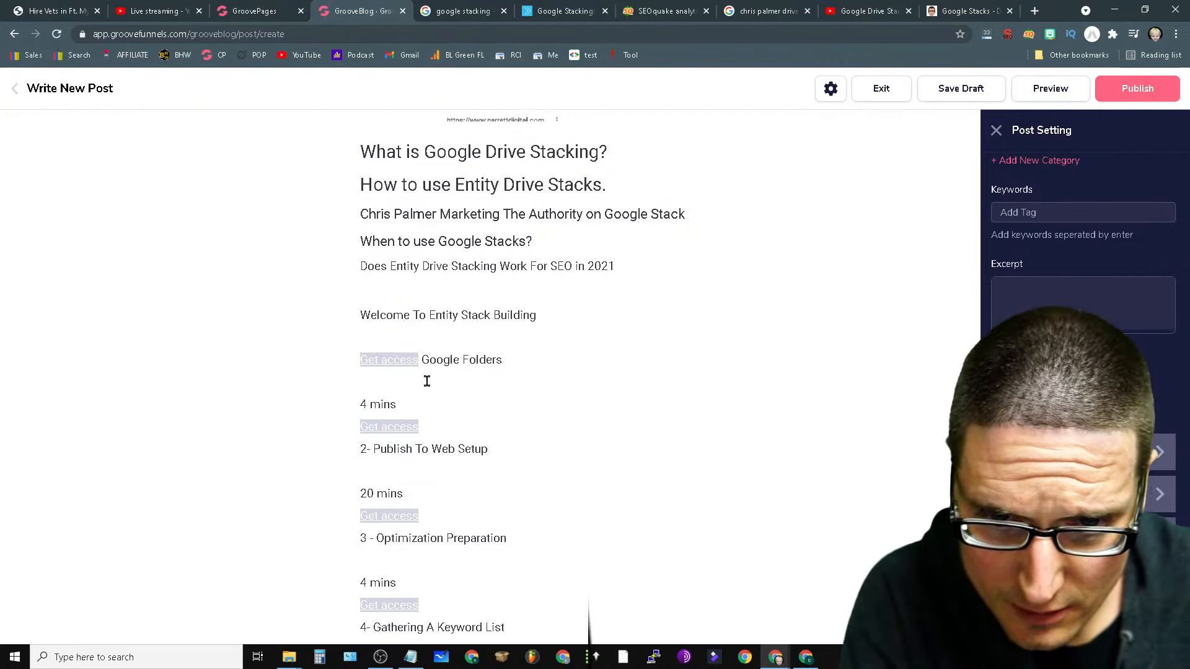
key(Return)
- Delete the 'Get access' link line and the '4 mins' line around Google Folders
double_click(399, 360)
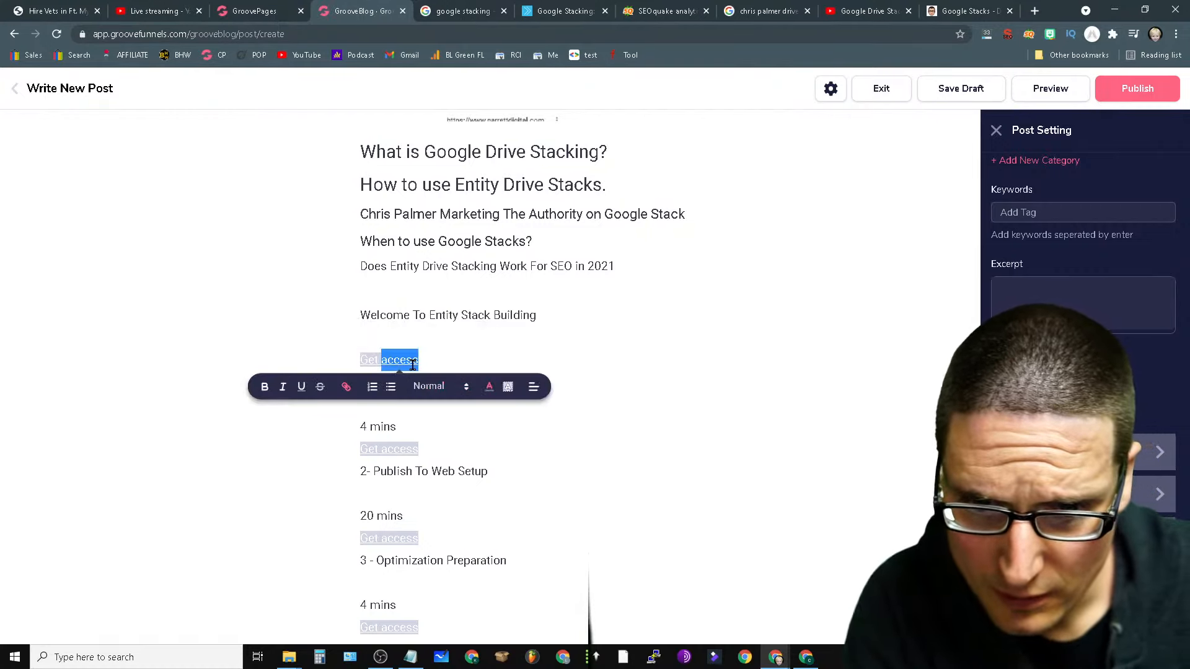
triple_click(412, 364)
key(BackSpace)
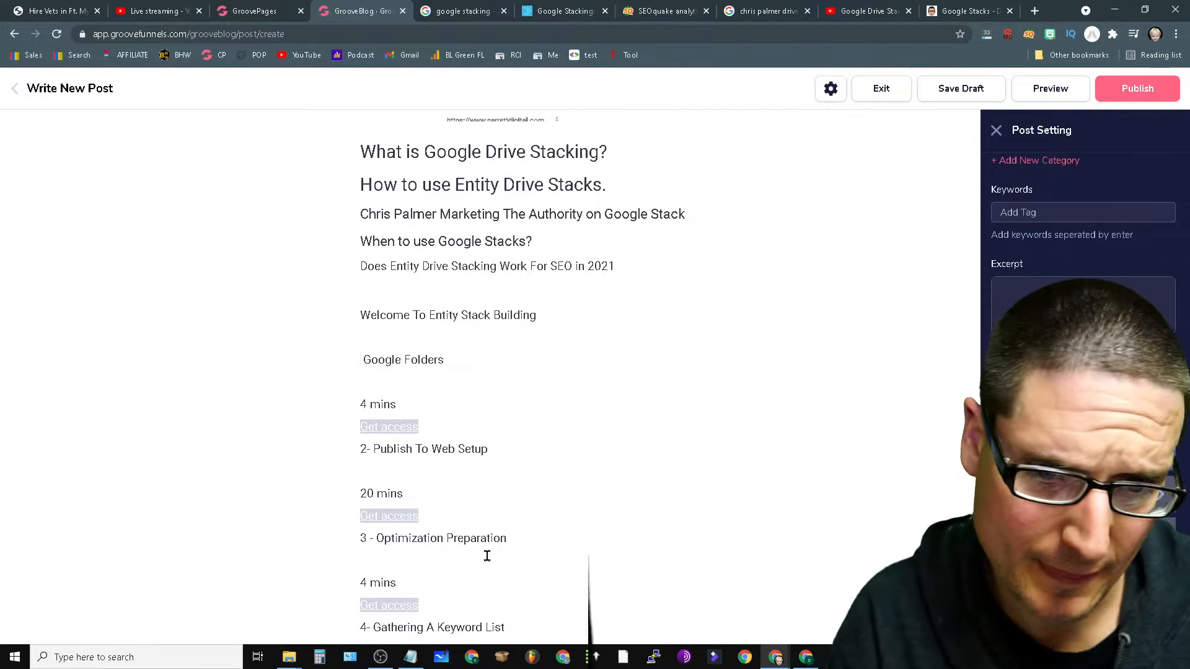
double_click(387, 405)
triple_click(387, 404)
key(BackSpace)
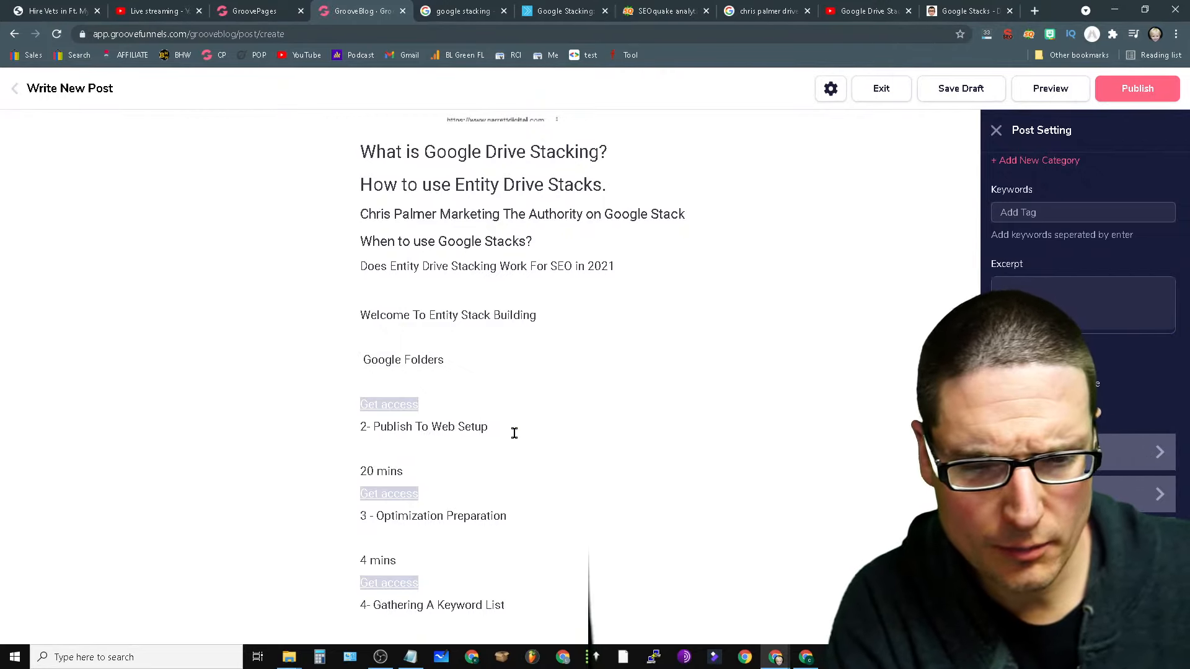
- Delete the Publish To Web, Optimization Preparation and Keyword List lessons with their timing lines
drag(516, 433, 358, 404)
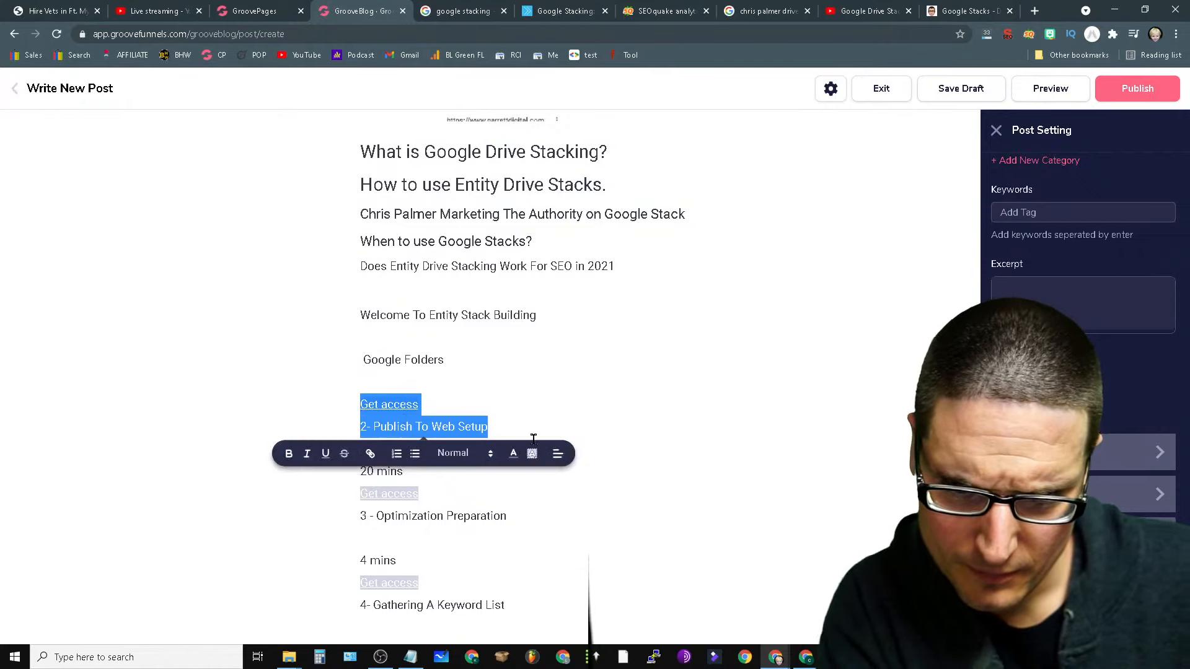
key(BackSpace)
key(BackSpace)
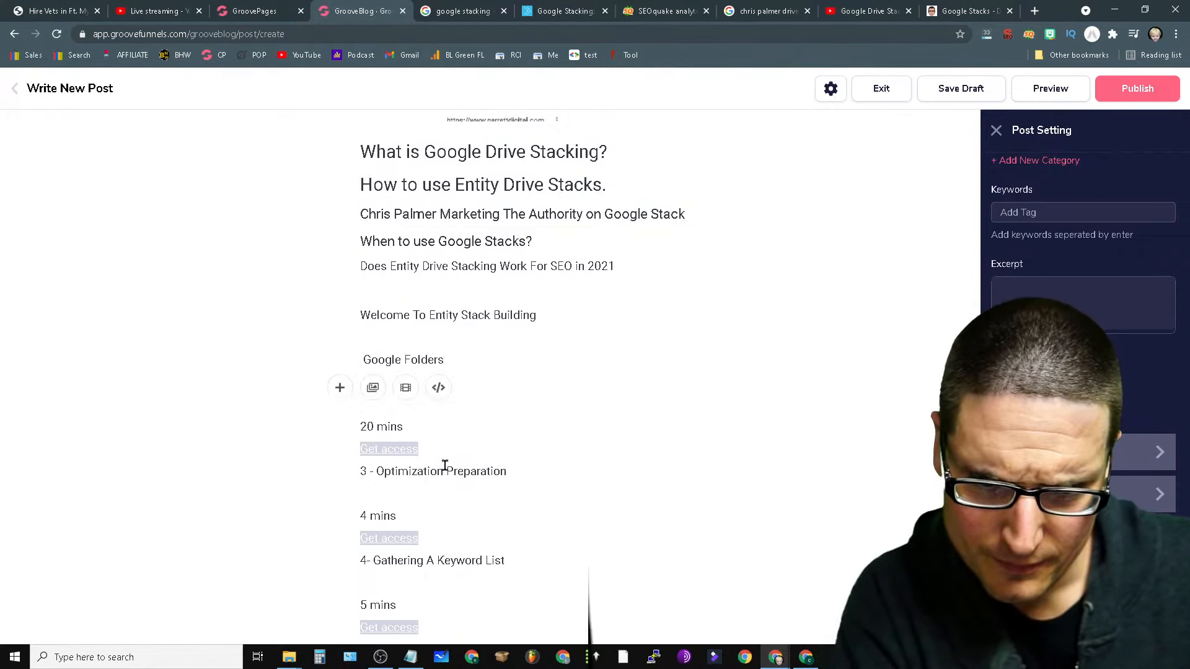
drag(481, 465, 306, 438)
key(BackSpace)
drag(561, 524, 362, 468)
key(BackSpace)
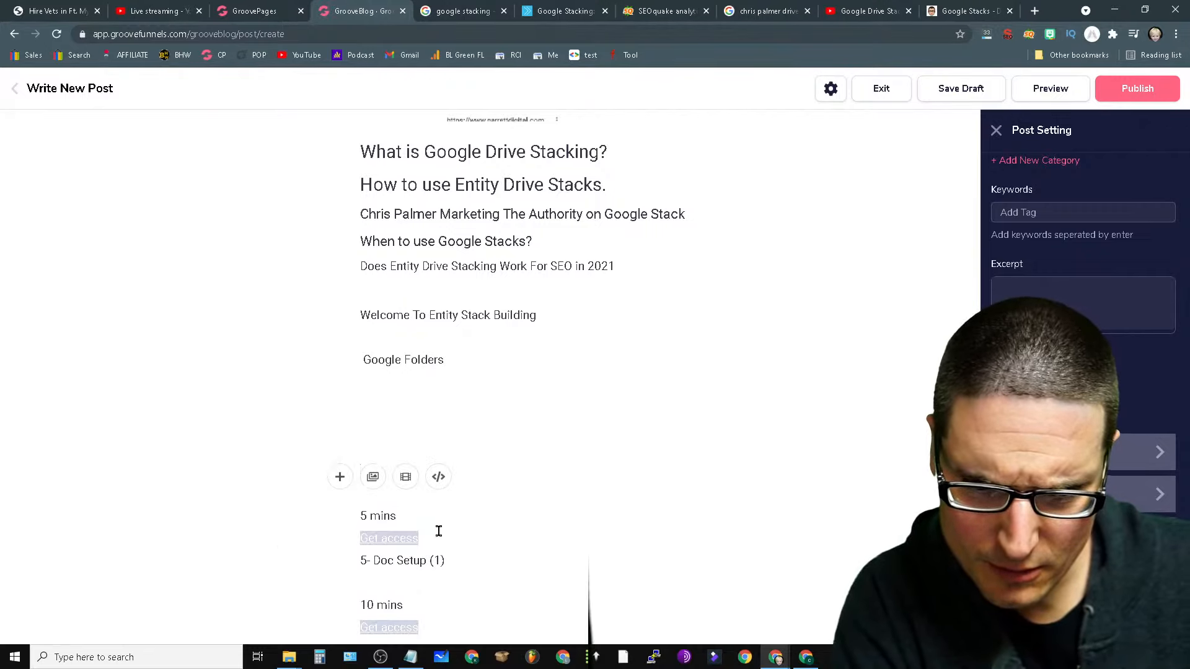
drag(438, 531, 358, 513)
key(BackSpace)
key(BackSpace)
key(BackSpace)
key(BackSpace)
key(BackSpace)
key(BackSpace)
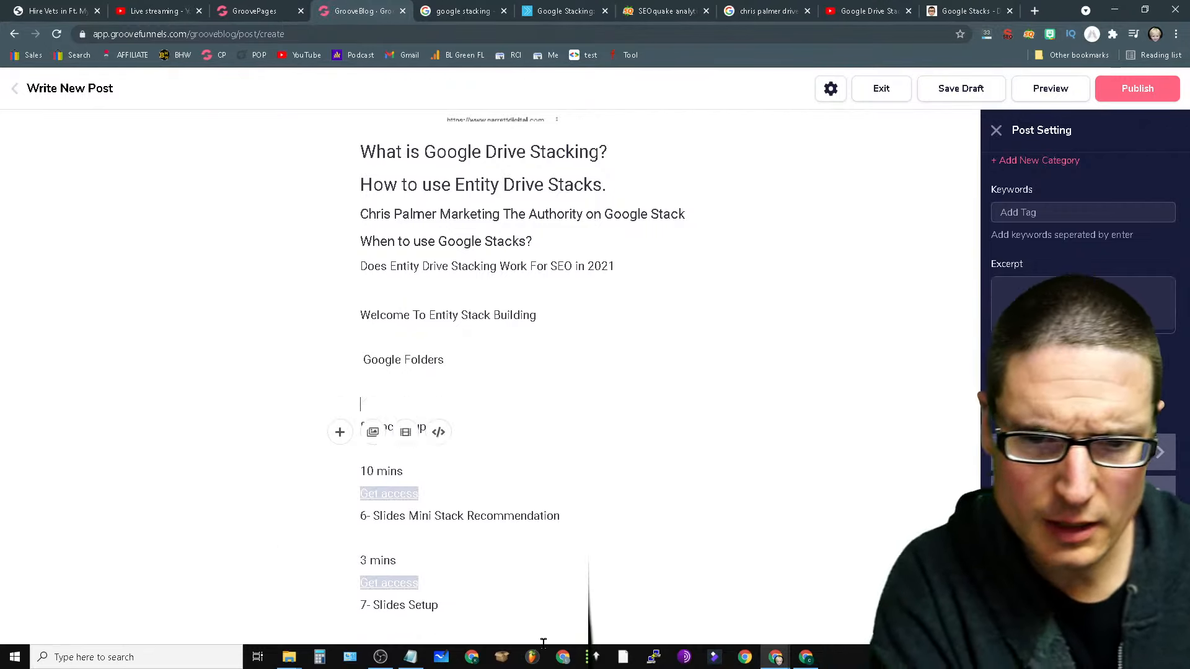
- Trim '5-' and '(1)' from Doc Setup, remove Mini Stack Recommendation, and close the blank lines
click(518, 379)
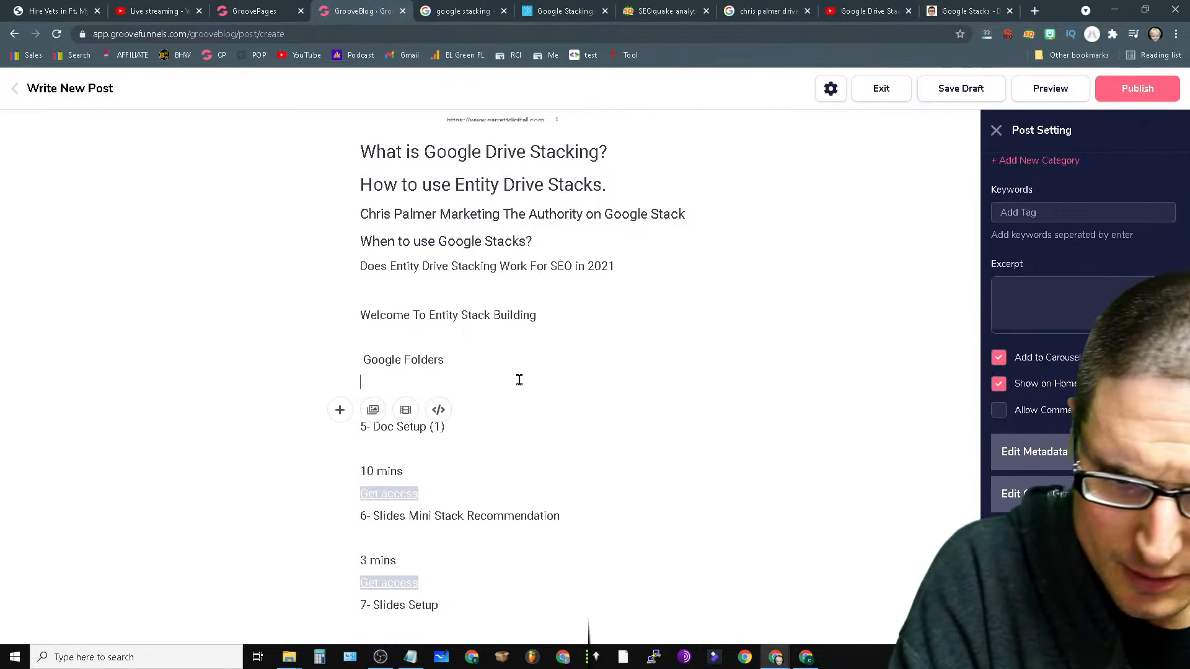
click(376, 430)
key(BackSpace)
key(BackSpace)
key(BackSpace)
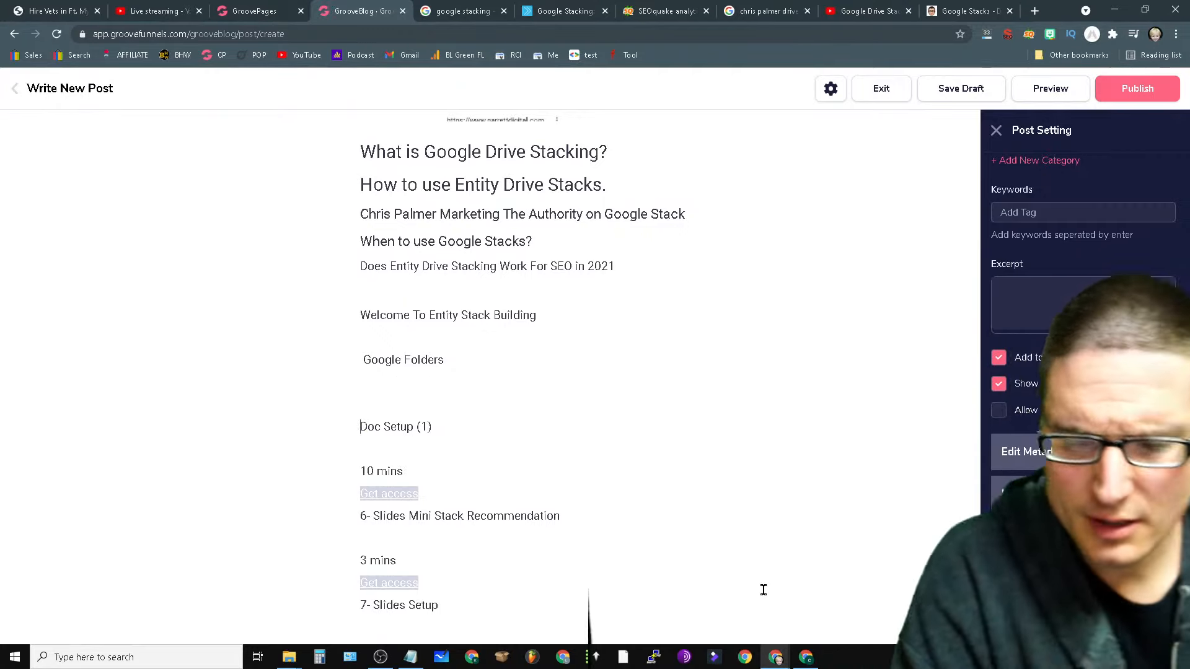
click(436, 428)
key(BackSpace)
key(BackSpace)
key(BackSpace)
key(BackSpace)
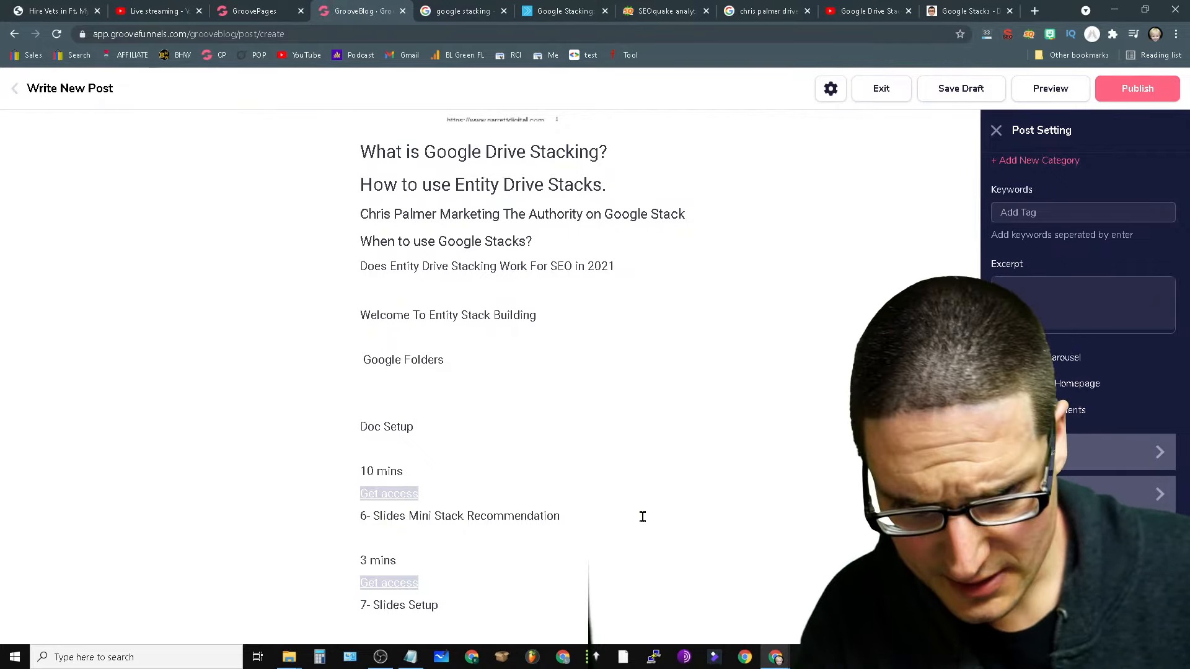
drag(560, 517, 361, 450)
key(BackSpace)
key(BackSpace)
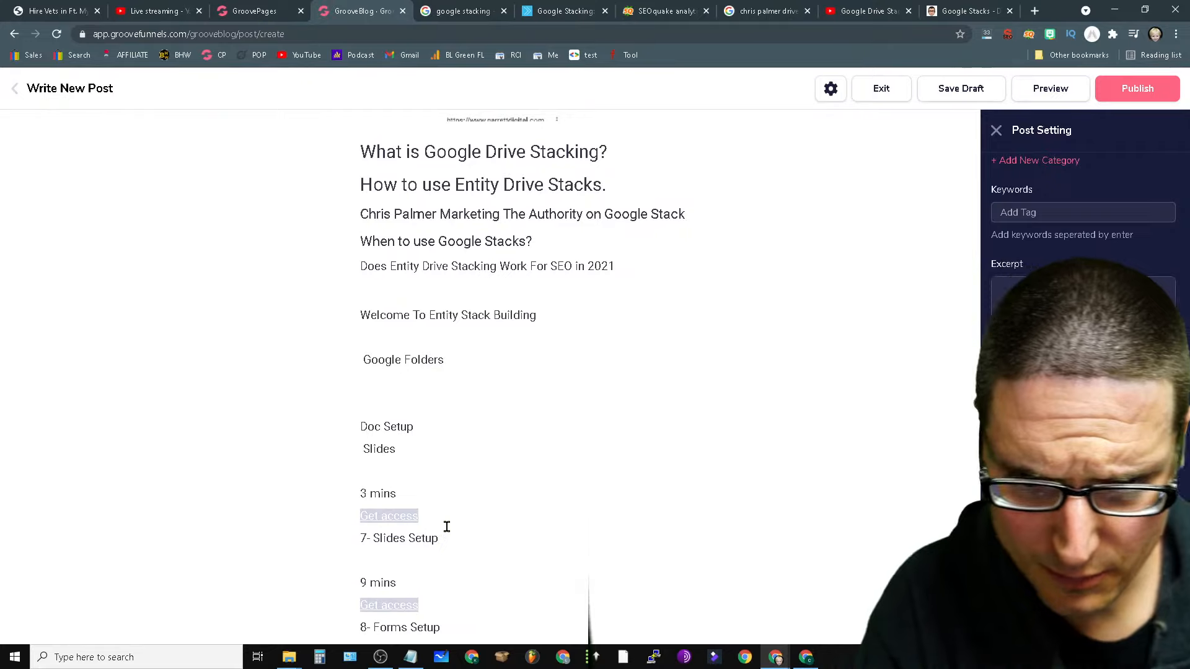
click(397, 404)
key(BackSpace)
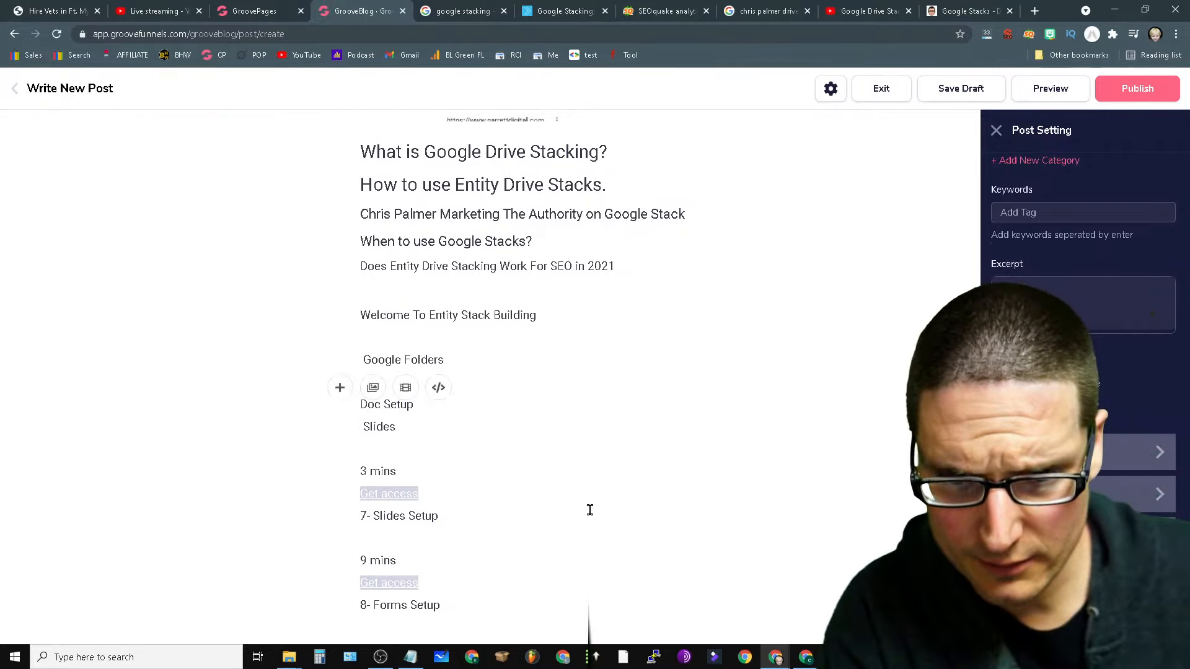
key(BackSpace)
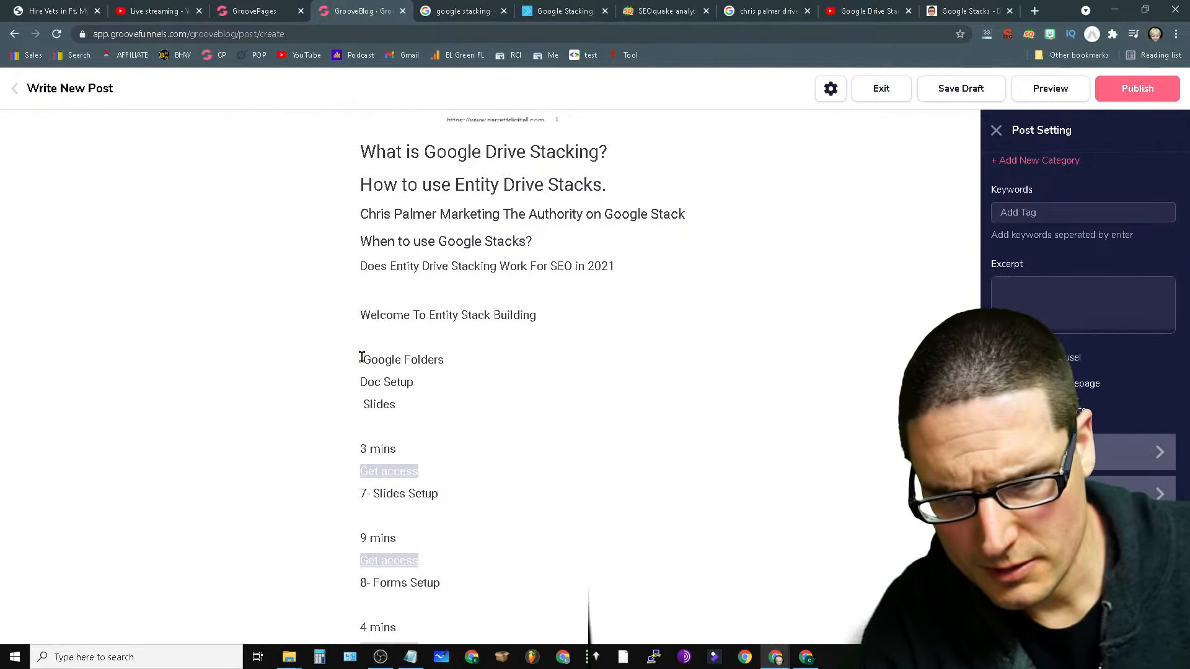
key(BackSpace)
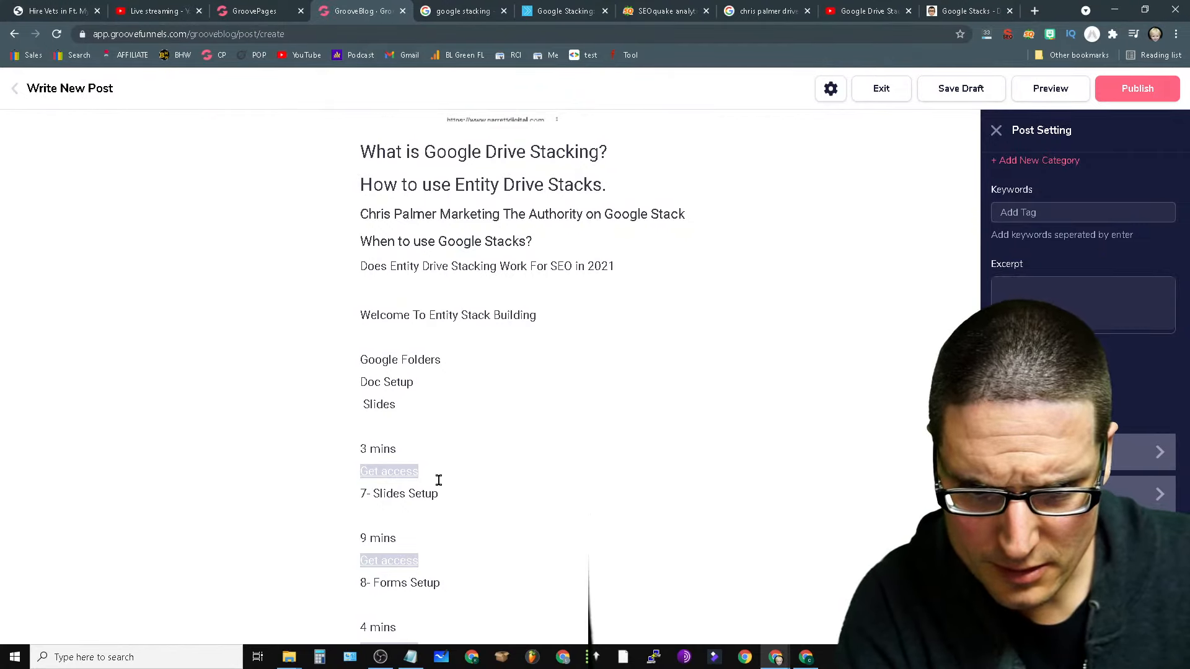
- Delete the Slides Setup lesson and its '9 mins' and 'Get access' lines
drag(474, 497, 346, 448)
key(BackSpace)
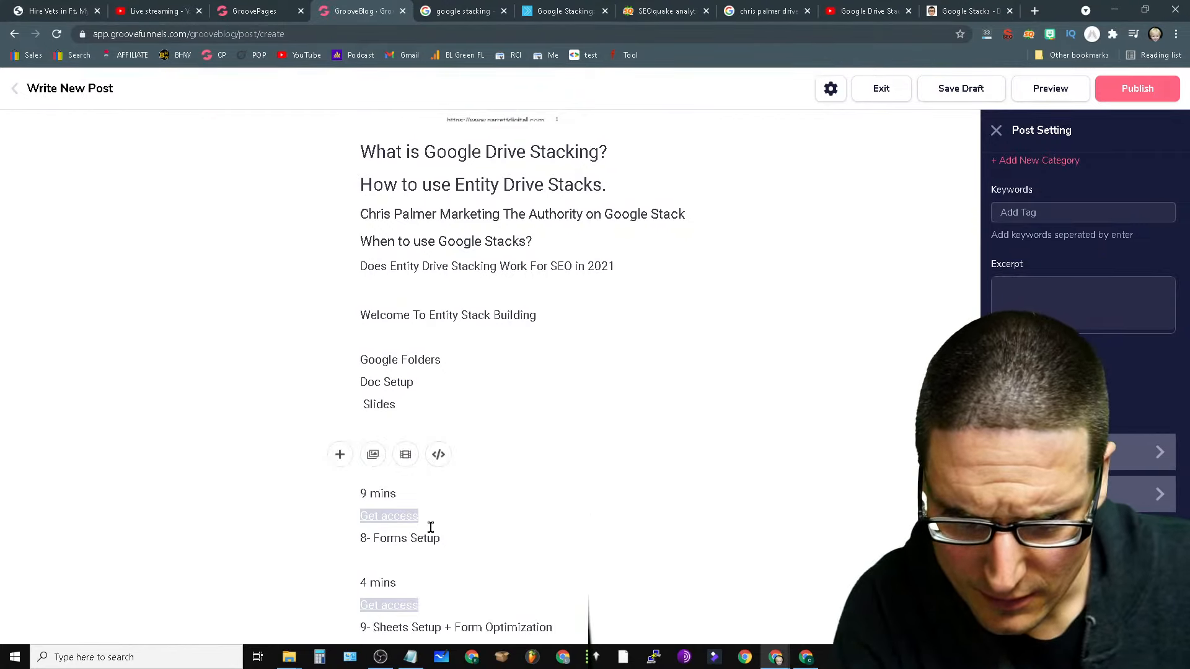
drag(449, 506, 345, 473)
key(BackSpace)
key(BackSpace)
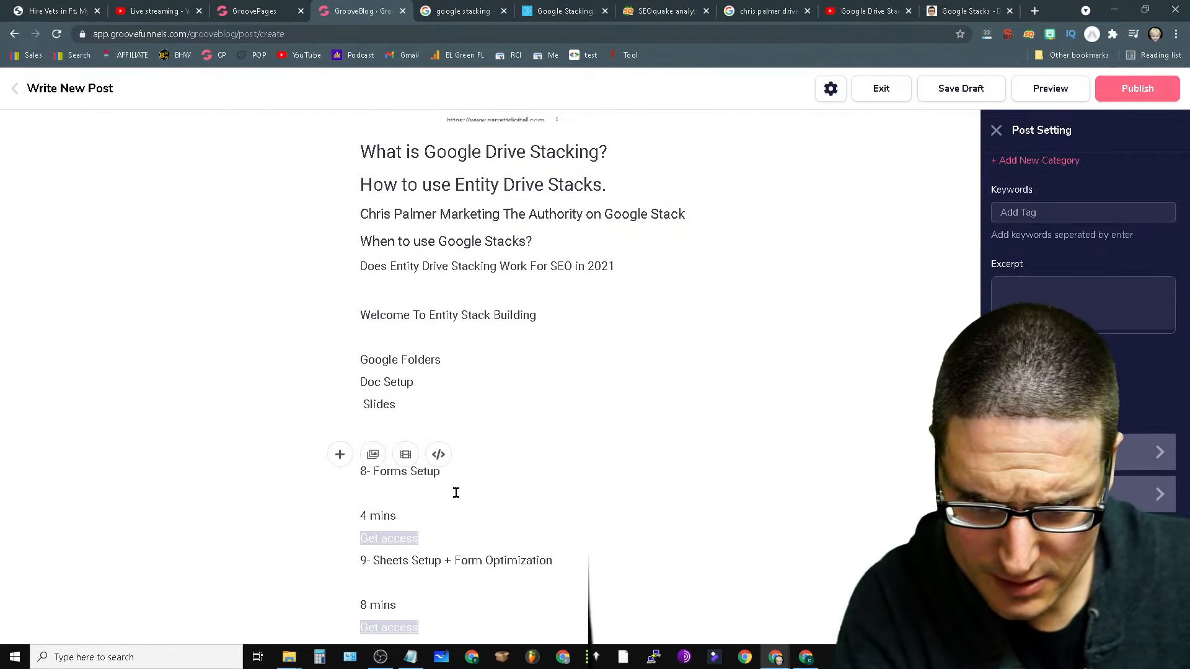
key(BackSpace)
key(BackSpace)
key(BackSpace)
key(BackSpace)
key(BackSpace)
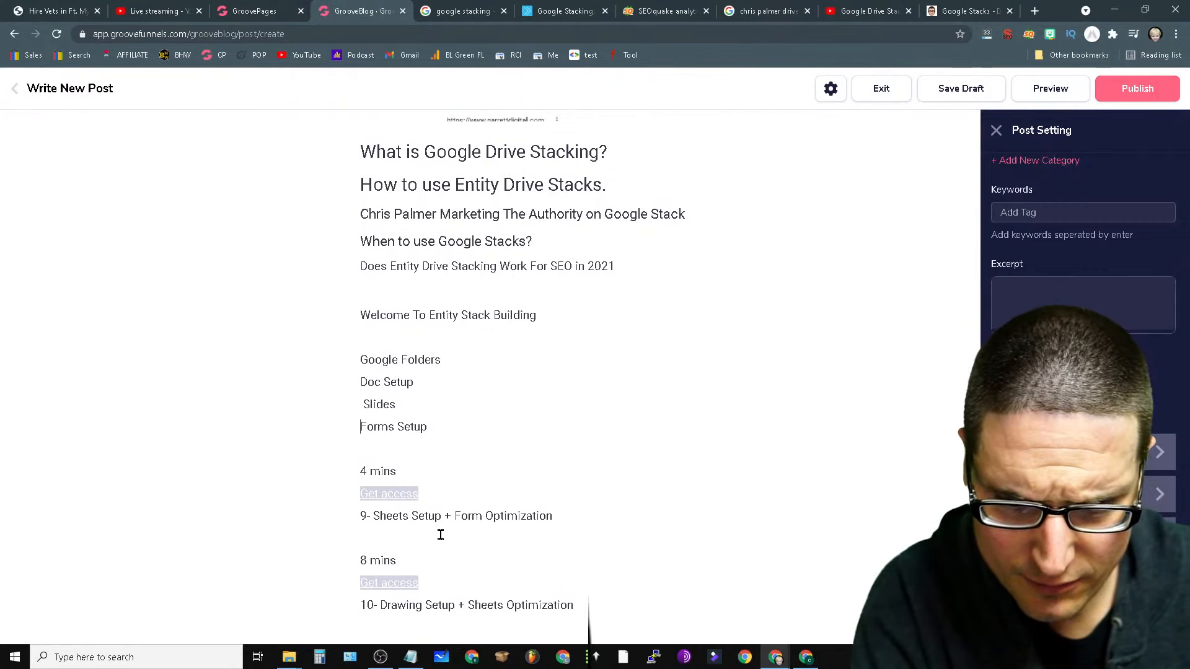
- Strip 'Setup + Form Optimization' and the preceding timing lines so Sheets sits under Forms Setup
drag(409, 515, 653, 547)
key(BackSpace)
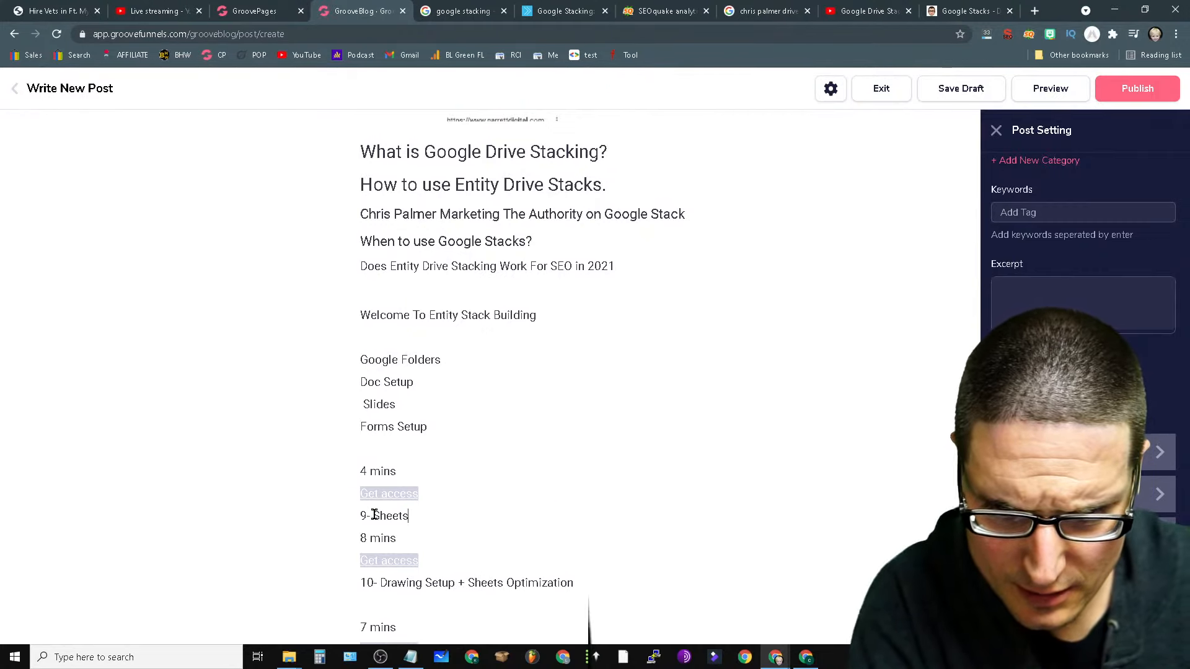
drag(374, 515, 360, 471)
key(BackSpace)
key(BackSpace)
key(BackSpace)
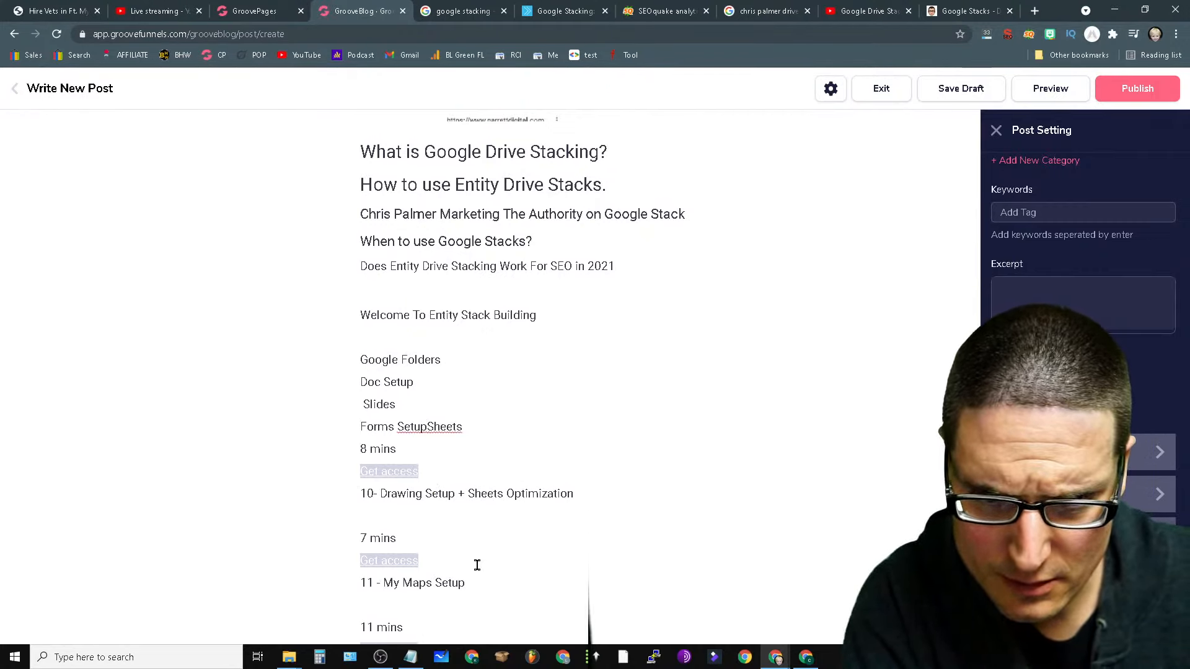
key(Return)
drag(358, 475, 378, 516)
click(355, 487)
- Remove '+ Sheets Optimization' after Drawing Setup plus the 8 mins, 7 mins and Get access lines
key(BackSpace)
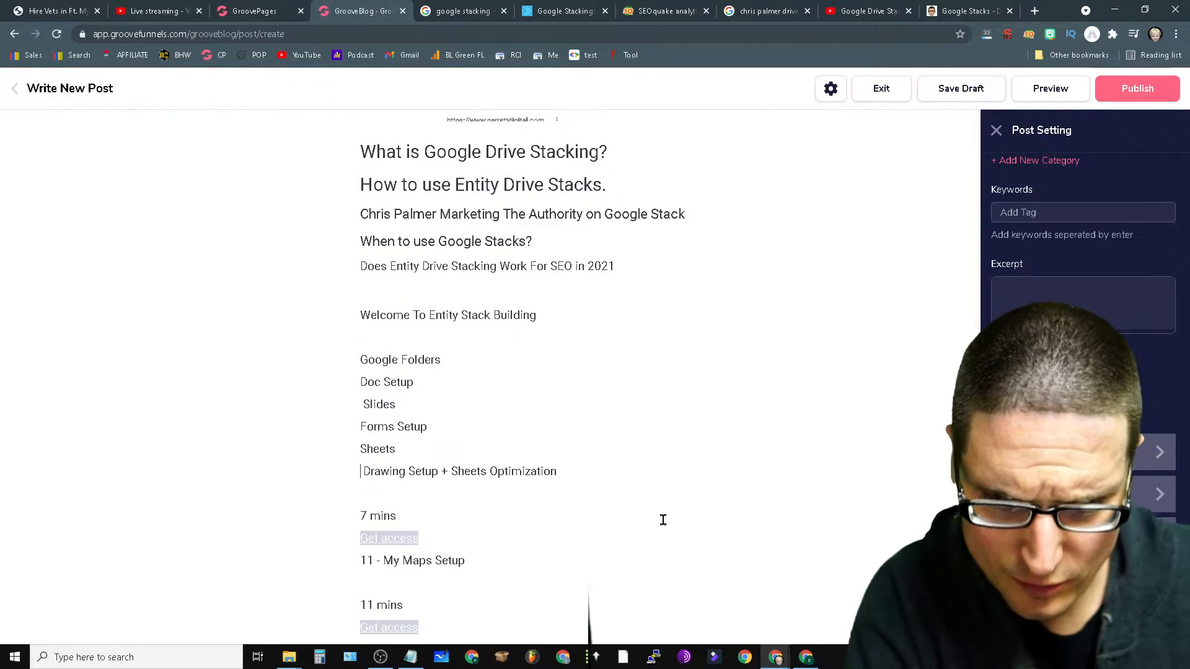
mouse_move(598, 471)
mouse_down()
mouse_move(430, 473)
mouse_move(440, 473)
mouse_up()
key(BackSpace)
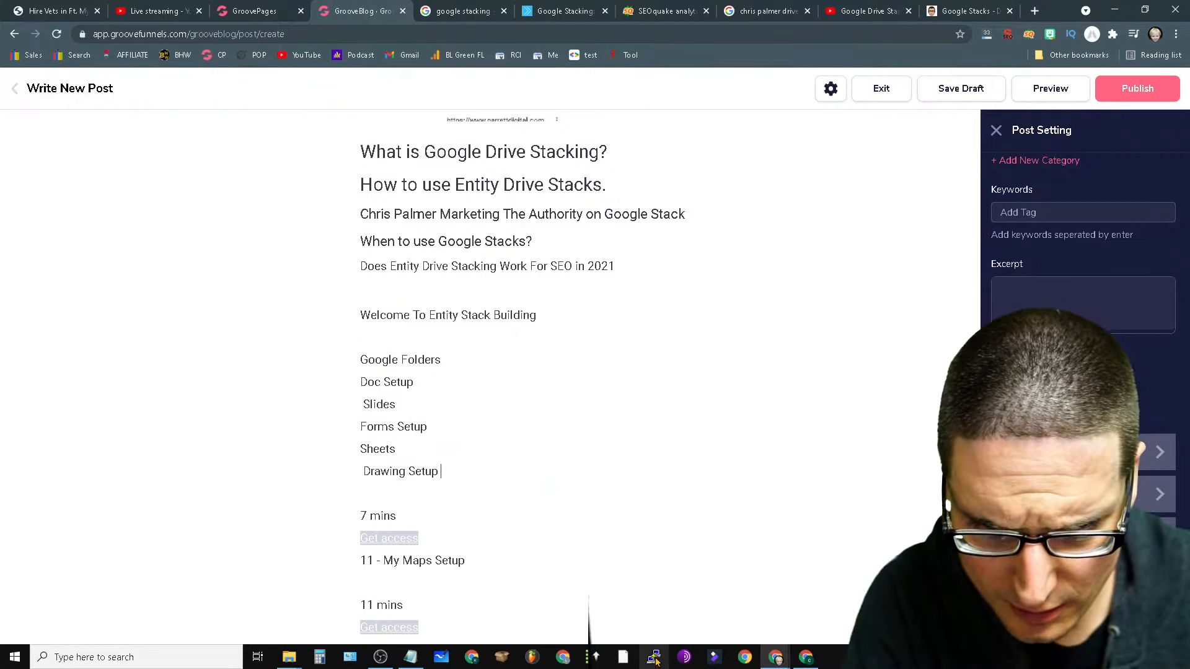
drag(430, 537, 360, 514)
key(BackSpace)
click(382, 539)
key(BackSpace)
key(BackSpace)
key(BackSpace)
key(BackSpace)
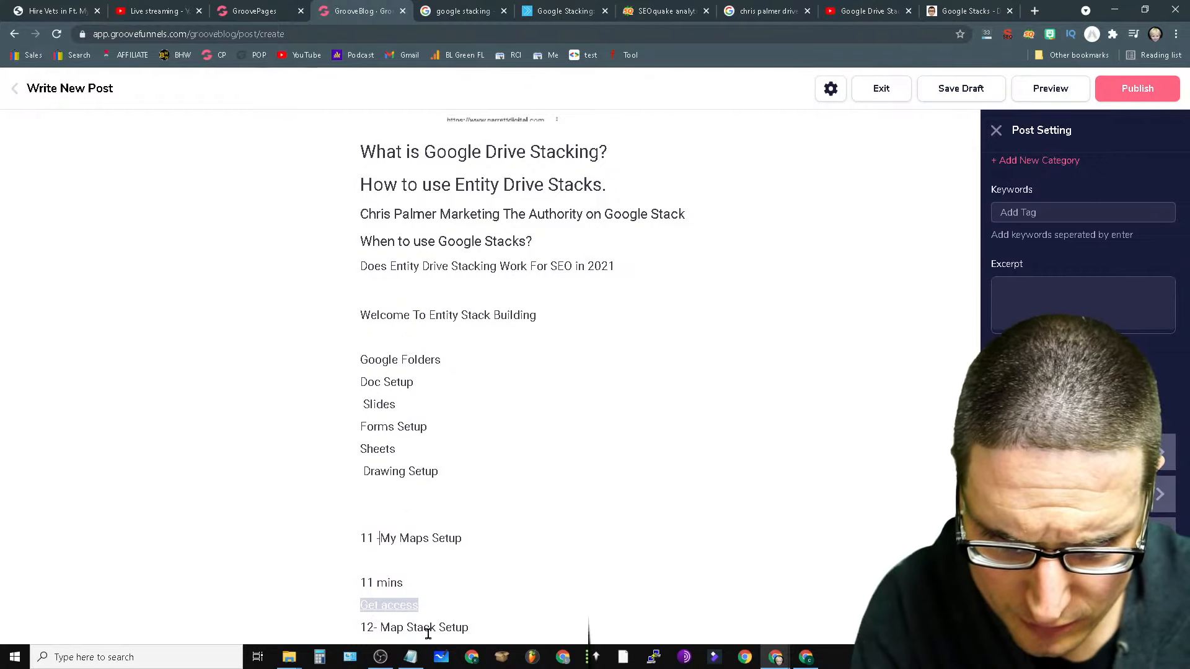
- Rename the My Maps lesson to 'Google My Maps' and remove the blank lines above it
text(Google)
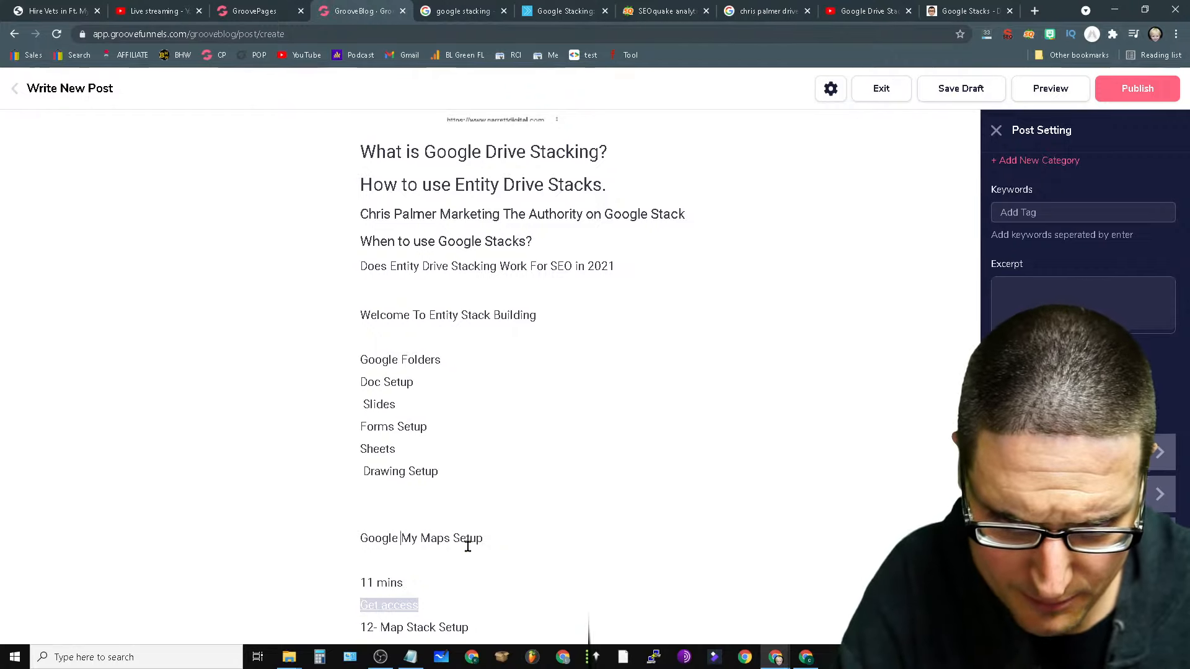
double_click(467, 538)
key(BackSpace)
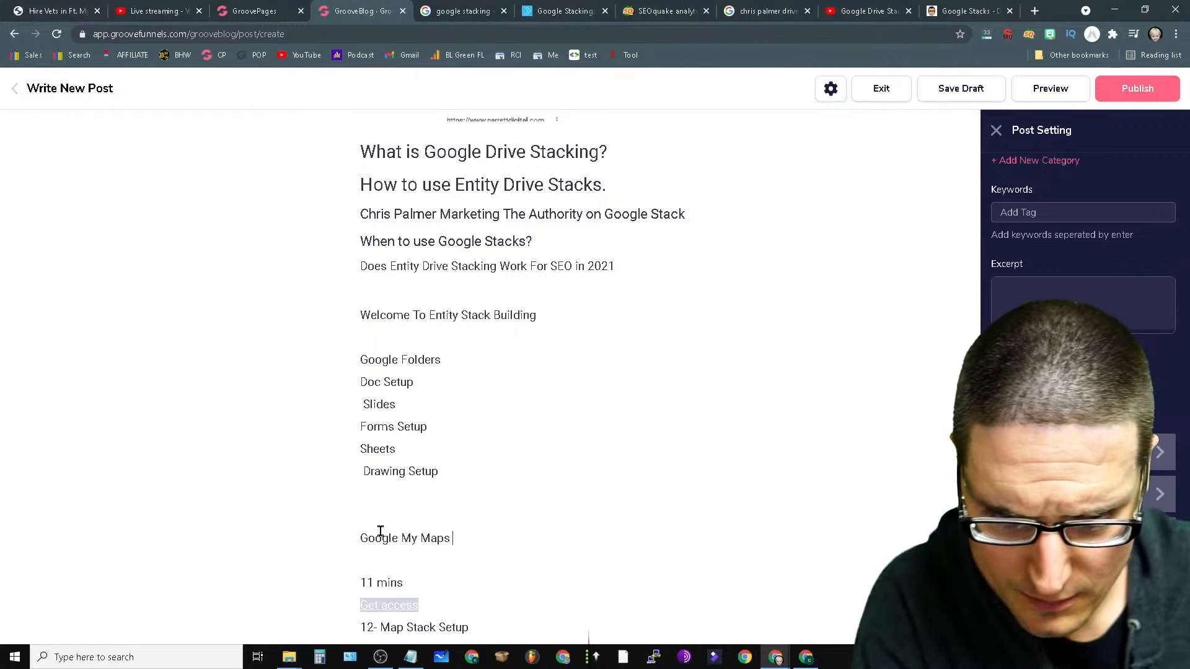
click(378, 523)
key(BackSpace)
key(BackSpace)
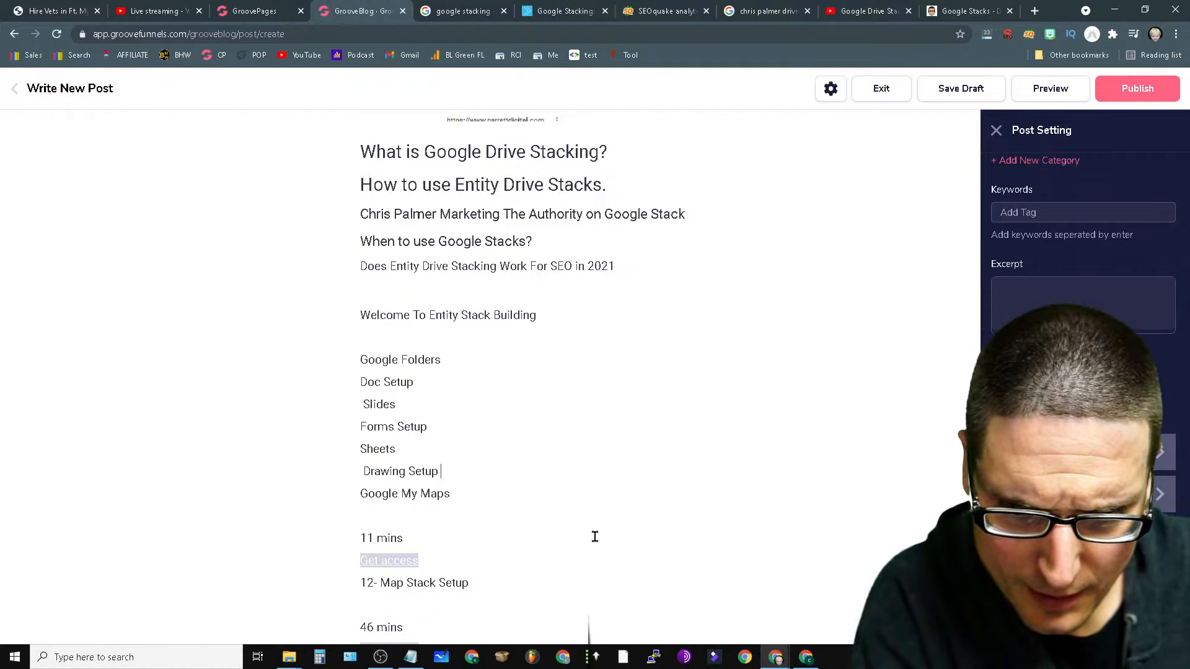
- Delete the '11 mins', 'Get access', '12- Map Stack Setup' and '46 mins' lines
drag(420, 561, 340, 539)
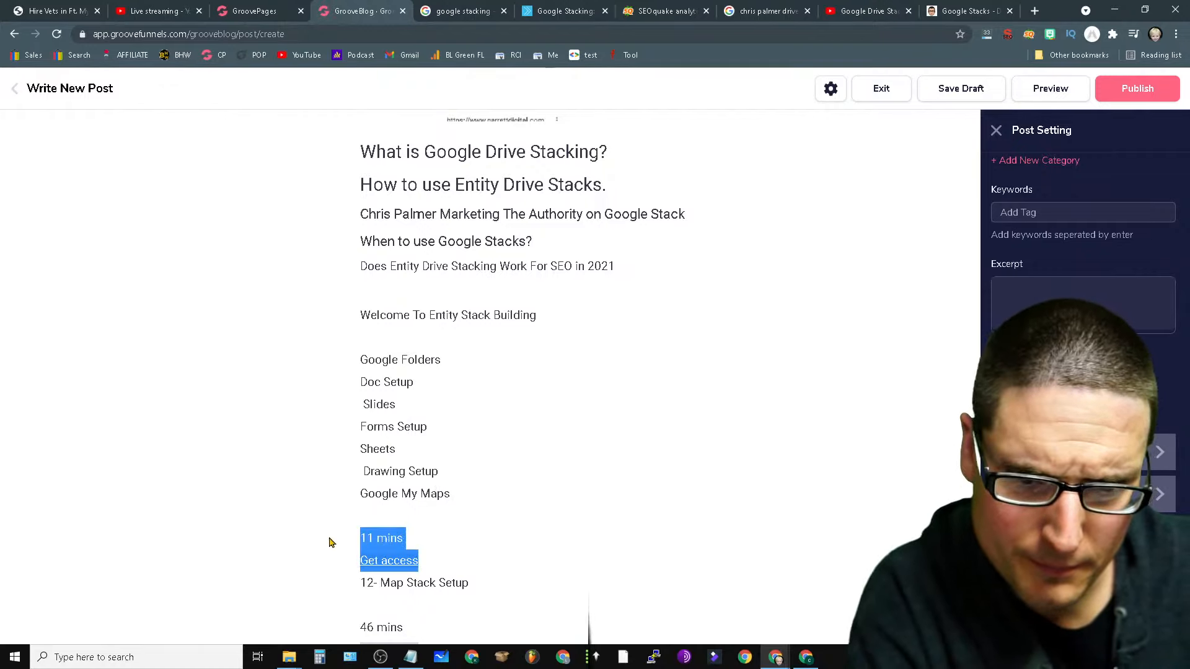
key(BackSpace)
drag(469, 561, 361, 561)
key(BackSpace)
key(BackSpace)
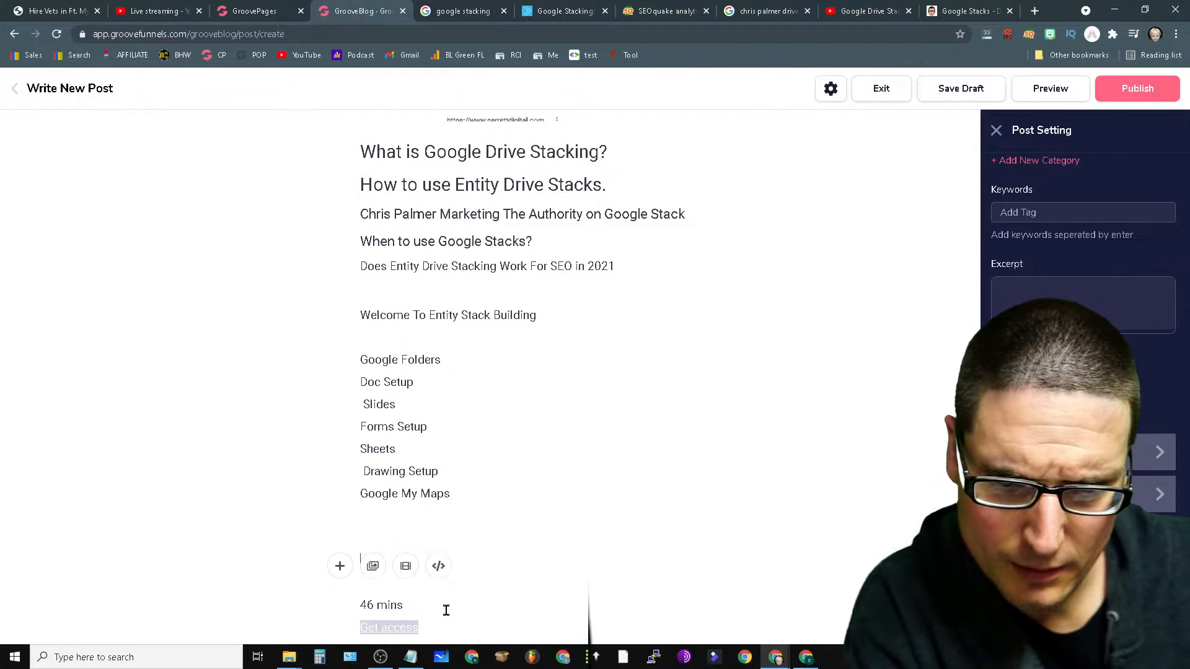
drag(463, 583, 329, 566)
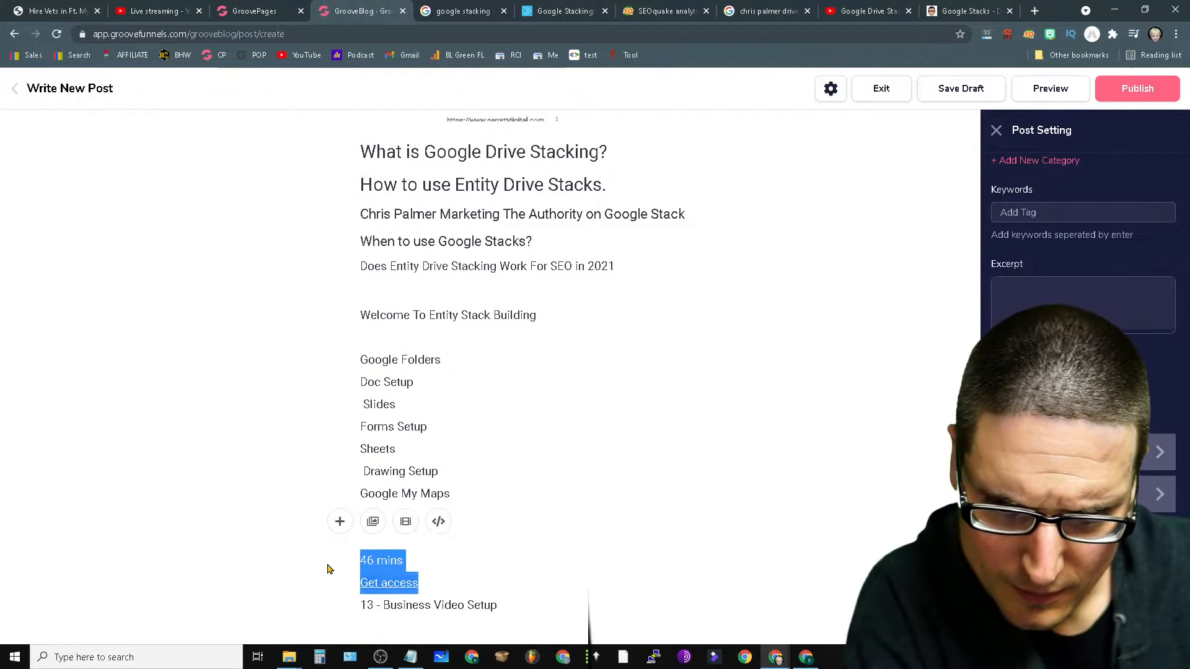
key(BackSpace)
key(BackSpace)
key(BackSpace)
key(BackSpace)
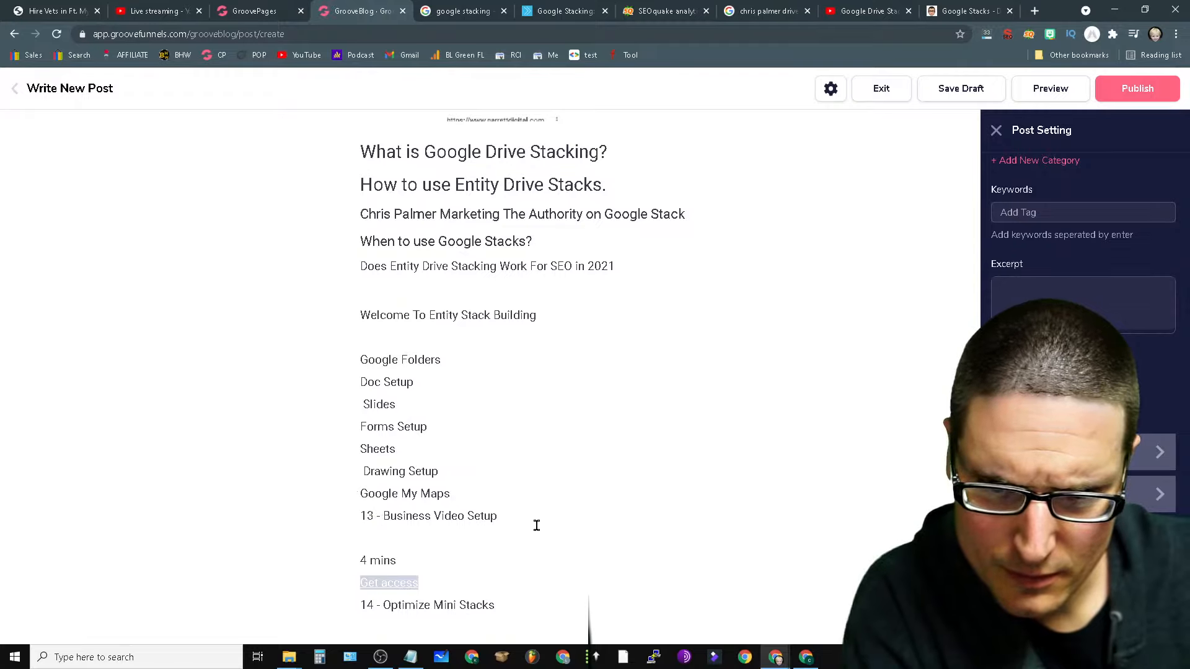
- Insert 'Using videos within the stack' after '13 -', fixing the typos 'videois' and 'withoin'
drag(499, 515, 358, 519)
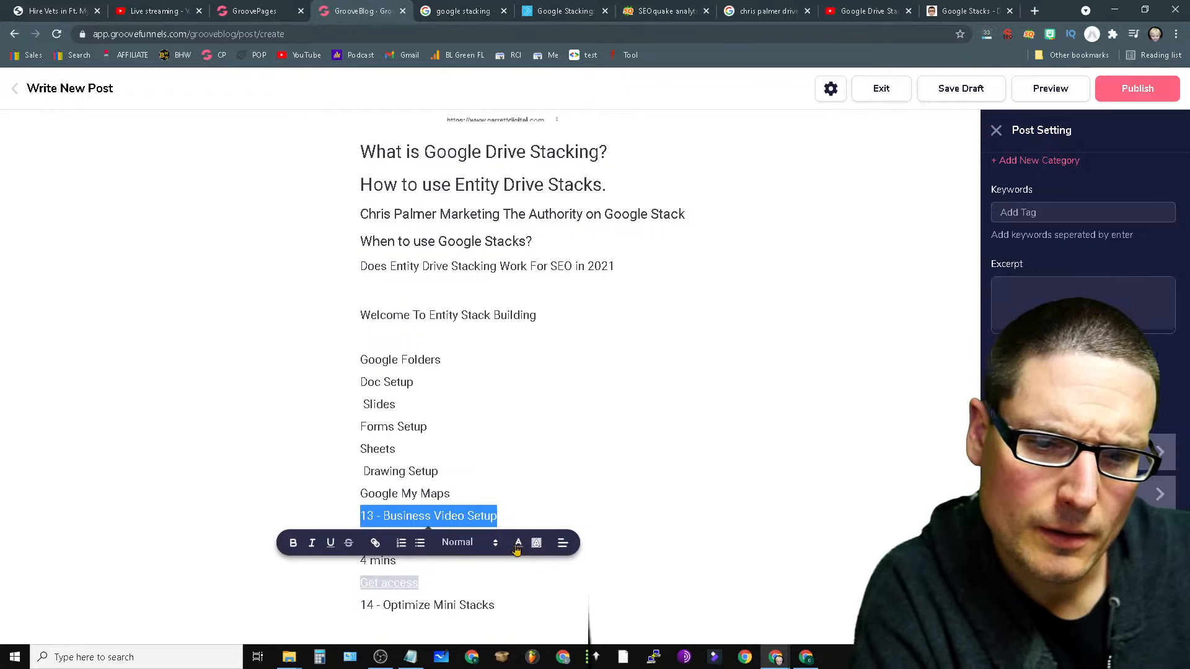
click(379, 520)
text(Using vi)
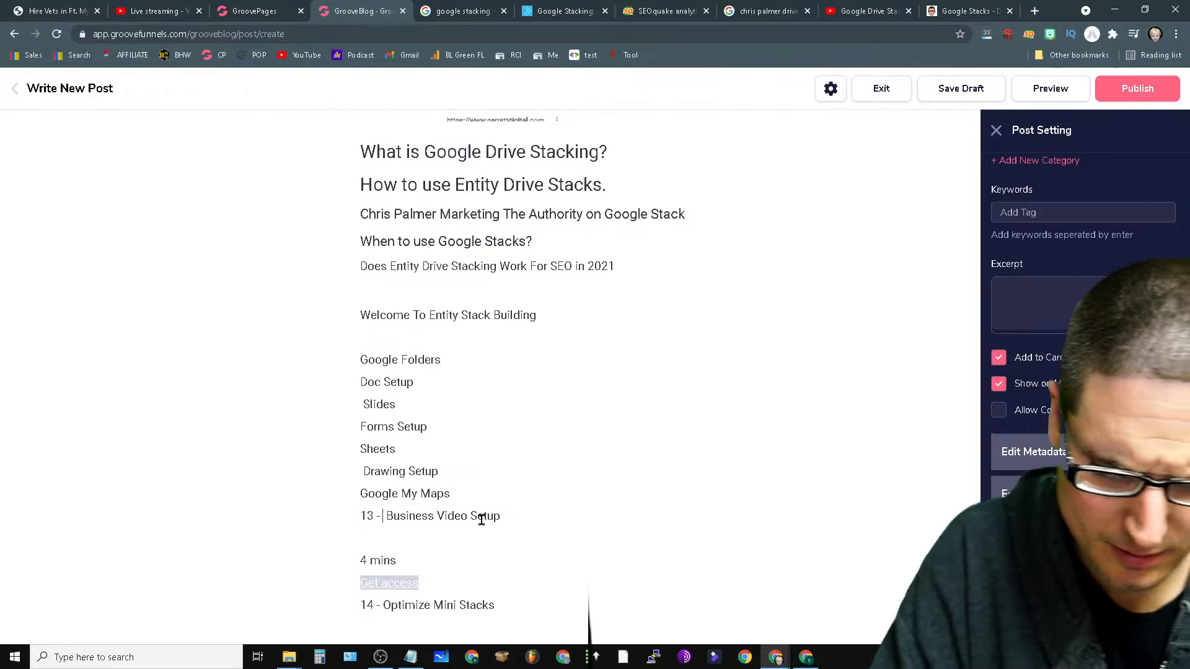
text(deois witho)
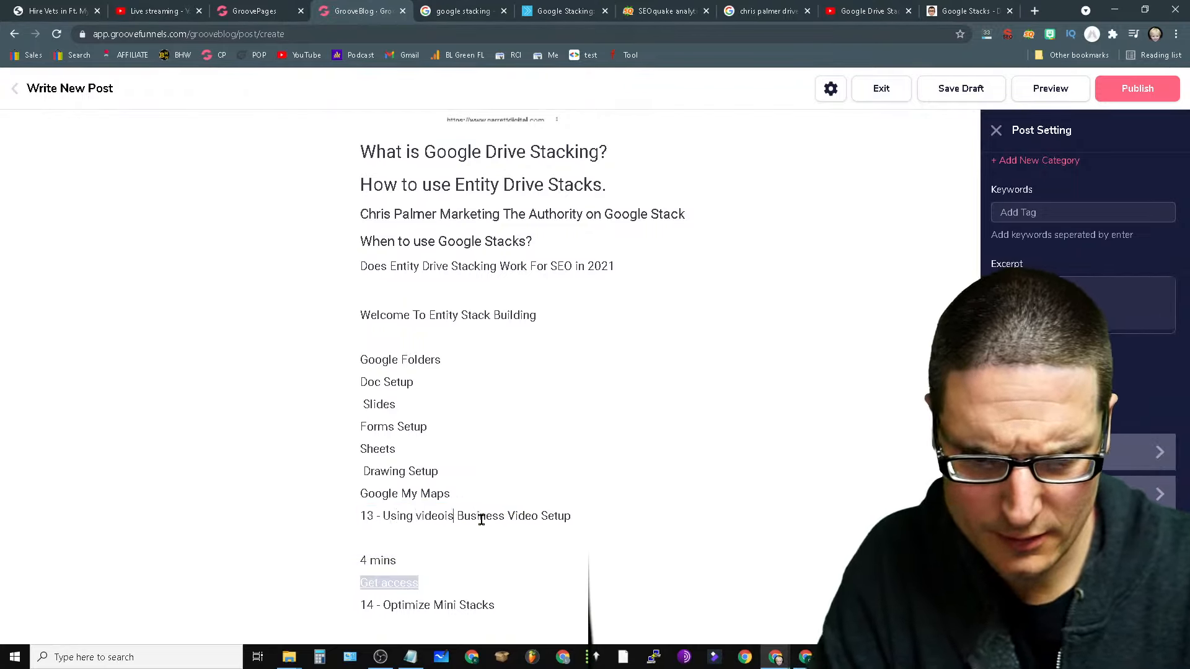
text(in the stack)
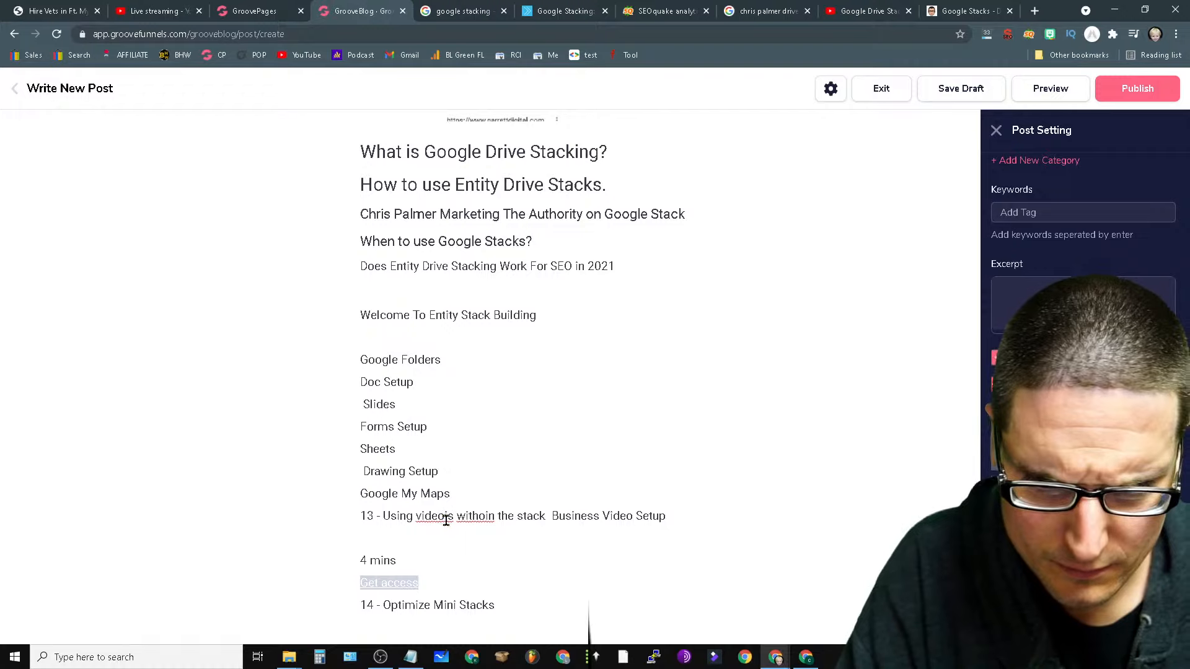
right_click(446, 521)
click(500, 332)
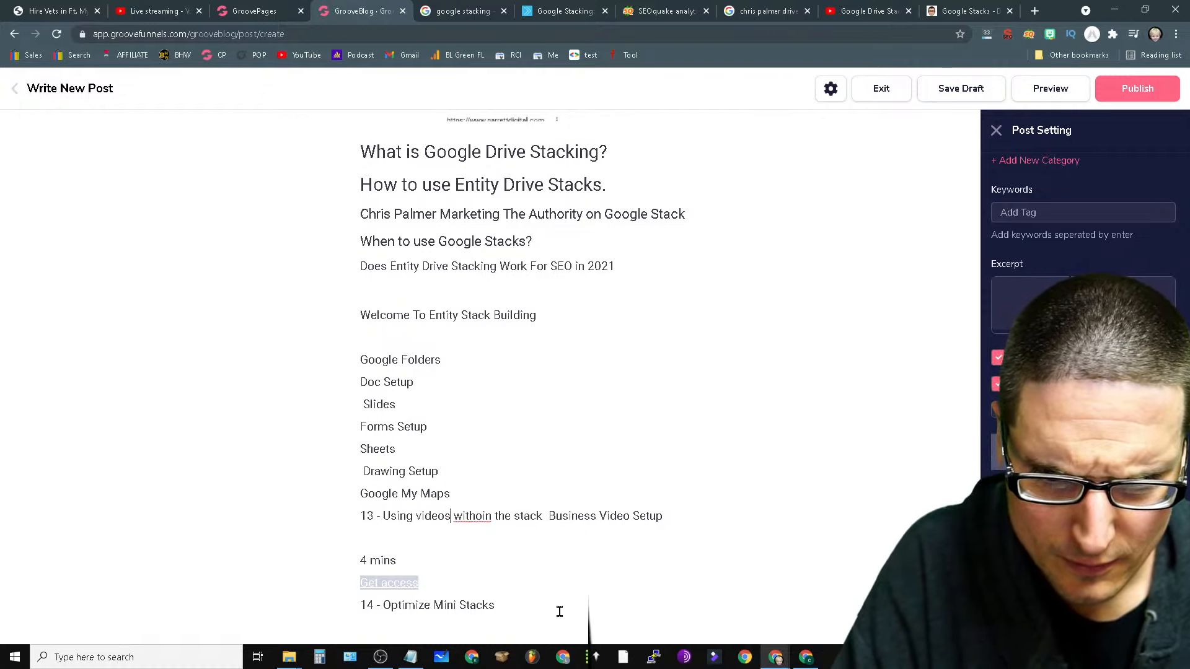
right_click(476, 518)
click(591, 319)
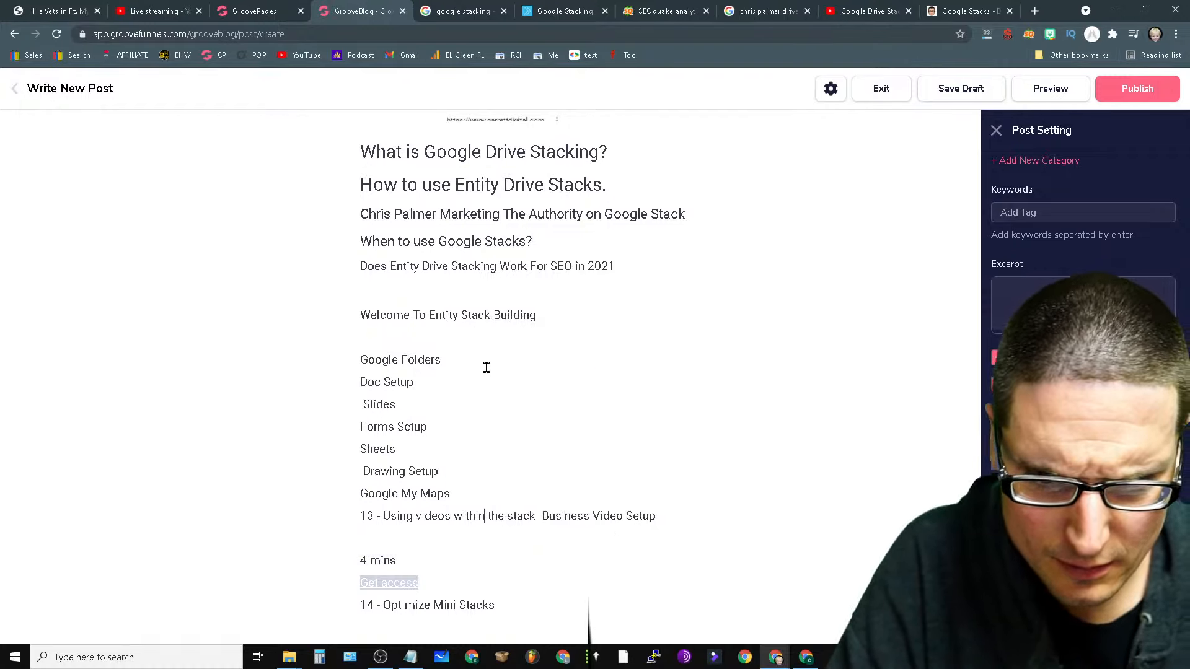
scroll(487, 366, down, 3)
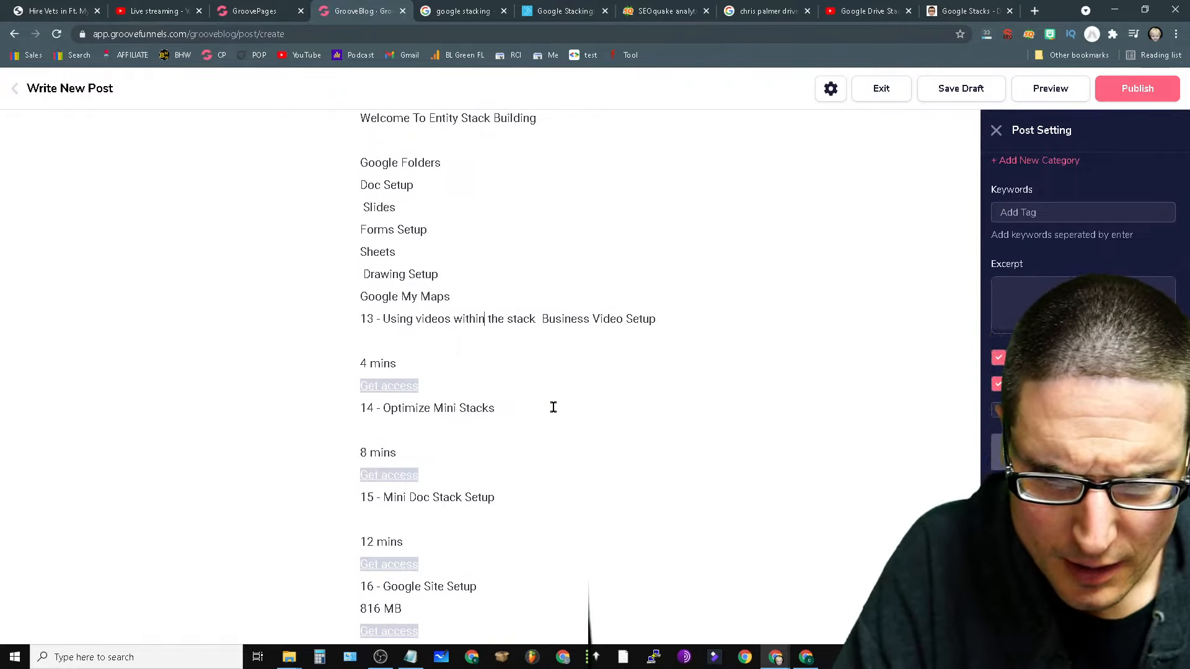
- Delete the Optimize Mini Stacks and Mini Doc Stack Setup entries with their 12 mins and Get access lines
drag(361, 363, 523, 411)
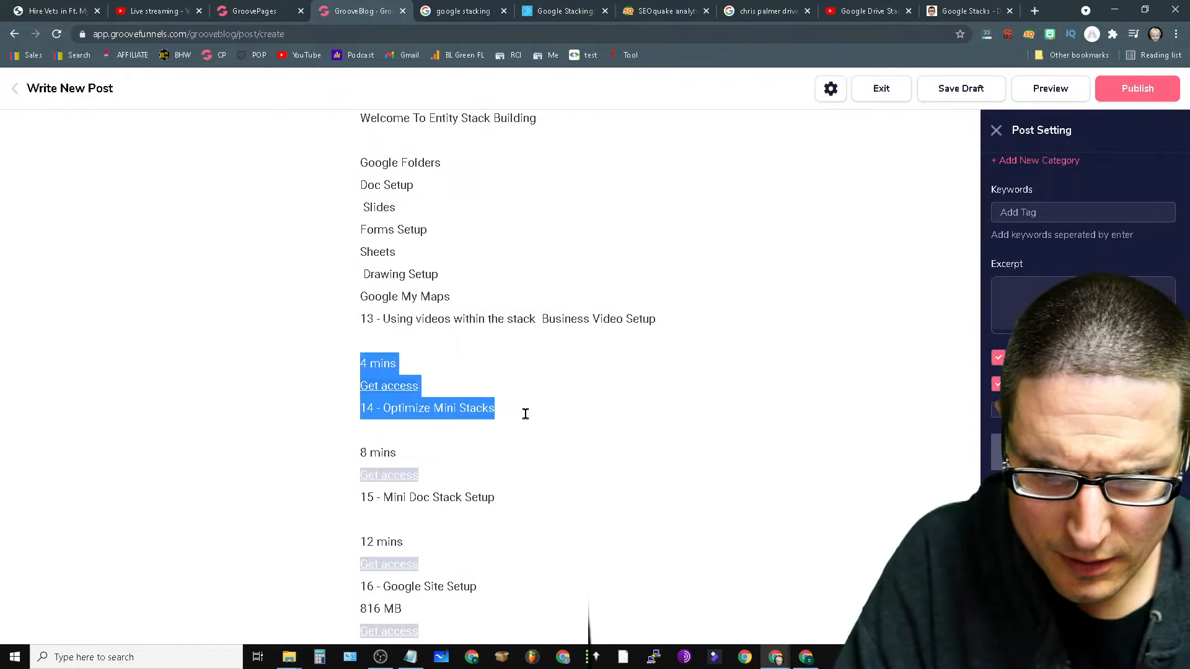
key(BackSpace)
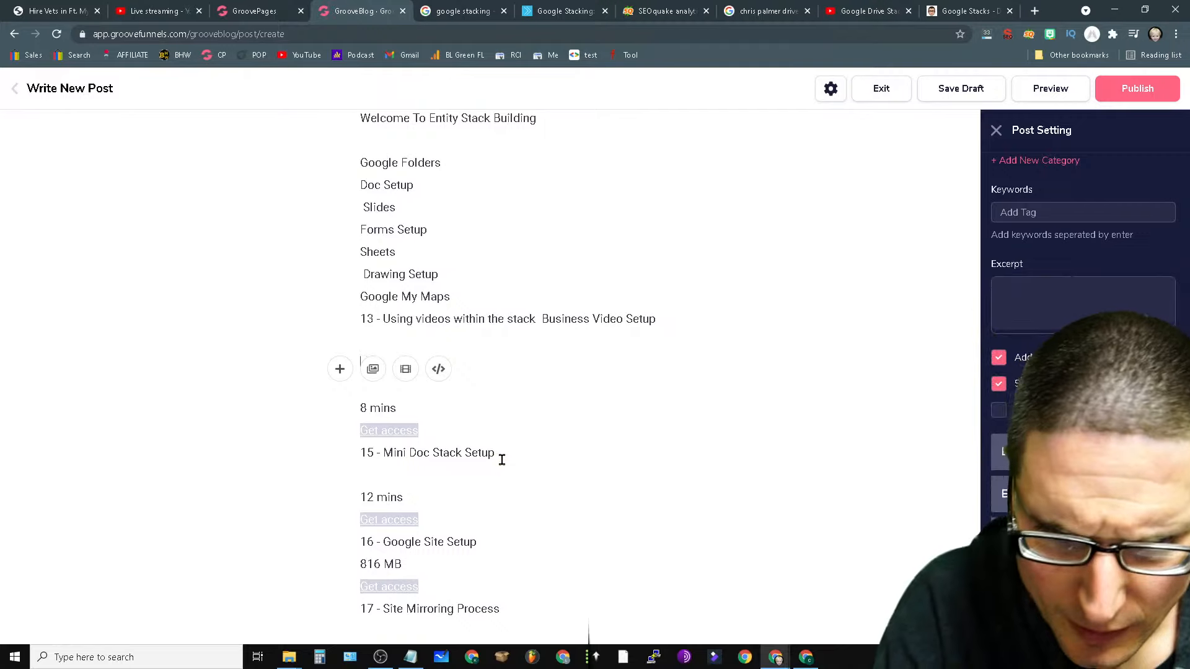
drag(501, 459, 353, 403)
key(BackSpace)
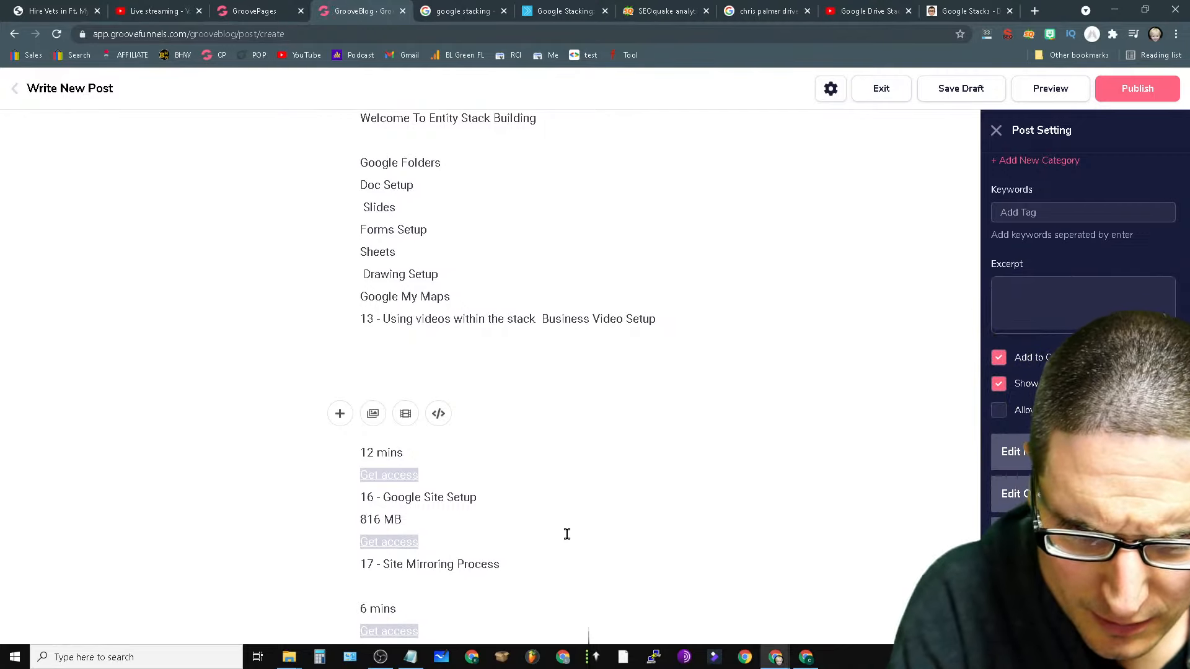
drag(451, 482, 359, 449)
key(BackSpace)
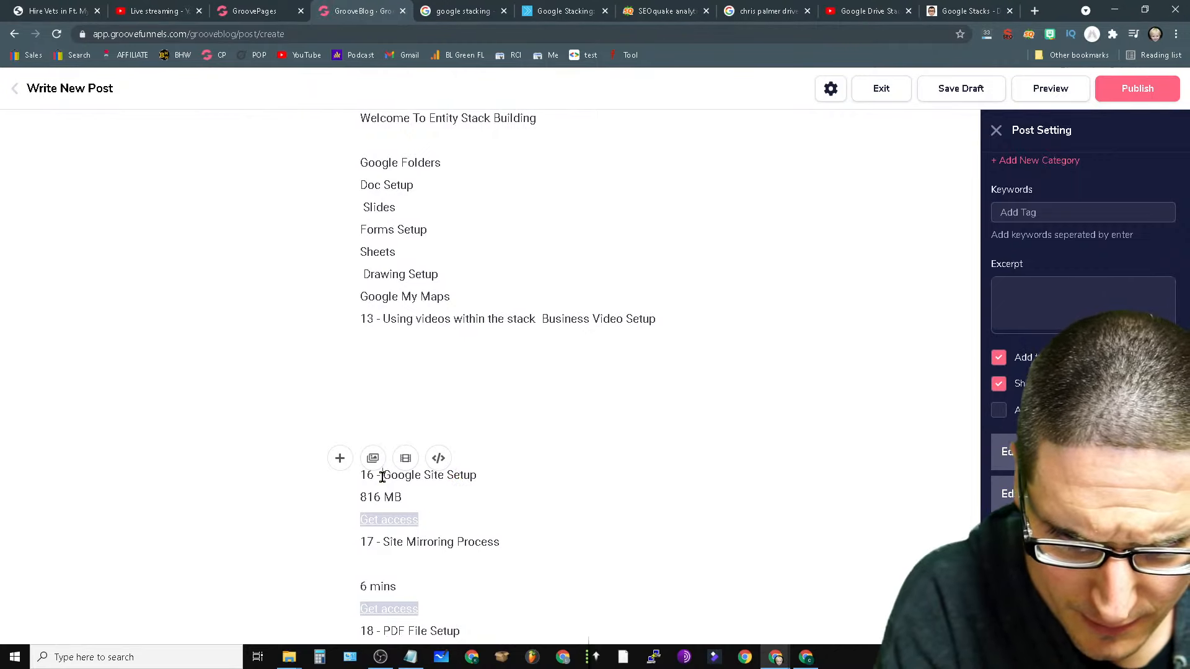
- Strip the numbering from Google Site Setup and delete the 17 - Site Mirroring Process entry
click(382, 476)
key(BackSpace)
key(BackSpace)
key(BackSpace)
key(BackSpace)
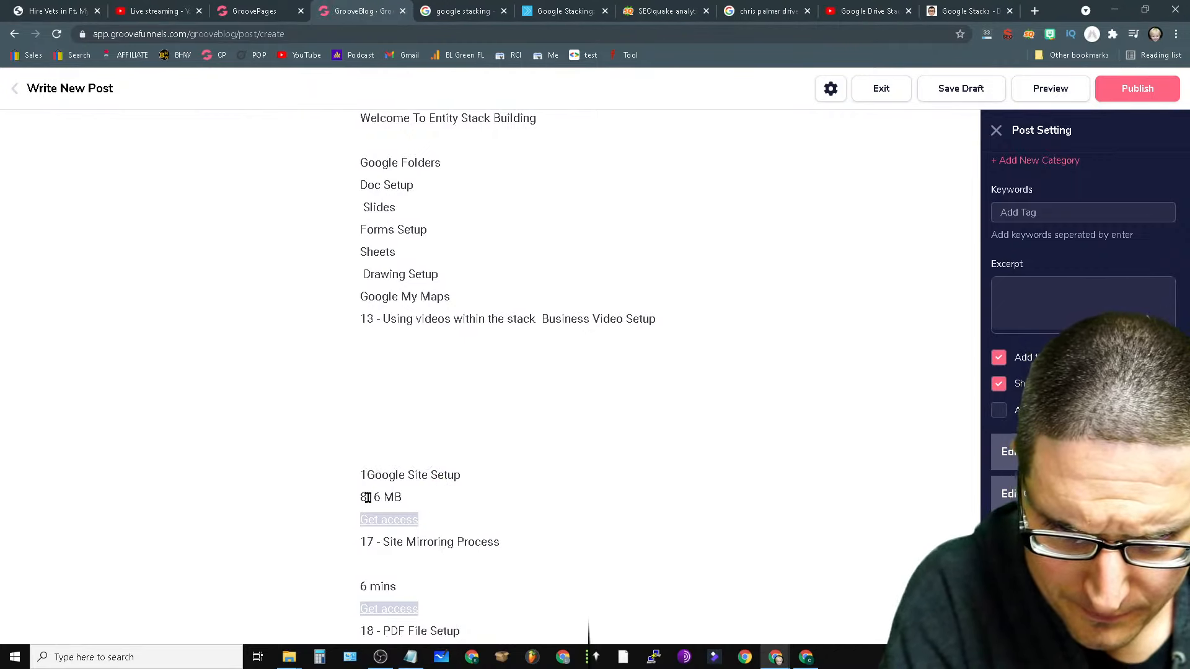
drag(367, 498, 558, 552)
key(BackSpace)
key(BackSpace)
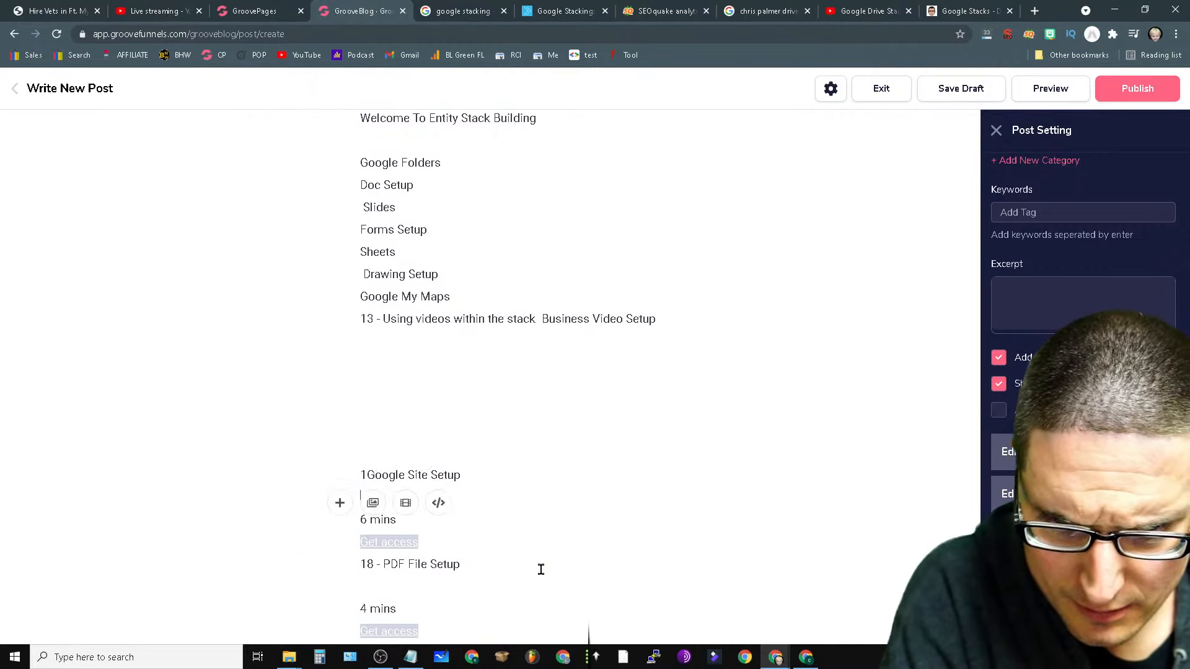
drag(465, 571, 349, 521)
key(BackSpace)
- Delete the lines from 6 mins through the Amazon template and bucket policy files
scroll(514, 533, down, 6)
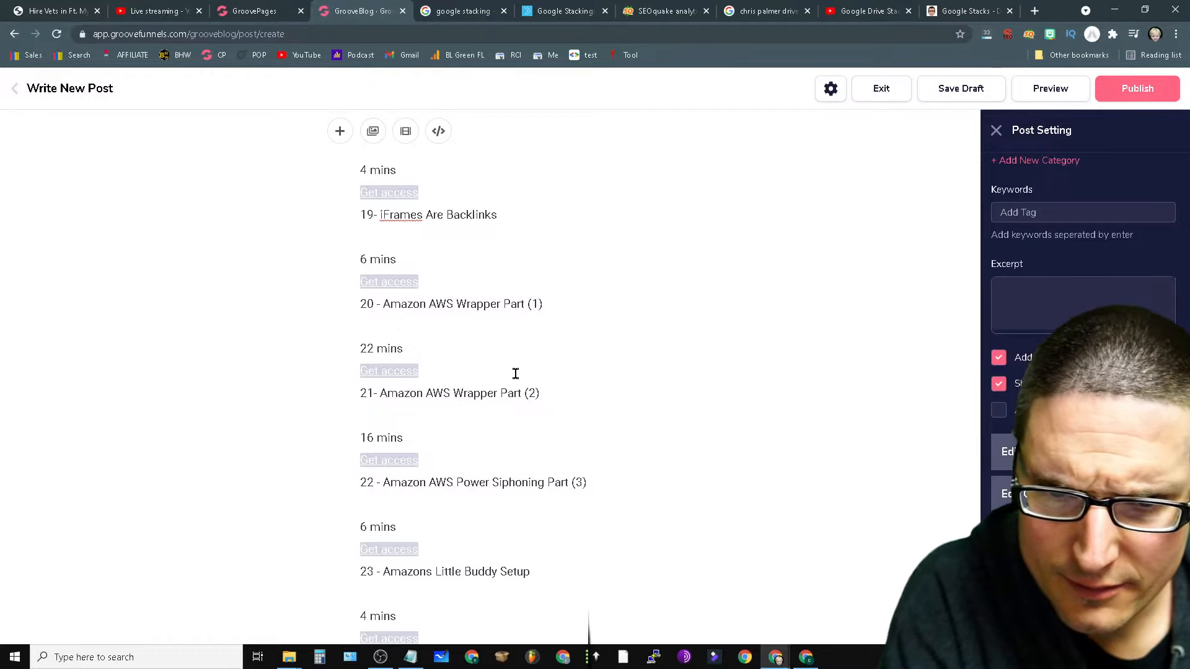
scroll(515, 373, up, 6)
scroll(539, 519, down, 3)
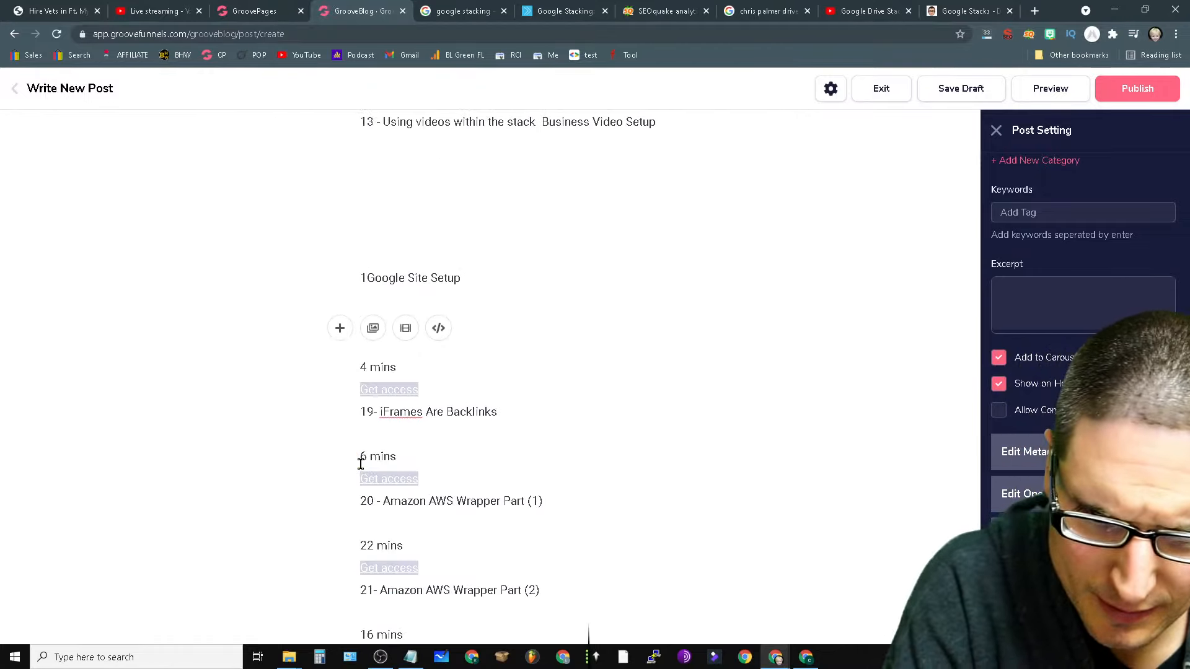
drag(360, 463, 725, 313)
scroll(526, 464, down, 7)
scroll(648, 324, down, 4)
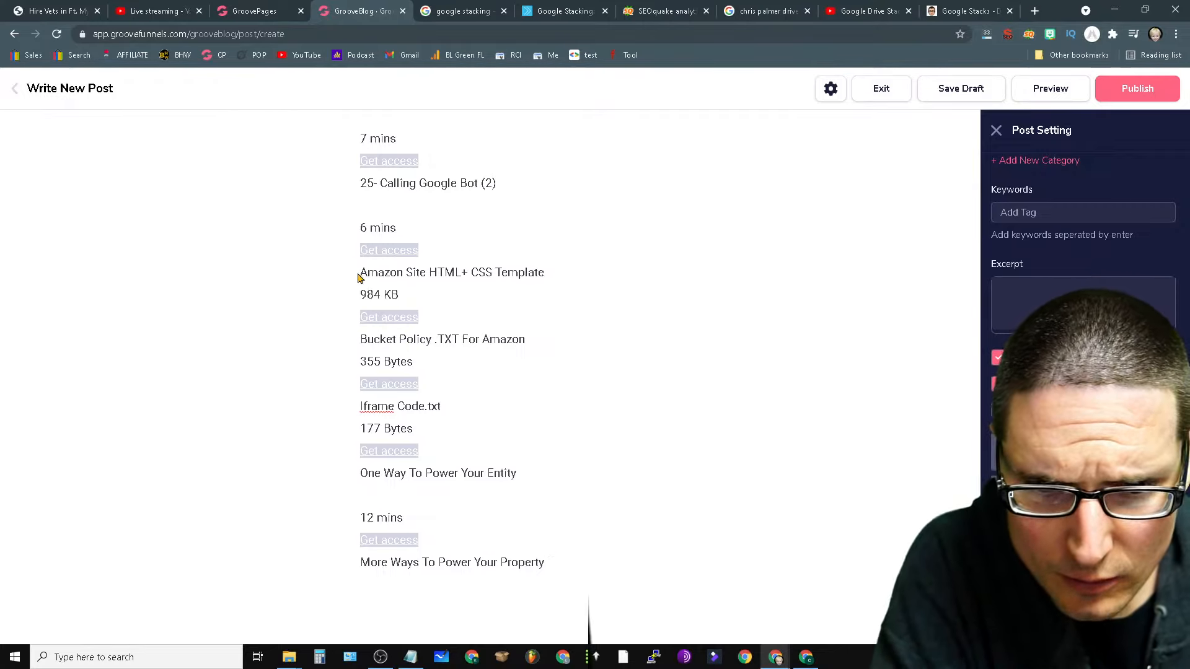
drag(362, 225, 585, 391)
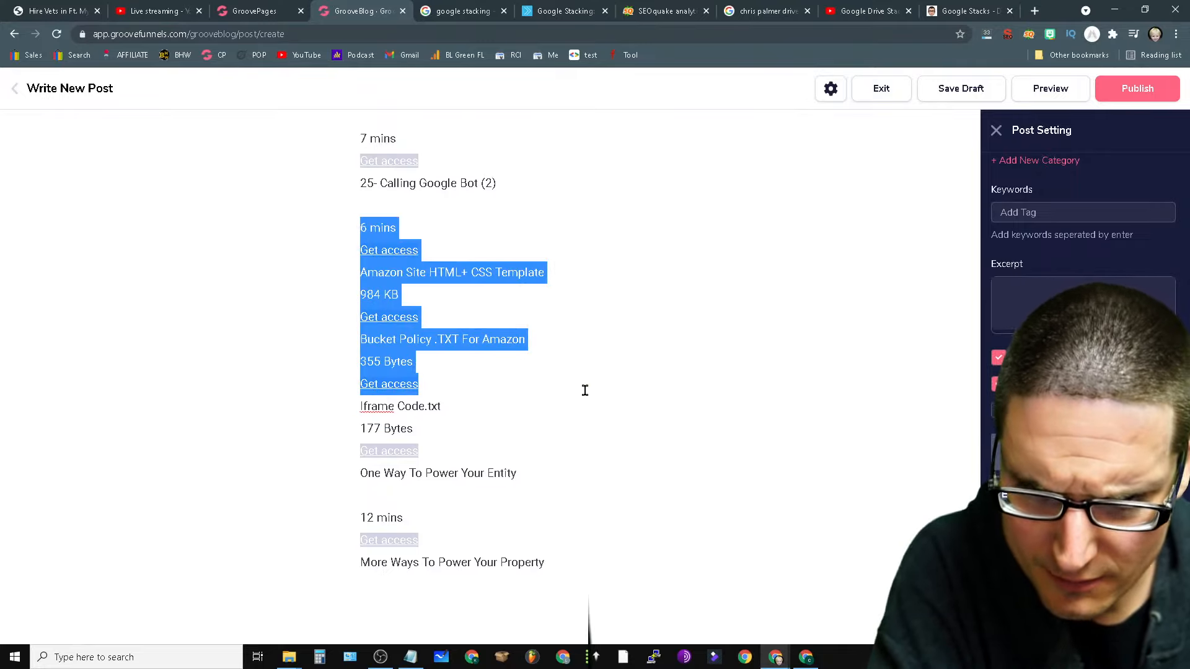
key(BackSpace)
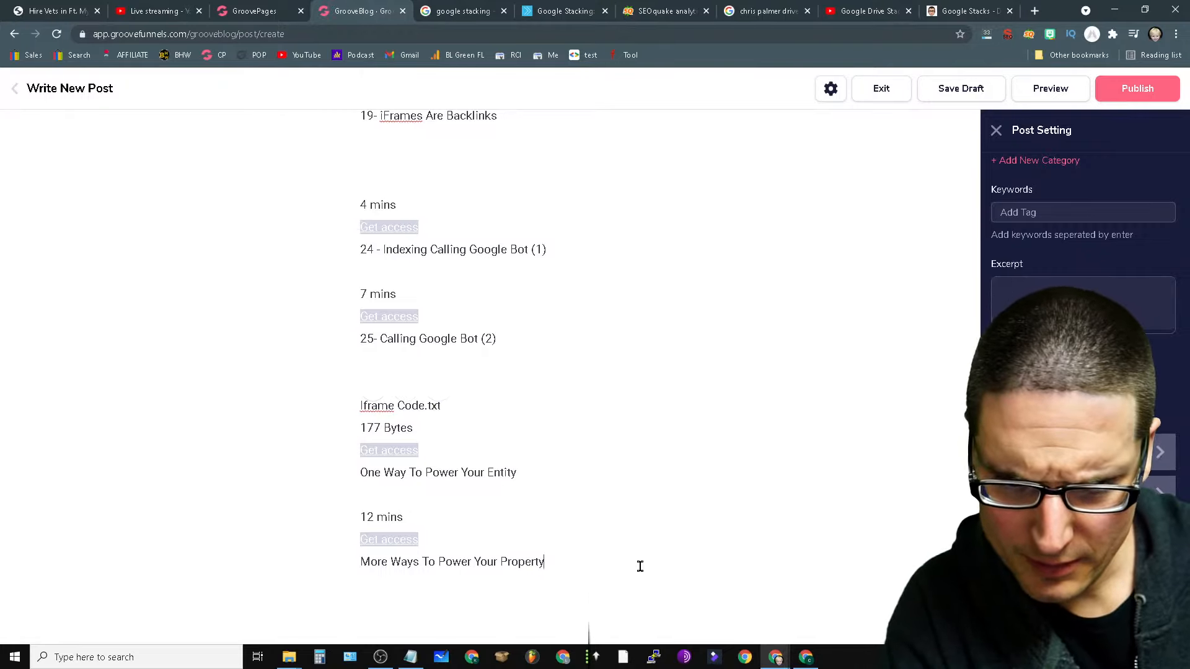
- Remove the 12 mins and Get access lines and the blank line above More Ways To Power Your Property
drag(606, 561, 571, 518)
click(641, 553)
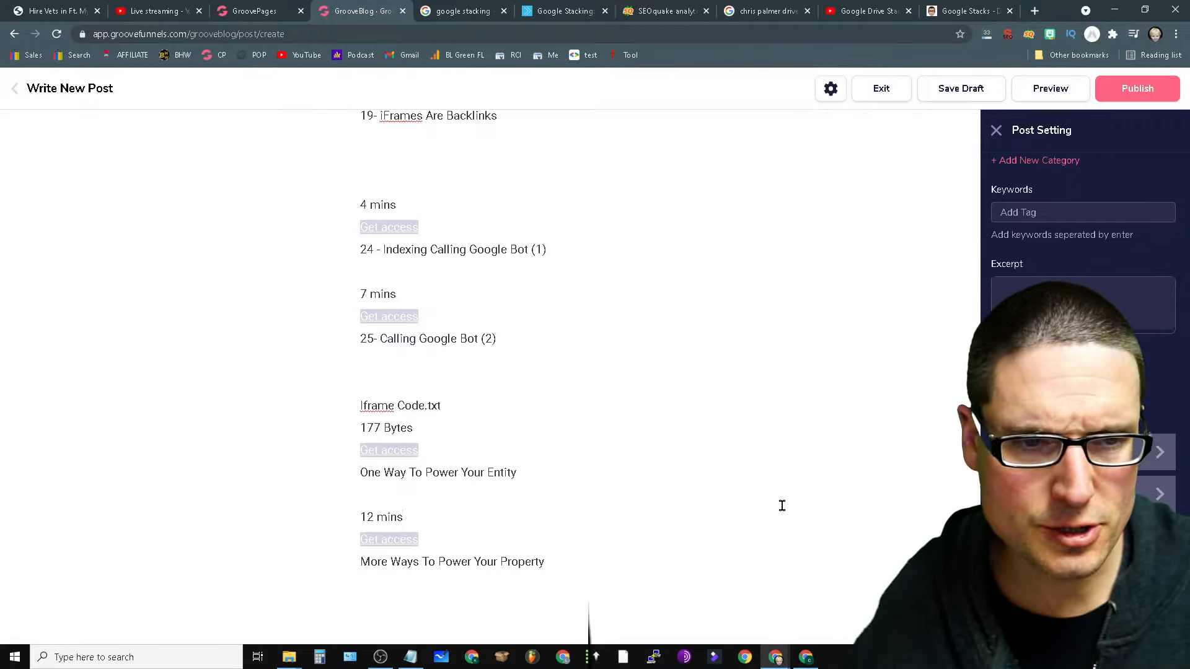
drag(577, 563, 353, 549)
click(503, 496)
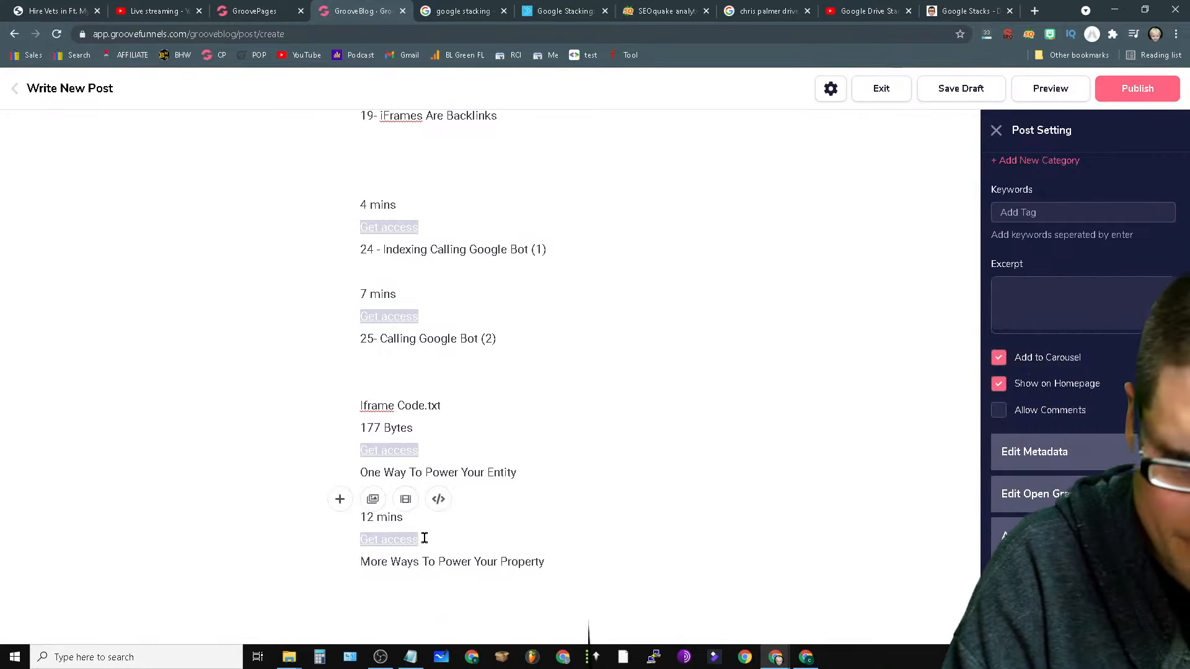
drag(422, 536, 340, 529)
key(BackSpace)
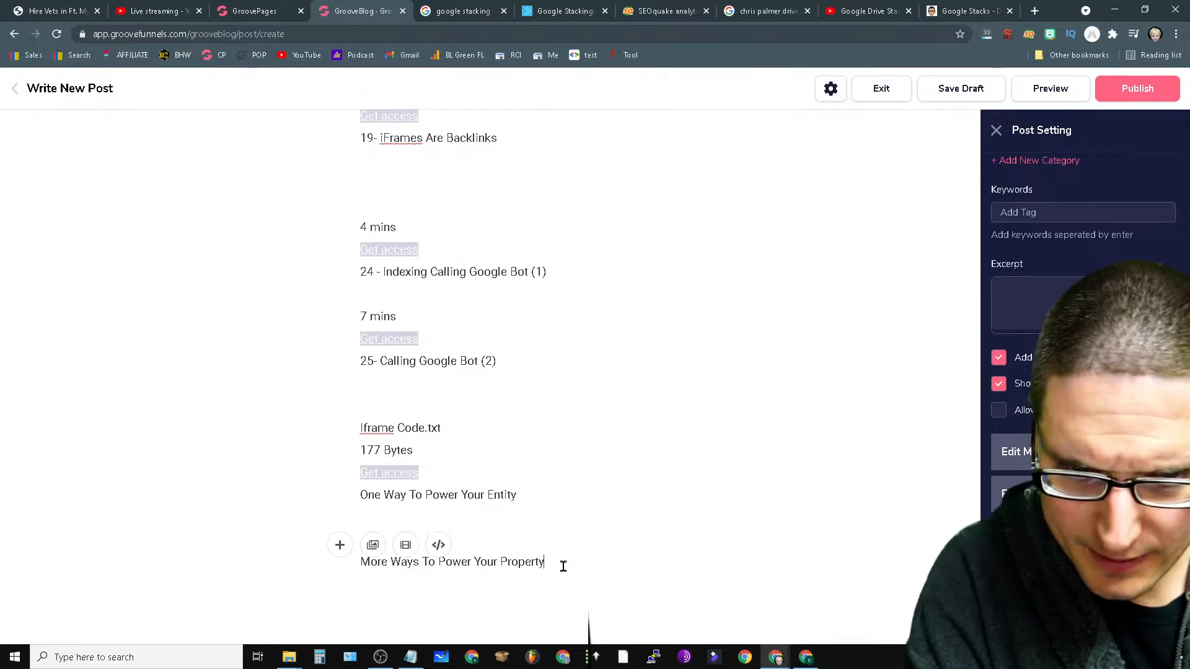
click(496, 535)
key(BackSpace)
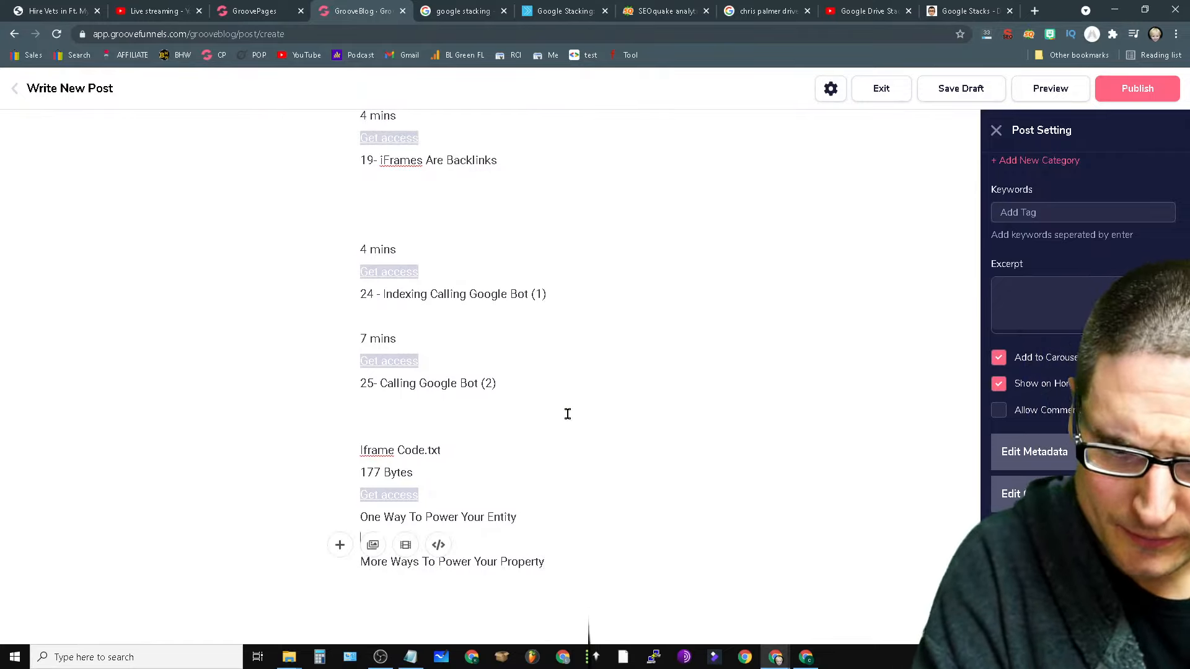
- Delete the 177 Bytes and Get access lines under Iframe Code.txt
triple_click(428, 484)
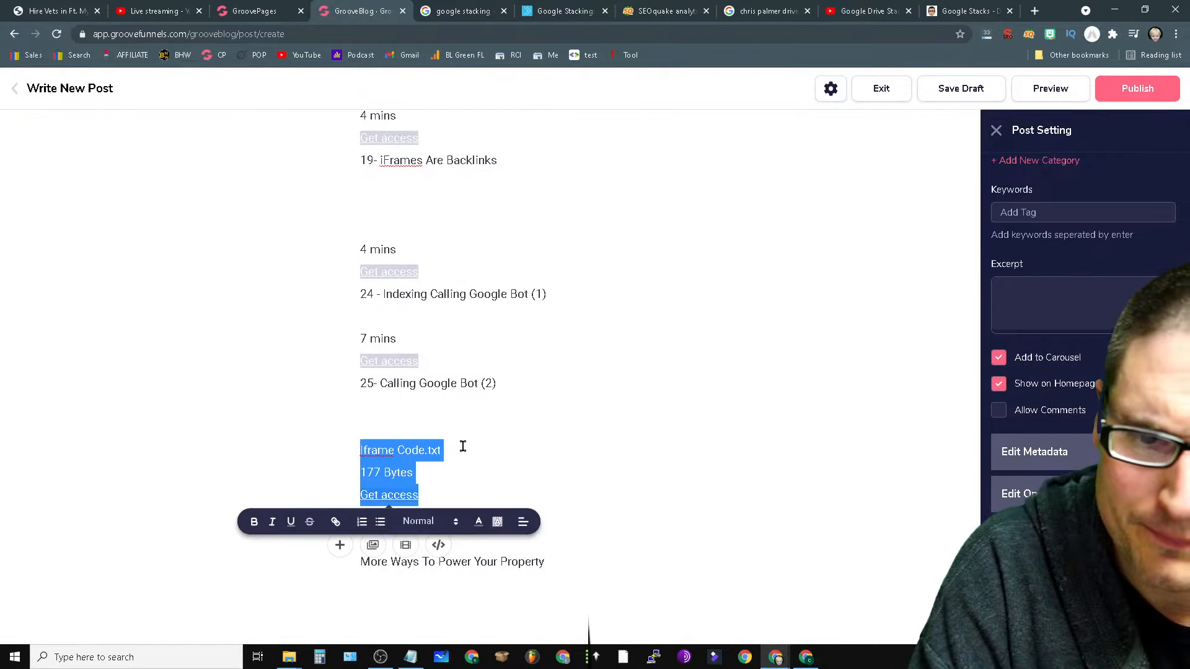
drag(476, 450, 336, 450)
click(440, 452)
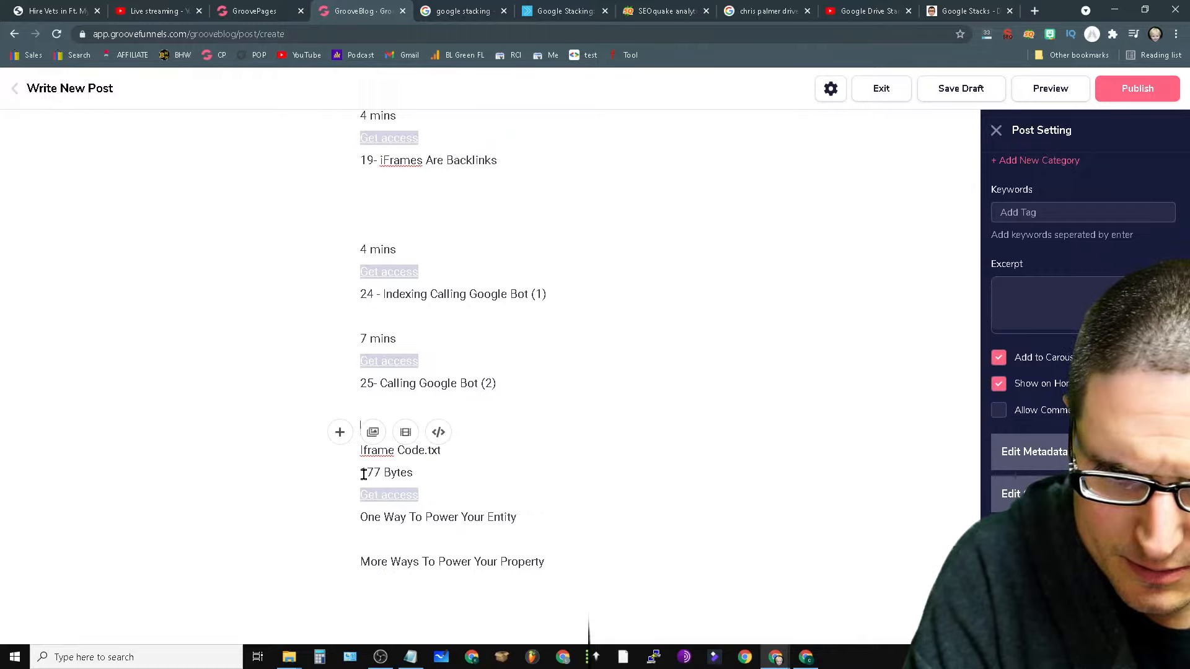
drag(363, 474, 438, 491)
key(BackSpace)
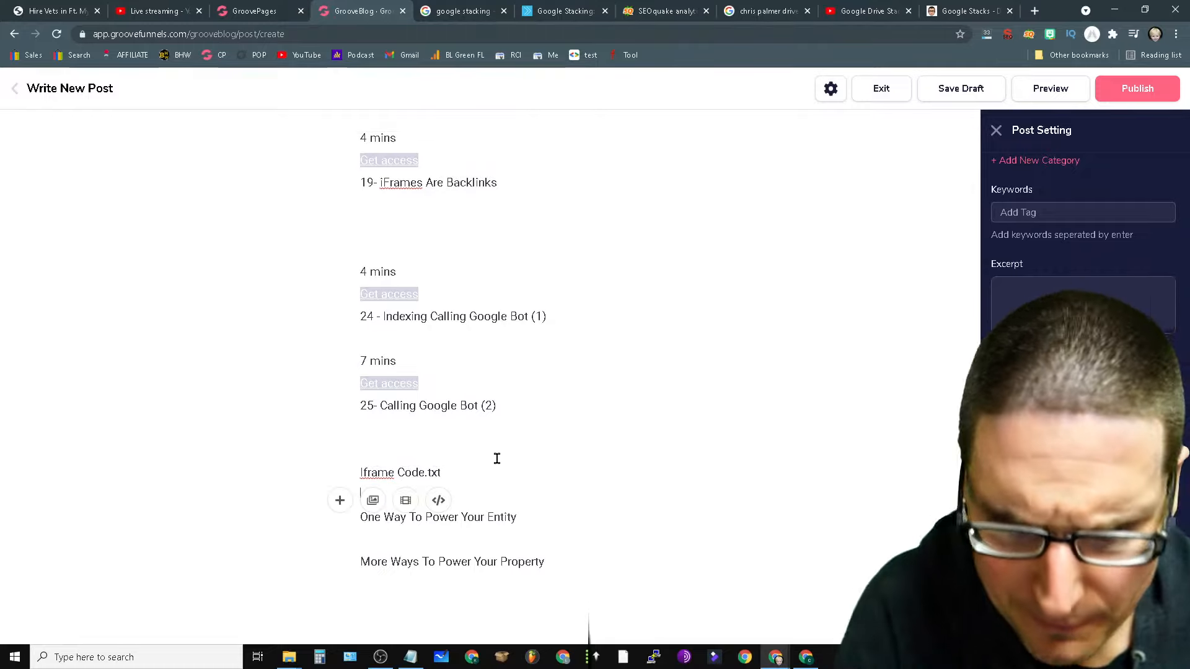
- Delete the 7 mins and 4 mins lines, the last Get access line and the empty lines
drag(436, 364, 352, 366)
key(BackSpace)
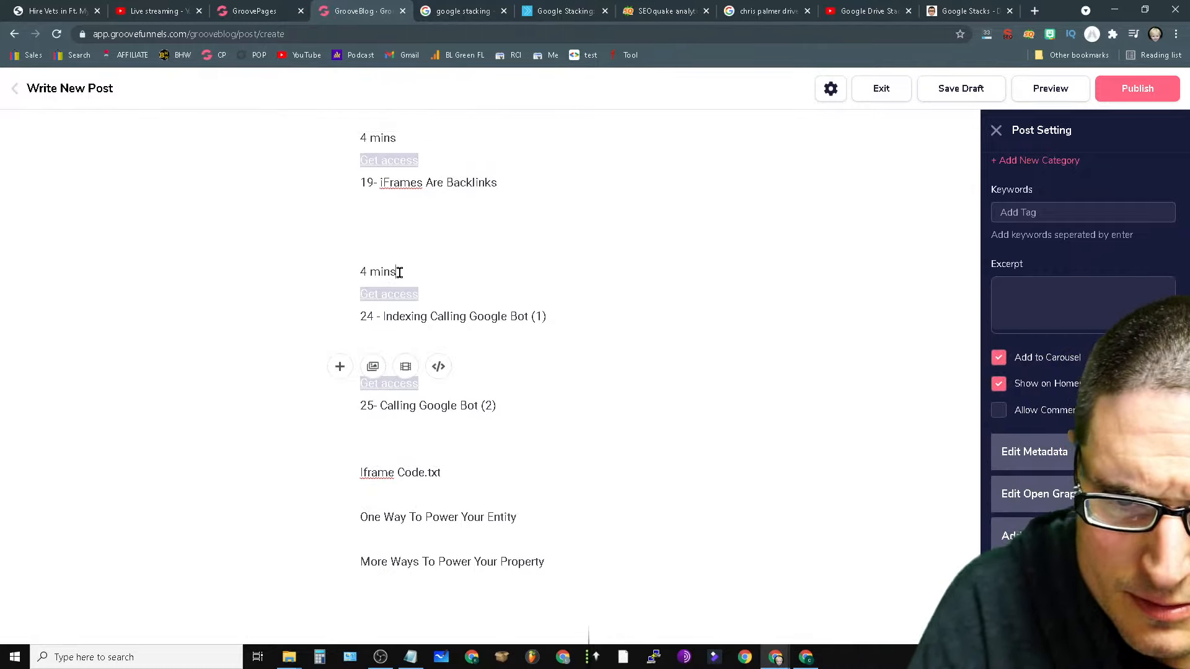
drag(399, 273, 359, 272)
key(BackSpace)
key(BackSpace)
key(BackSpace)
key(BackSpace)
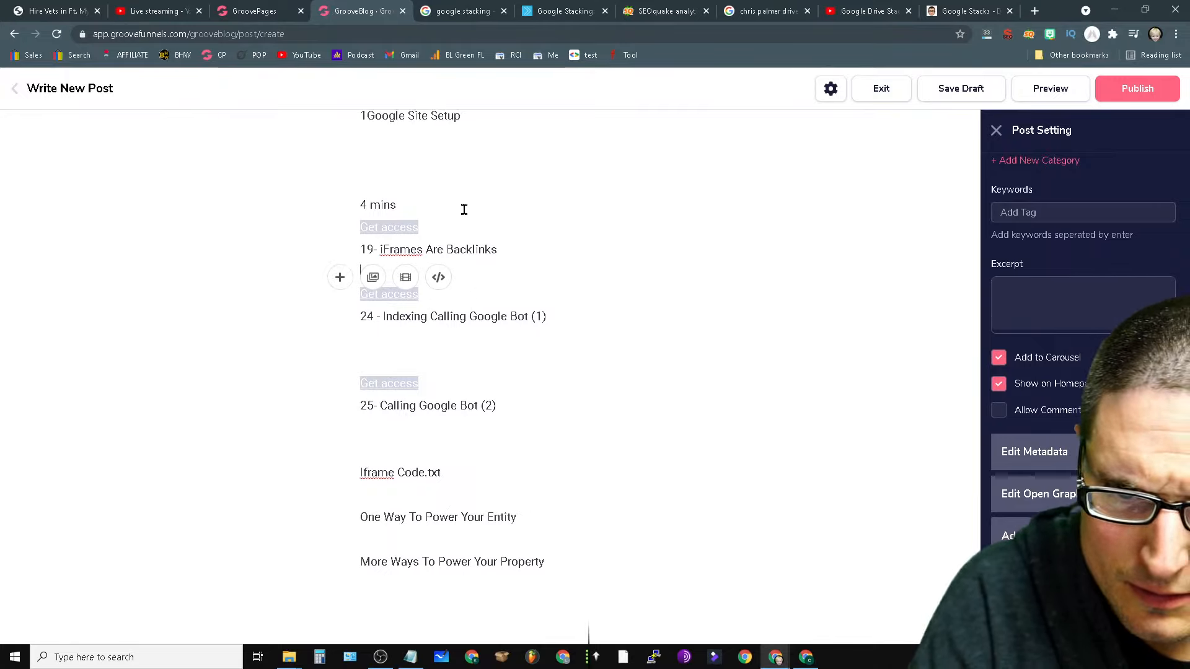
drag(438, 224, 324, 202)
key(BackSpace)
key(BackSpace)
key(BackSpace)
key(BackSpace)
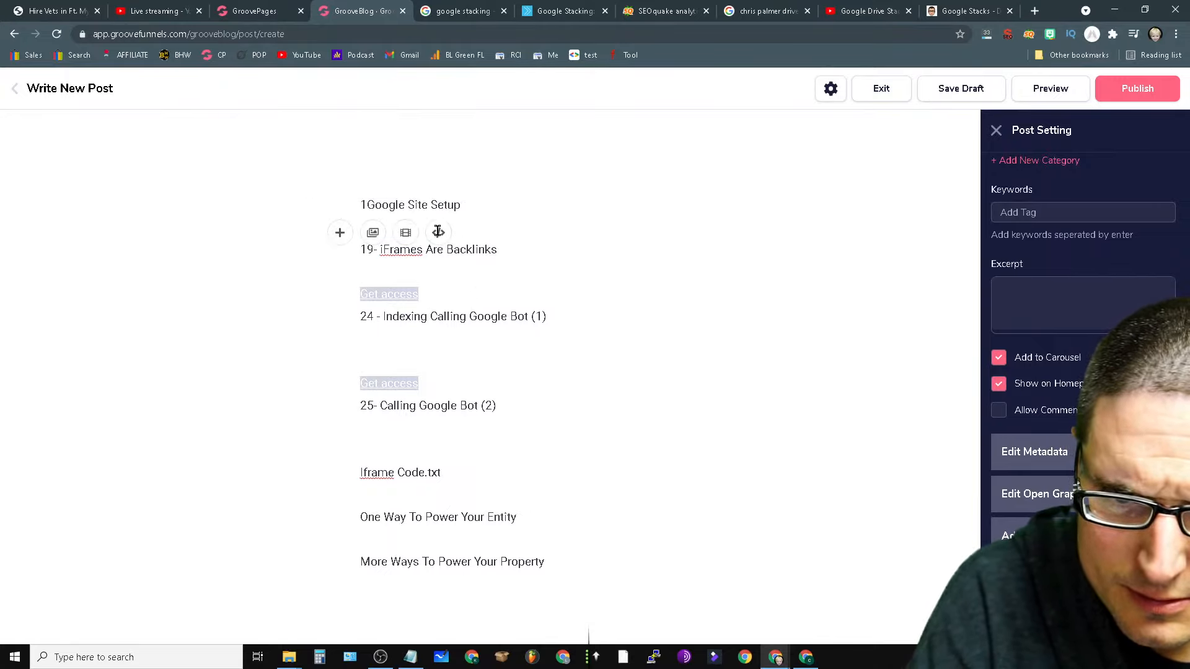
key(BackSpace)
- Delete the 'Welcome To Entity Stack Building' line
scroll(551, 354, up, 4)
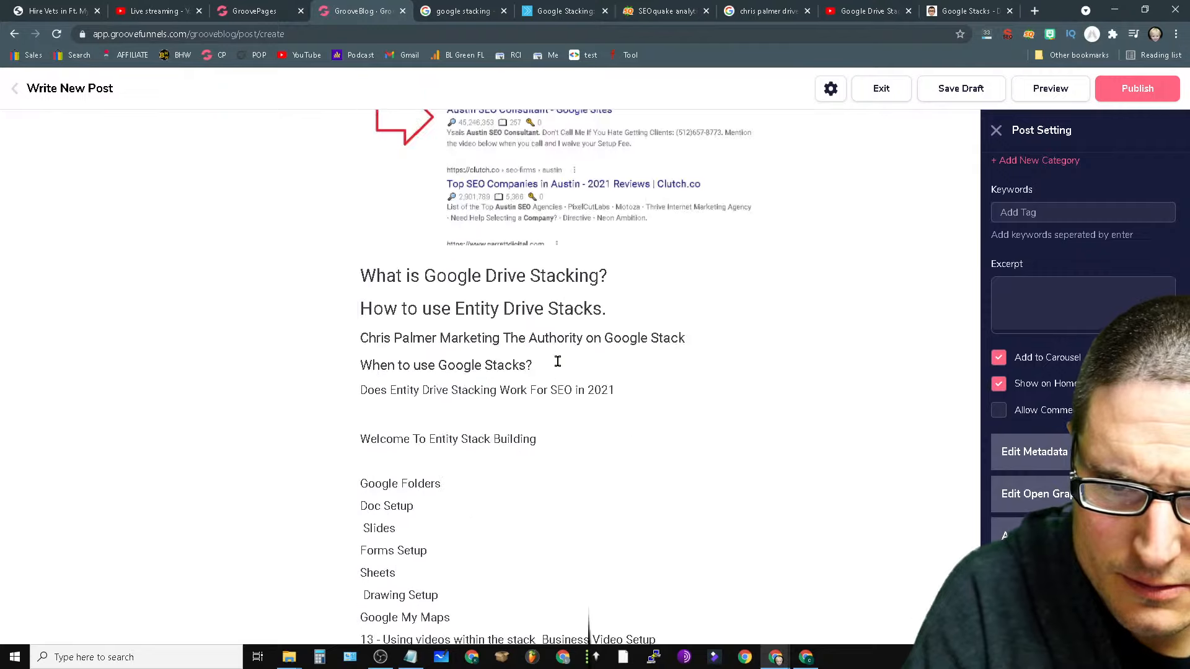
scroll(549, 387, down, 3)
scroll(656, 415, up, 6)
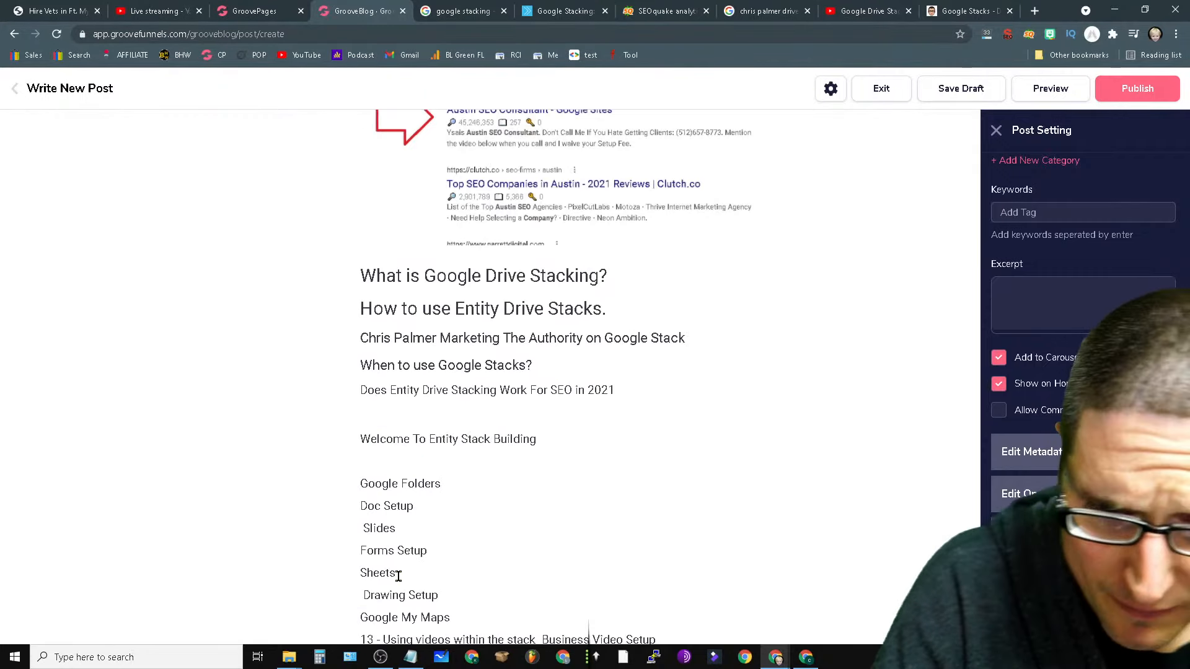
double_click(458, 438)
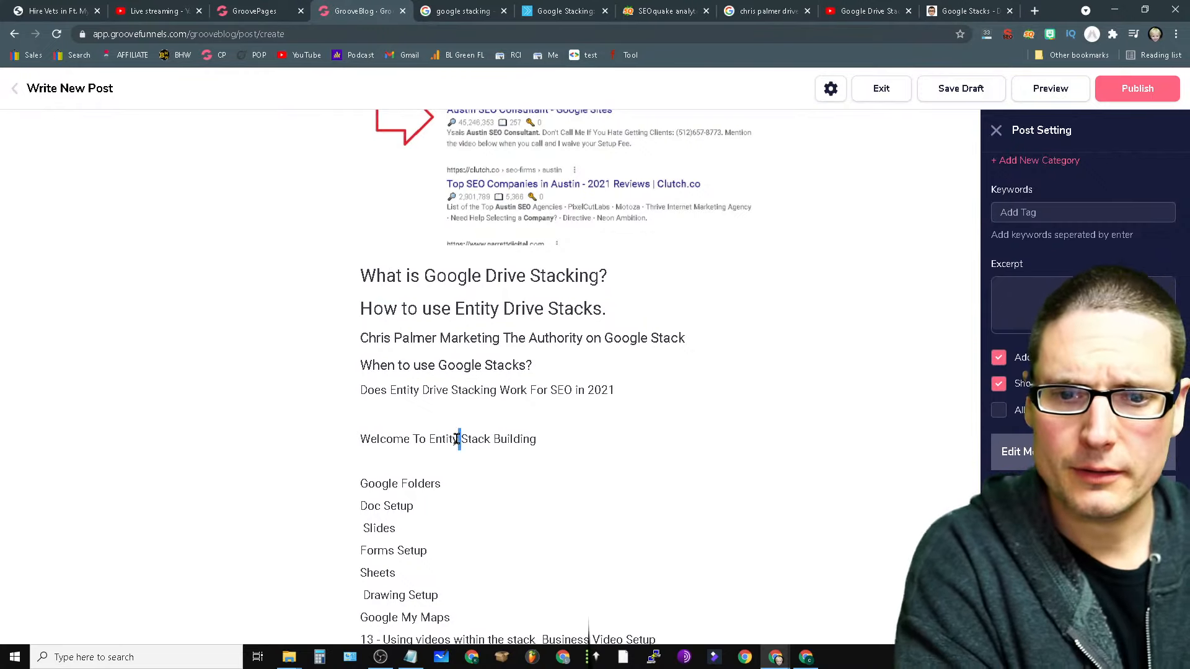
triple_click(457, 439)
key(BackSpace)
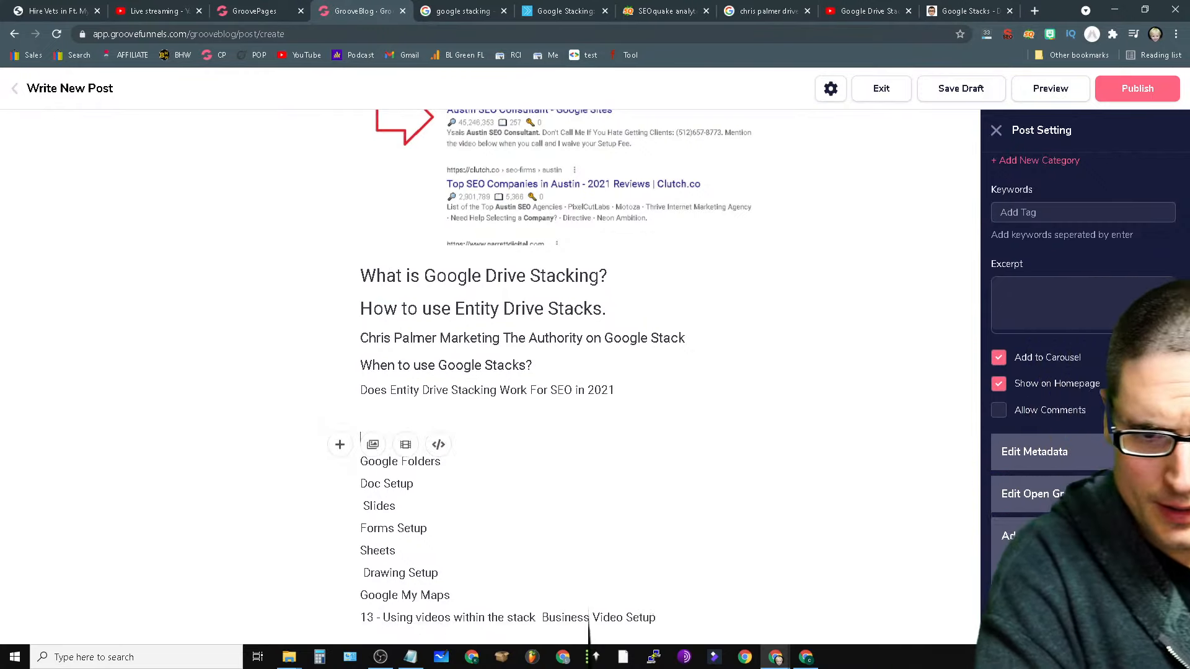
- Select the 'Does Entity Drive Stacking Work For SEO in 2021' line to check its heading level, then deselect
double_click(604, 392)
triple_click(604, 391)
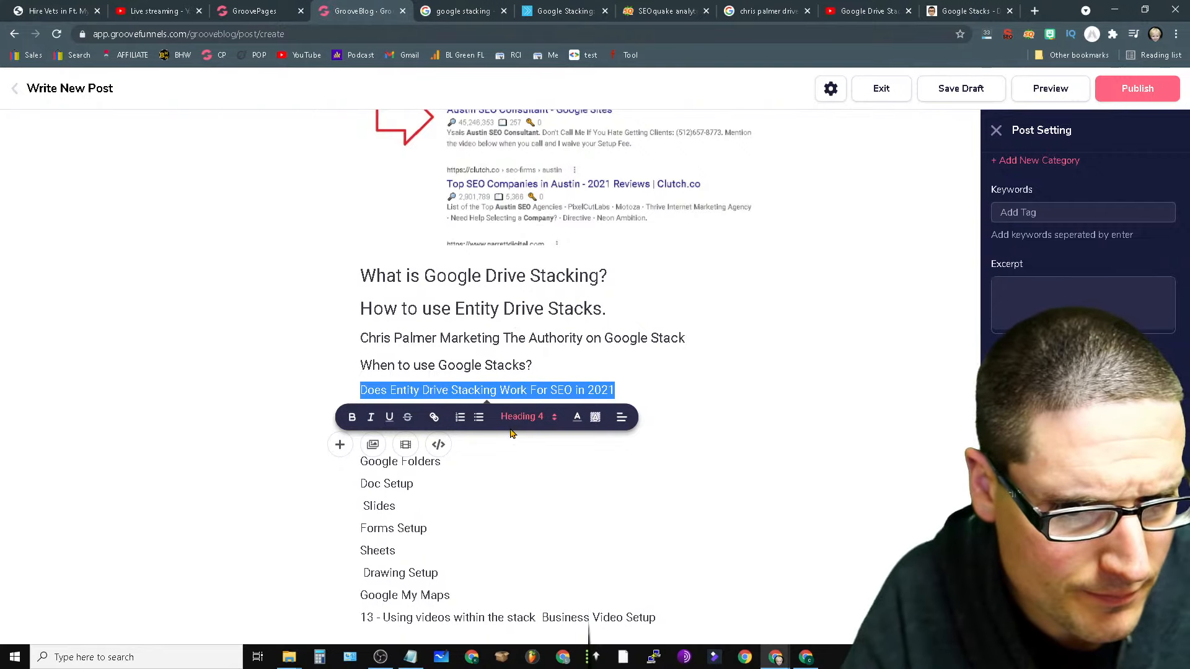
click(775, 440)
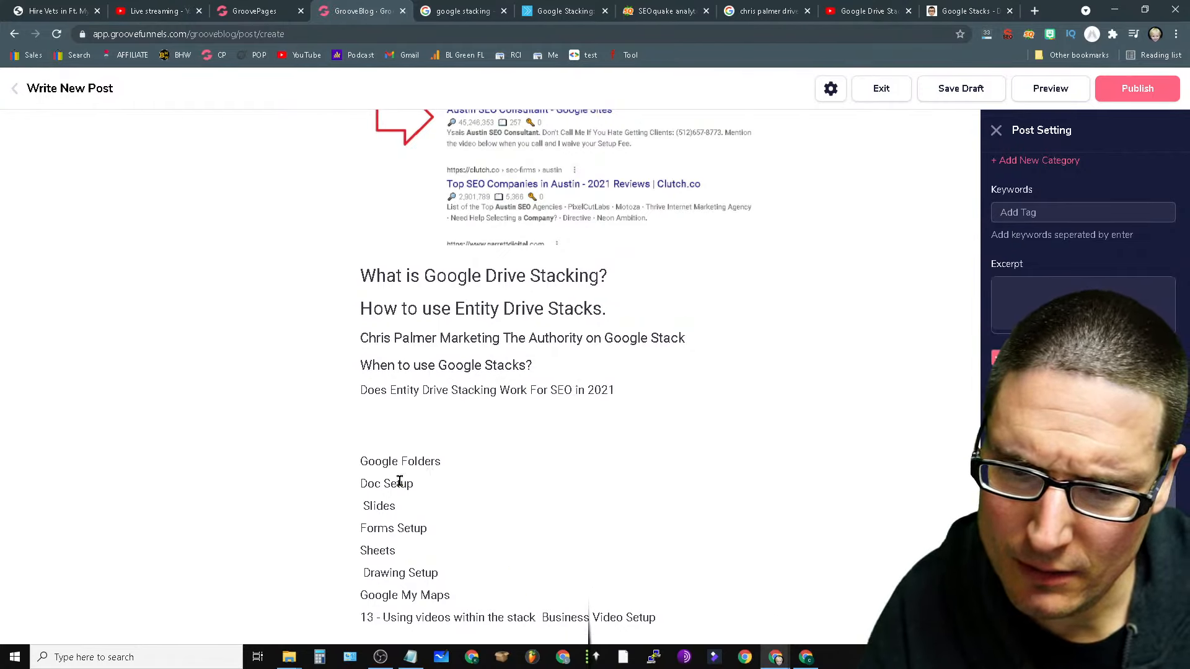
- Strip the '13 -' and '19-' prefixes and close the blank gap above Google Site Setup
scroll(460, 400, down, 3)
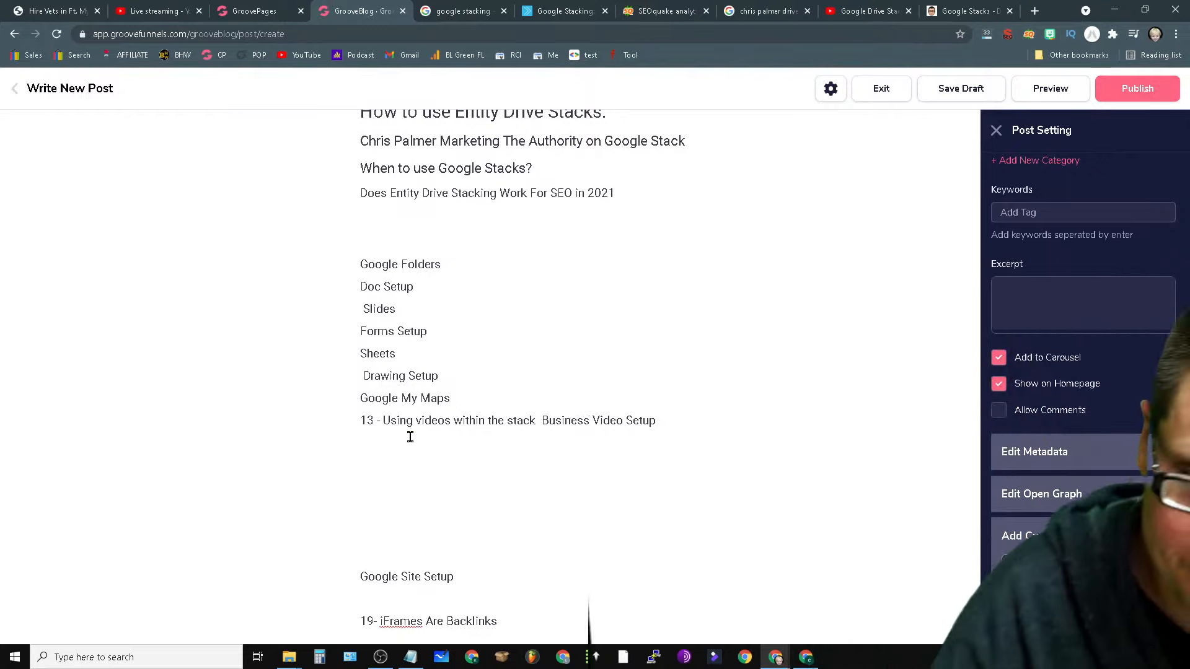
click(380, 421)
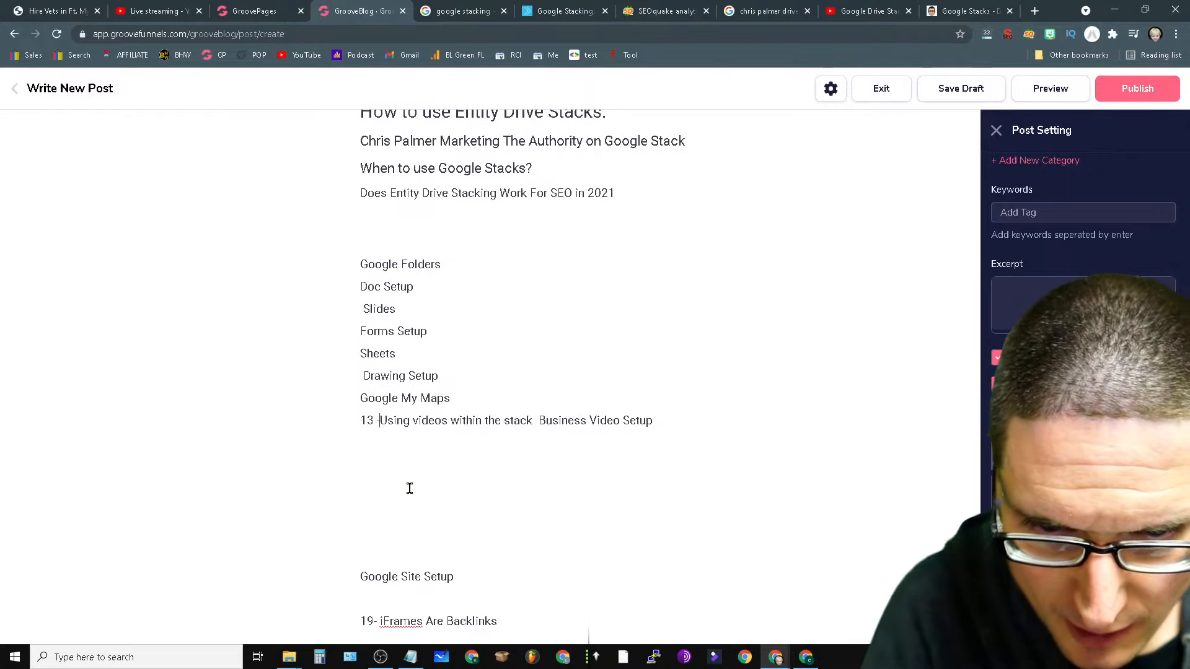
key(BackSpace)
key(BackSpace)
key(BackSpace)
key(BackSpace)
key(BackSpace)
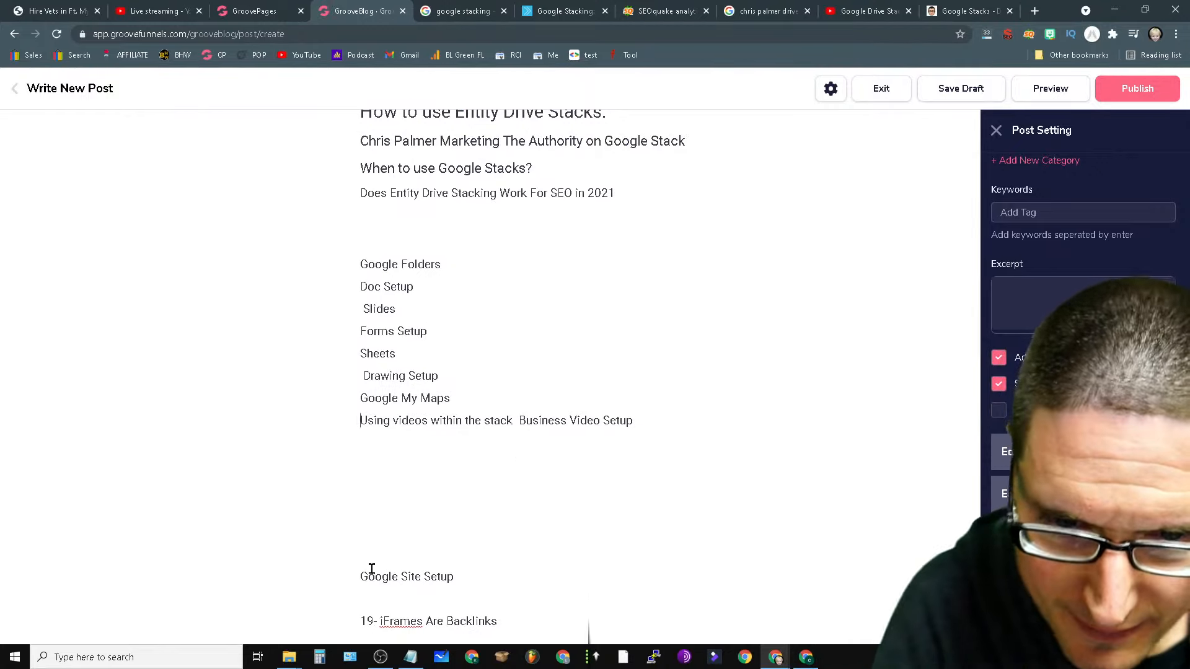
scroll(372, 564, down, 3)
click(400, 355)
key(BackSpace)
key(BackSpace)
key(BackSpace)
key(BackSpace)
key(BackSpace)
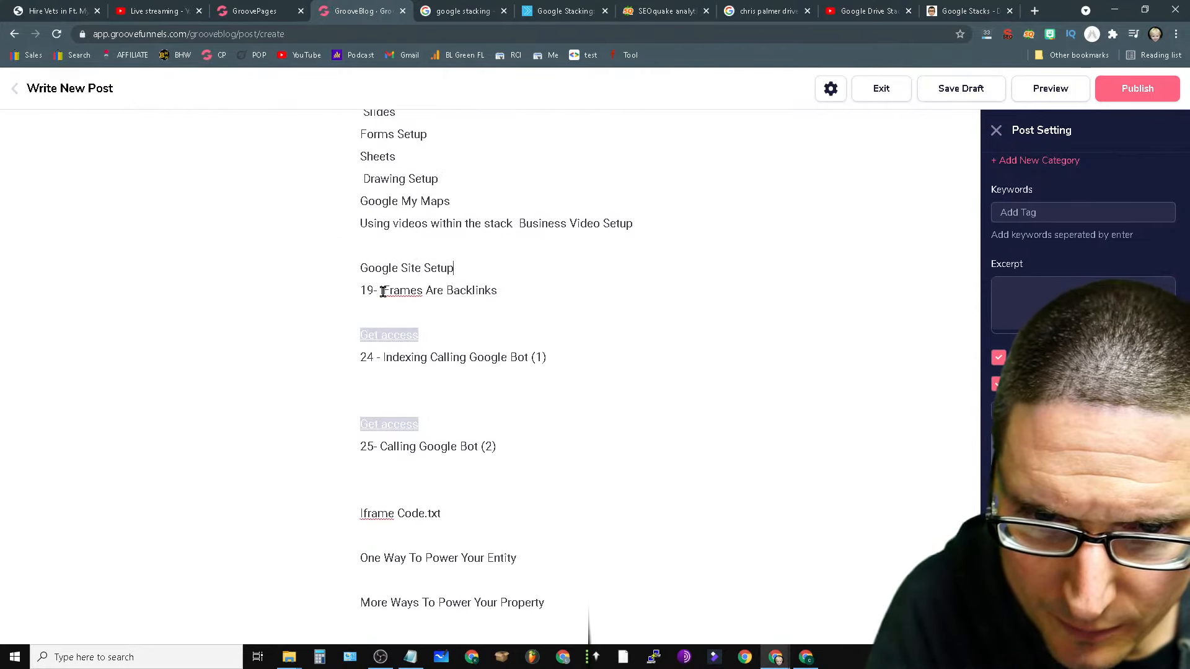
click(377, 292)
key(BackSpace)
key(BackSpace)
key(BackSpace)
key(Up)
key(Up)
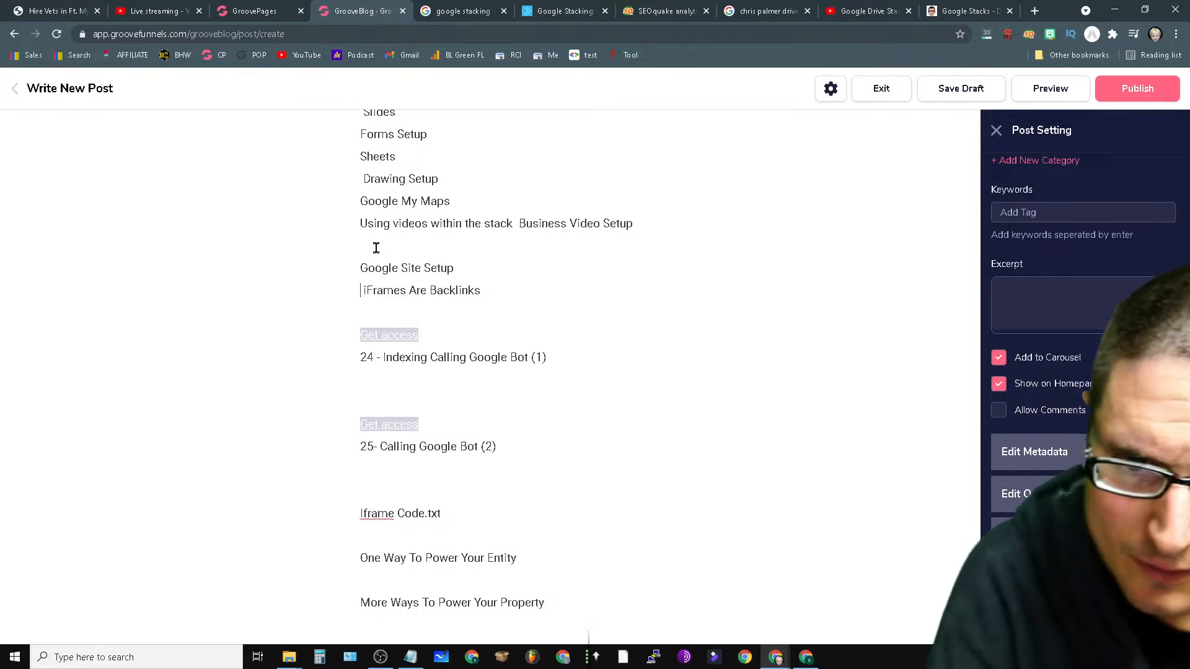
key(BackSpace)
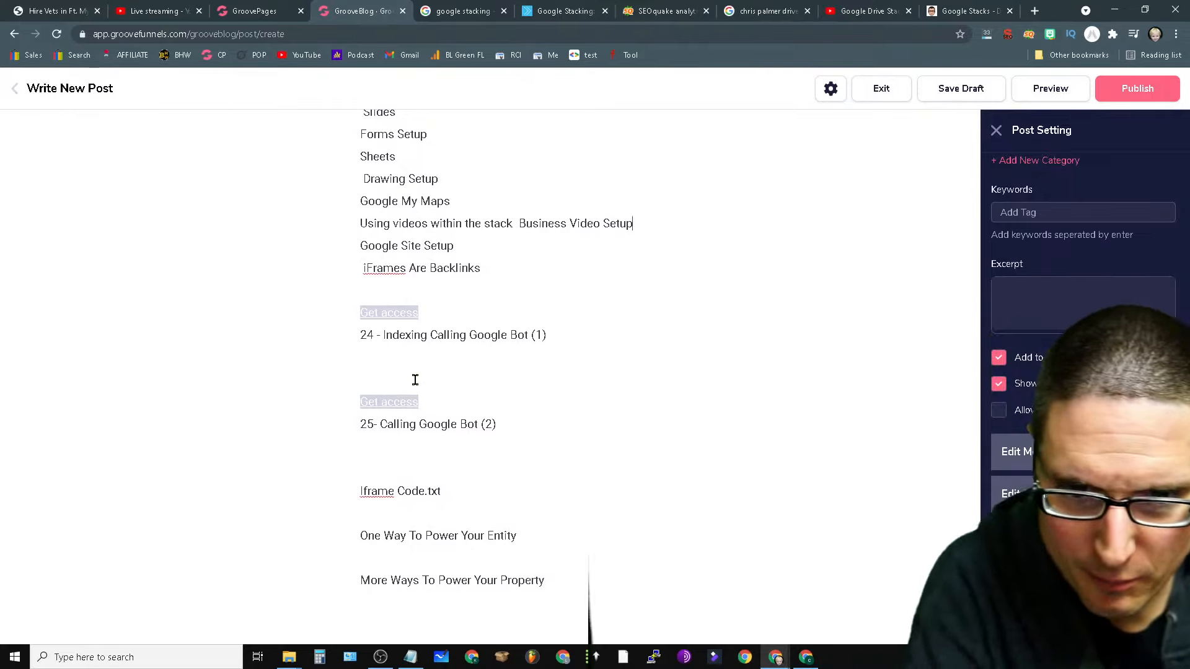
- Delete both Get access lines and the '25- Calling Google Bot (2)' line
drag(422, 401, 339, 397)
key(BackSpace)
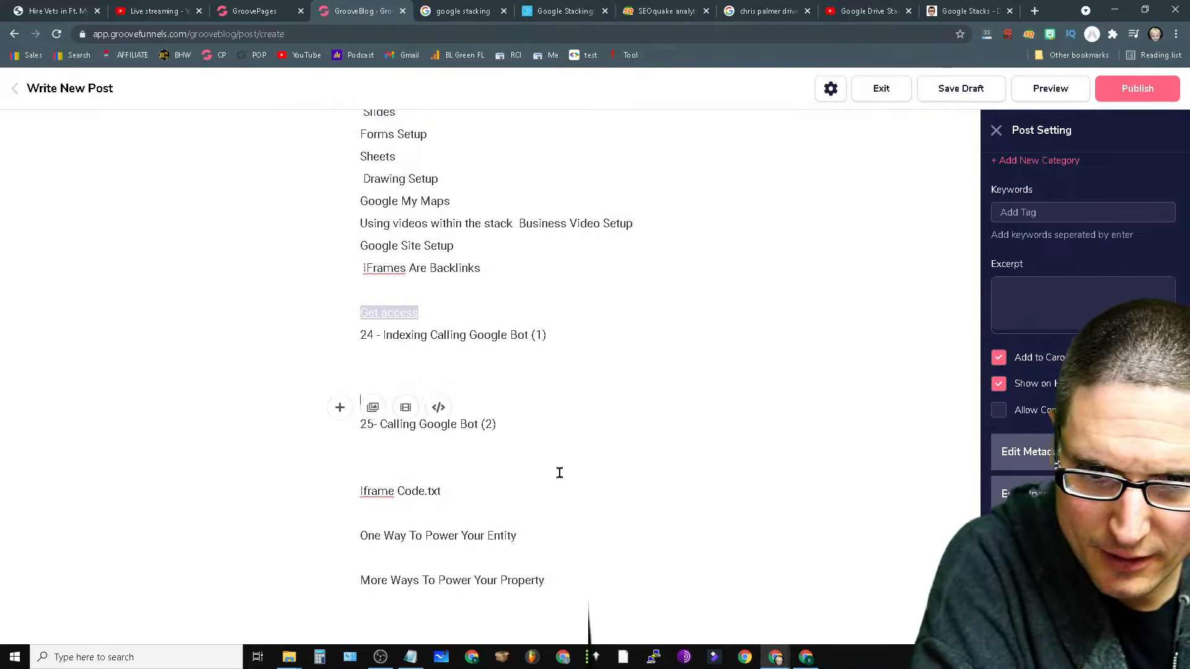
key(BackSpace)
drag(558, 411, 314, 391)
key(BackSpace)
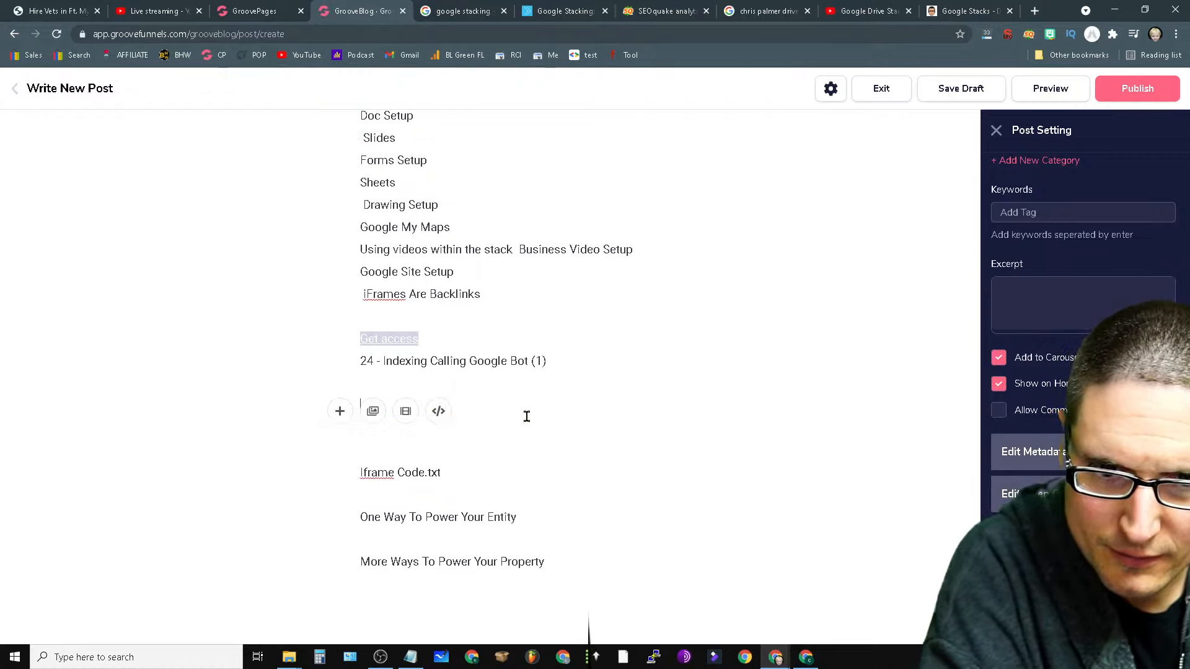
click(472, 344)
key(BackSpace)
key(BackSpace)
key(BackSpace)
key(BackSpace)
key(BackSpace)
key(BackSpace)
key(BackSpace)
key(BackSpace)
key(BackSpace)
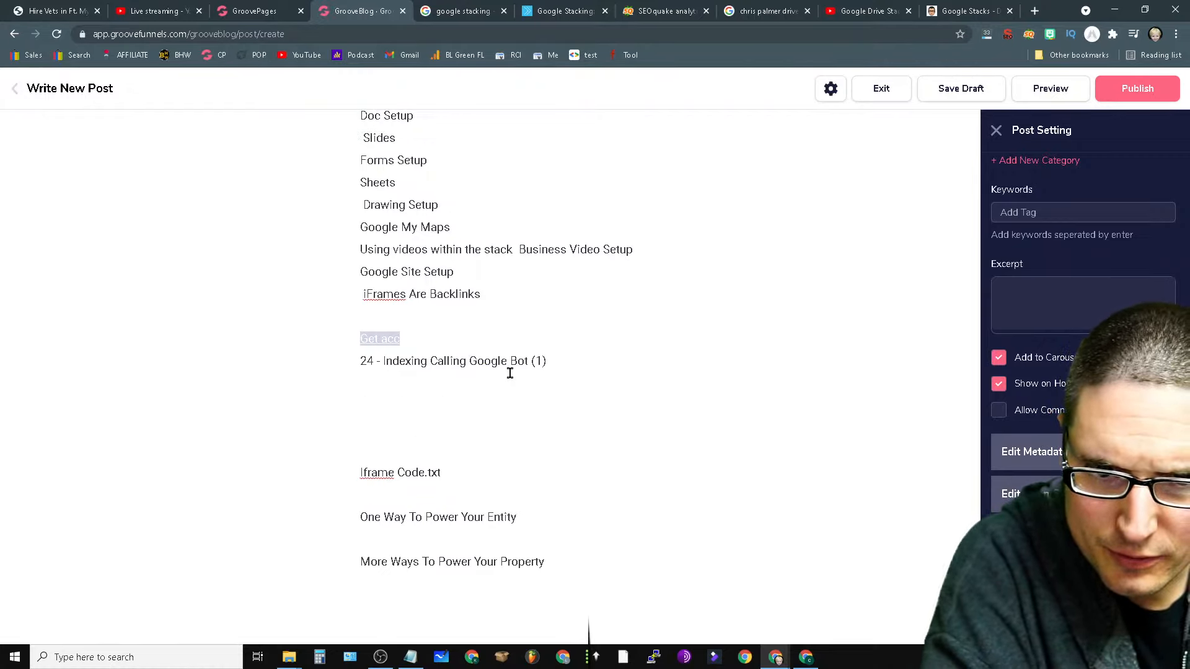
key(BackSpace)
key(BackSpace)
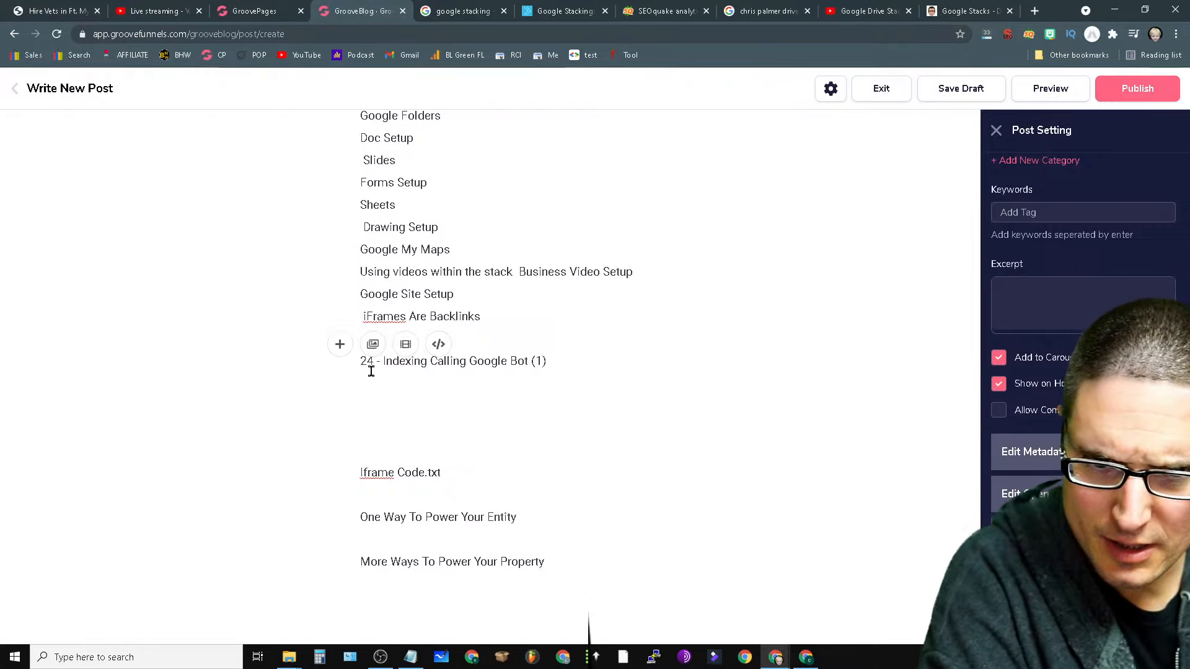
- Remove the '24 -' prefix, the Iframe Code.txt line, the blank lines, and the One Way and Indexing lines
click(381, 366)
key(BackSpace)
key(BackSpace)
key(BackSpace)
key(BackSpace)
key(BackSpace)
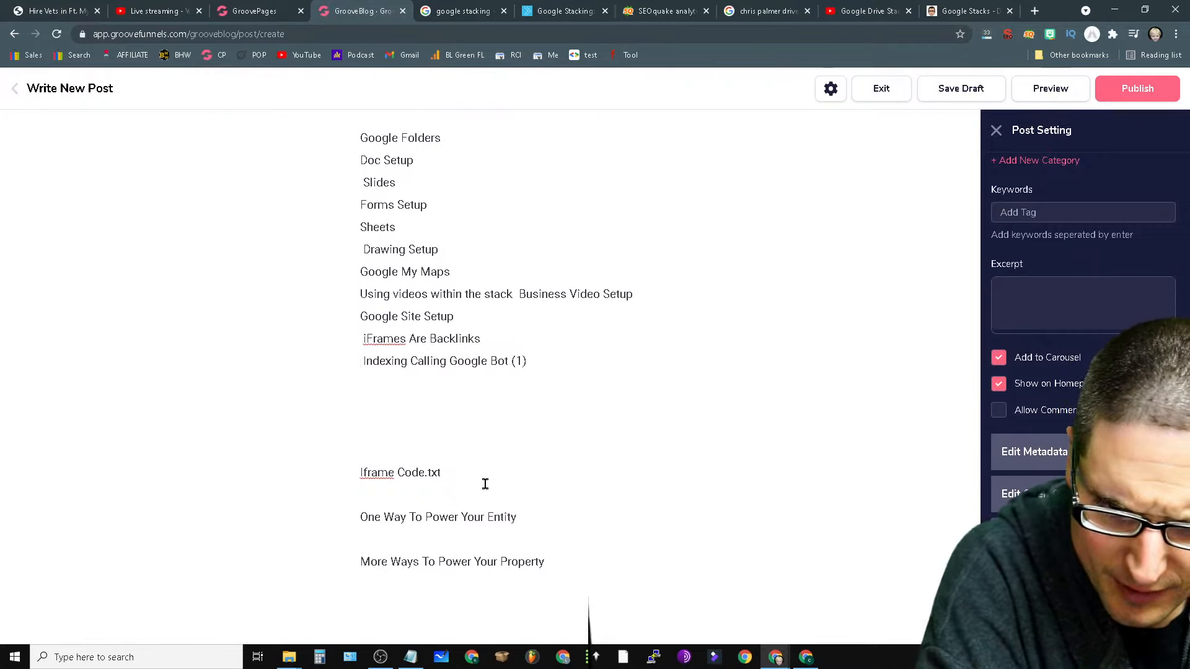
drag(484, 481, 304, 455)
key(BackSpace)
click(495, 500)
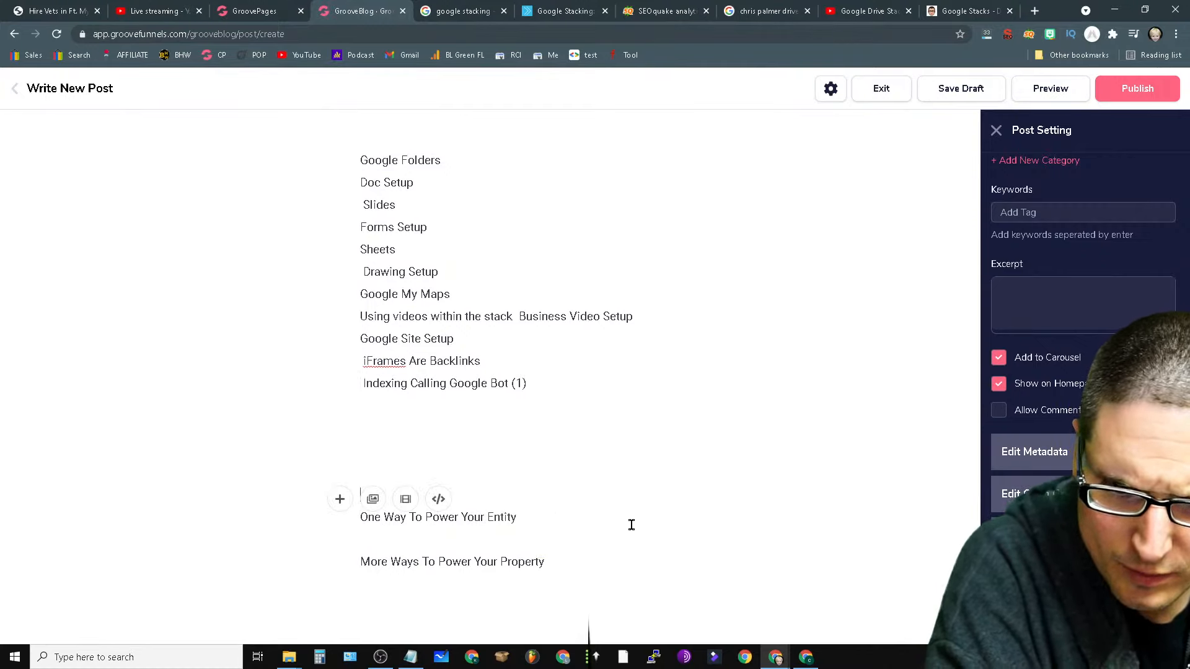
key(BackSpace)
key(BackSpace)
key(BackSpace)
key(BackSpace)
key(BackSpace)
key(BackSpace)
key(BackSpace)
key(BackSpace)
key(BackSpace)
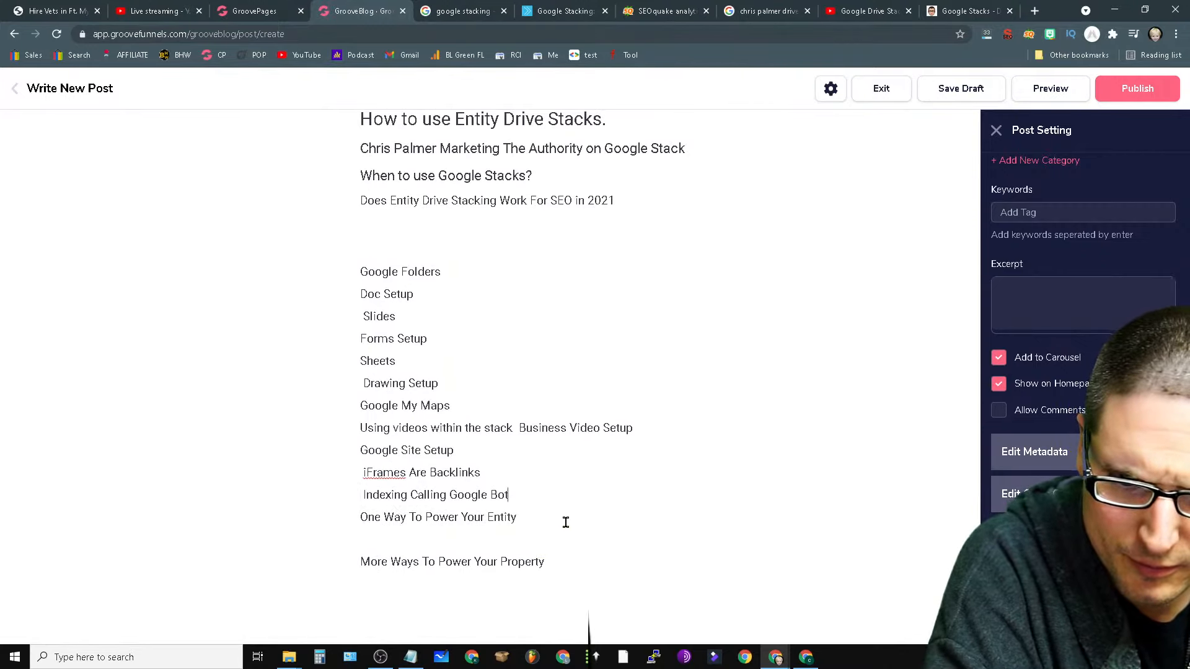
drag(566, 523, 349, 494)
key(BackSpace)
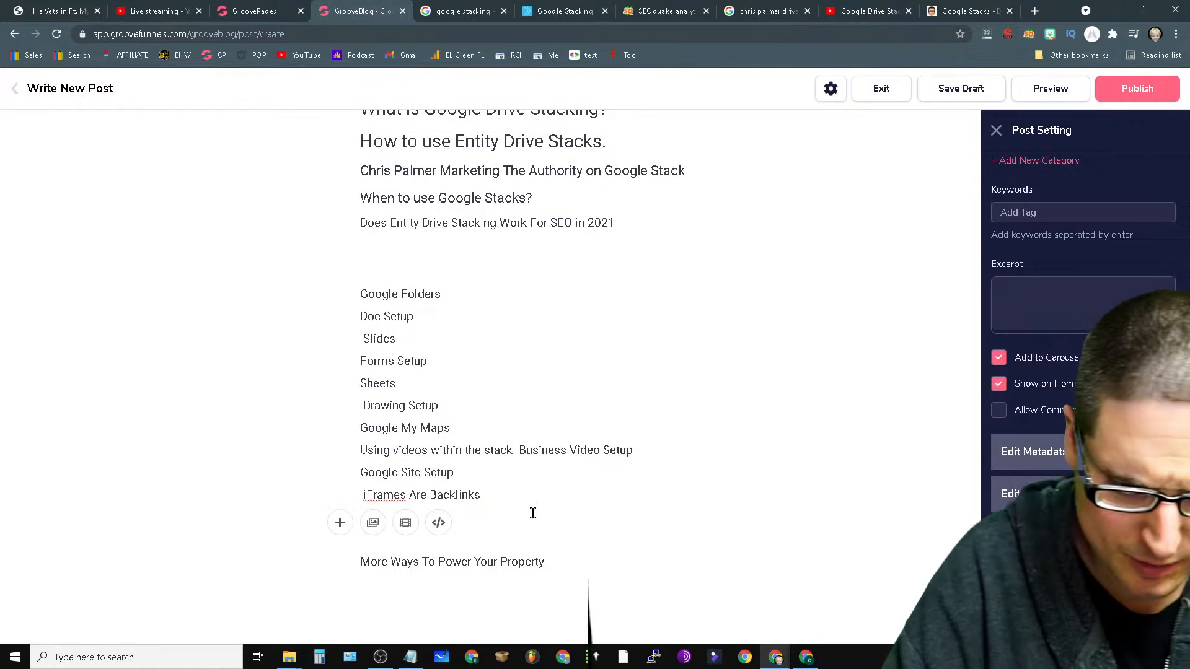
- Add a 'Google Calendar' line, fixing the 'Calander' typo, and delete 'More Ways To Power Your Property'
text(Google Calander)
right_click(442, 515)
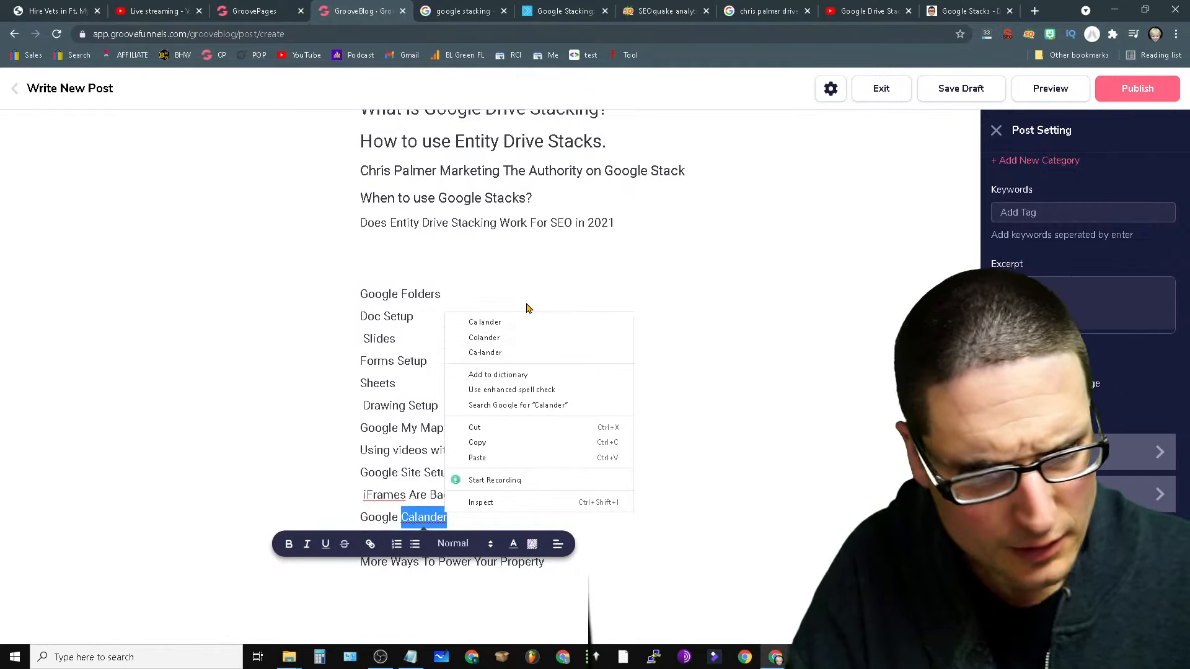
click(523, 323)
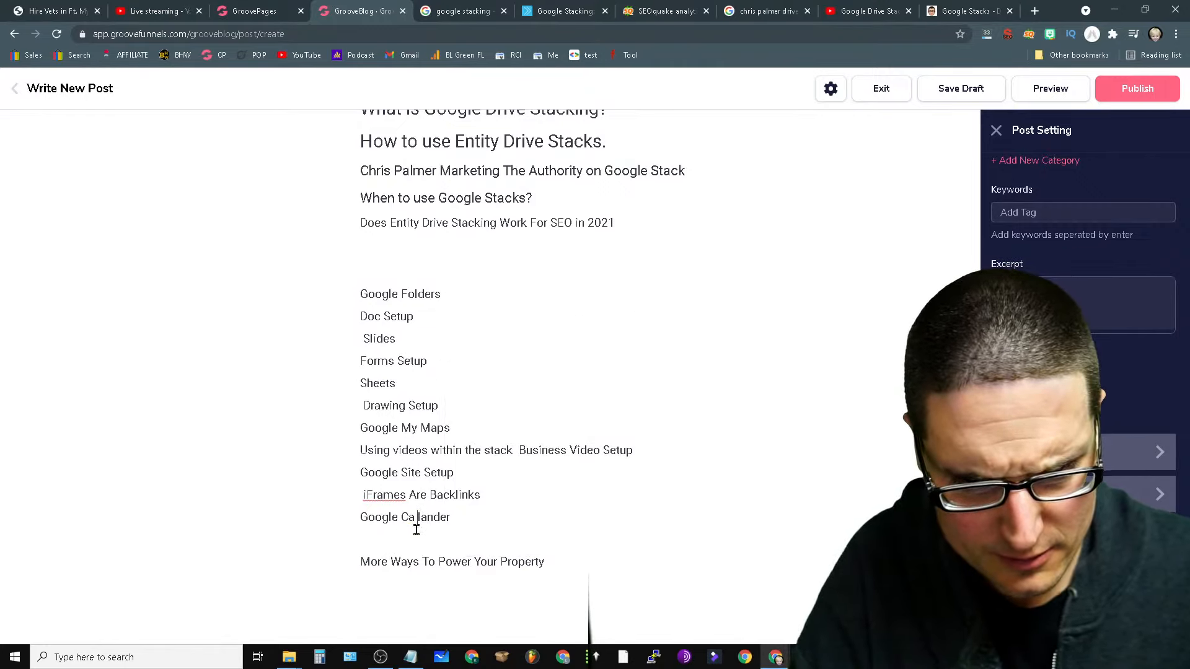
key(BackSpace)
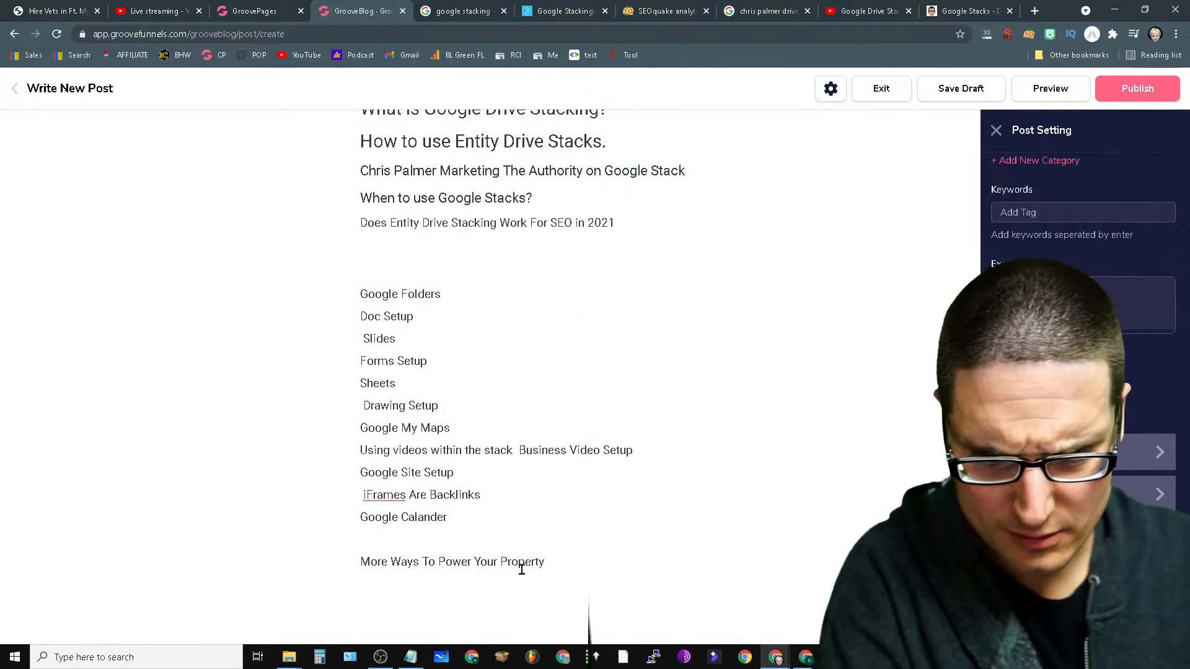
click(424, 521)
right_click(433, 517)
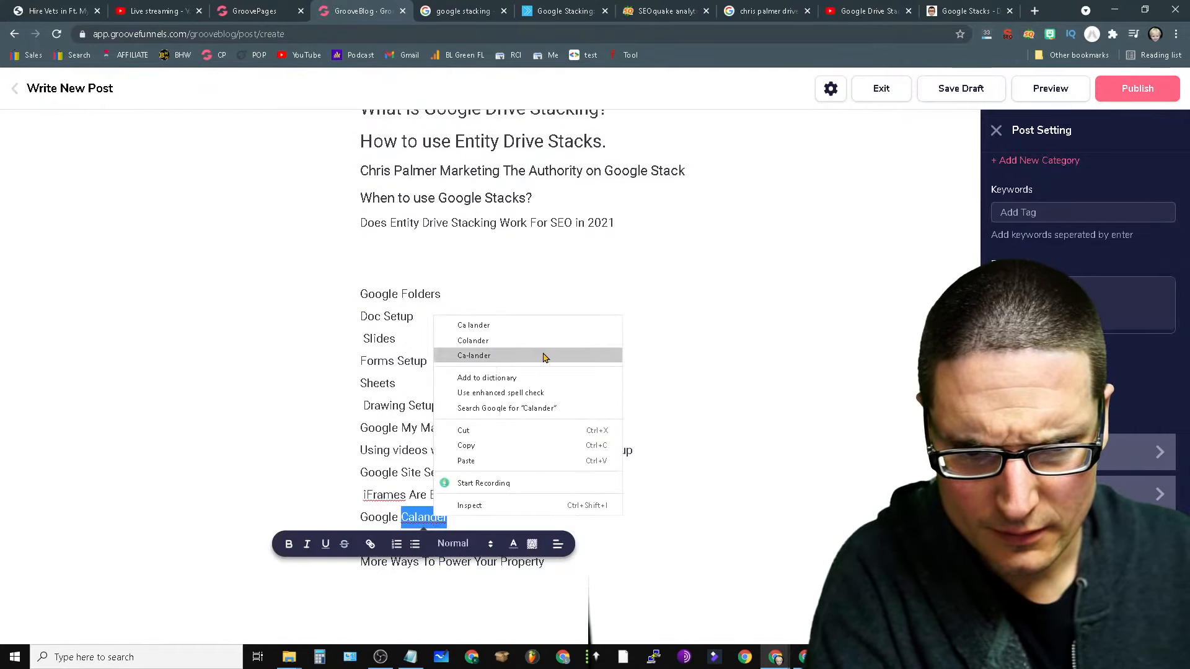
click(750, 367)
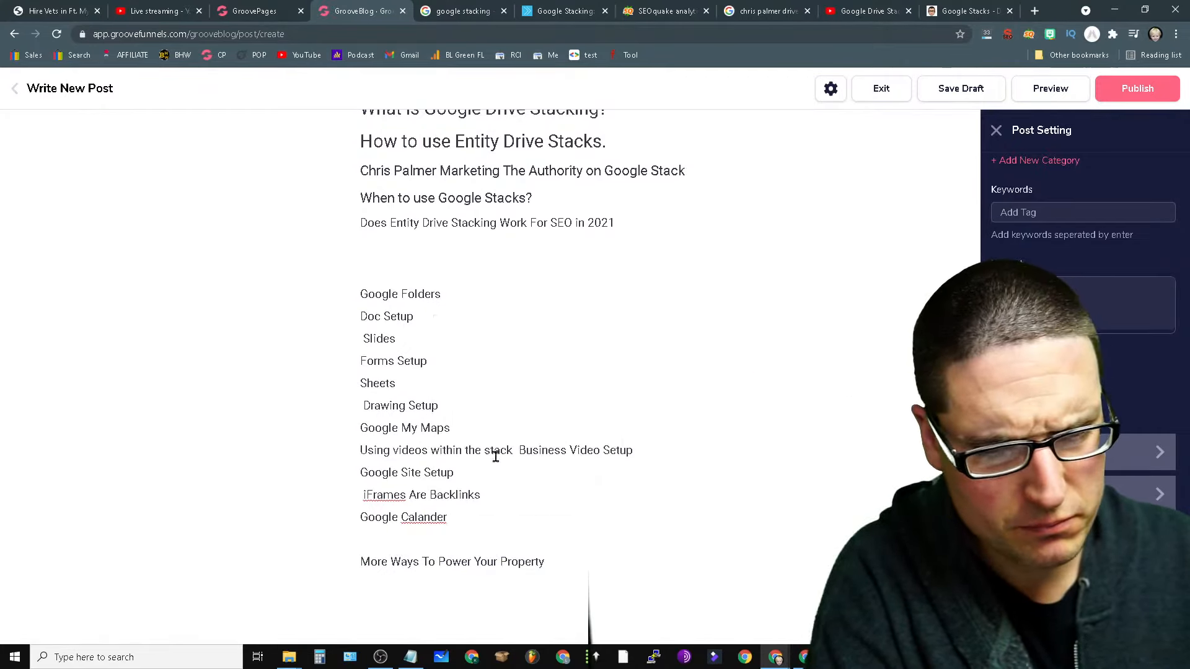
double_click(432, 517)
text(calenda)
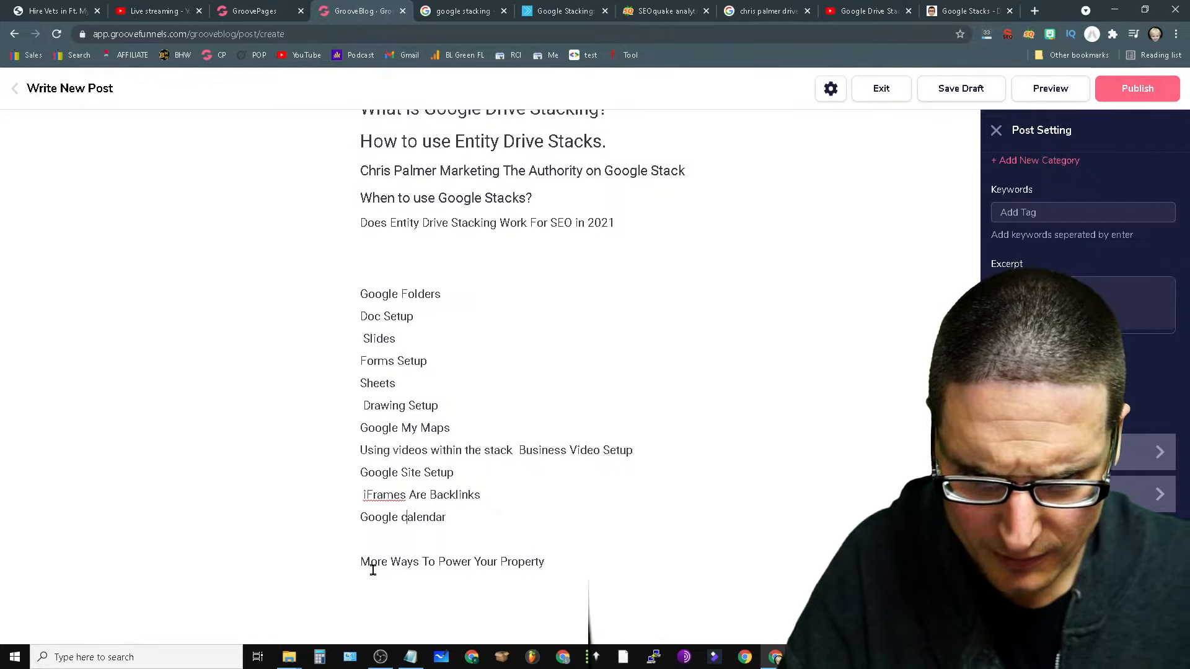
key(BackSpace)
text(C)
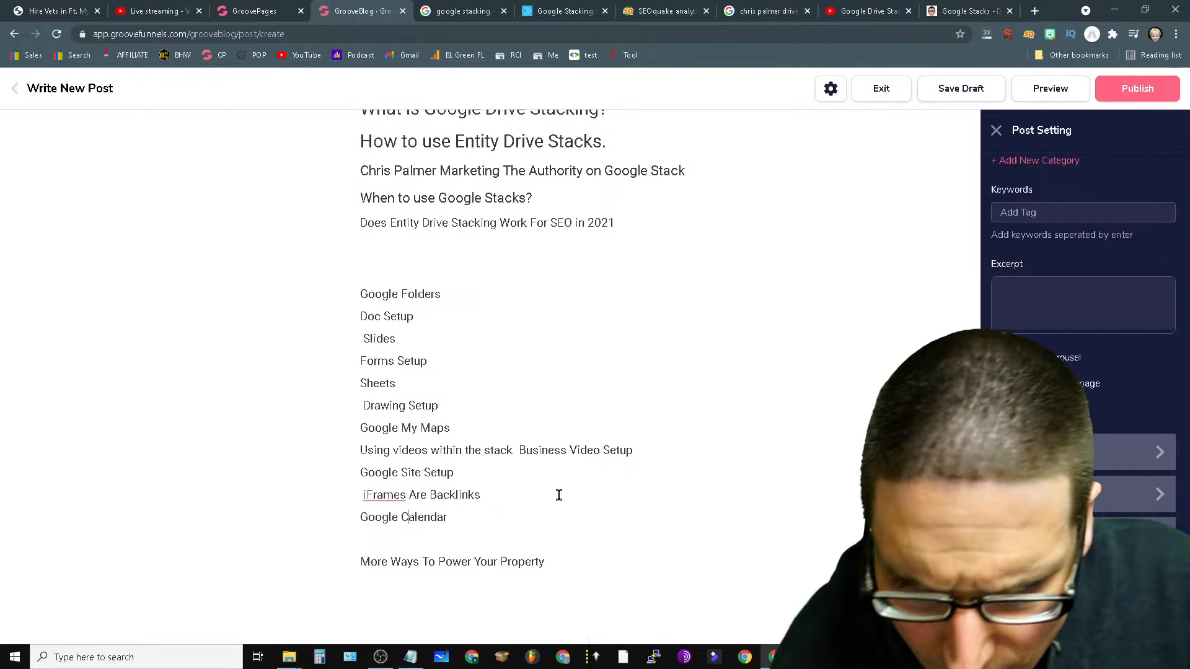
triple_click(499, 563)
key(BackSpace)
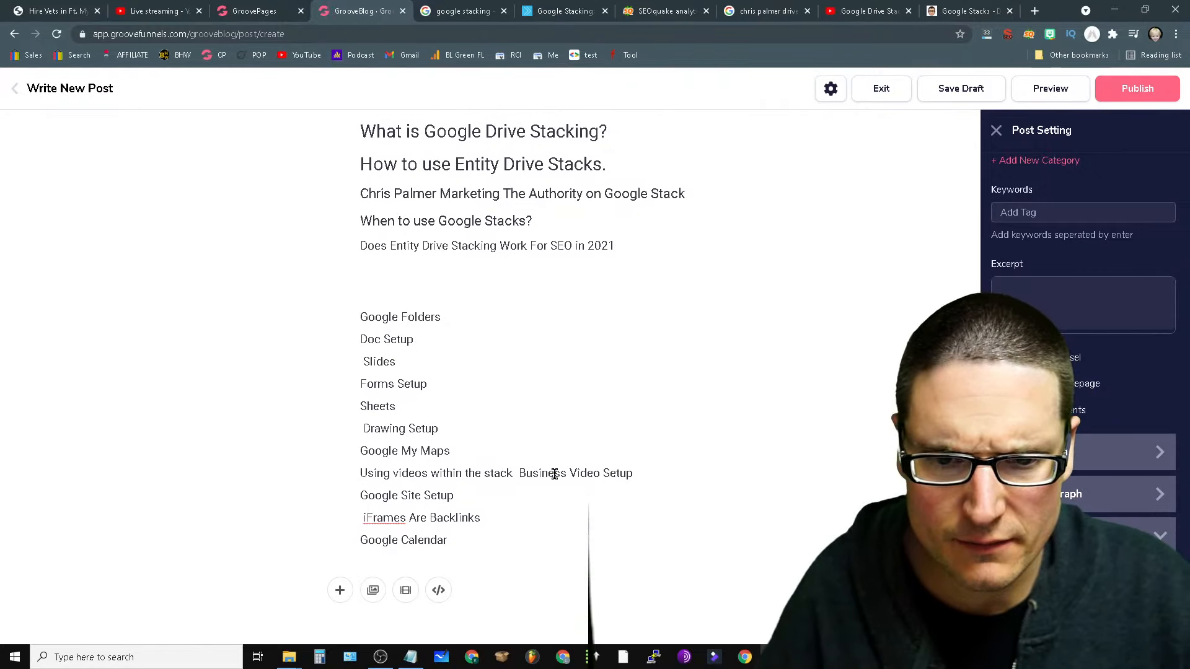
scroll(575, 585, up, 3)
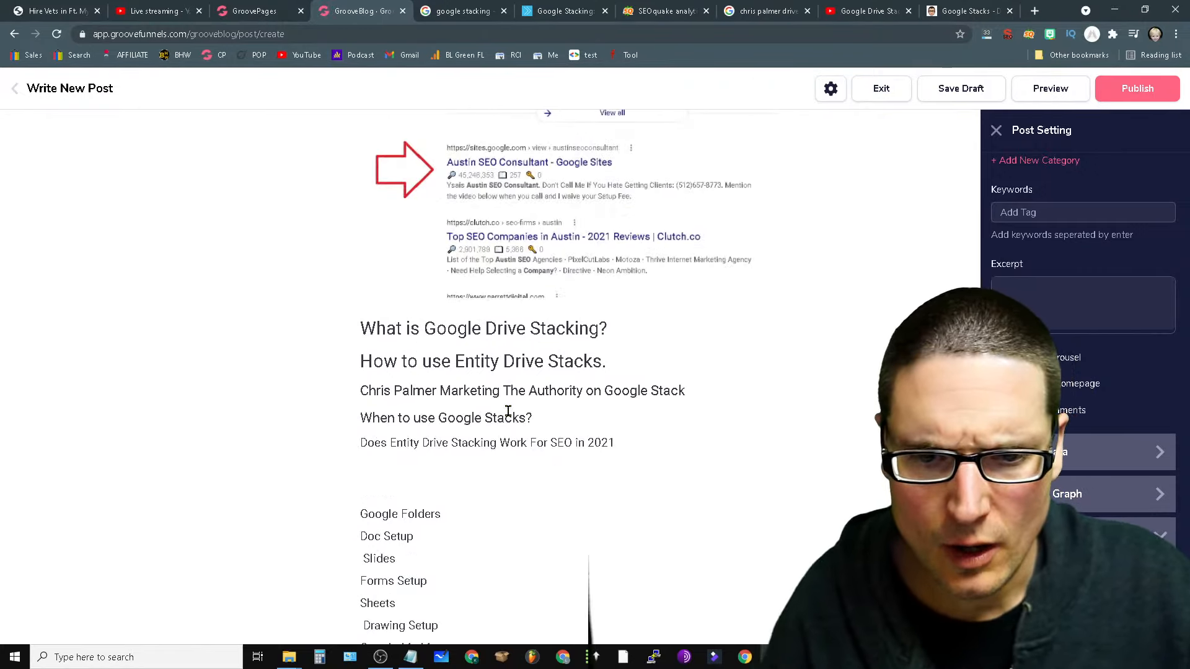
scroll(500, 403, up, 3)
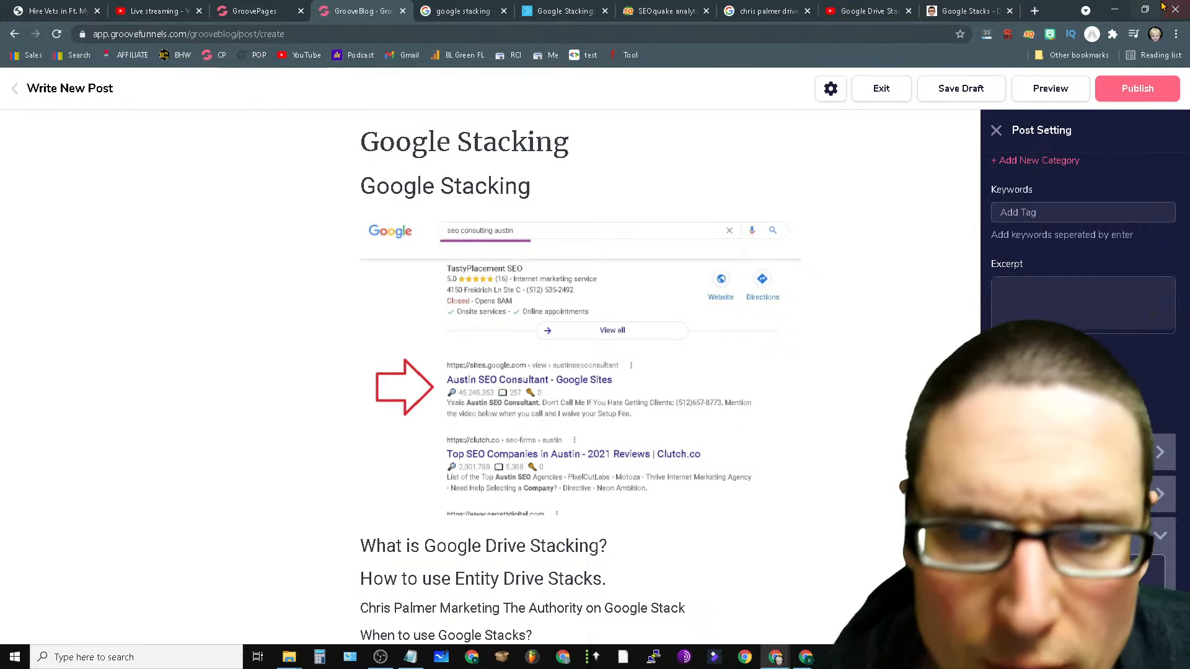
click(538, 9)
scroll(663, 403, down, 5)
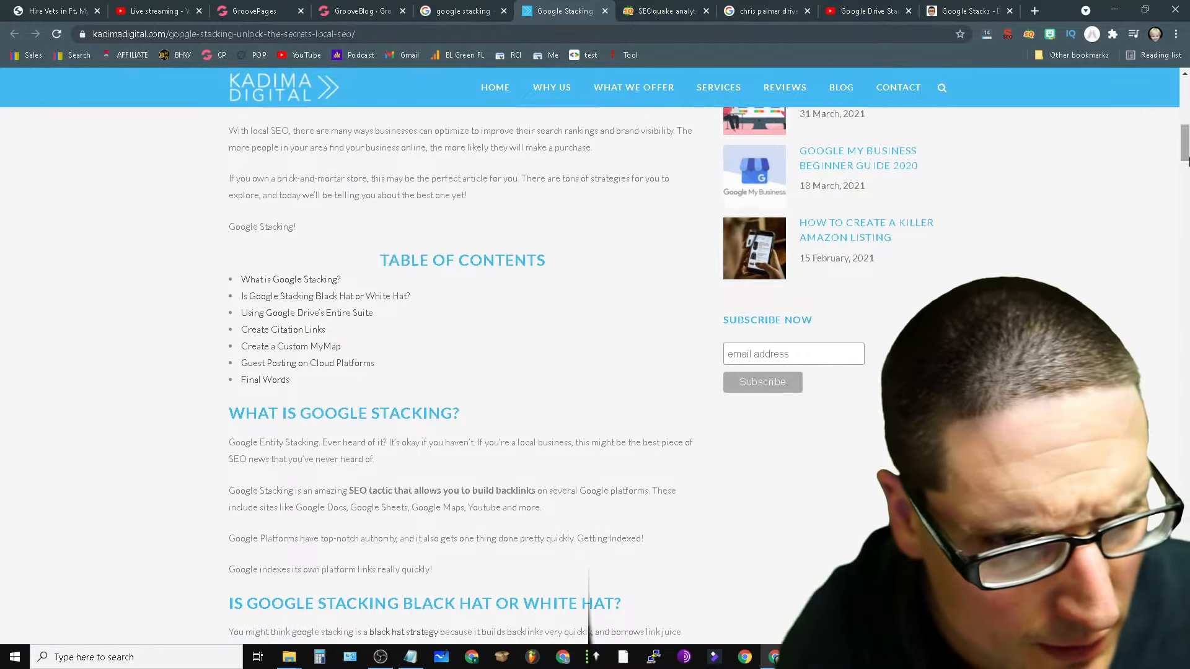
drag(1184, 152, 1162, 355)
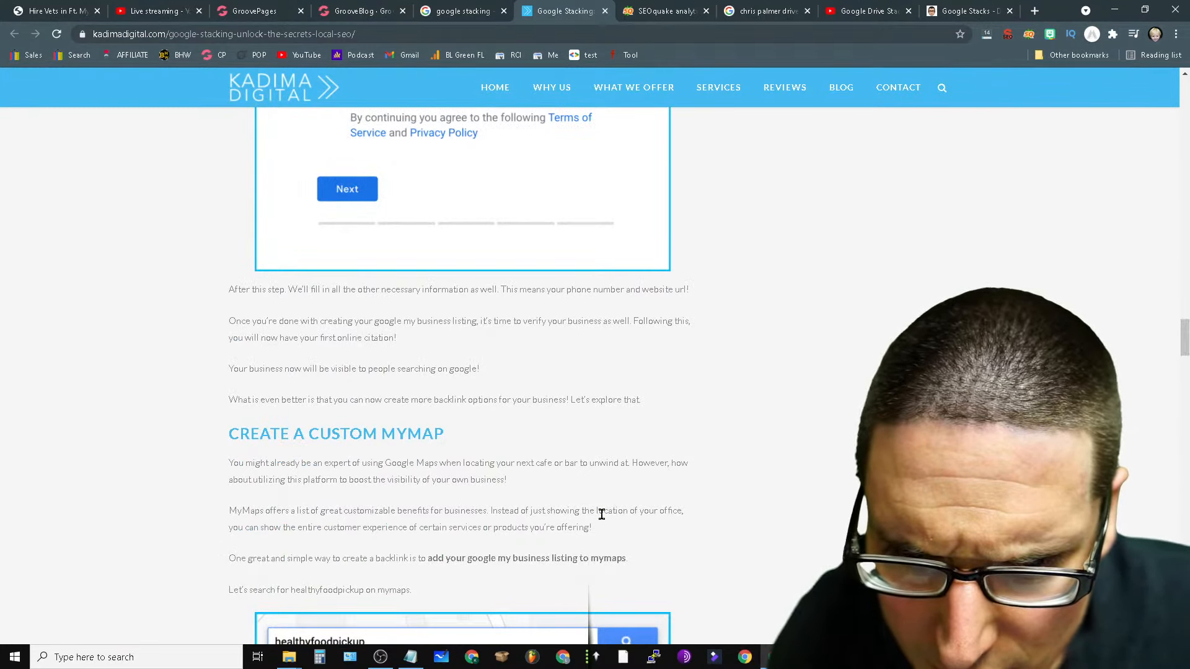
scroll(595, 544, down, 5)
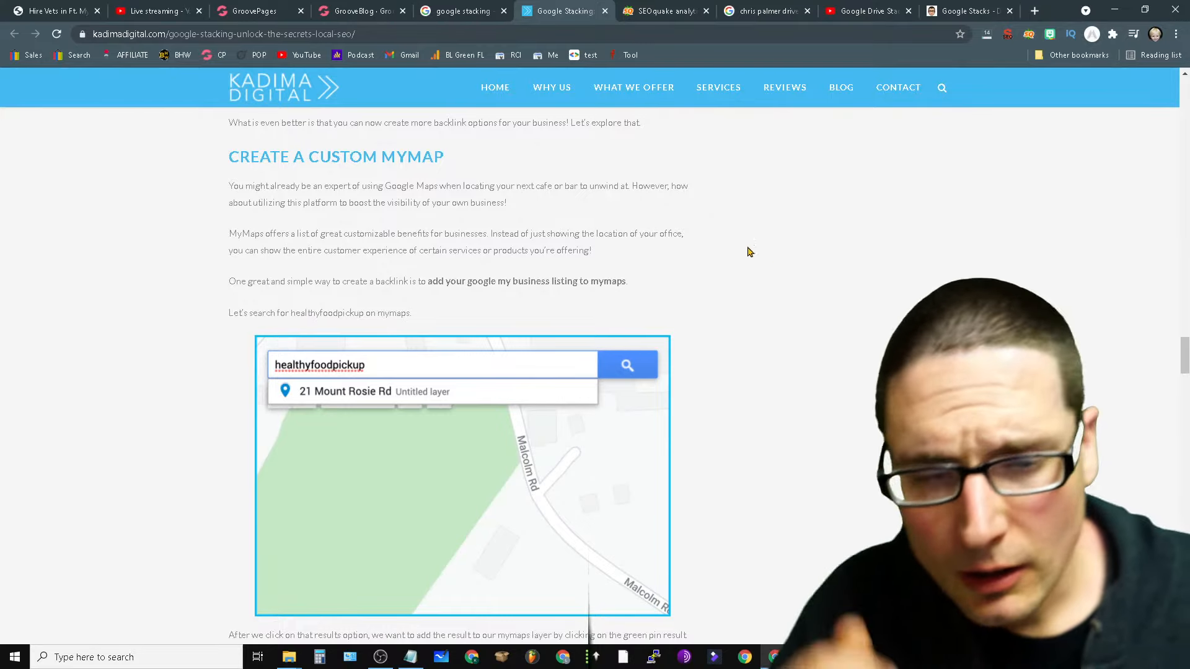
click(462, 11)
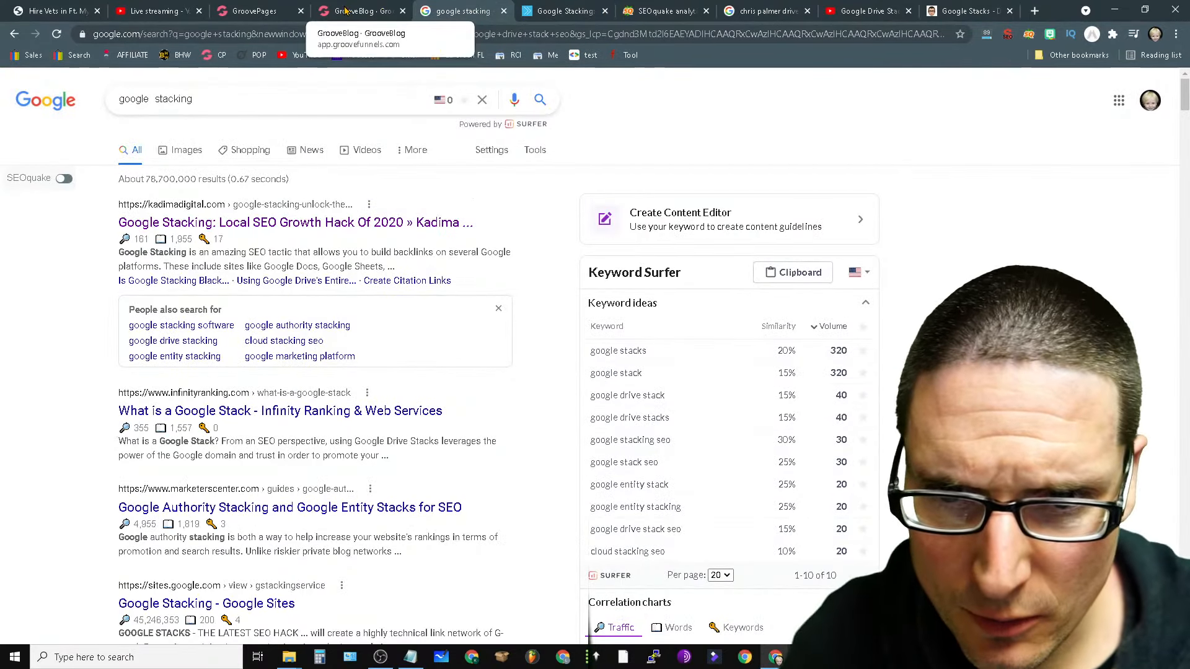
click(344, 8)
scroll(552, 374, down, 6)
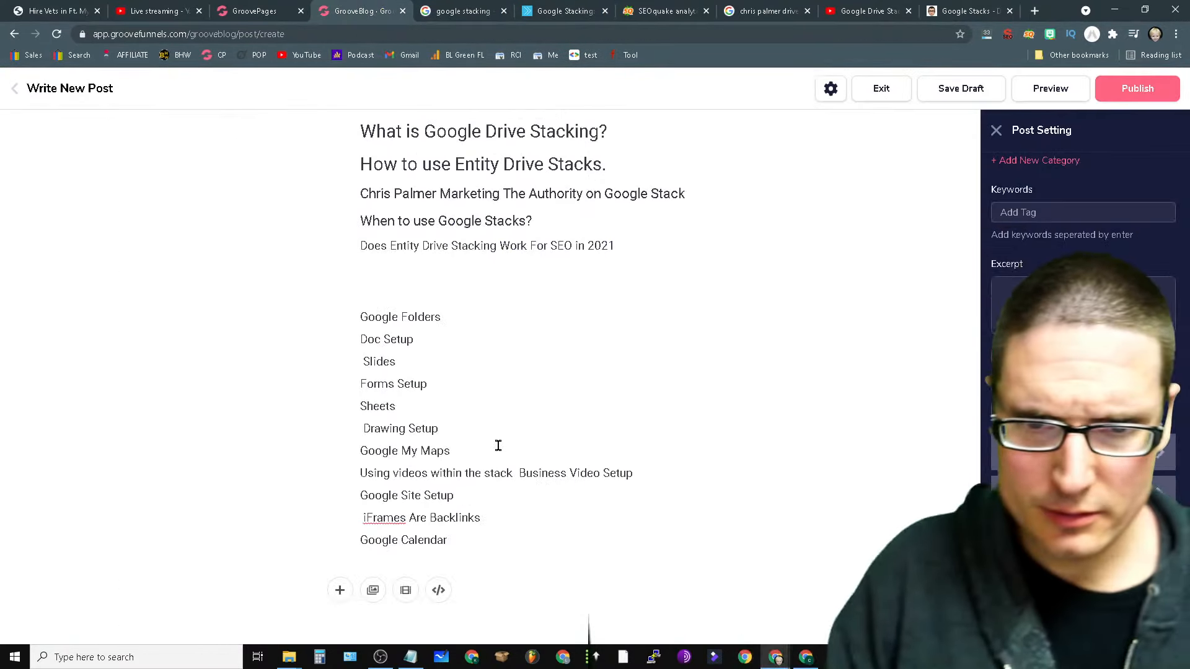
- Write a paragraph under 'What is Google Drive Stacking?' starting 'Google drive stacking is the optimization…'
scroll(608, 477, up, 3)
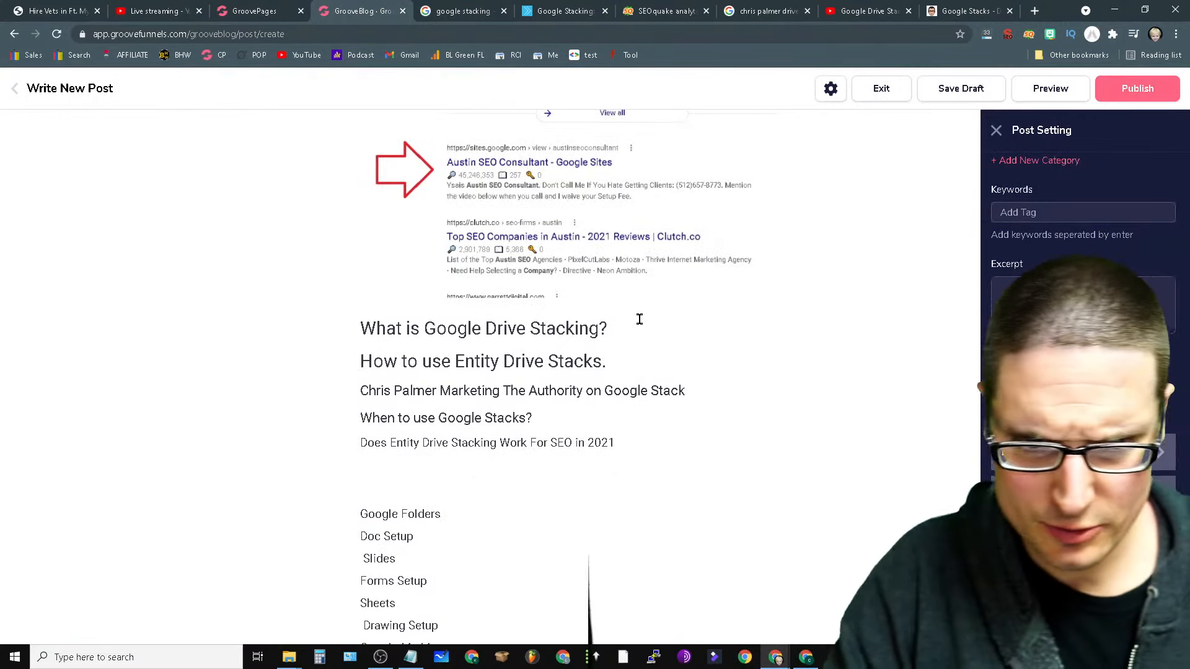
key(Return)
text(Google drive)
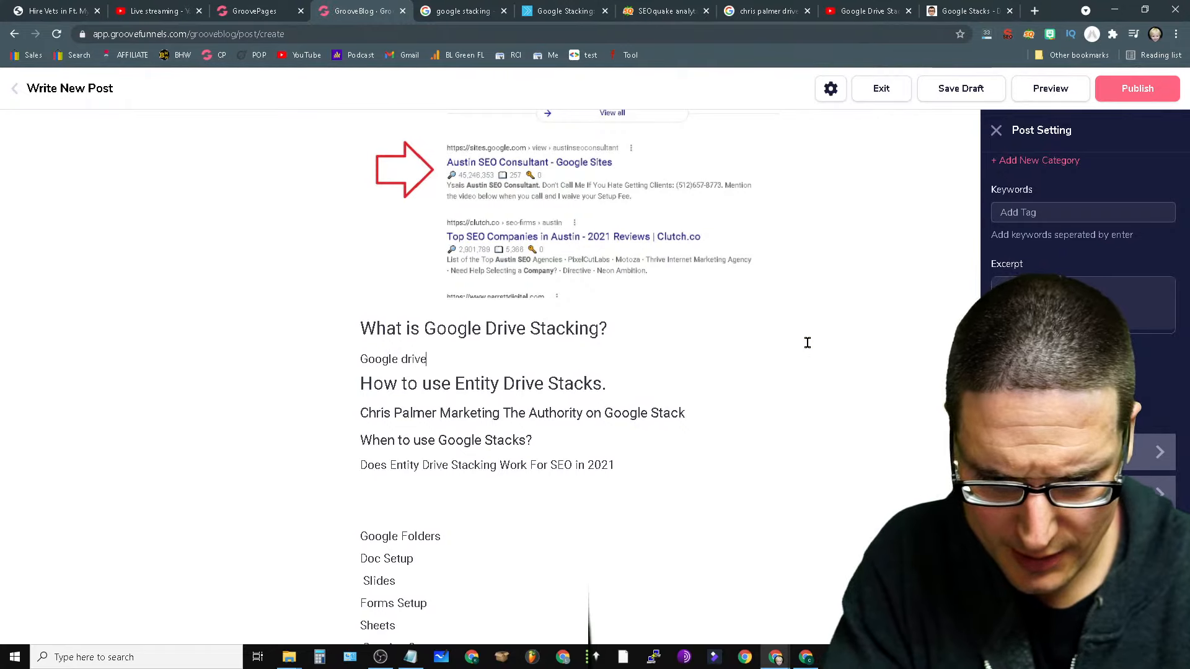
text( stacking)
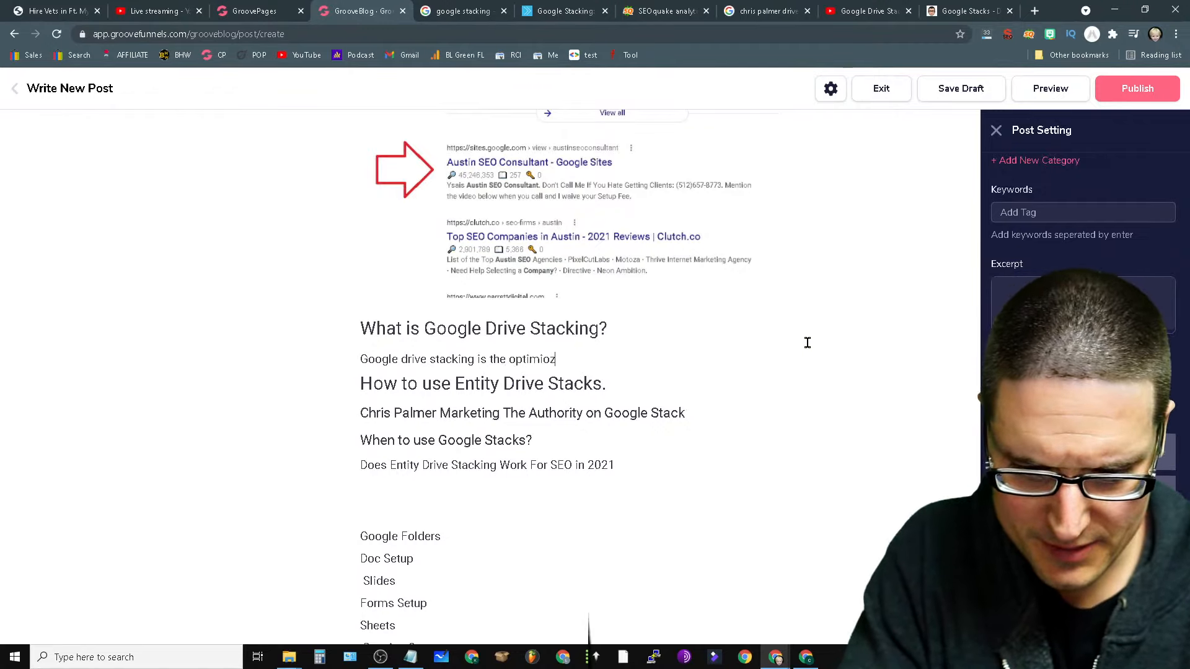
text(is the optimiozation of tak)
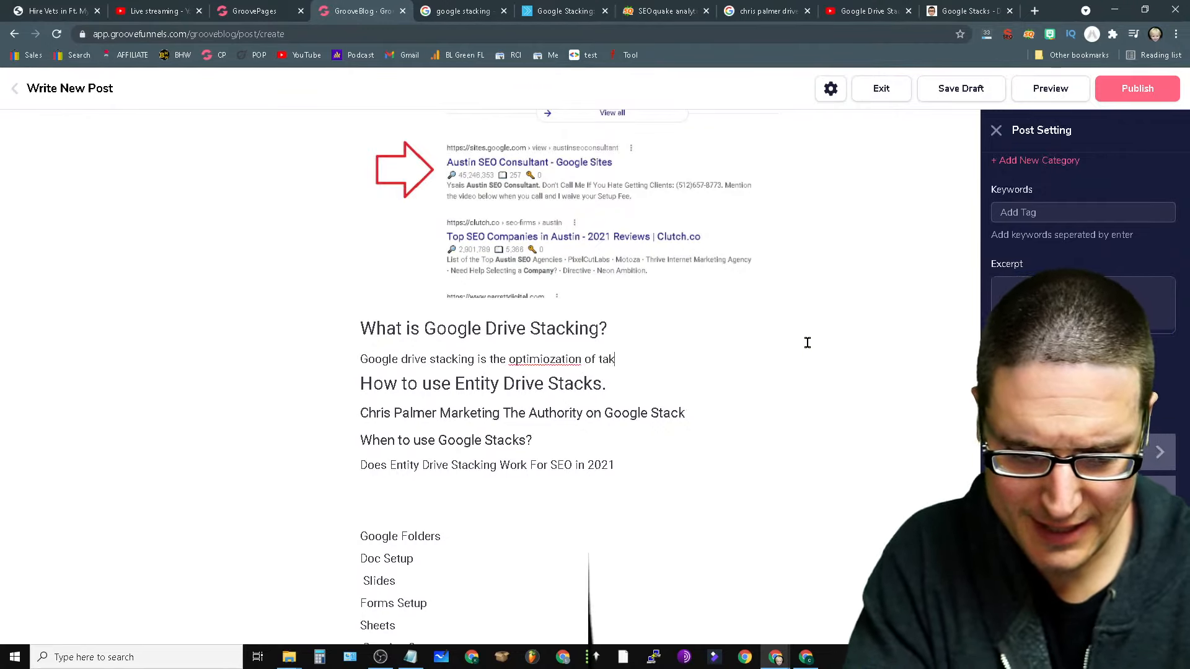
text(ing Google )
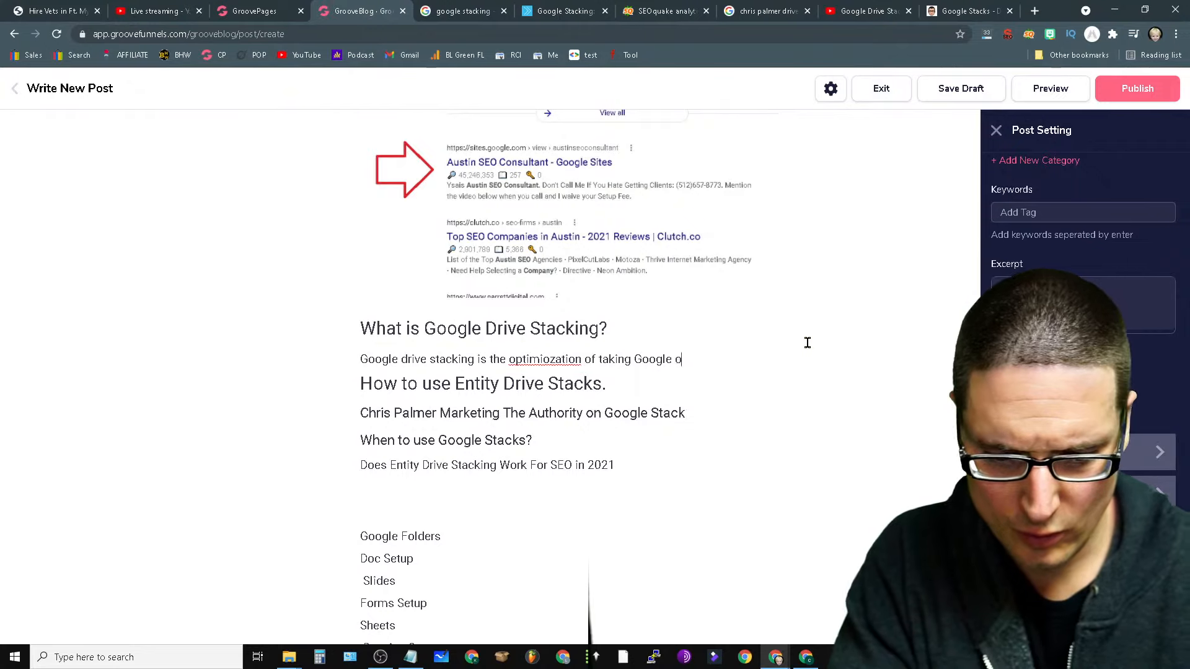
text(owned entit)
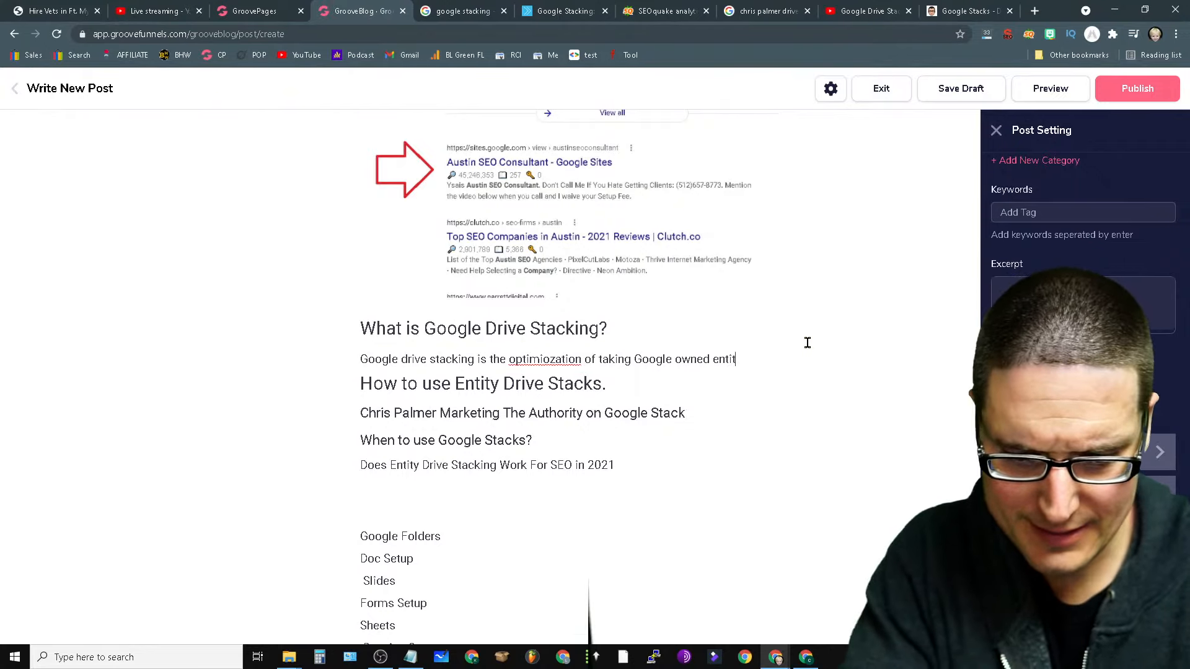
text(es and using)
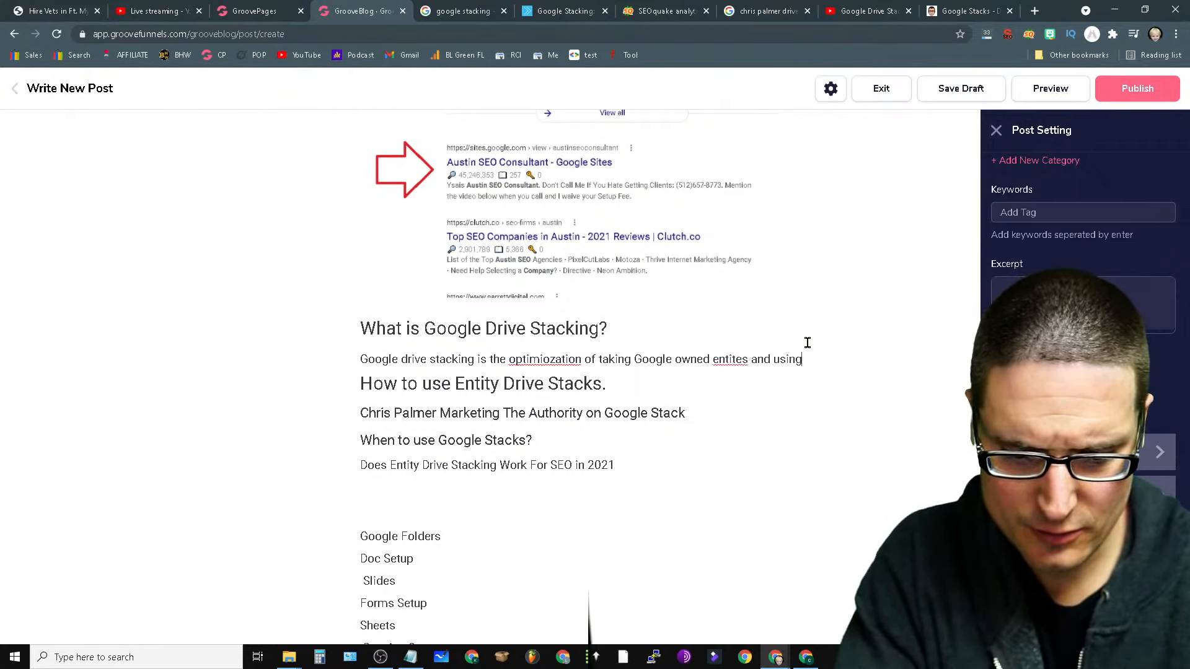
text( them in a way to )
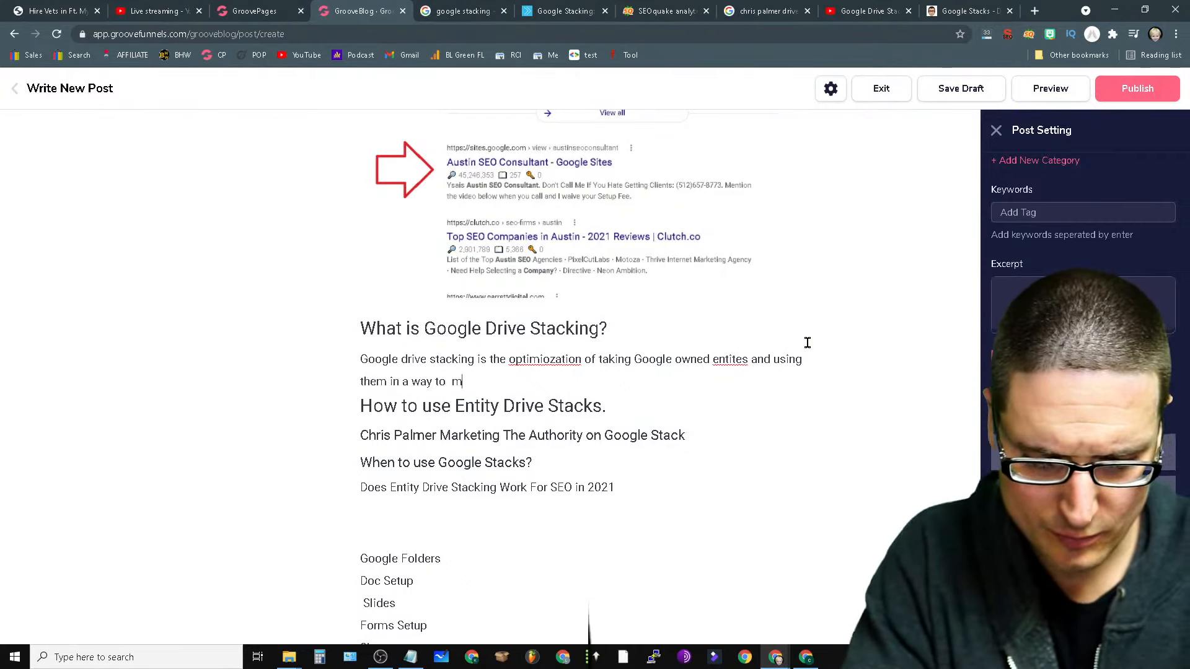
text( manipulate )
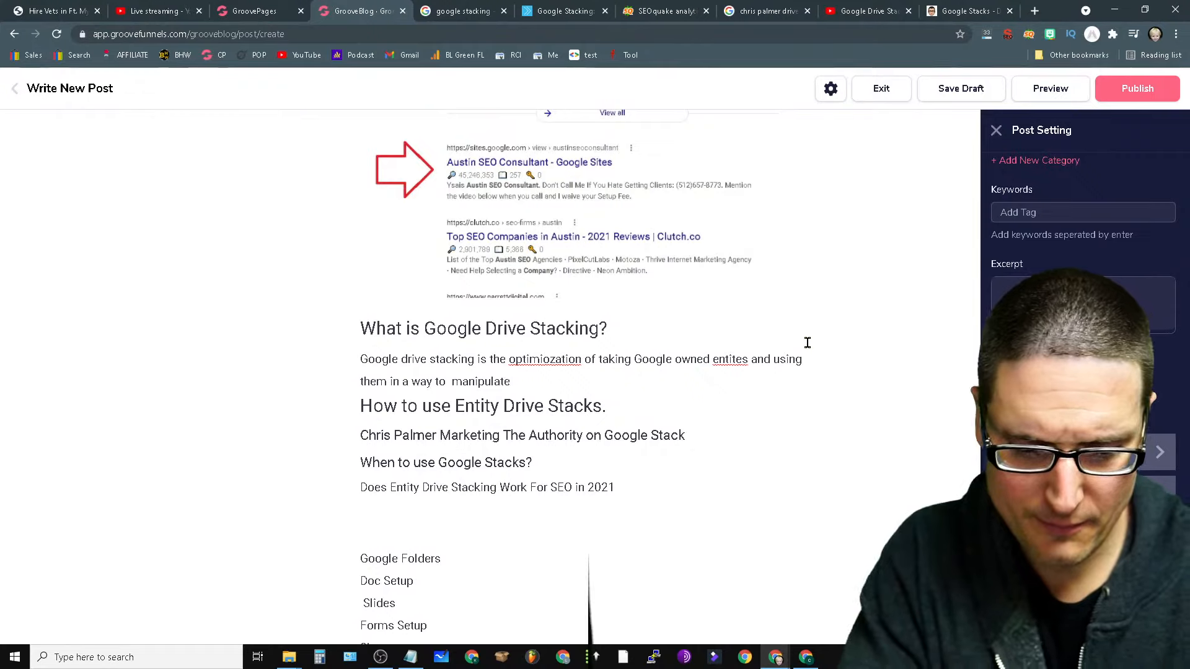
text(power duistro)
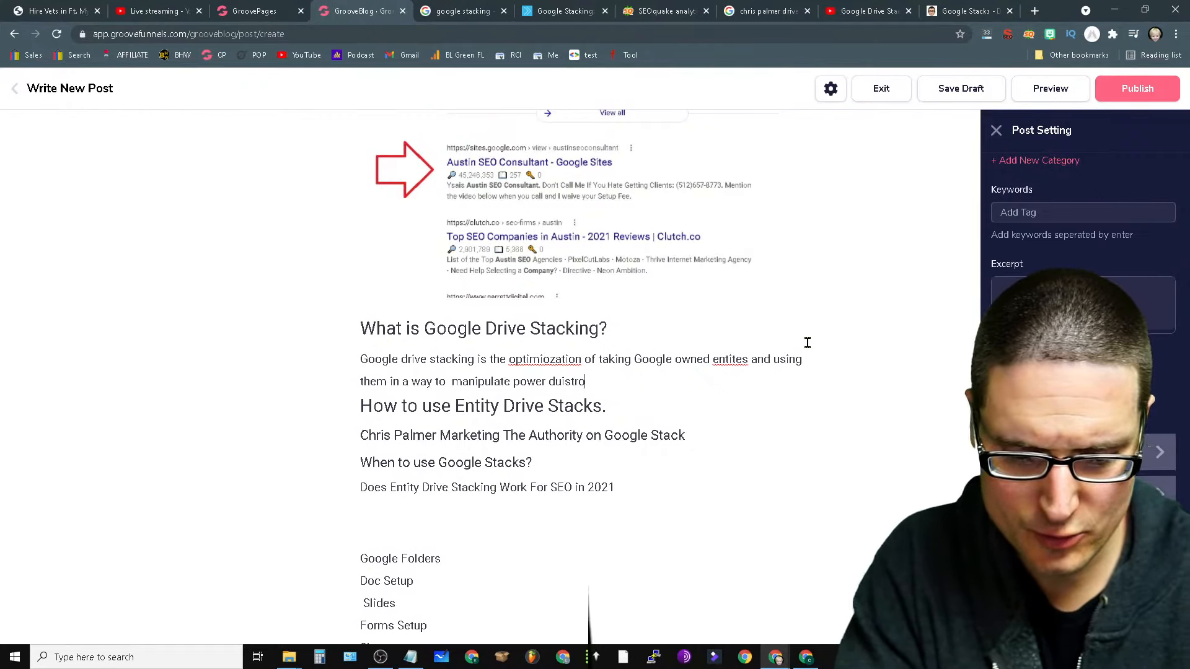
text(bution to other we)
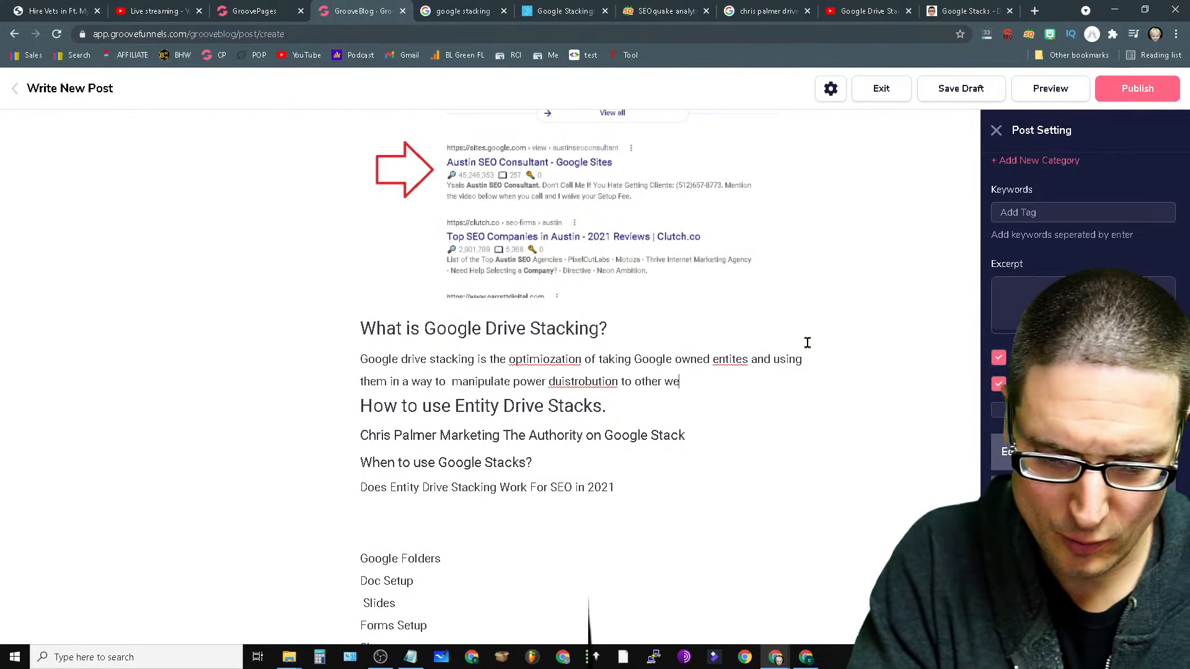
text(b properties that you conr)
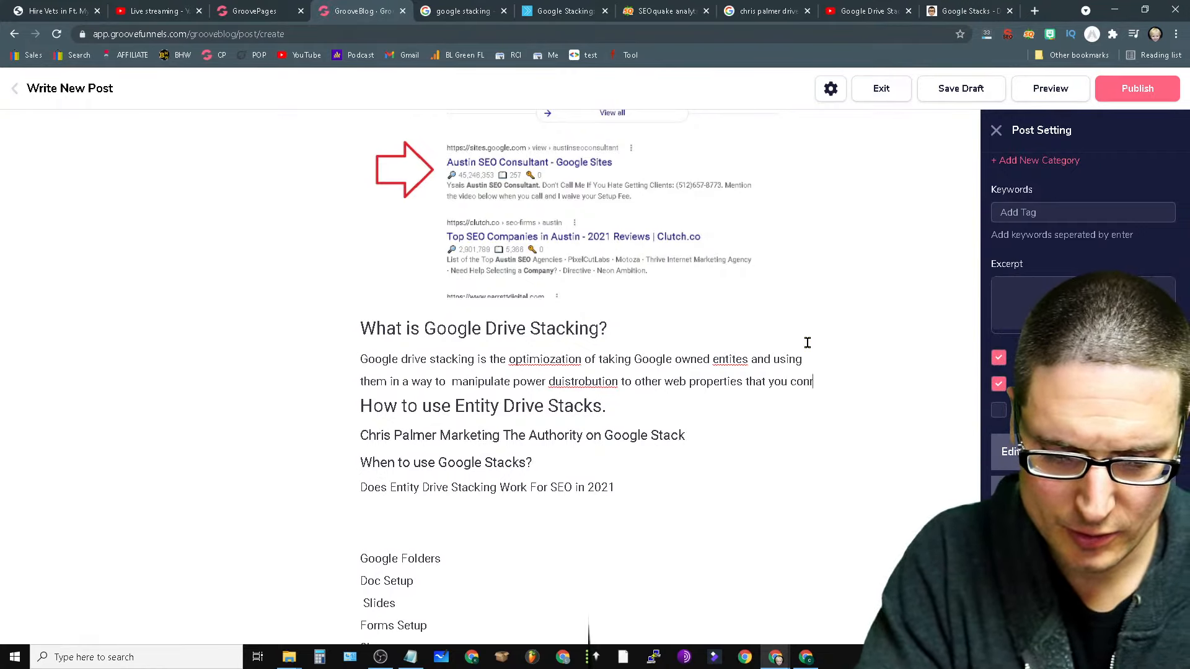
text(ol.)
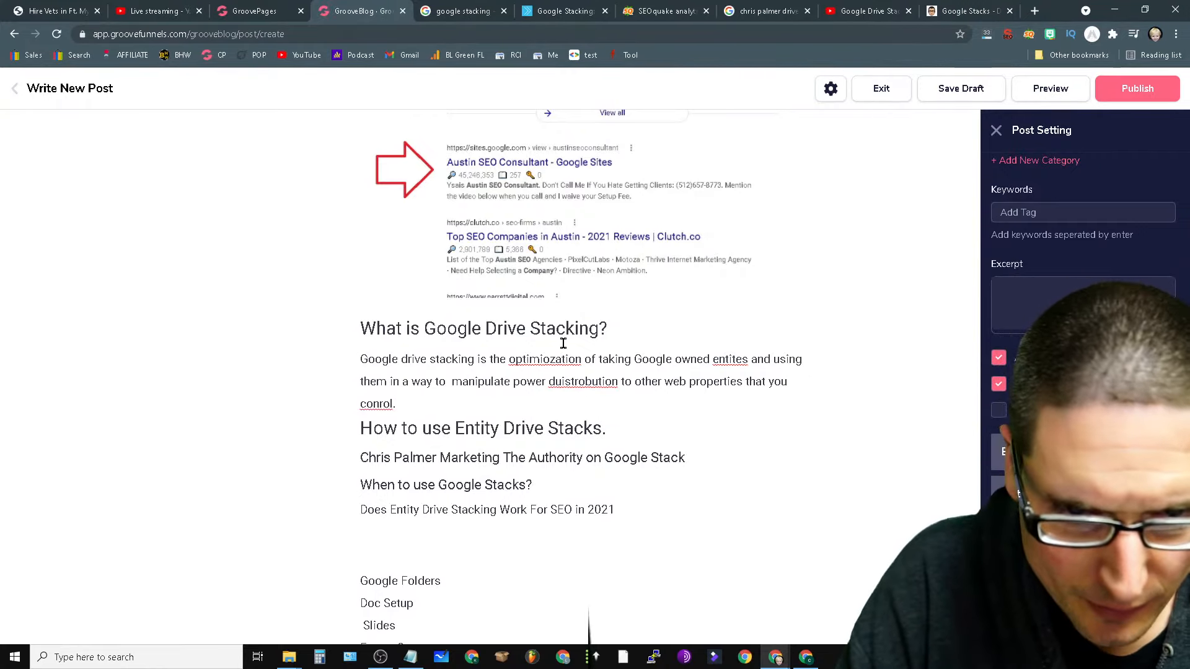
- Apply spell-check fixes: optimization, entities, distribution and control
right_click(567, 371)
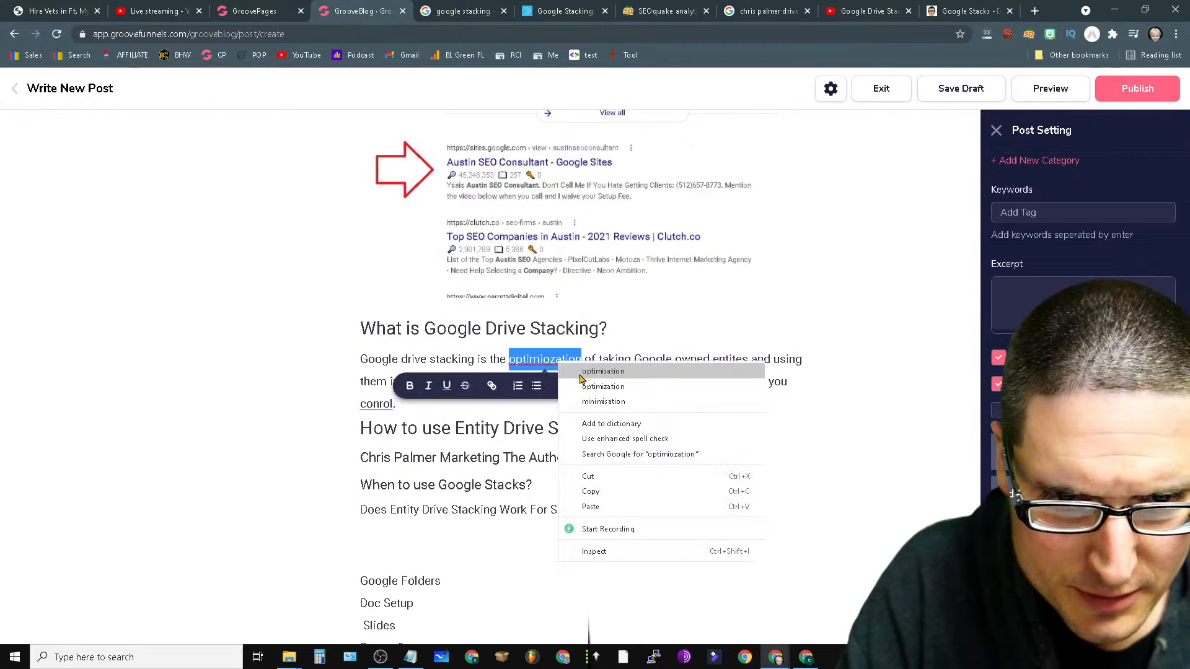
click(640, 392)
right_click(722, 359)
click(753, 372)
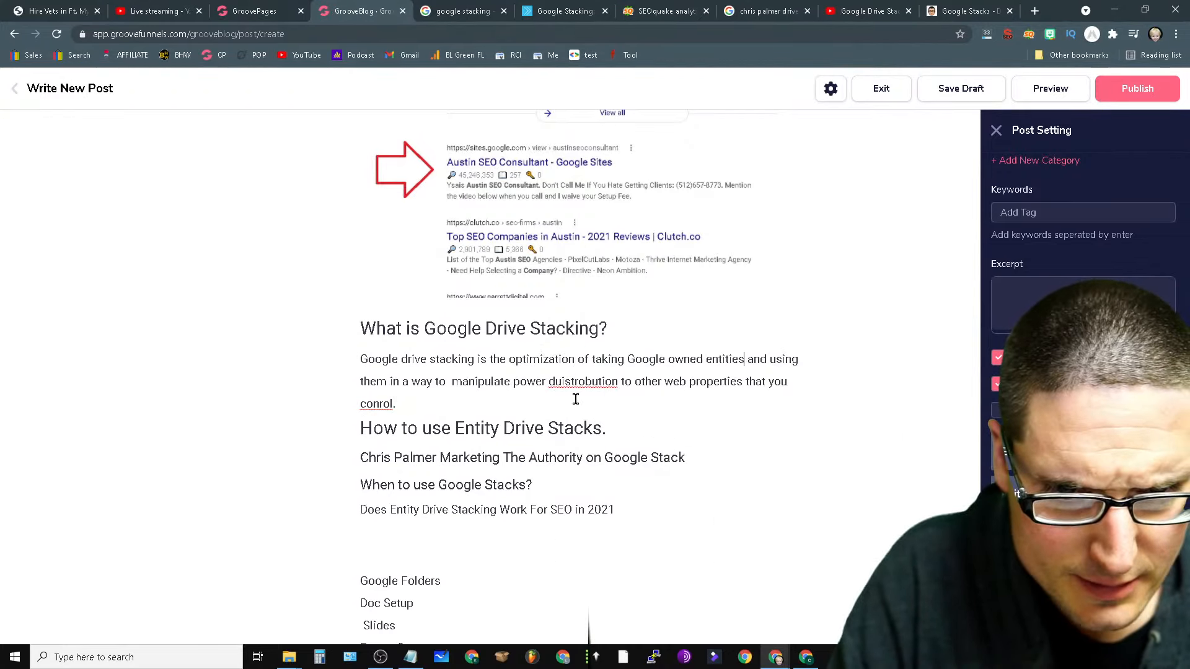
right_click(584, 366)
right_click(582, 383)
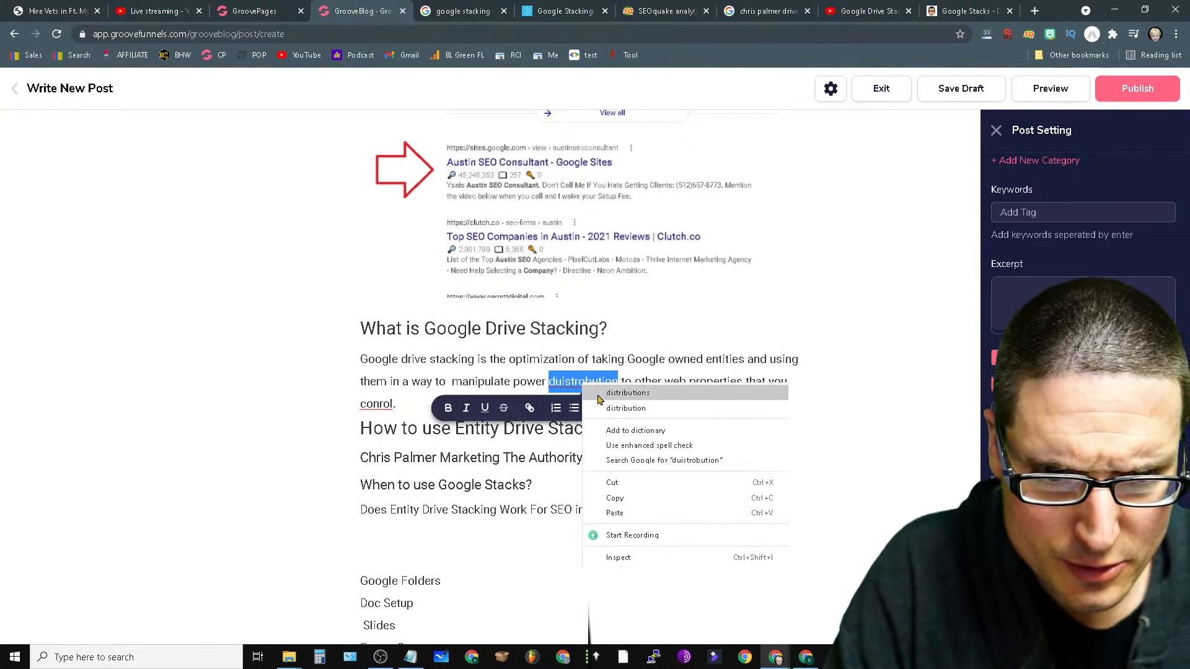
click(624, 408)
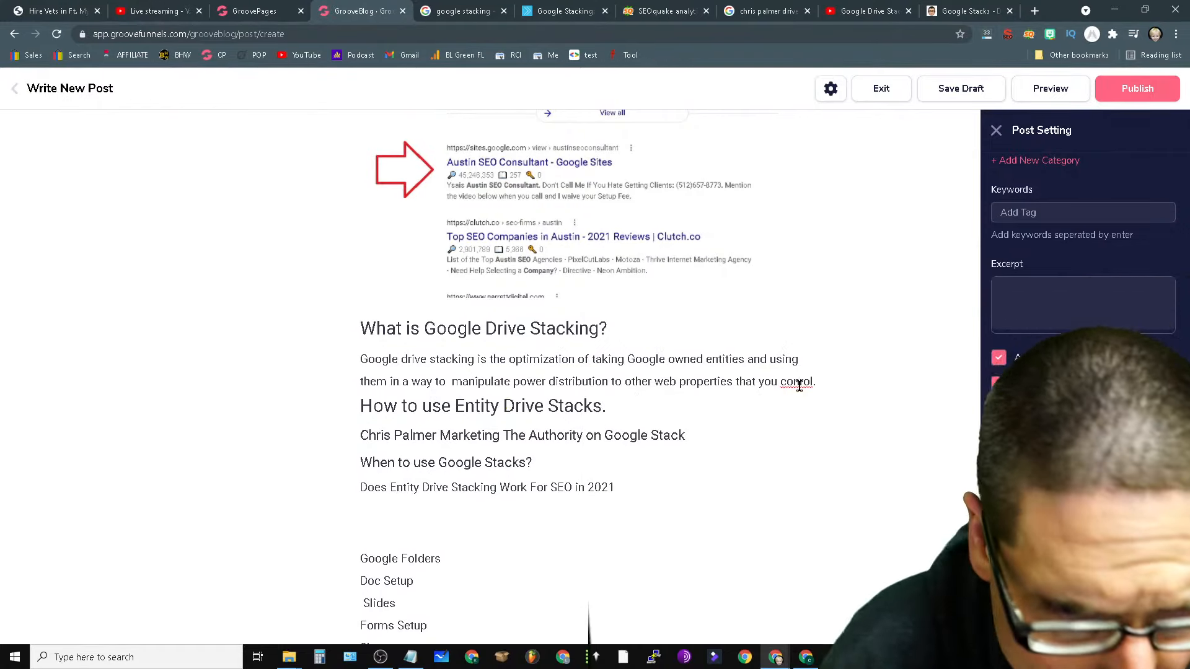
right_click(797, 382)
click(811, 395)
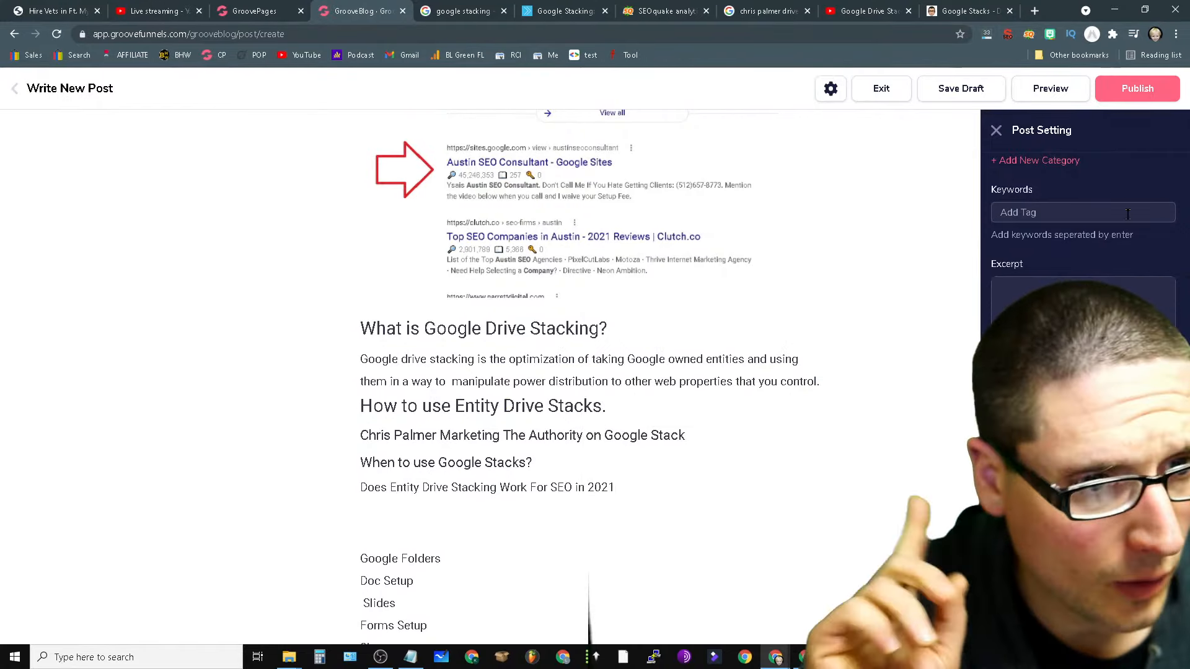
click(1176, 34)
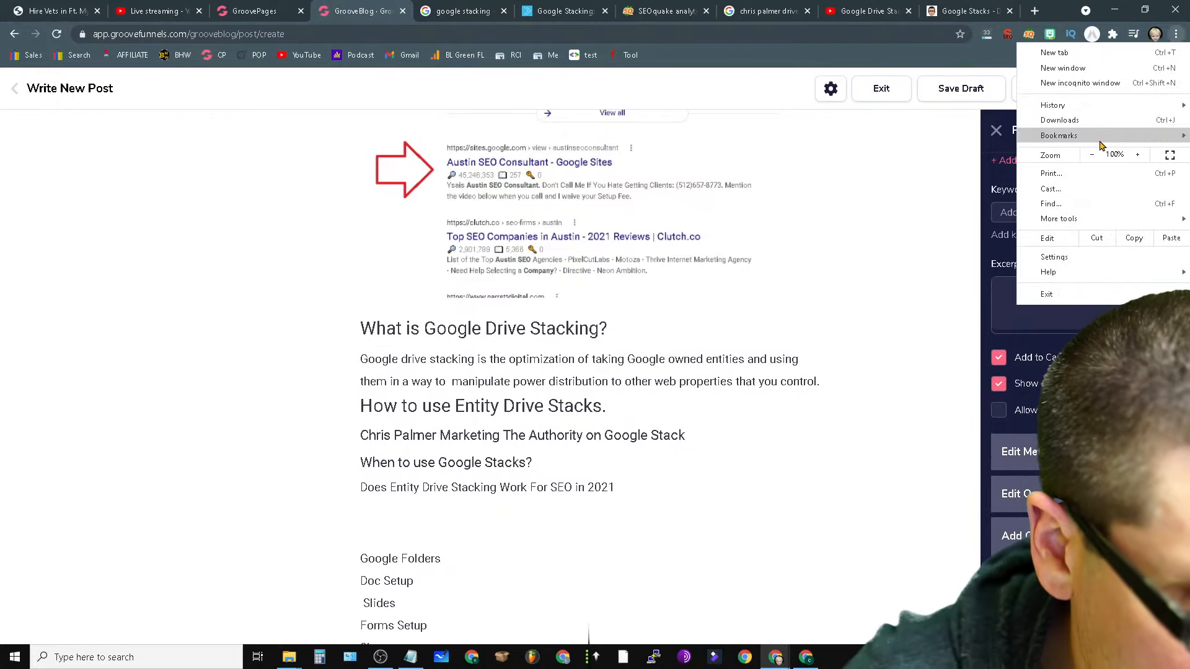
mouse_move(1078, 218)
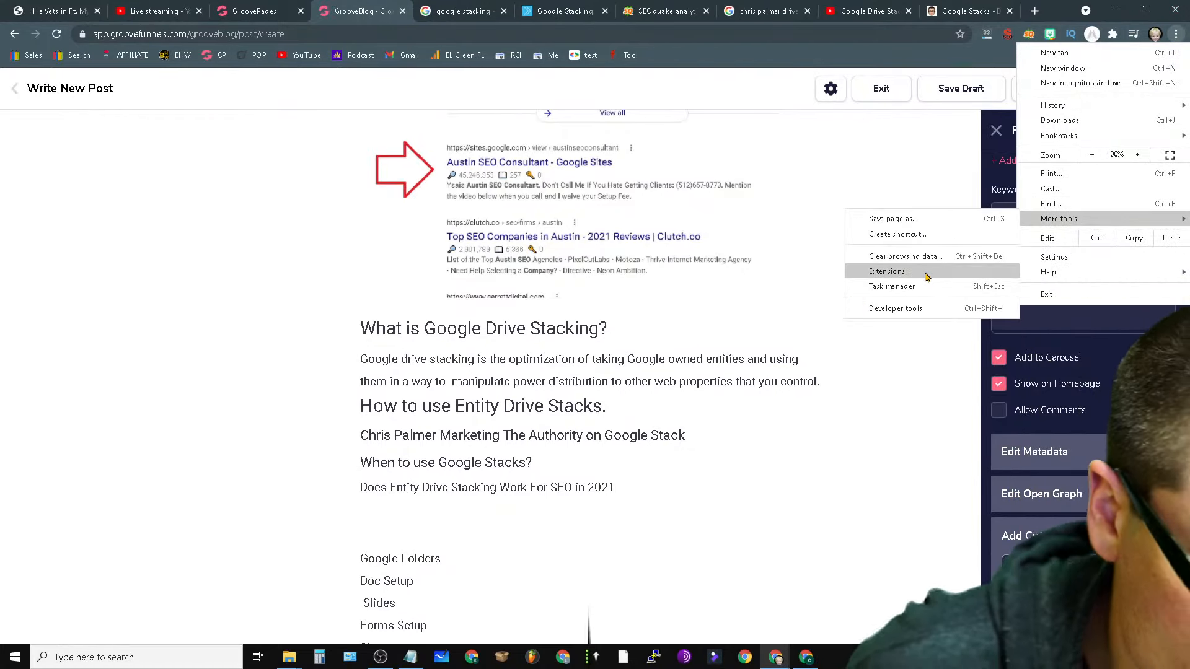
click(927, 277)
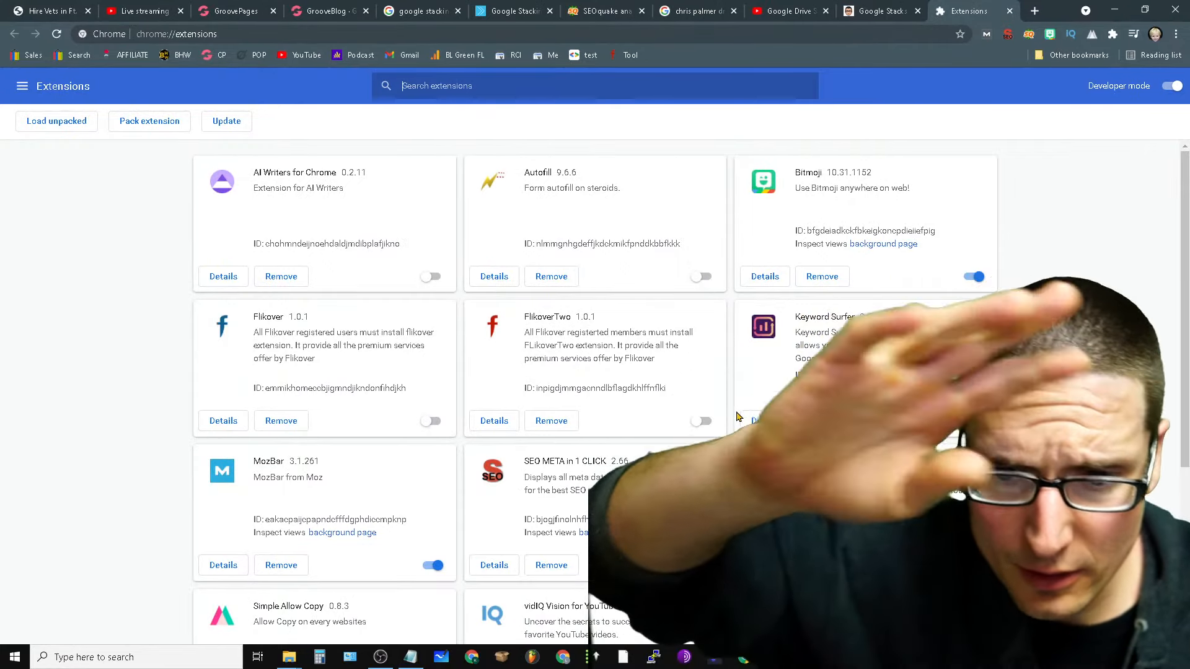
scroll(737, 417, down, 4)
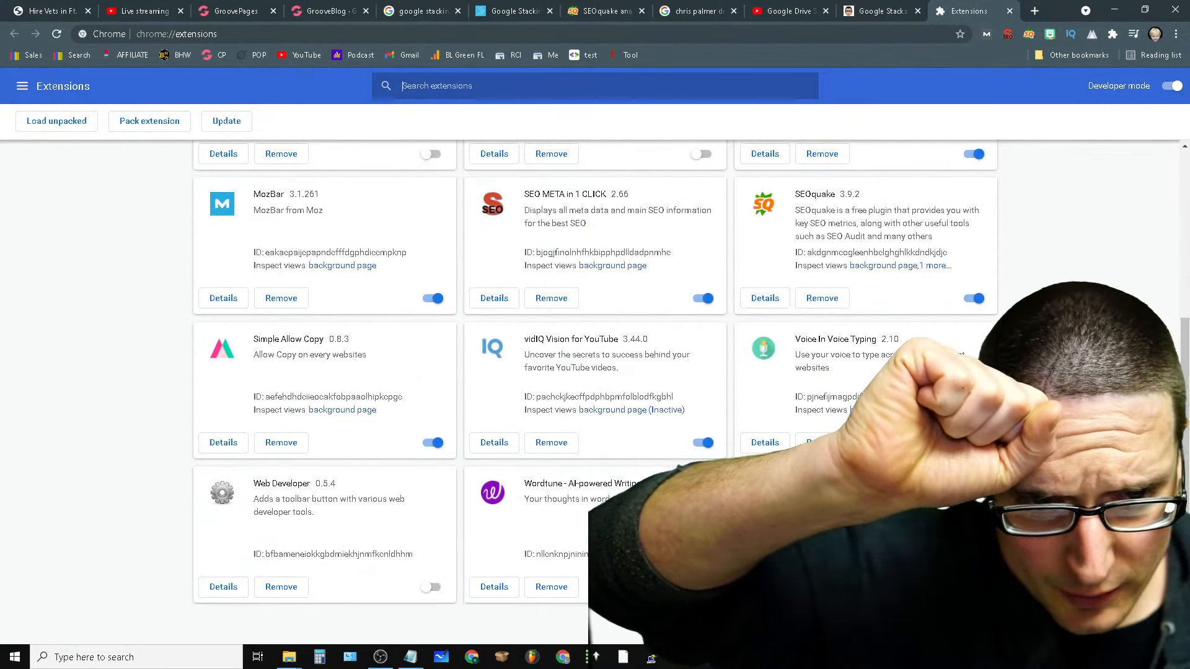
click(1009, 11)
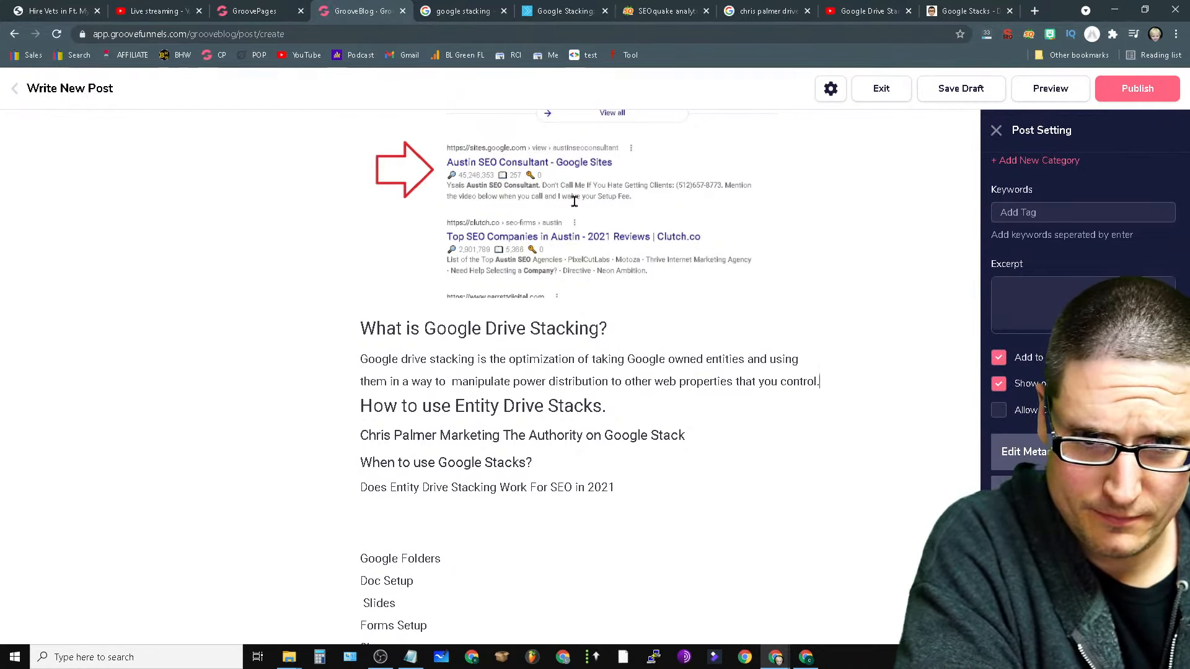
- Replace 'the' with 'an SEO' so the definition reads 'an SEO optimization'
double_click(496, 361)
text(an SEO)
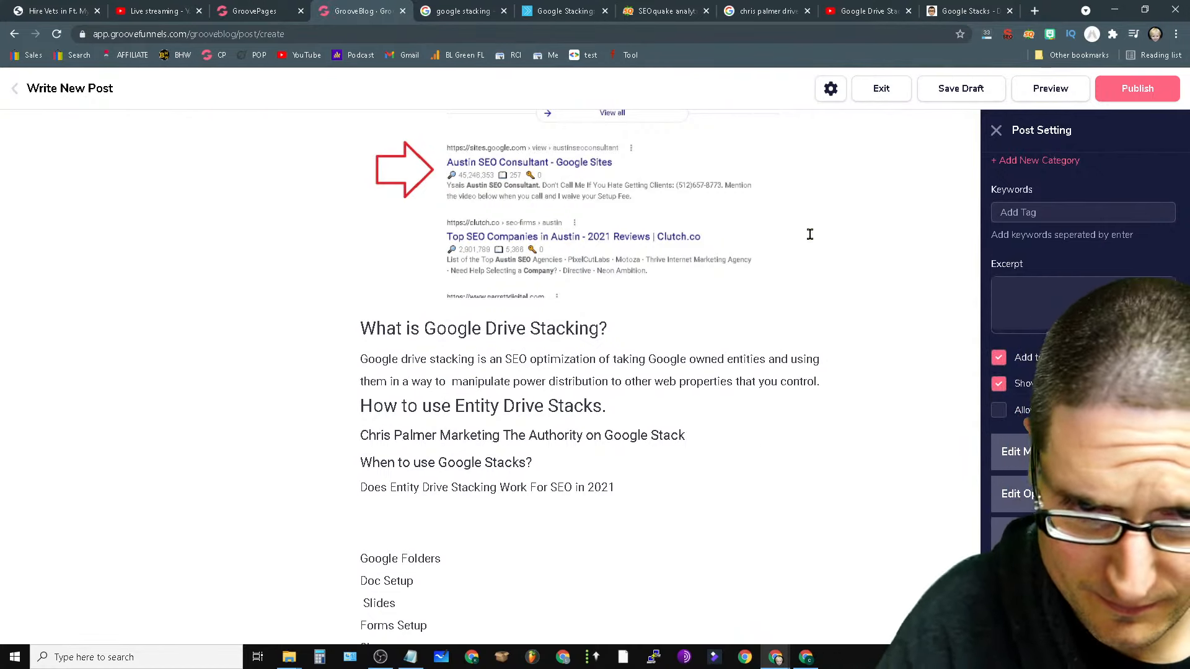
- Dictate sentences after 'control.' saying stacking works 'regardless of the Hat you're wearing'
right_click(823, 386)
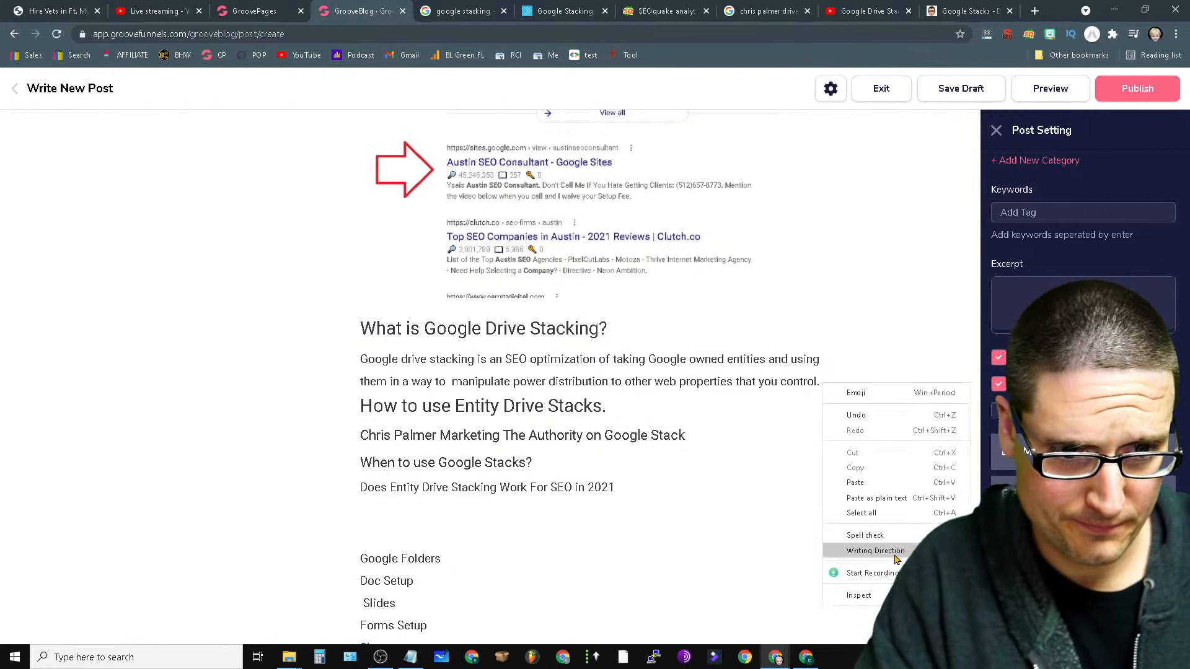
click(874, 574)
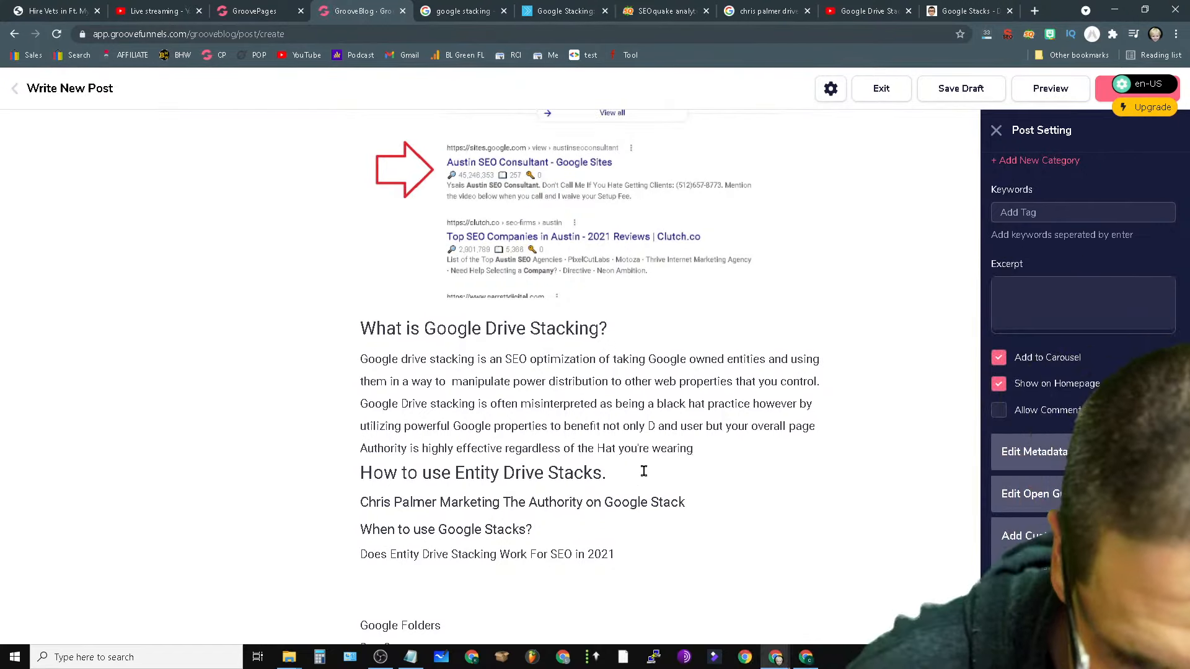
- Dictate a paragraph under 'How to use Entity Drive Stacks.' on power distribution and cleaning up weaker links
key(Return)
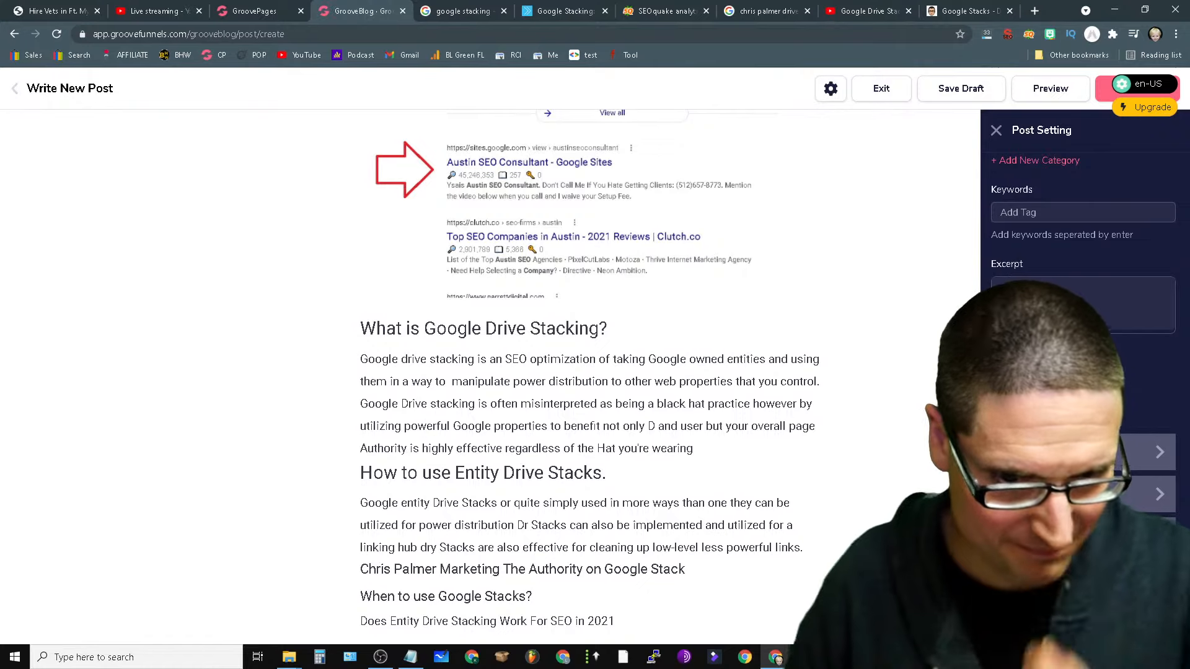
- Dictate a paragraph ending 'since the dawn of search engine optimization.' under the authority heading
key(Return)
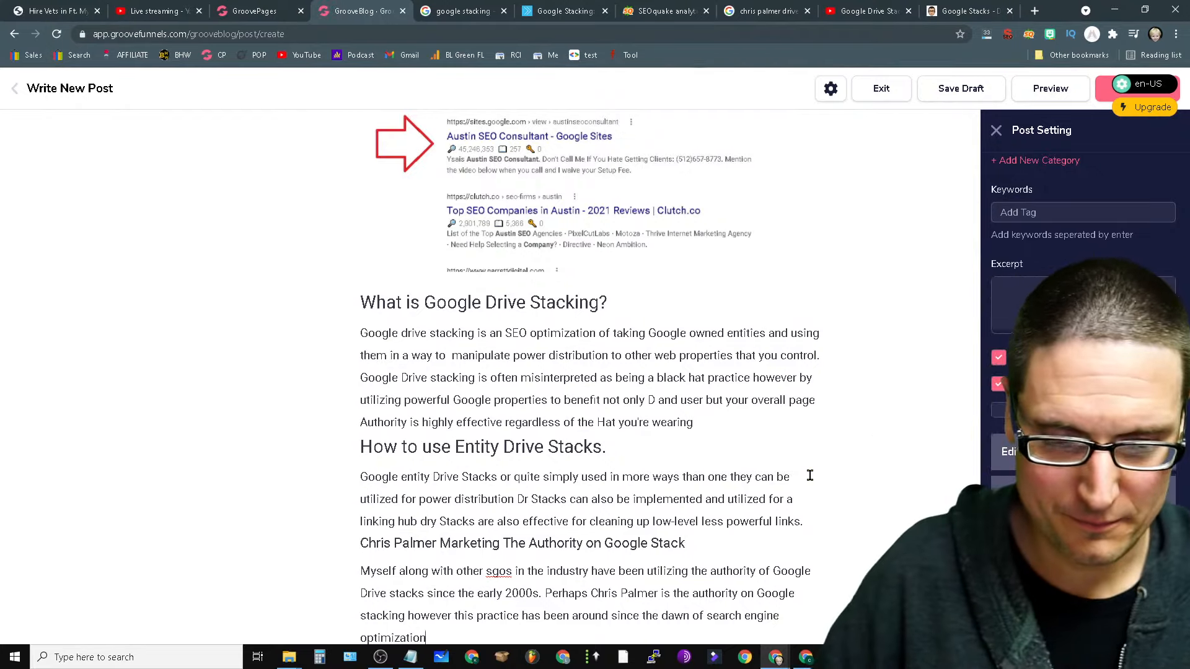
scroll(774, 446, down, 6)
- Under 'When to use Google Stacks?', dictate a paragraph ending 'trying to rank on Google.'
text(.)
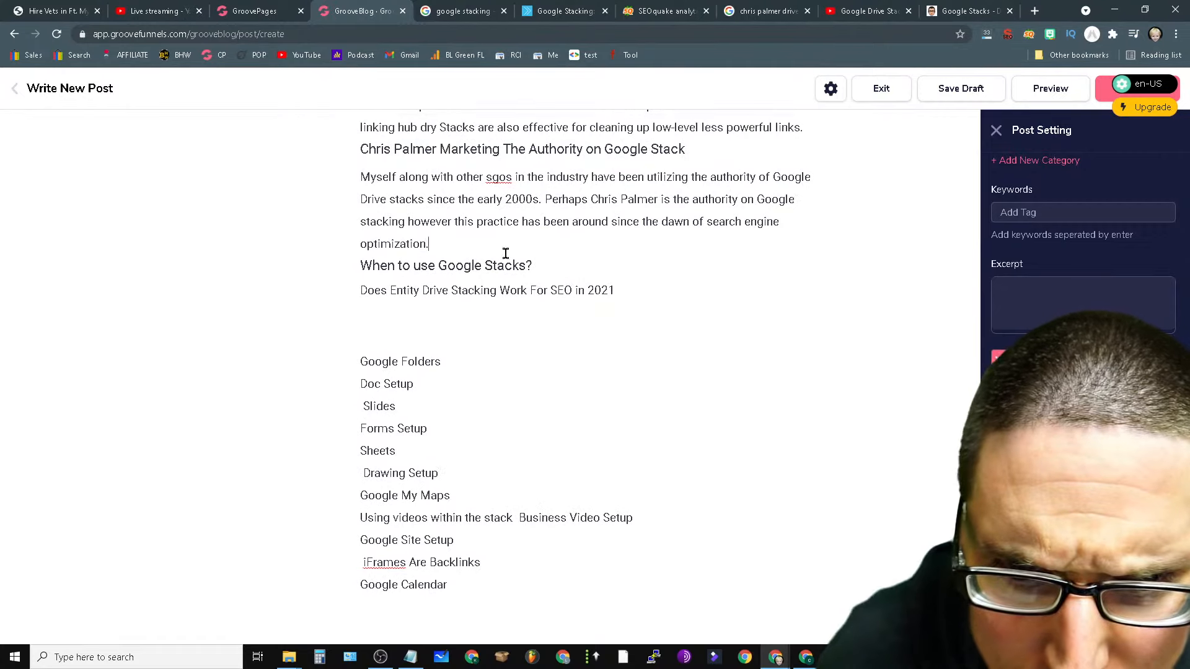
key(Return)
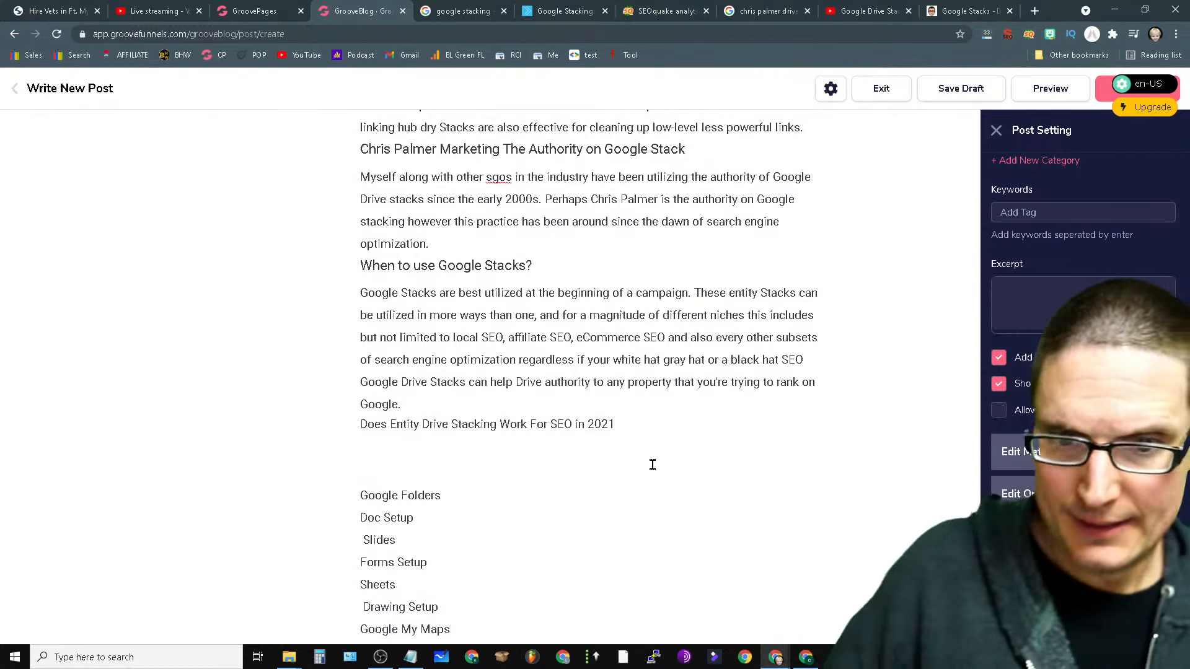
- Write the 2021 entity stacking paragraph ending 'nothing as effective as a Google Drive stack.'
key(Return)
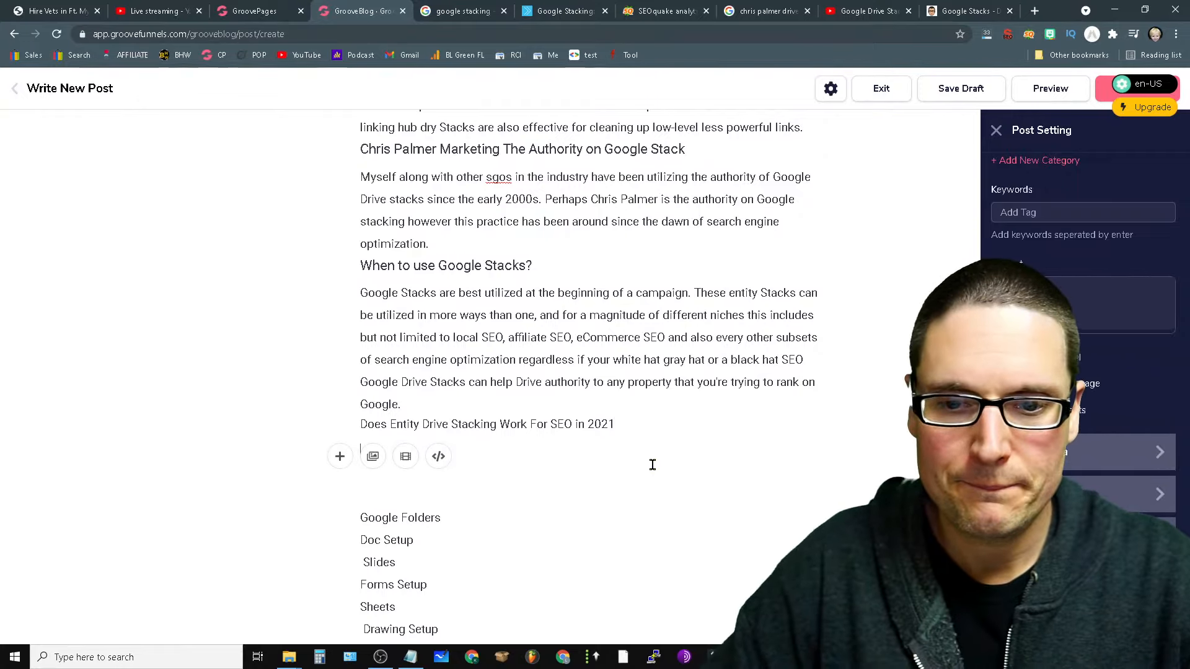
key(End)
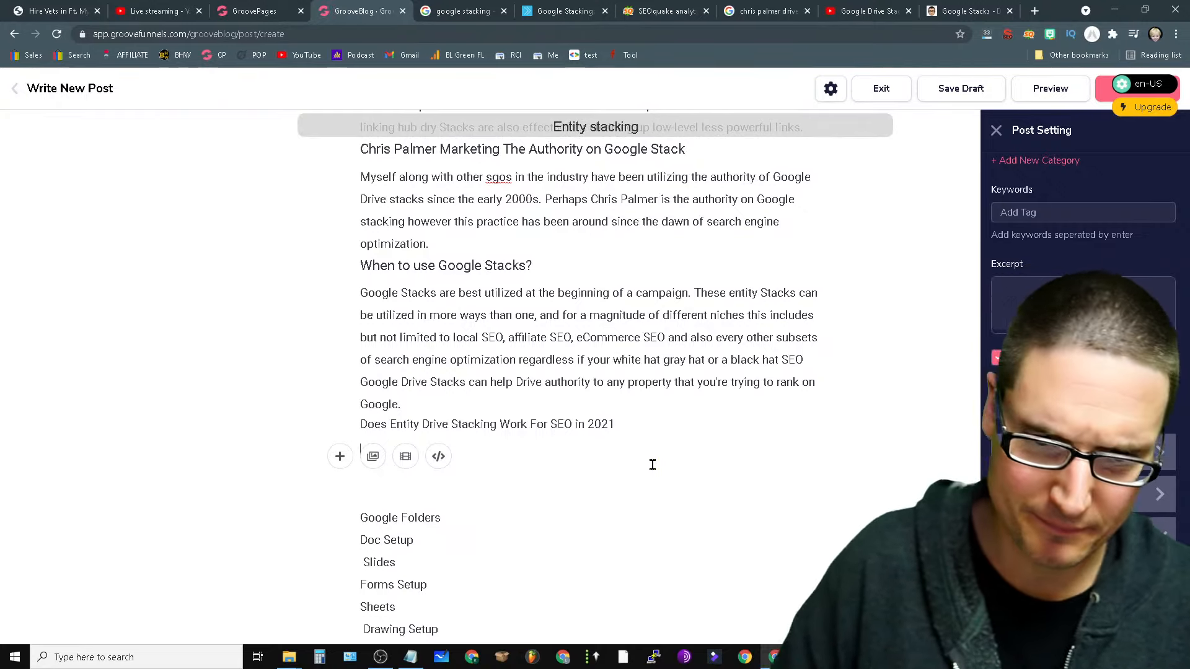
text(Entity stacking)
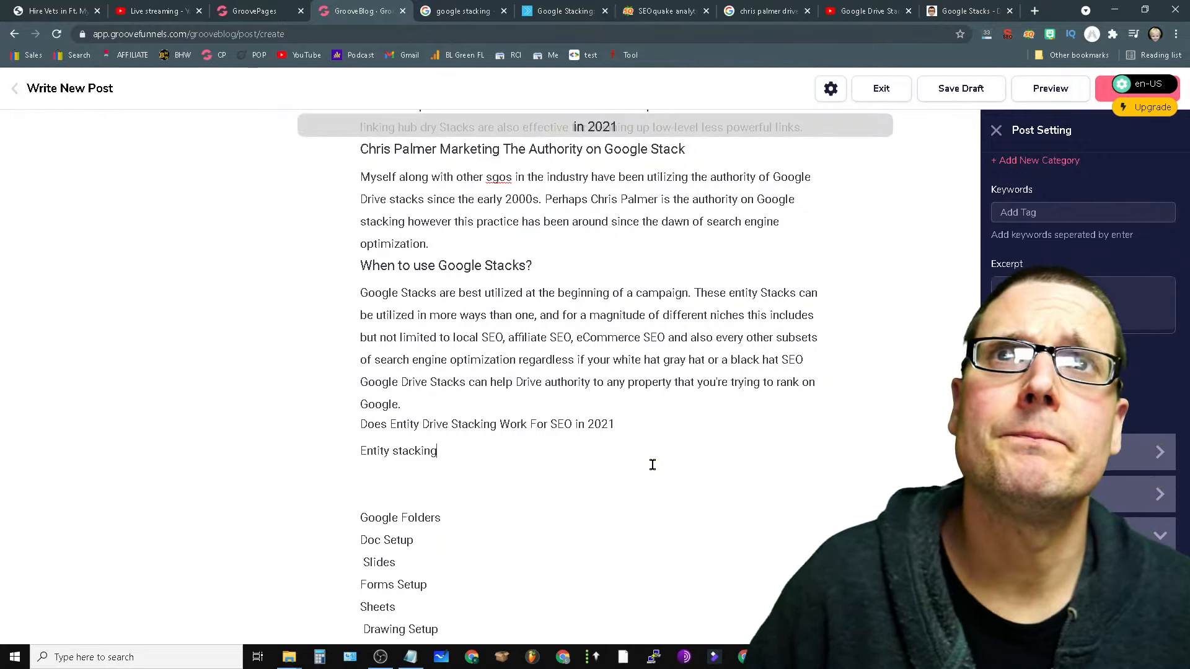
text(in 2021 can be viewed as not as effective as it was 10 years ago)
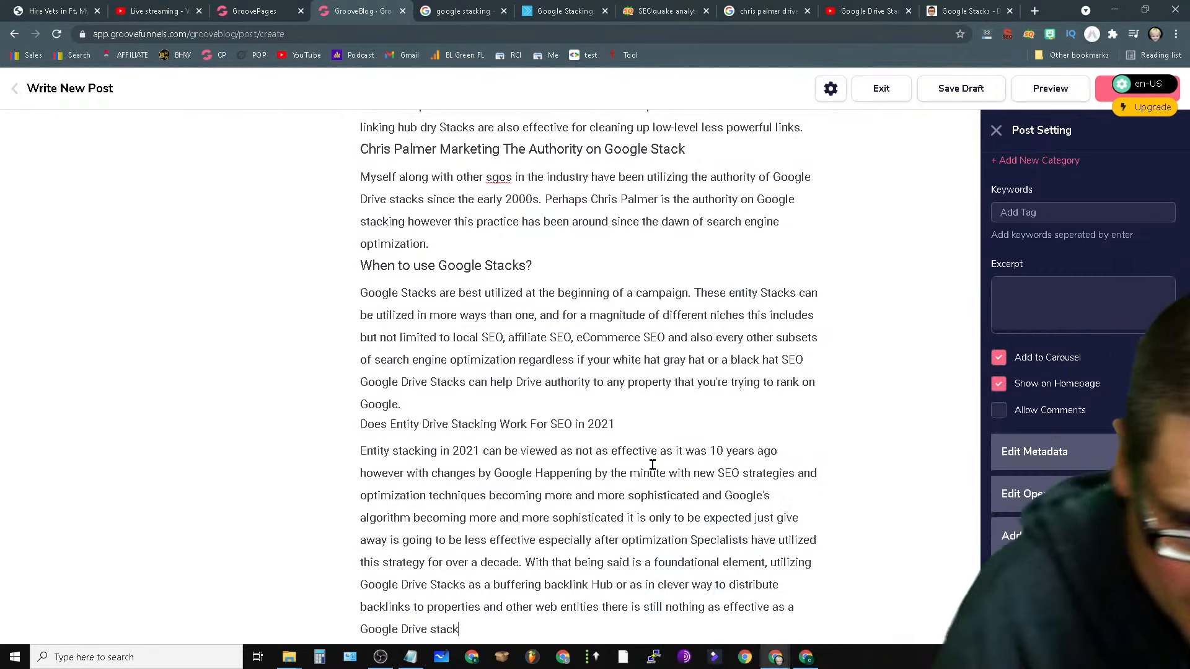
scroll(650, 428, down, 5)
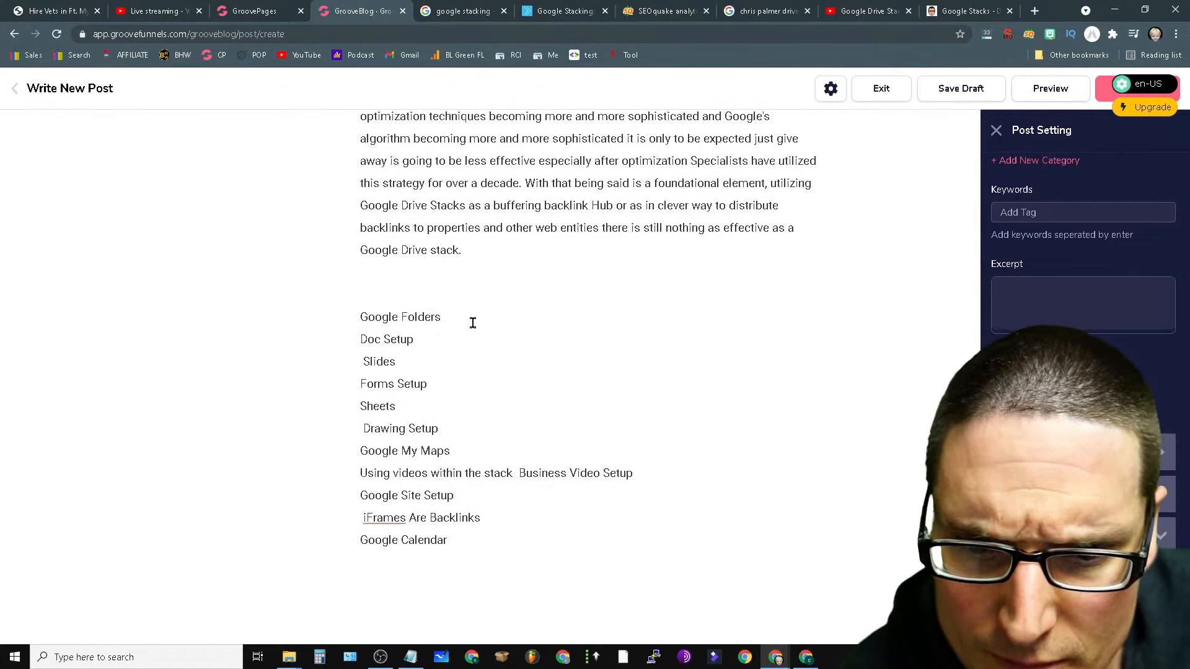
- Dictate a Google Folders description comparing folders to website structure, ending 'internally Distributing links'
key(Return)
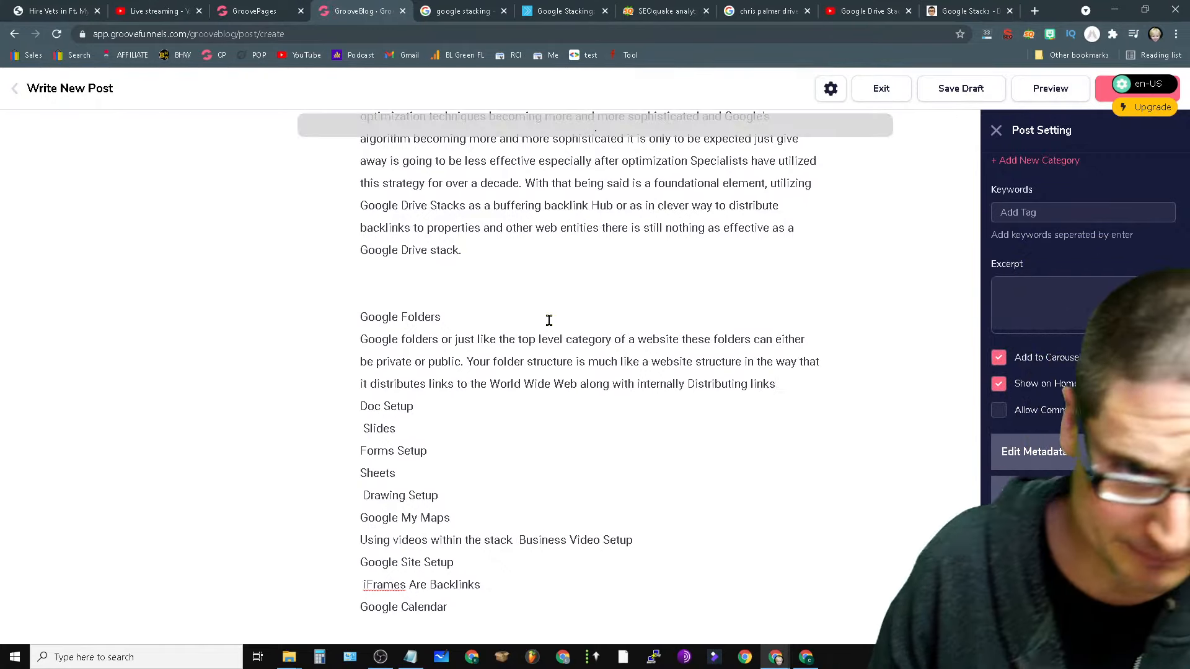
- Dictate descriptions under 'Doc Setup' and 'Slides', the latter ending 'within the entity stack.'
key(Return)
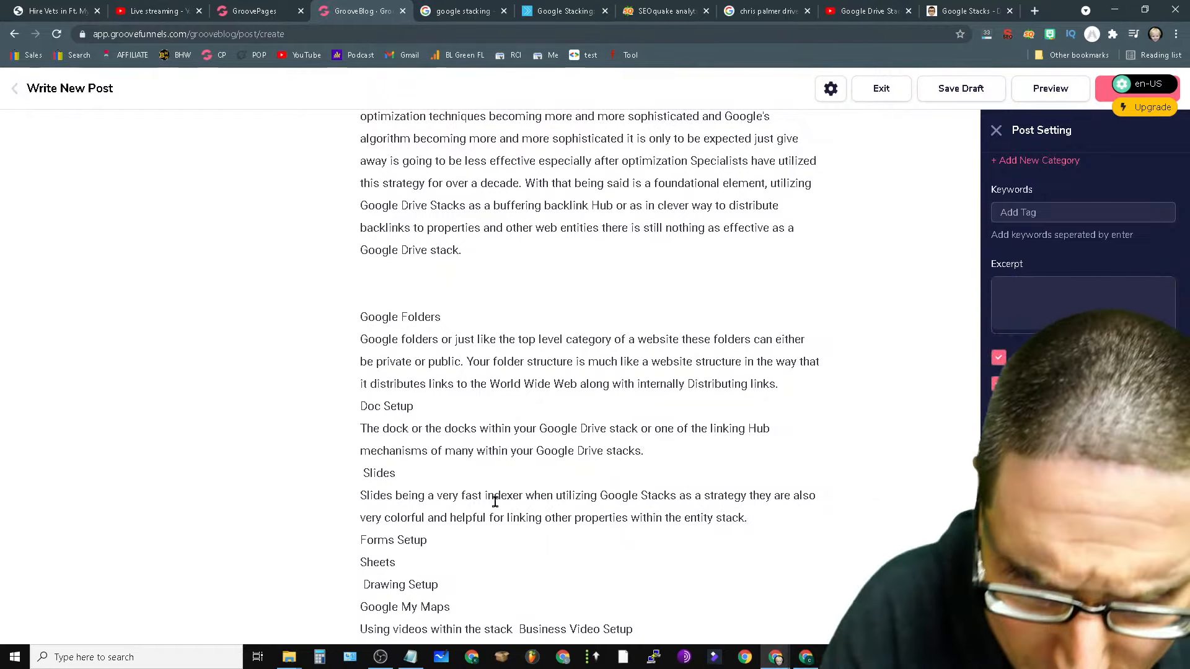
- Rename 'Forms Setup' to 'Forms' and note Google Forms won't be in the new training
click(463, 537)
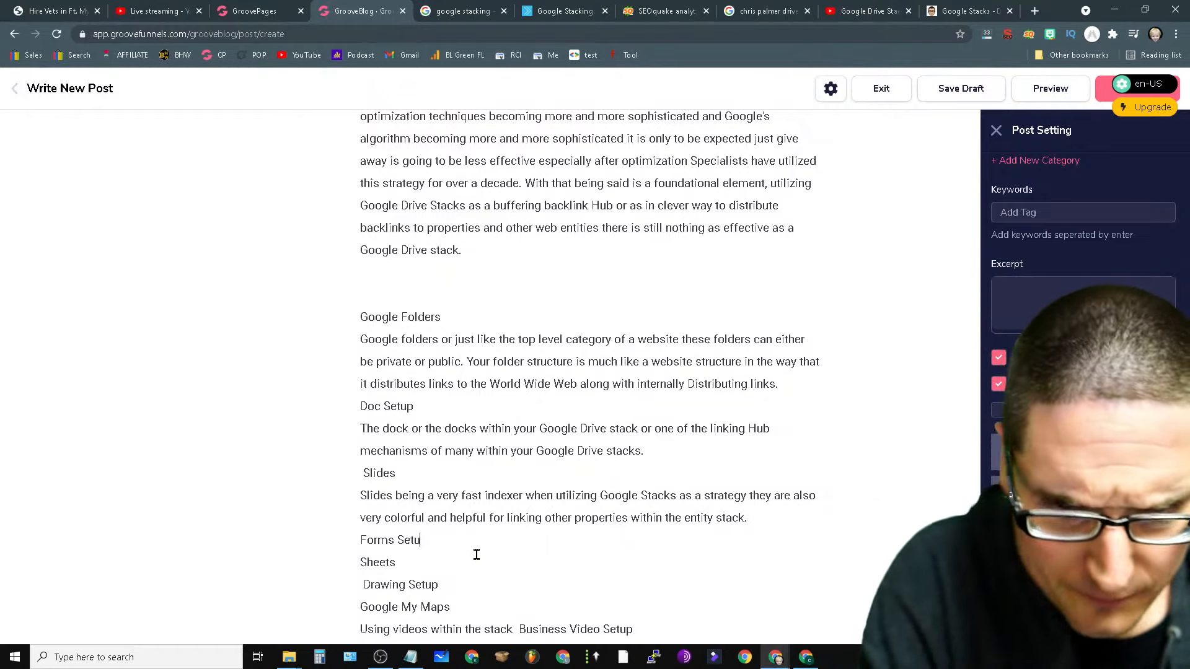
key(Return)
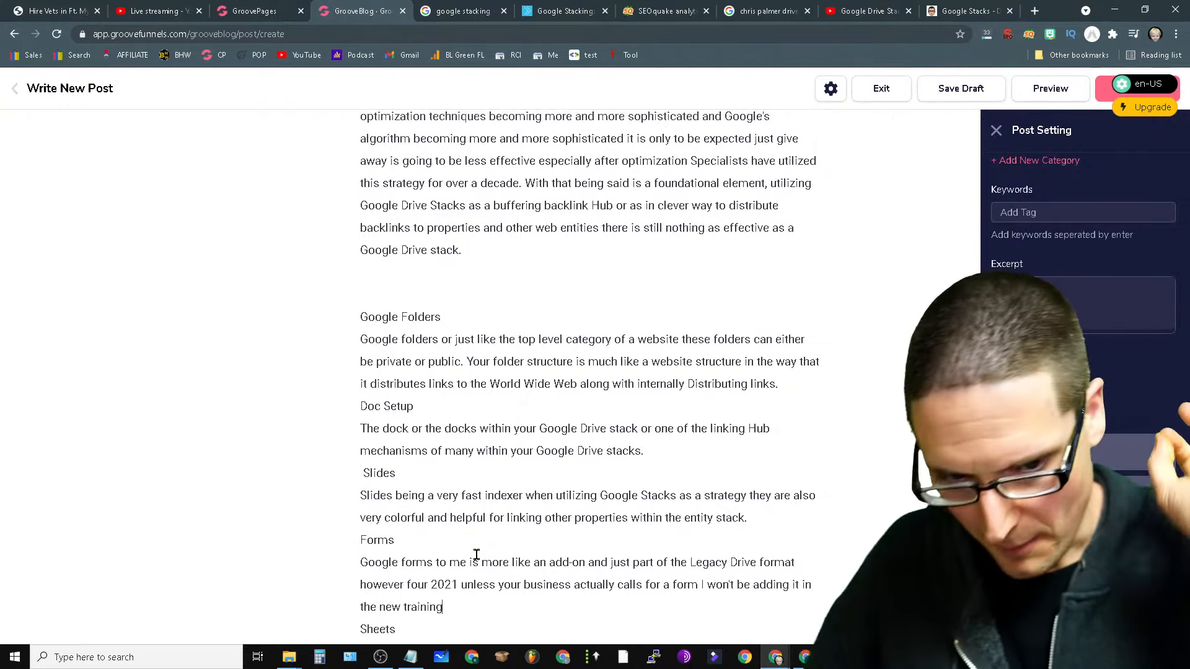
scroll(475, 530, down, 3)
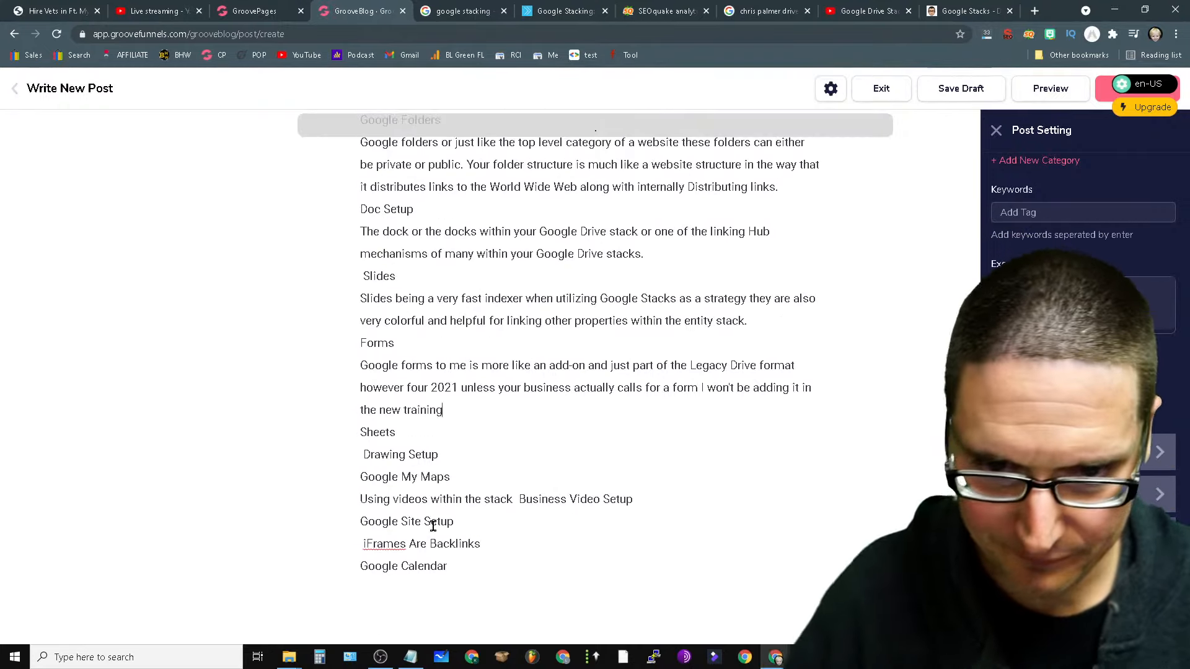
- Add the Google Sheets paragraph ending 'Google stack hierarchy.' and select 'Setup' in 'Drawing Setup'
click(446, 412)
key(Return)
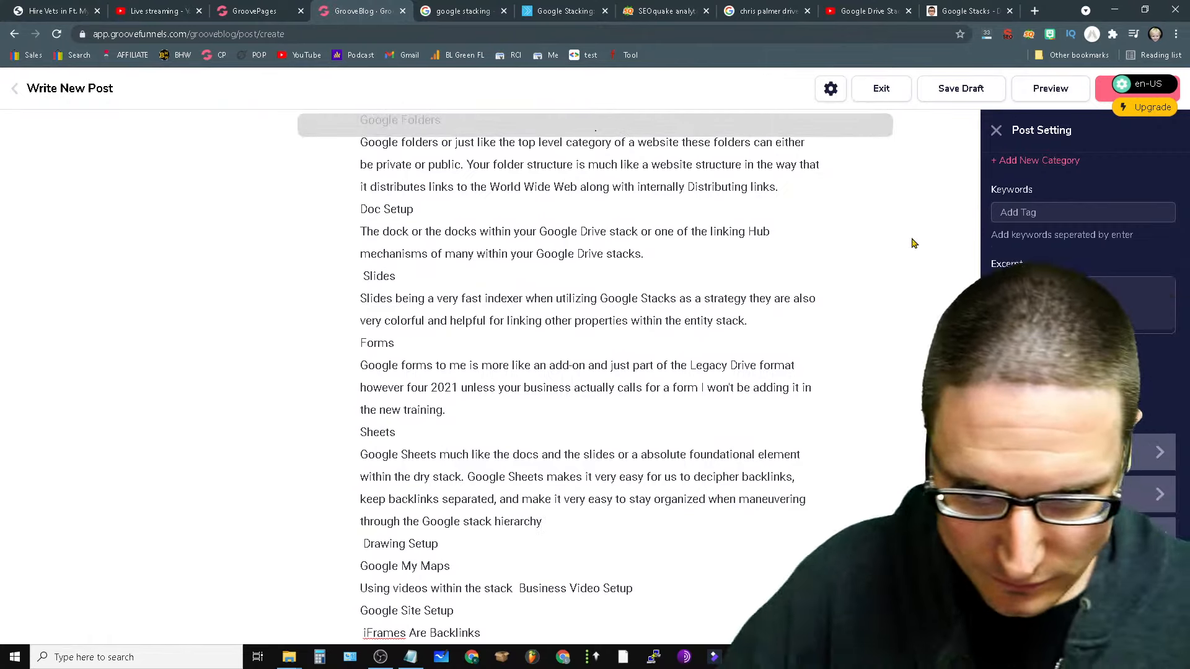
double_click(427, 545)
- Rename the heading to 'Google Drawing's' and dictate a paragraph on published-to-the-web drawings
key(BackSpace)
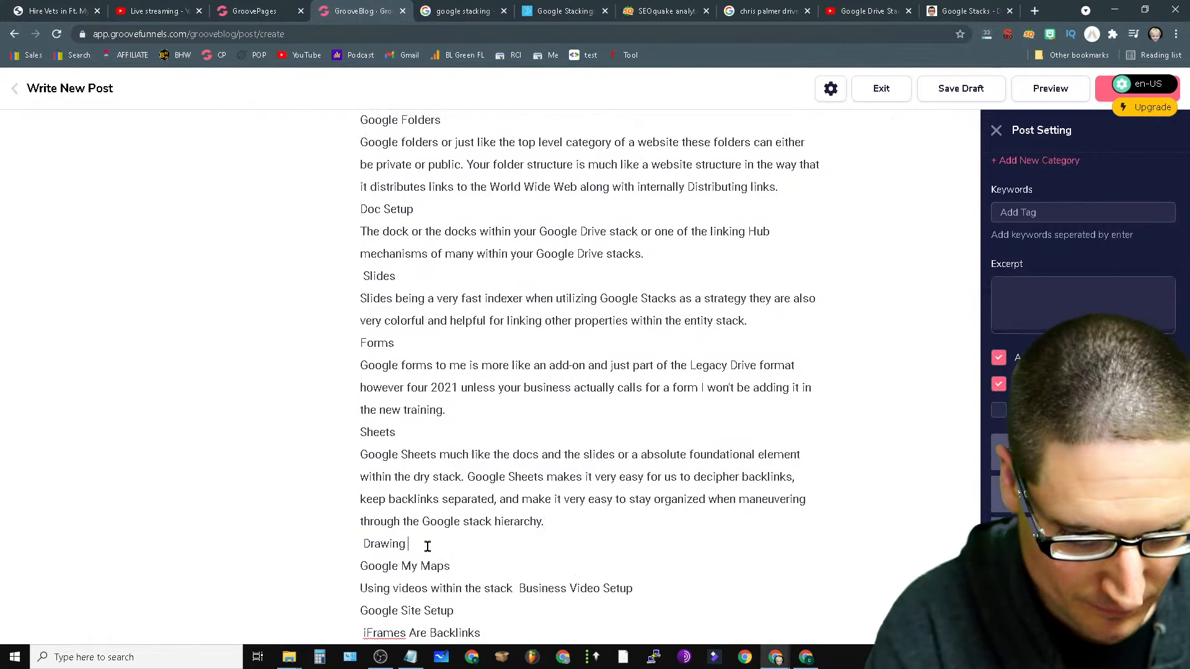
click(364, 546)
text(Google )
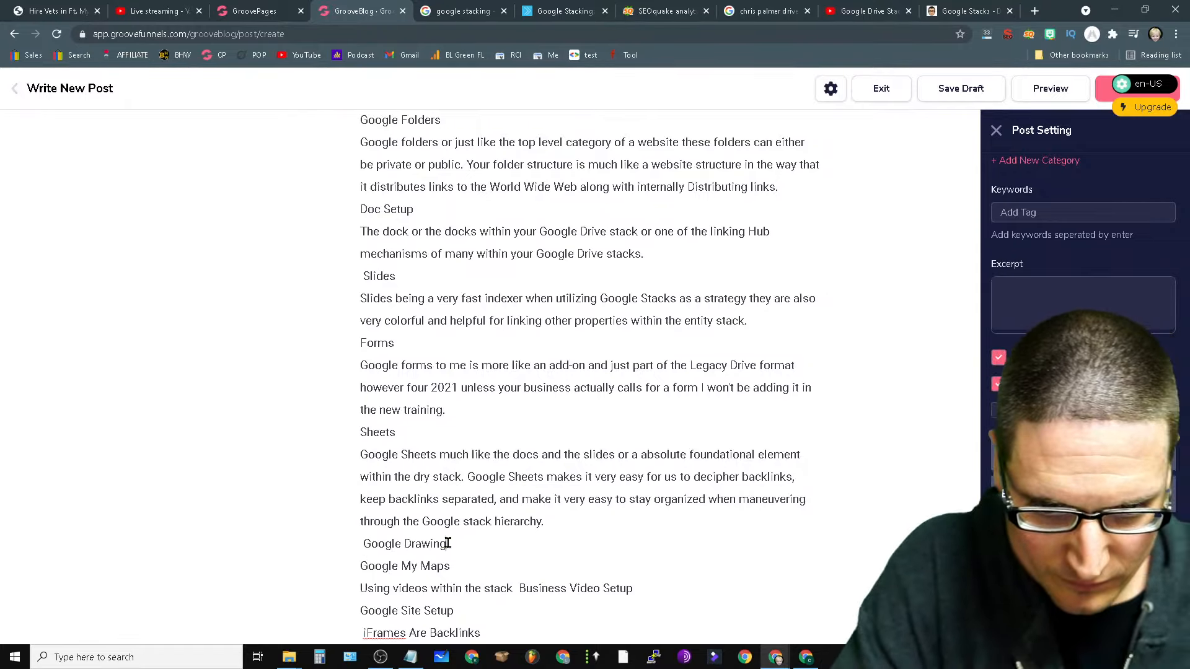
text(ing)
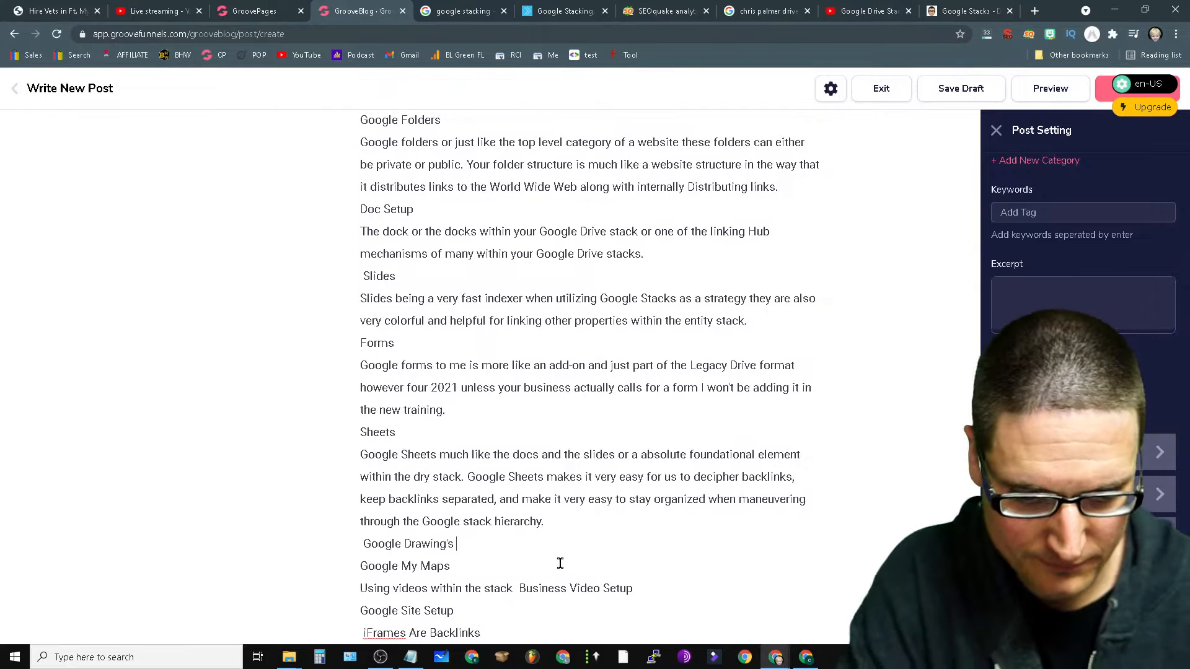
text('s)
key(Return)
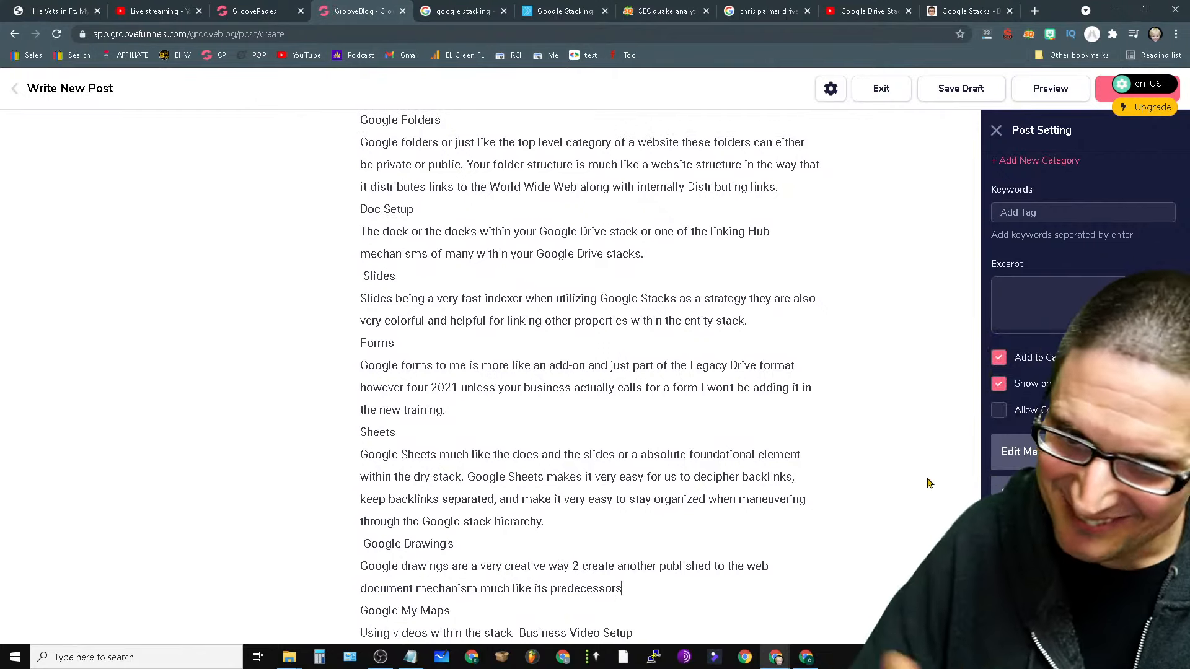
- Replace 'predecessors' and drop 'and little sisters' so drawings fit 'the cogwheel of the entity stack.'
triple_click(595, 604)
double_click(563, 592)
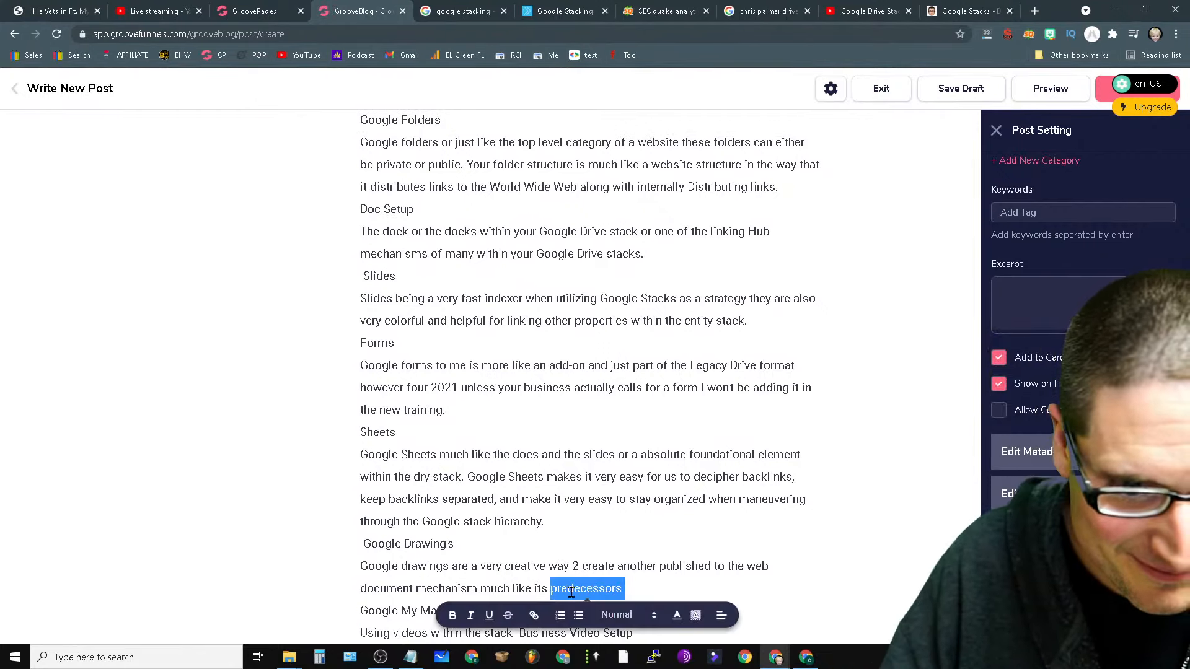
key(BackSpace)
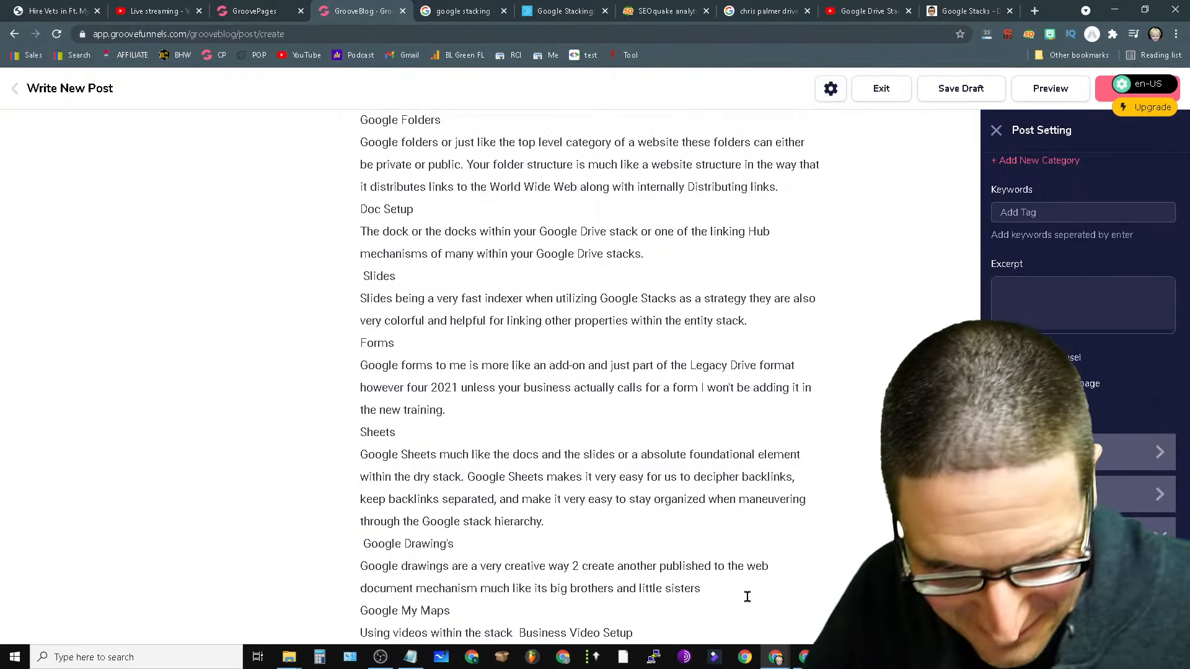
triple_click(623, 609)
drag(623, 610, 617, 596)
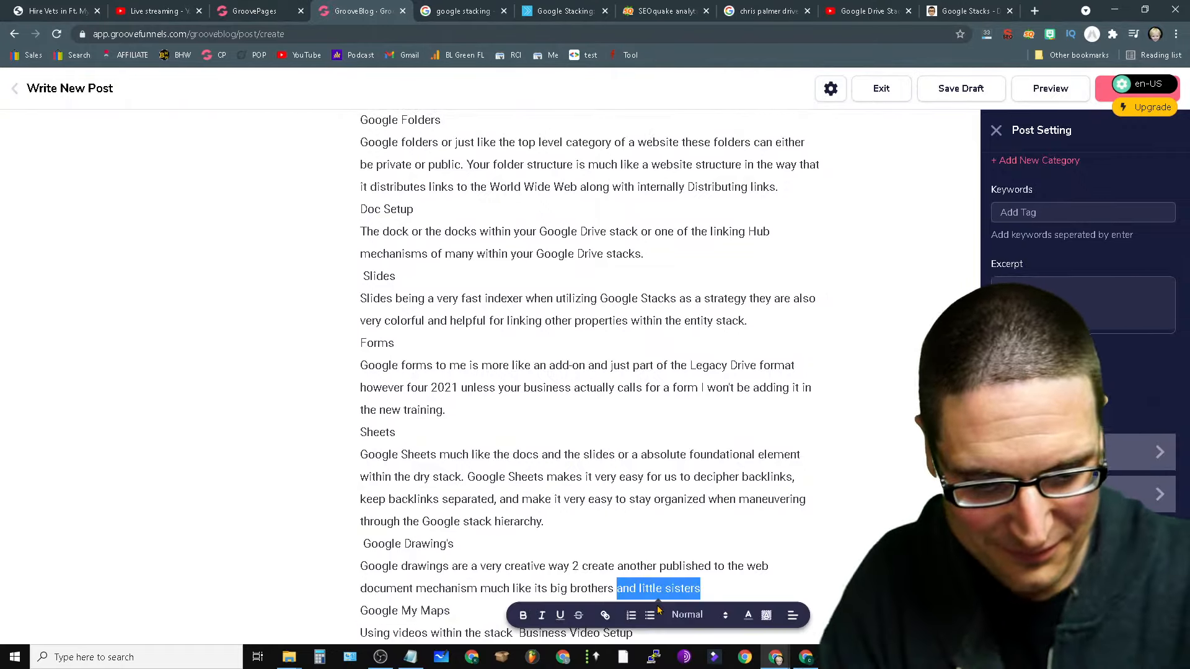
key(BackSpace)
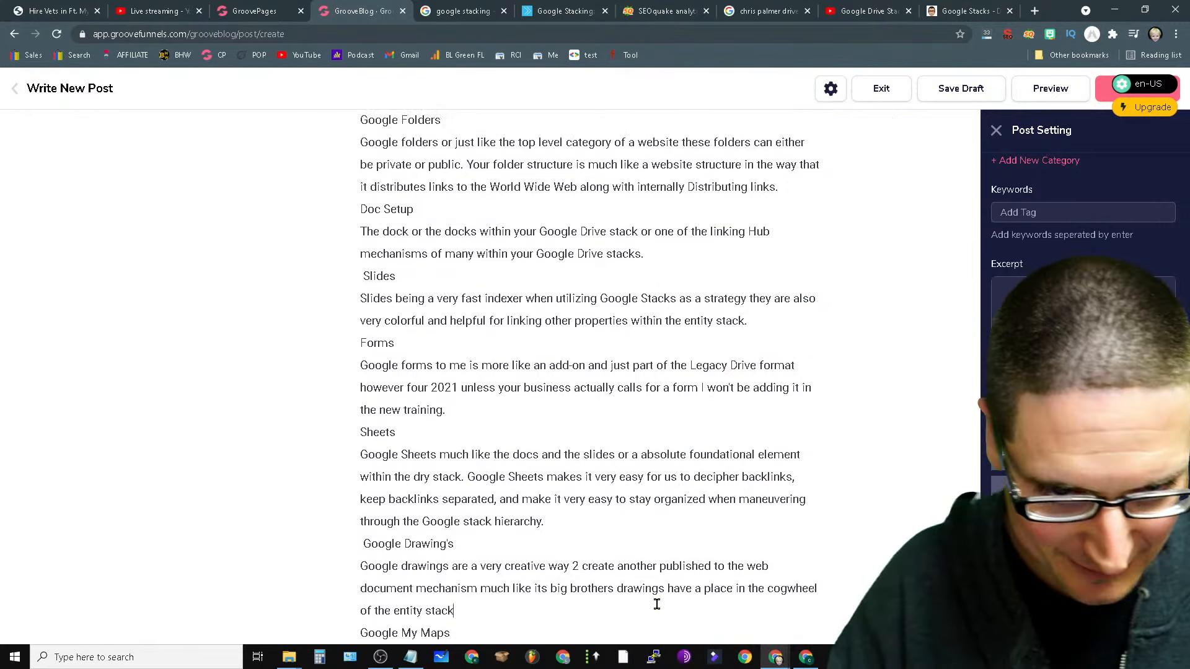
scroll(656, 600, down, 3)
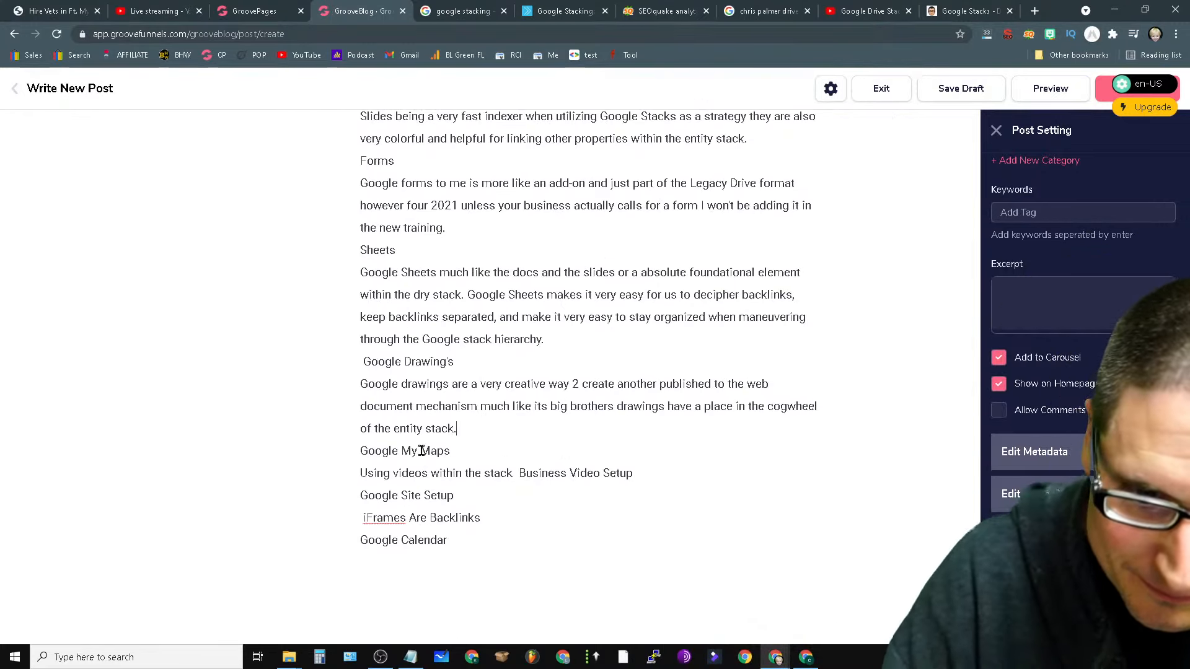
- Dictate a My Maps paragraph on local SEO ending 'optimization regarding a business in any niche.'
click(468, 459)
key(Return)
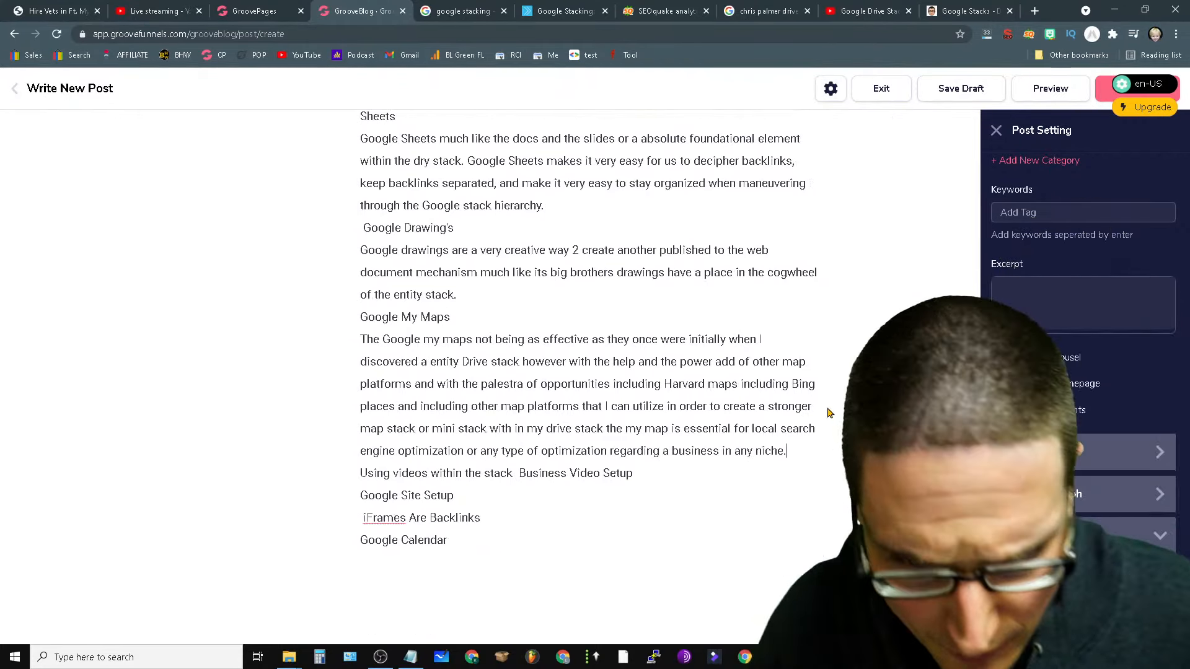
scroll(620, 471, down, 2)
- Write the video paragraph ending 'a staple of the new and improved Google stacking technique.'
click(659, 464)
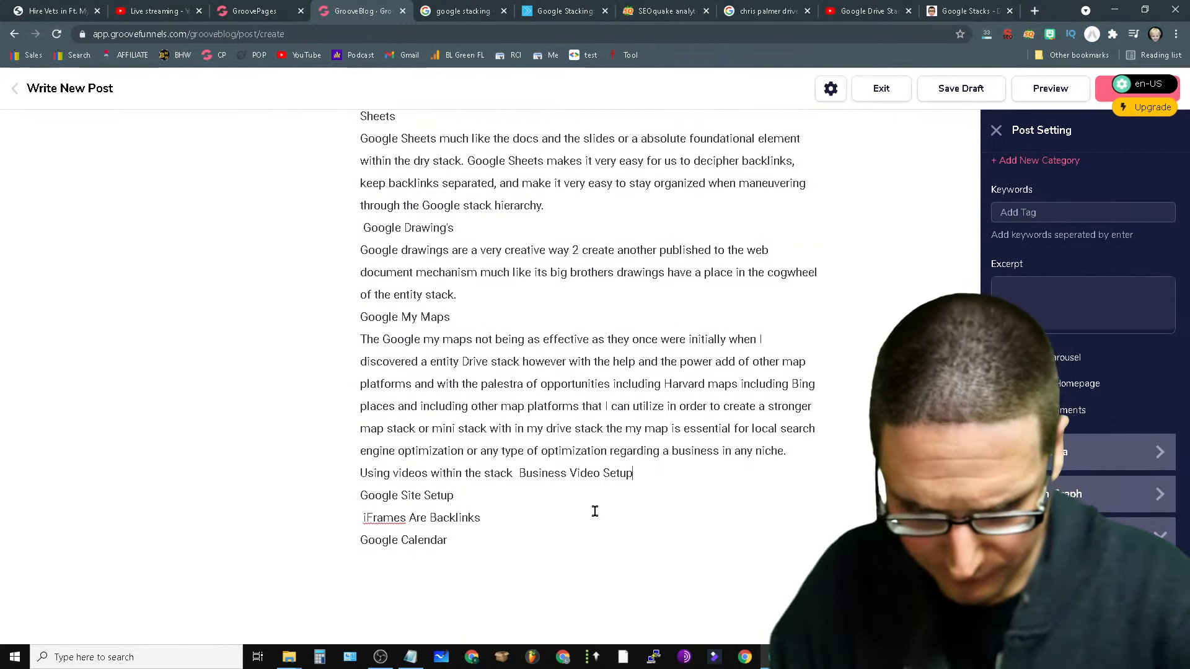
key(Return)
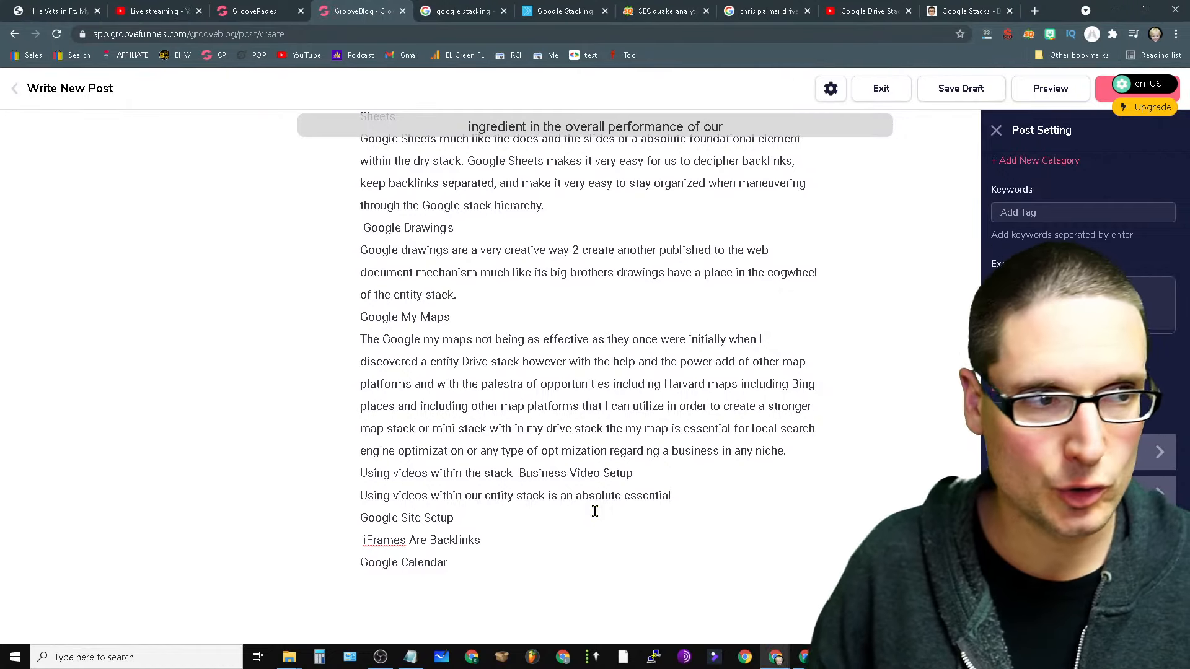
text(ingredient in the overall performance of our)
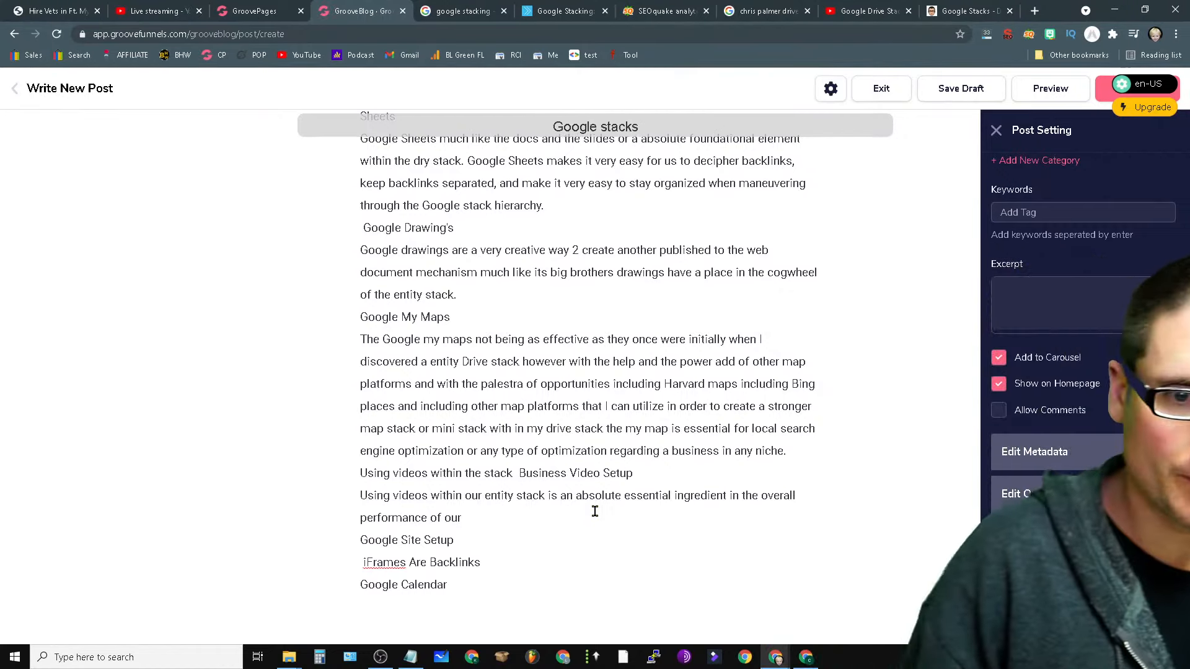
text( Google stacks)
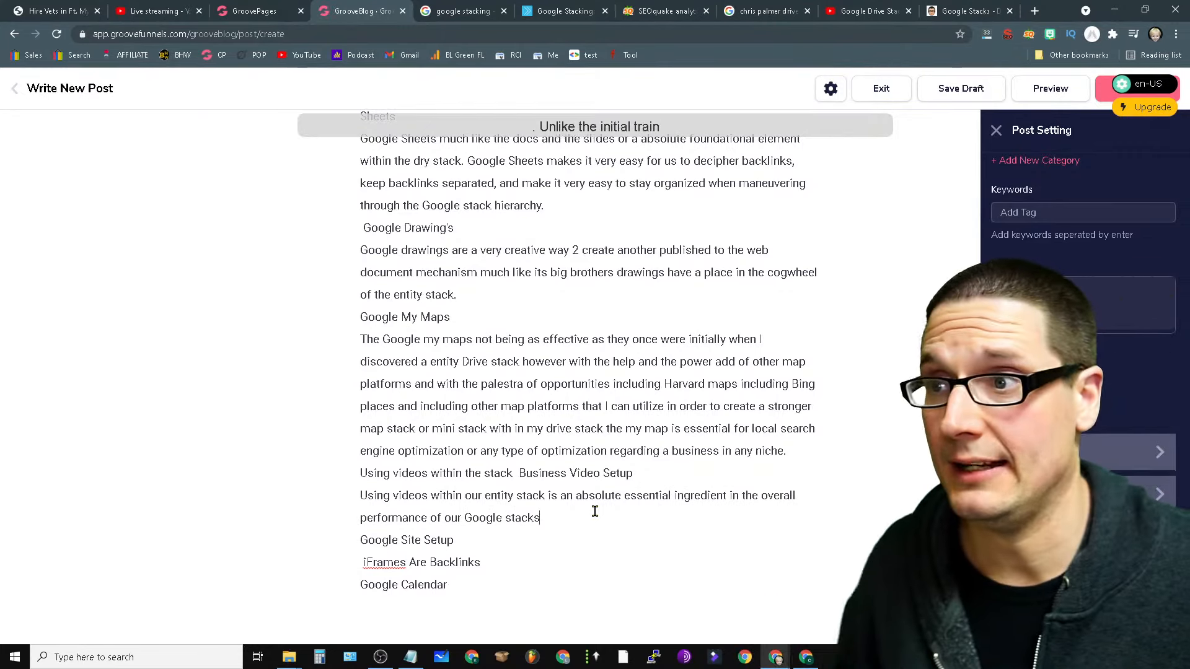
text(. Unlike the initial training videos are playing more)
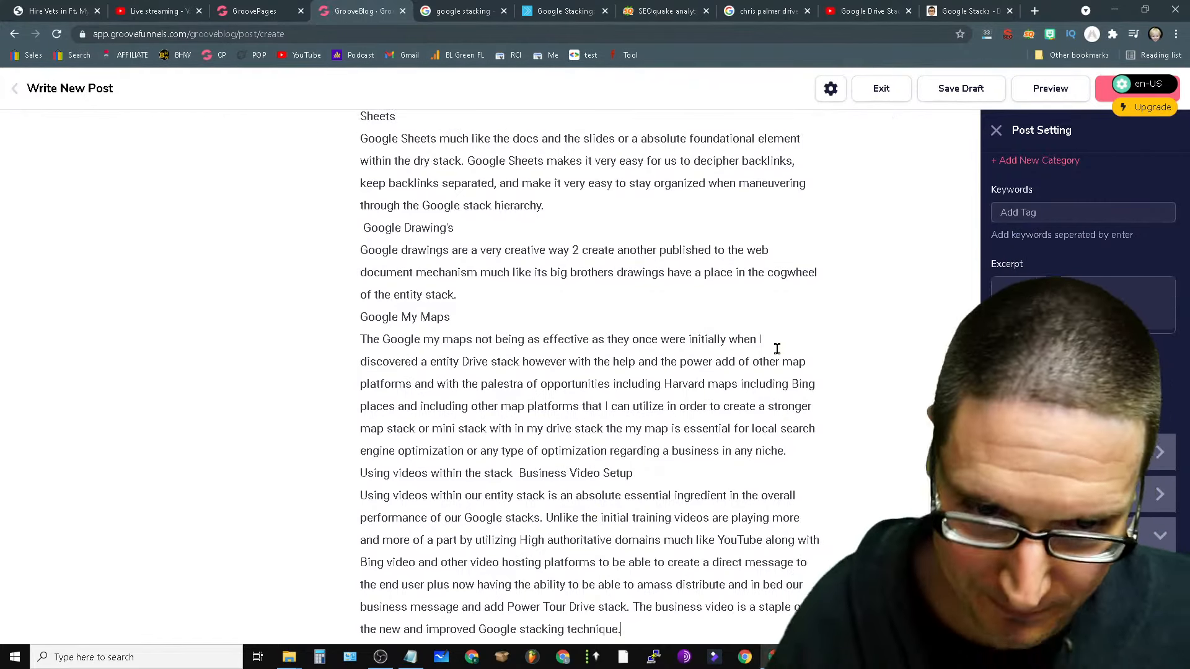
scroll(776, 349, down, 2)
- Start a new paragraph right after the Google Site Setup heading for the Google sites sentence
click(476, 496)
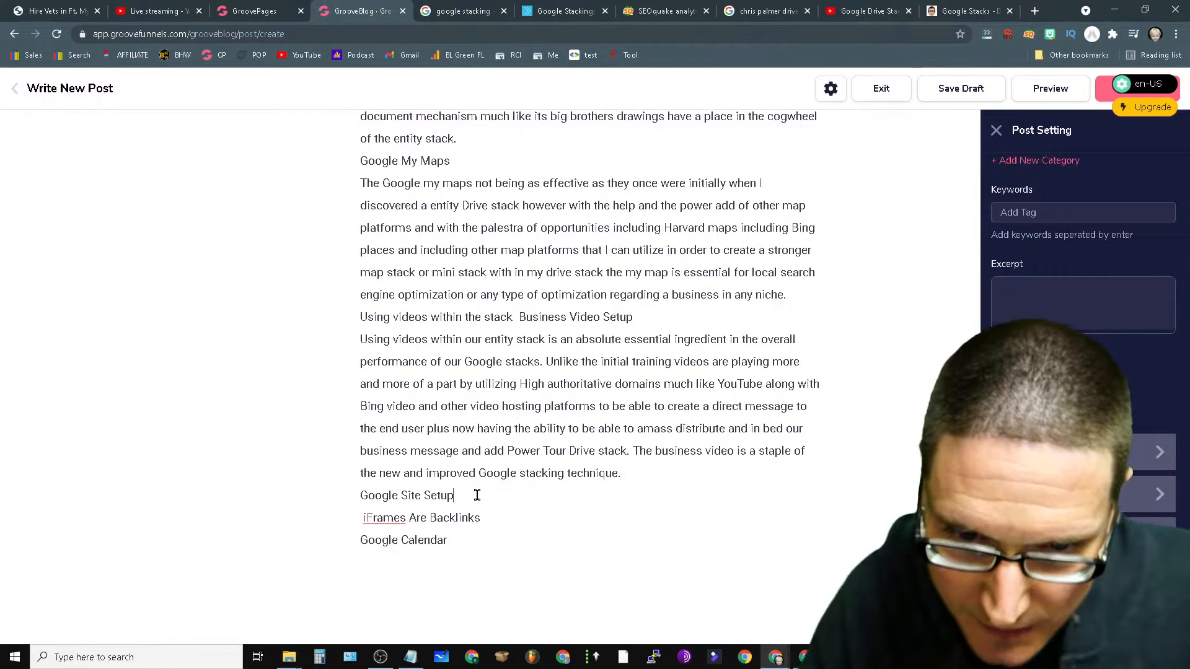
key(Return)
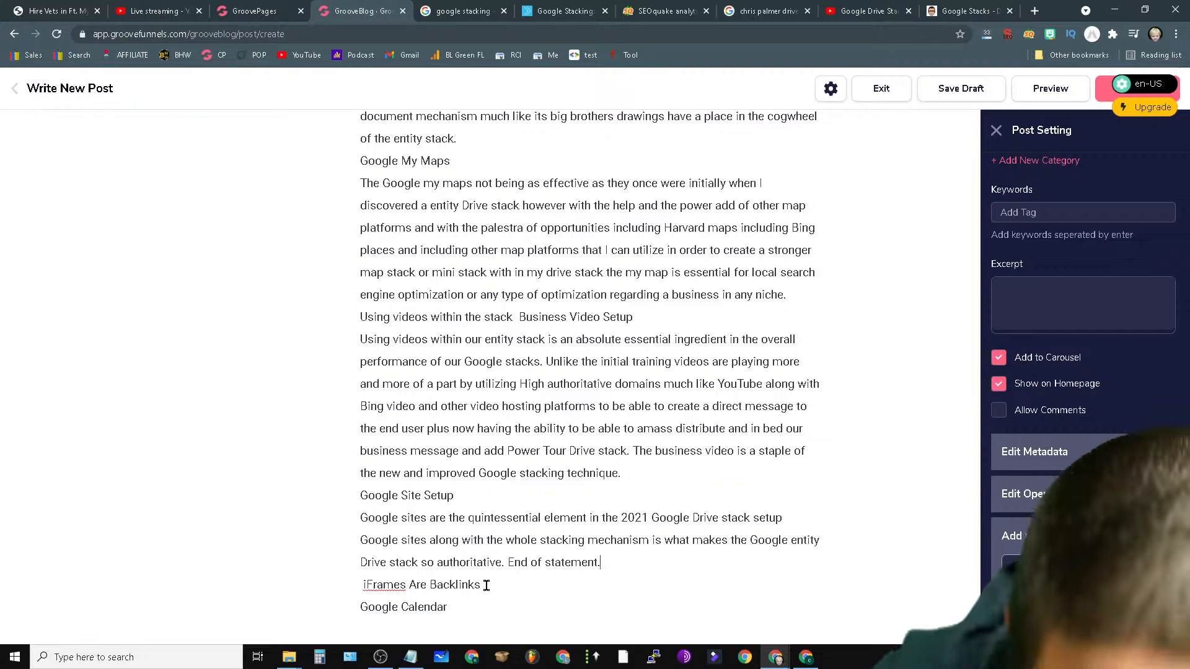
- Delete the stray 'End of statement.' and begin a new paragraph under iFrames Are Backlinks
drag(629, 556, 509, 562)
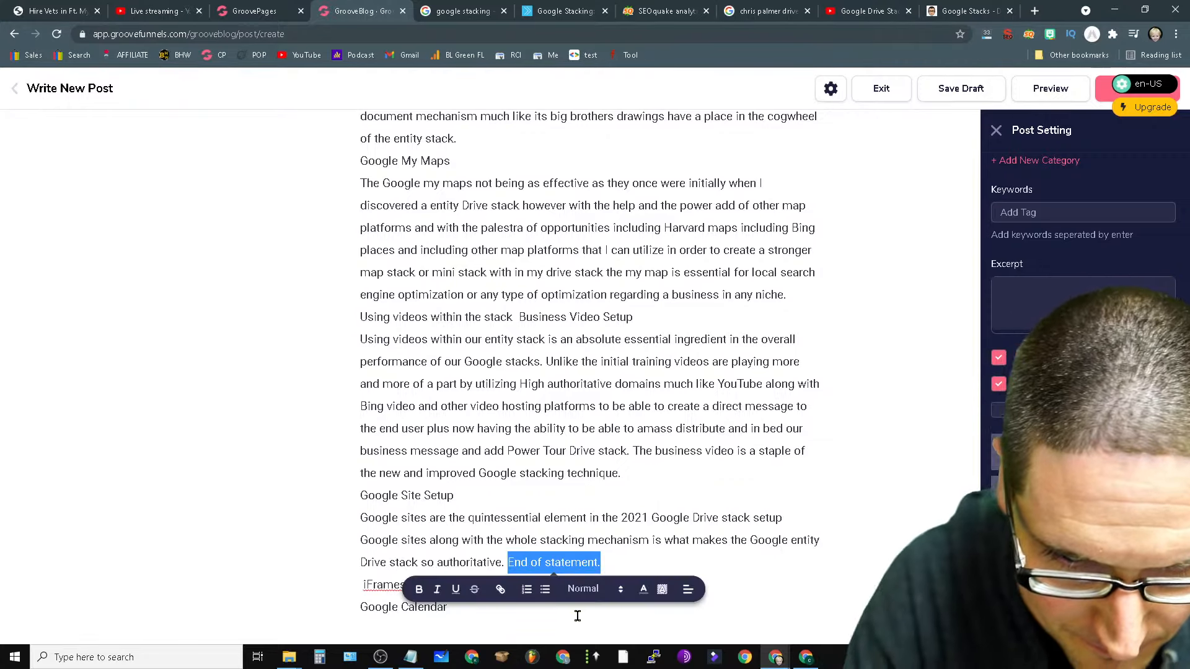
key(BackSpace)
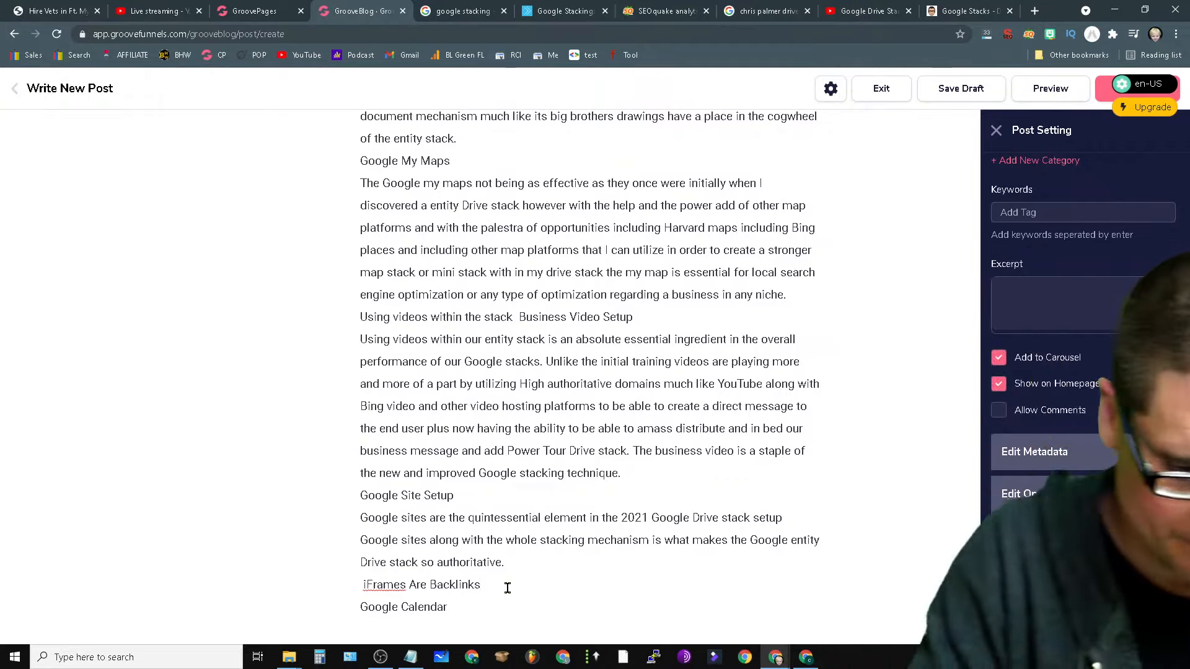
key(Return)
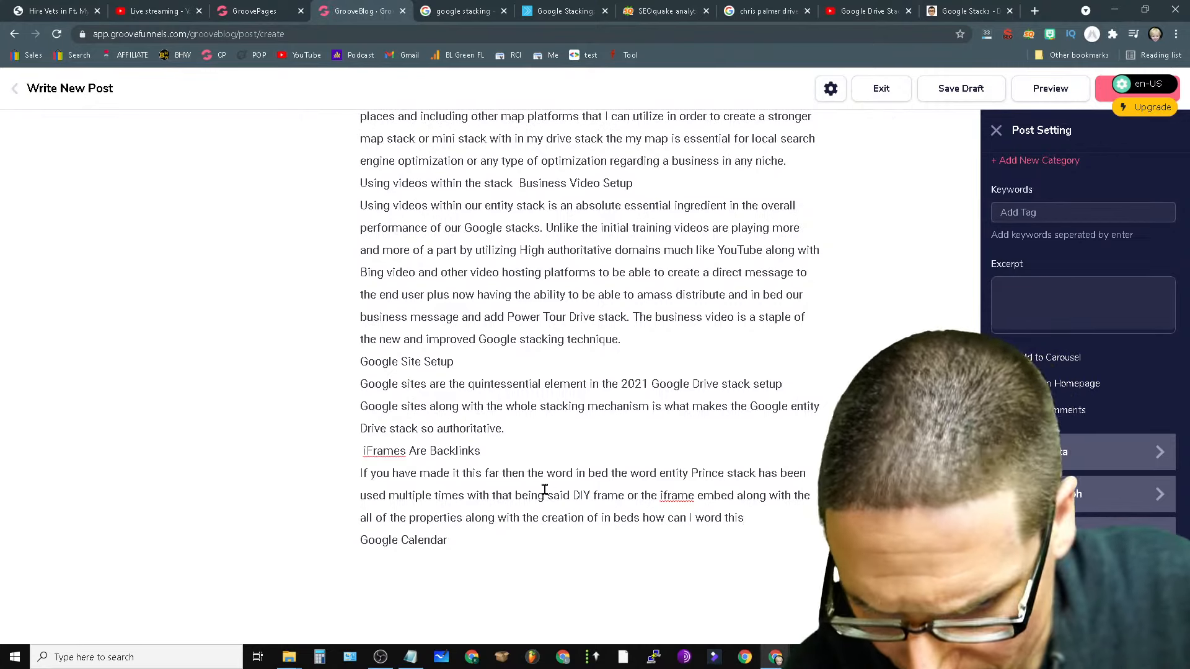
- Remove the garbled dictated text from the iFrames paragraph and add an empty line after Google Calendar
drag(576, 473, 824, 518)
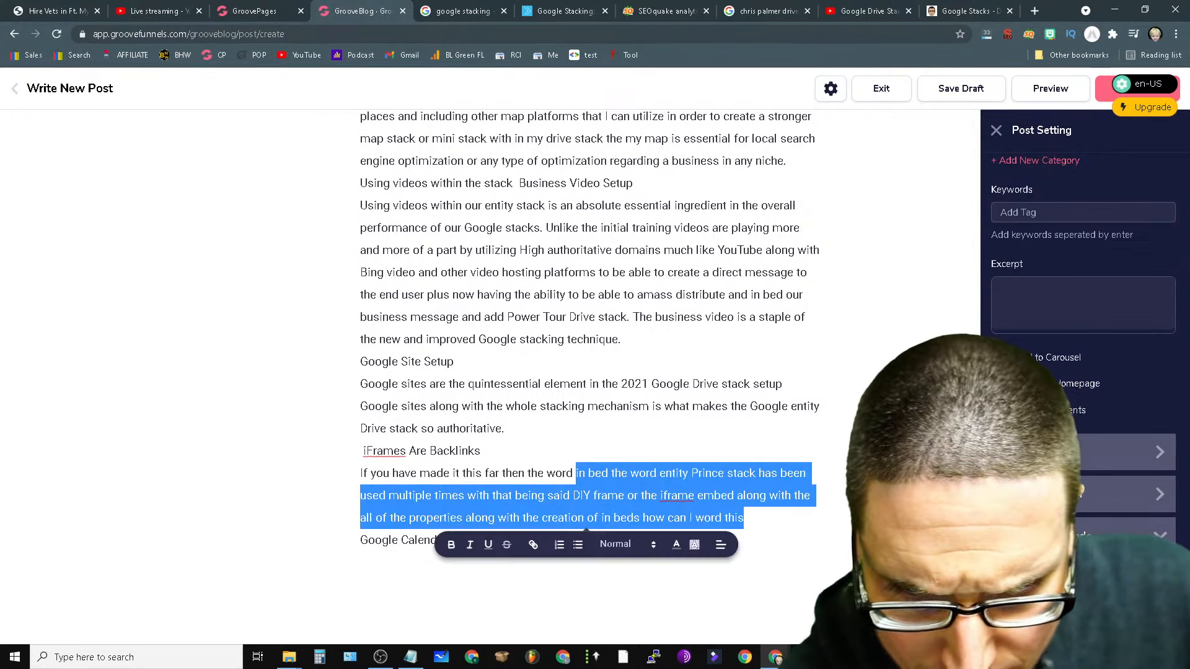
key(BackSpace)
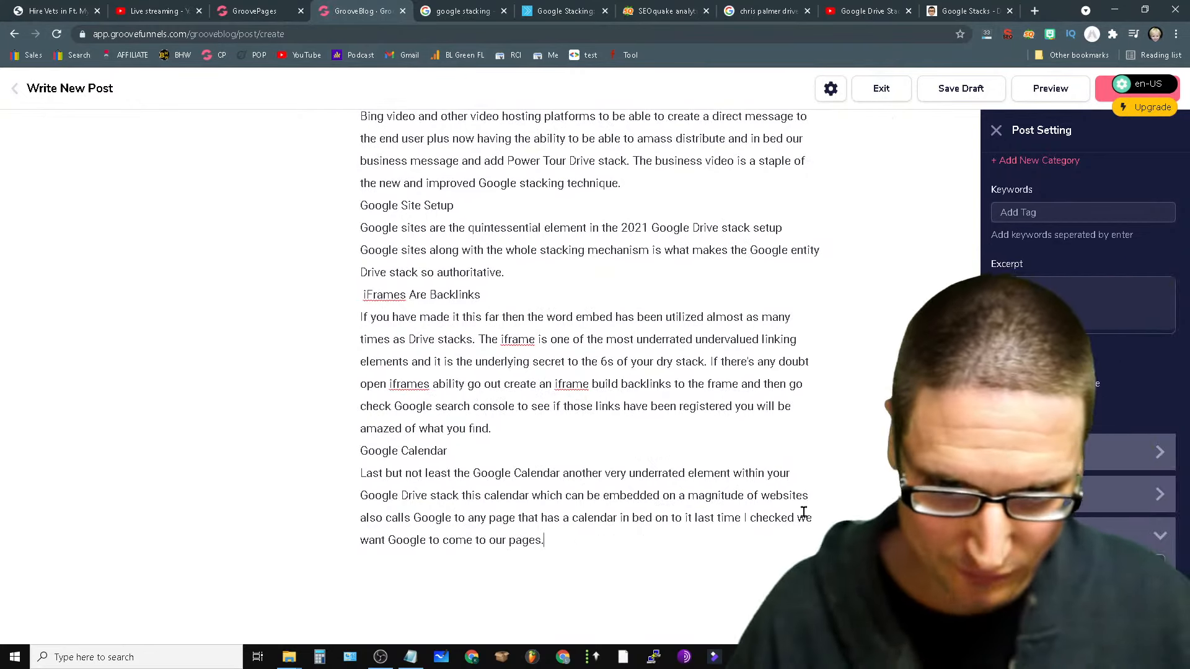
key(Return)
key(Return)
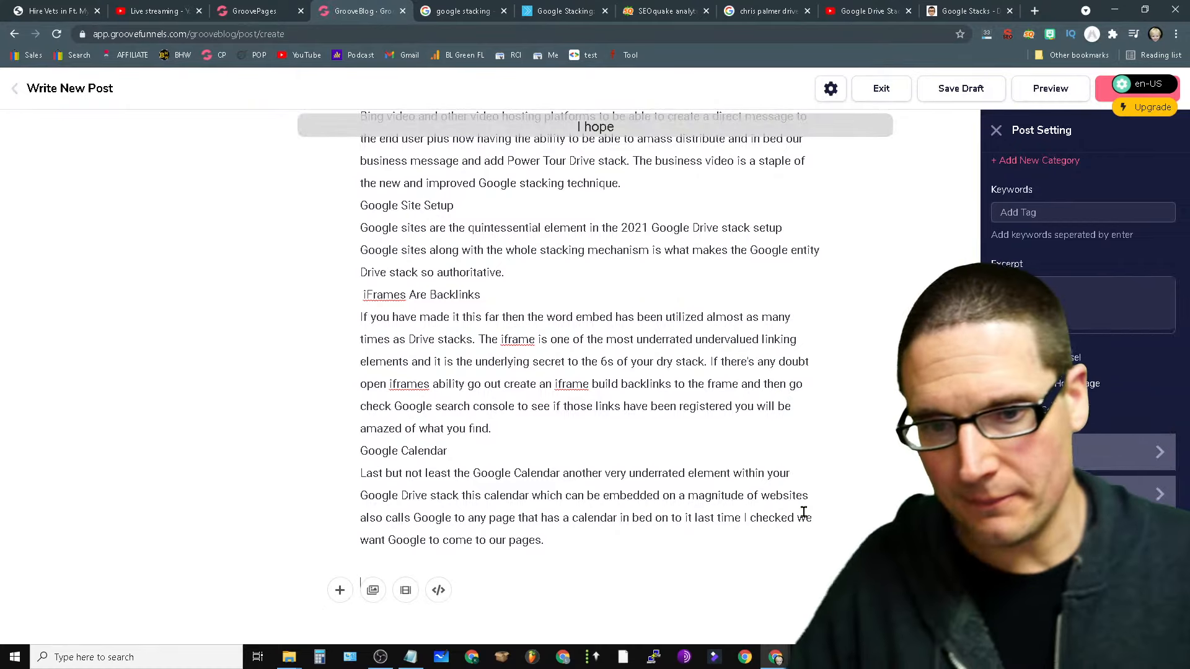
- Write the closing paragraph starting 'I hope that I have covered' and delete the trailing 'I look forward'
text(I hope)
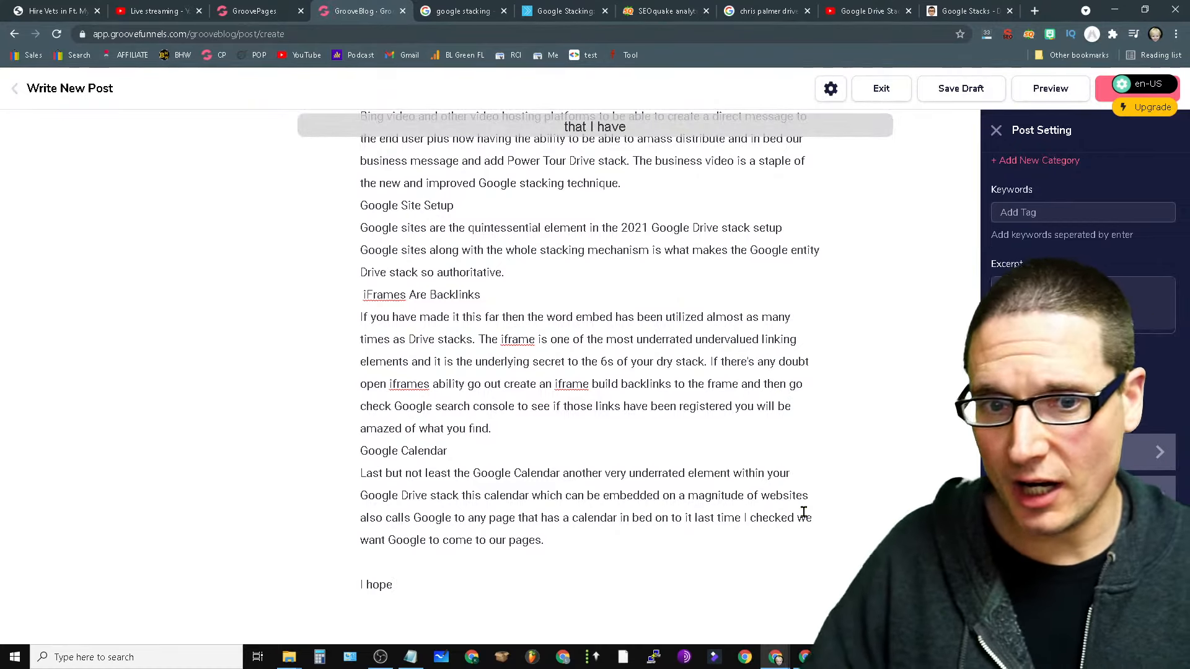
text( that I have covered)
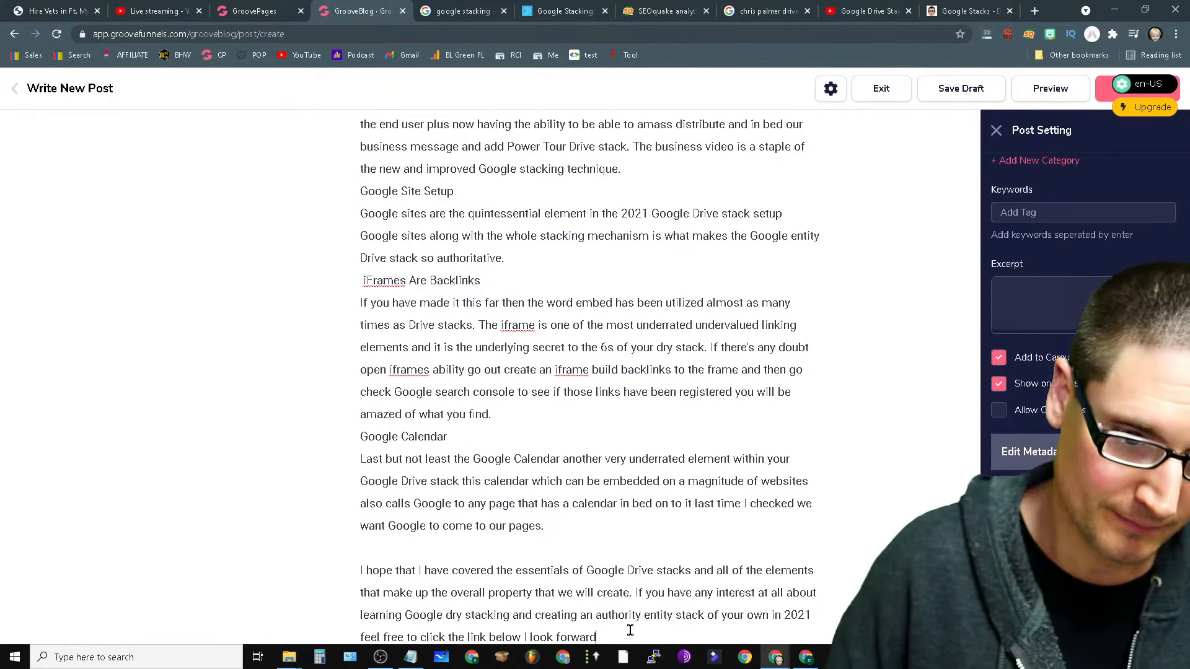
drag(597, 540, 522, 539)
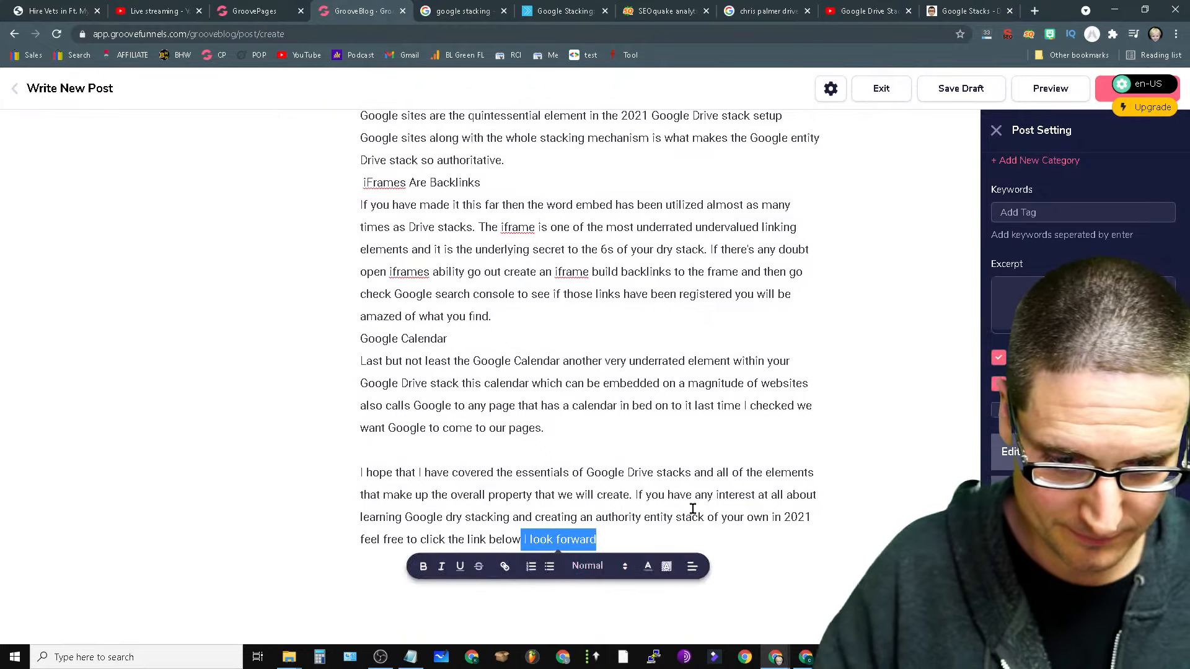
key(BackSpace)
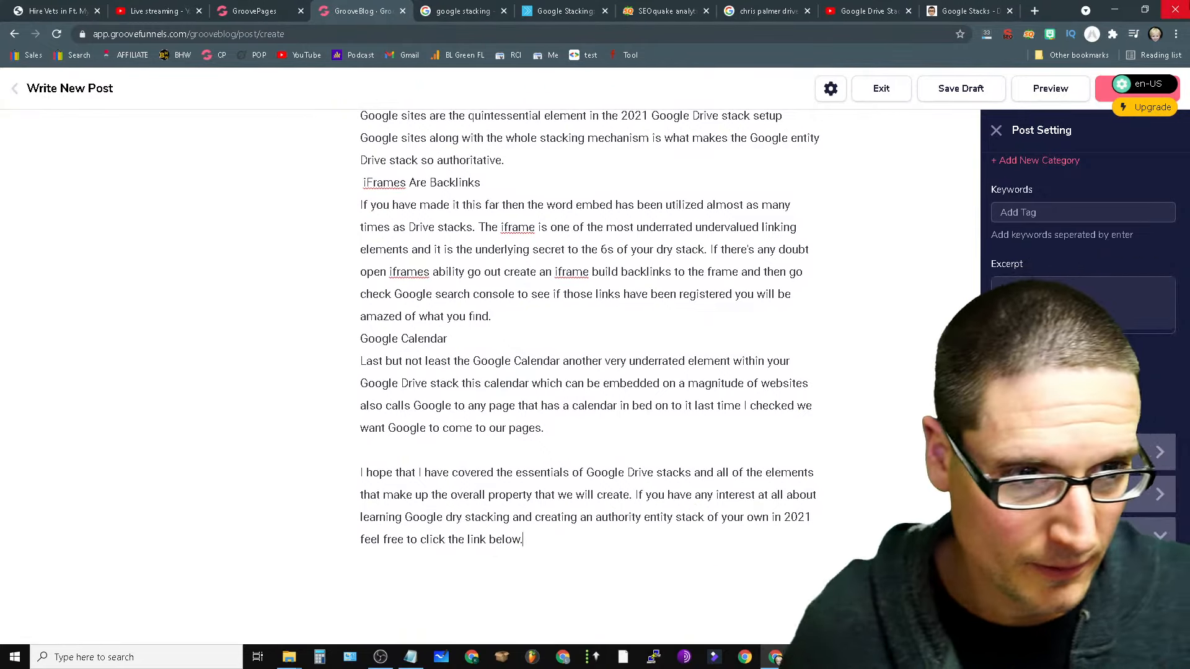
- Open Chrome's Extensions page in a new tab and scroll through the installed extensions
click(1177, 35)
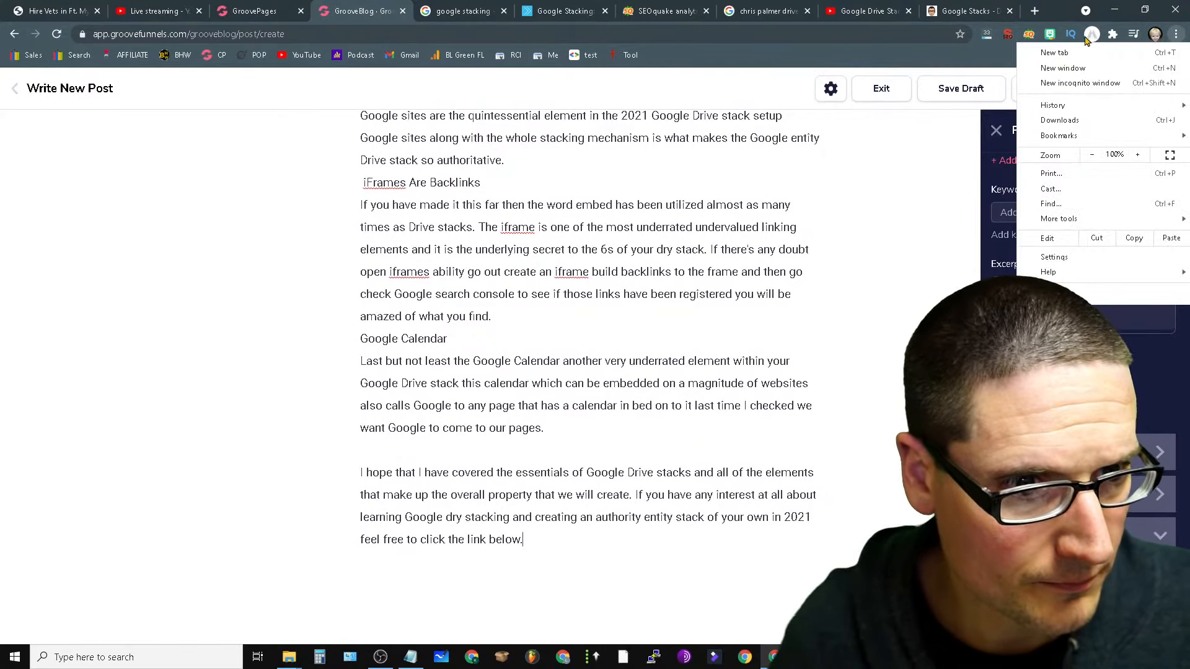
click(1154, 36)
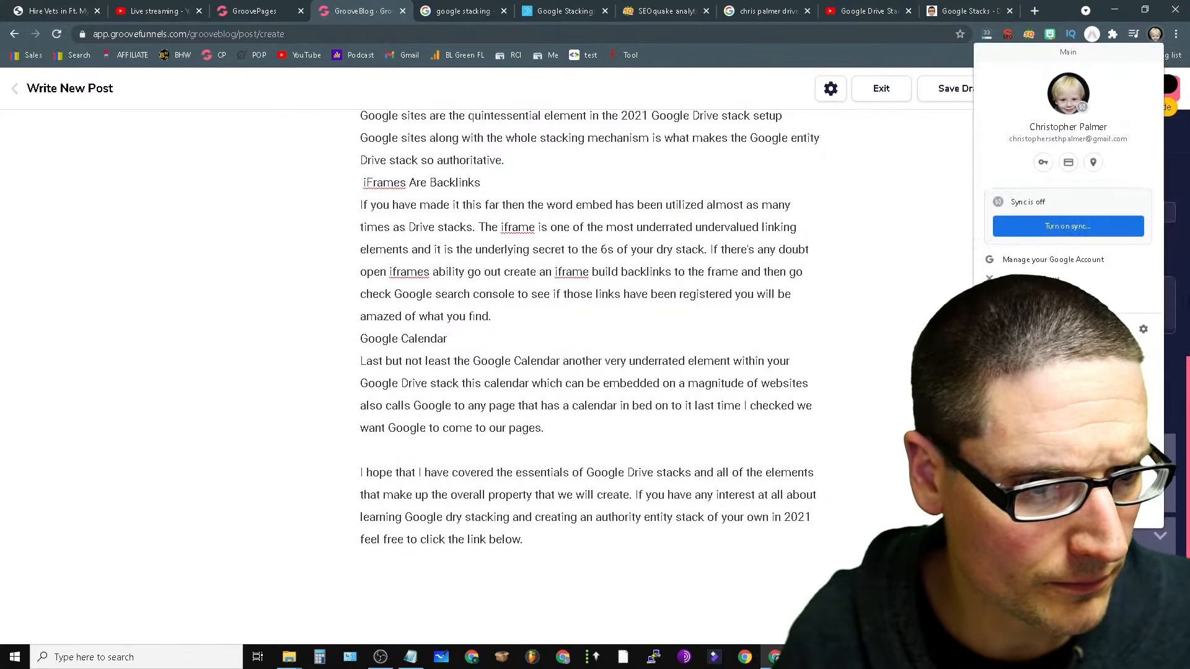
click(1176, 34)
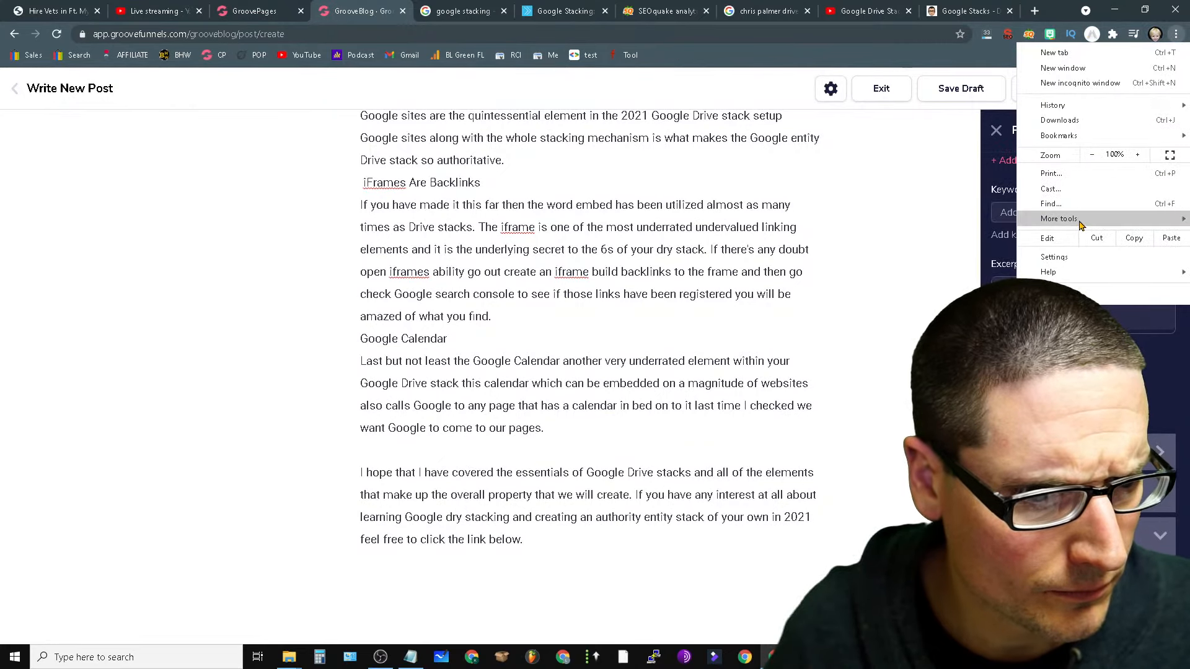
mouse_move(1079, 224)
click(901, 257)
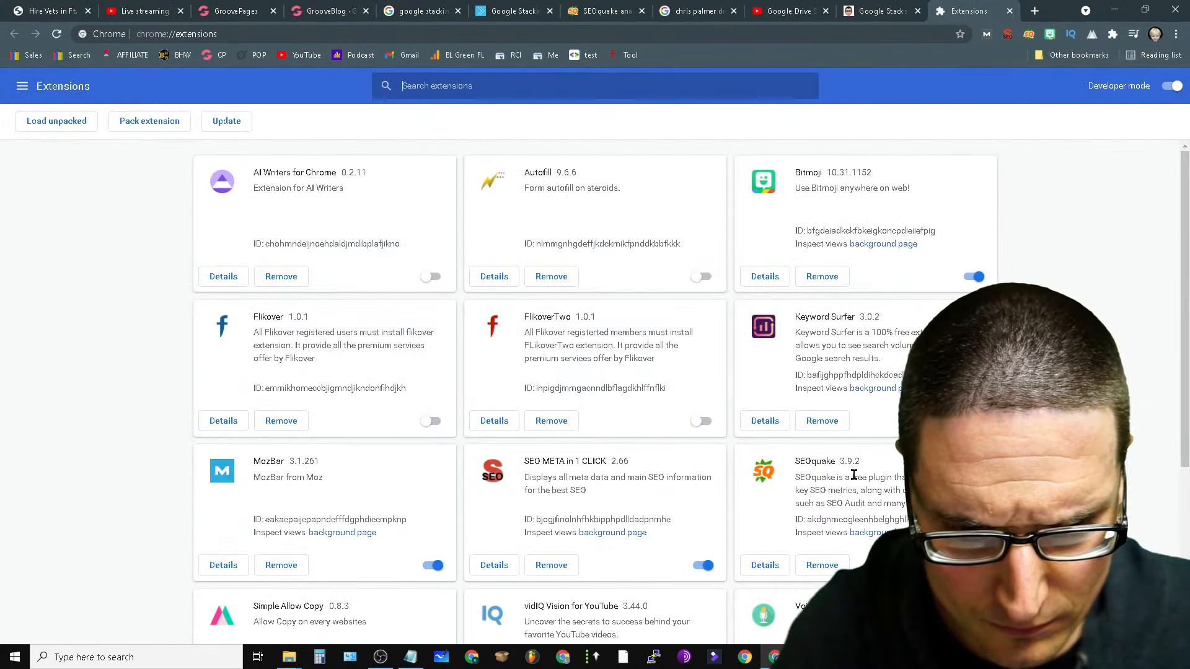
scroll(853, 474, down, 3)
right_click(1062, 254)
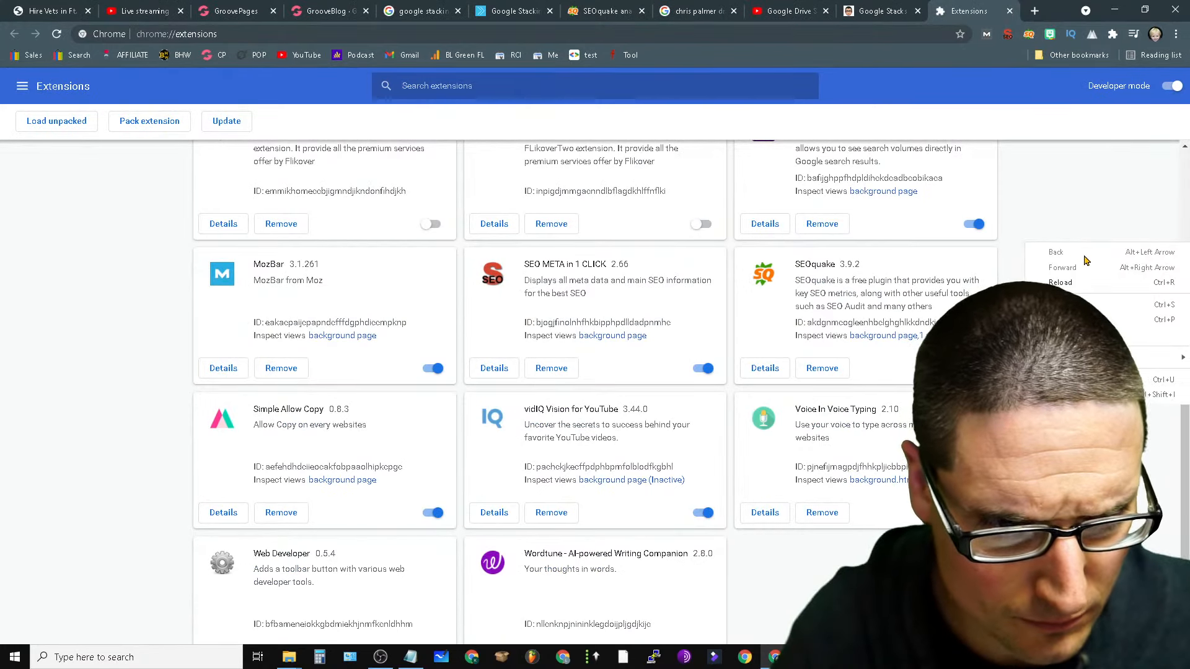
- Go back to the GrooveBlog editor tab and dismiss the text editing menu
click(328, 10)
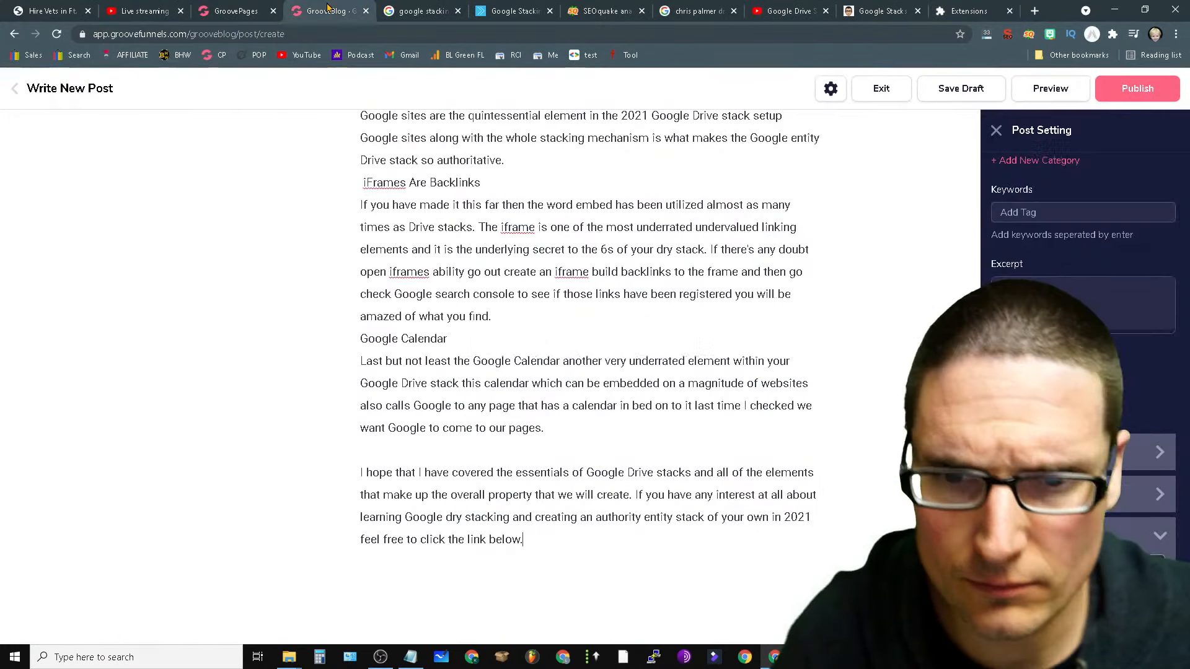
right_click(780, 333)
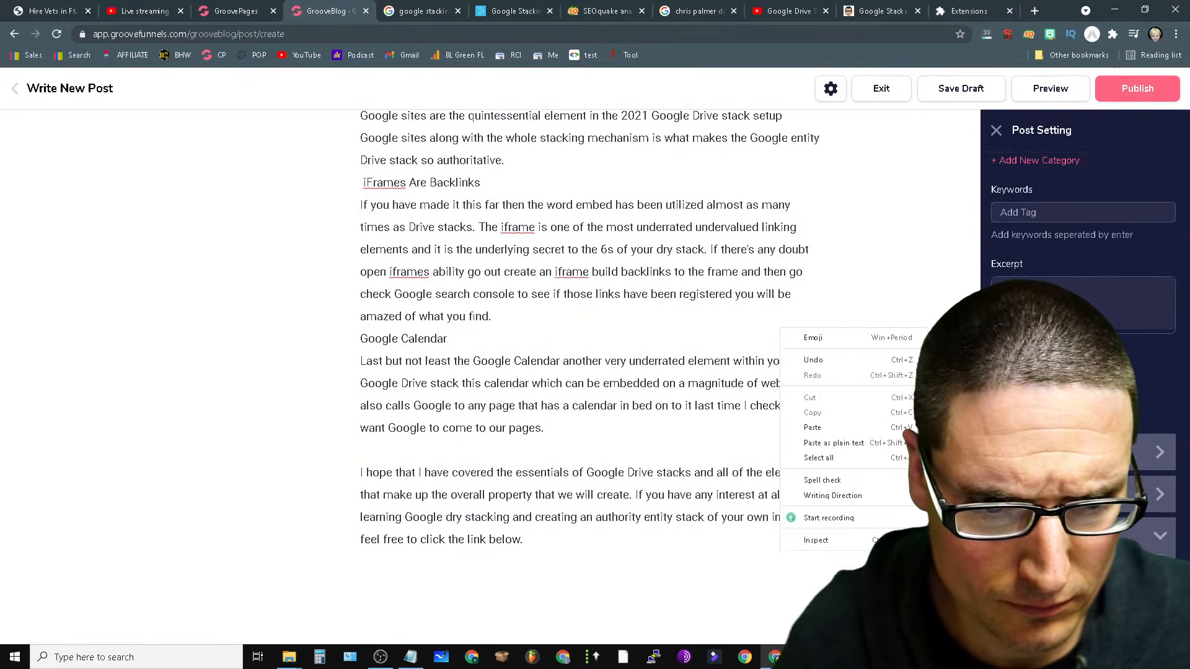
click(572, 554)
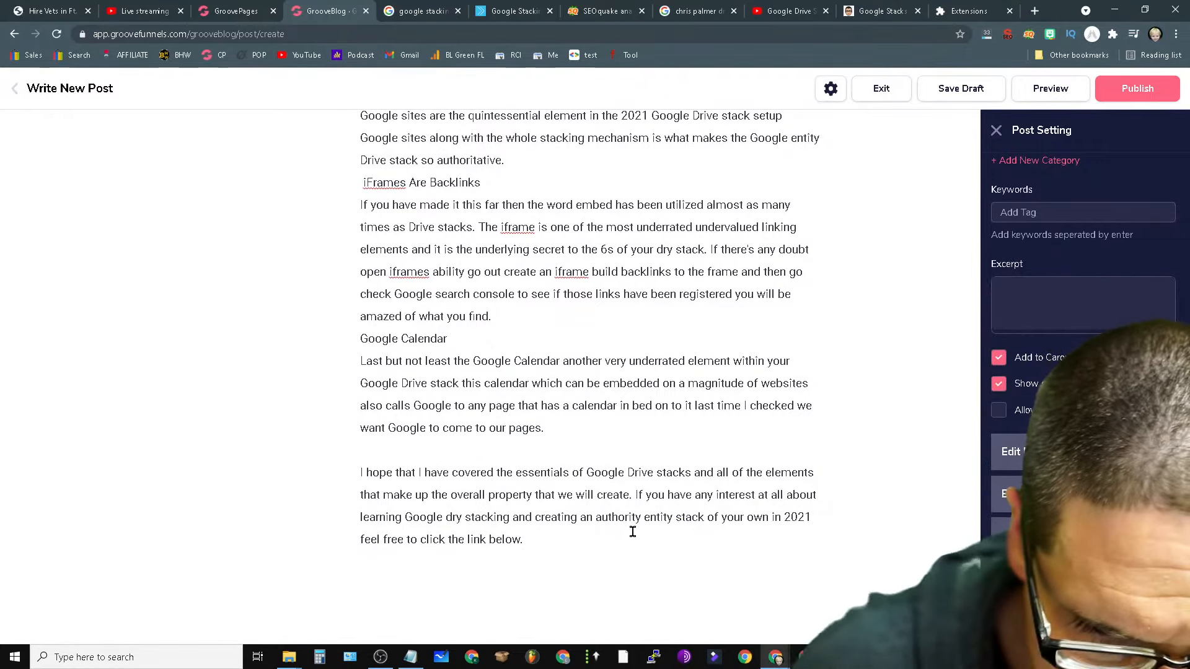
- Select the post body from 'What is Google Drive Stacking?' to the closing paragraph and copy it
drag(632, 532, 340, 151)
scroll(506, 143, down, 1)
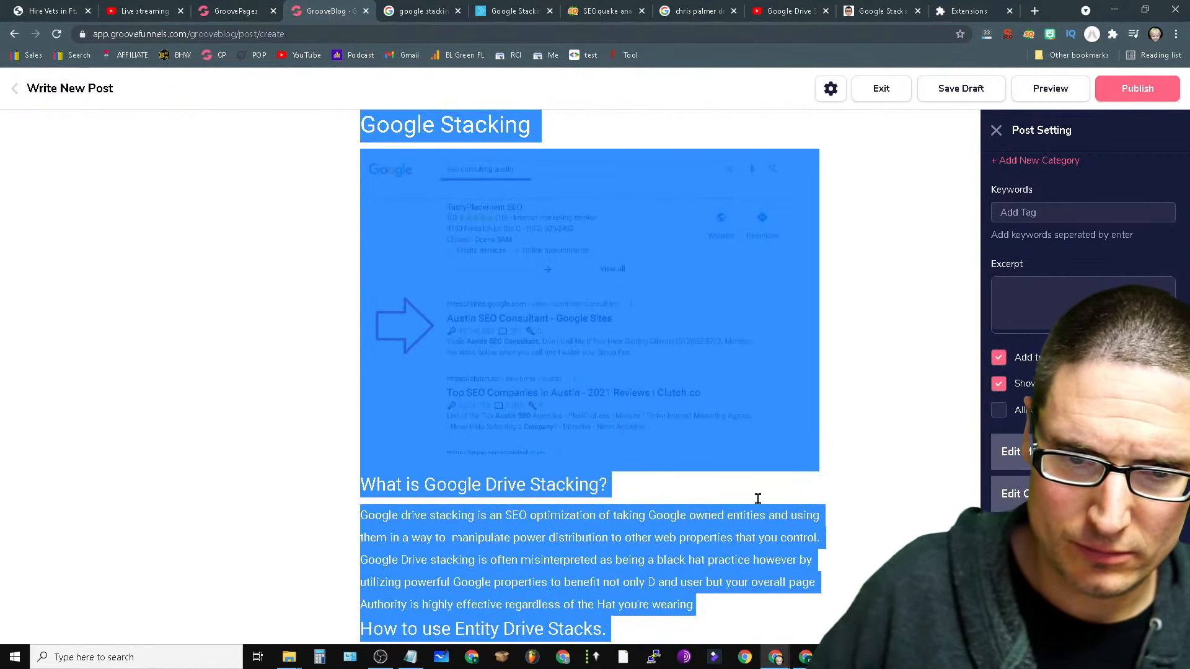
scroll(759, 442, up, 1)
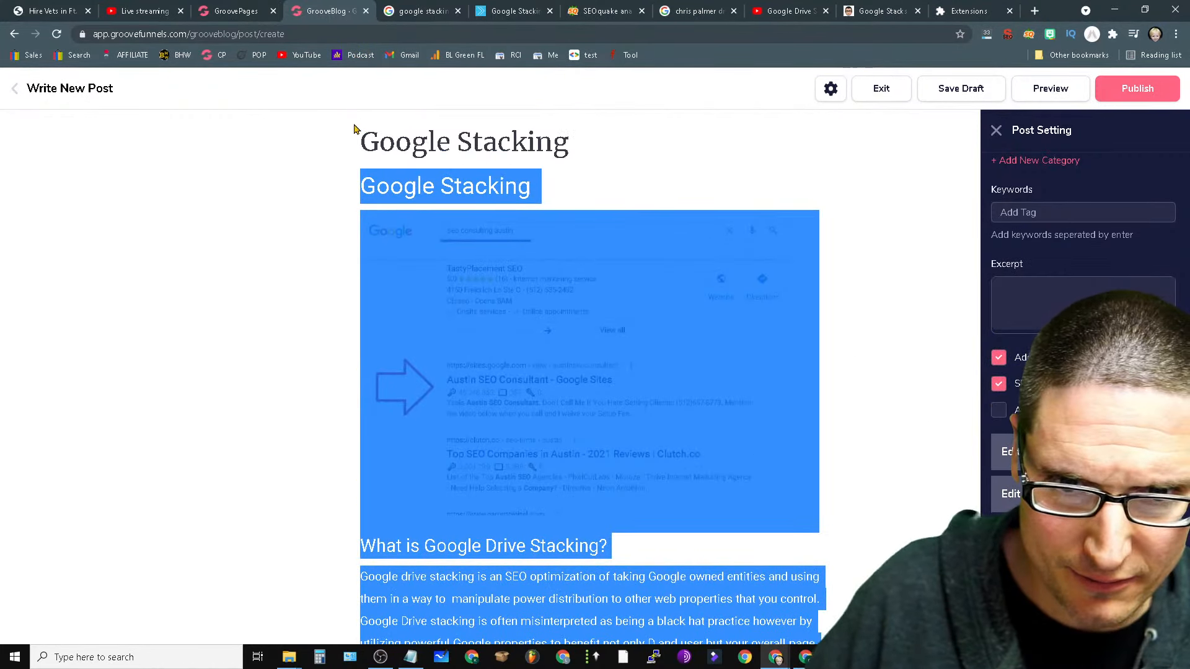
drag(361, 137, 721, 389)
scroll(634, 616, down, 20)
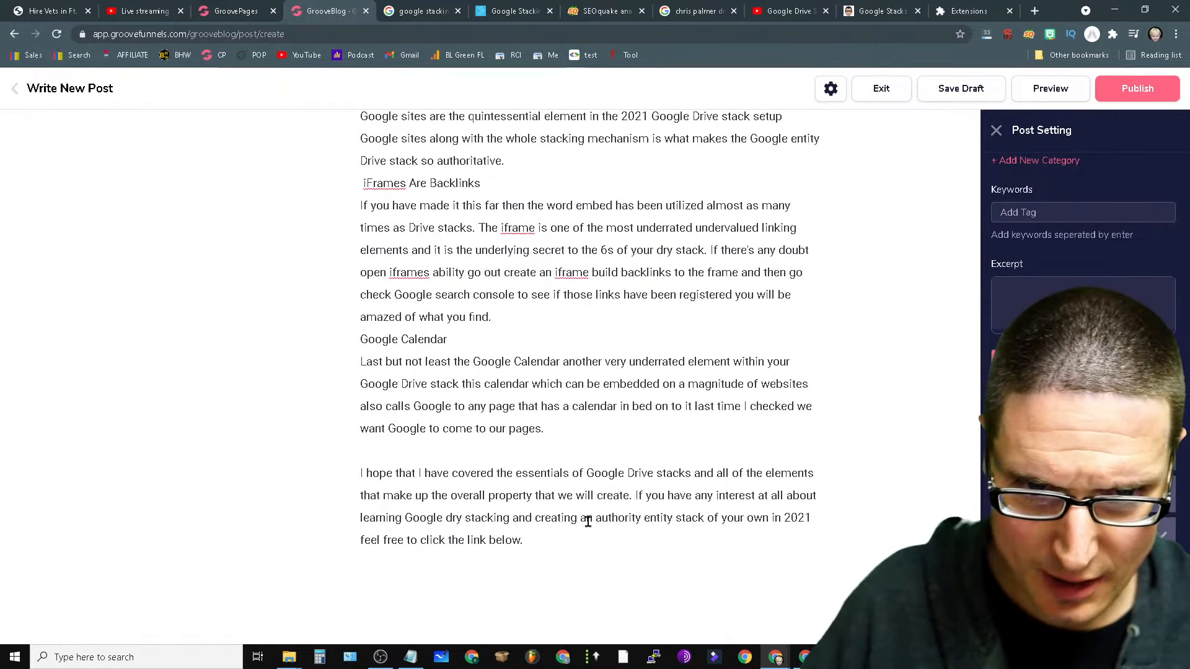
drag(586, 539, 337, 234)
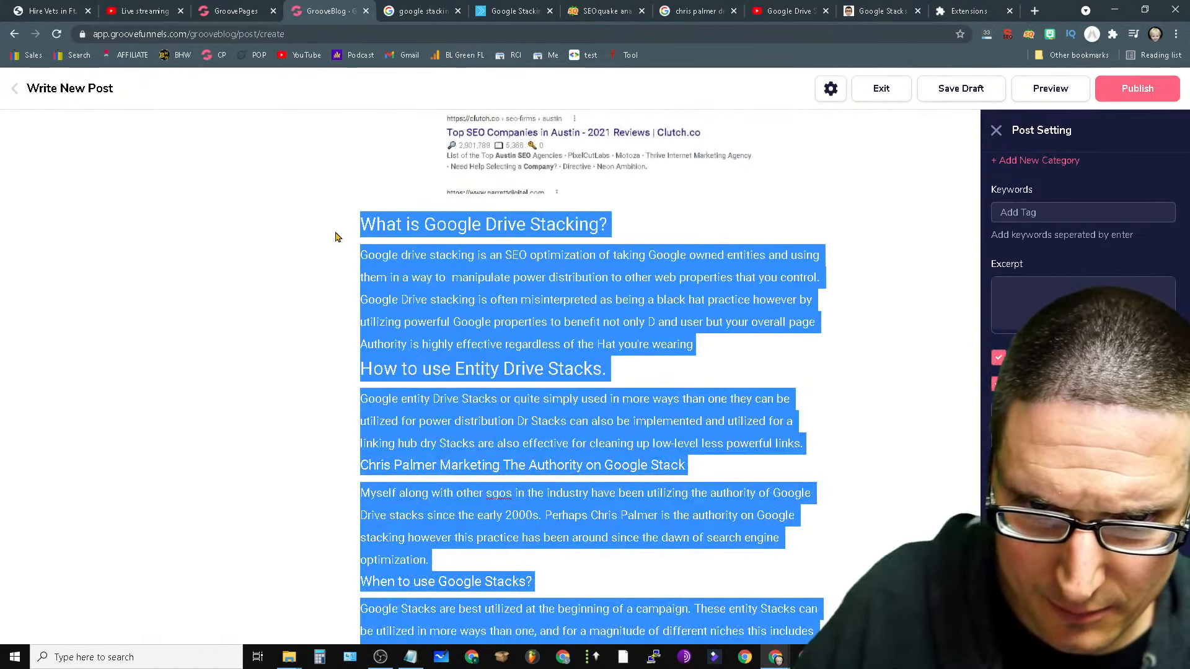
scroll(414, 271, up, 2)
right_click(444, 246)
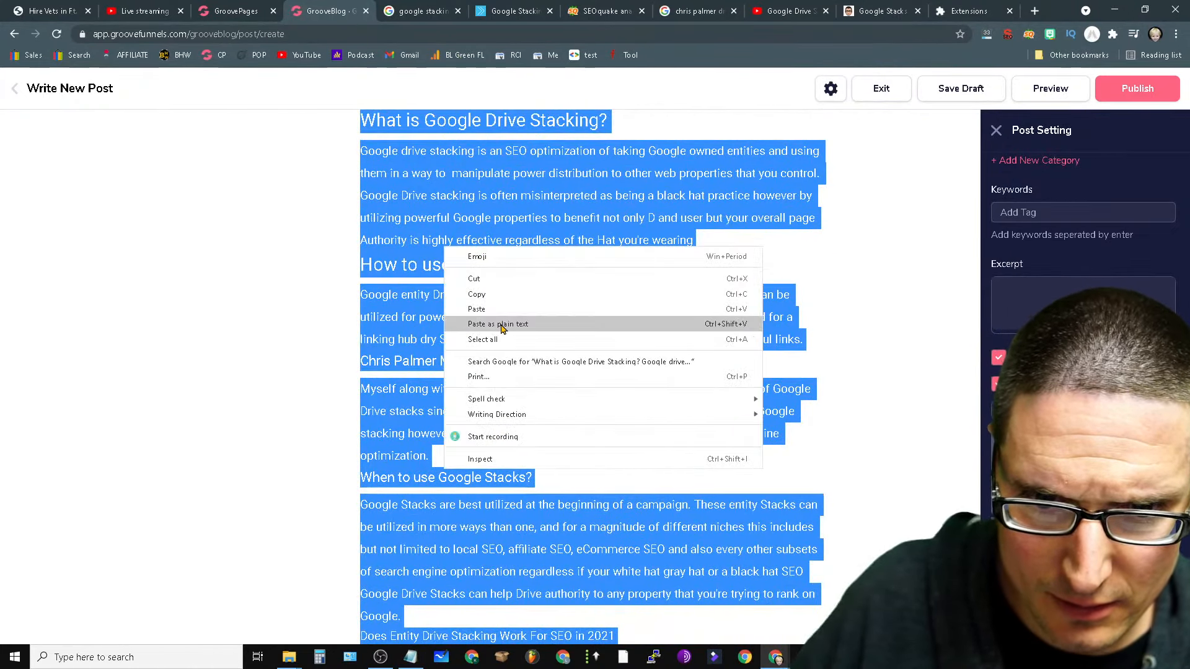
click(487, 295)
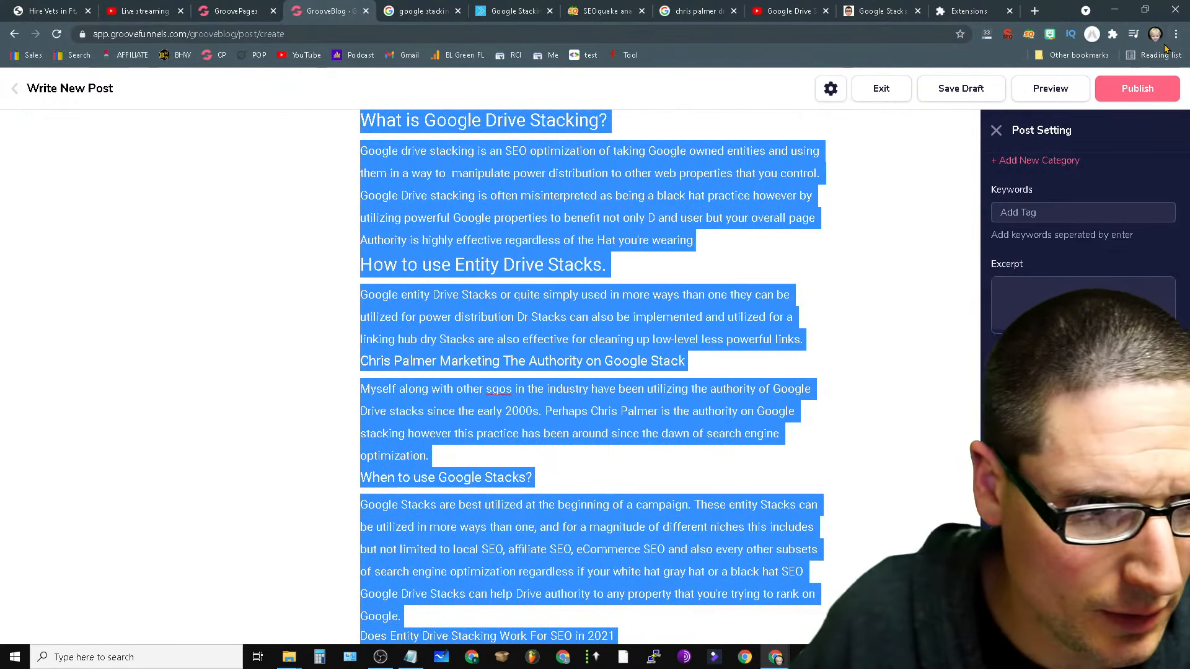
click(1176, 33)
- Enable Flikover and FlikoverTwo on chrome://extensions, then view the 'How to do On-Page SEO 2021' live stream analytics
mouse_move(1115, 134)
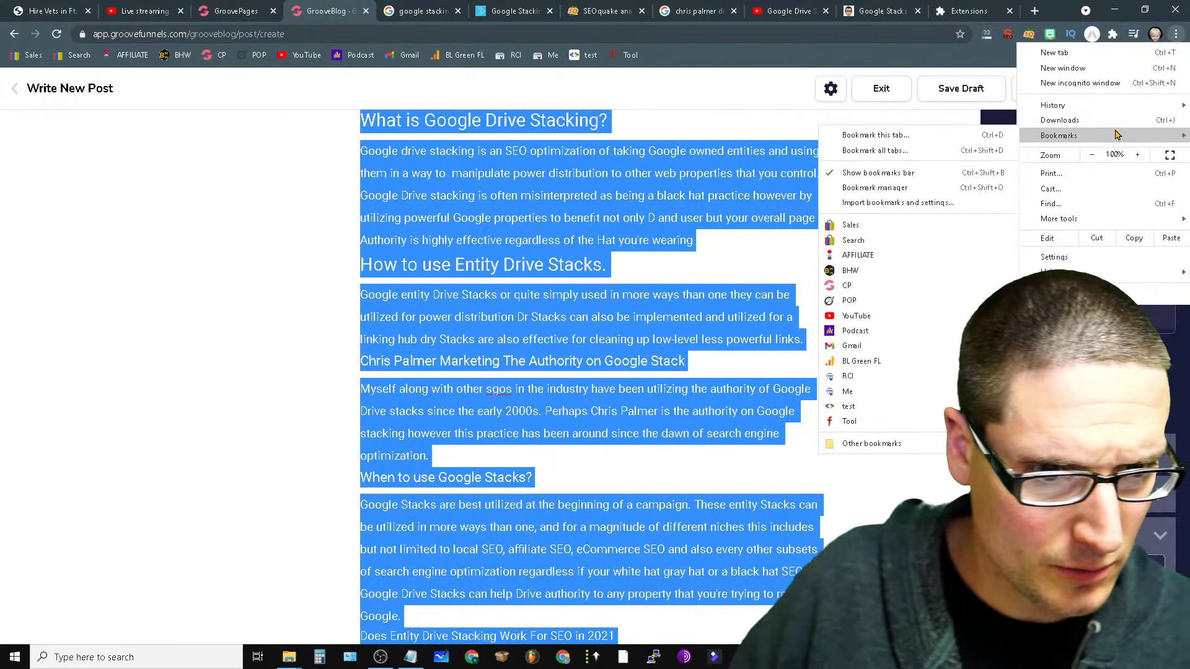
mouse_move(1125, 218)
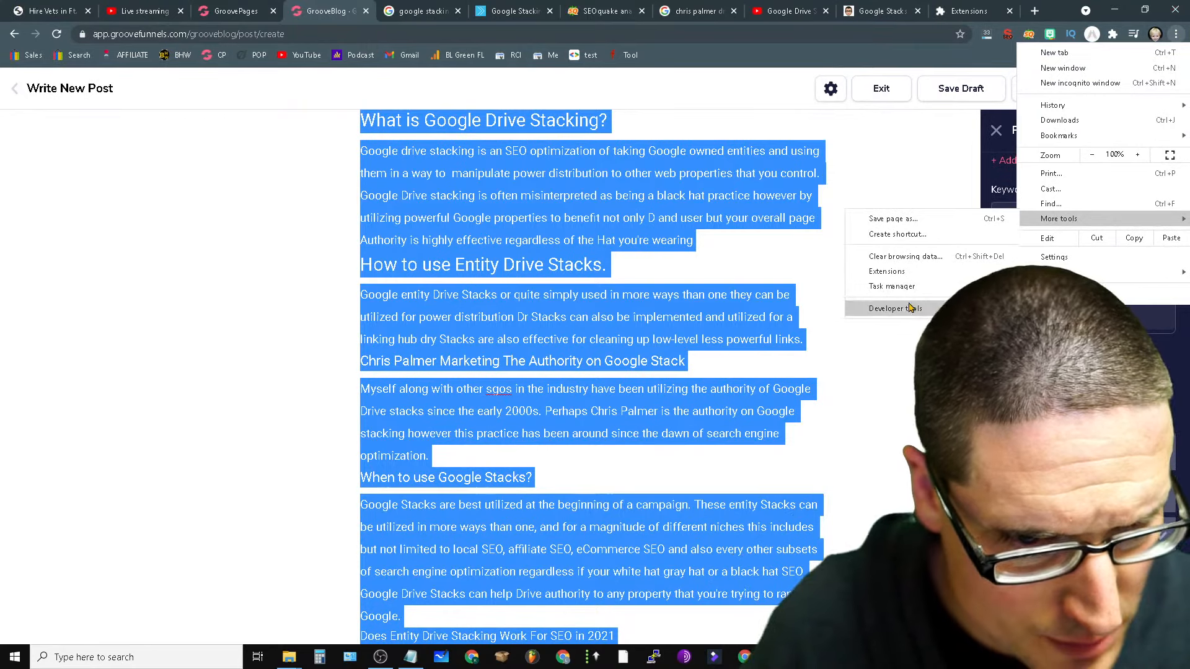
click(888, 271)
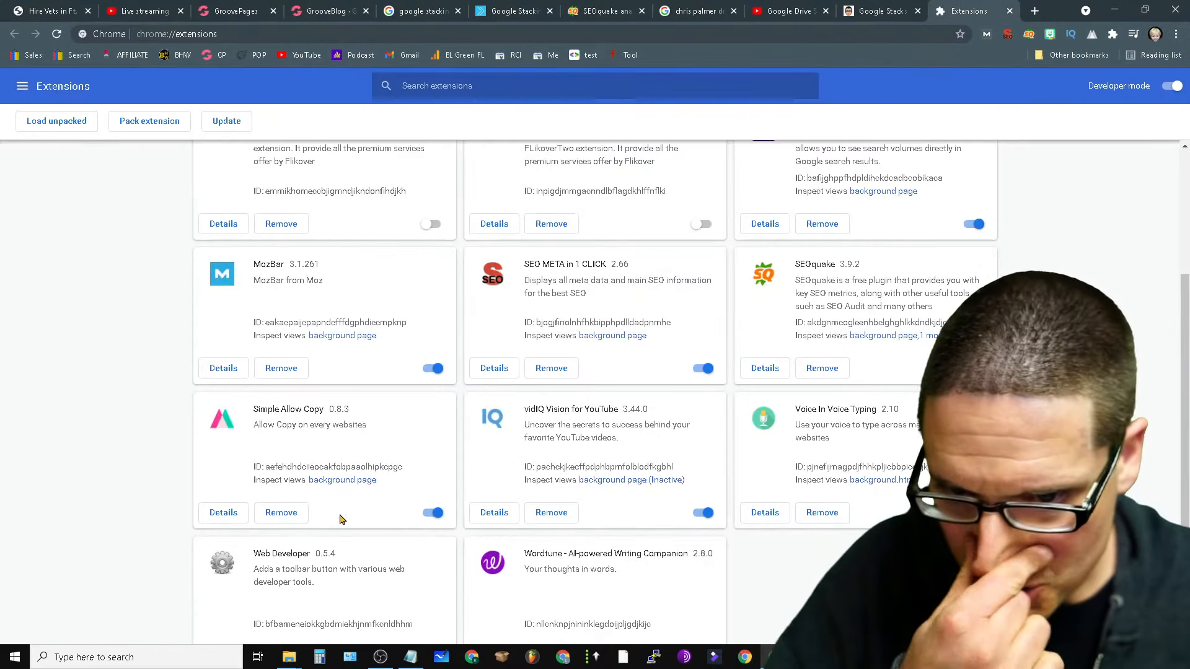
scroll(534, 325, up, 3)
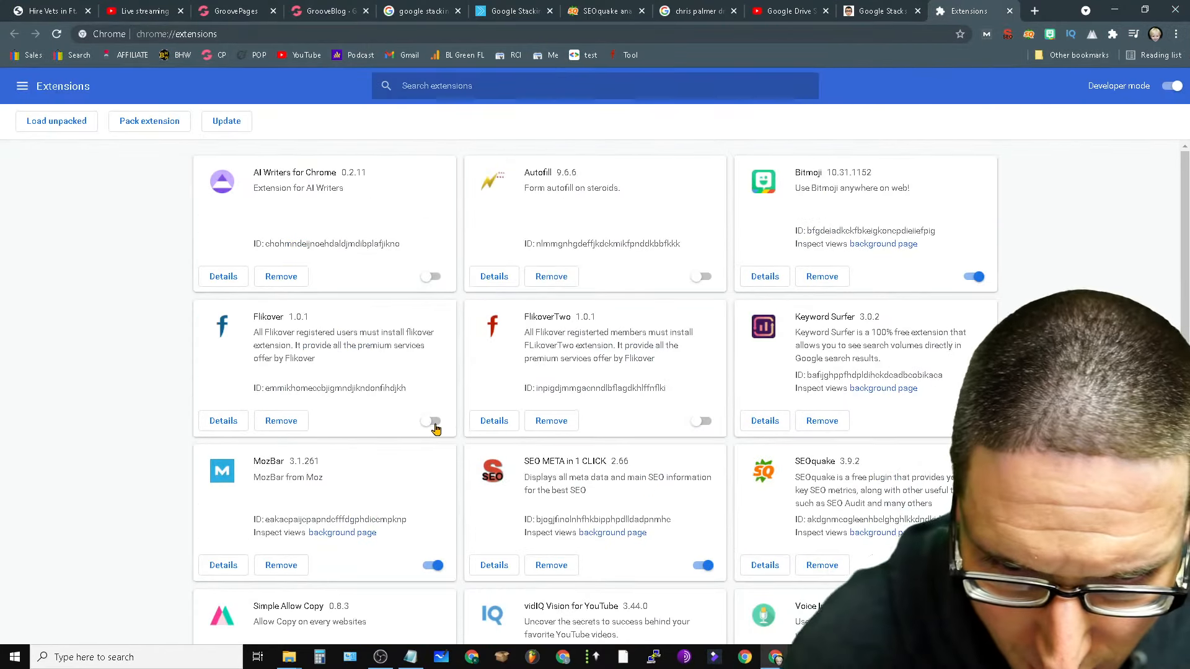
click(432, 422)
click(703, 422)
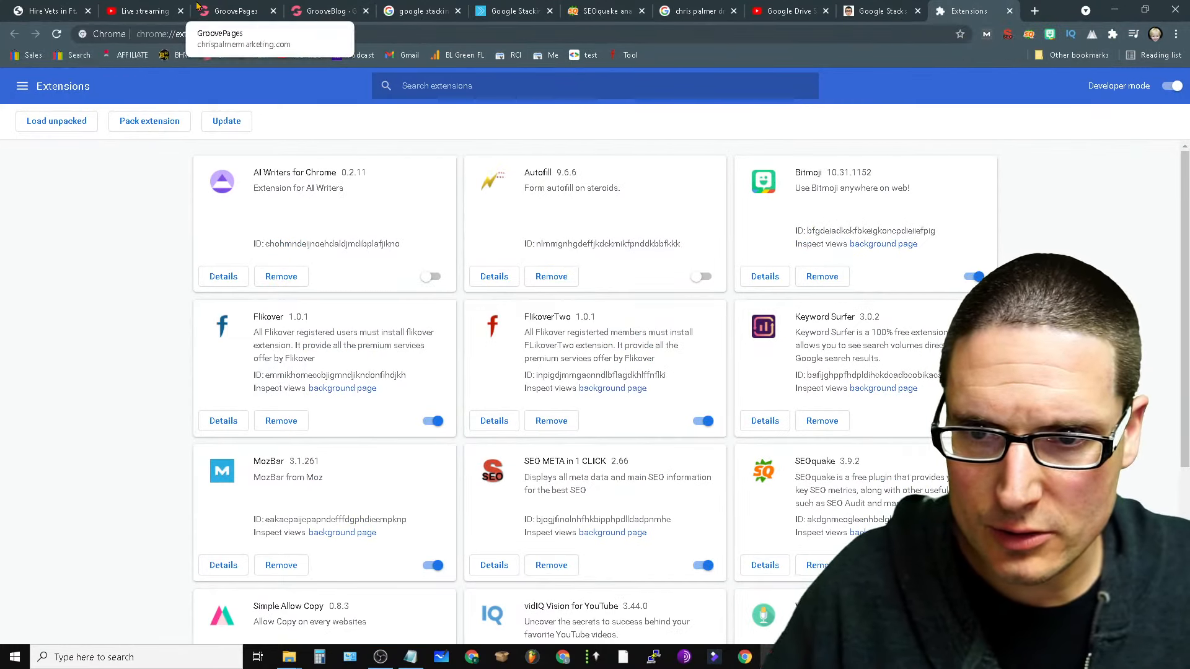
click(148, 8)
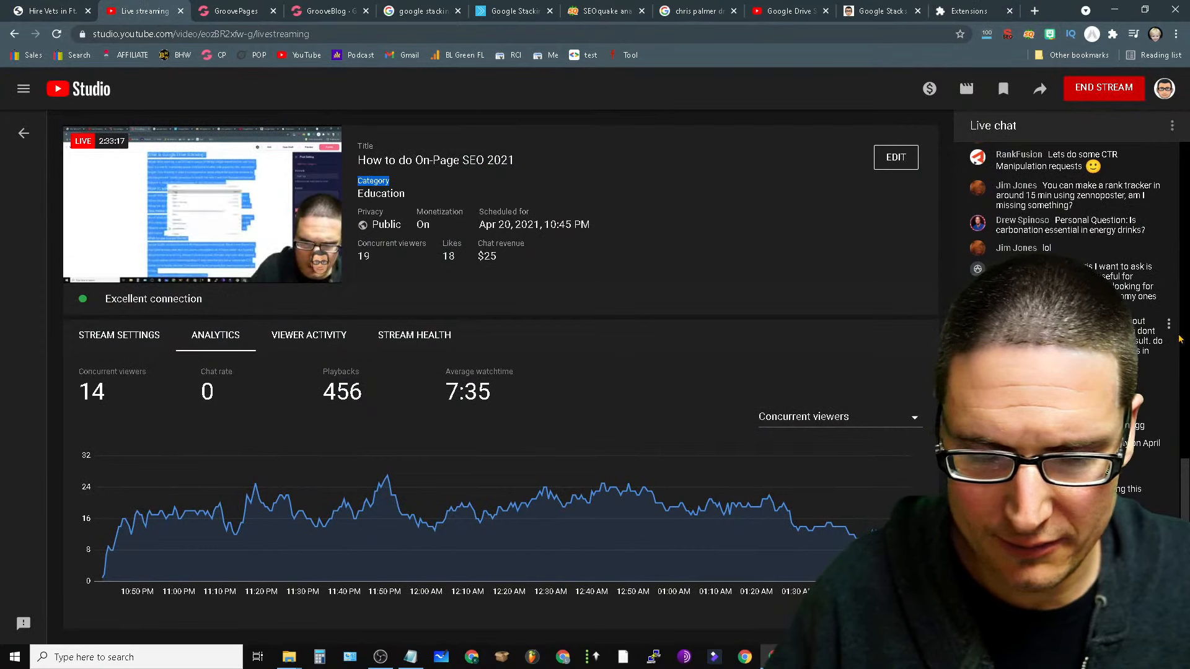
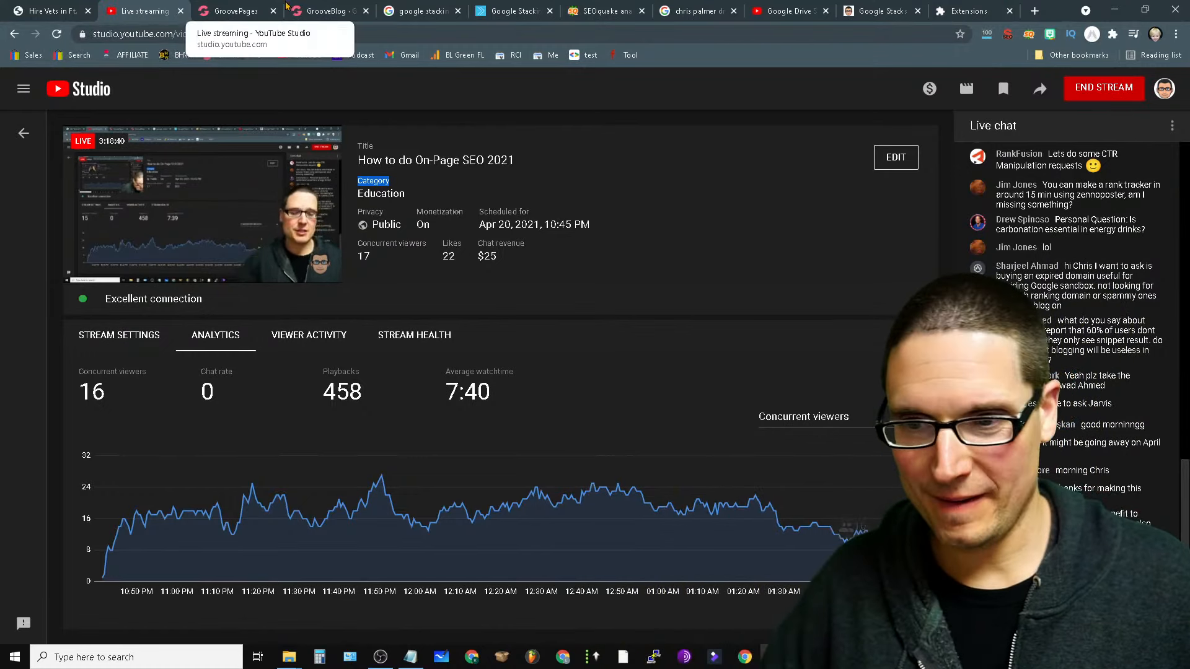
- Close the Google Stacking article tab and move to the Google Stacks course tab's address bar
click(525, 10)
click(549, 10)
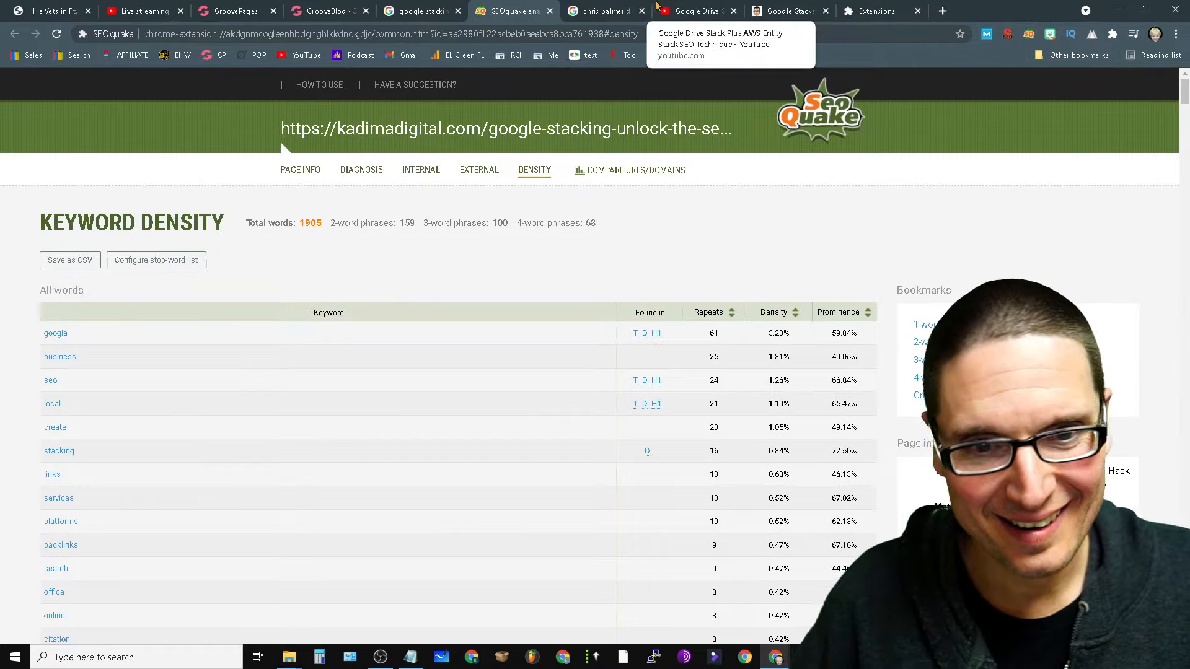
click(694, 11)
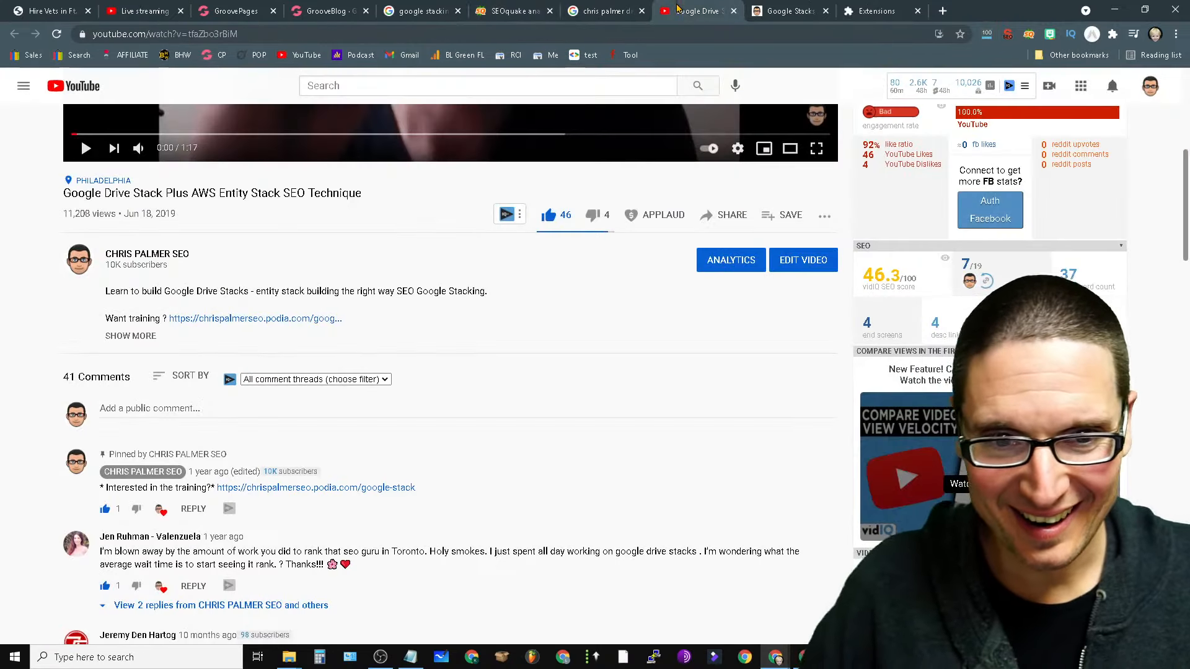
click(893, 11)
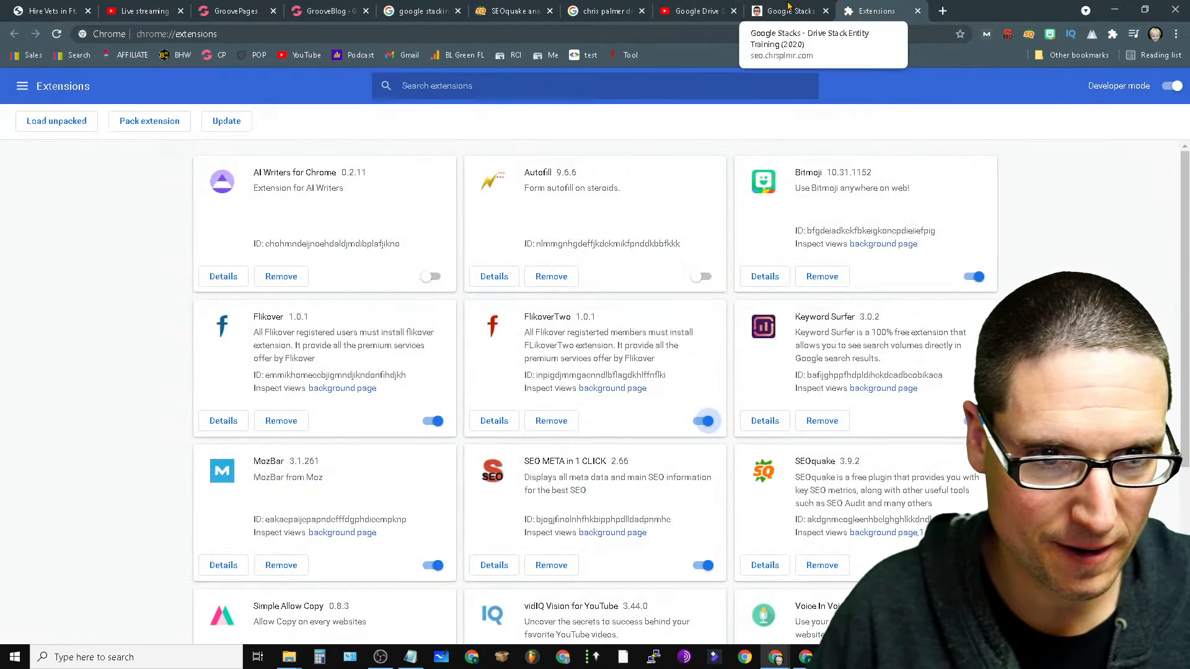
click(865, 10)
click(406, 34)
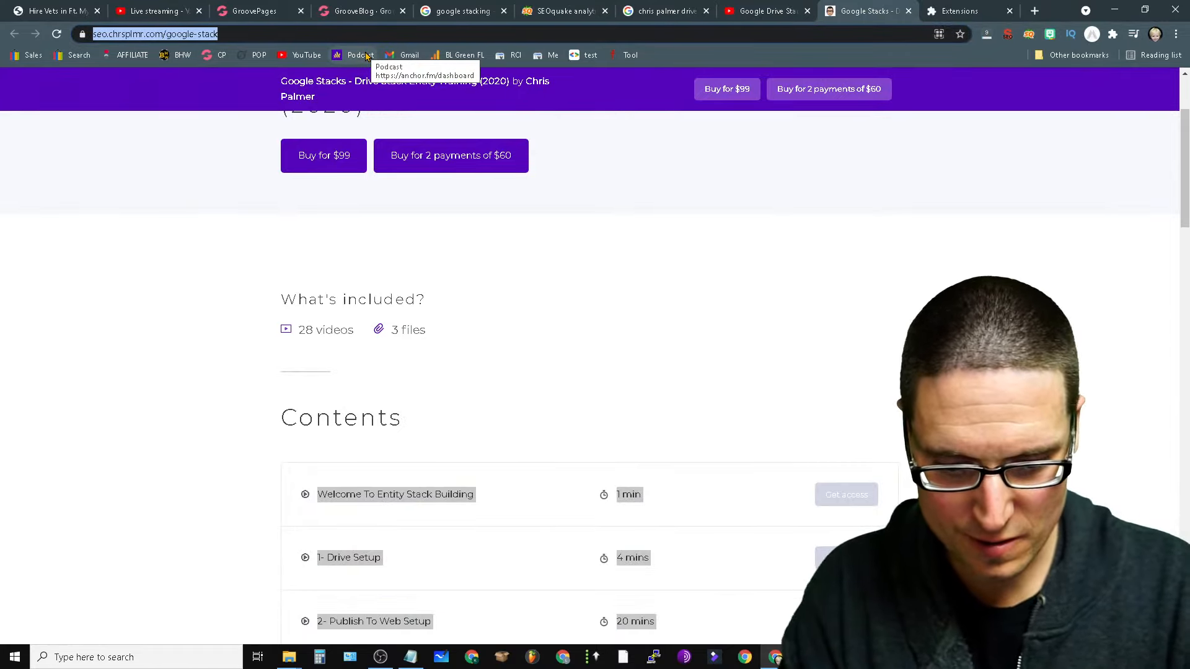
- Load flikover.com/user/oth/dashboard.php and sign in with the security code
text(flikover.com/user/oth/dashboard.php)
key(Return)
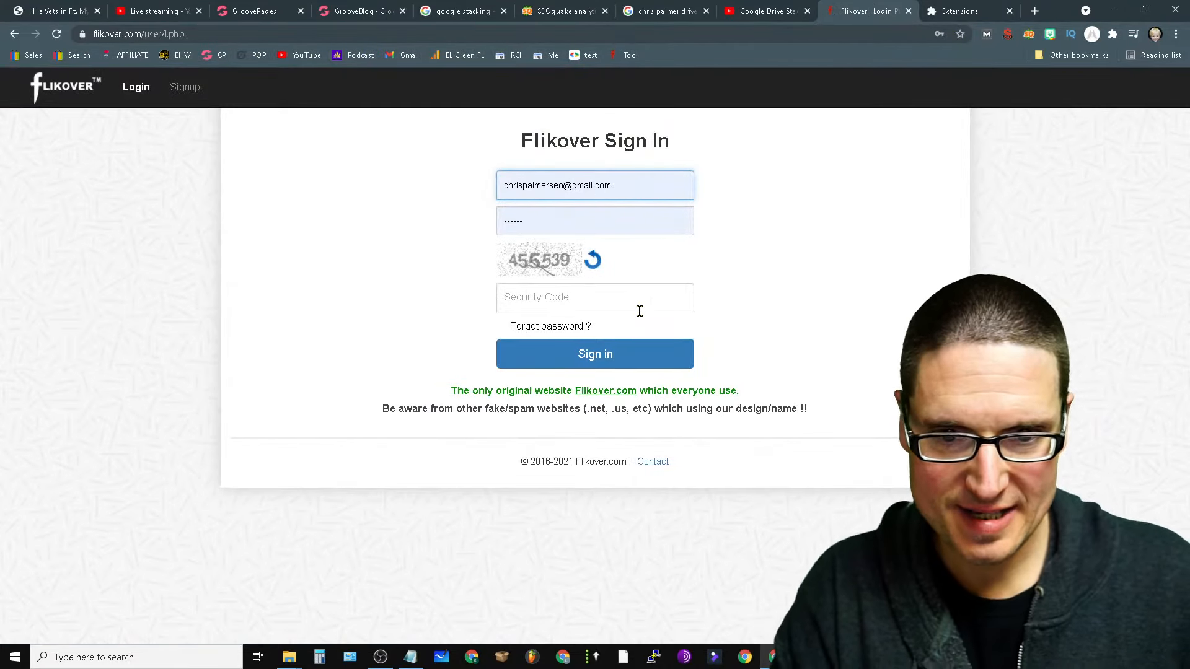
click(613, 288)
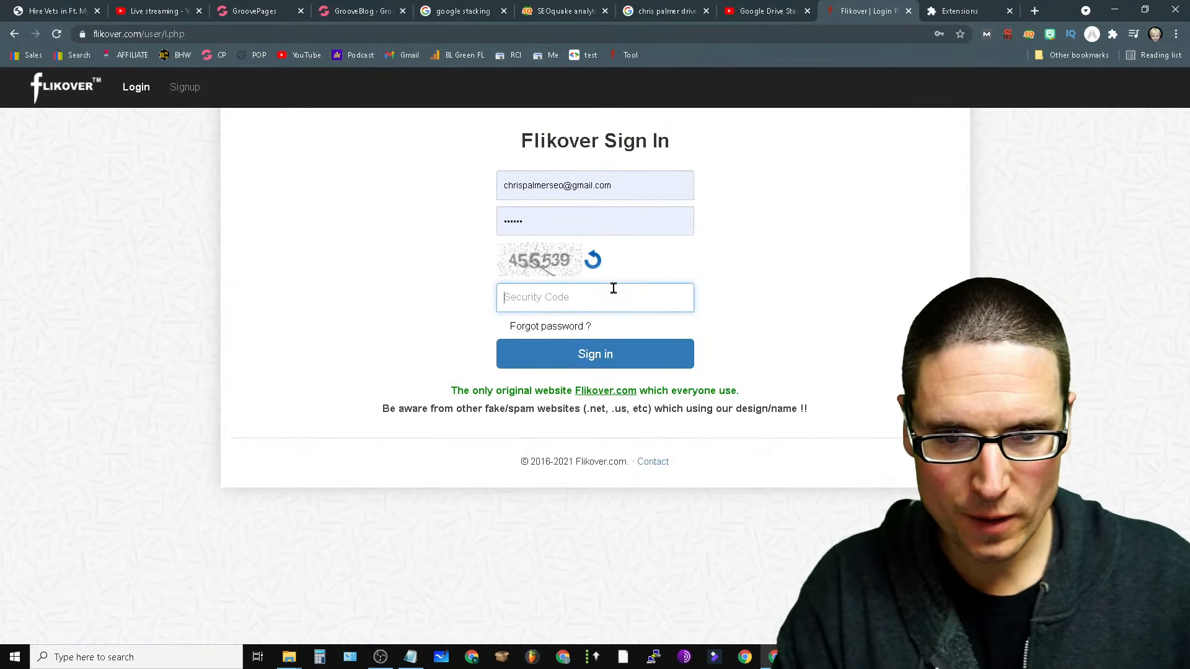
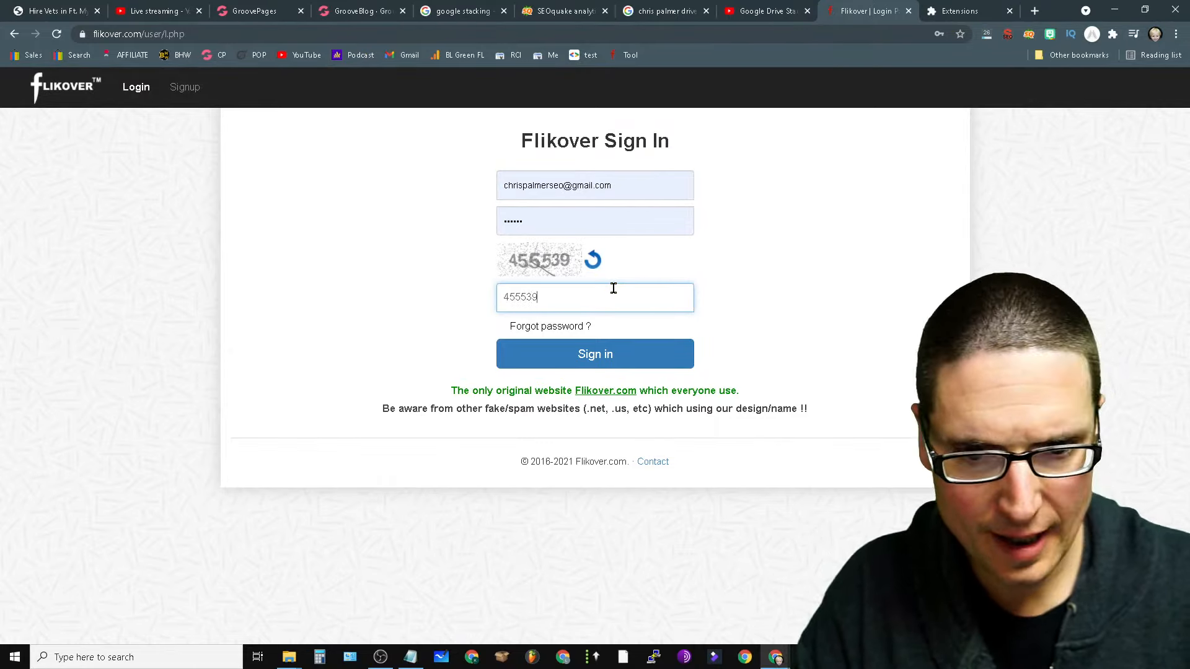
key(Return)
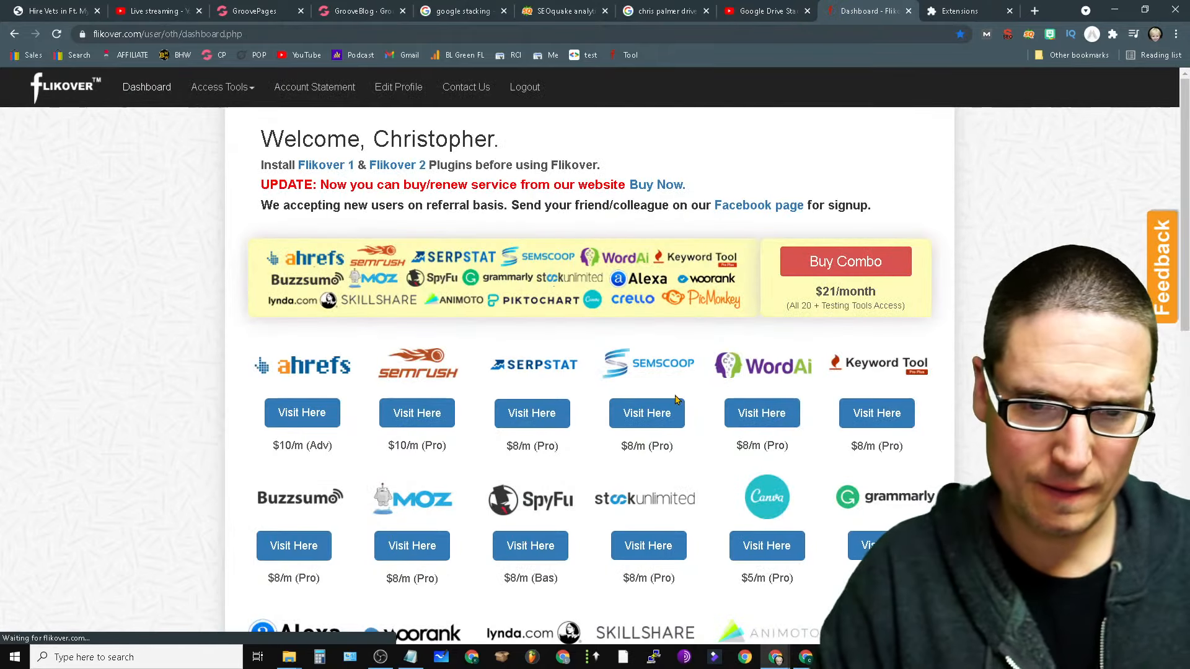
- Launch Grammarly Premium from Flikover's Access Tools list
click(223, 87)
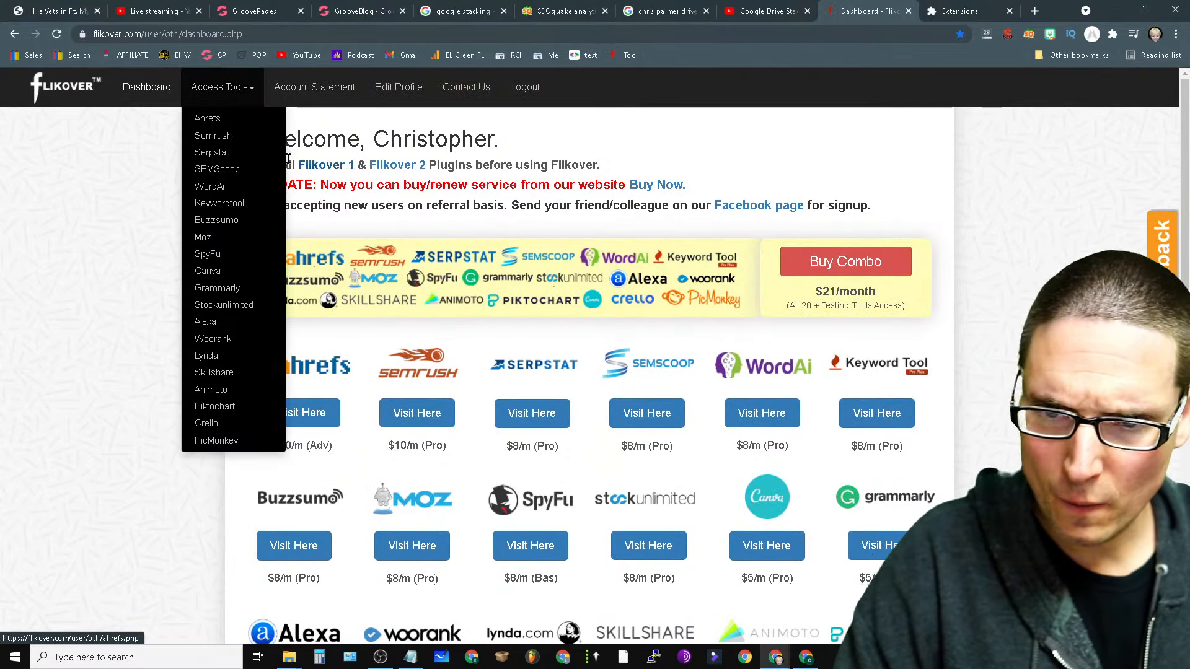
click(225, 288)
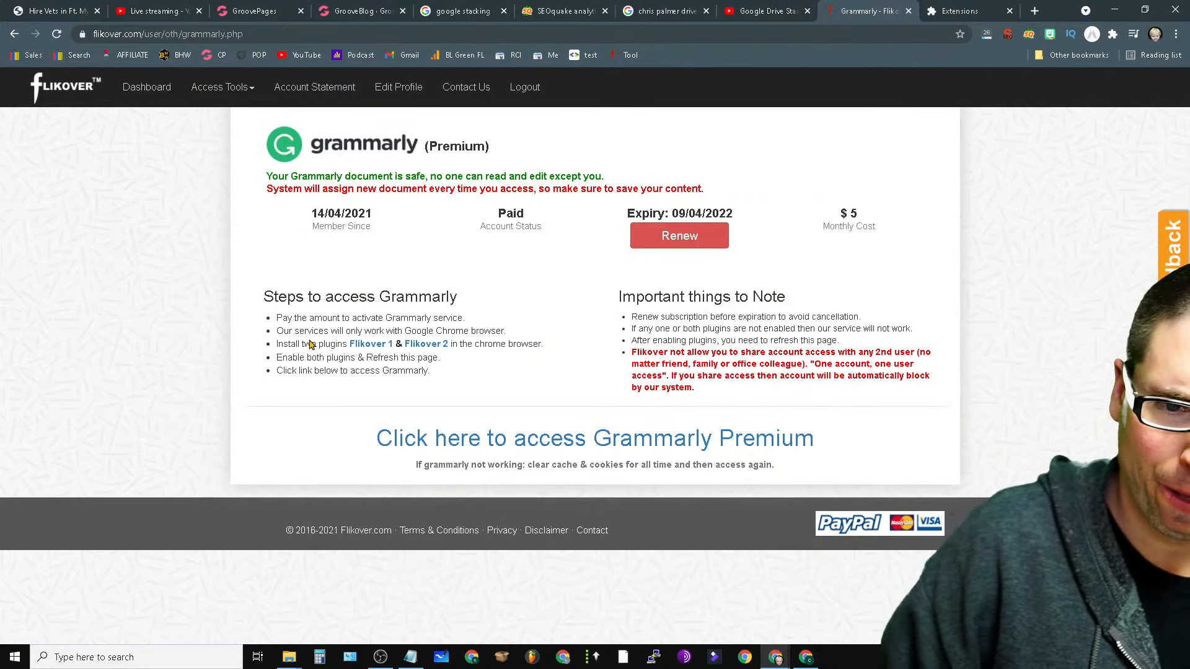
click(657, 438)
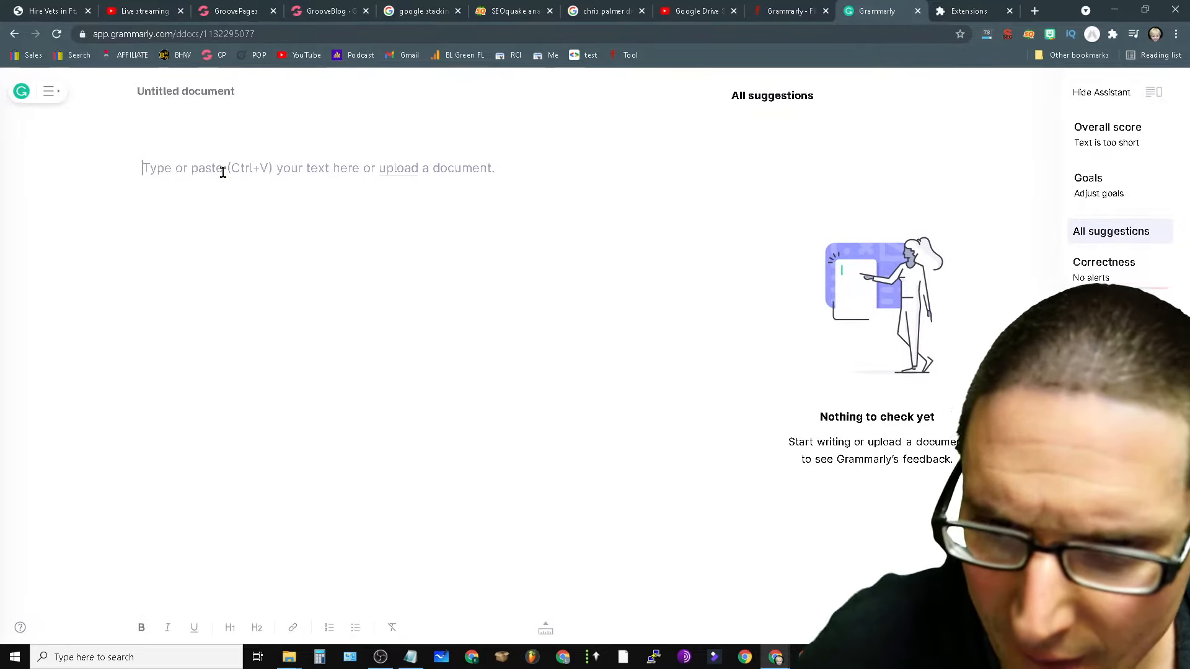
- Paste the copied Google Drive Stacking article into the blank document and filter to Delivery suggestions
right_click(184, 169)
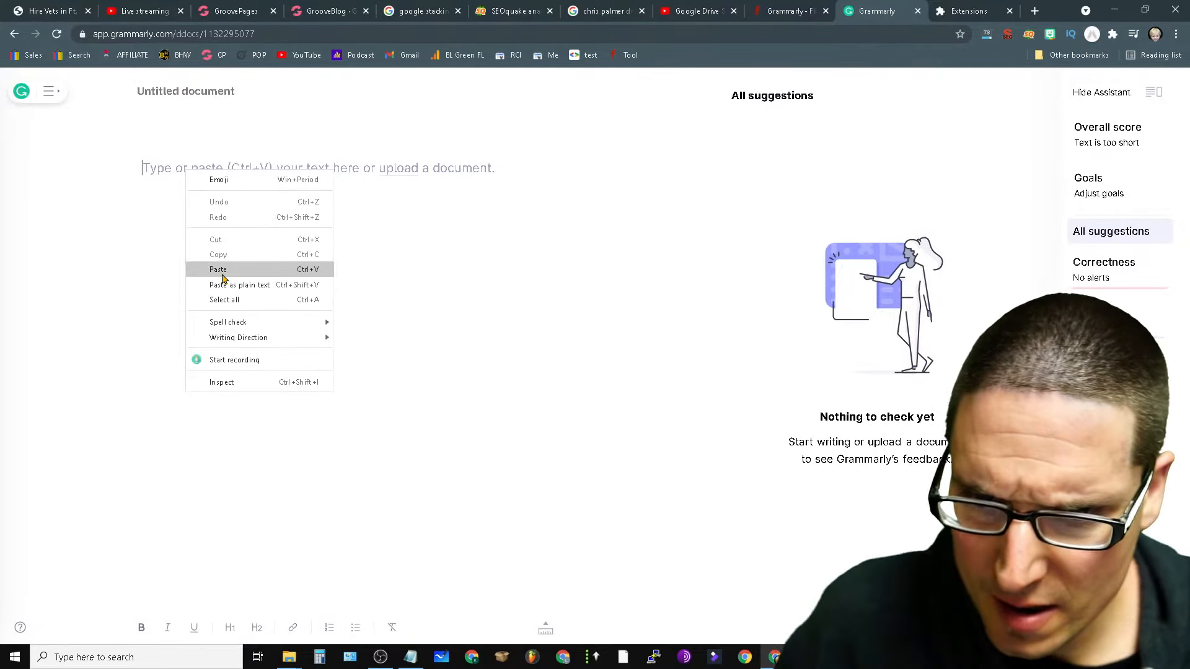
click(211, 272)
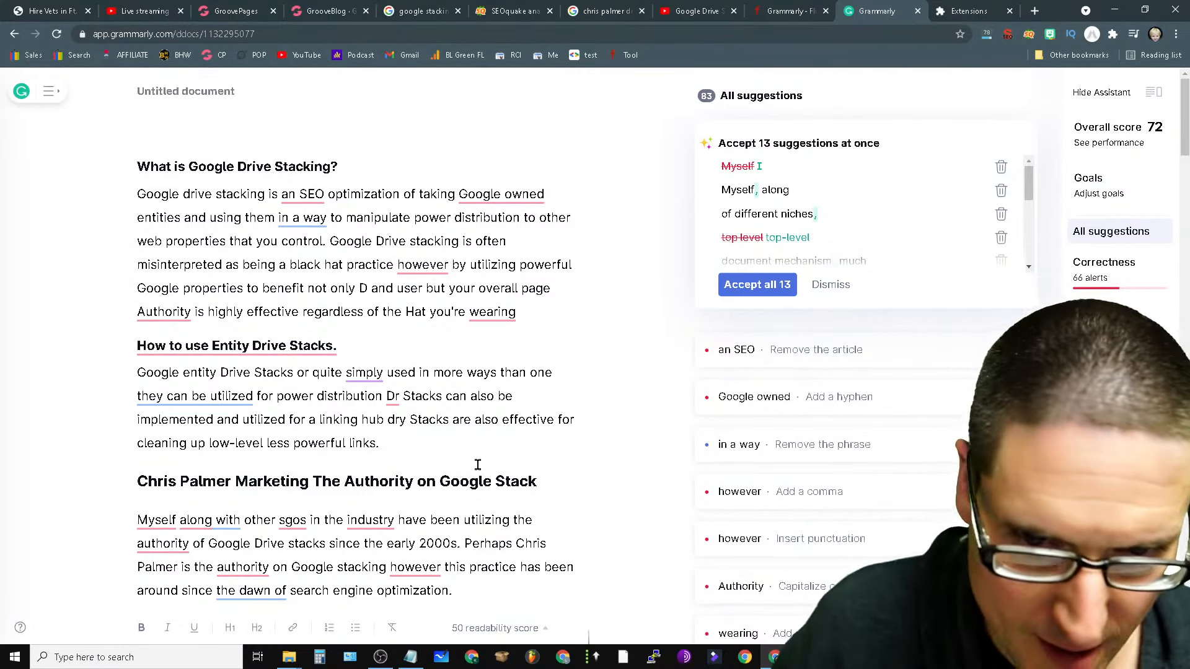
scroll(477, 465, down, 12)
scroll(589, 517, up, 12)
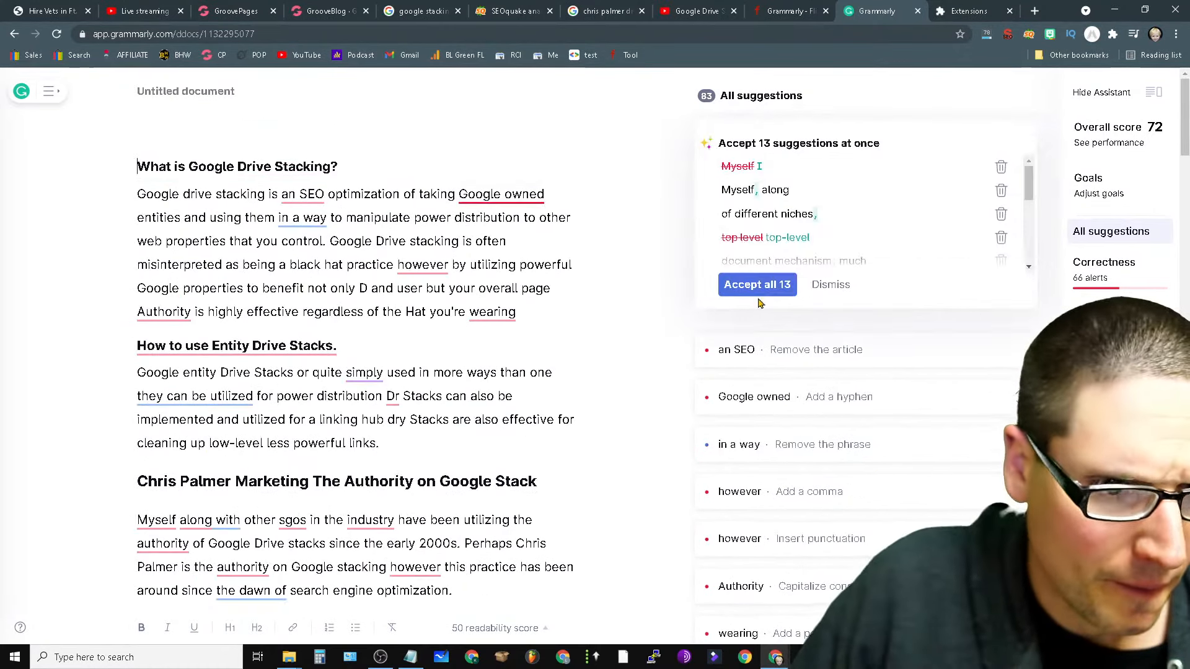
click(1103, 406)
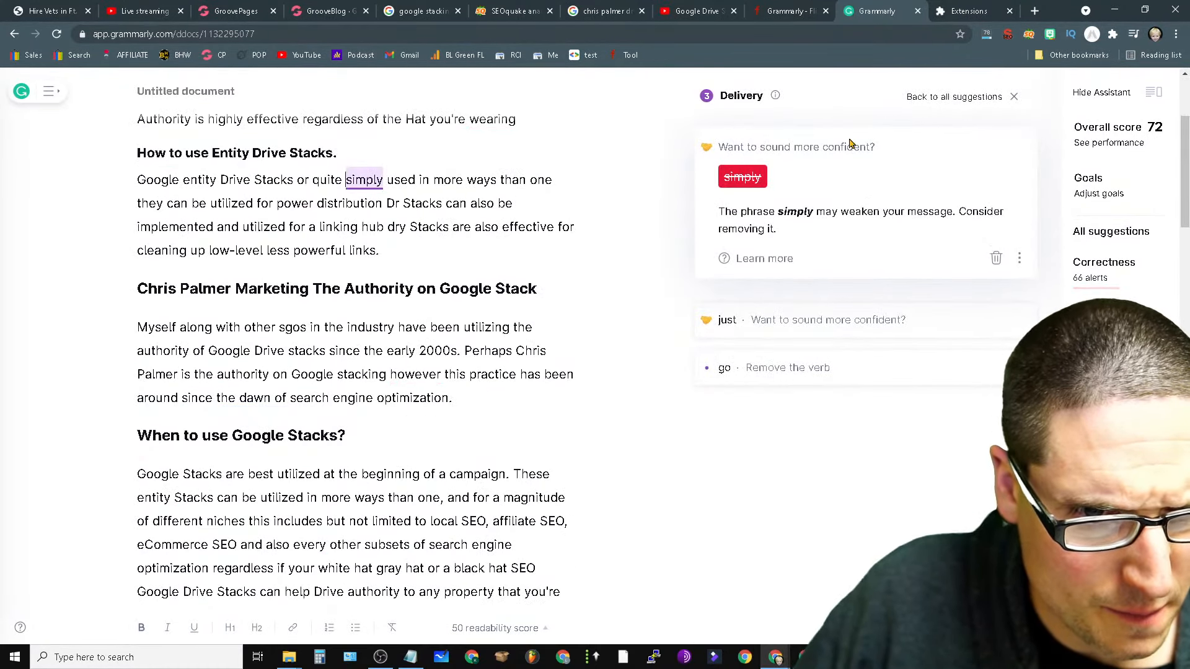
scroll(371, 434, up, 3)
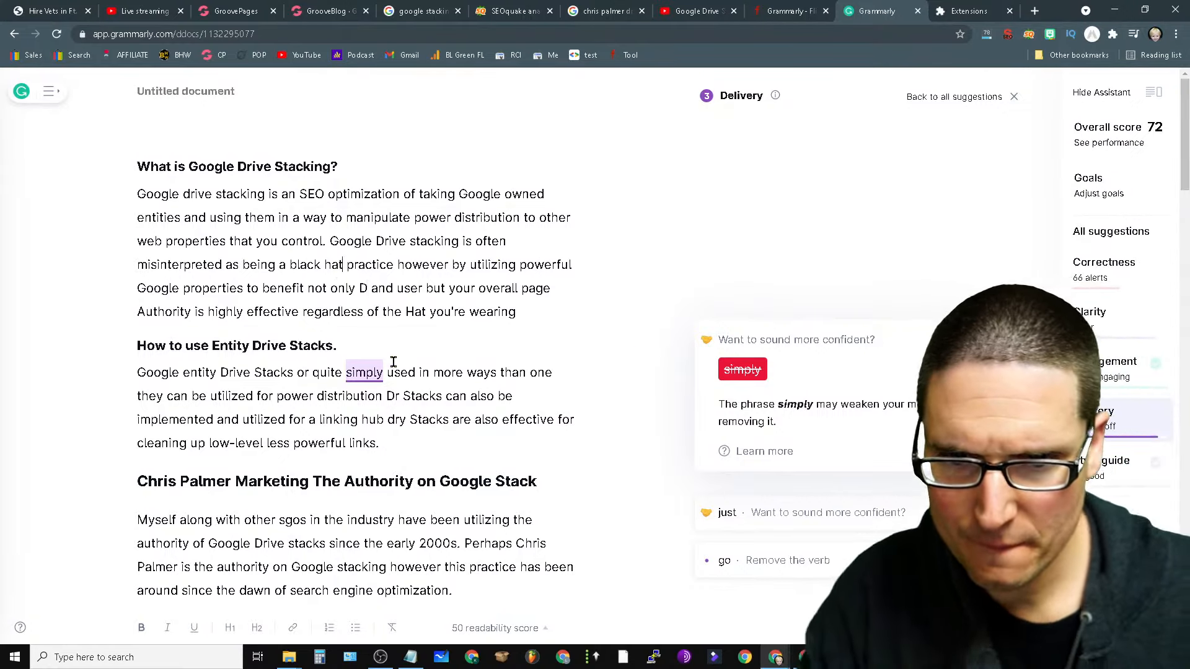
- End the first sentence with 'black hat SEO.' and capitalize 'However'
text(SEO )
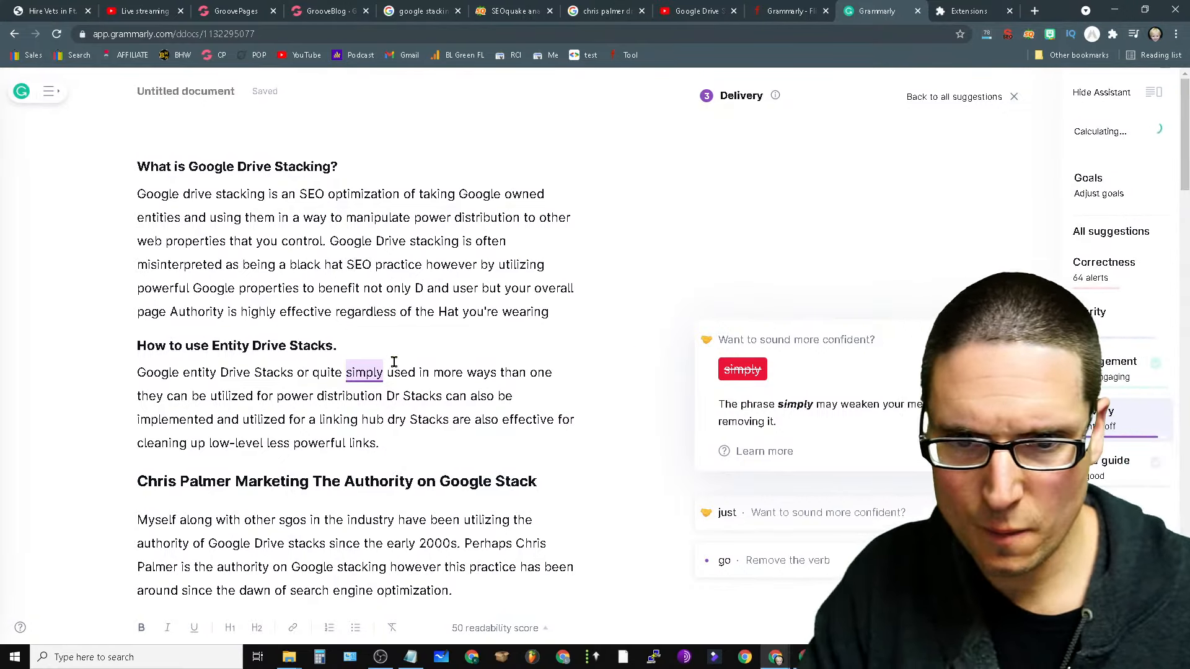
text(.)
click(433, 269)
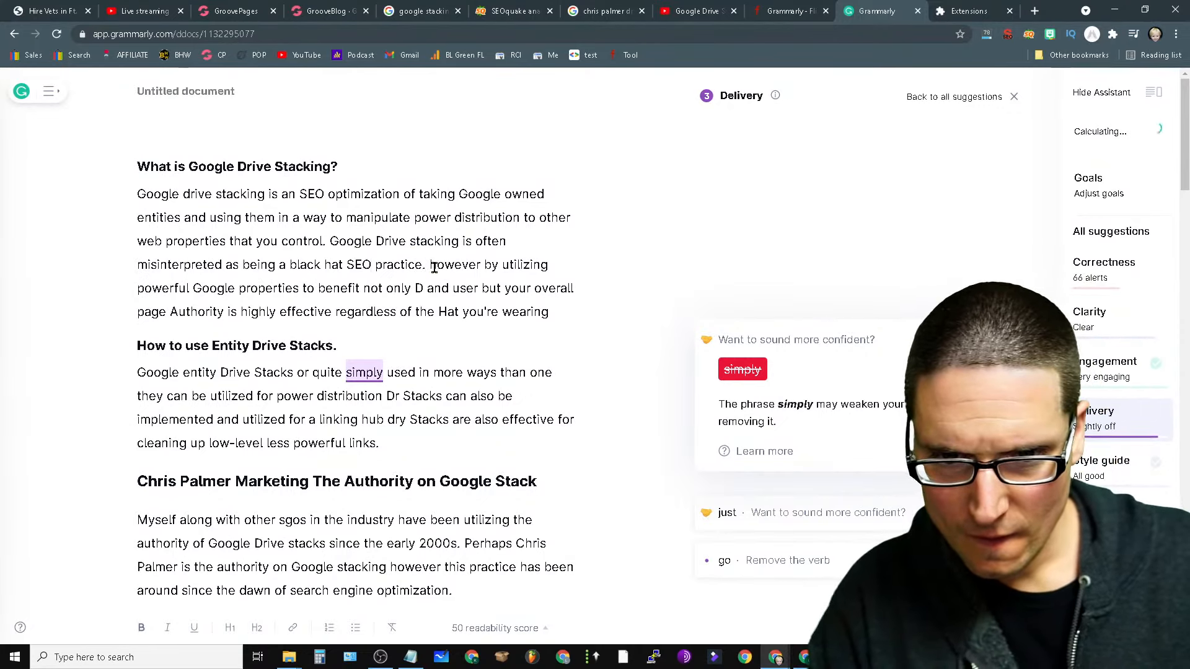
key(BackSpace)
text(H)
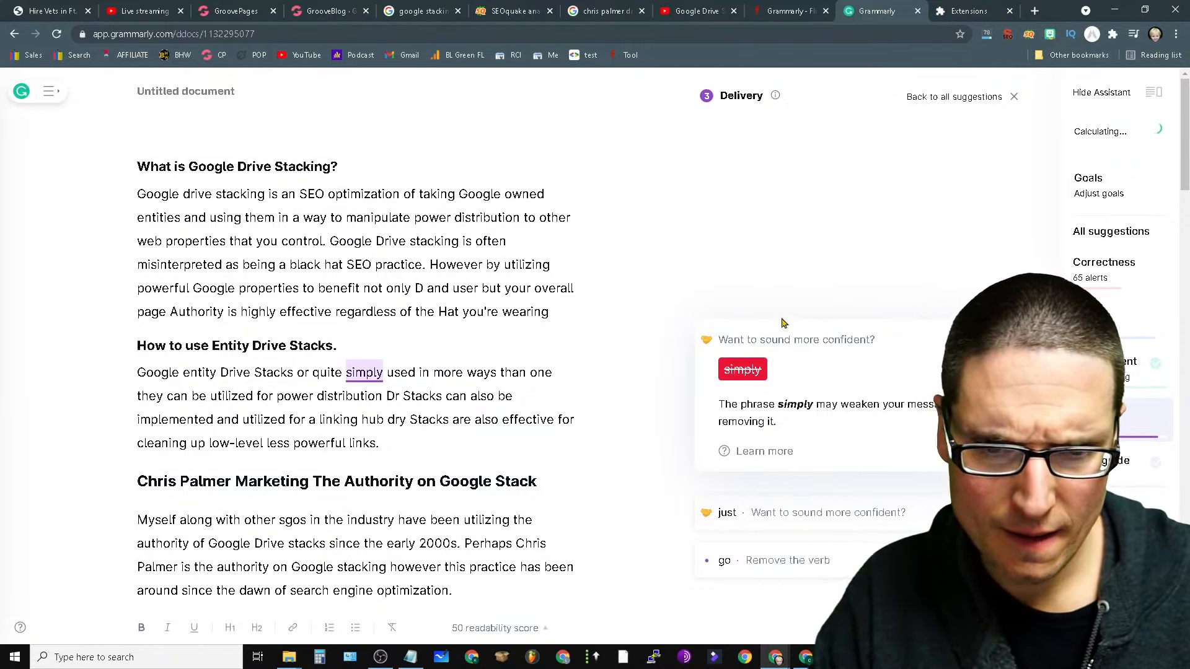
key(End)
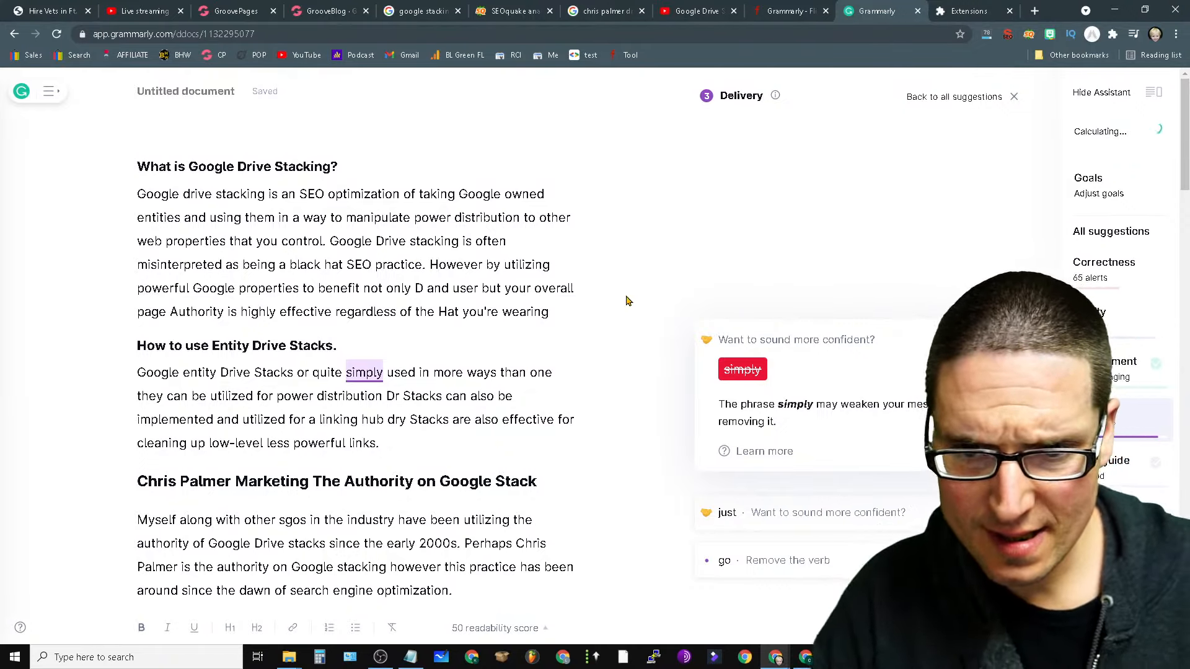
text(the)
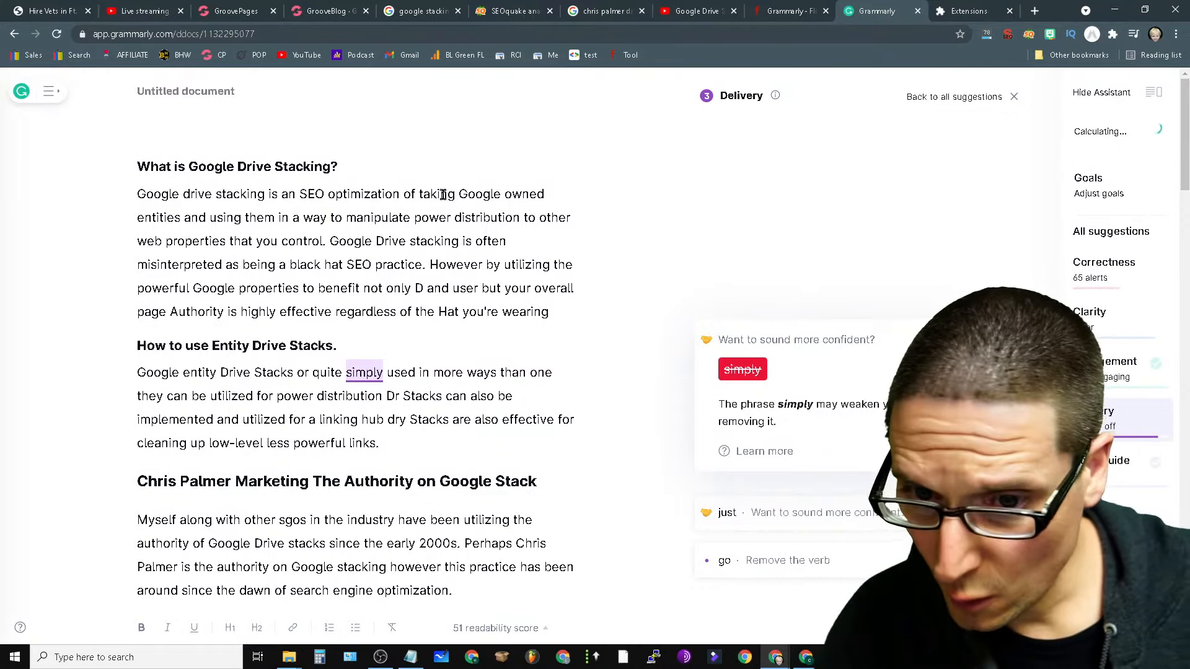
- Insert 'that Google allows us as SEO's' and 'from', capitalize 'Not', and fix the stray period
click(298, 290)
text(that Go)
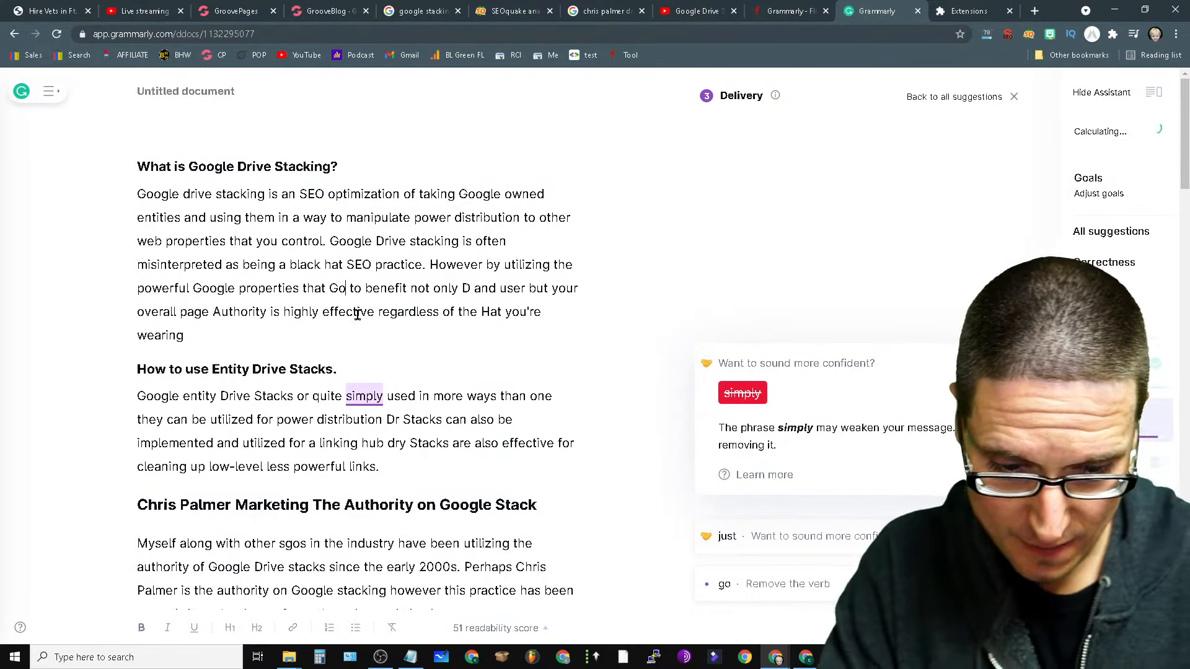
text(ogle)
text( allows)
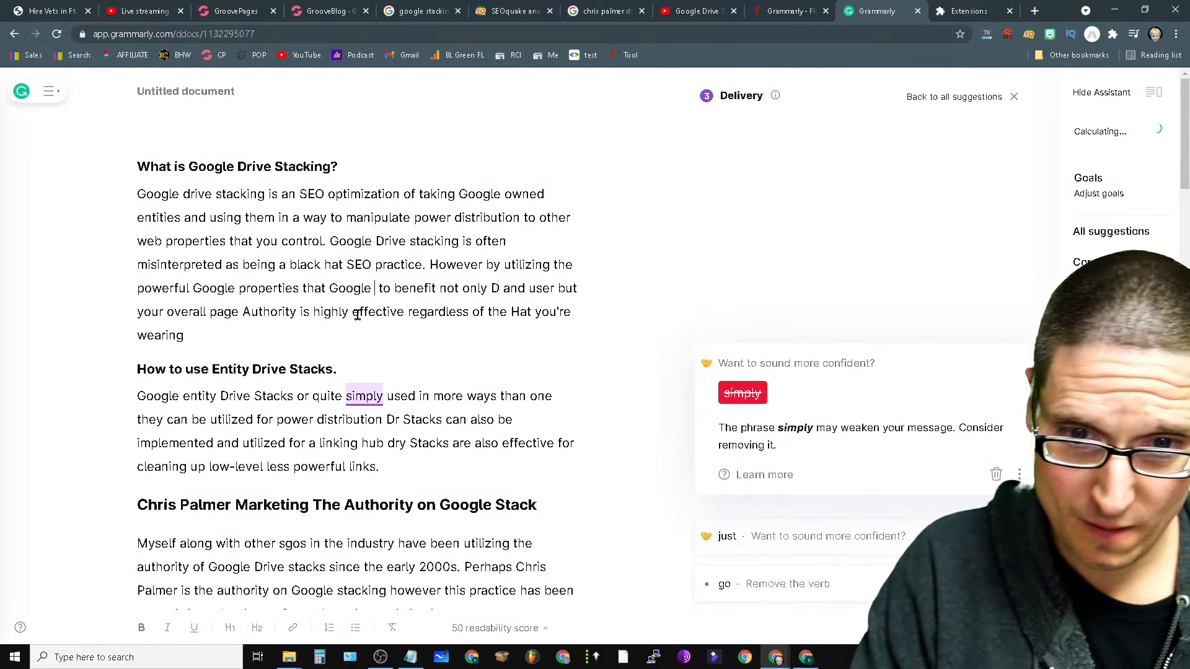
text( us as)
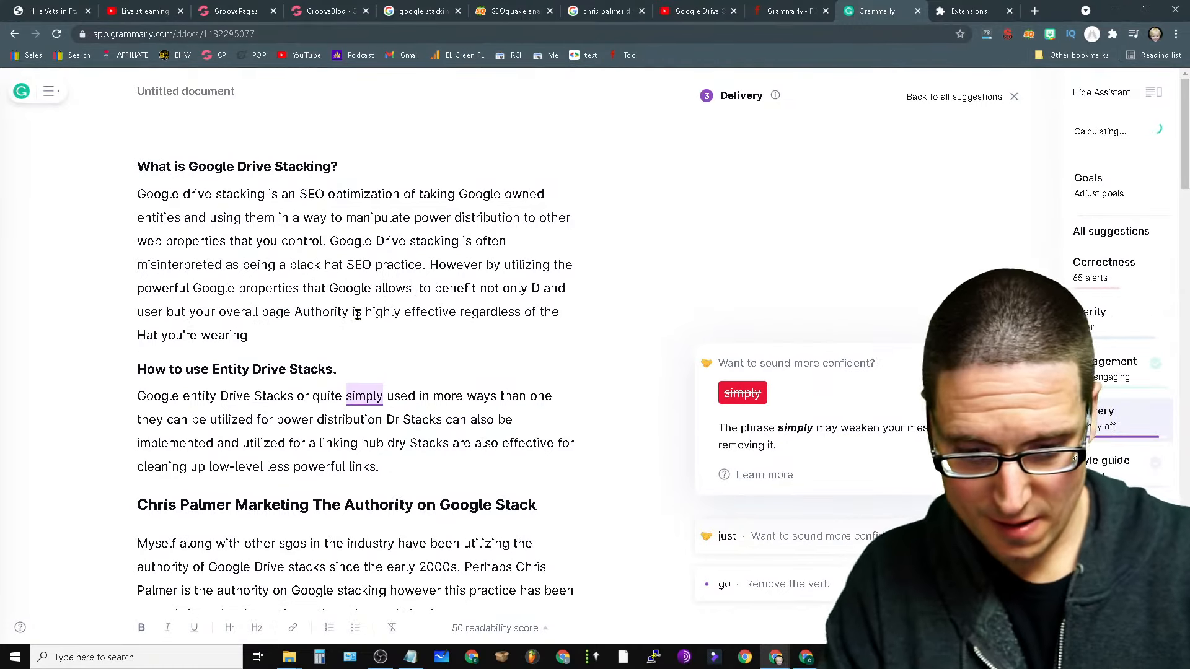
text( SEO's)
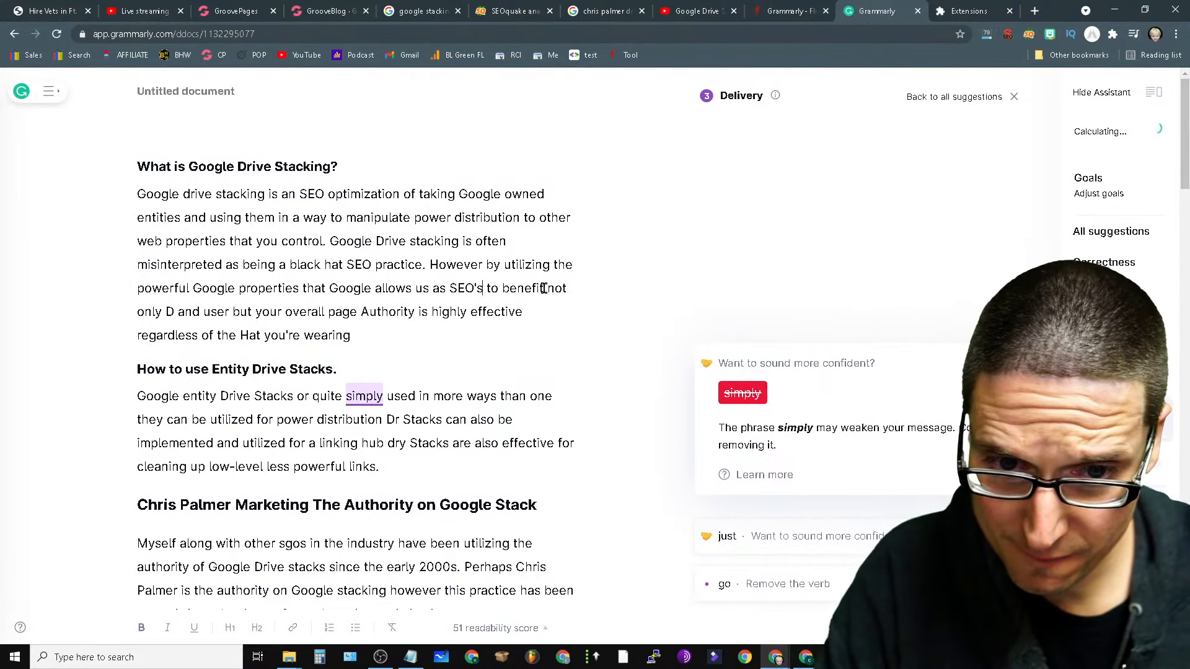
text(from)
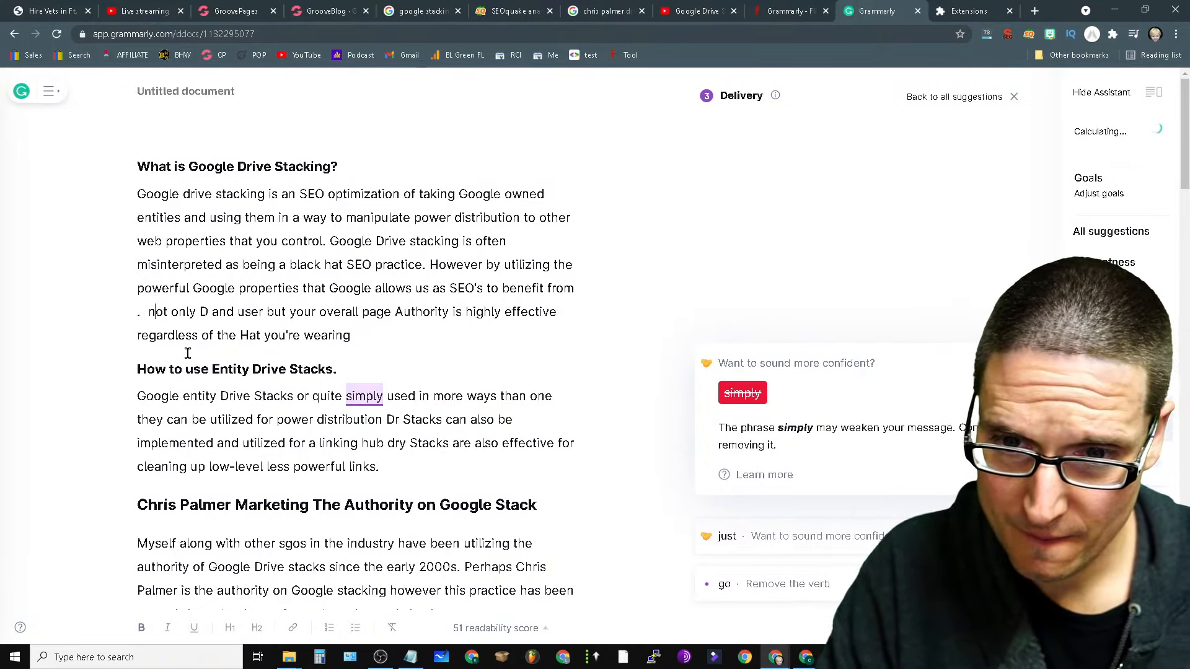
key(Delete)
text(N)
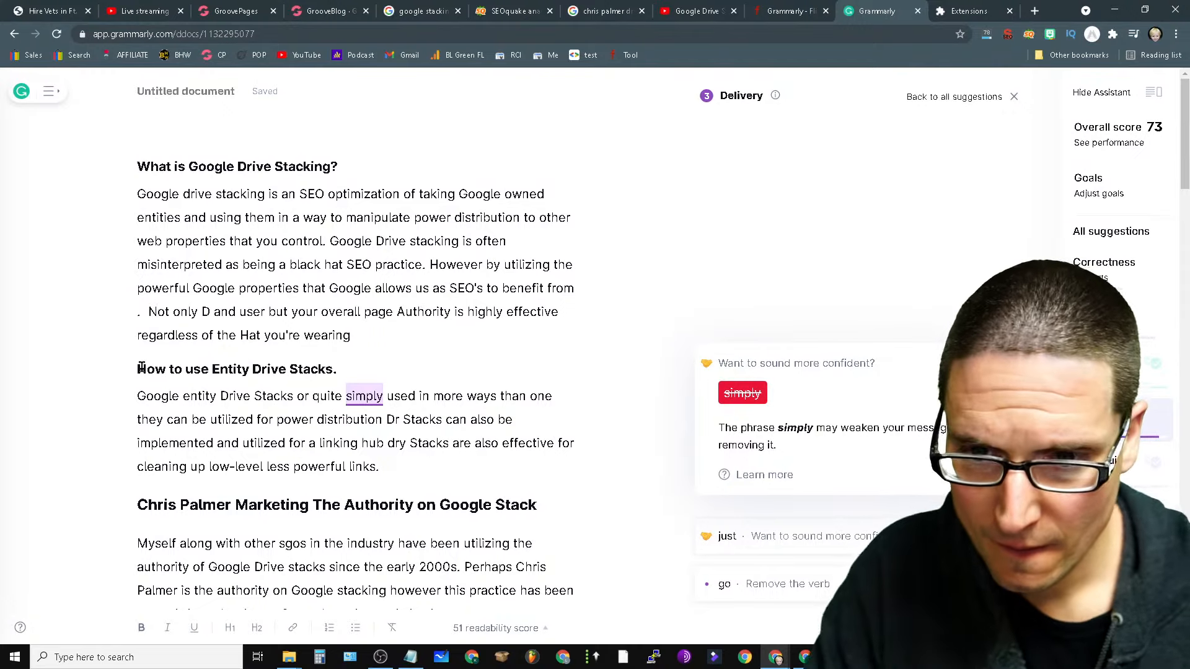
click(139, 311)
key(BackSpace)
key(BackSpace)
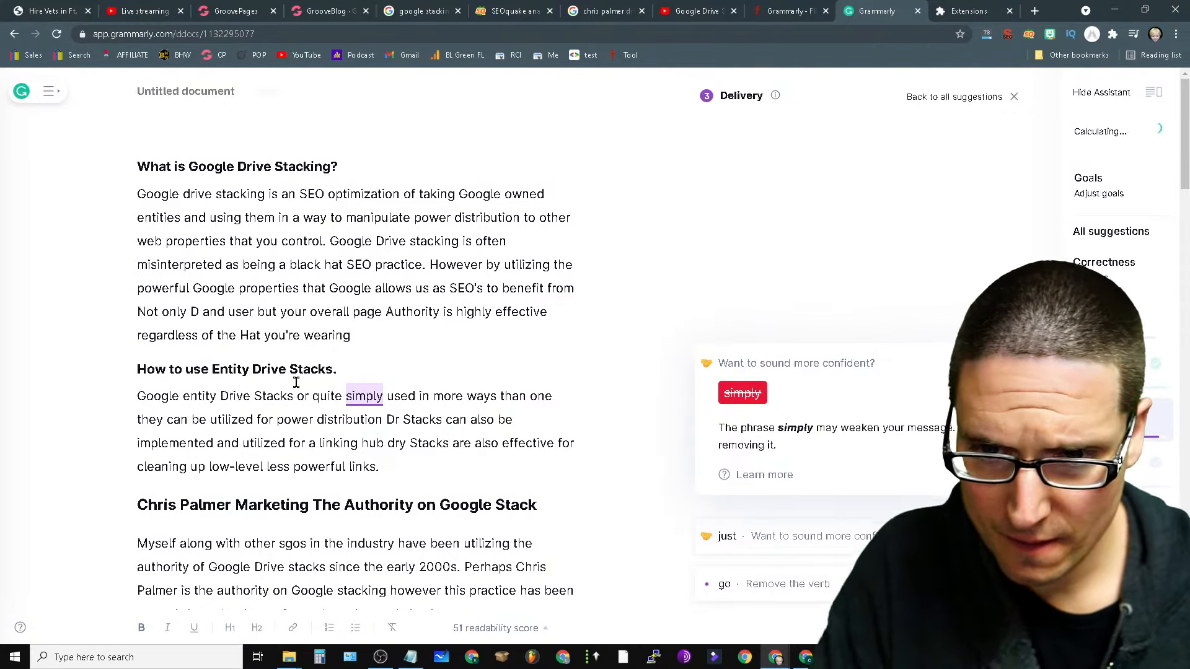
text(.)
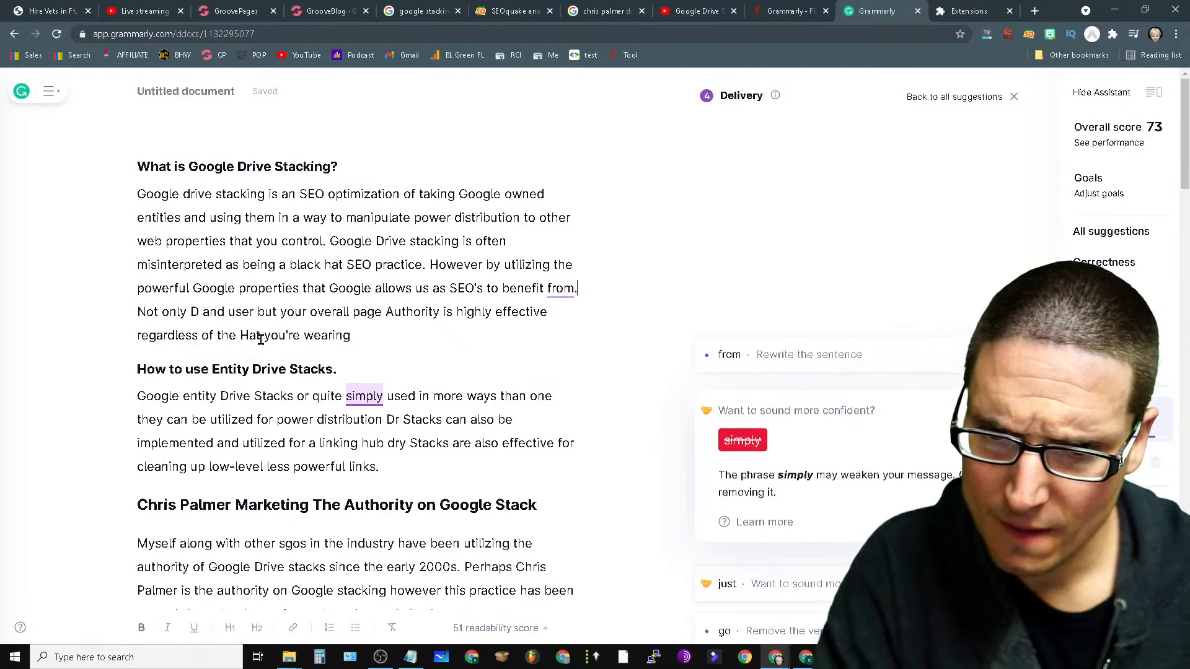
- Rewrite the sentence so the end user will benefit from high ranking content using authoritative Google entities
double_click(196, 313)
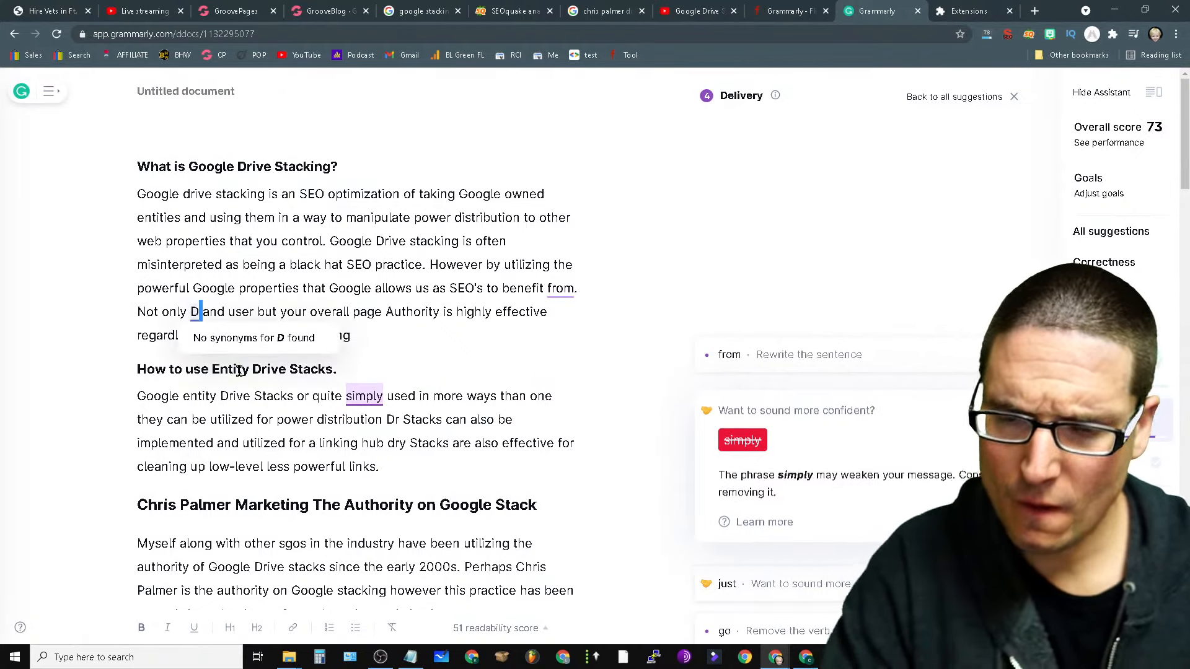
text(D=)
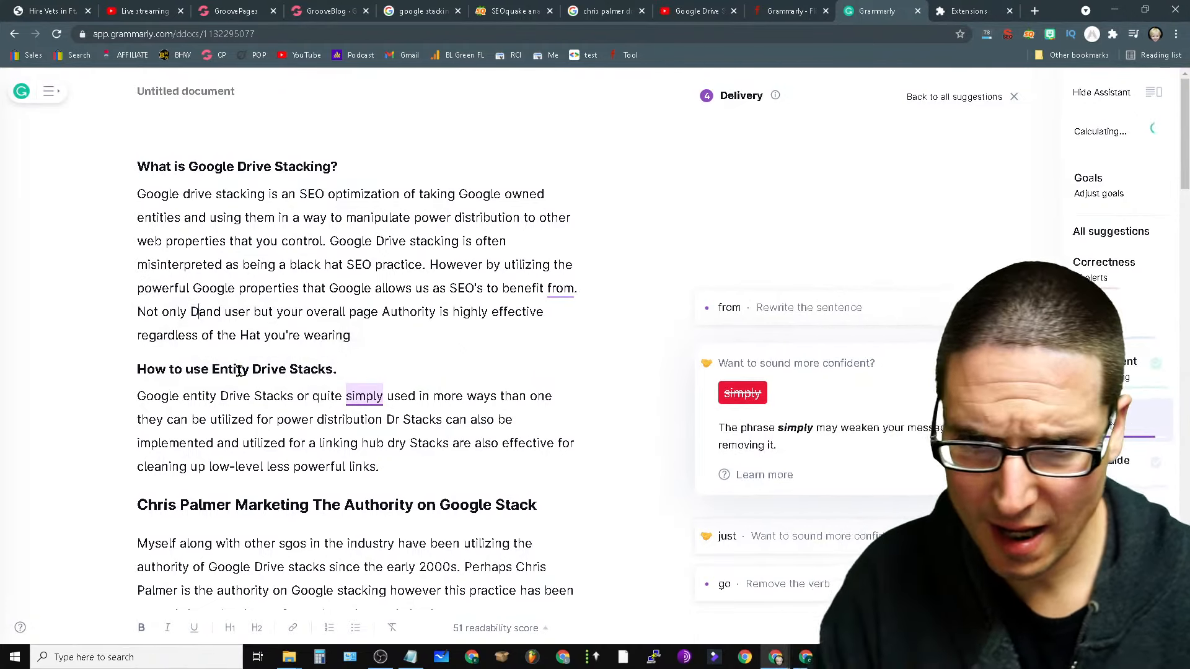
key(BackSpace)
key(BackSpace)
key(BackSpace)
text(will the en)
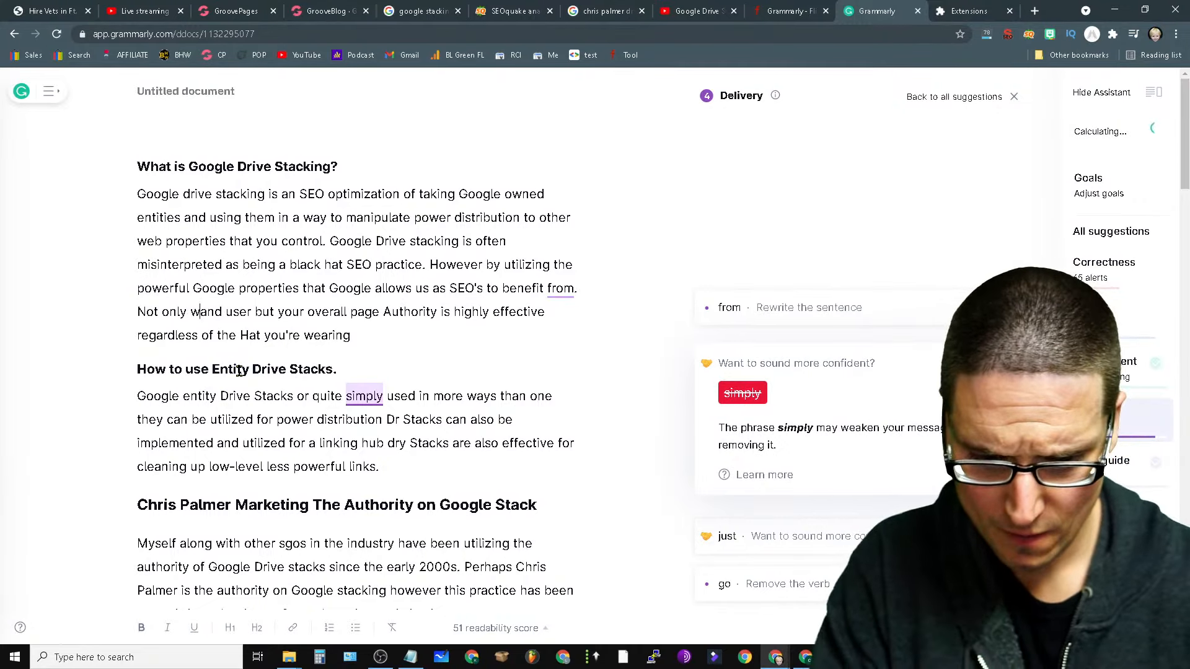
text(d)
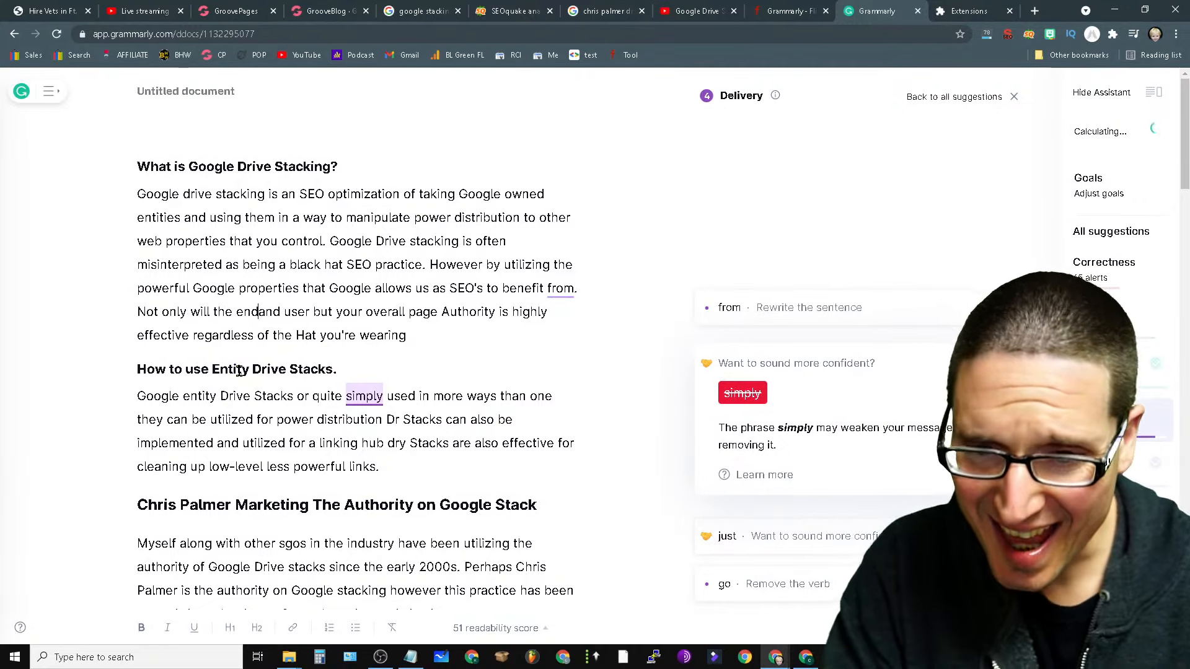
double_click(277, 313)
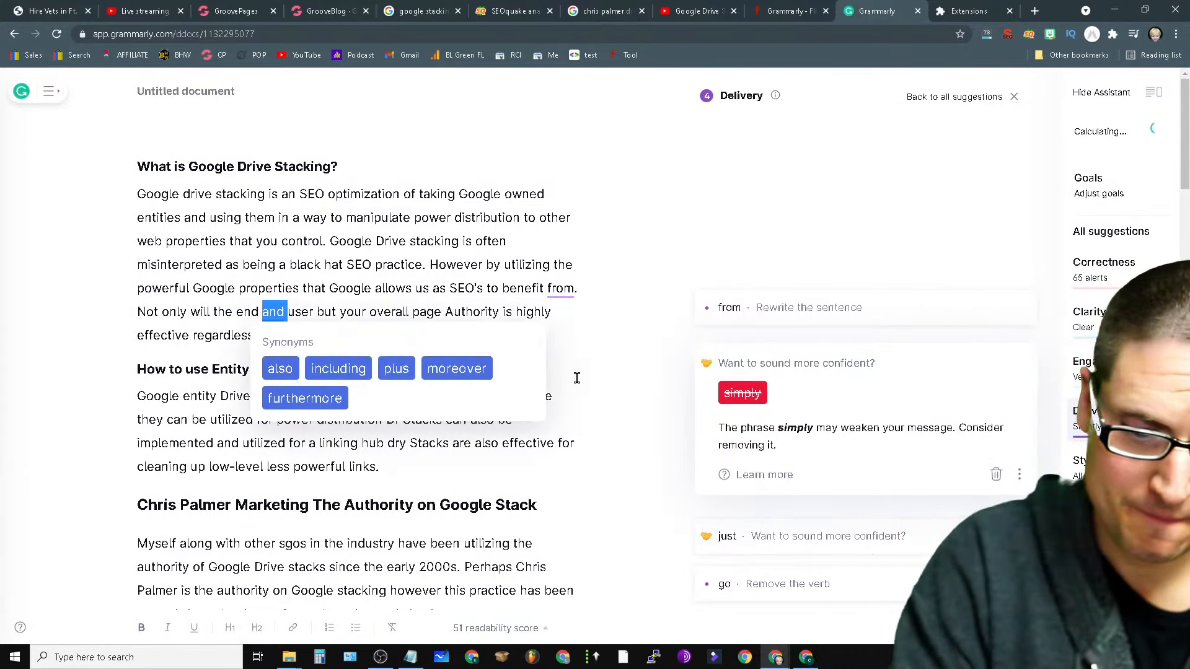
key(BackSpace)
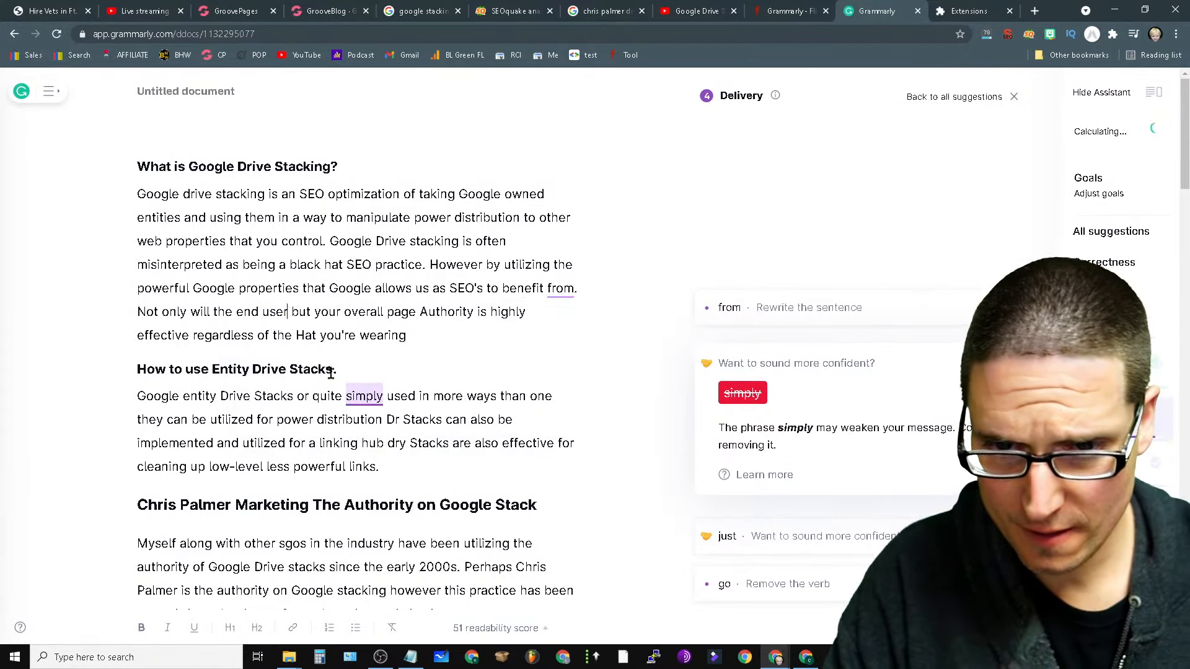
text(benifit)
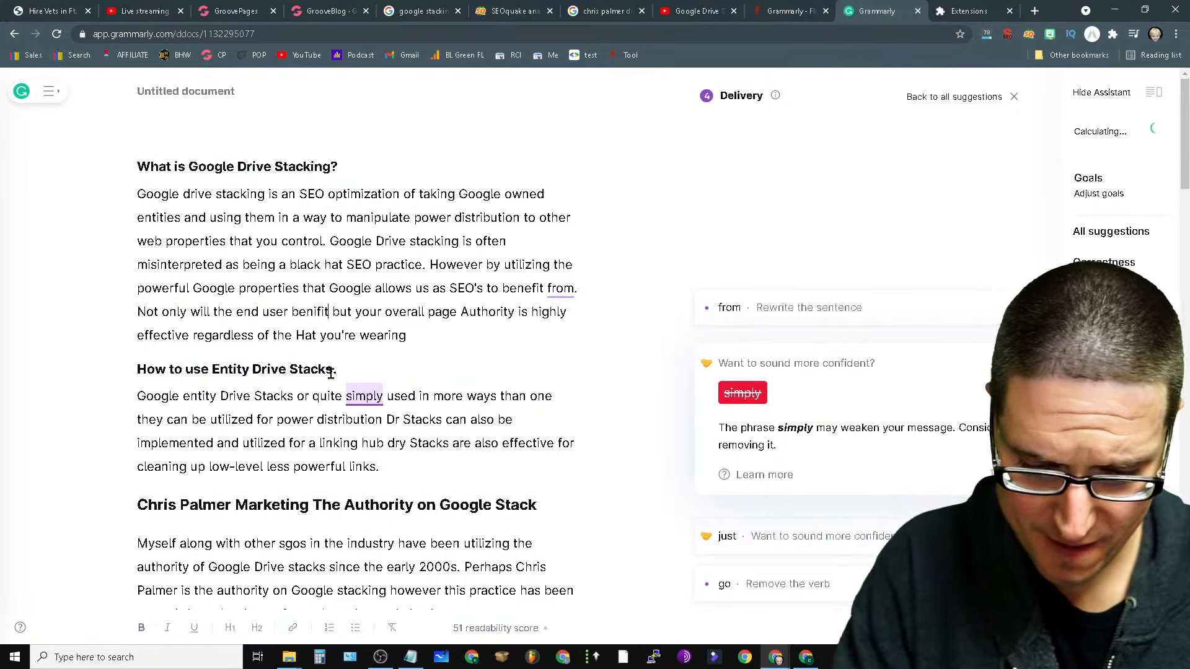
text(fr)
text(om high ranking pi)
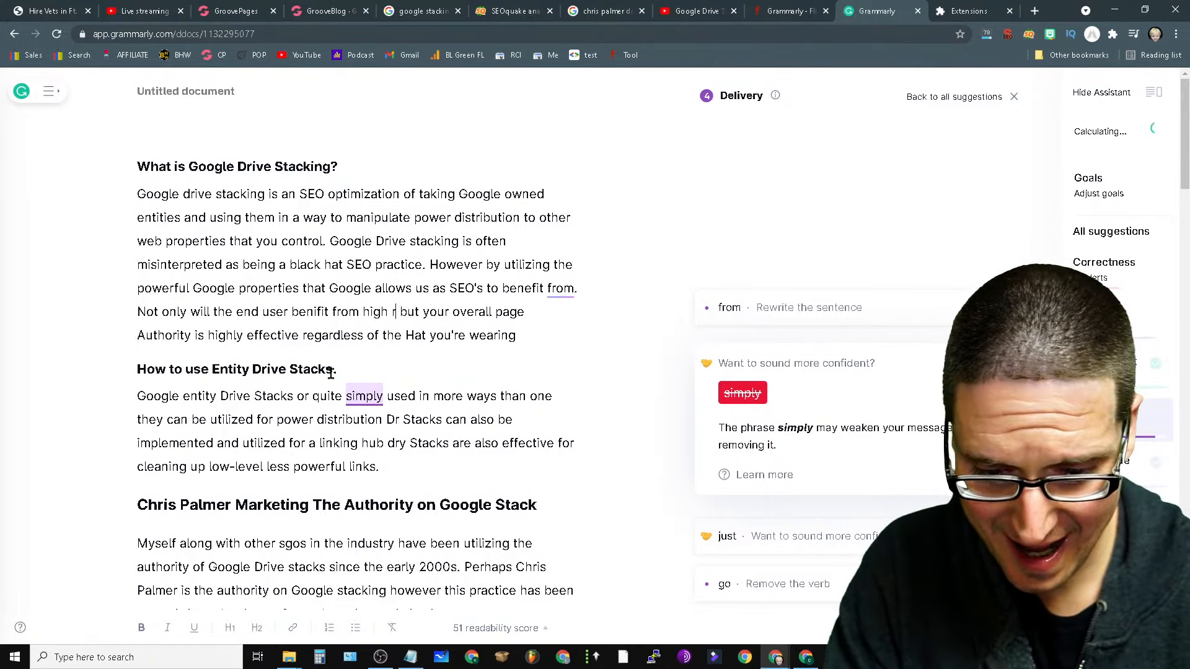
text(eces of conte)
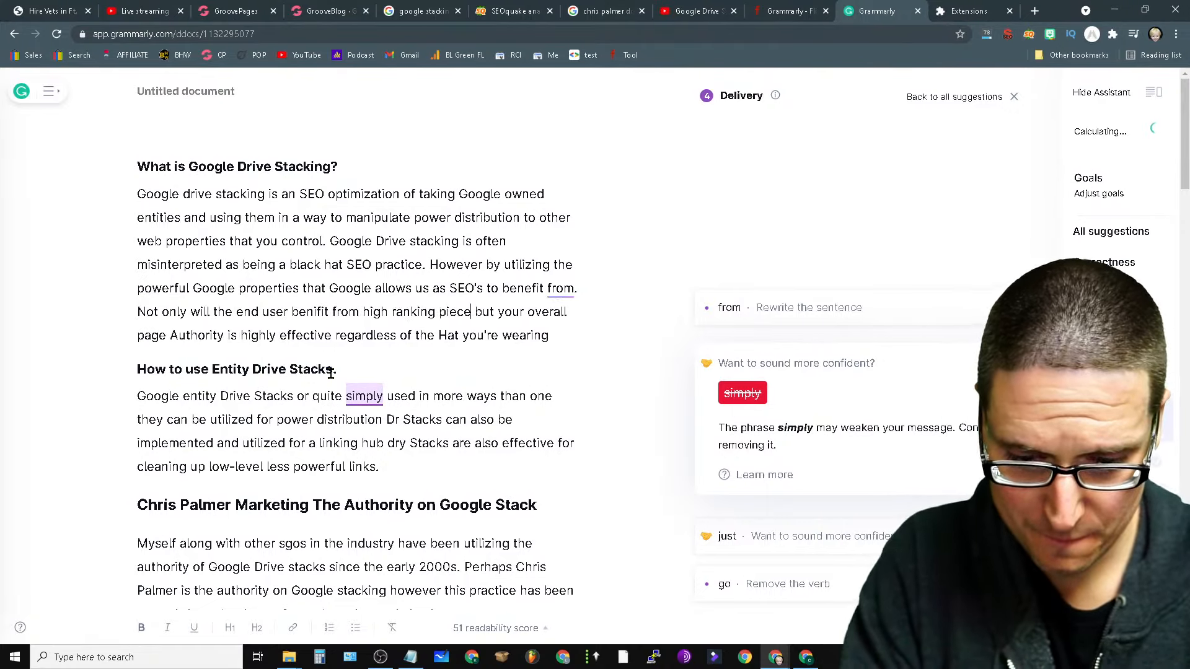
text(nt th)
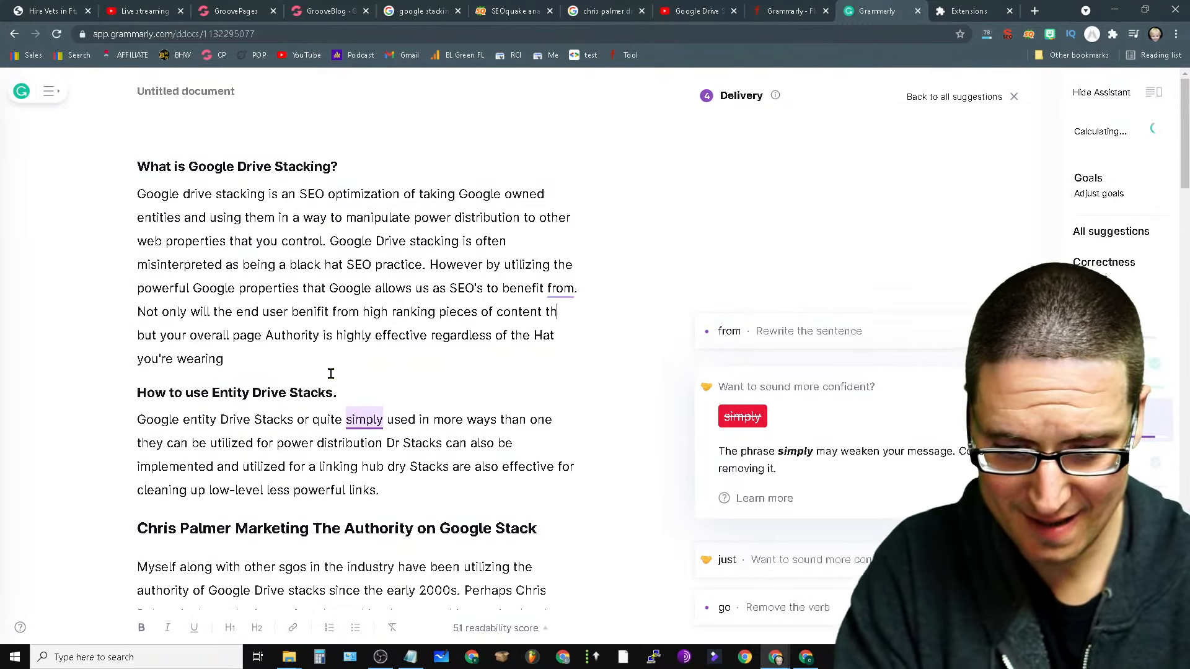
text(at you rank from using)
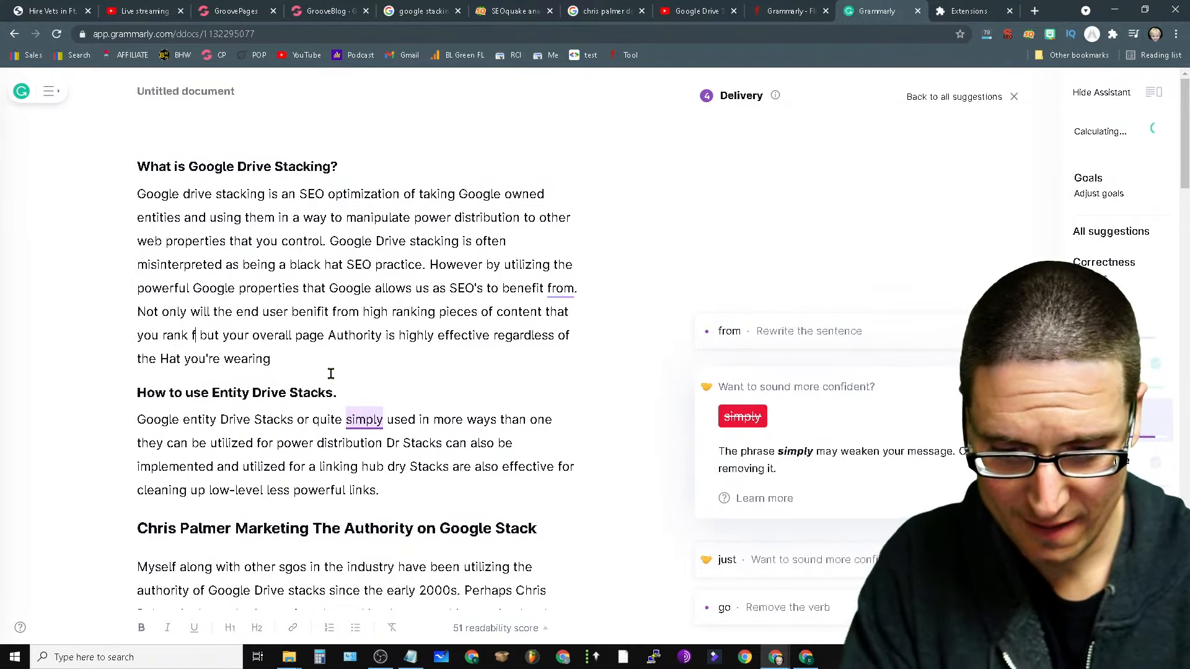
text( authoritat)
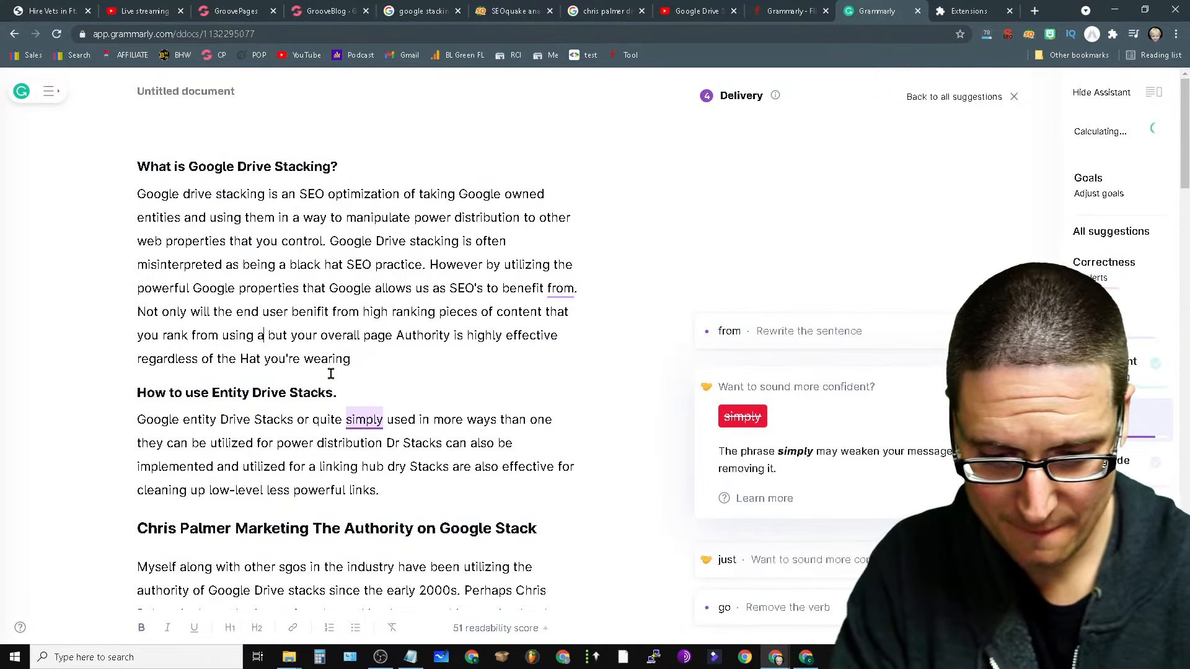
text(ive Google )
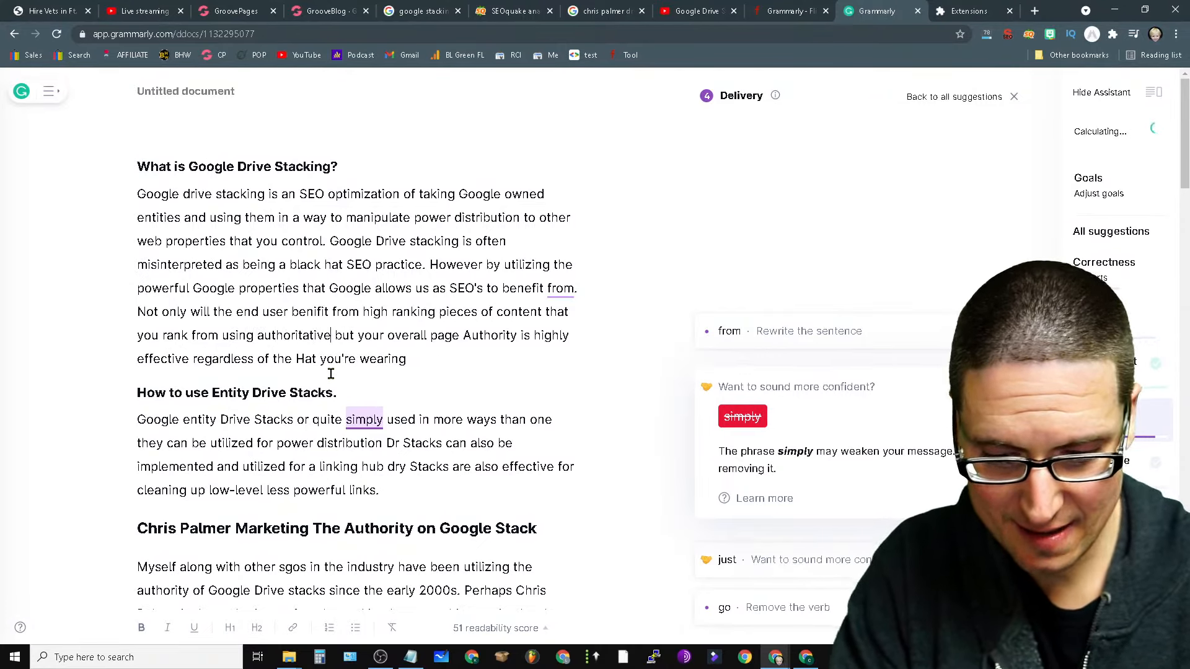
text(entities)
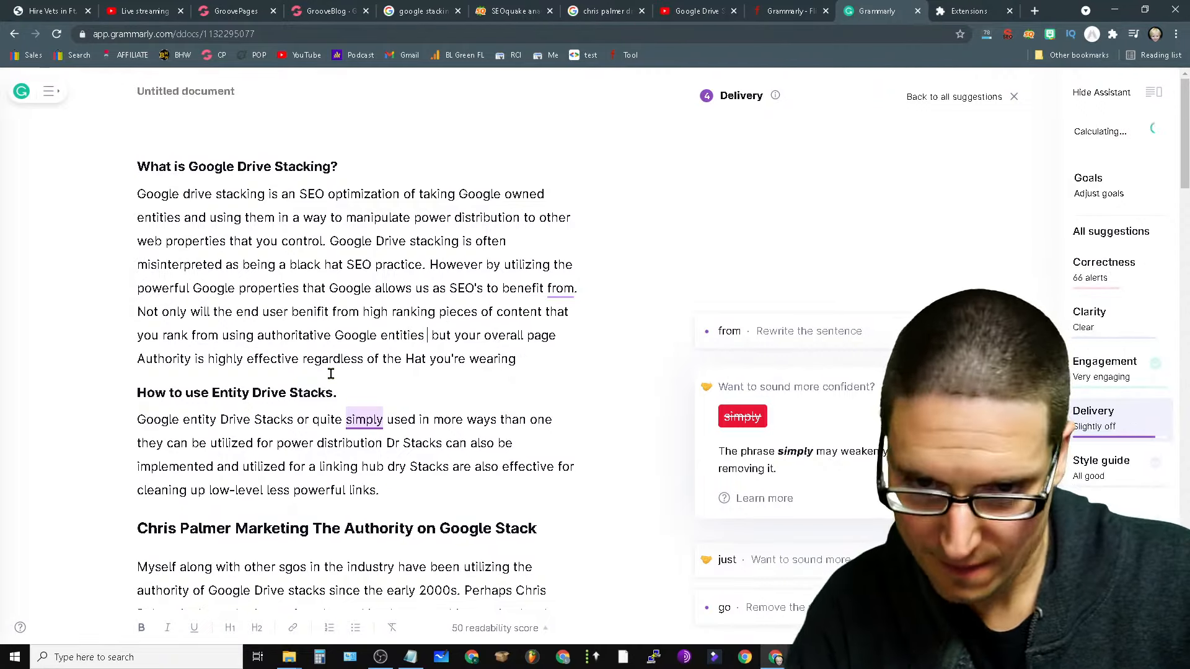
text( .)
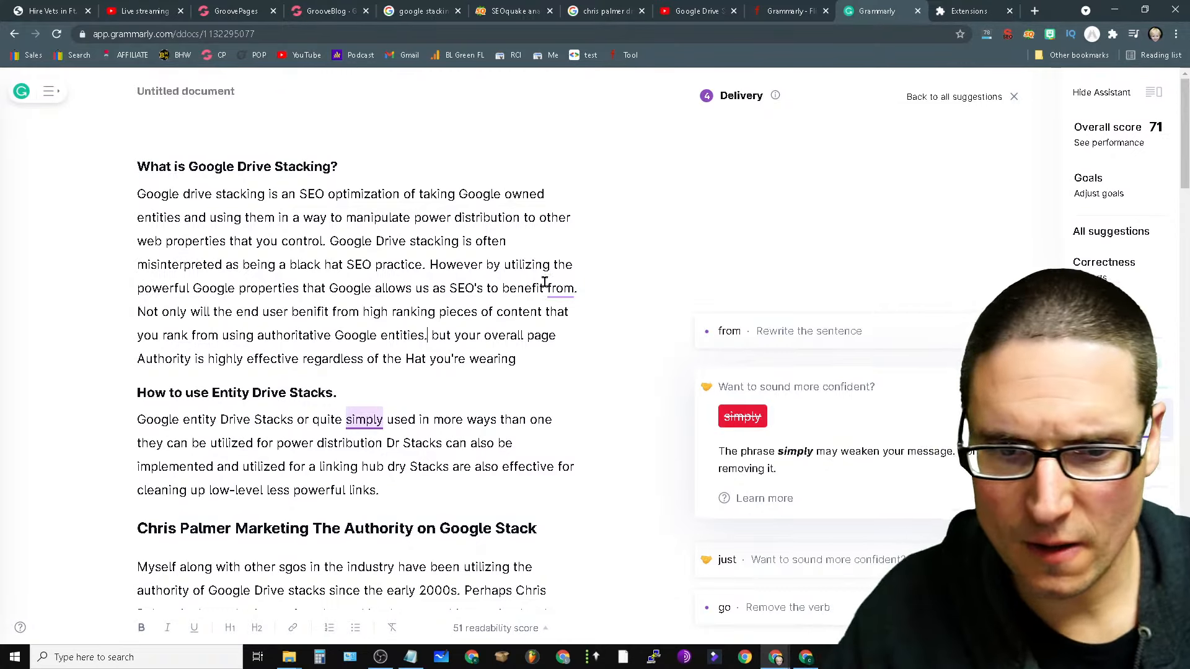
- Add the sentence 'But your business will increase from the influx of traffic to higher ranked'
right_click(570, 289)
key(Escape)
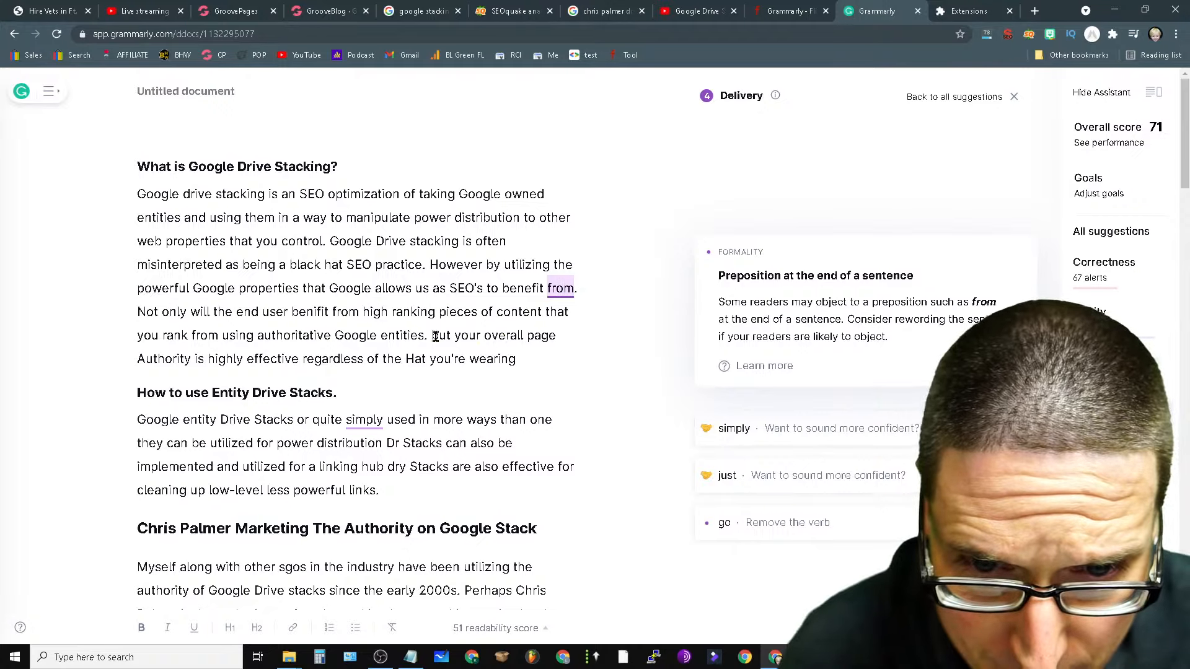
key(BackSpace)
text(But)
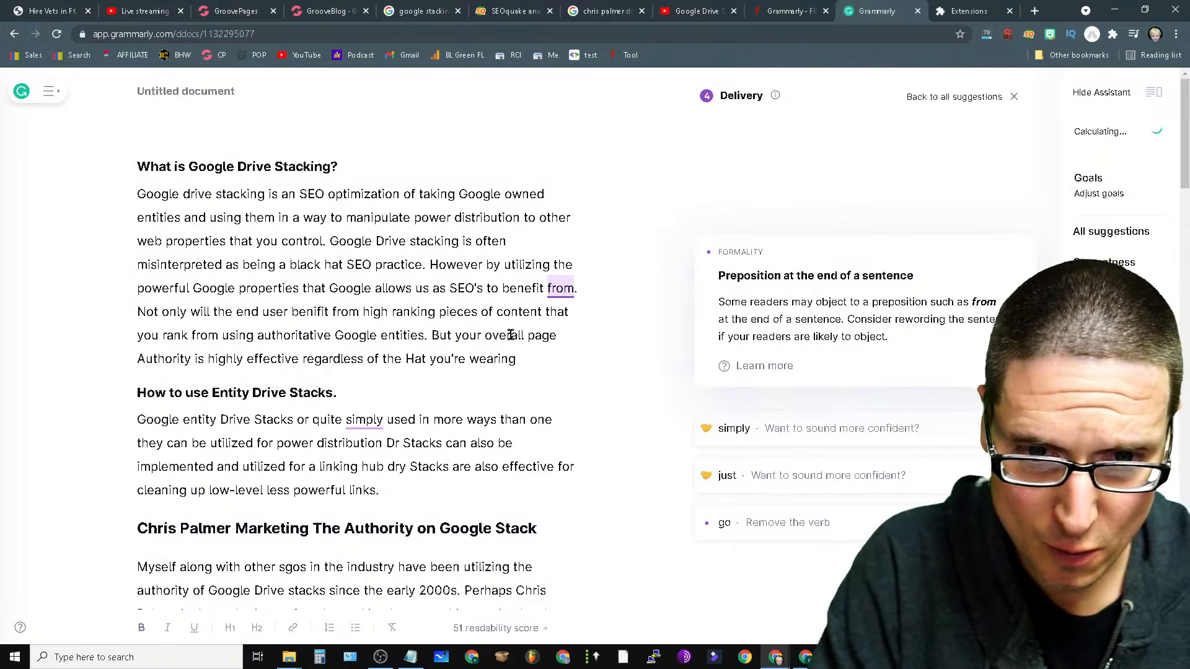
text( your business)
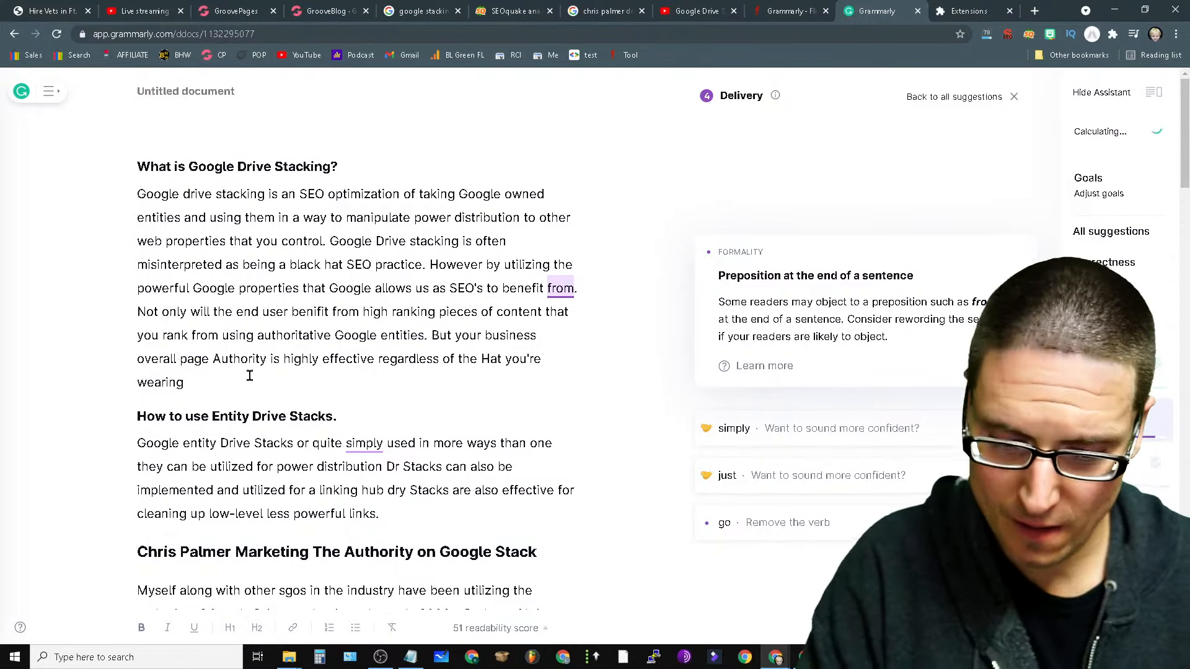
text(will)
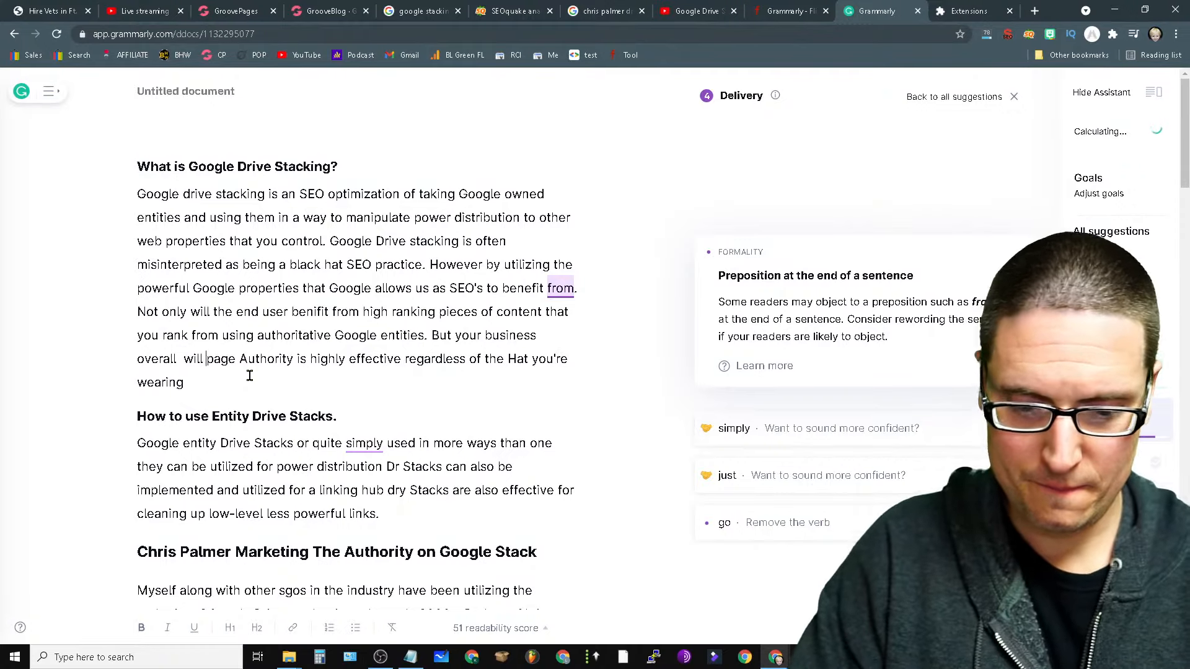
text( increase )
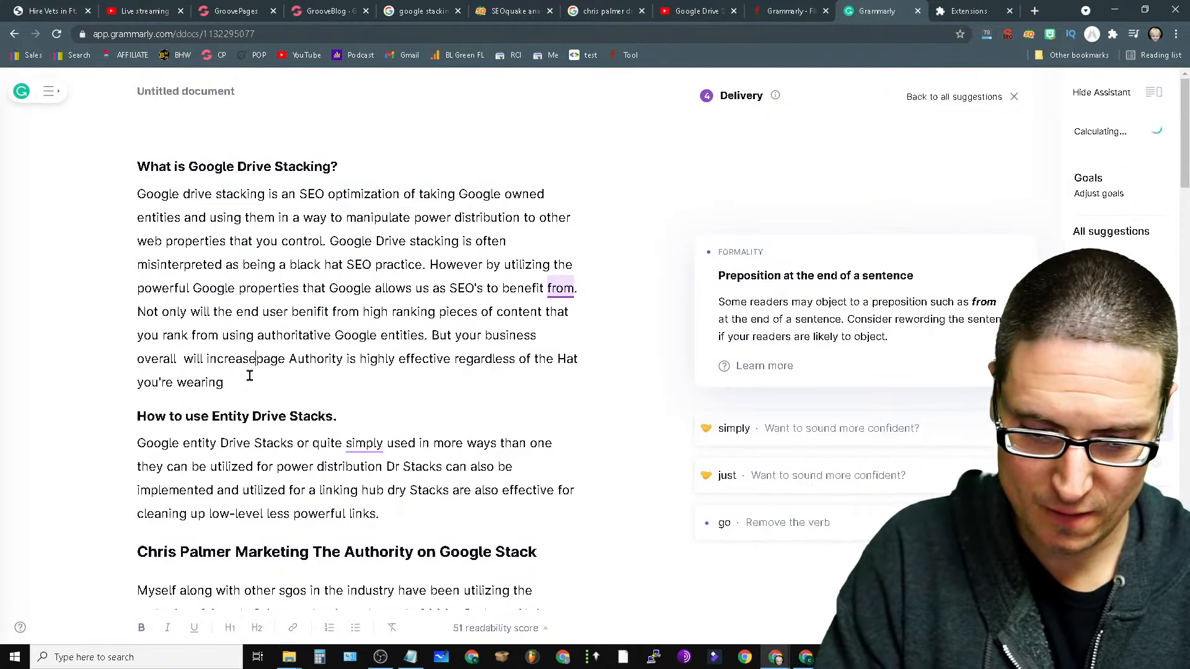
text(from the )
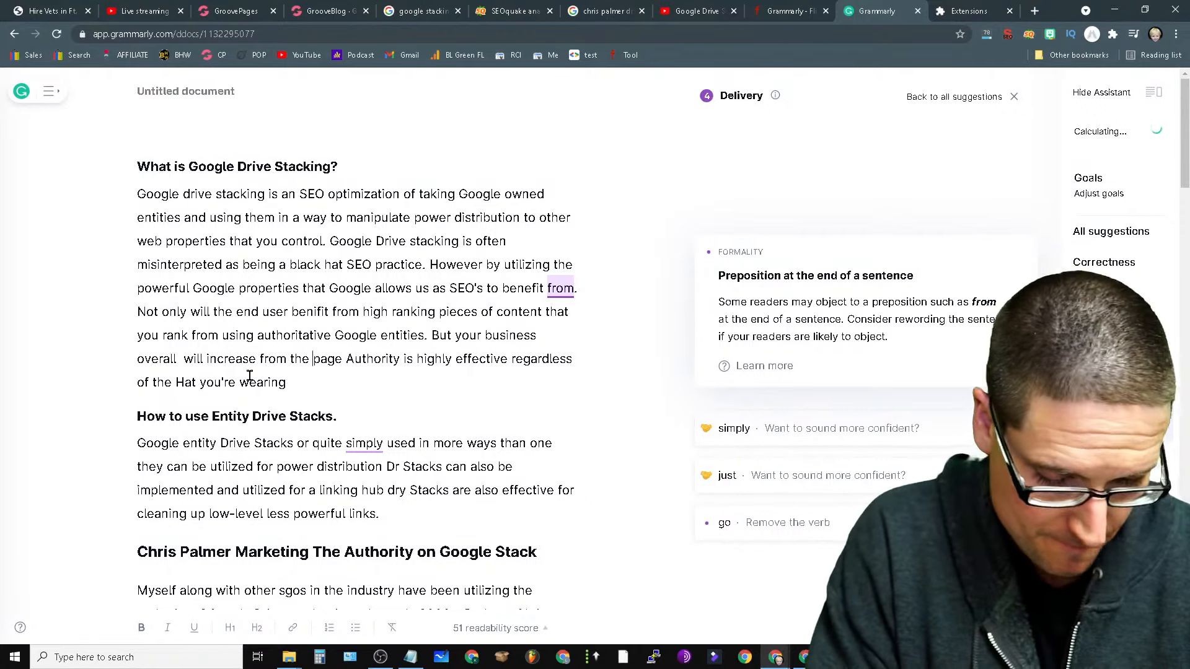
text(influ)
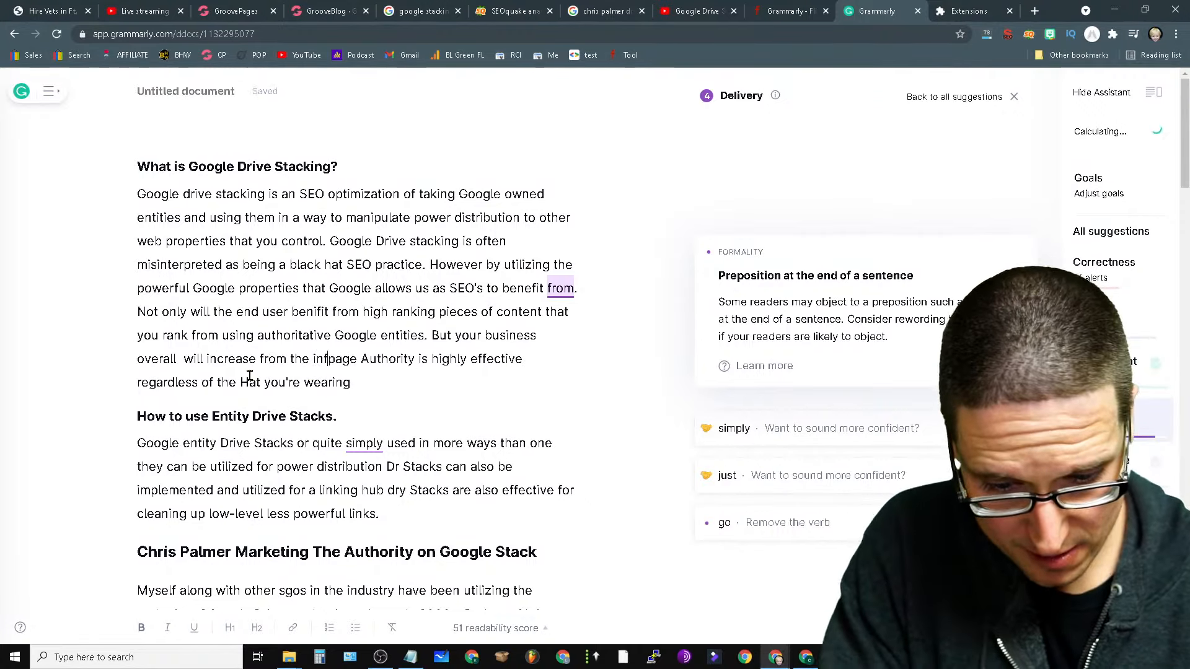
text(x )
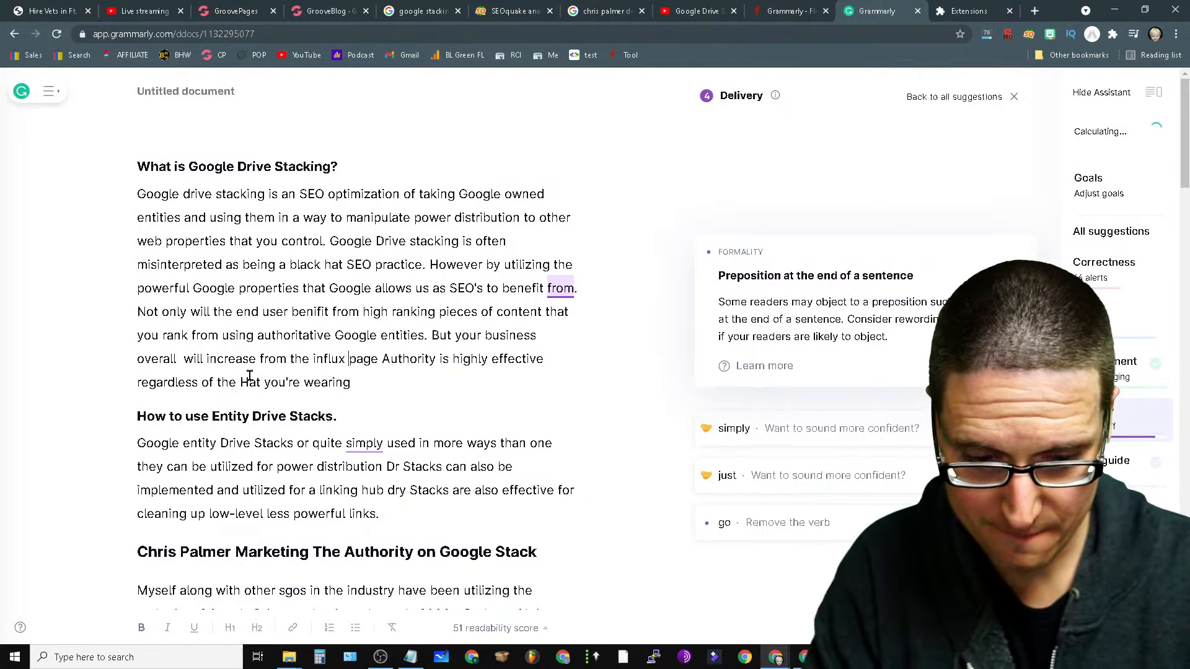
text(of traffic to)
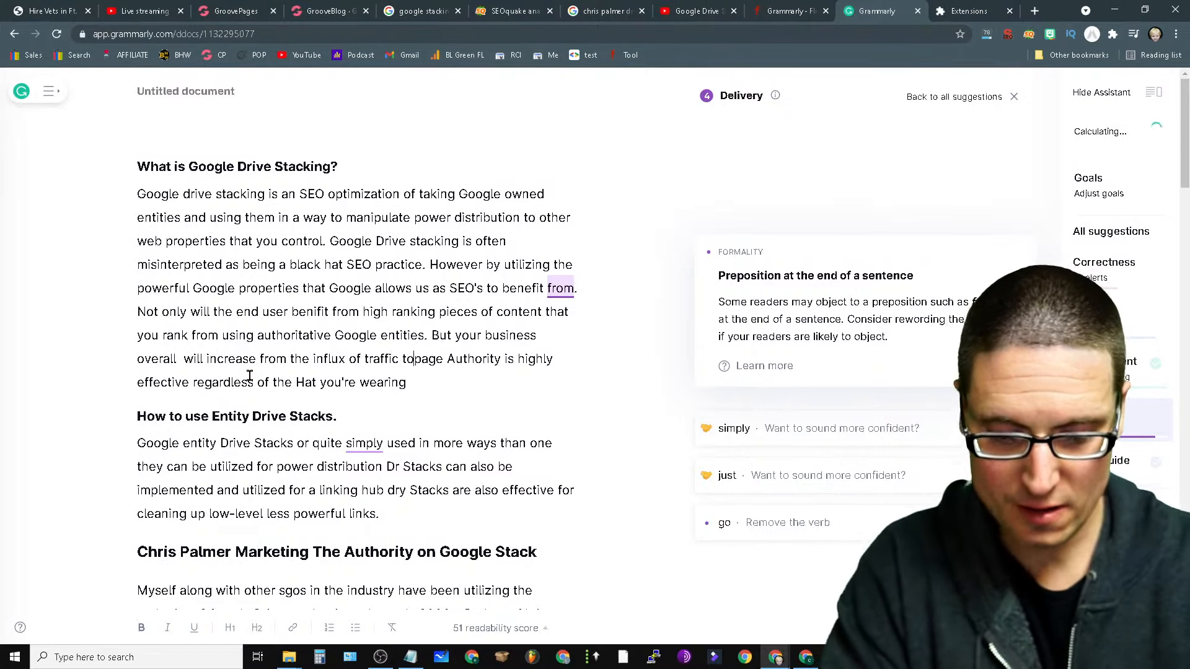
text( higher ran)
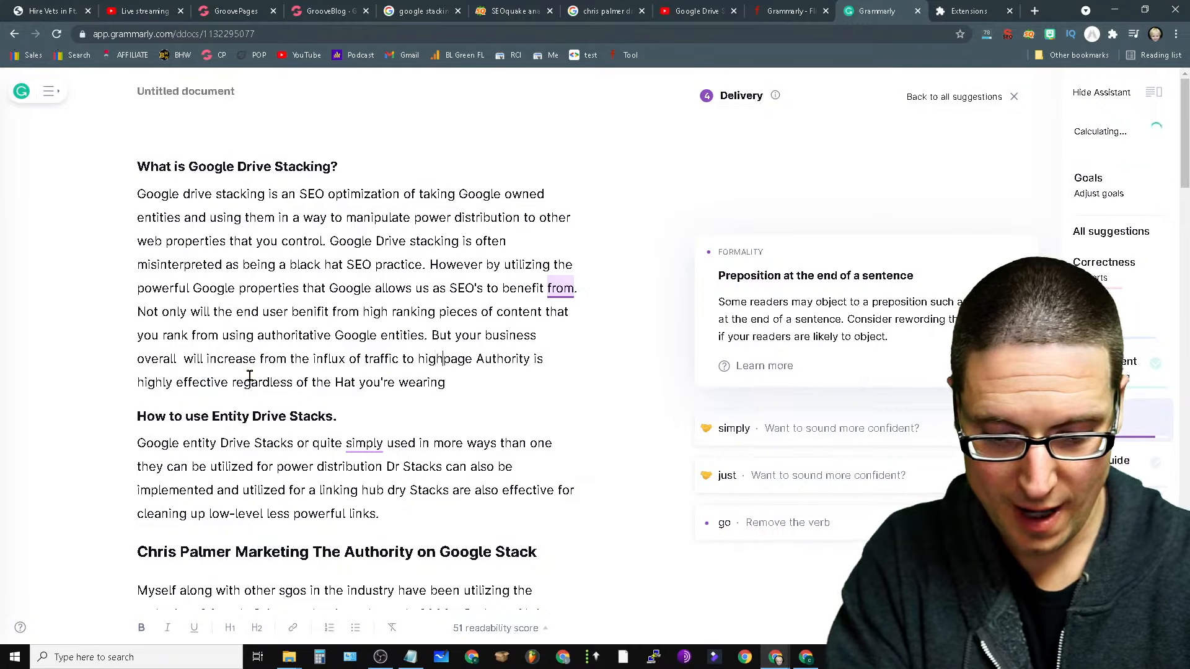
text(ked)
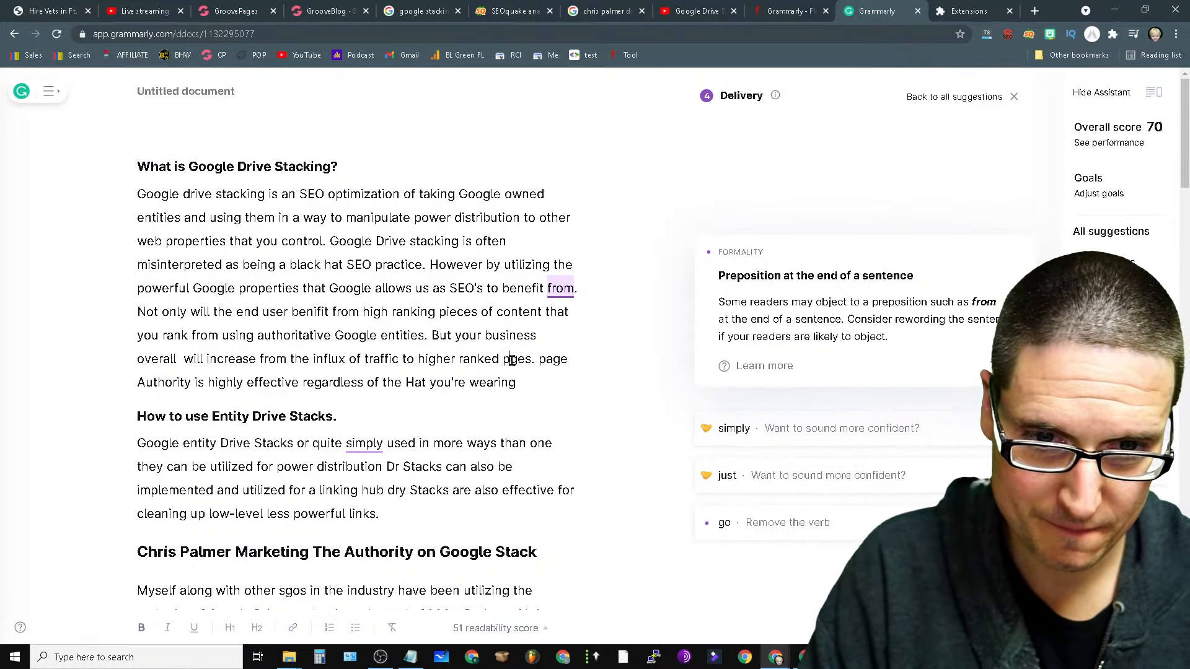
- Correct 'pges' to 'pages.', add 'Drive stacks or', and insert 'stacking' after Authority
double_click(512, 360)
text(pages)
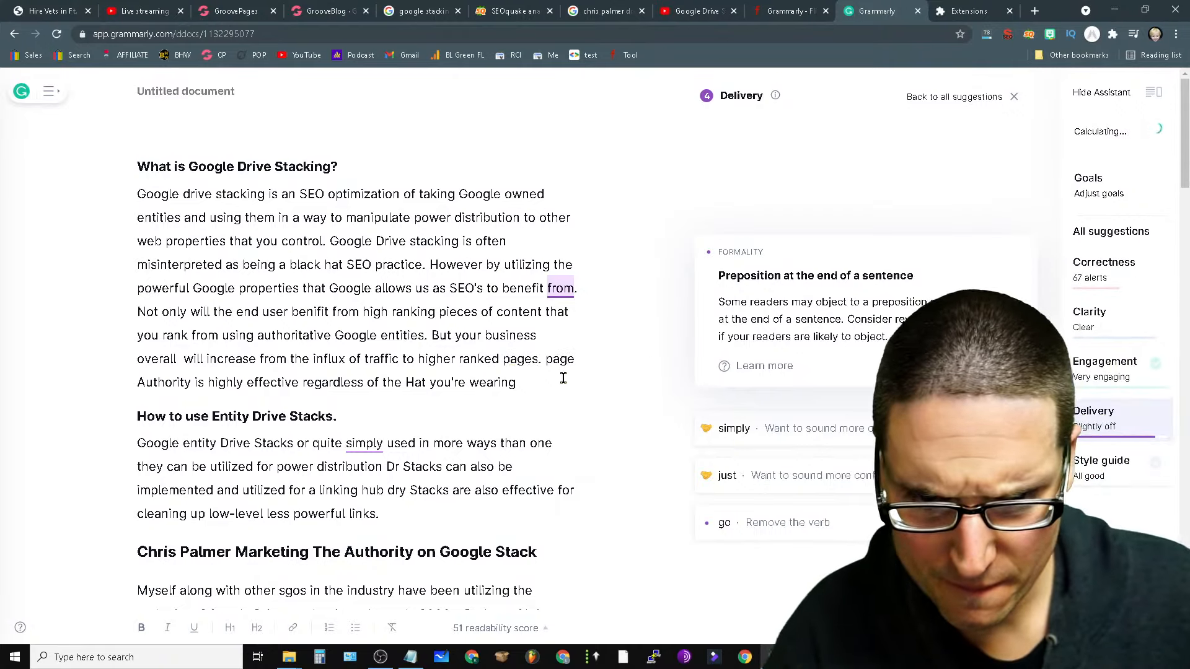
text(.)
drag(541, 359, 655, 359)
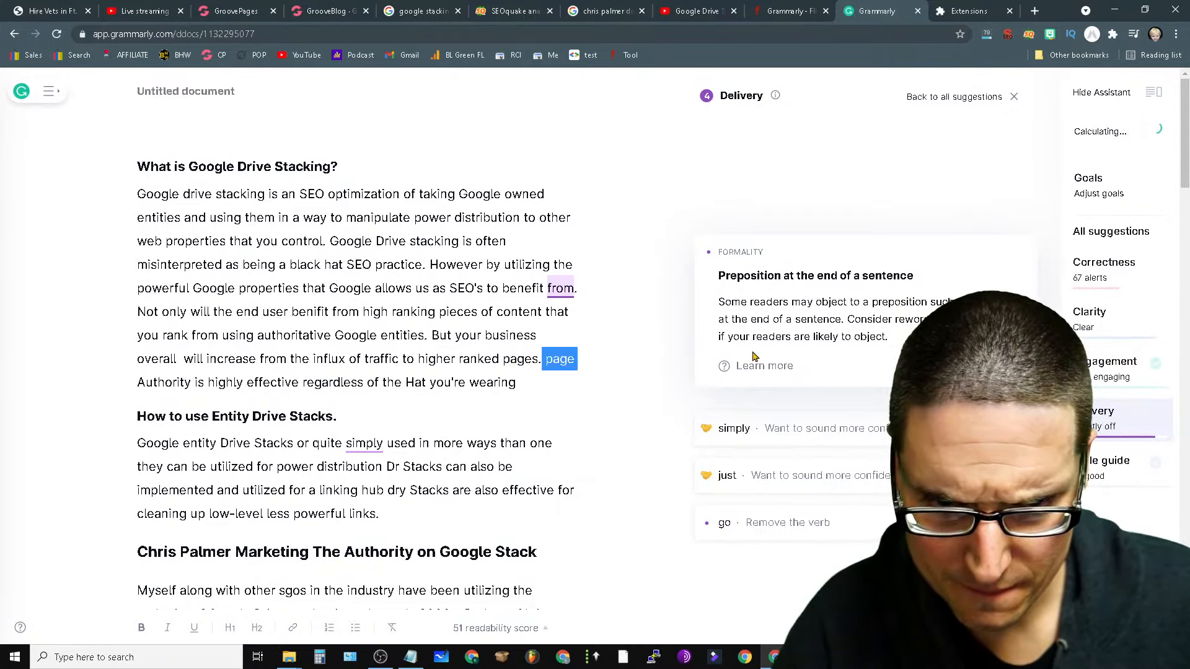
text(Drive stac)
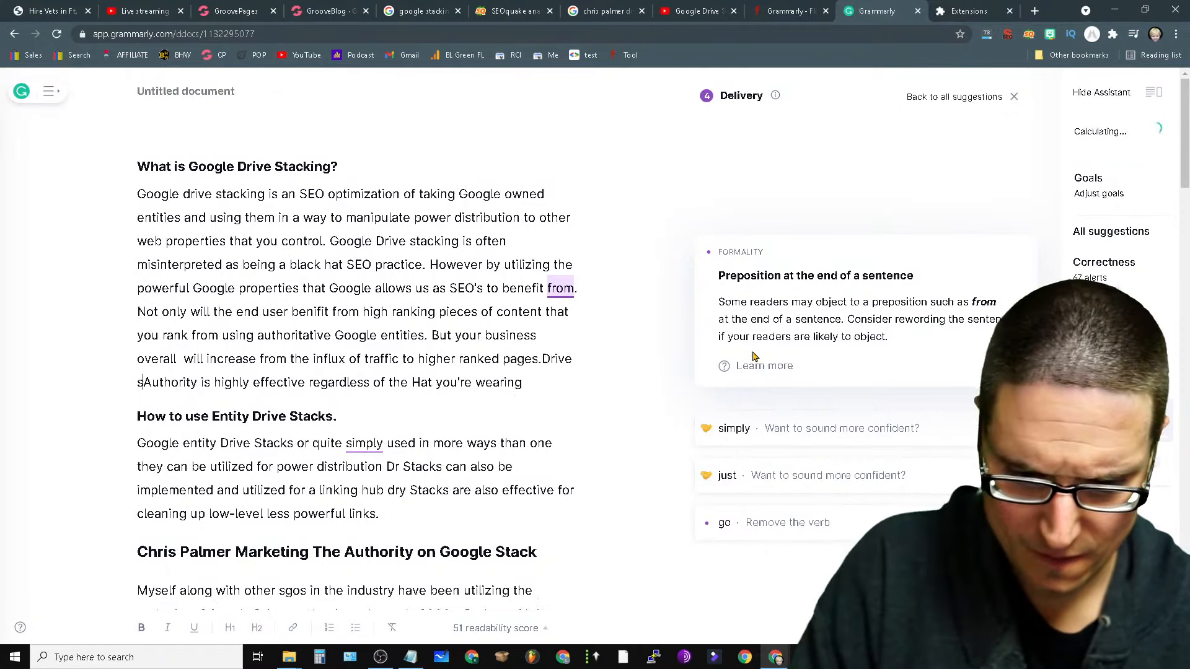
text(ks )
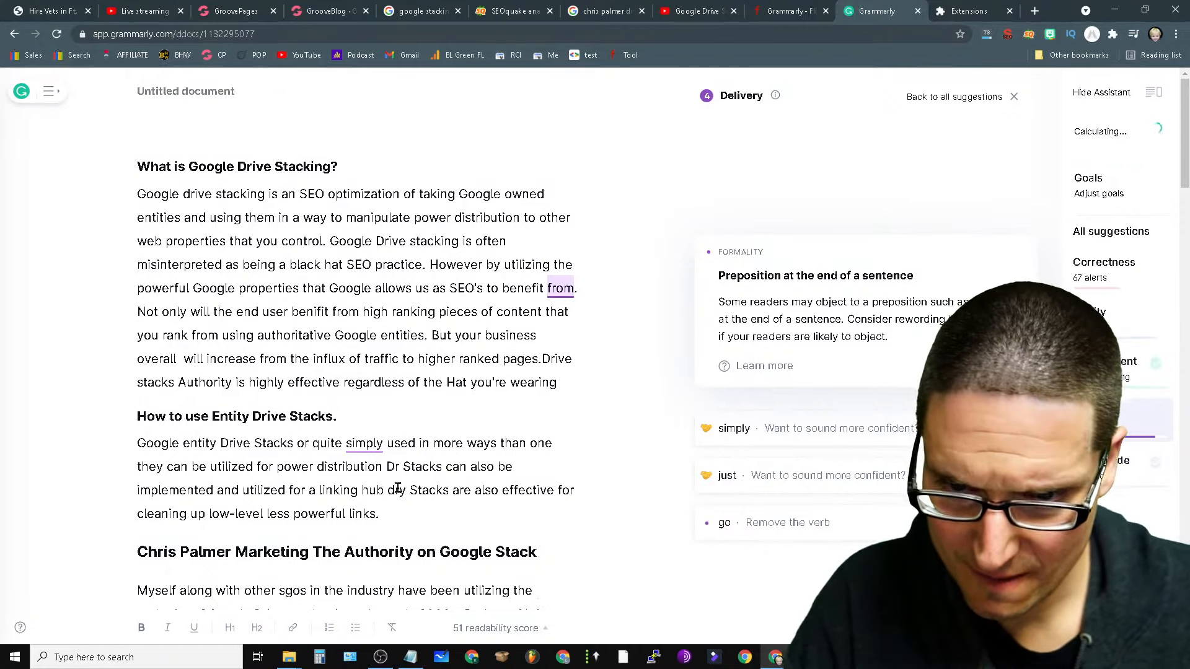
text(or)
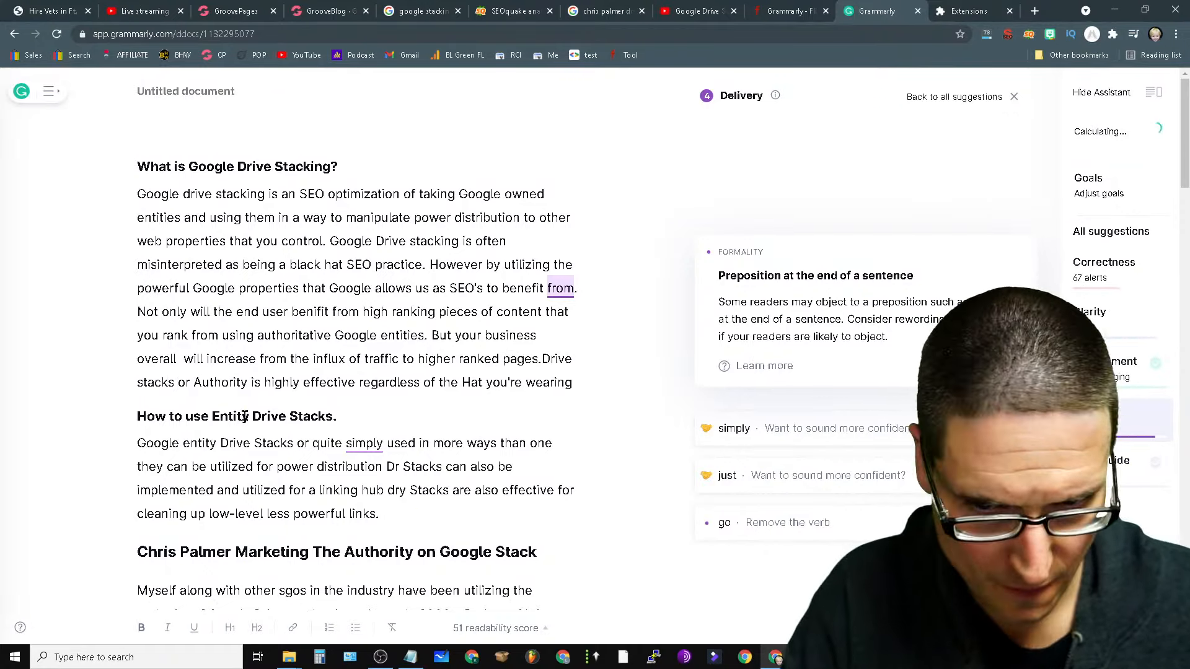
click(248, 382)
text(stacking)
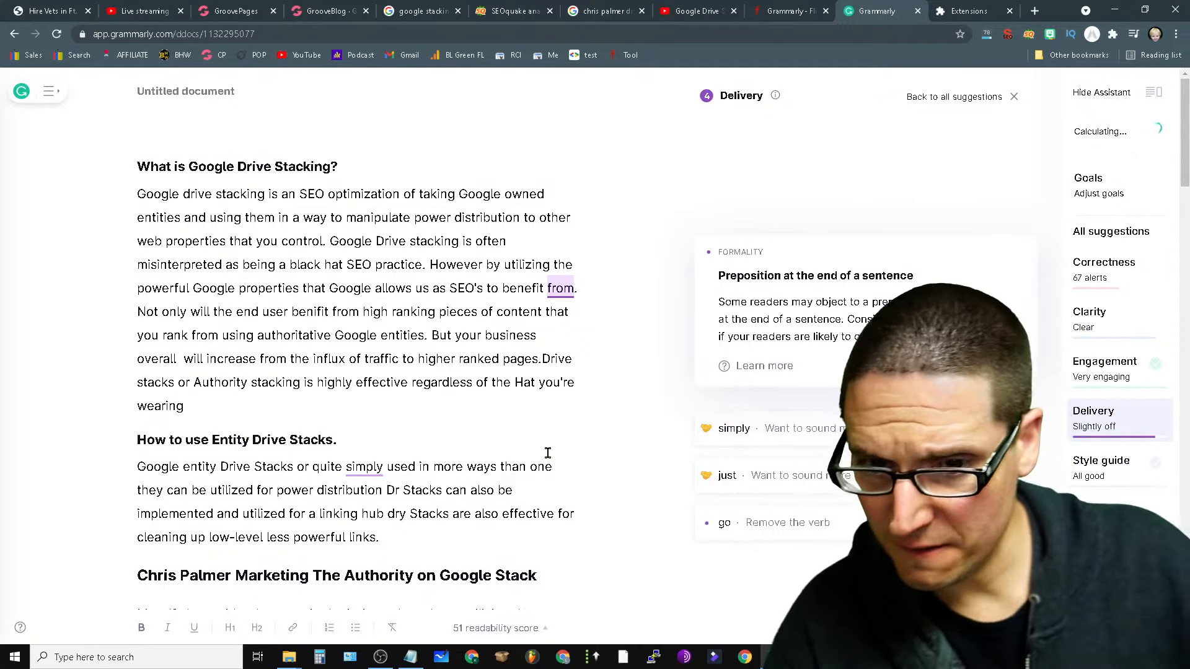
- Lowercase 'Hat', insert 'that', remove the duplicate 'yo', and add a period after 'wearing'
click(524, 382)
key(BackSpace)
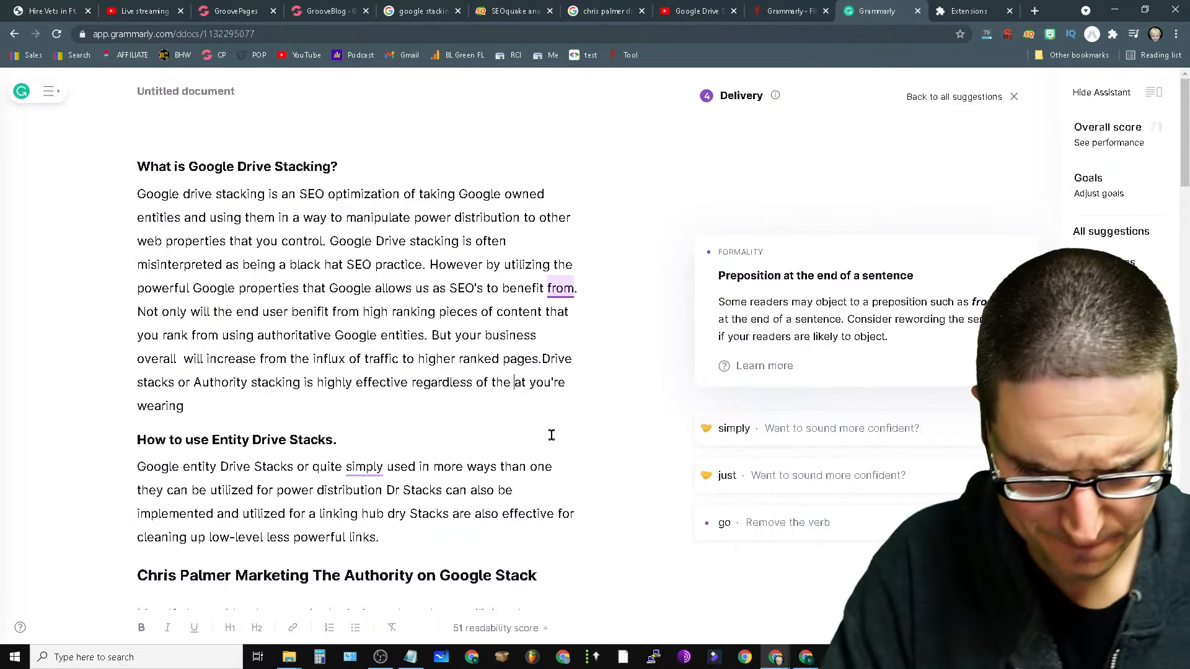
text(h)
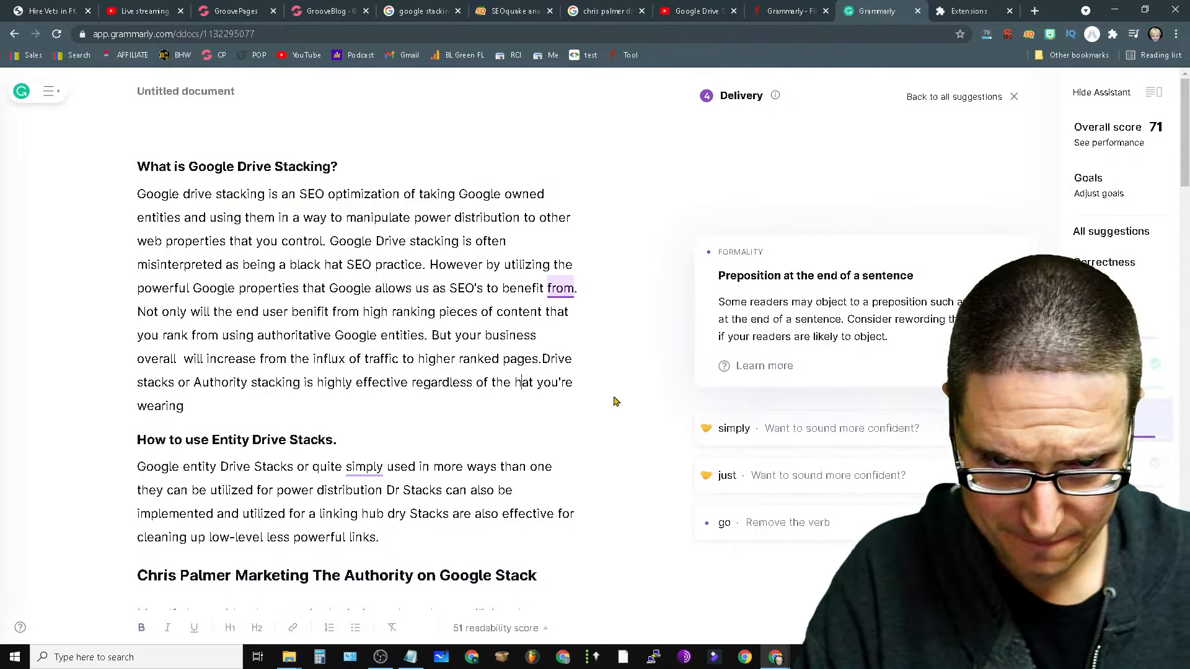
click(539, 383)
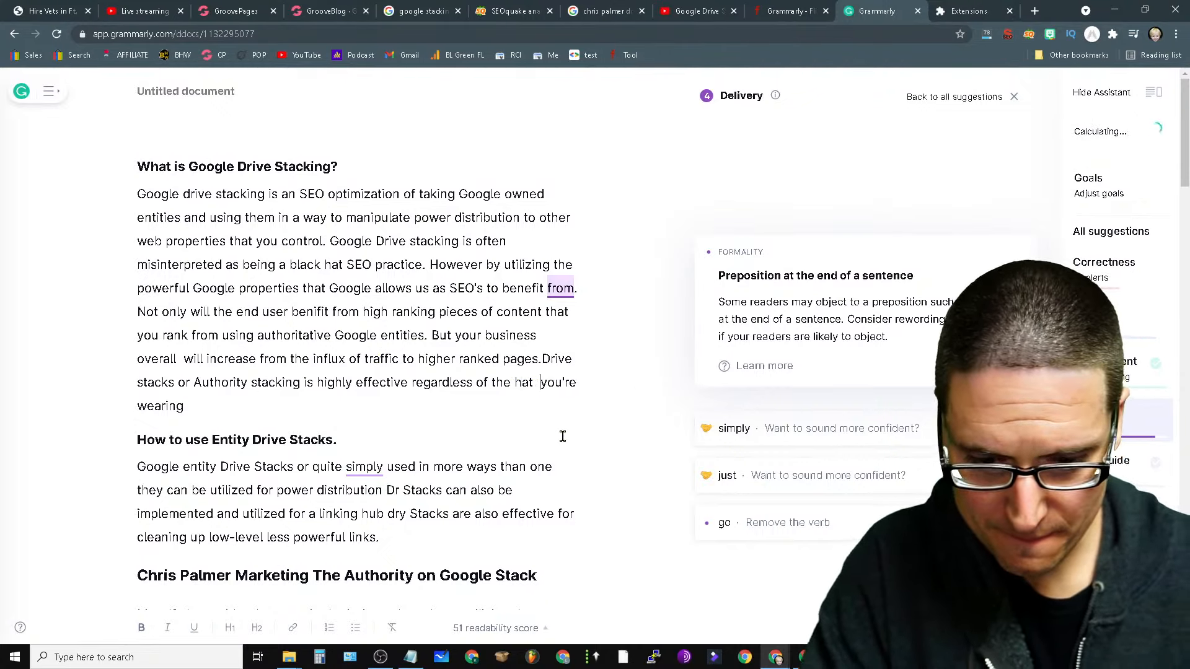
text(that yo)
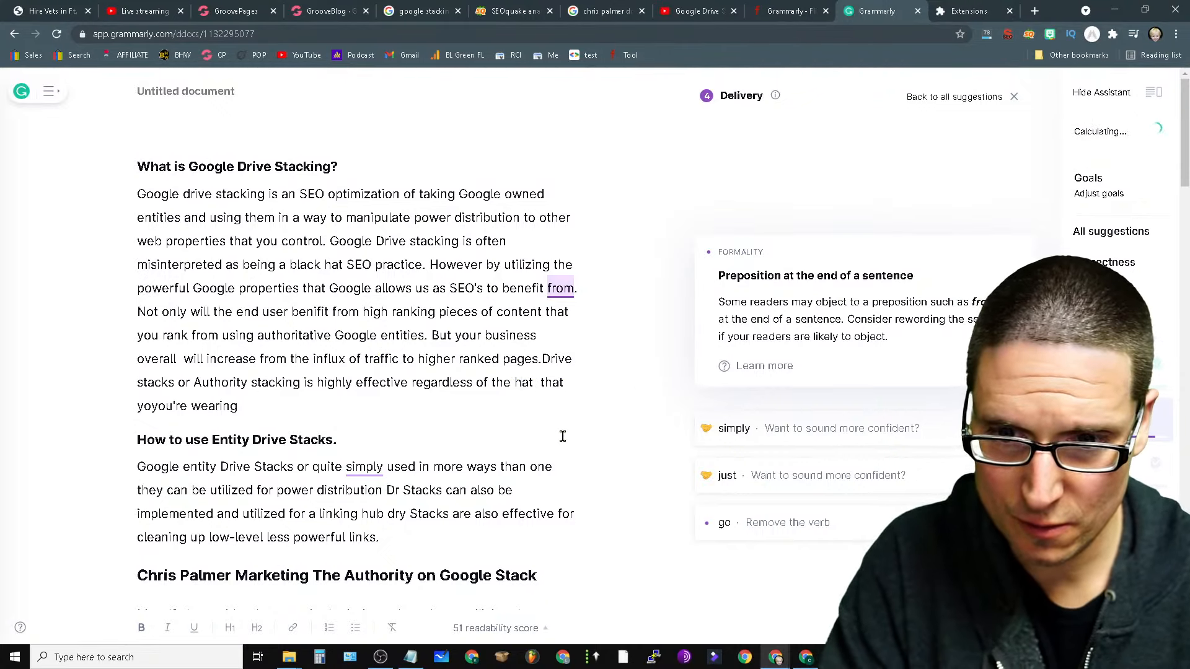
key(BackSpace)
key(BackSpace)
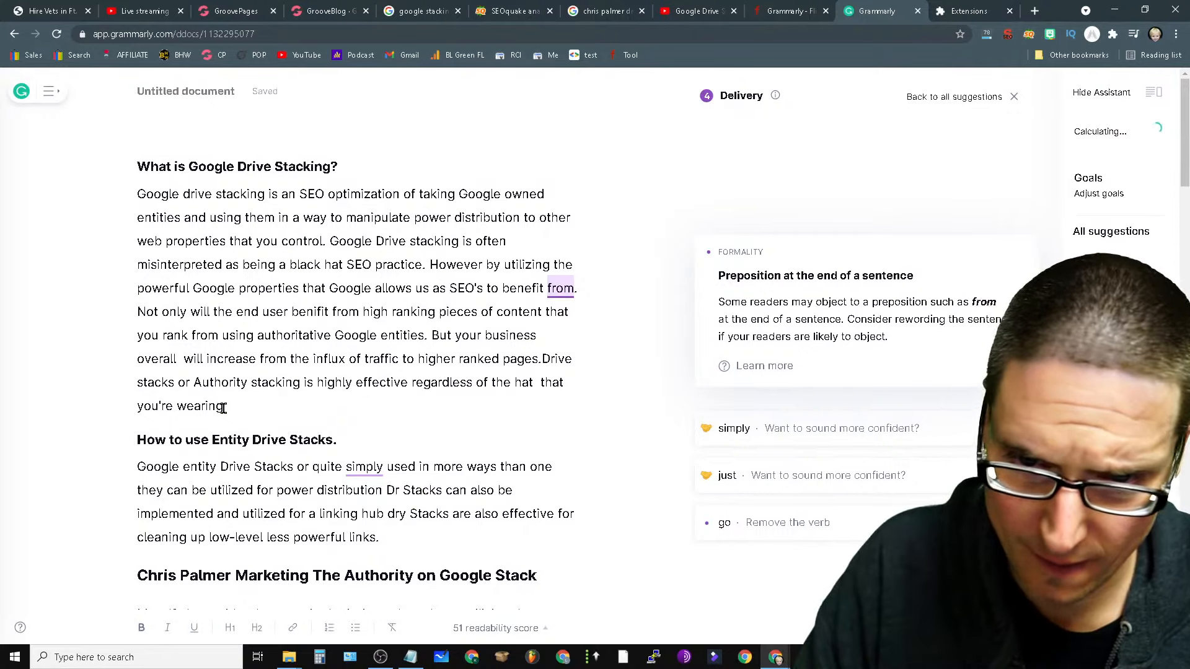
text(.)
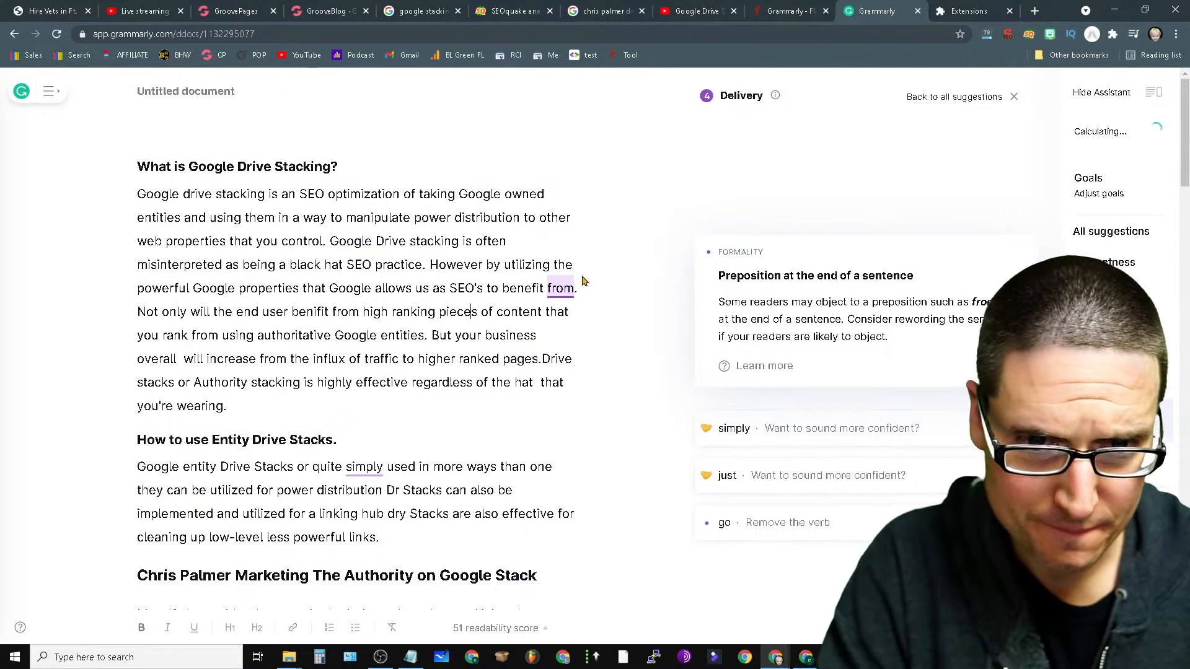
click(215, 167)
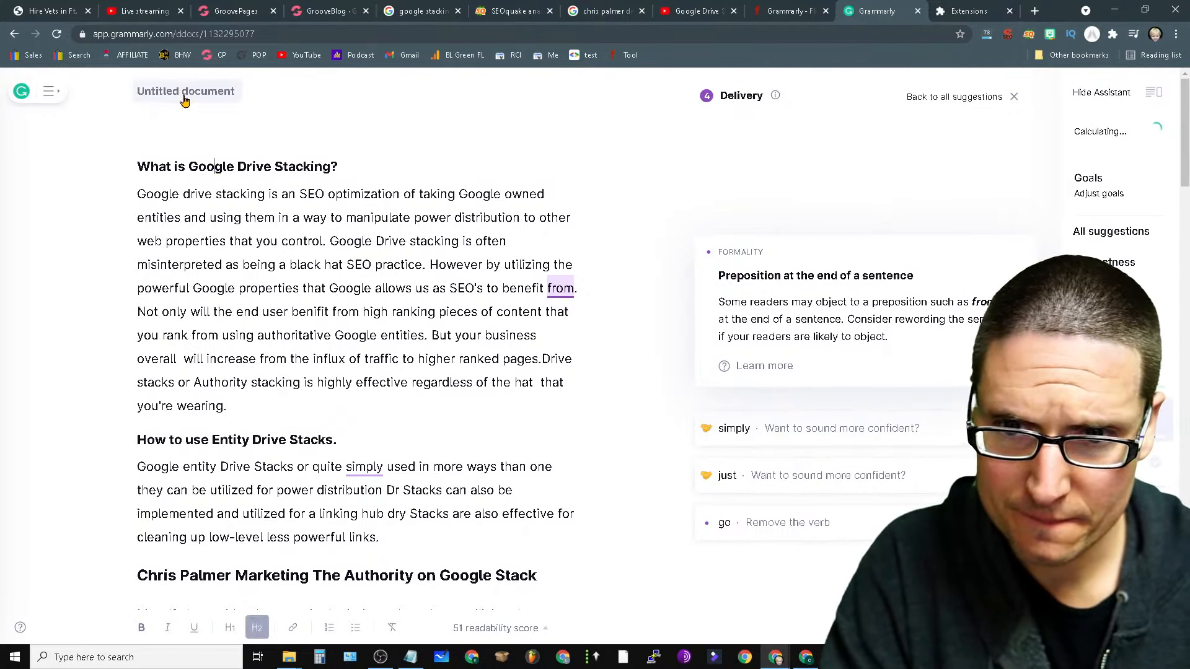
- Title the document 'Google Stracking', remove the redundant 'an' before SEO, and add a line below the heading
text(Go)
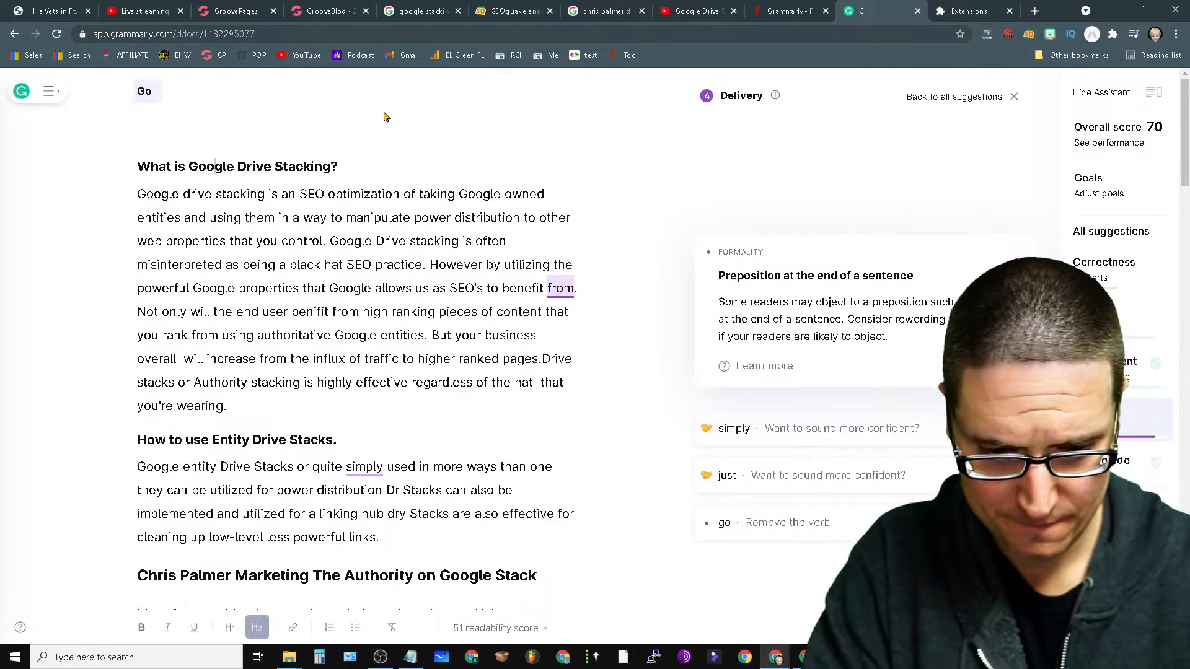
text(ogle Stracking)
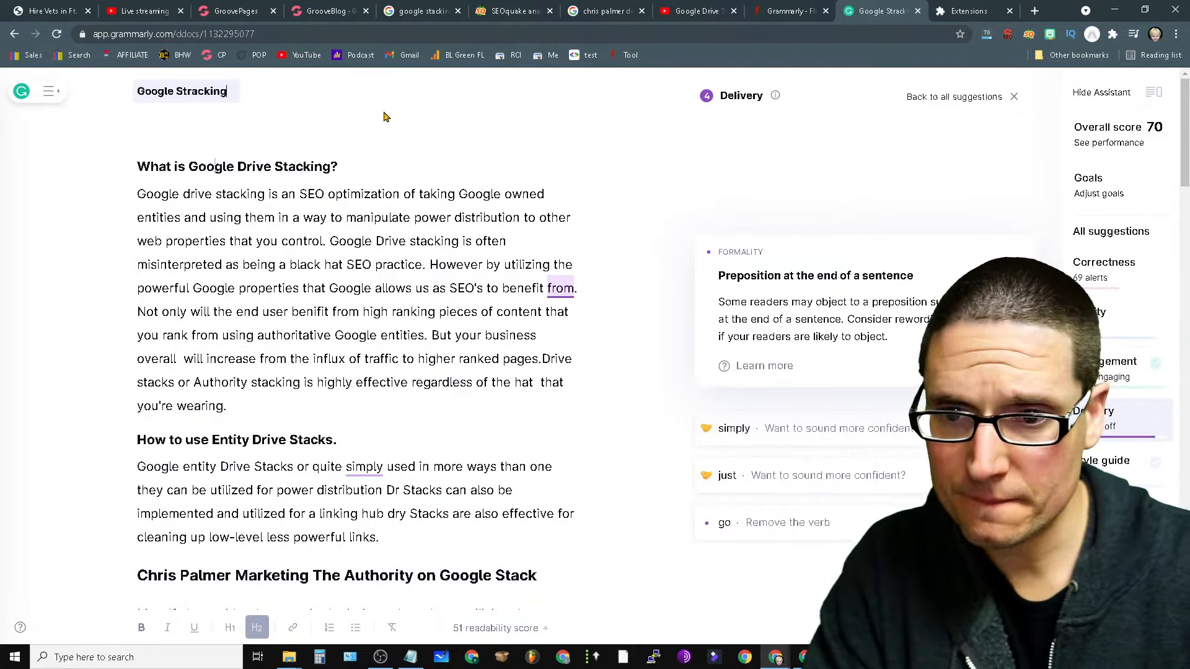
click(1110, 260)
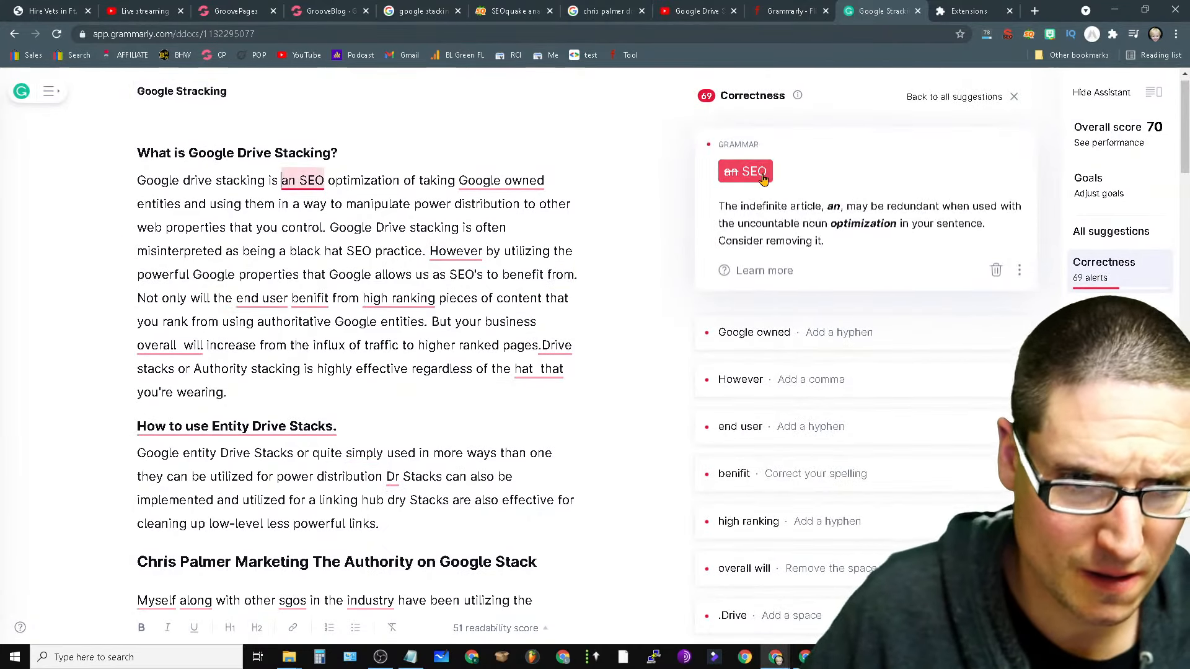
click(763, 180)
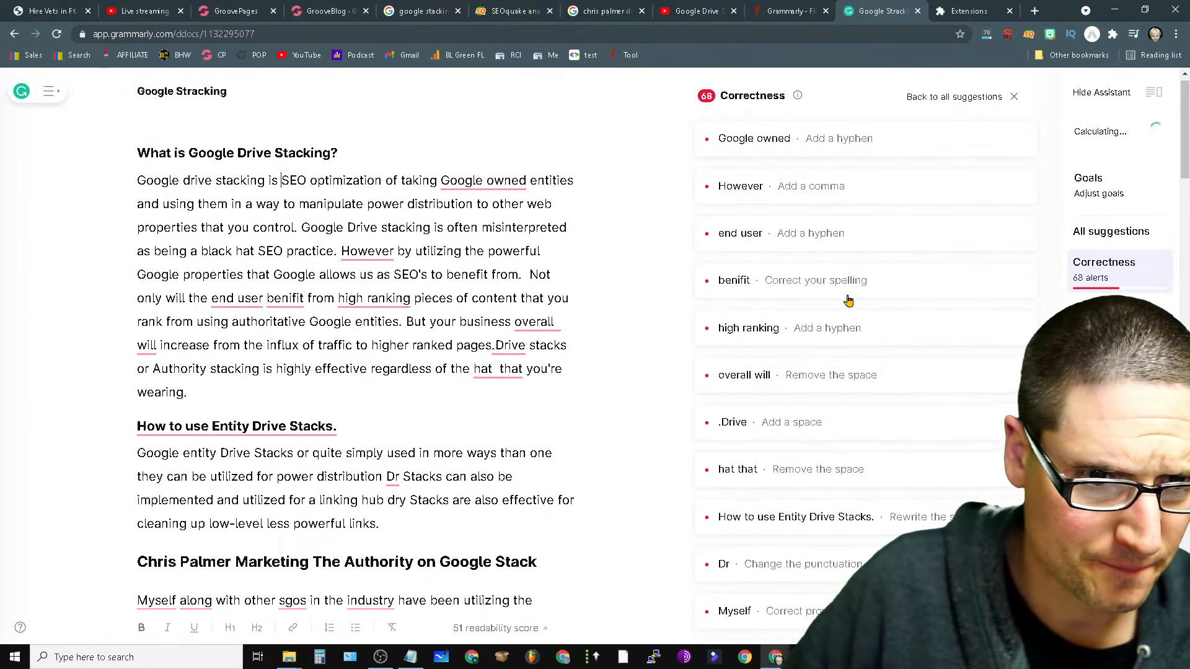
click(268, 426)
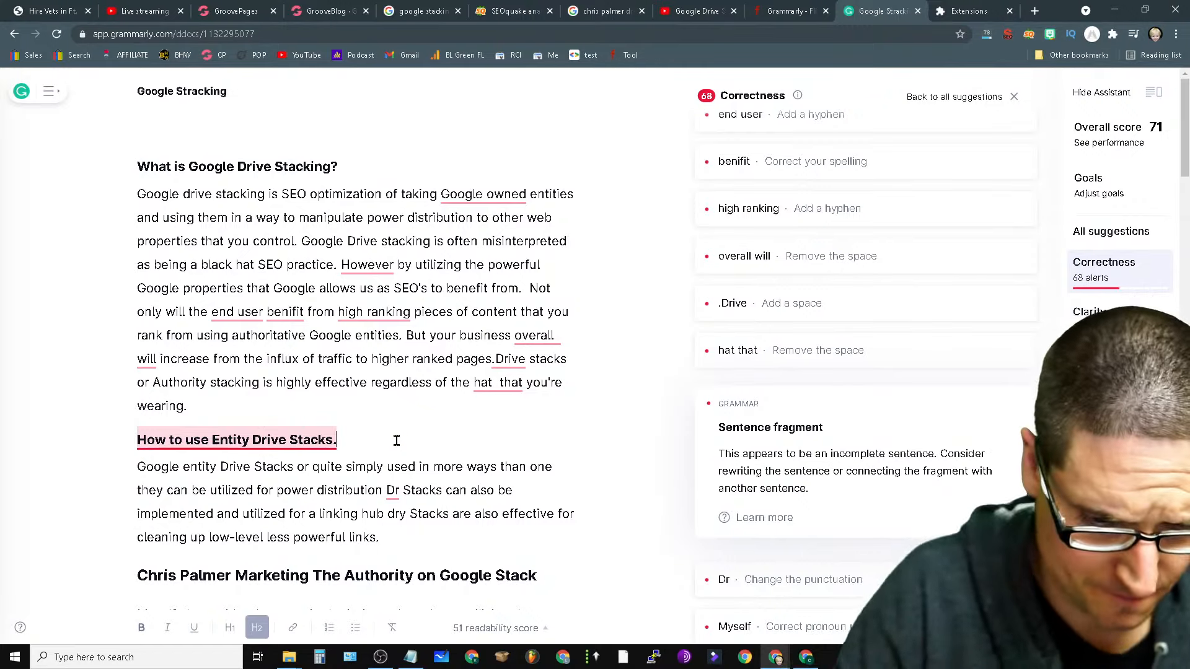
key(Return)
drag(277, 409, 147, 414)
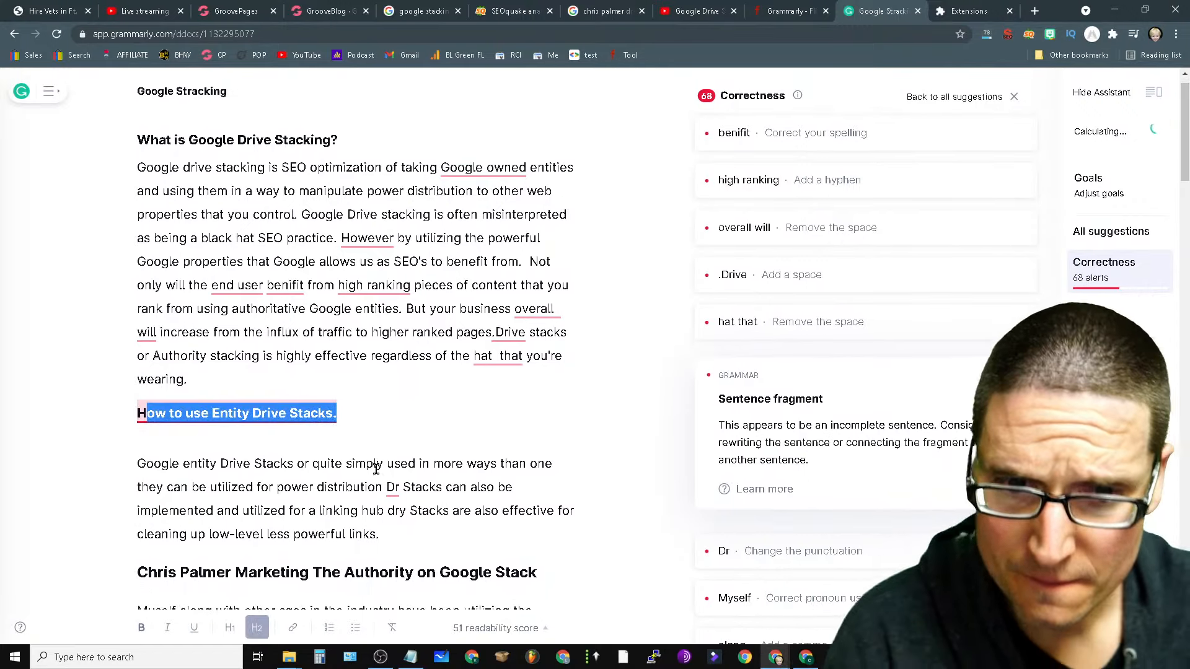
scroll(585, 410, up, 1)
- Accept fixes: Google-owned, comma after However, end-user, benefit, high-ranking, 'overall will' spacing, space after 'pages.'
click(519, 198)
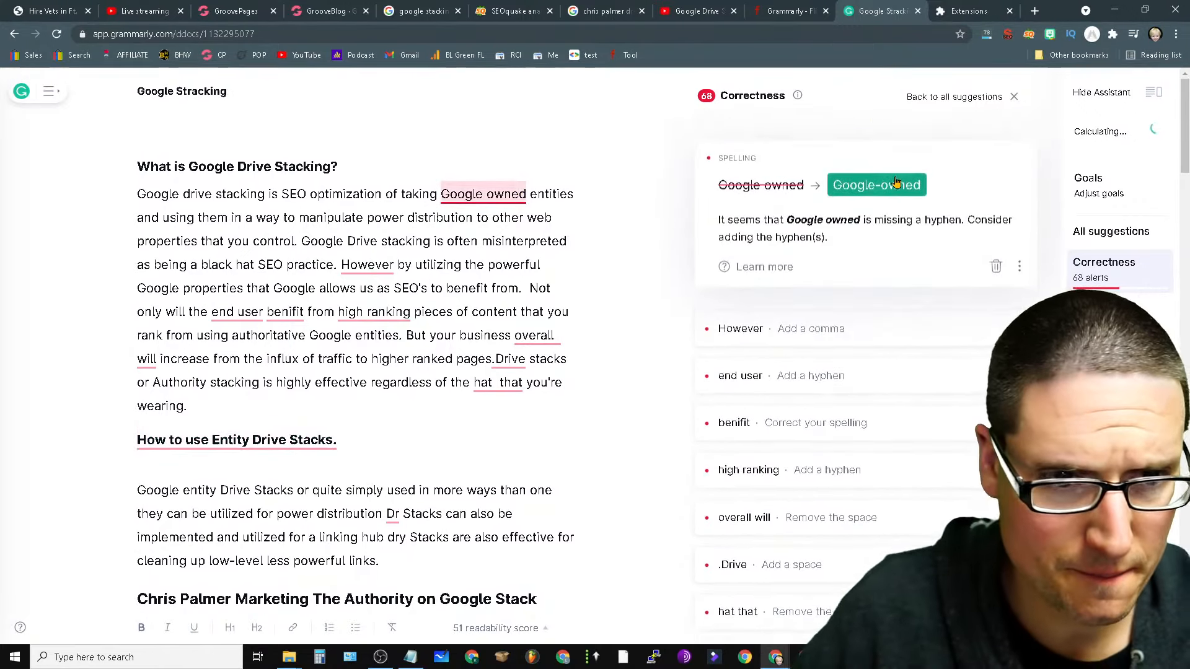
click(892, 185)
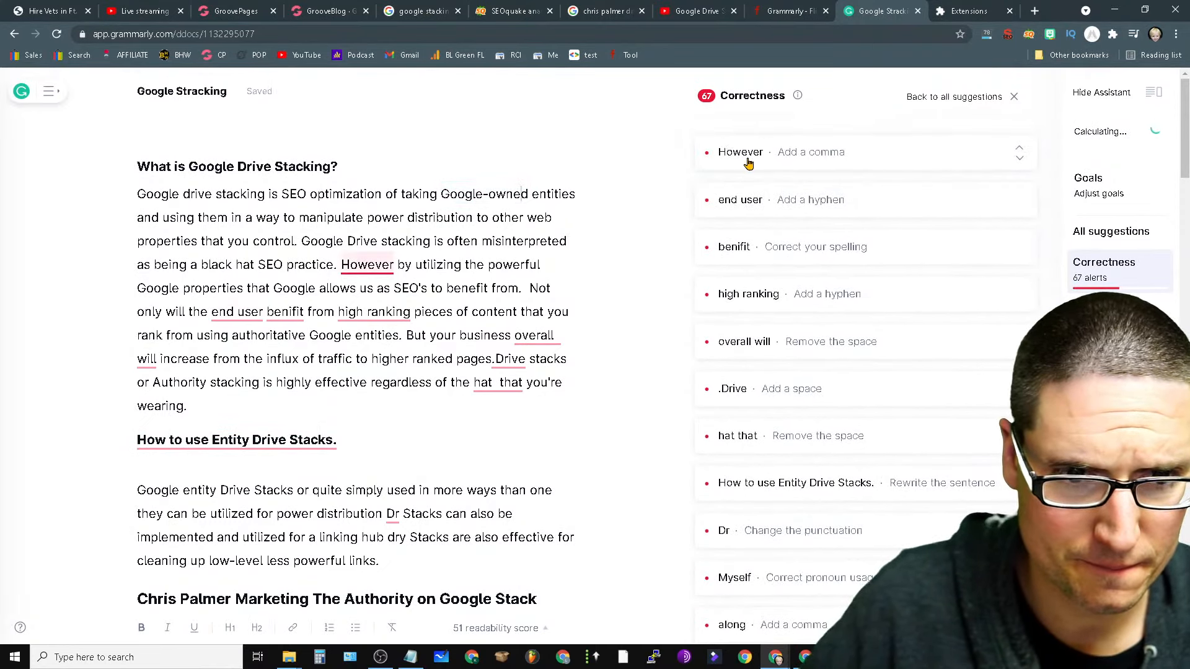
click(763, 174)
click(767, 197)
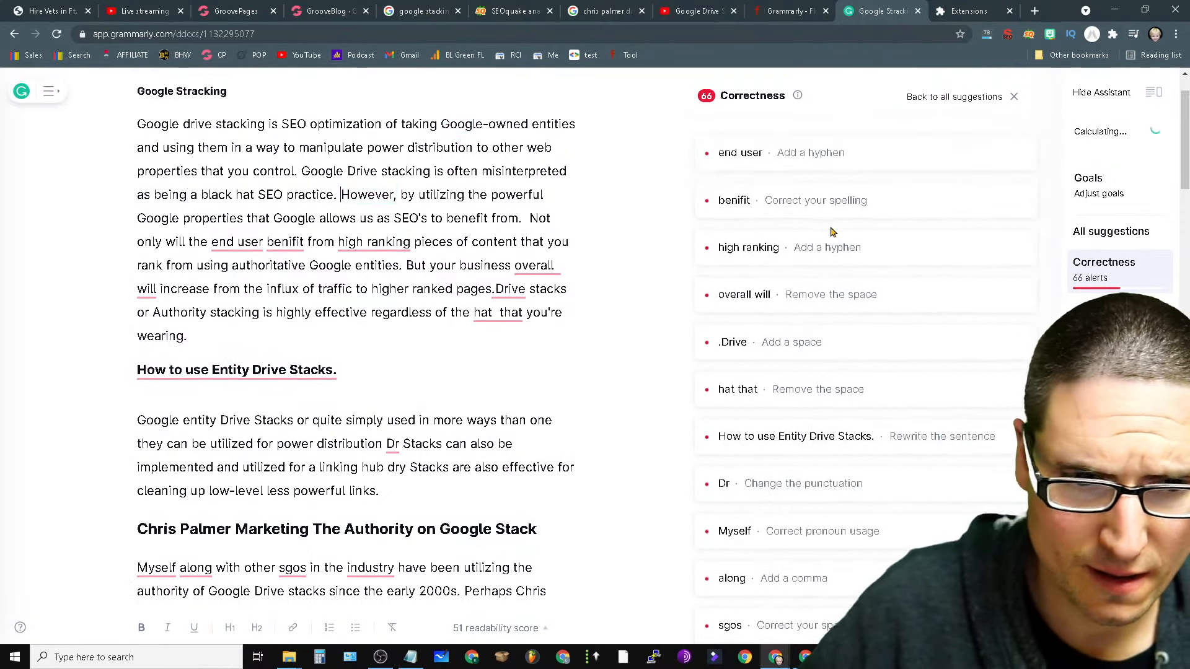
click(819, 184)
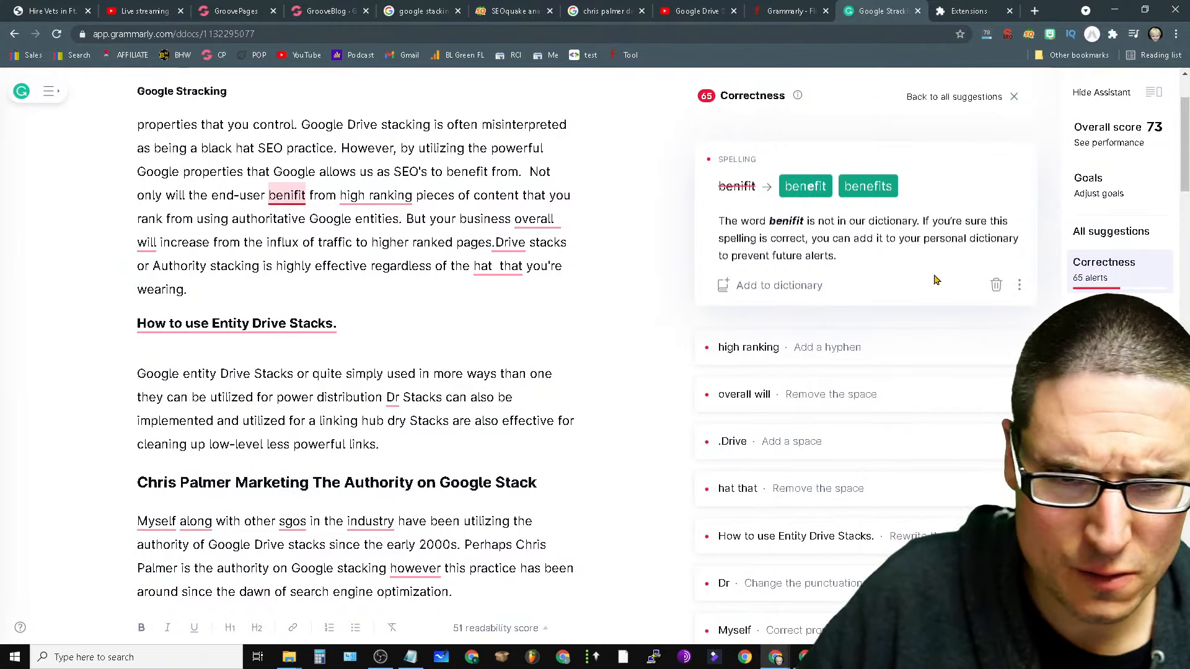
click(805, 185)
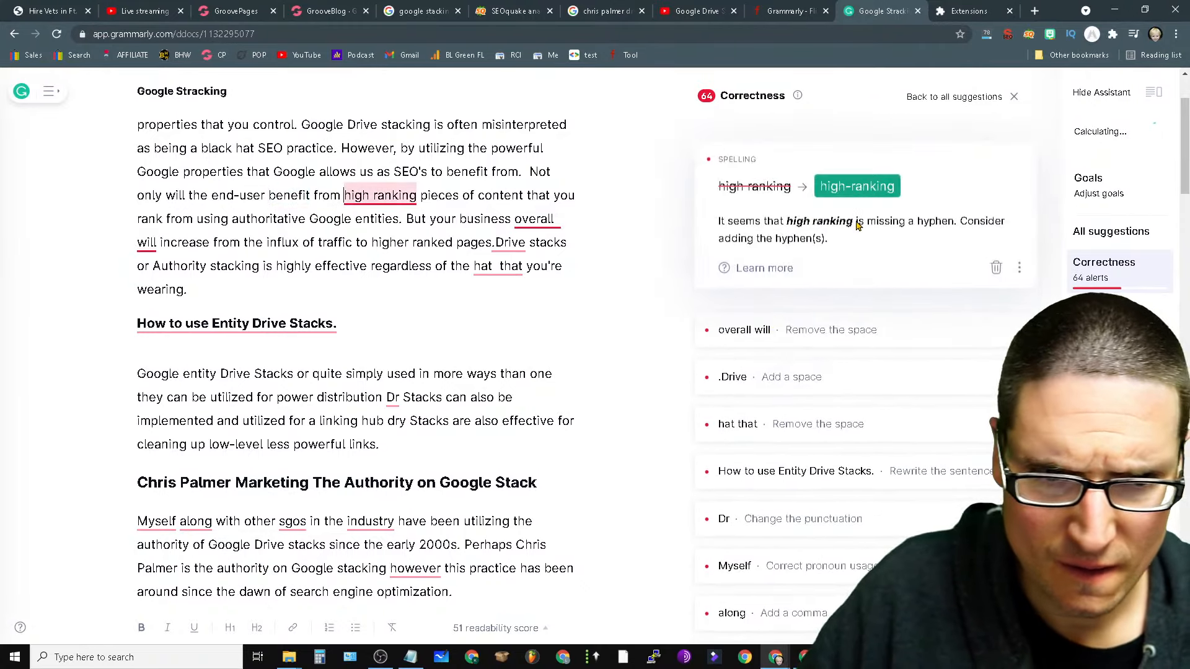
click(846, 186)
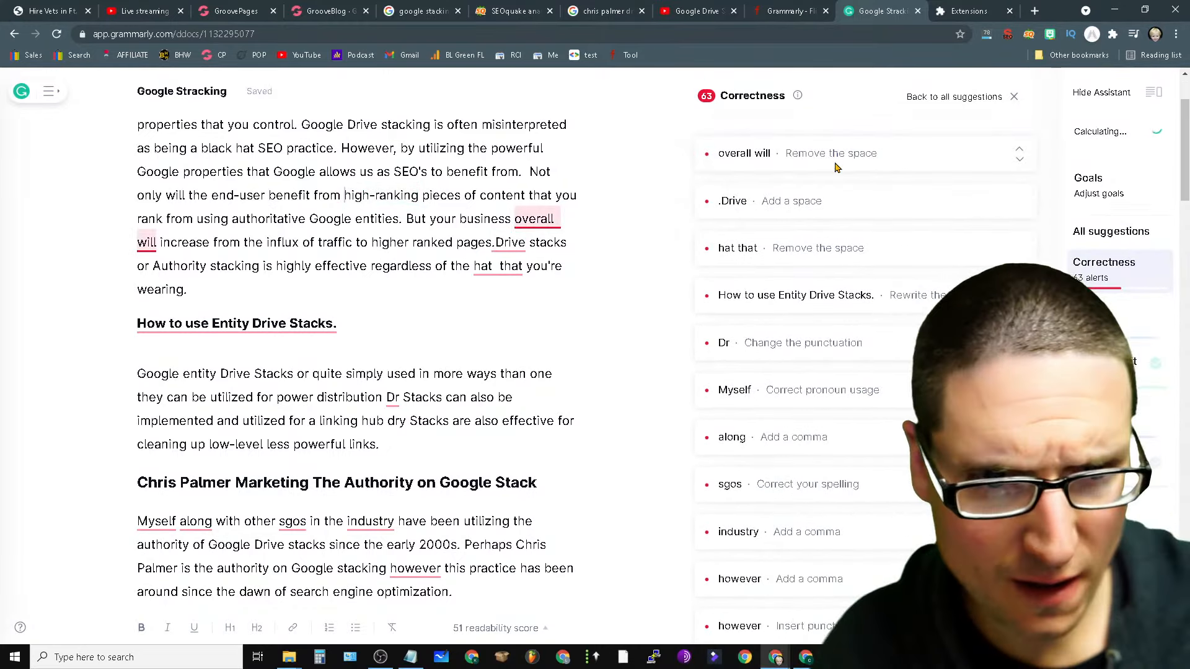
click(841, 189)
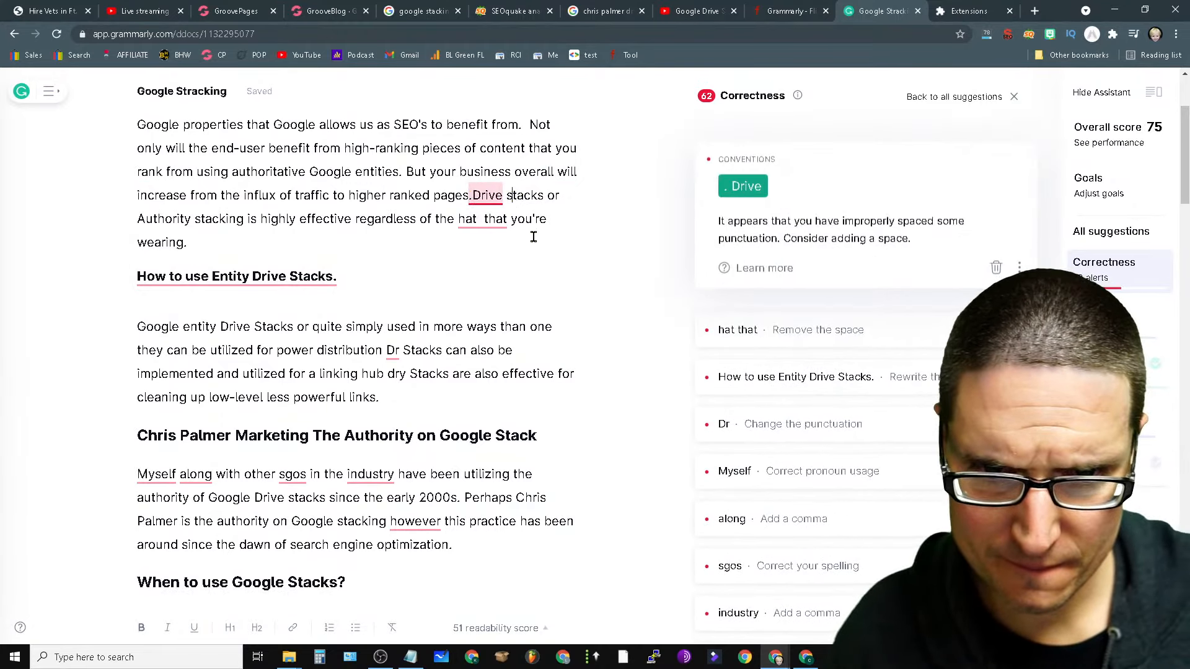
click(475, 194)
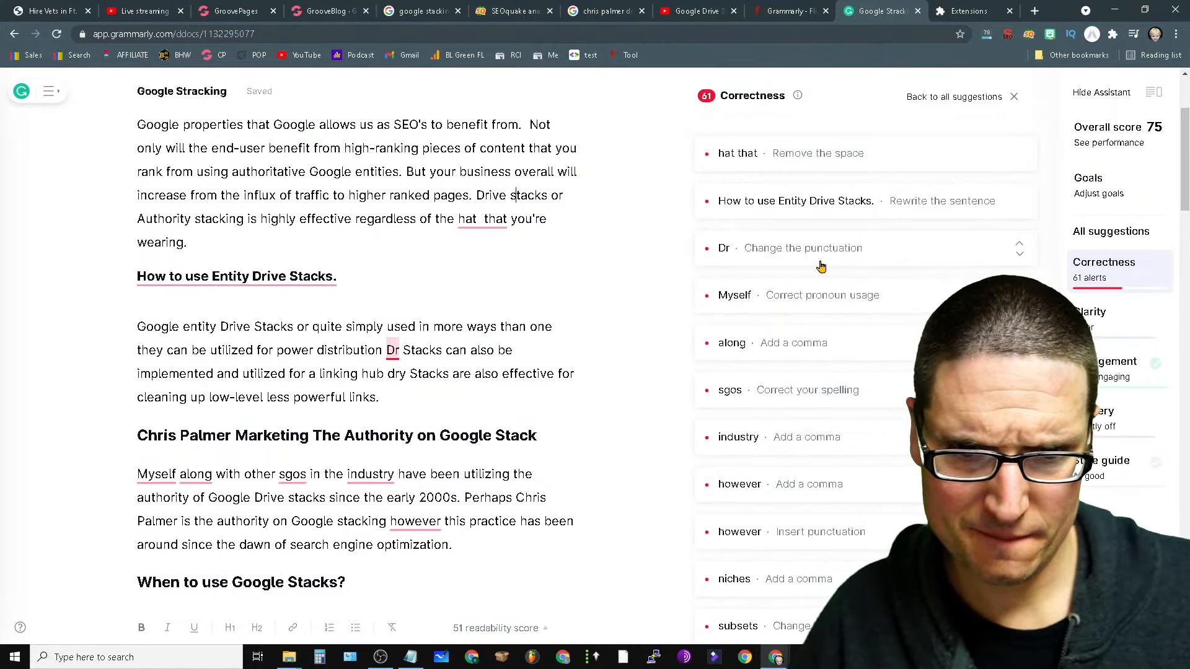
- Capitalize 'Drive Stacks' and 'Authority Stacking' and remove the extra space in 'hat that'
key(BackSpace)
text(S)
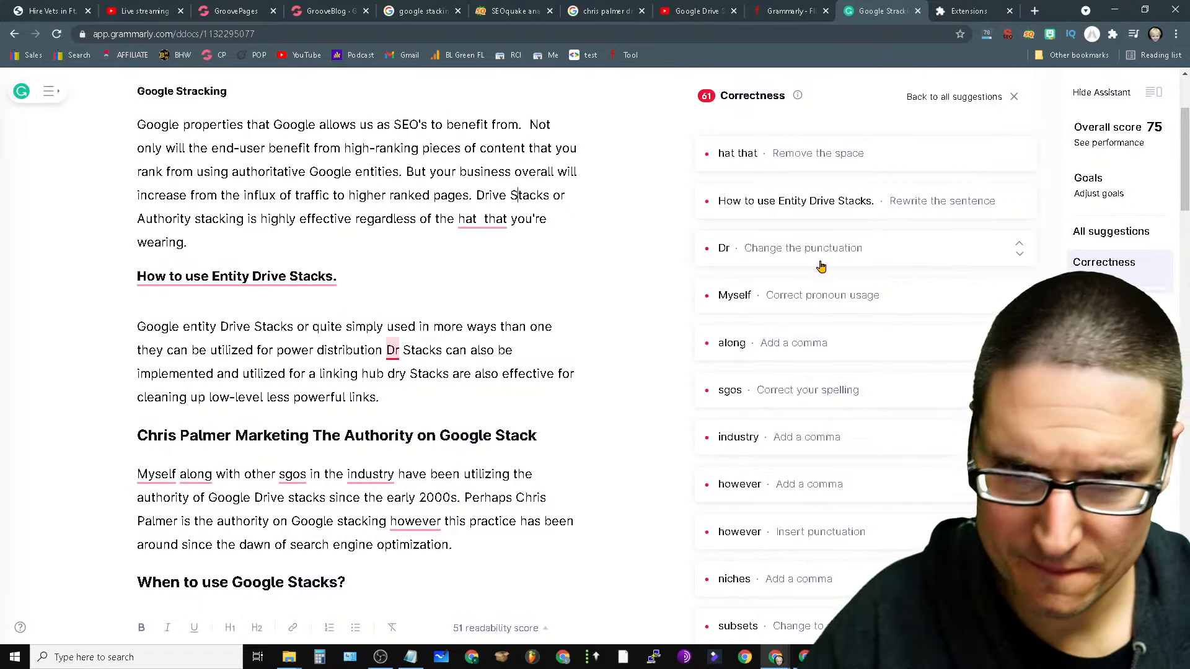
click(200, 219)
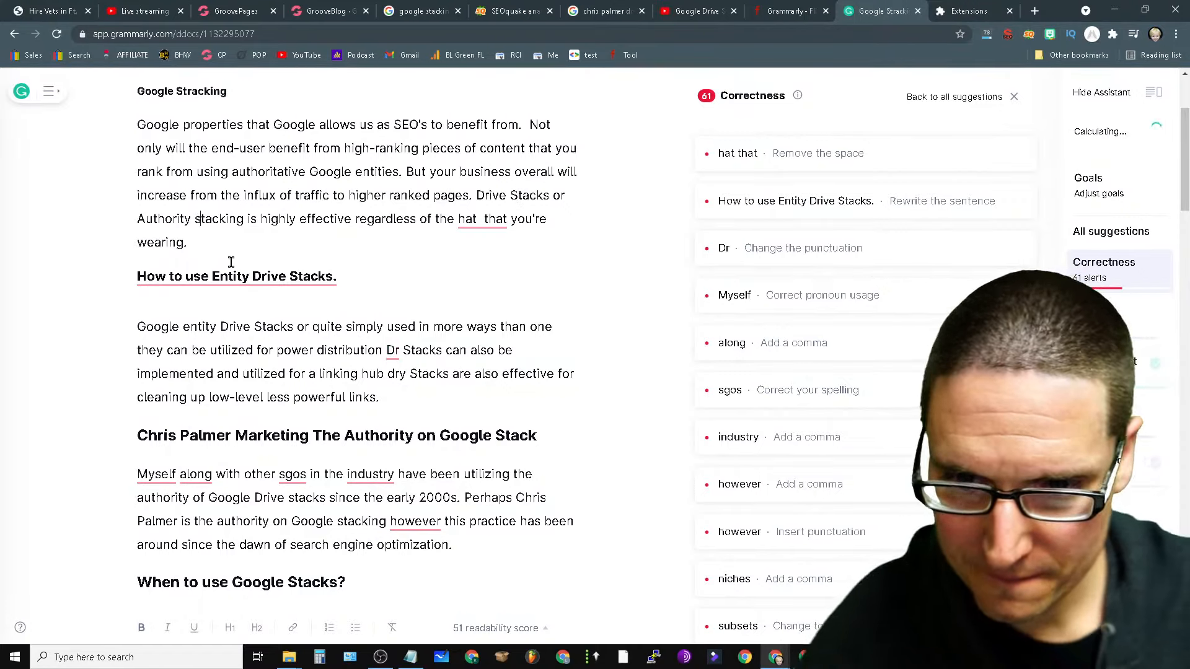
key(BackSpace)
text(S)
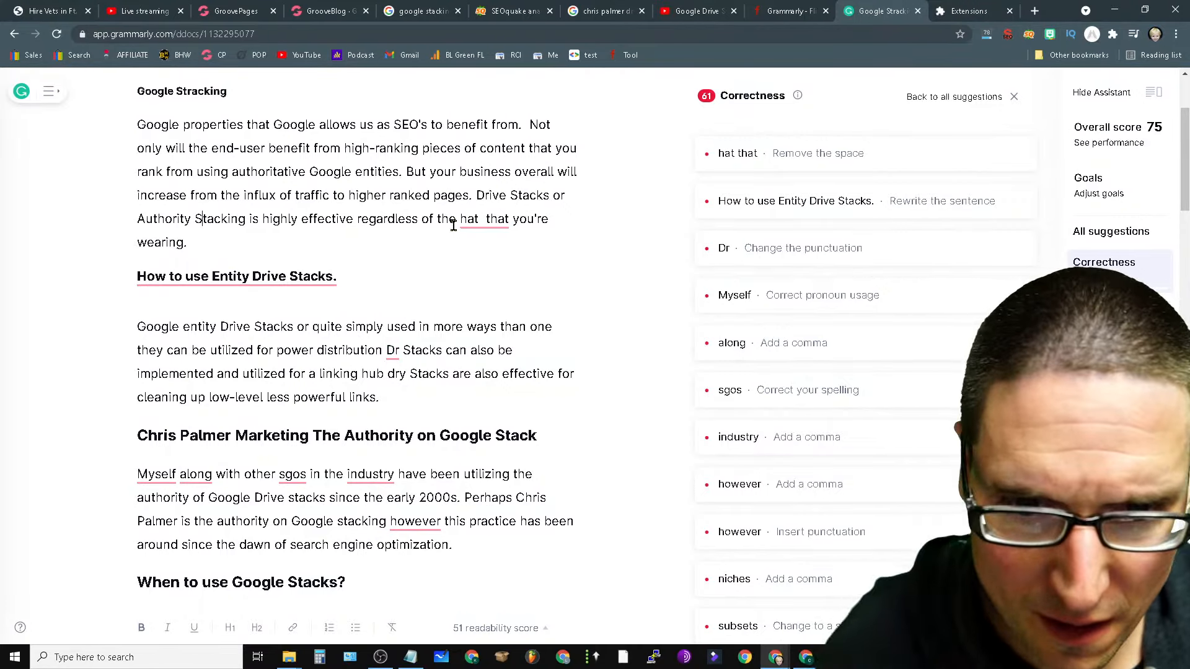
click(484, 221)
click(817, 211)
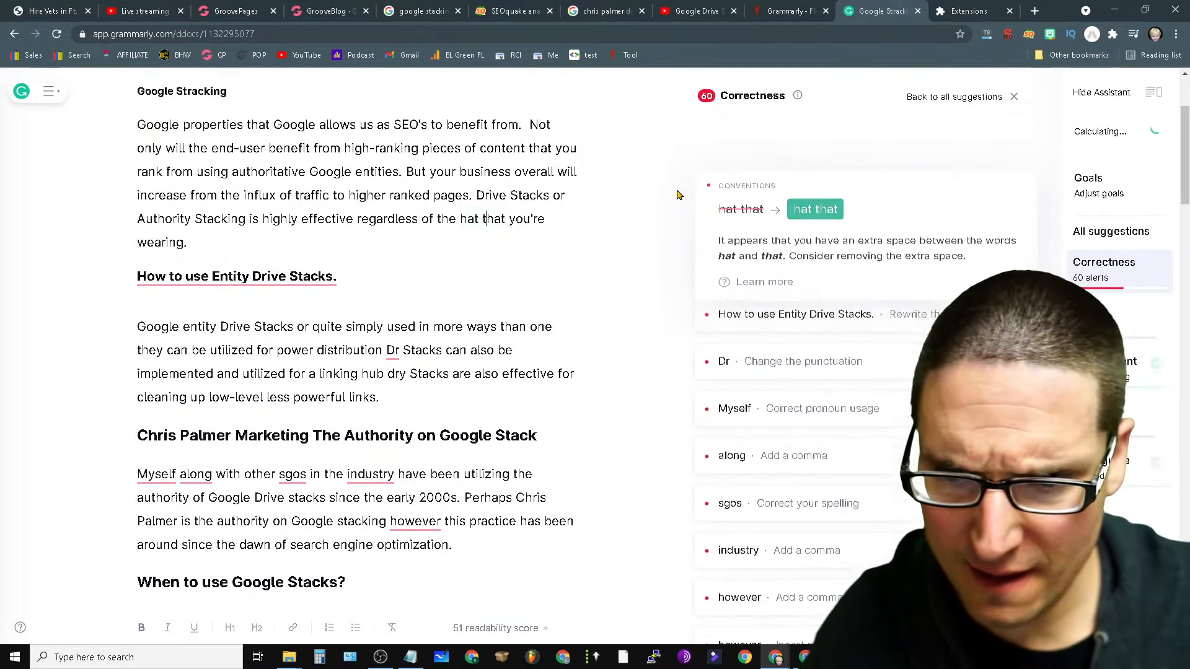
click(285, 244)
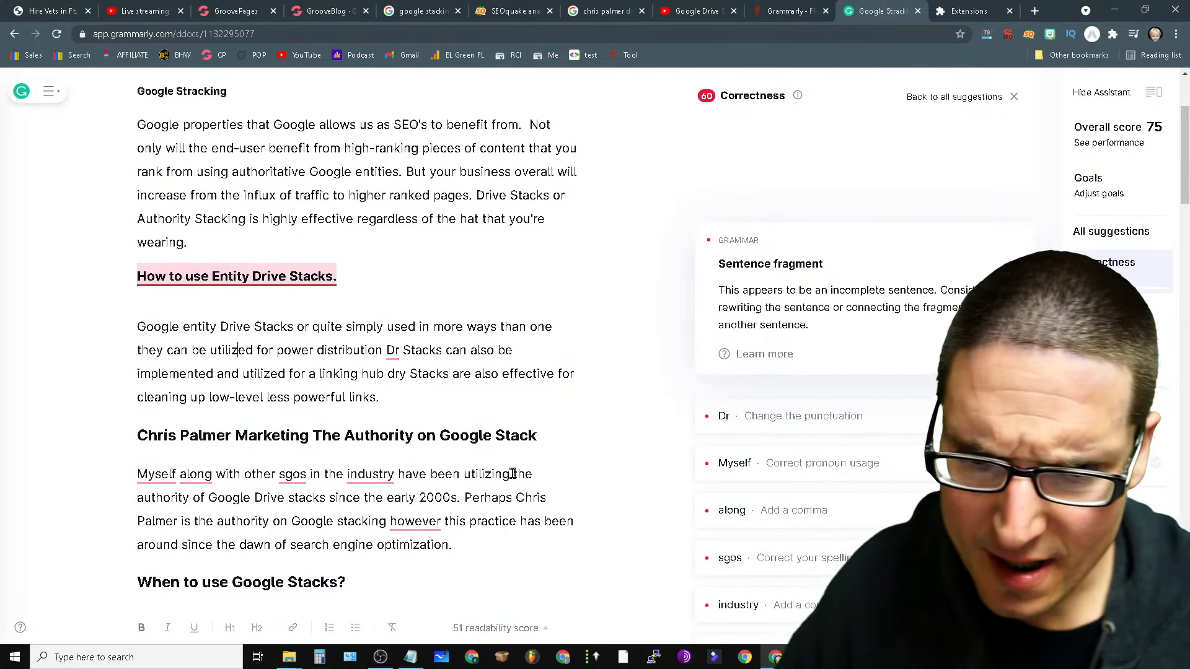
- Change 'or' to 'are' and end the sentence with a period after 'one'
double_click(303, 327)
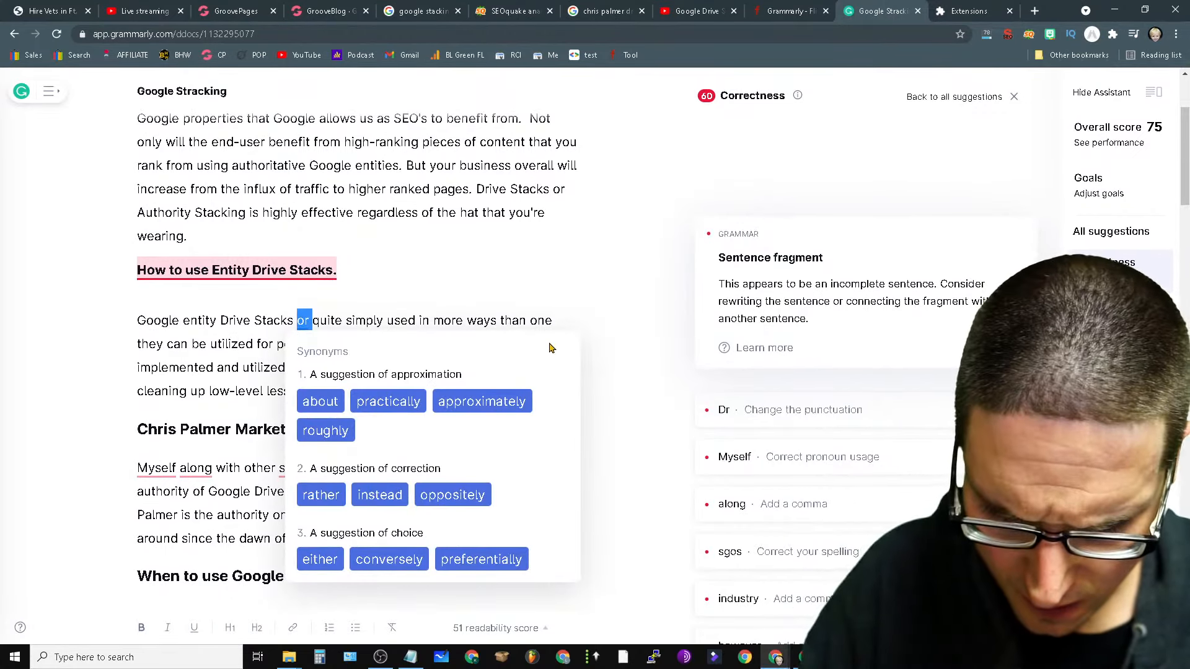
text(are)
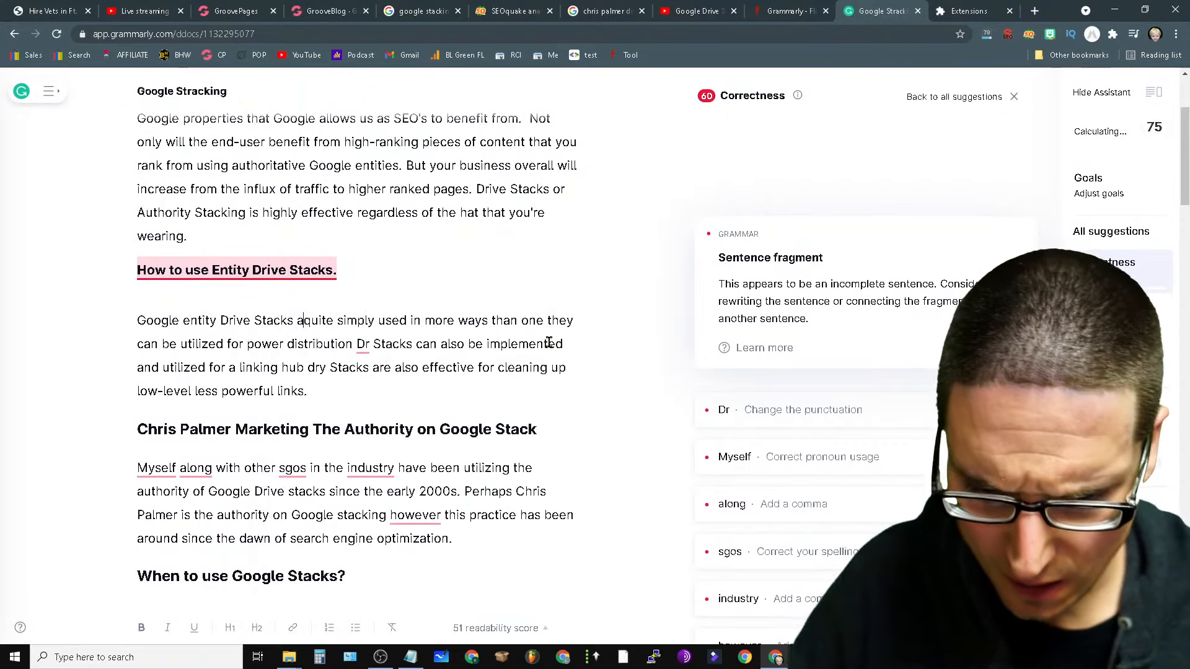
click(438, 254)
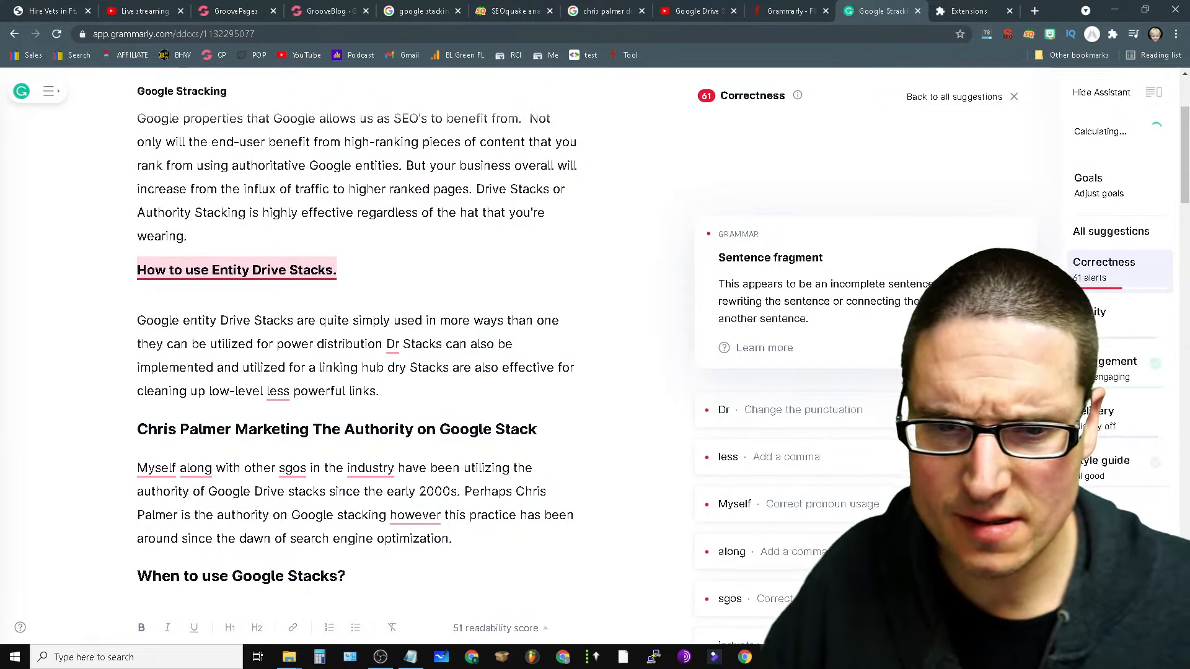
click(560, 320)
text(.)
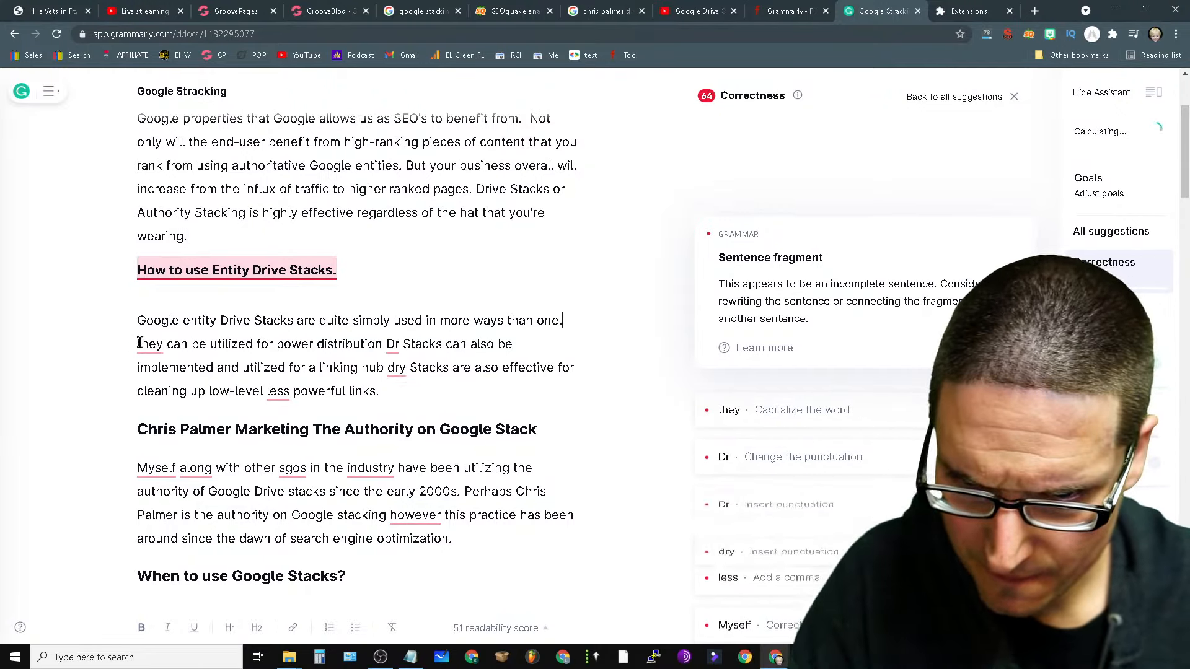
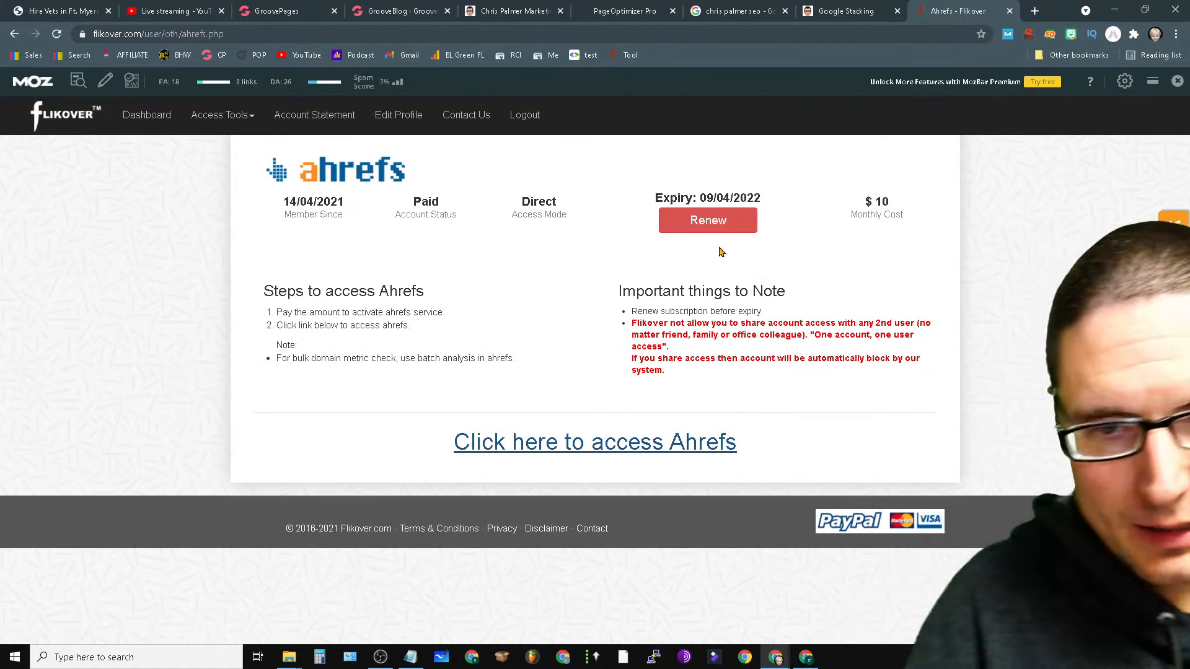
- Open Ahrefs Site Explorer for chrispalmermarketing.com and append 'seo' to the target domain
click(595, 442)
click(705, 280)
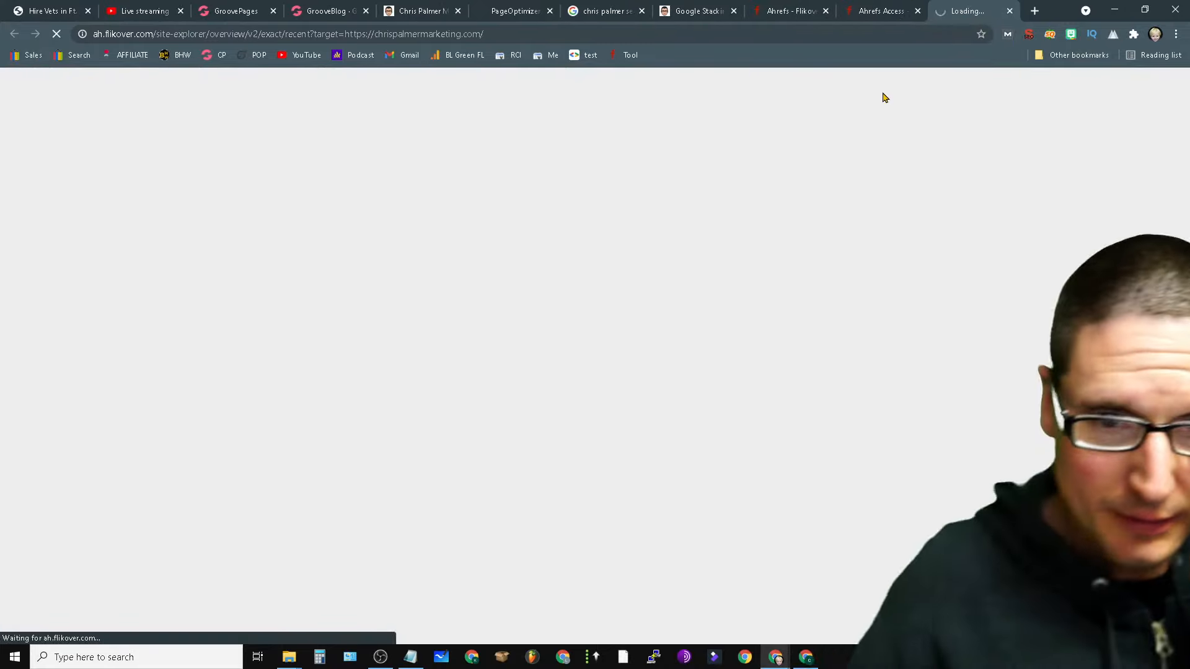
click(265, 139)
text(seo)
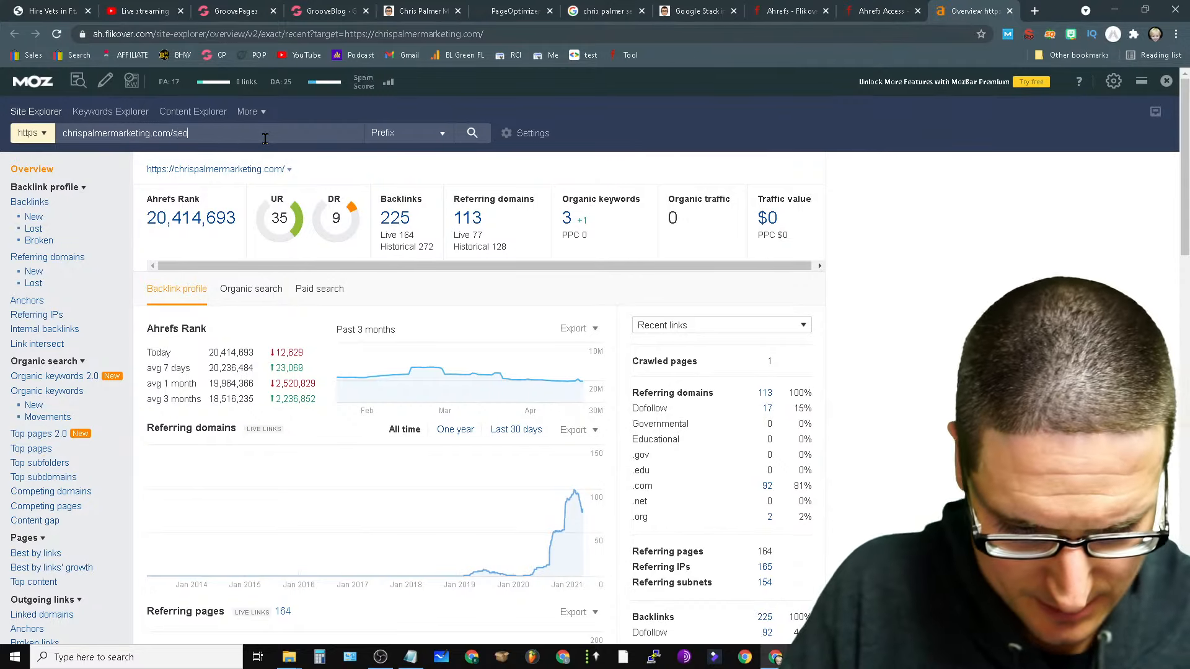
- Look up the /seo/ section, then run whole-domain stats showing 755 backlinks and 221 referring domains
key(Return)
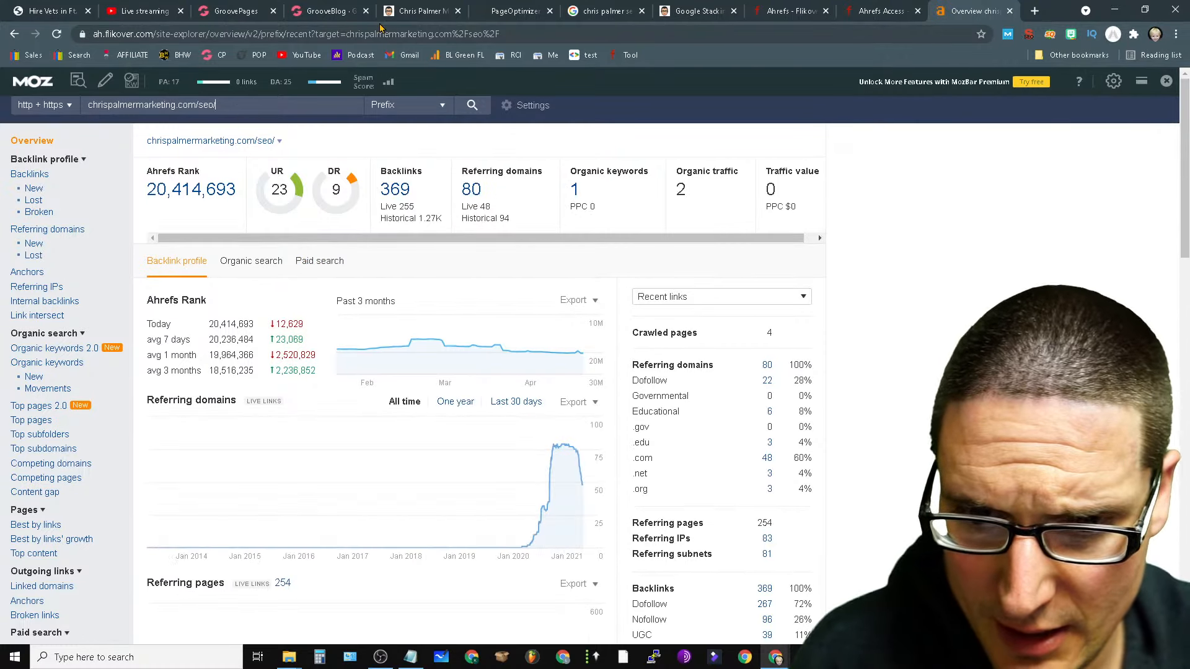
key(BackSpace)
key(BackSpace)
key(BackSpace)
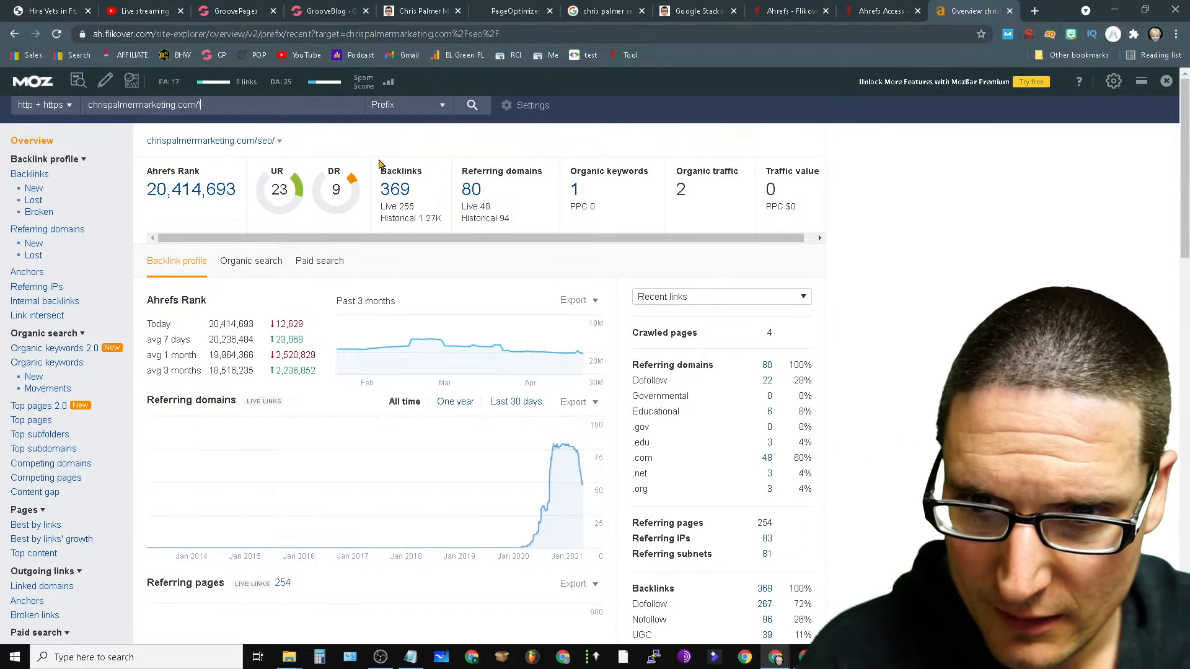
key(Return)
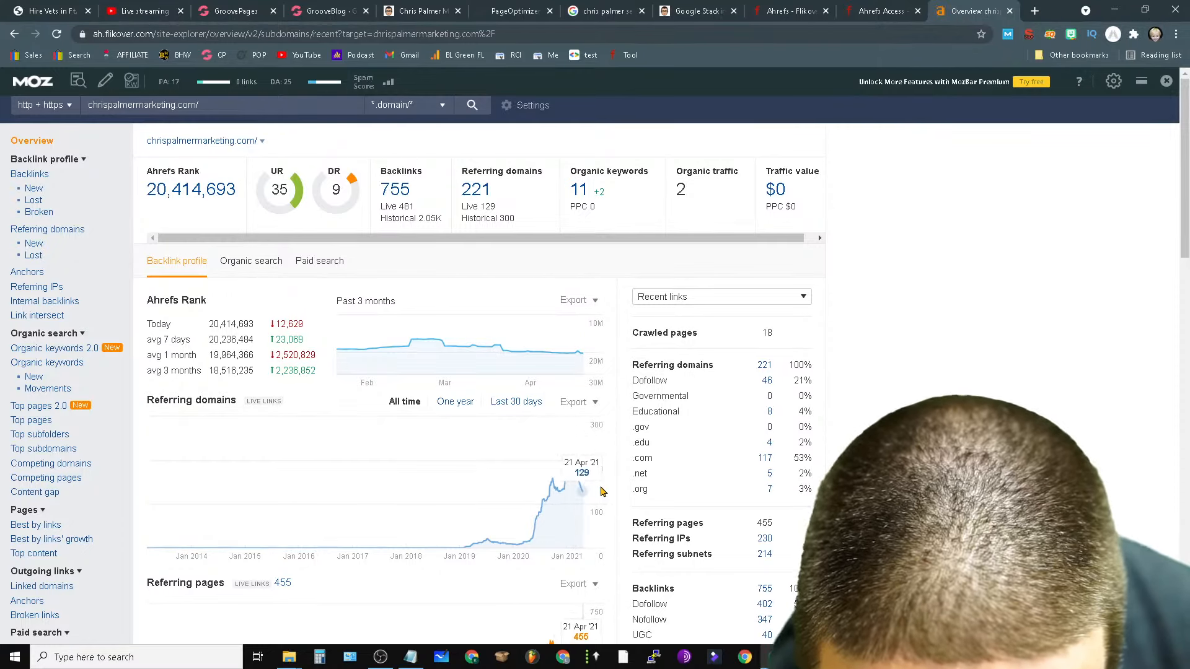
scroll(582, 489, down, 6)
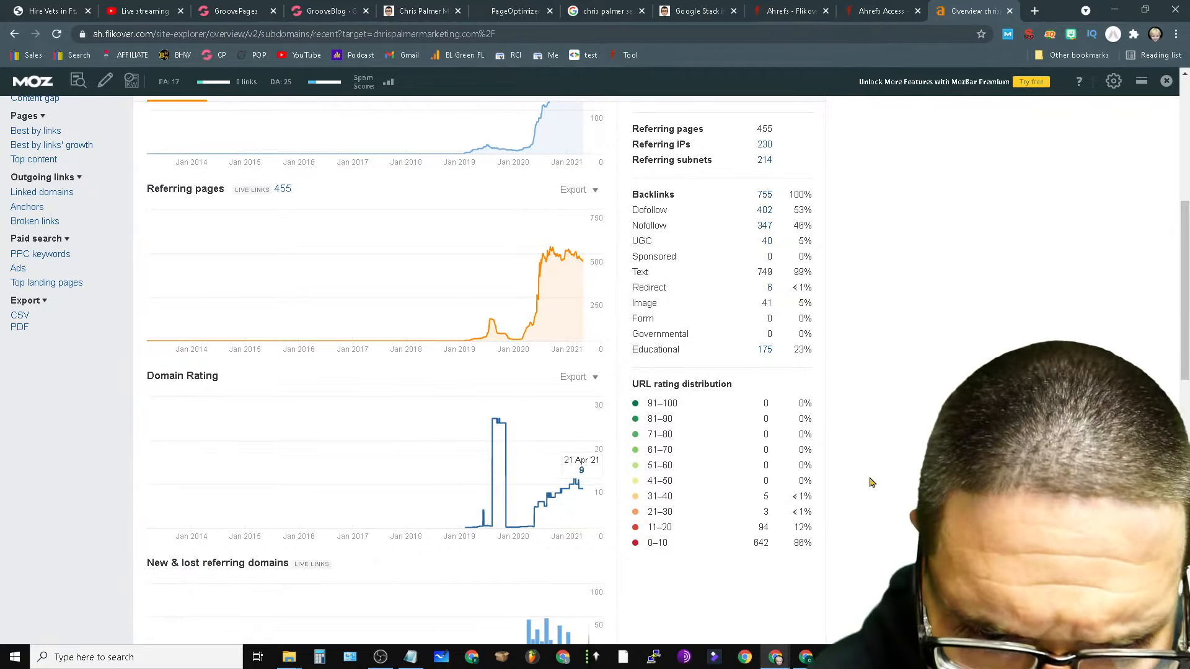
scroll(871, 483, down, 3)
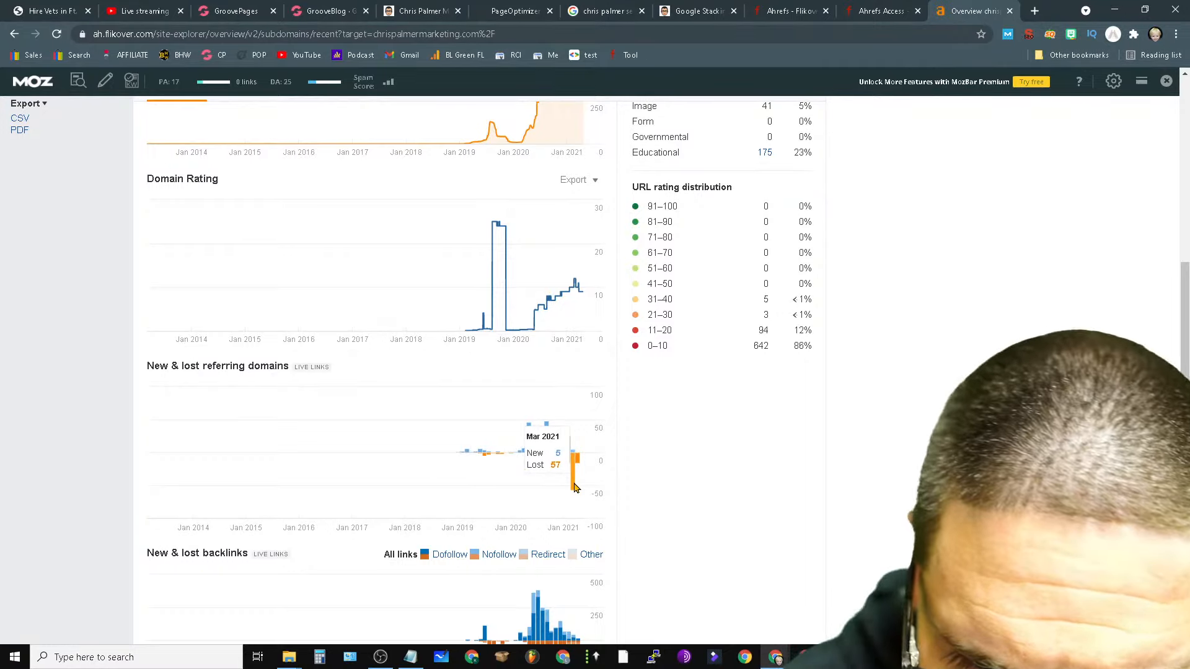
scroll(641, 520, down, 6)
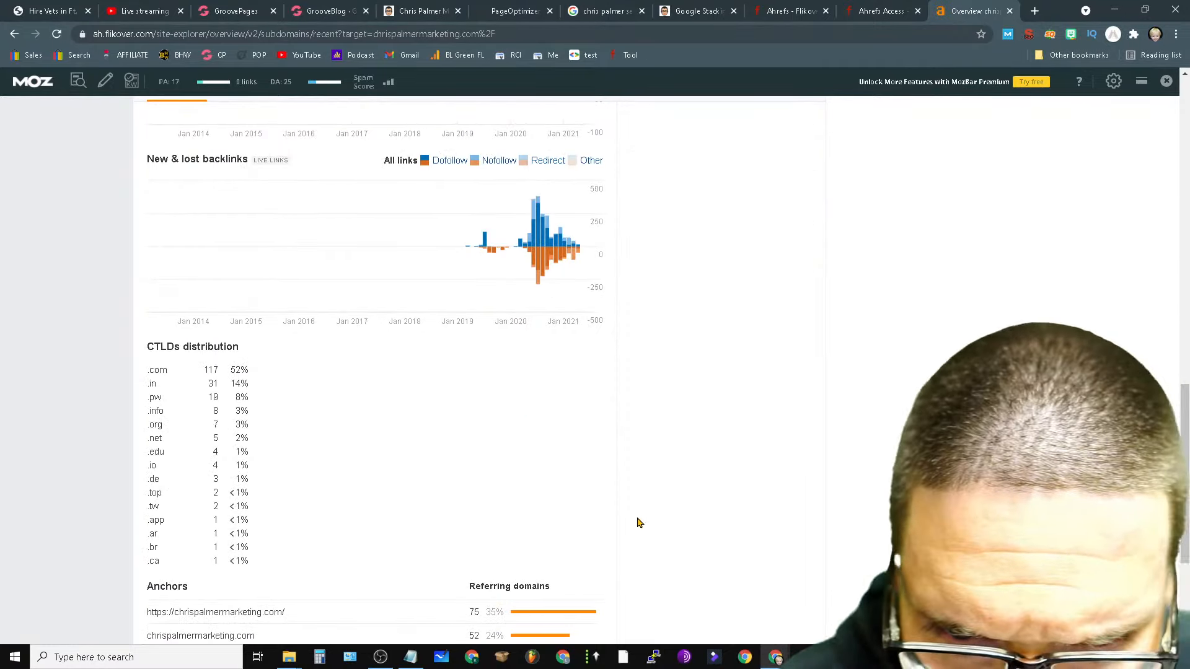
scroll(640, 522, up, 12)
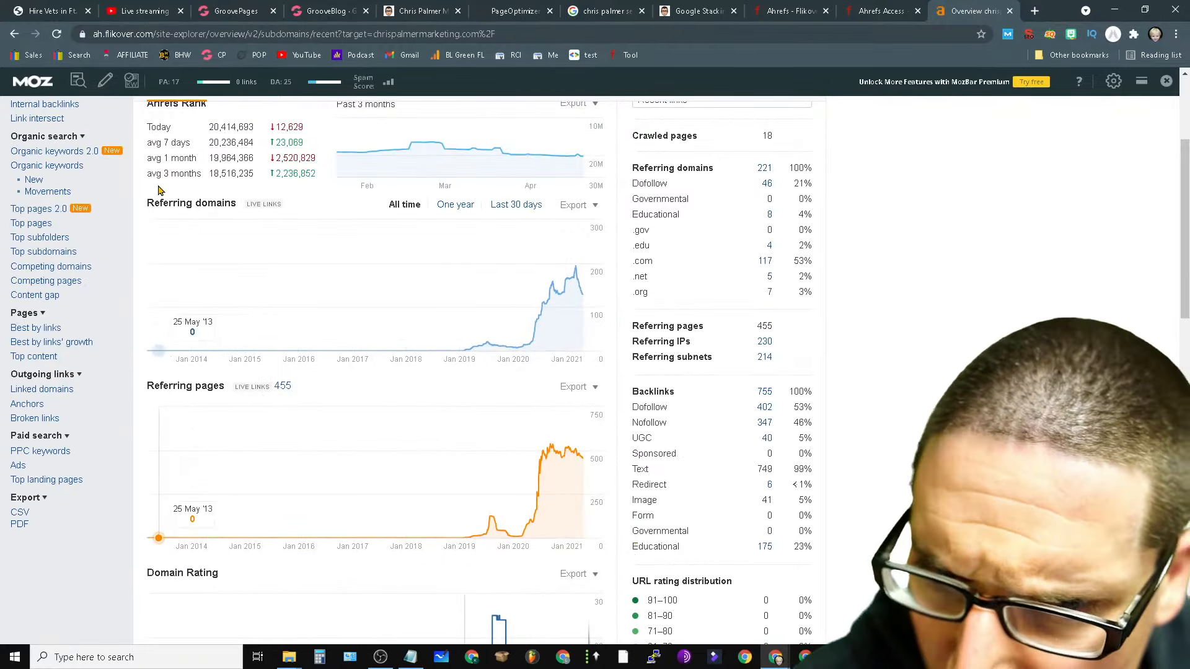
scroll(802, 575, up, 3)
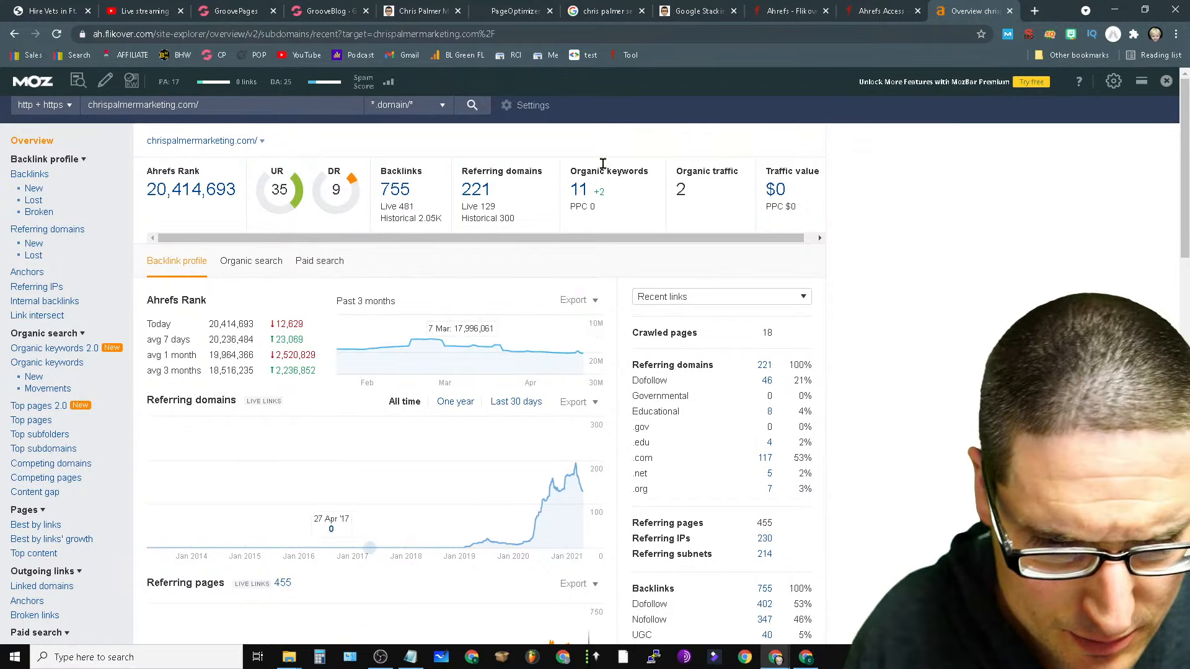
scroll(660, 375, down, 6)
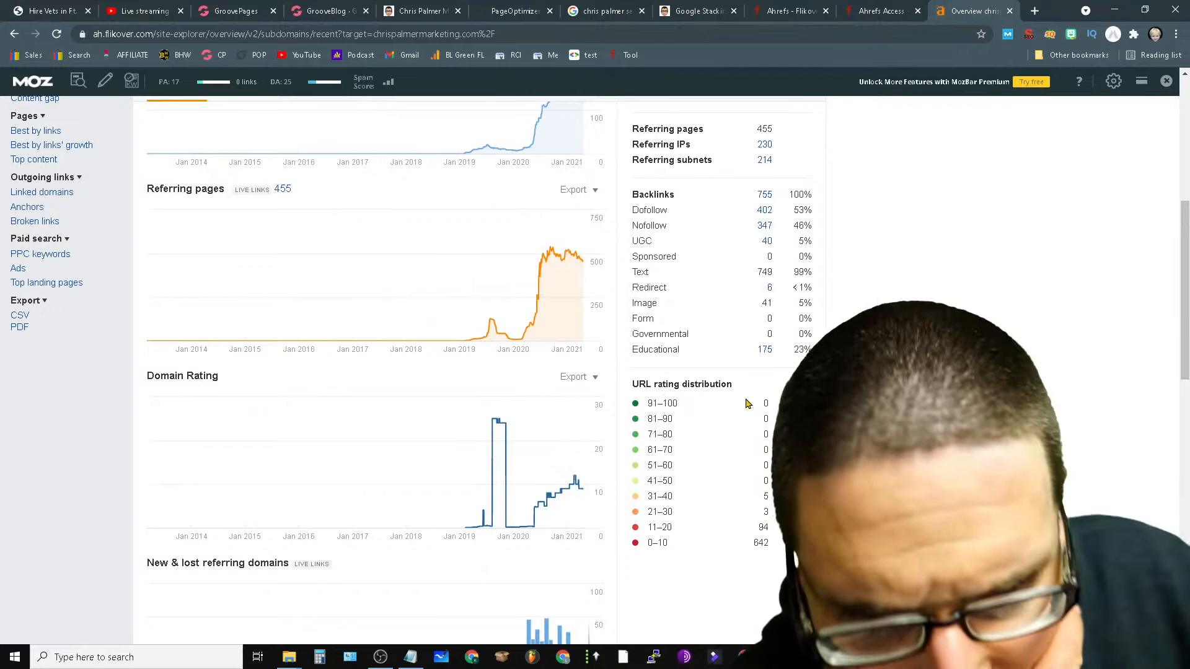
scroll(737, 421, down, 3)
scroll(803, 357, up, 6)
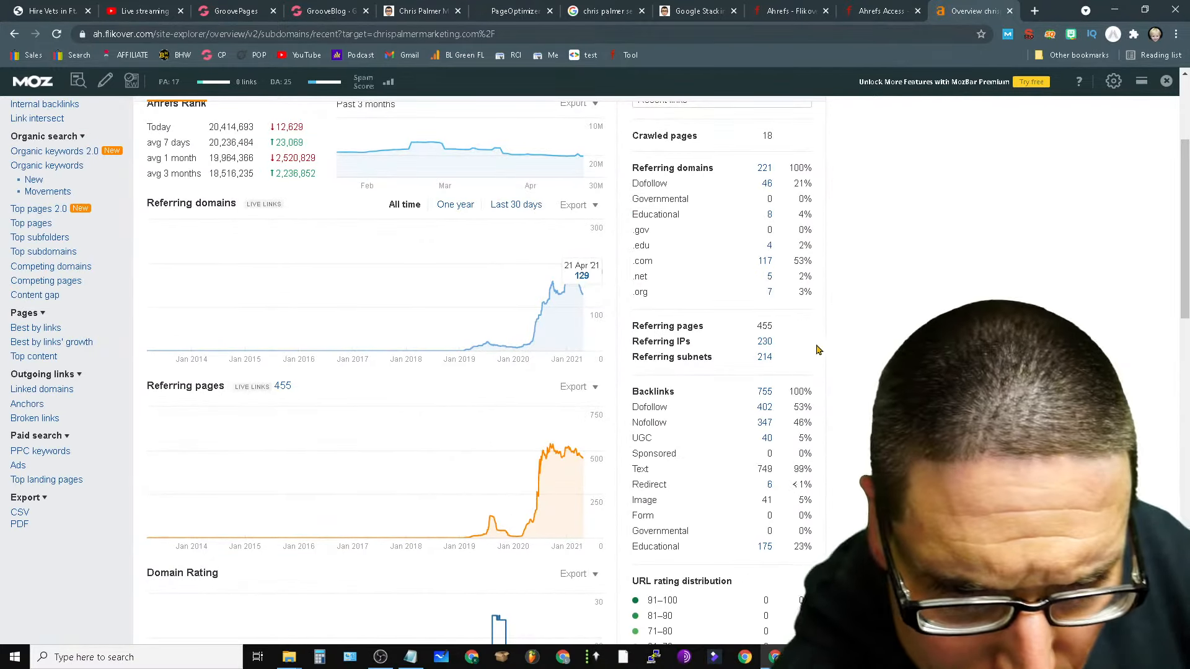
scroll(160, 322, up, 3)
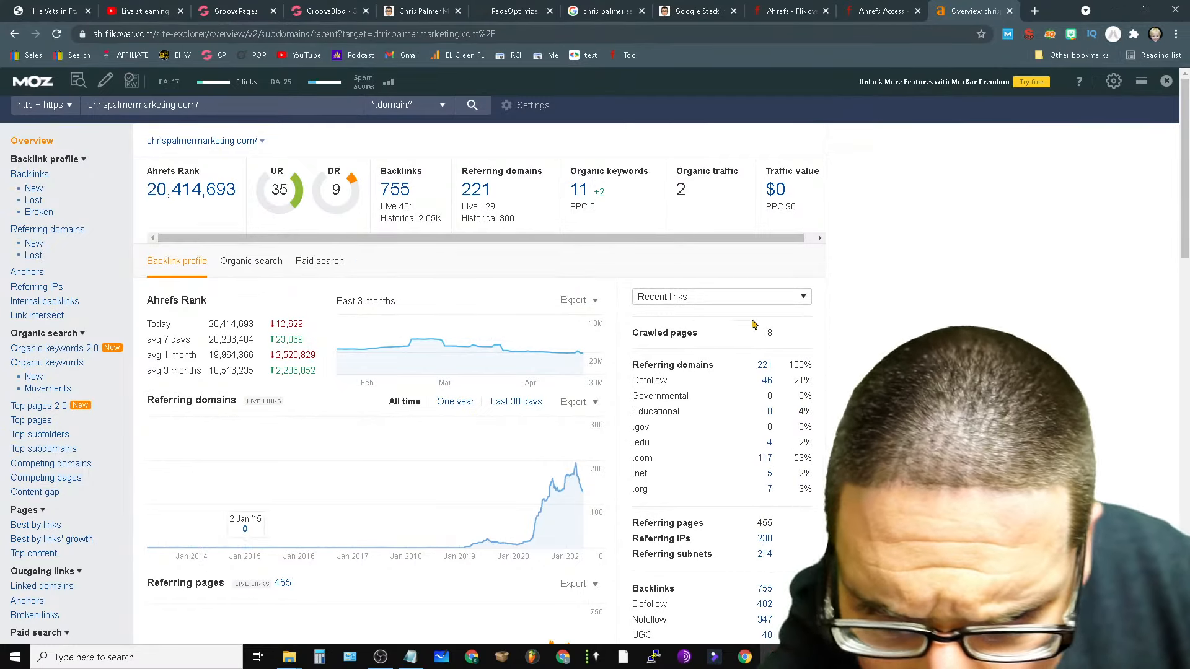
scroll(696, 459, down, 20)
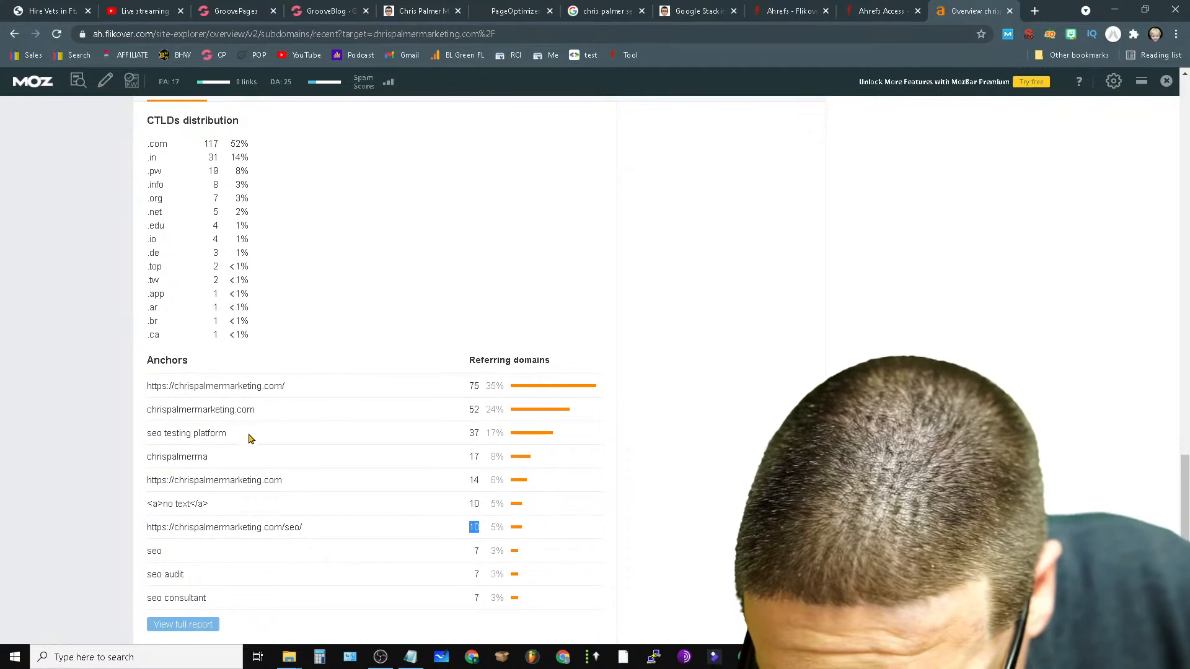
- Review the top anchor texts, including the /seo/ and seo consultant anchors, then close both Ahrefs tabs
drag(250, 435, 98, 453)
click(381, 471)
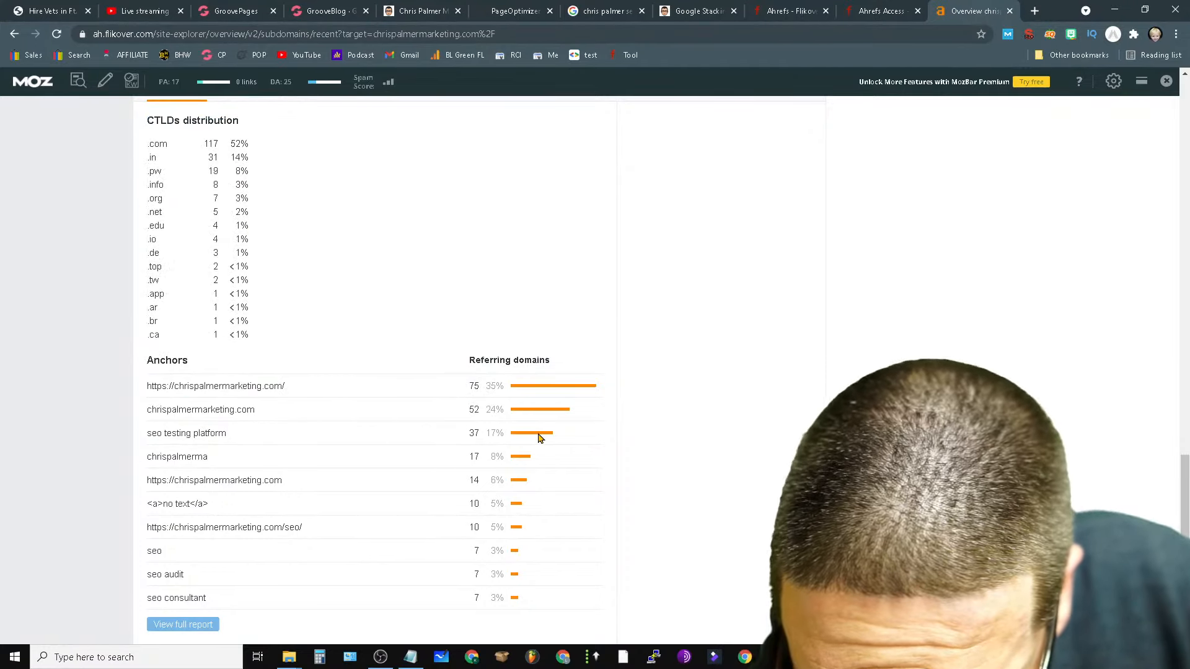
drag(314, 543, 218, 540)
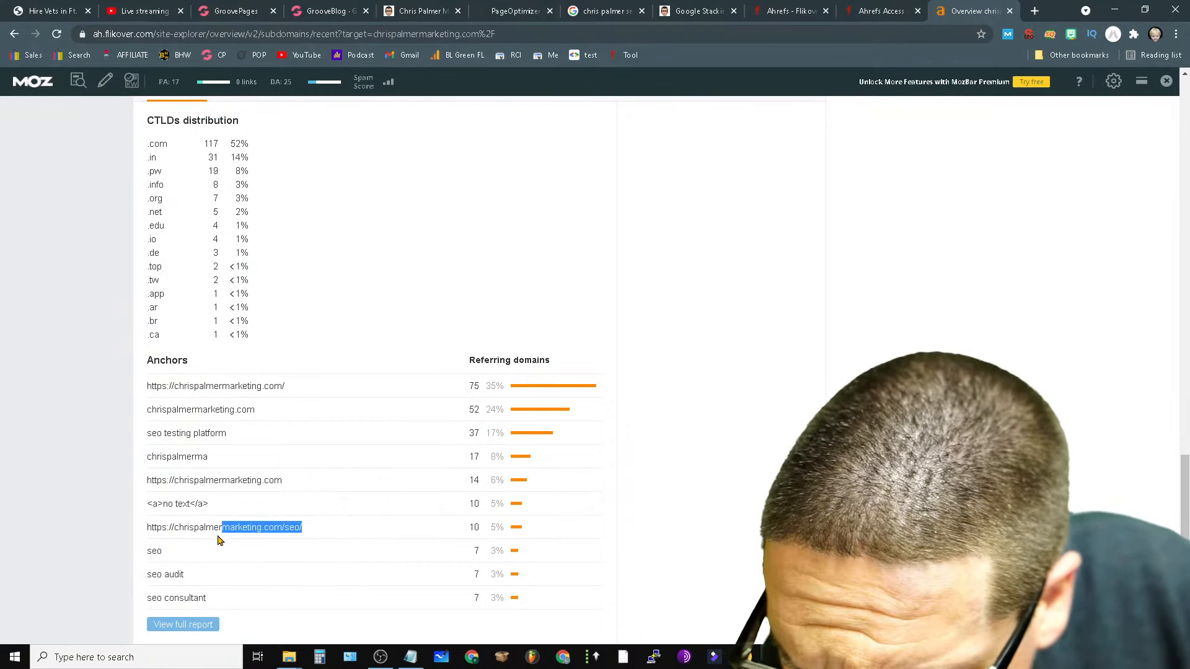
drag(209, 602, 153, 600)
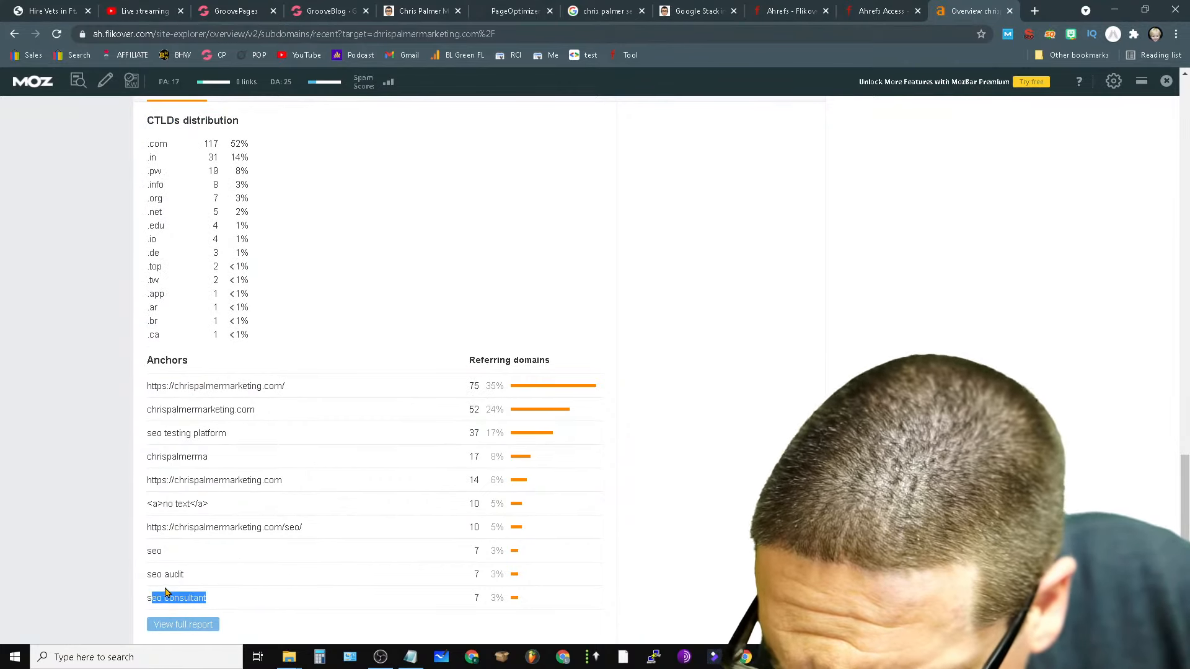
drag(227, 587, 174, 578)
click(302, 551)
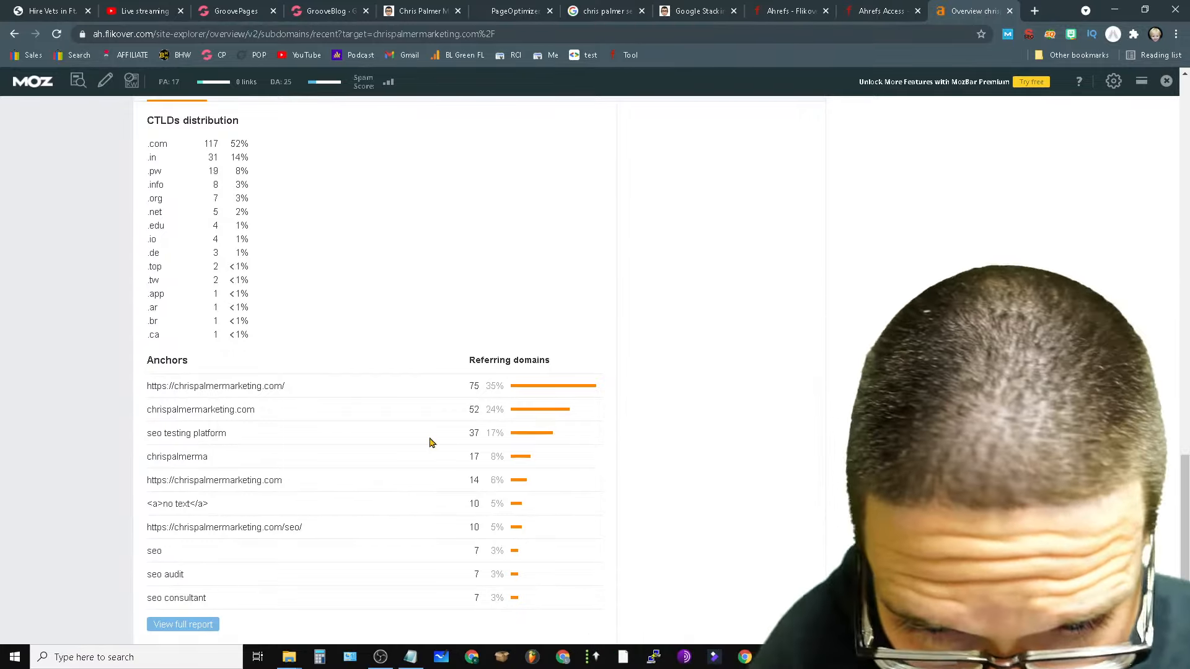
scroll(708, 556, up, 10)
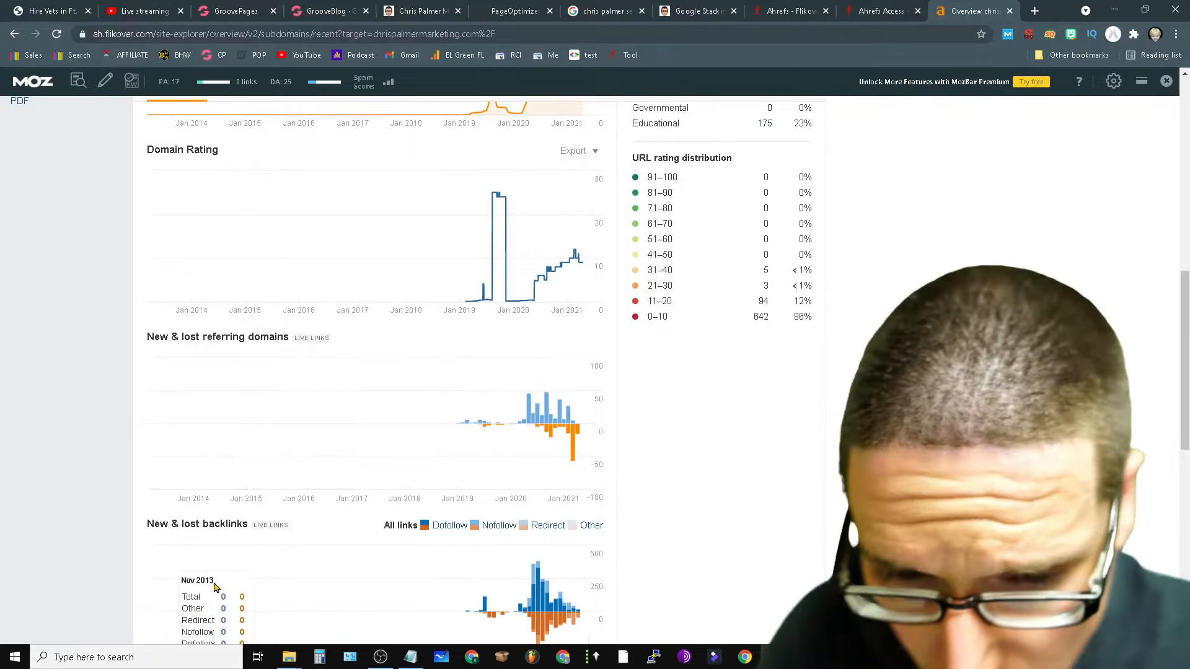
scroll(186, 576, up, 10)
click(1009, 10)
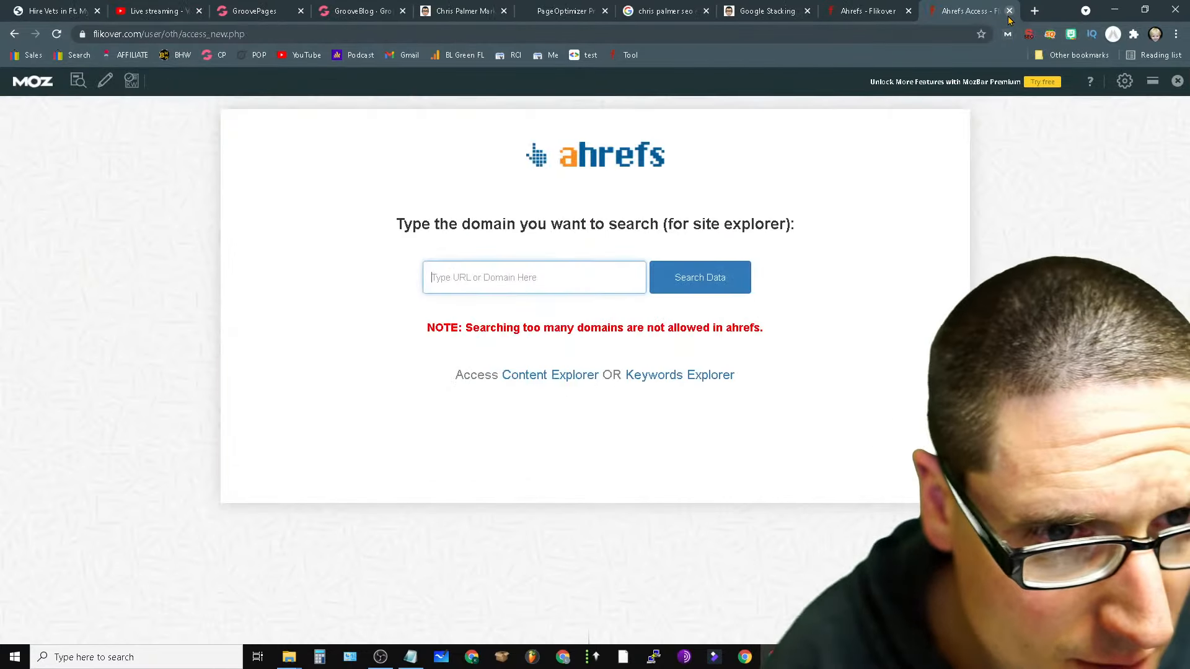
click(918, 10)
- Close Flikover, enter 'seo/google-stacking' as the PageOptimizer Pro page path and start the analysis
click(826, 11)
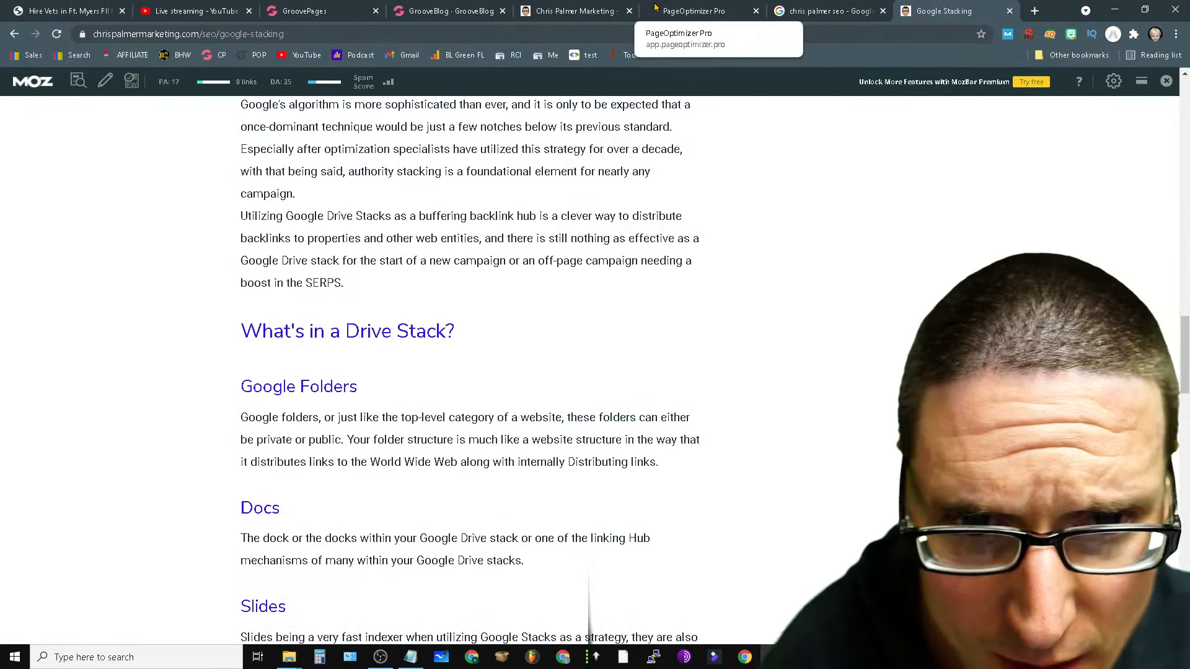
click(678, 8)
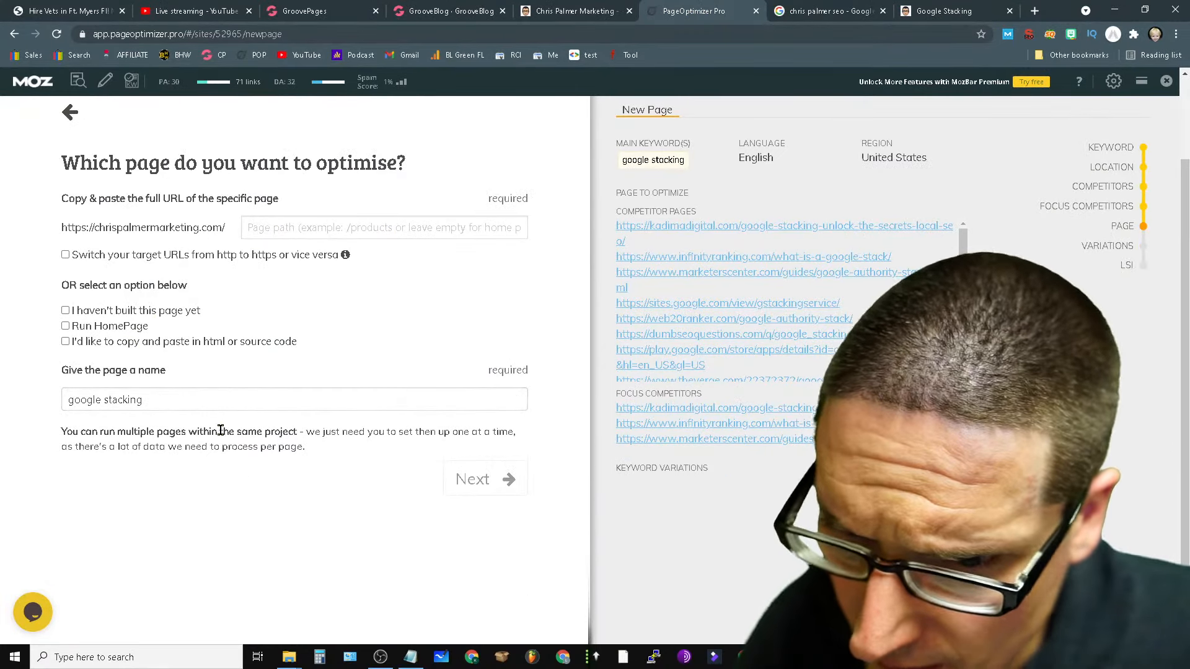
right_click(272, 229)
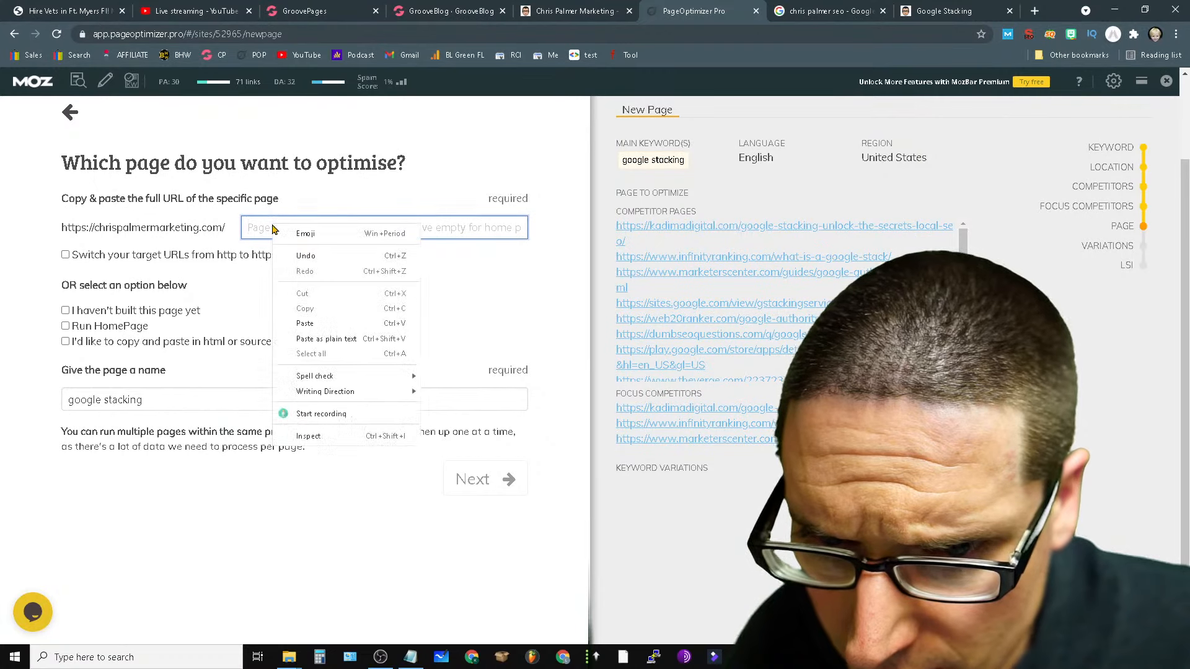
click(351, 324)
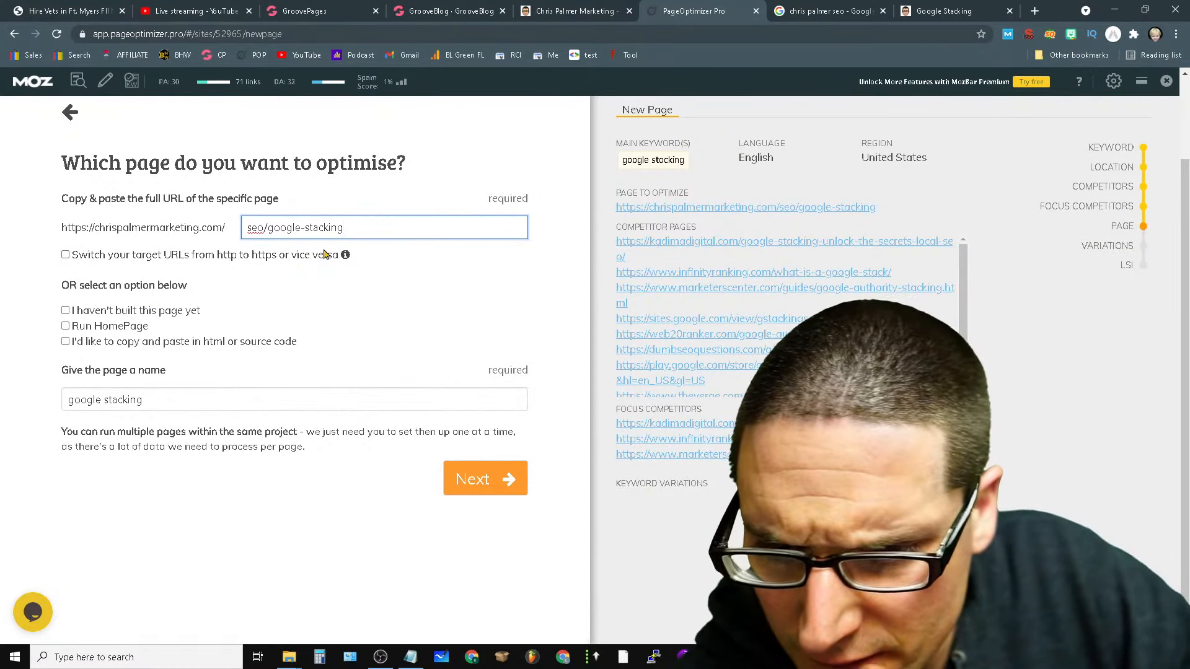
mouse_move(347, 256)
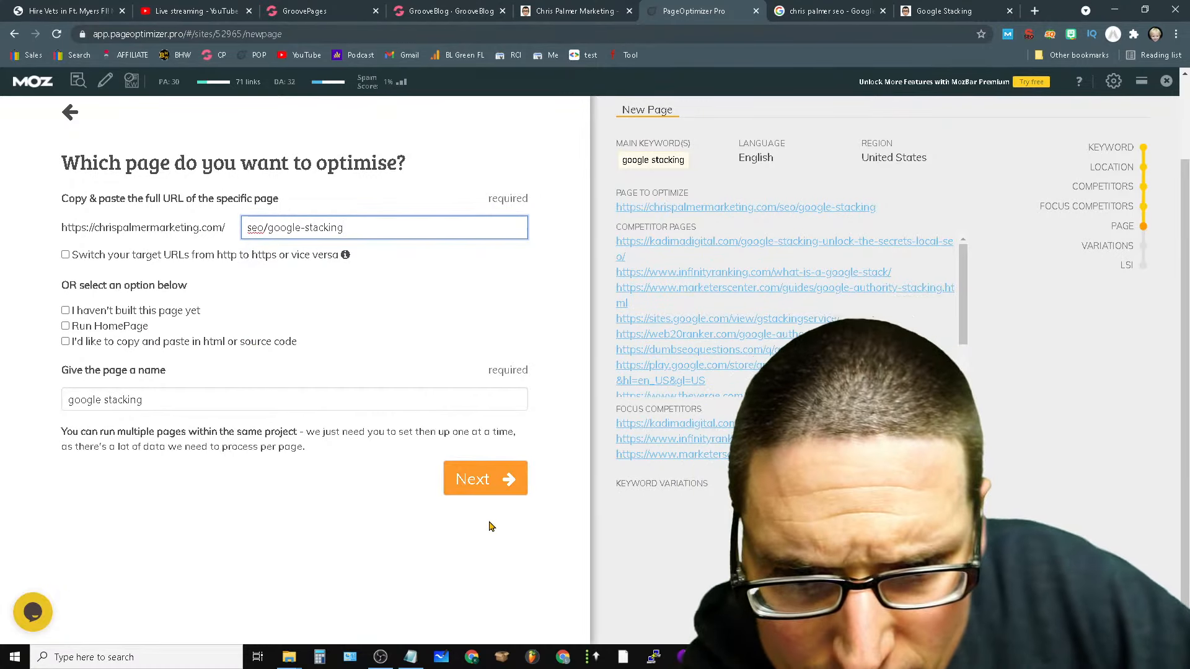
click(502, 489)
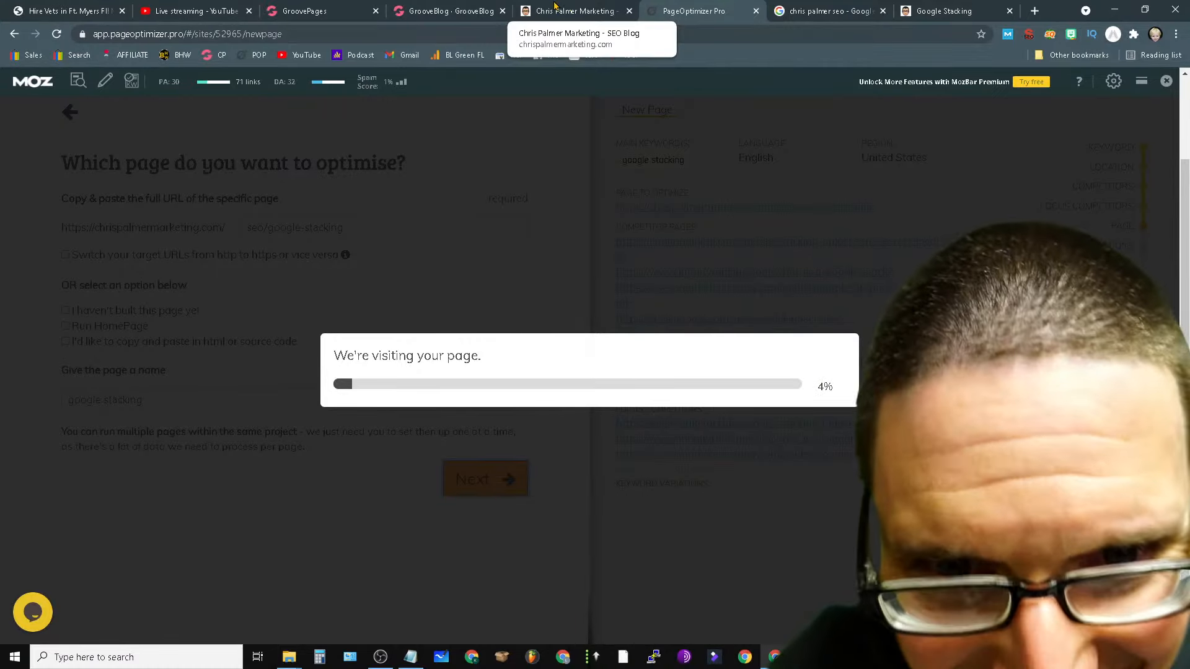
- Read through the live Google Stacking article on the blog, then return to PageOptimizer Pro
click(566, 12)
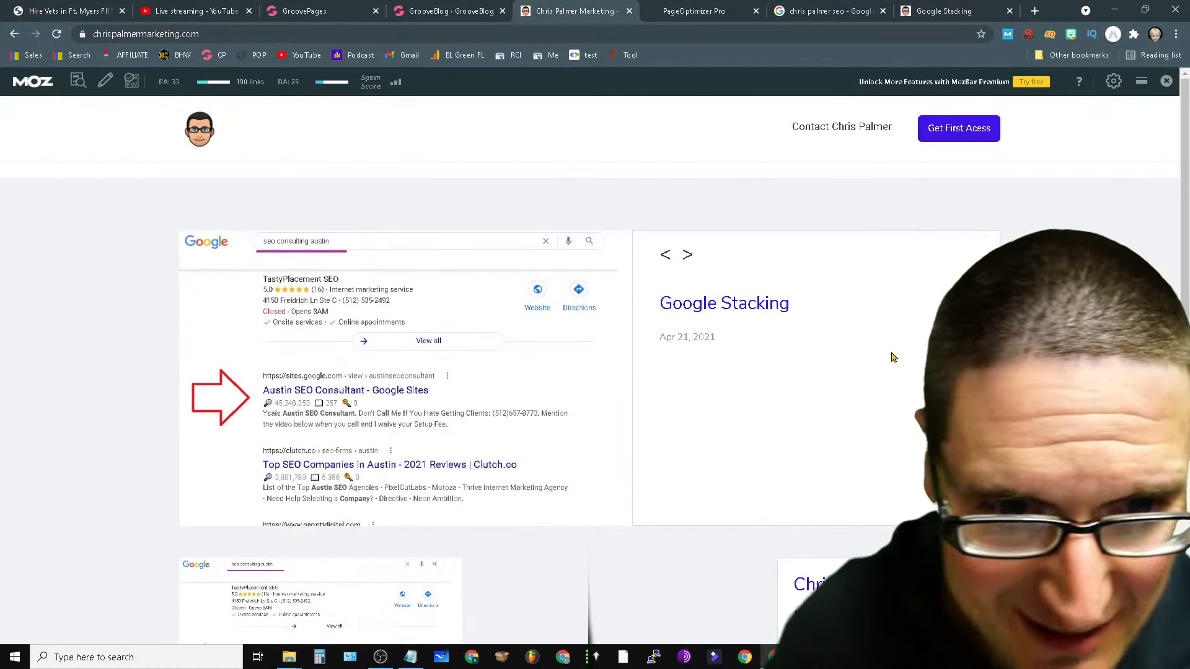
scroll(777, 317, down, 6)
scroll(777, 318, up, 3)
click(461, 241)
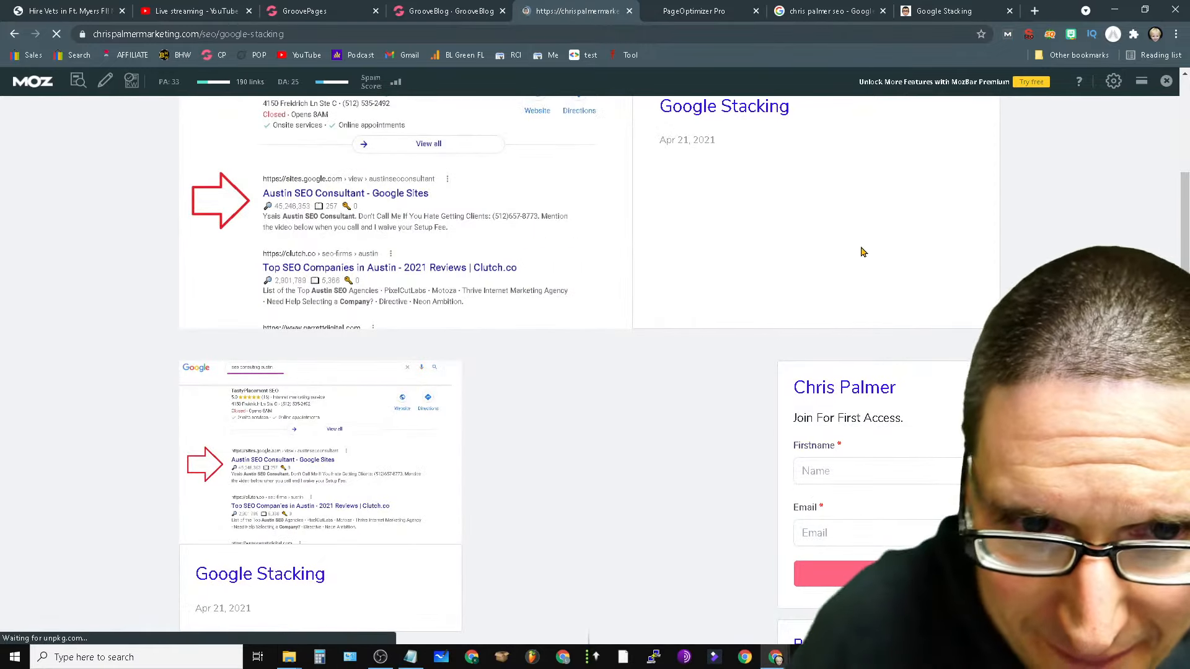
scroll(703, 384, down, 8)
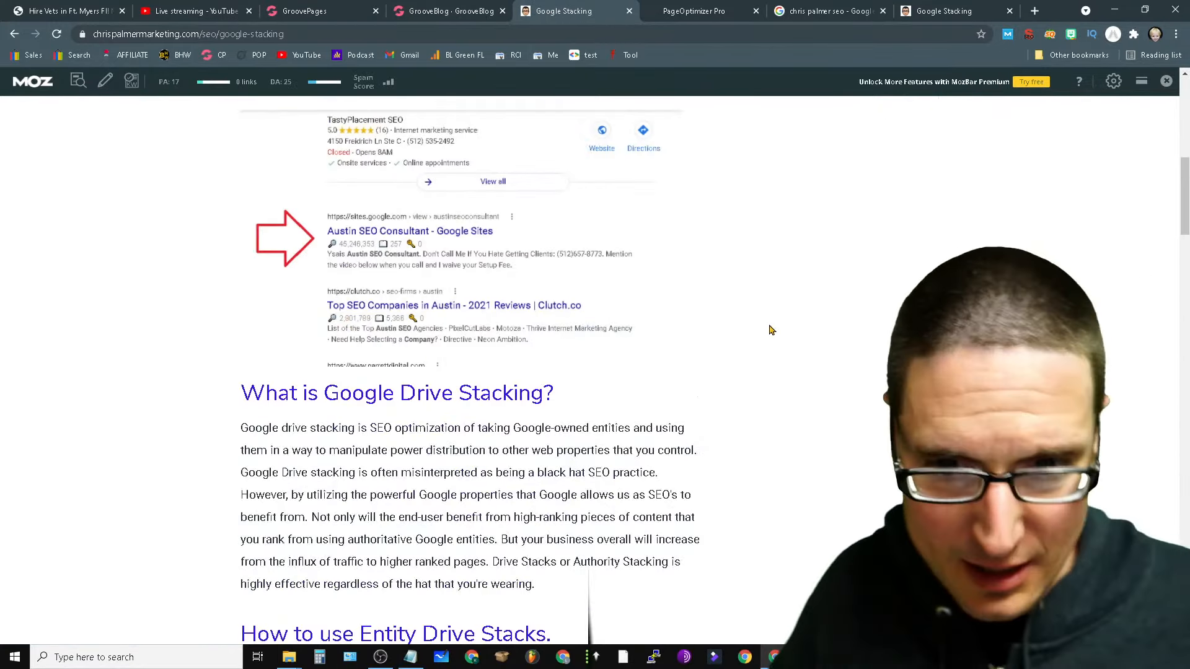
scroll(770, 329, down, 10)
scroll(680, 255, down, 15)
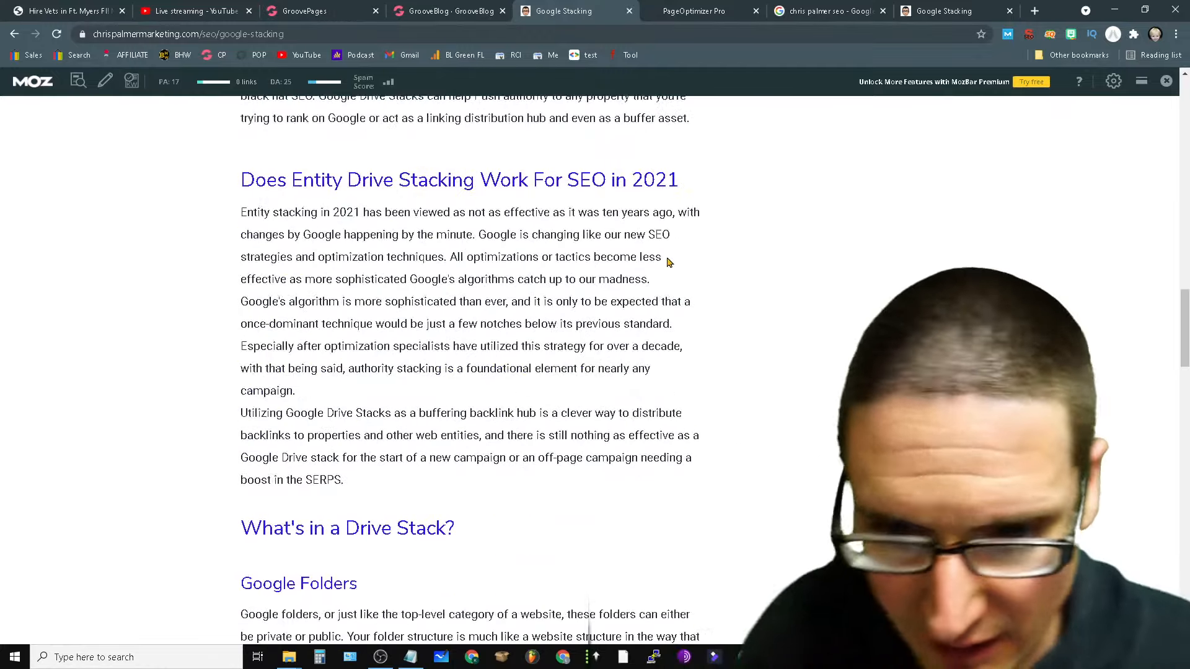
scroll(690, 414, up, 15)
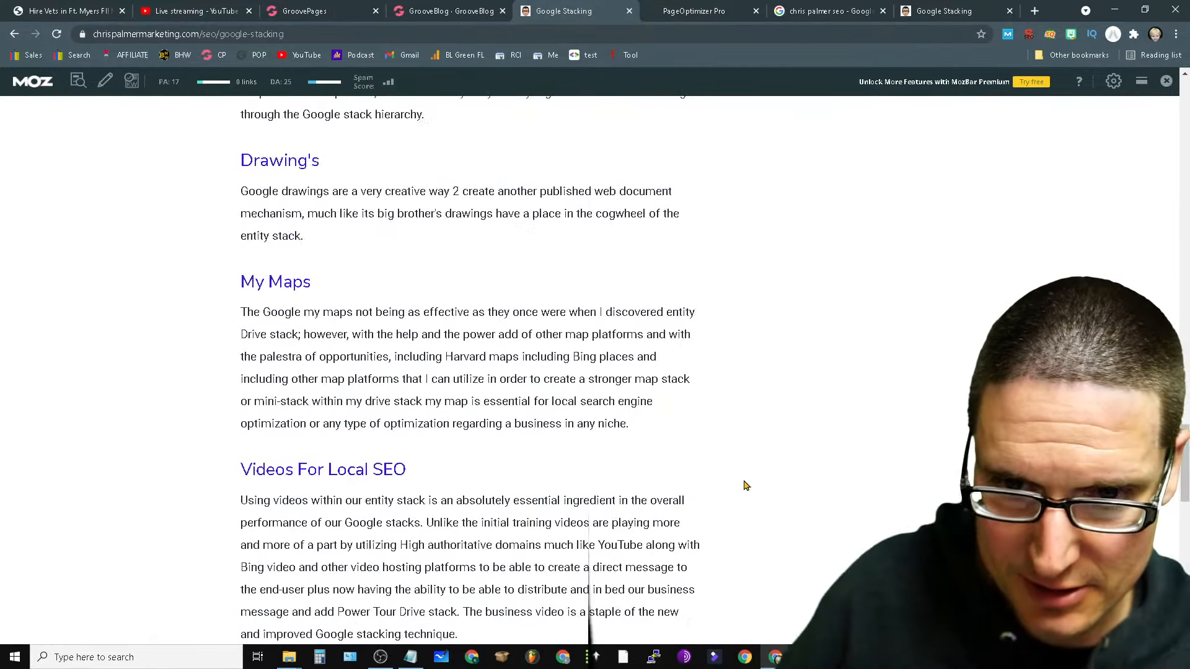
scroll(545, 539, down, 3)
scroll(545, 536, down, 15)
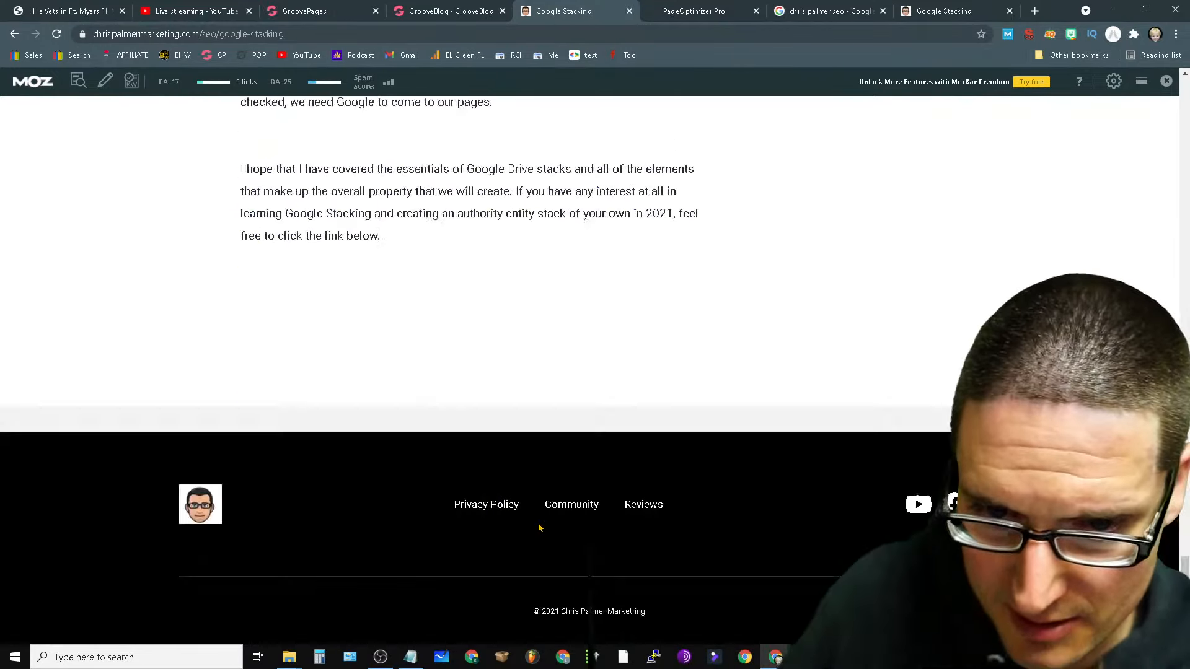
scroll(539, 523, up, 6)
scroll(555, 523, down, 10)
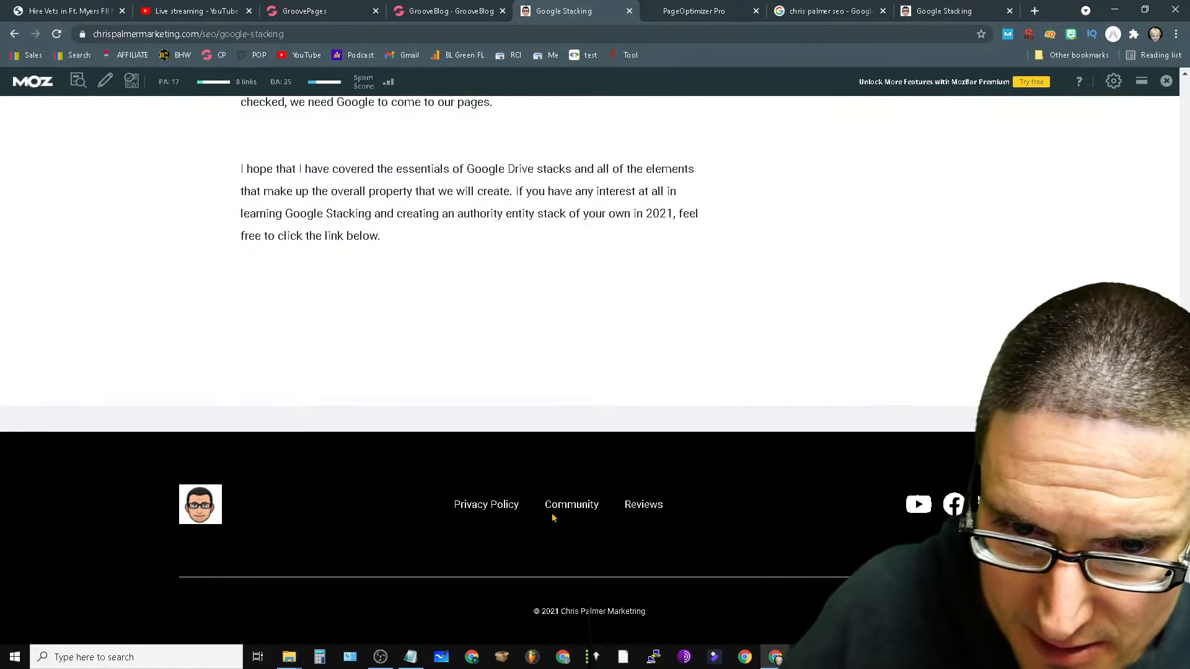
scroll(553, 517, up, 3)
scroll(554, 517, up, 20)
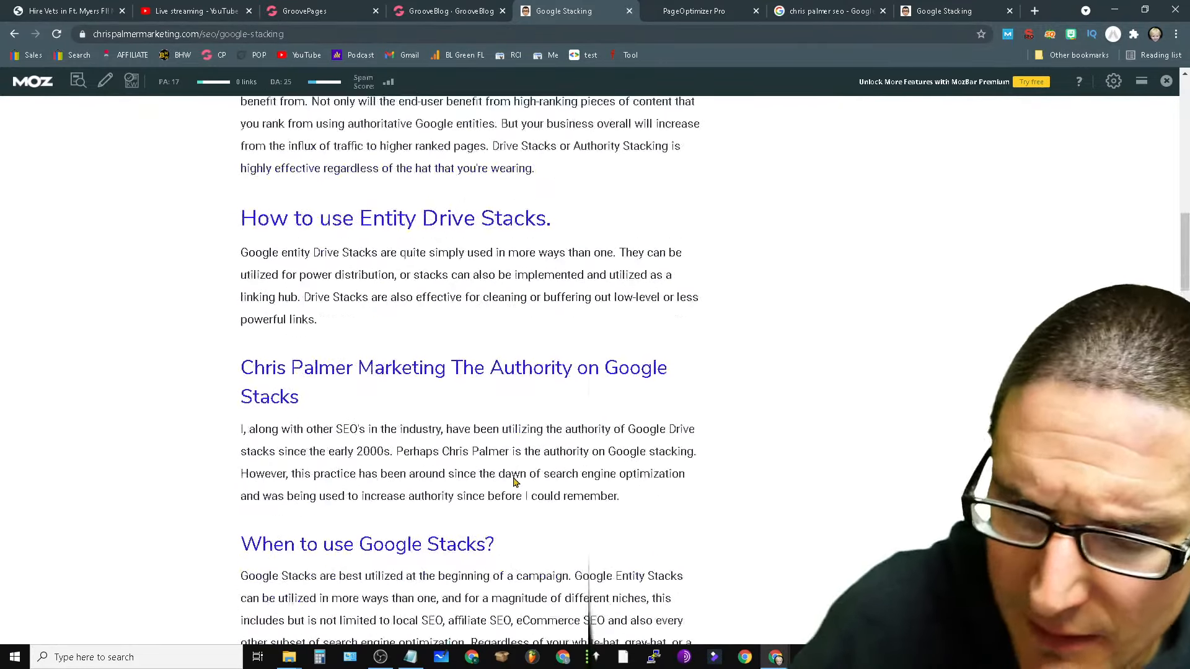
scroll(519, 491, down, 20)
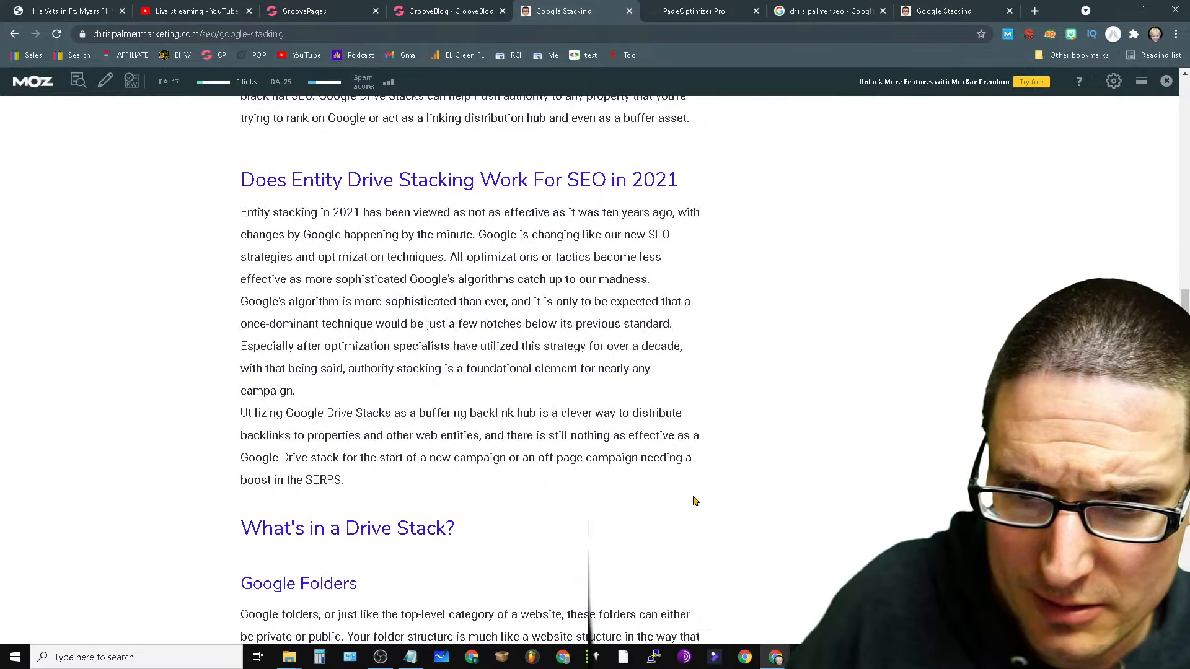
scroll(675, 524, up, 20)
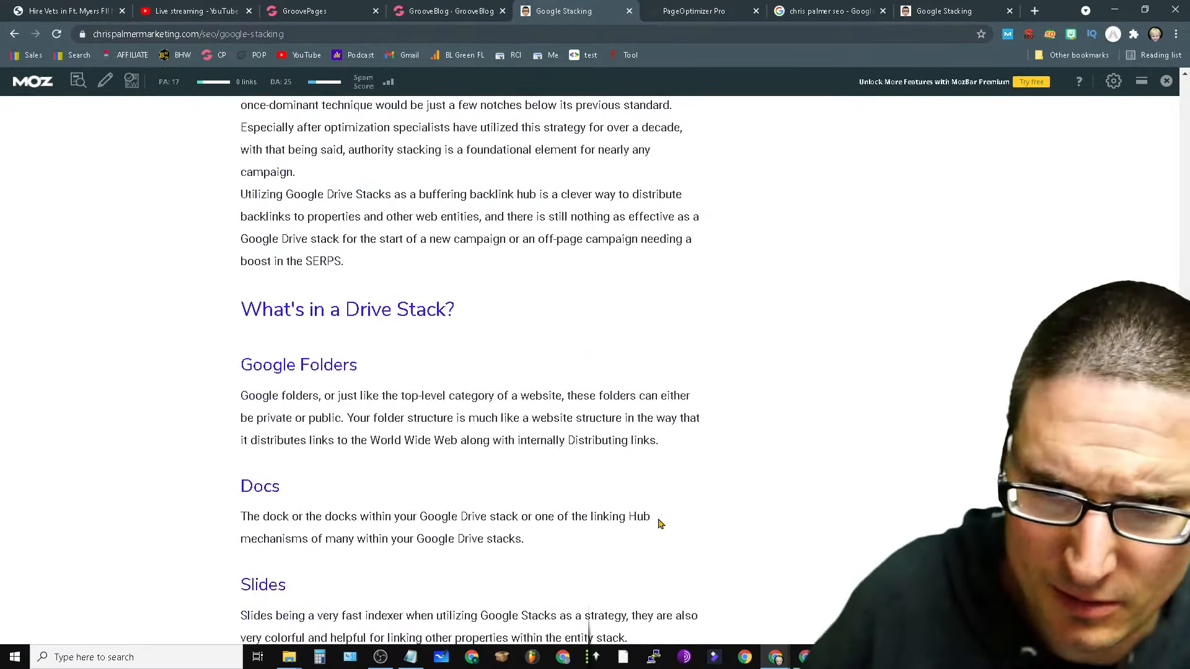
click(684, 7)
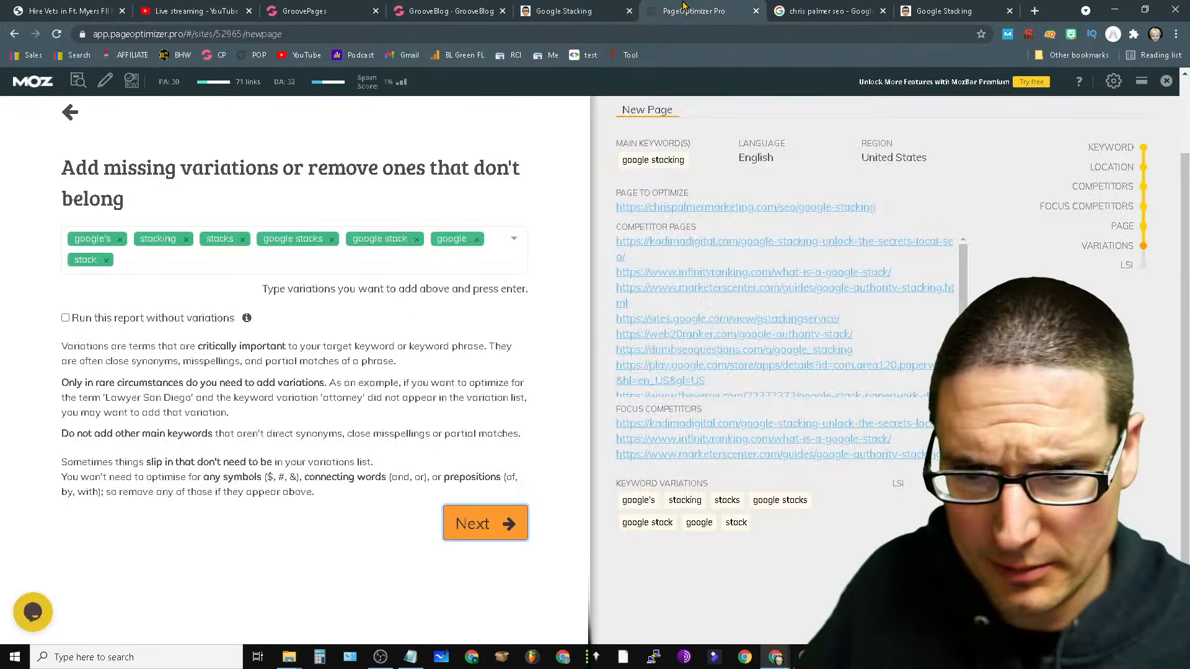
- Accept the suggested keyword variations, look over the LSI terms and submit the report for processing
click(466, 519)
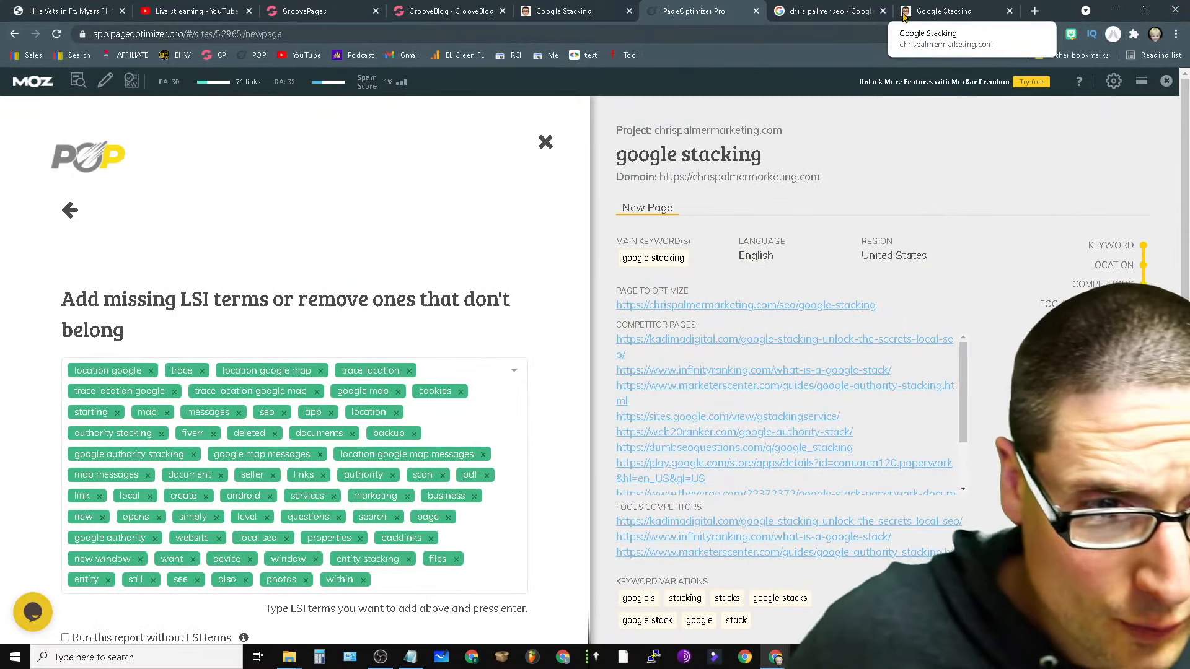
scroll(313, 570, down, 3)
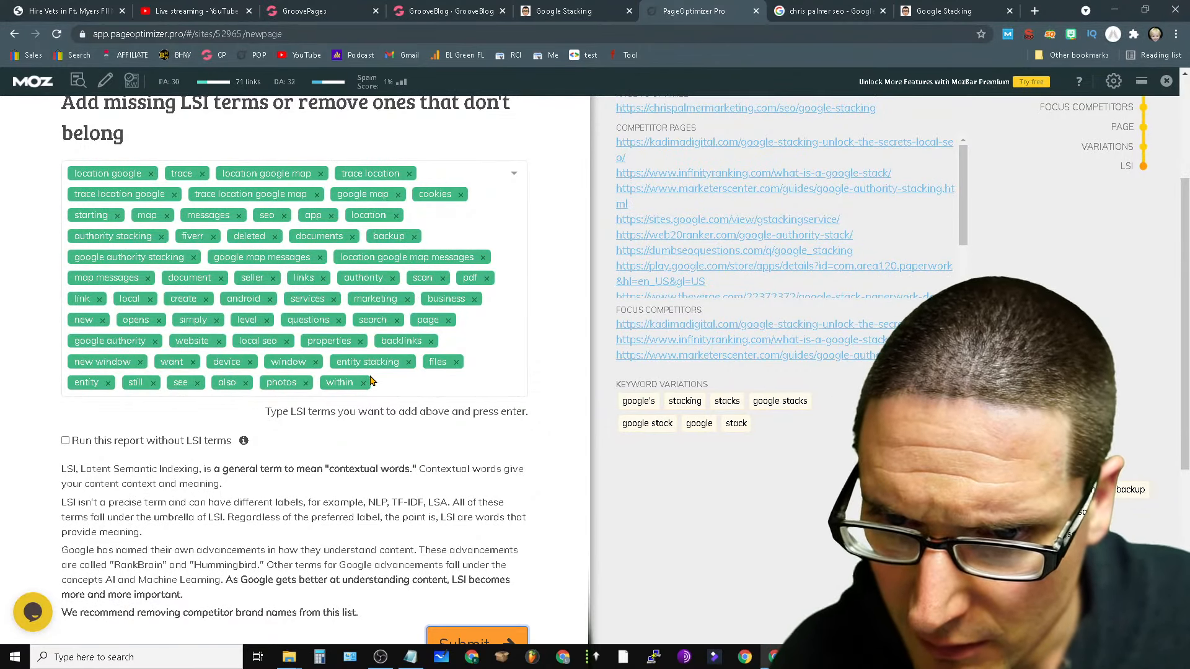
scroll(370, 380, up, 3)
scroll(198, 463, down, 3)
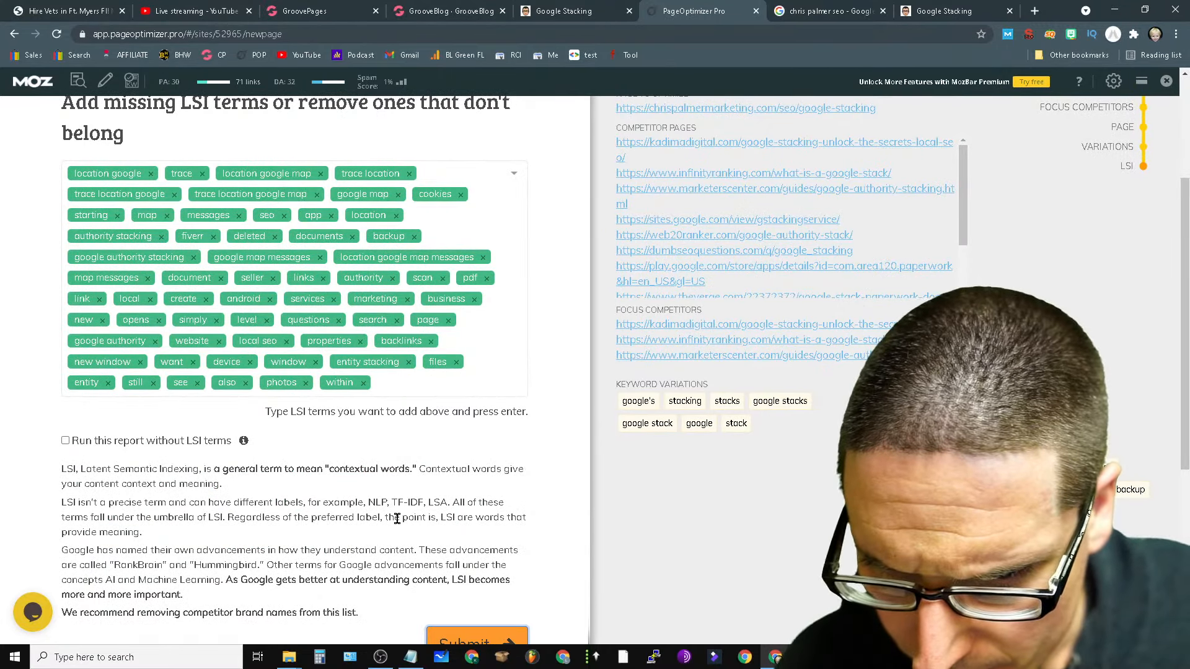
click(520, 633)
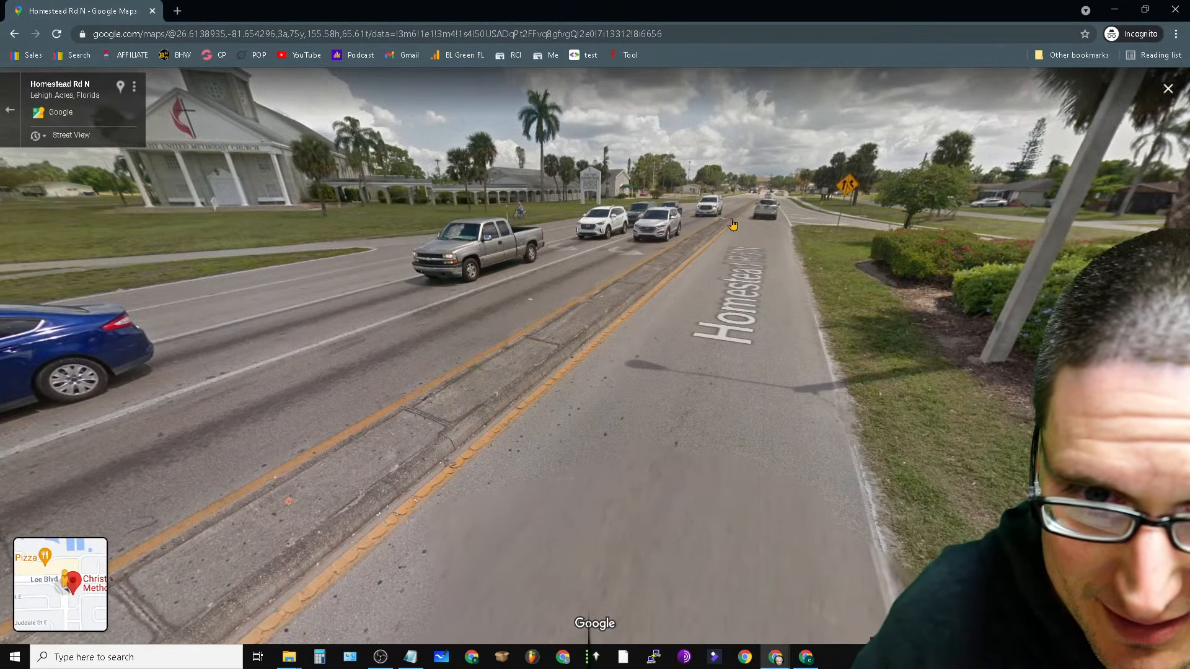
click(662, 252)
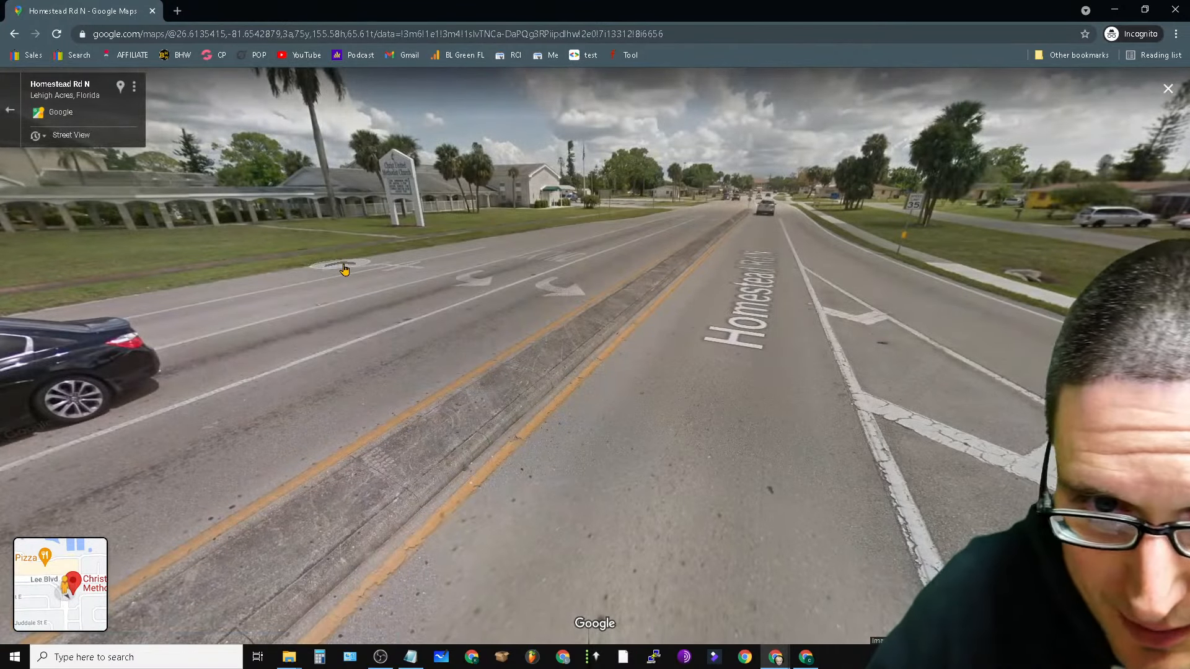
drag(344, 268, 741, 505)
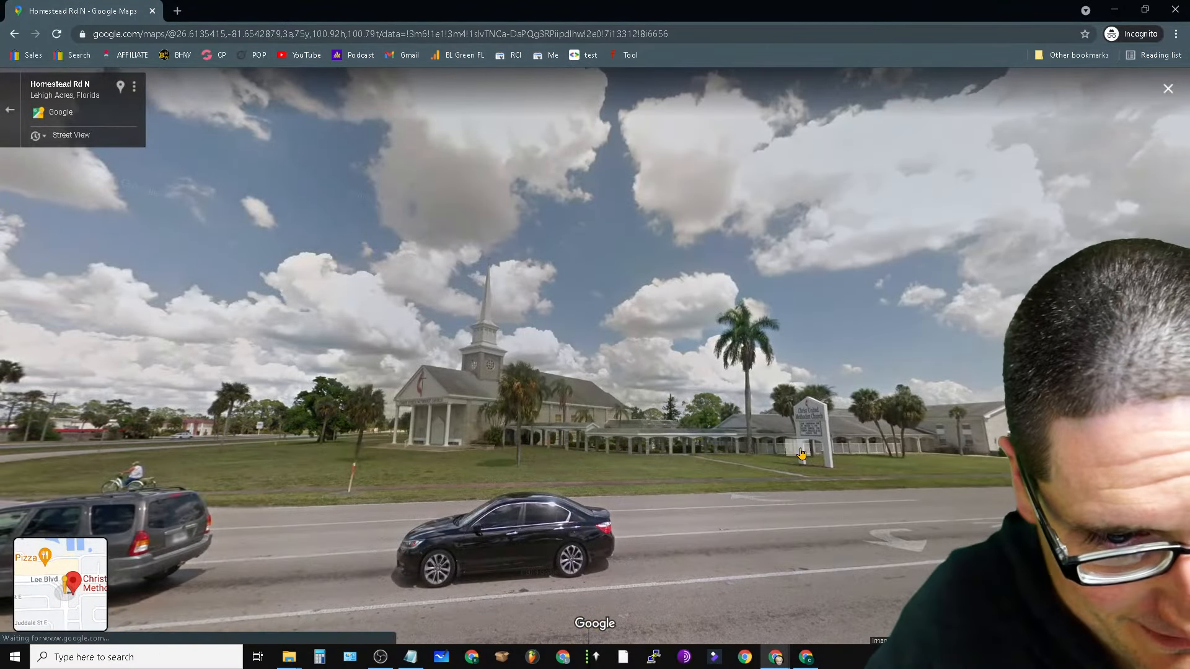
click(800, 480)
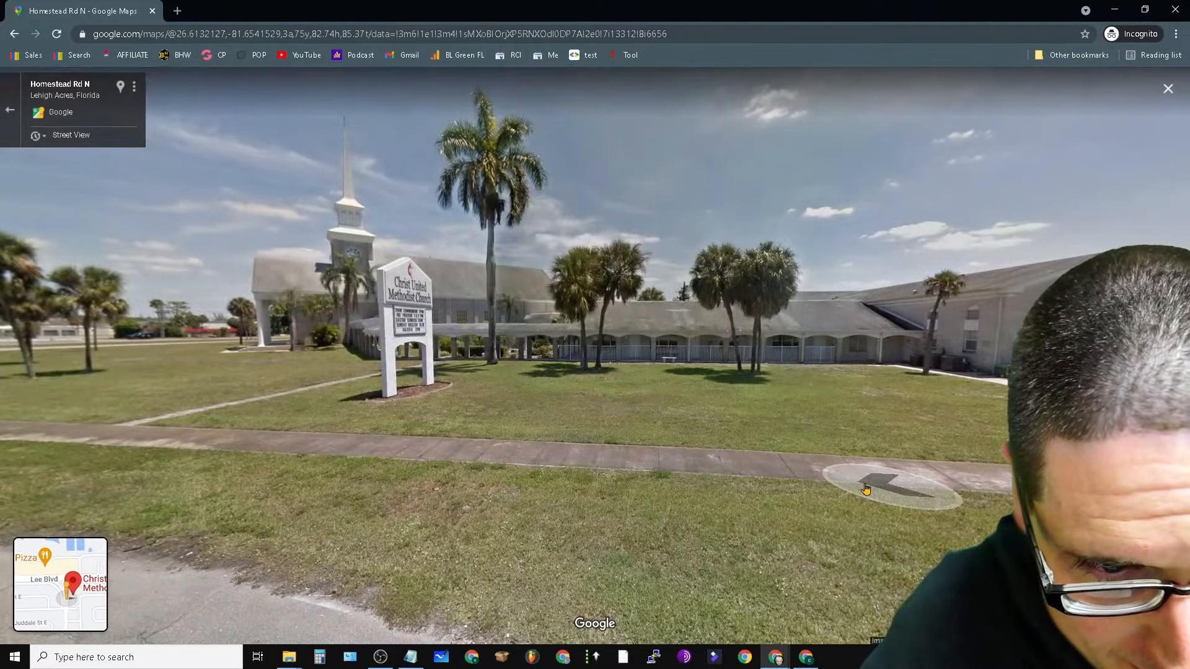
drag(900, 485, 34, 515)
click(643, 400)
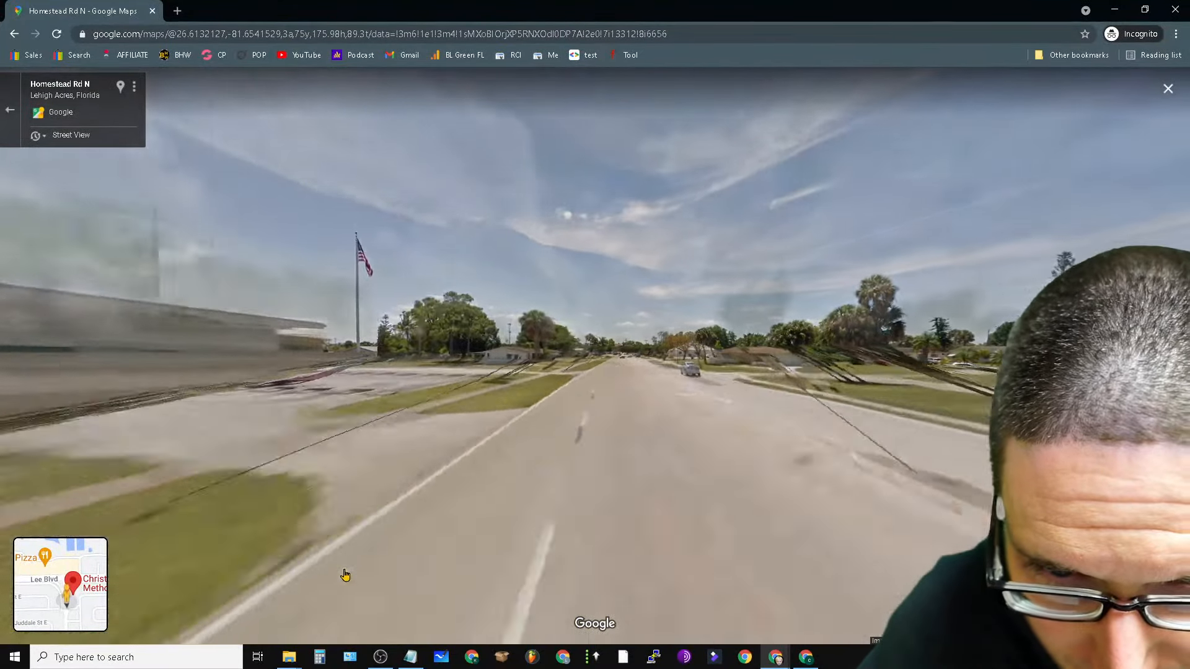
click(389, 476)
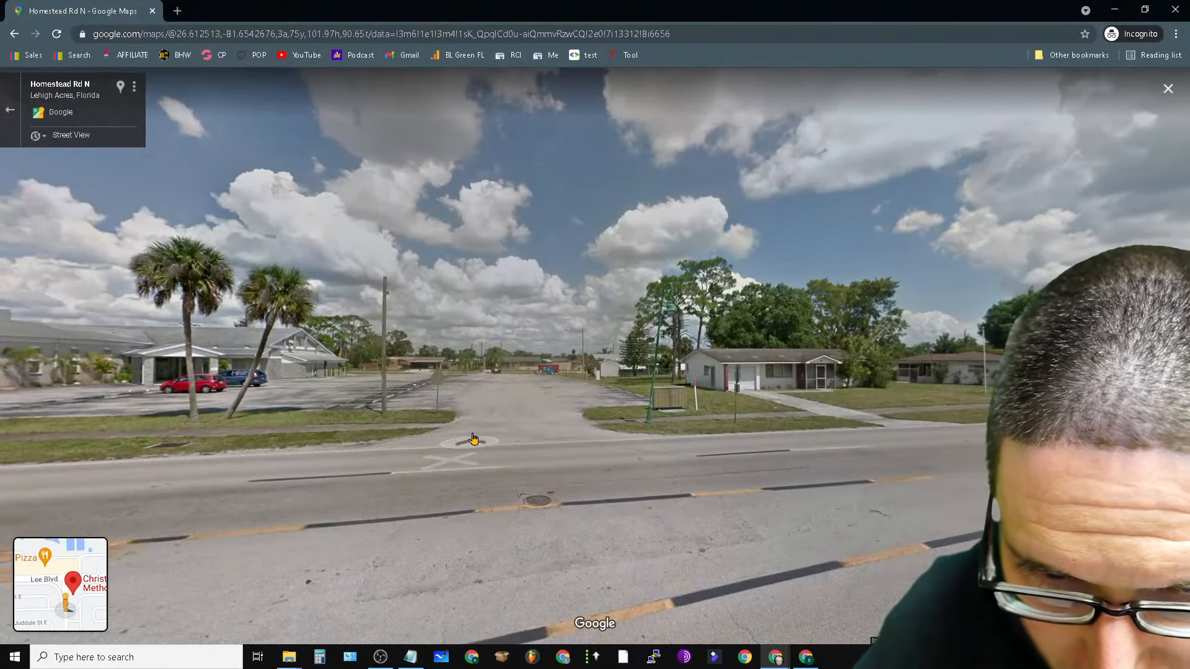
click(478, 433)
drag(214, 458, 852, 522)
click(333, 525)
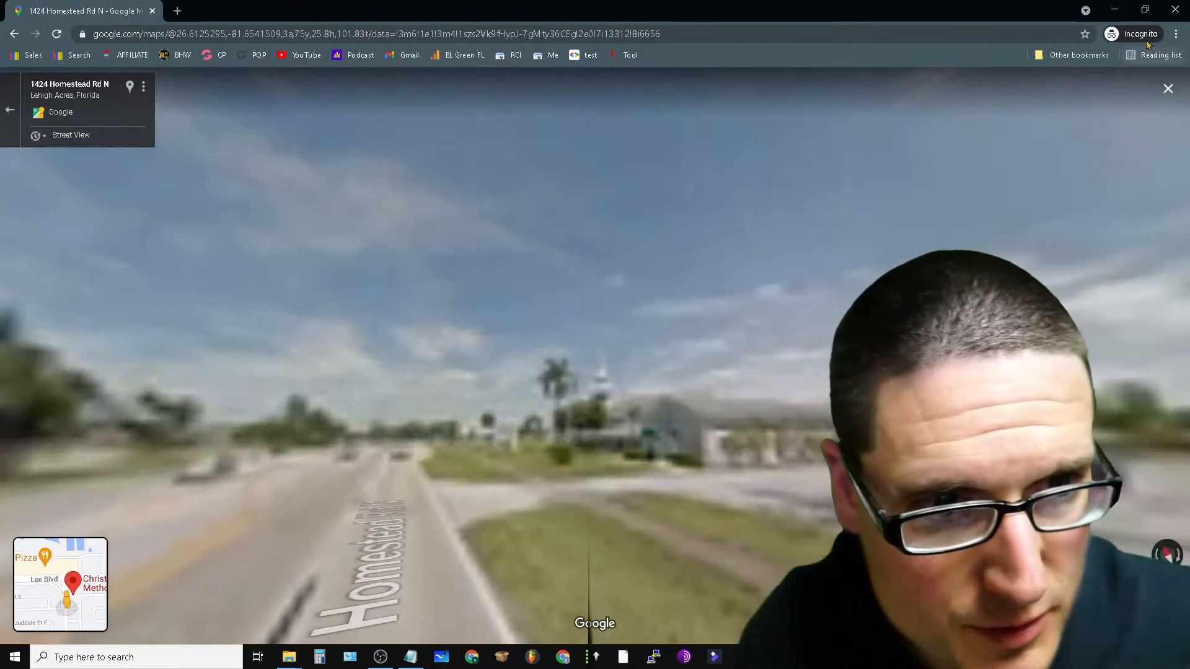
click(1175, 7)
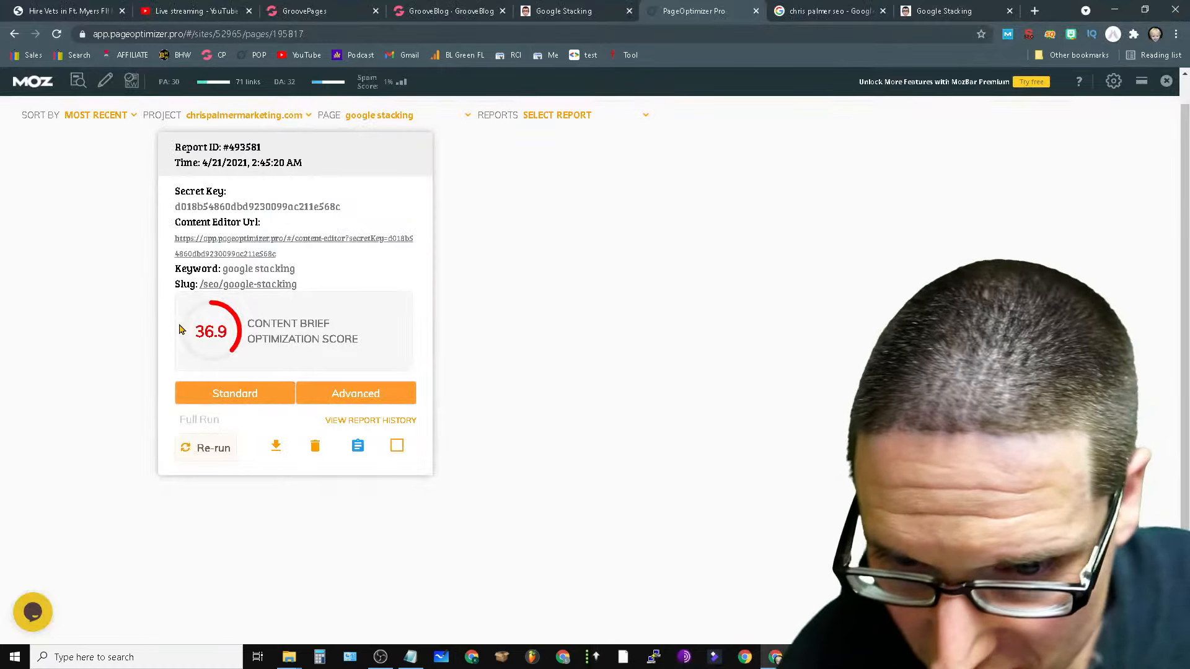
- Open the advanced optimization report and compare the word-count-adjusted and all-competitors scores
click(371, 396)
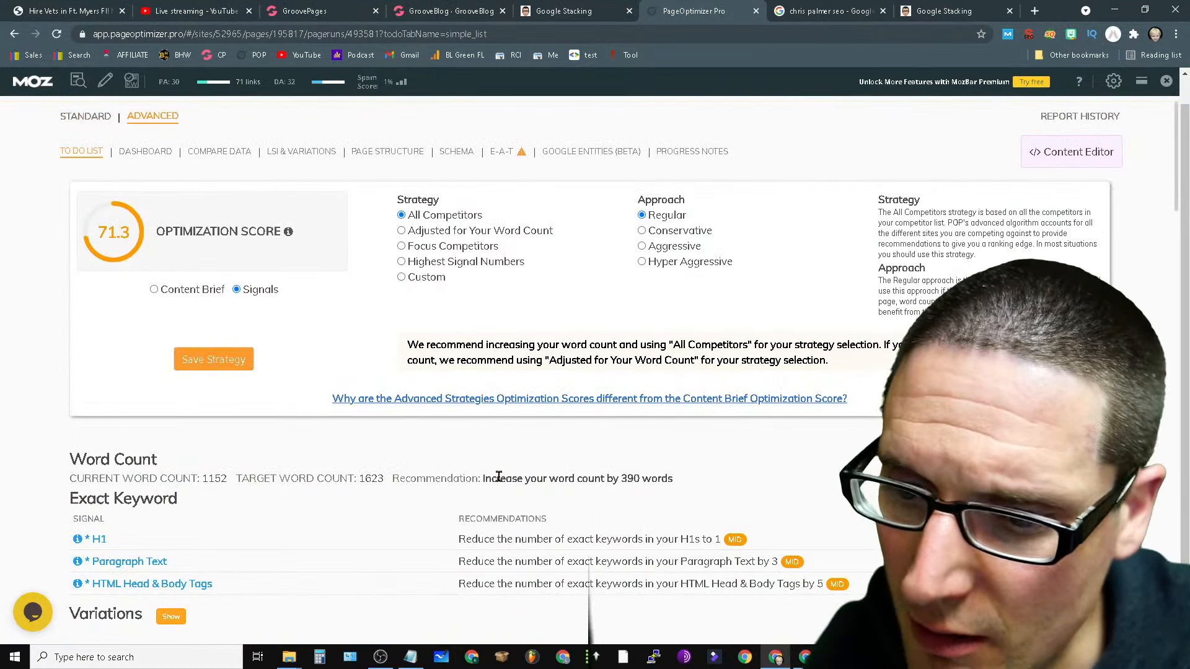
scroll(495, 489, down, 3)
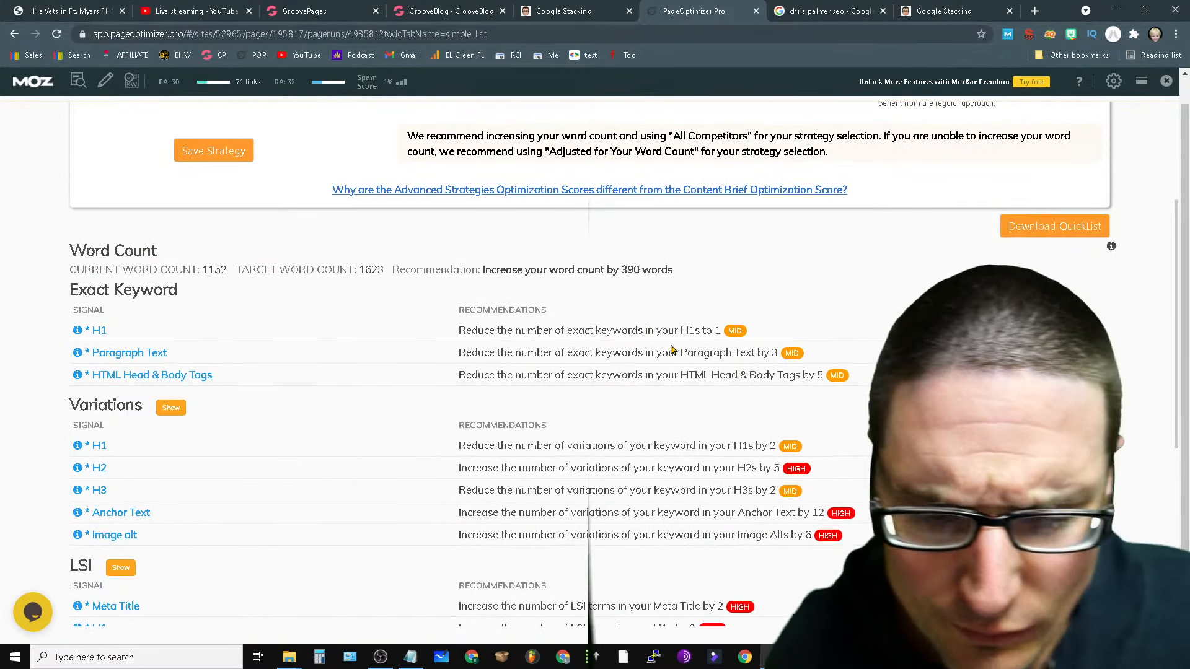
scroll(563, 408, up, 4)
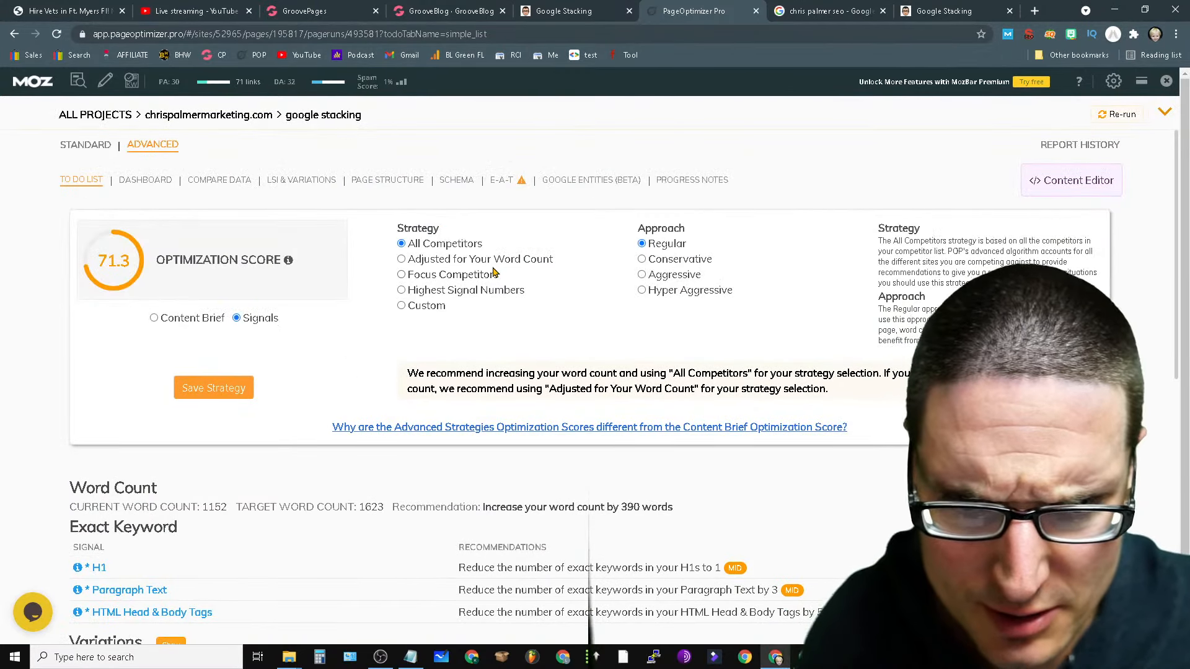
click(493, 267)
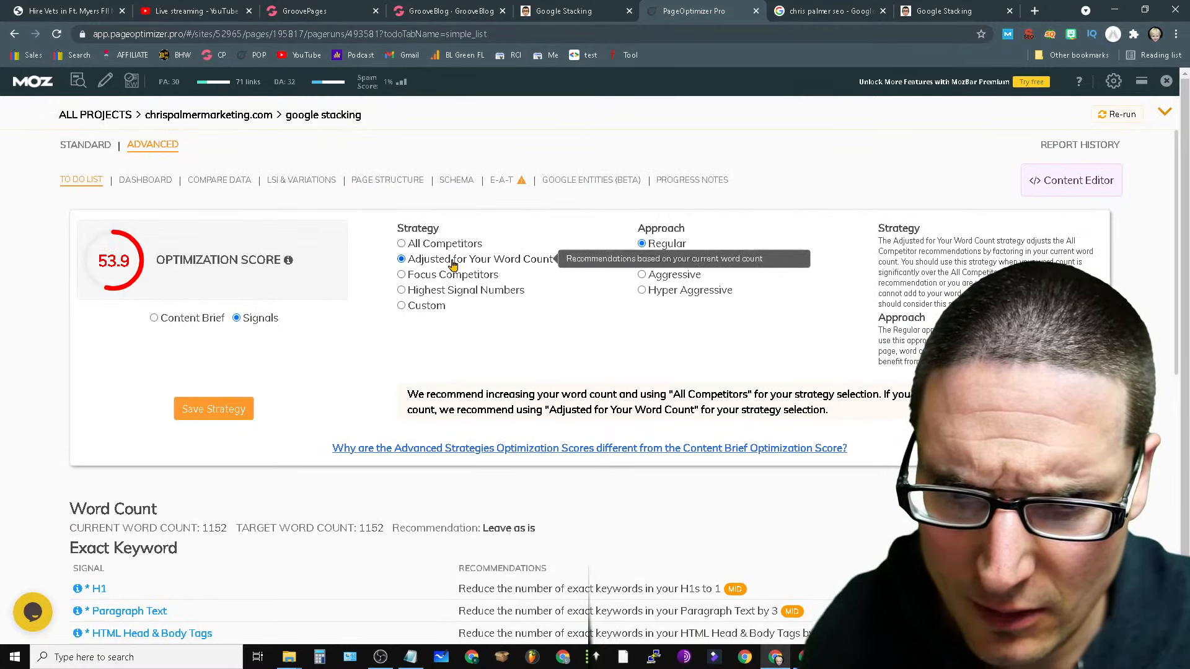
click(424, 244)
drag(317, 259, 146, 265)
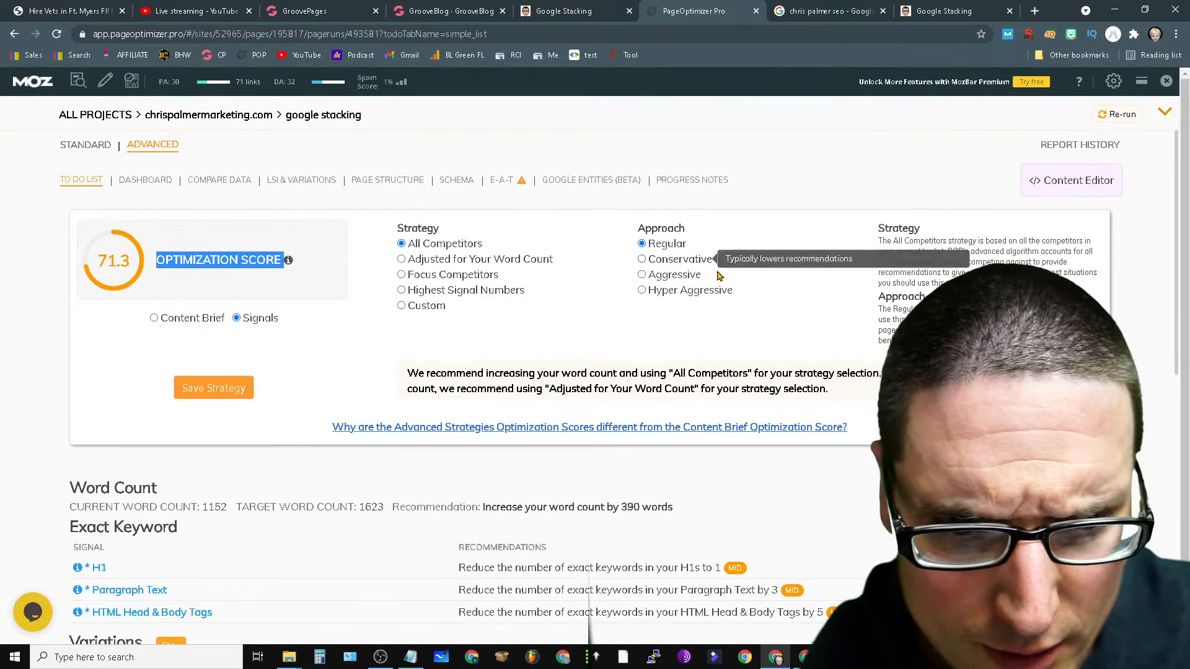
- Compare scores under aggressive, conservative, regular and hyper aggressive approaches, noting 611 words still needed
click(672, 277)
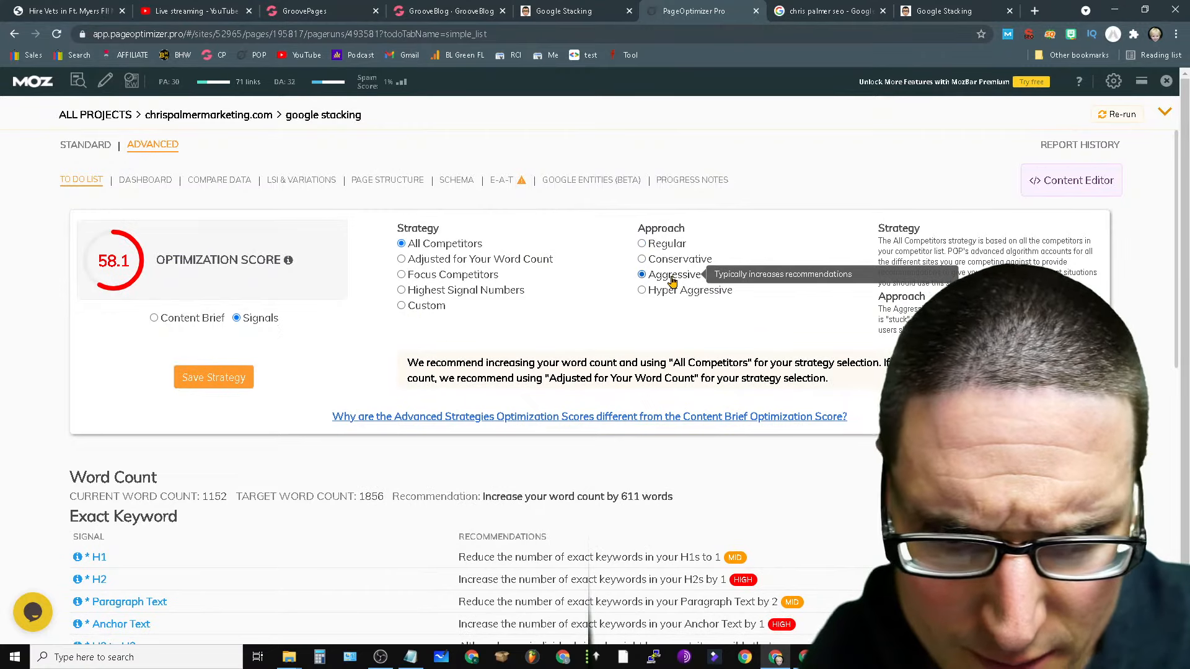
click(672, 261)
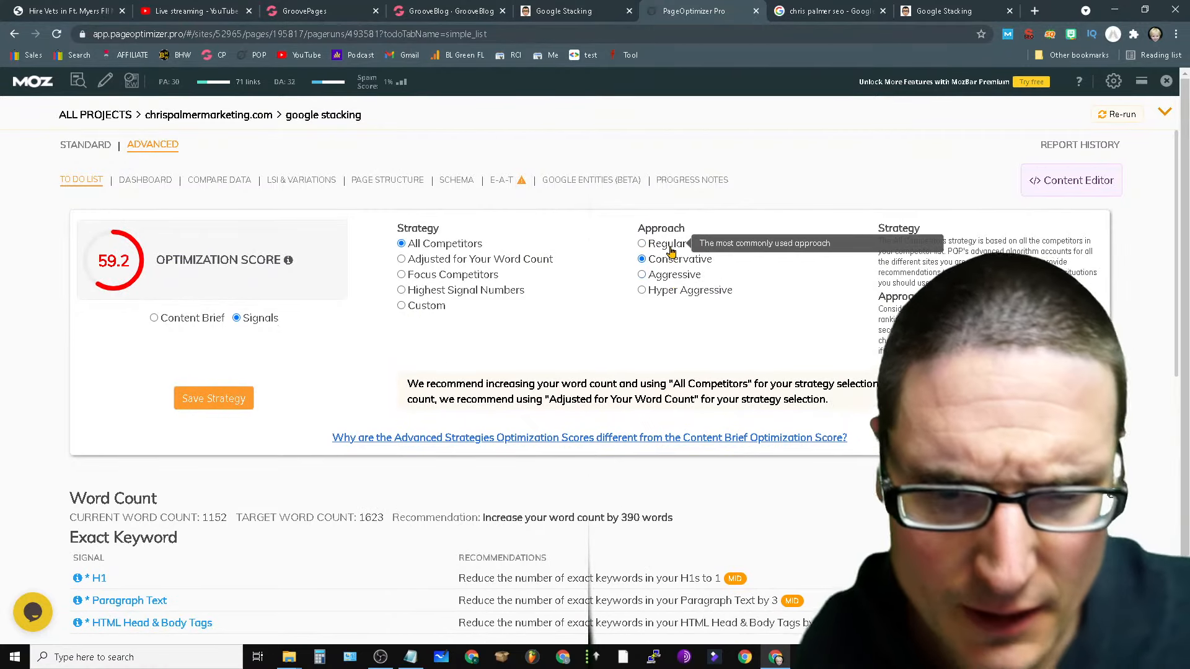
click(669, 247)
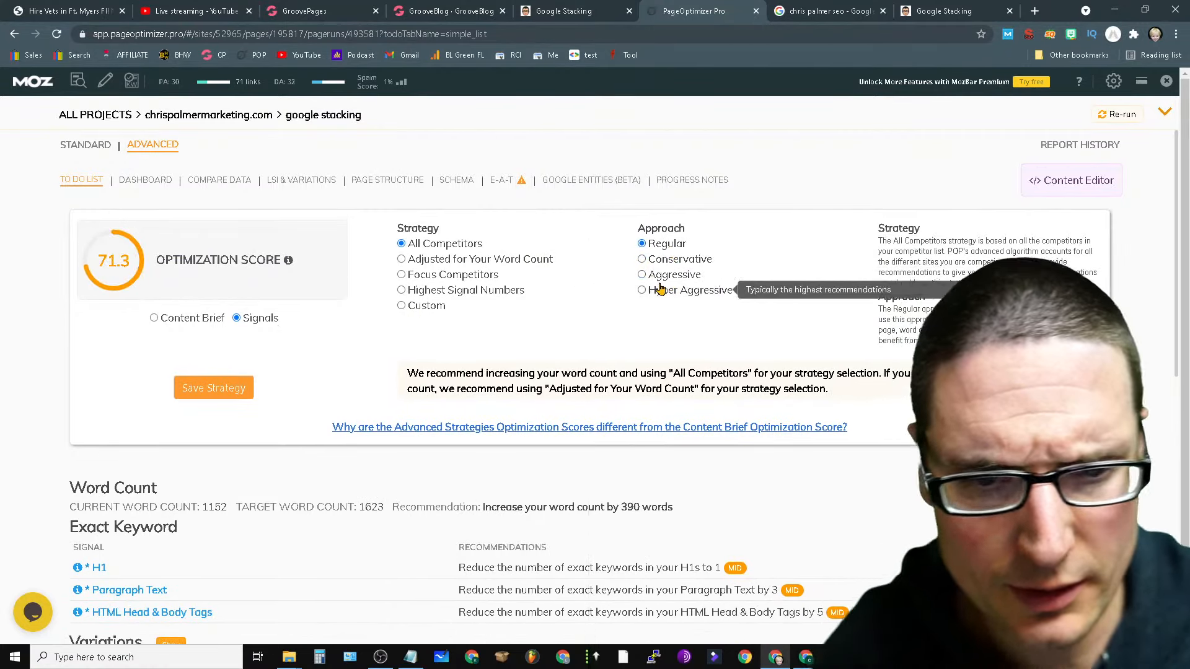
click(662, 289)
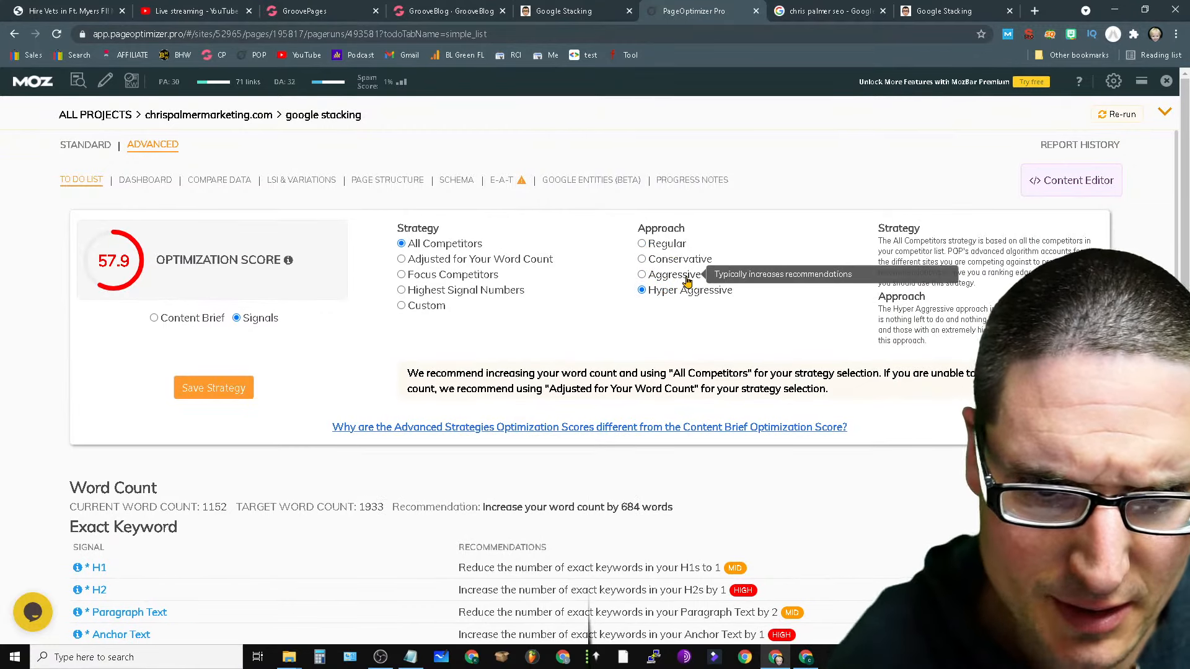
click(670, 275)
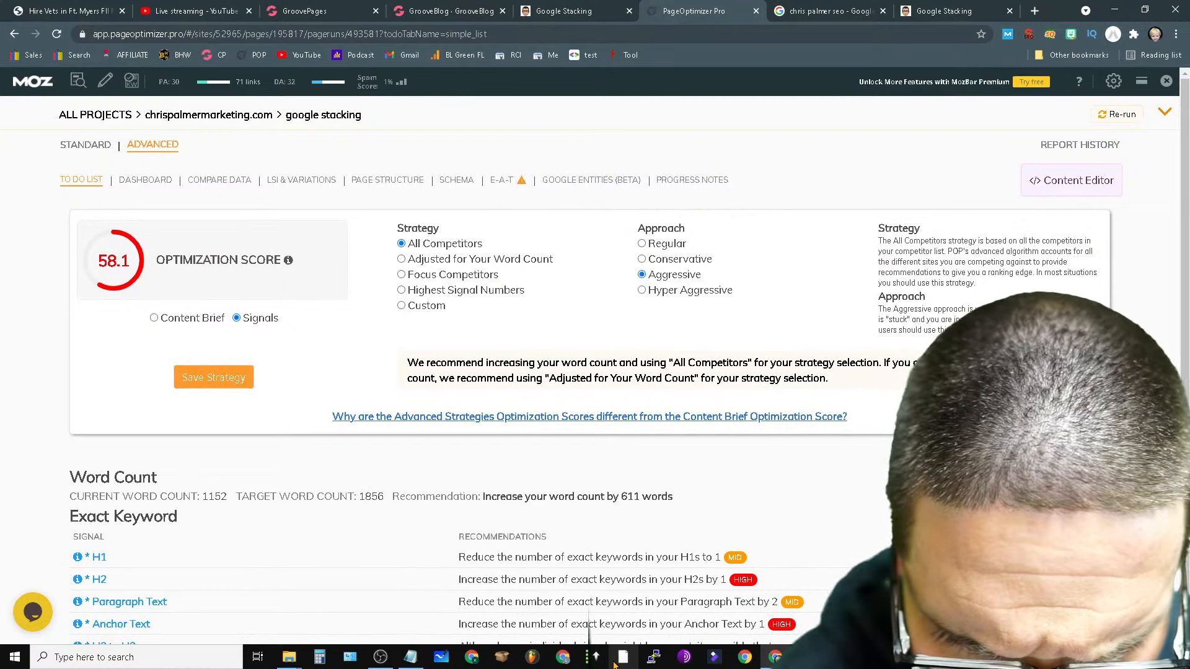
double_click(630, 497)
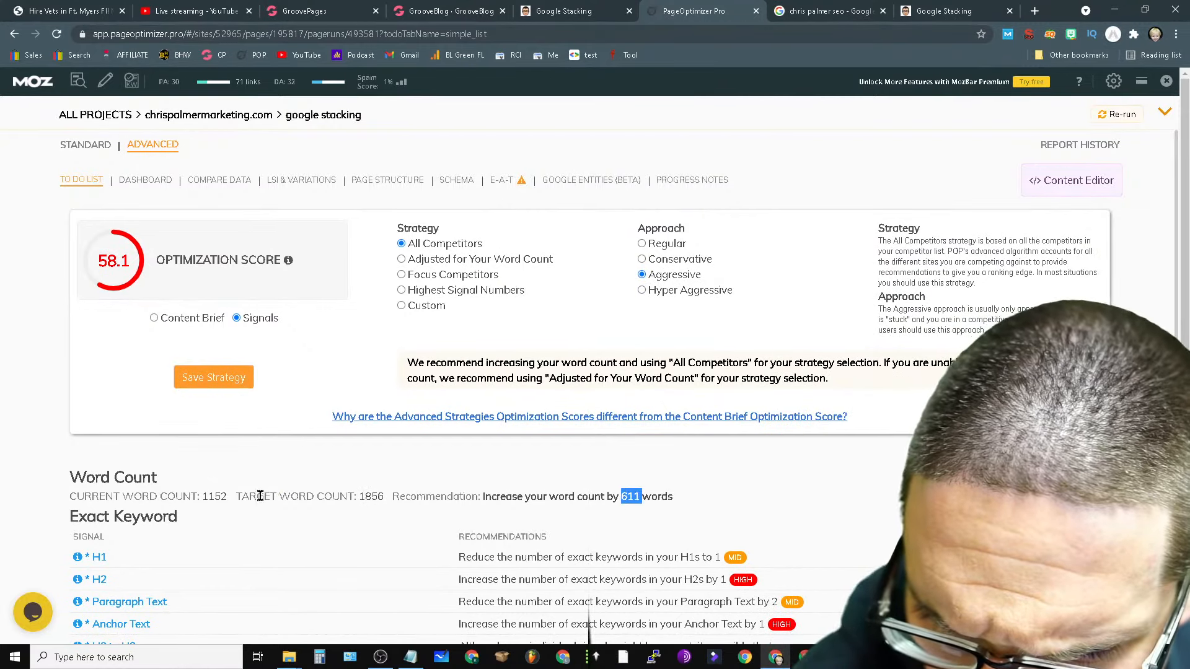
- Try focus competitors, highest signal and Custom strategies, ending on Adjusted for Your Word Count with Regular
click(447, 280)
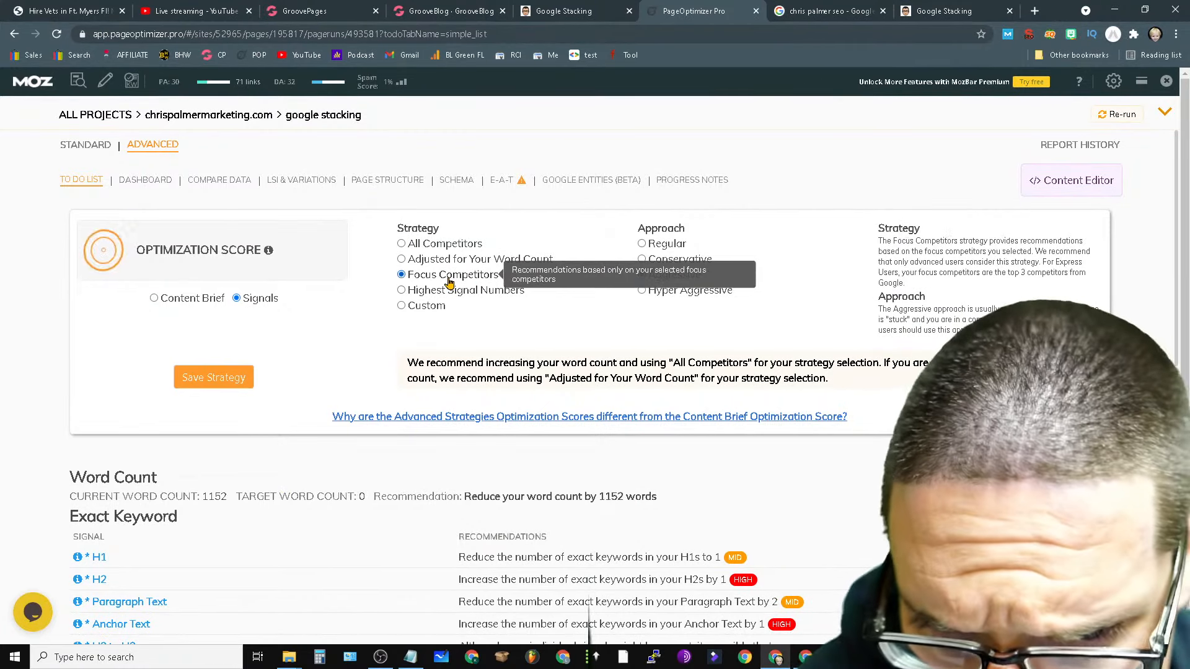
click(420, 296)
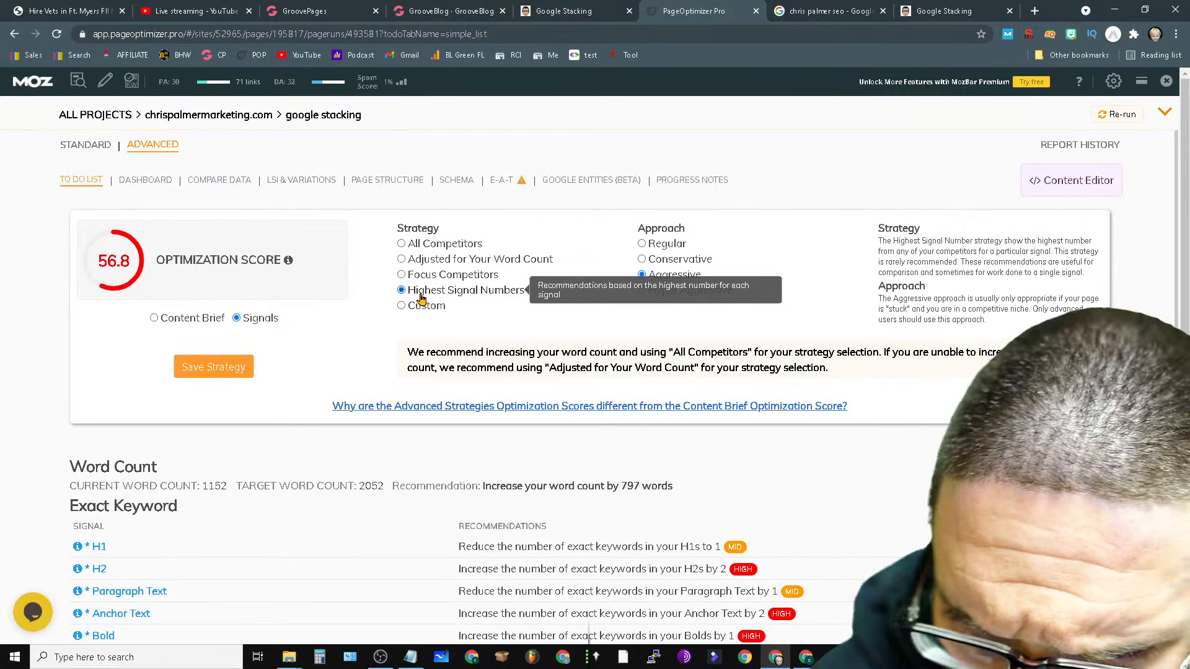
click(422, 306)
click(450, 260)
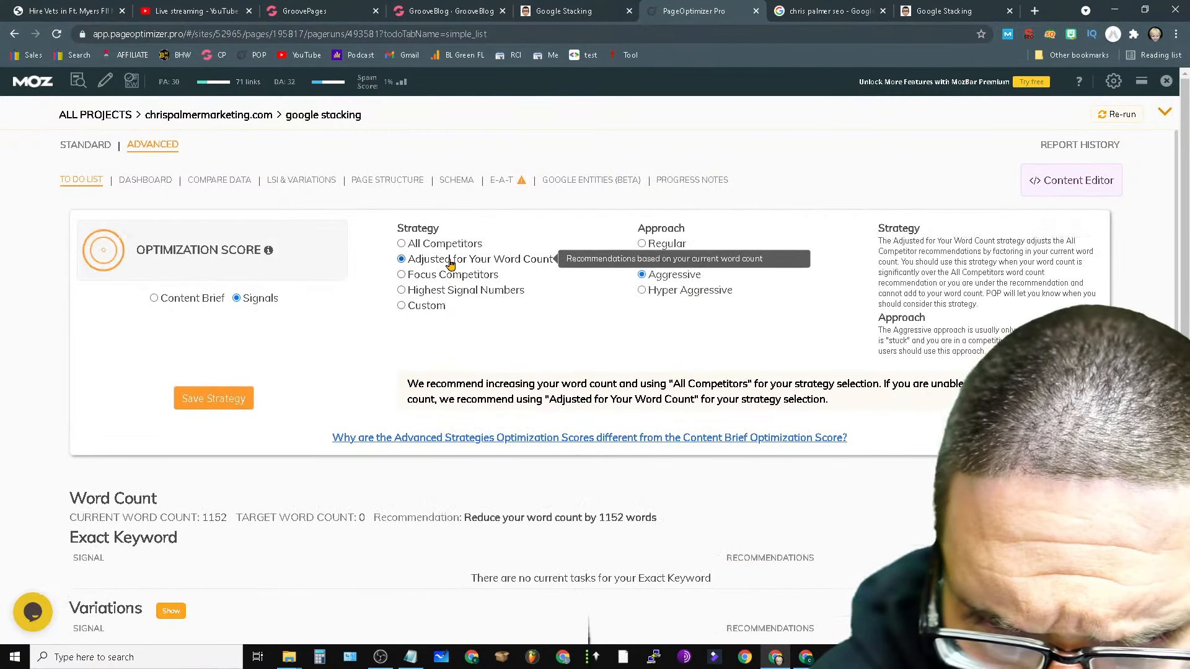
click(402, 243)
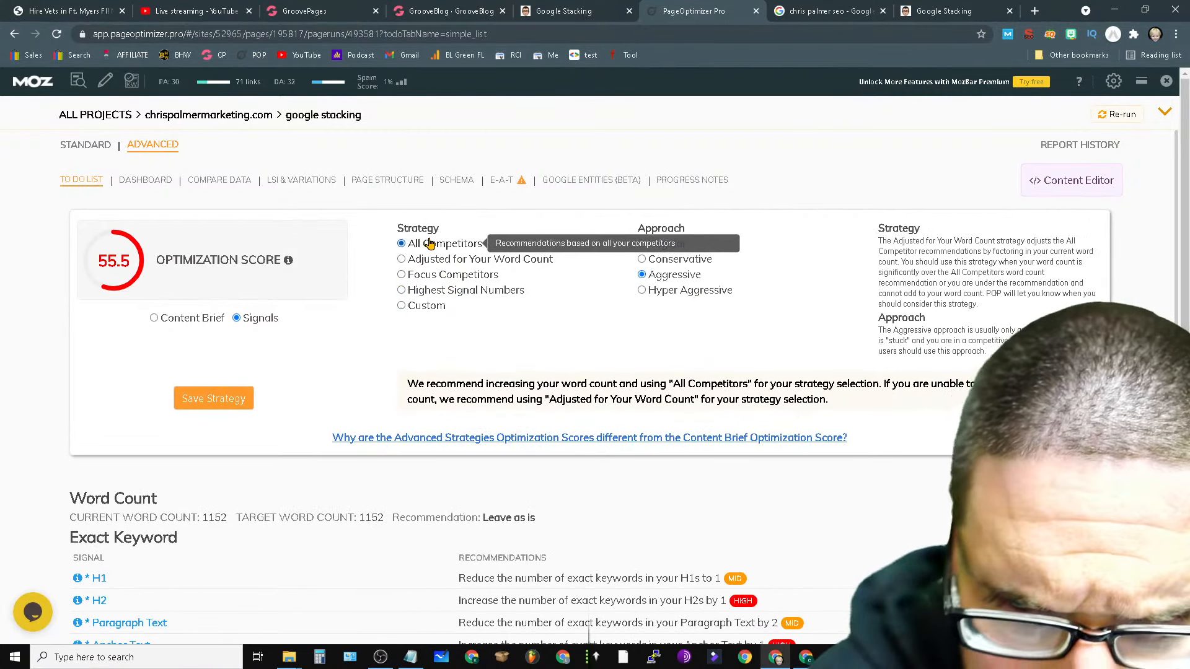
click(658, 245)
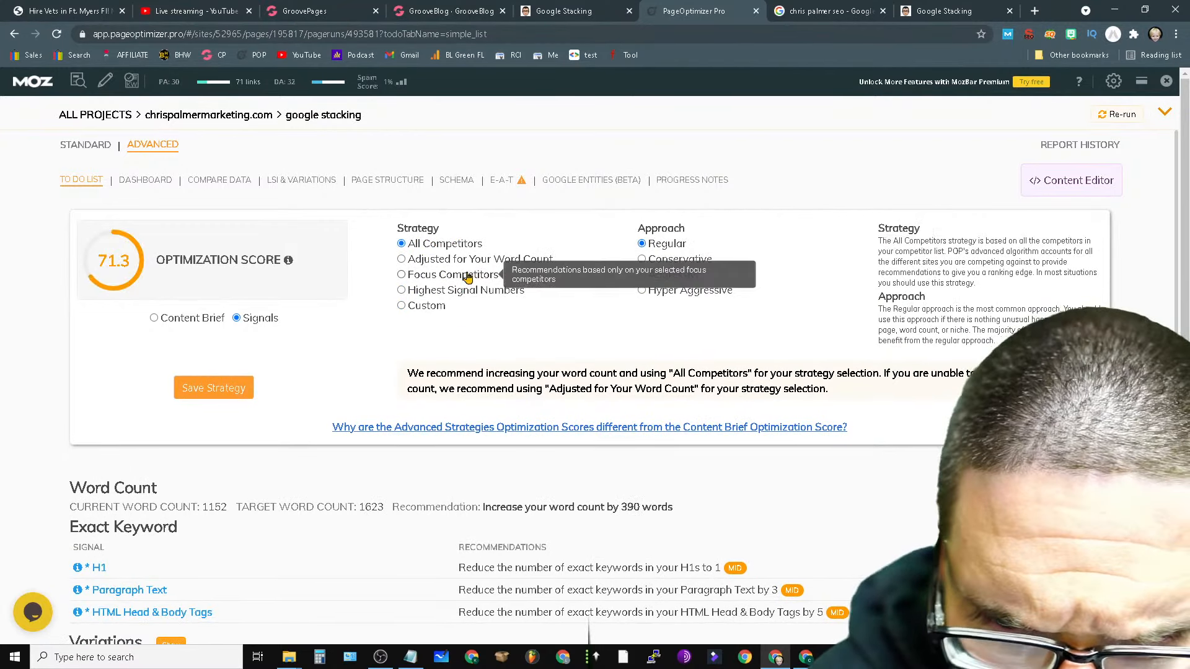
click(438, 265)
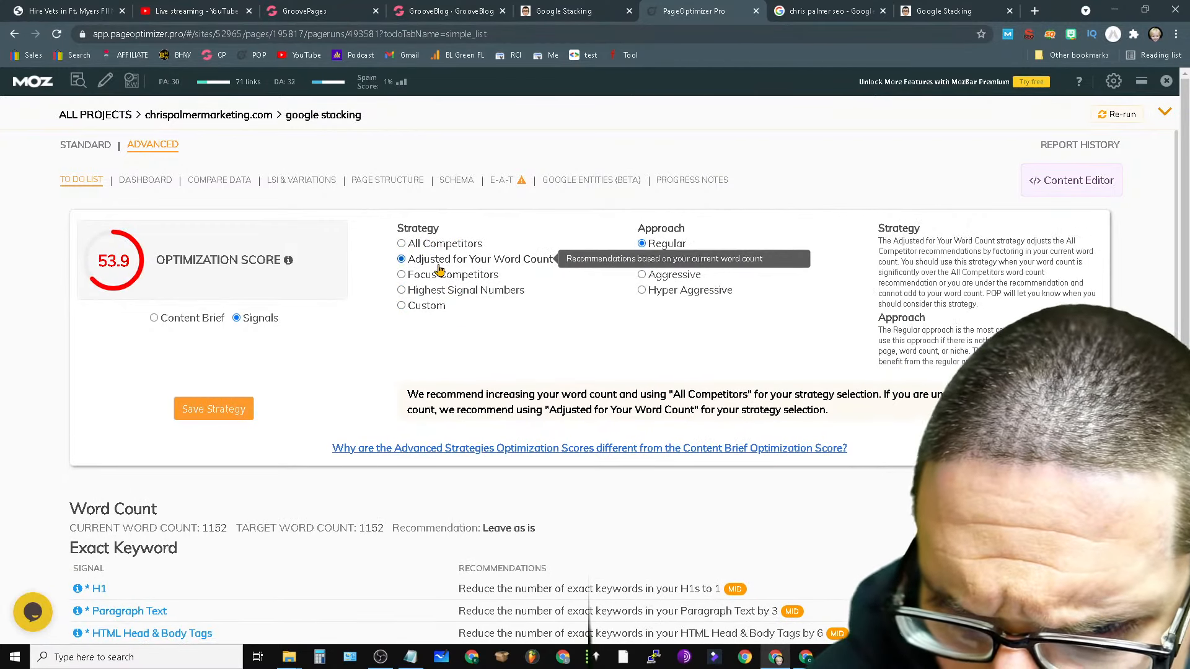
- Review the H1, paragraph-text exact-keyword and H2 variation recommendations
scroll(478, 361, down, 3)
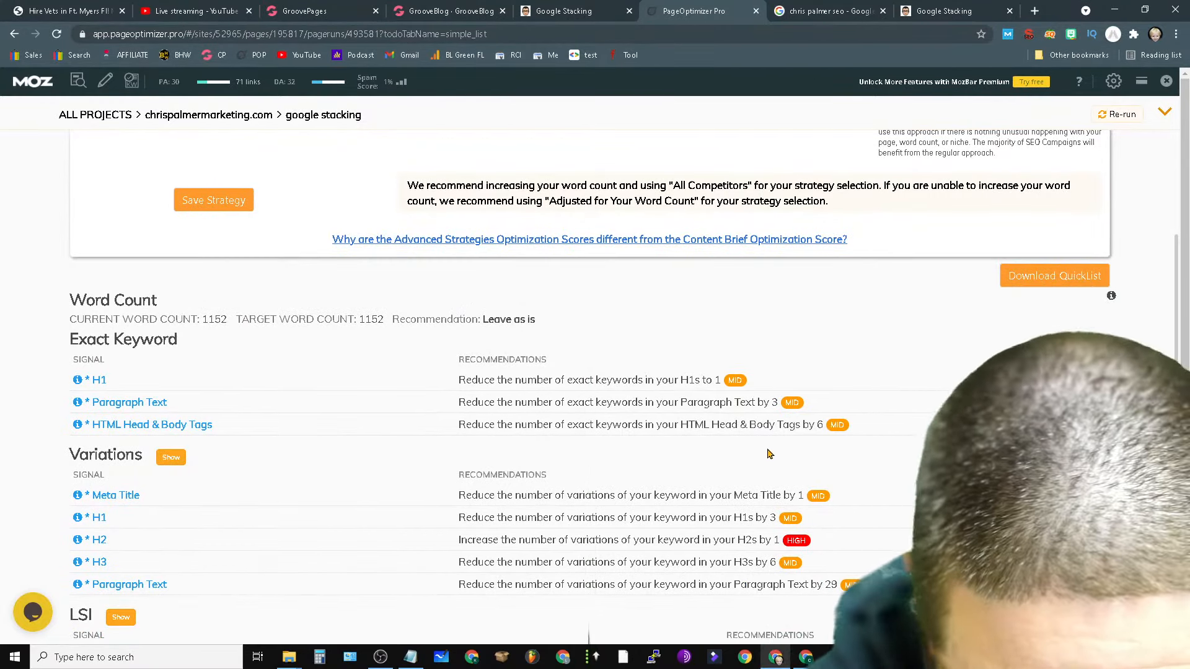
drag(755, 388, 442, 389)
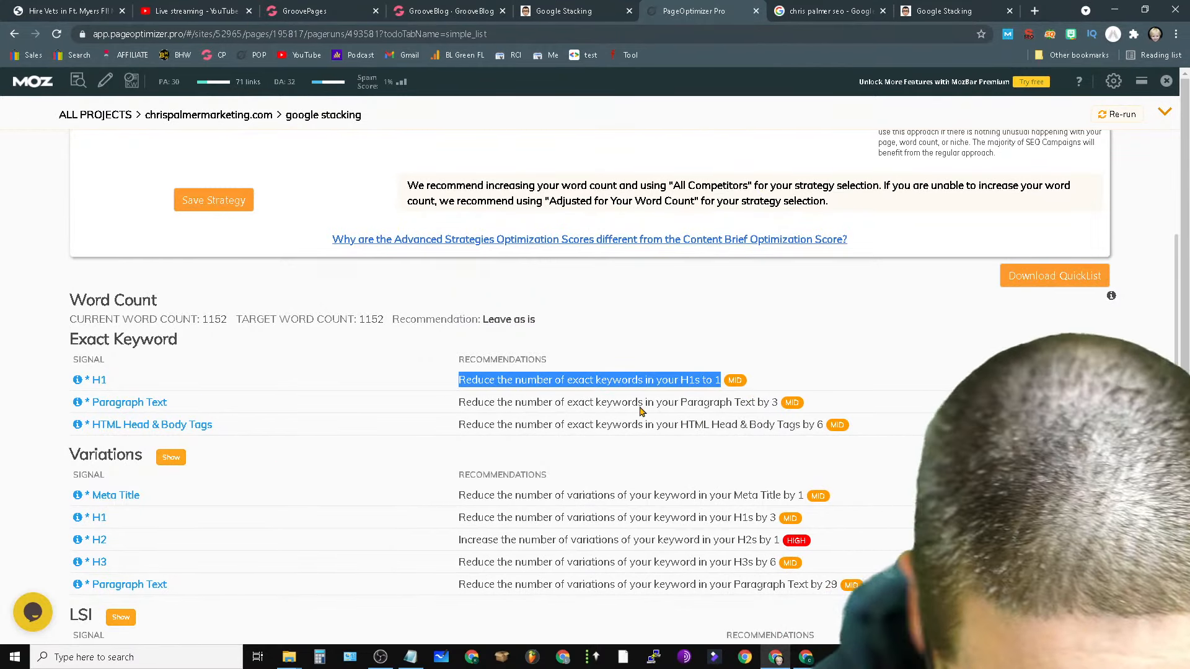
drag(831, 410, 382, 419)
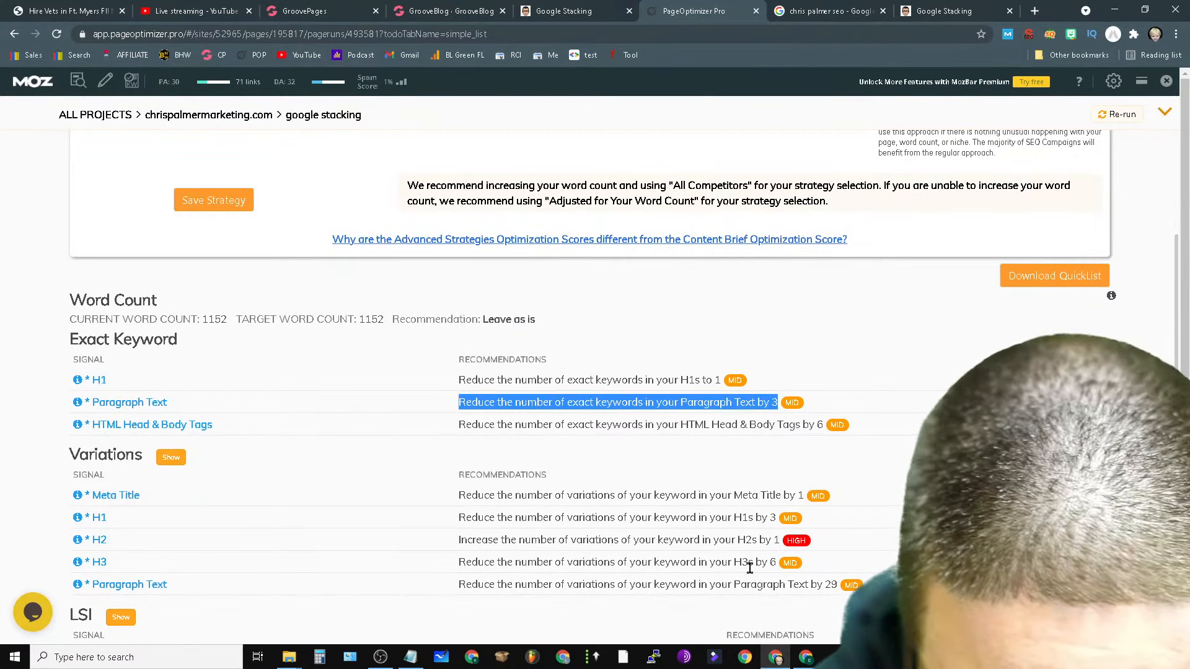
scroll(761, 548, down, 5)
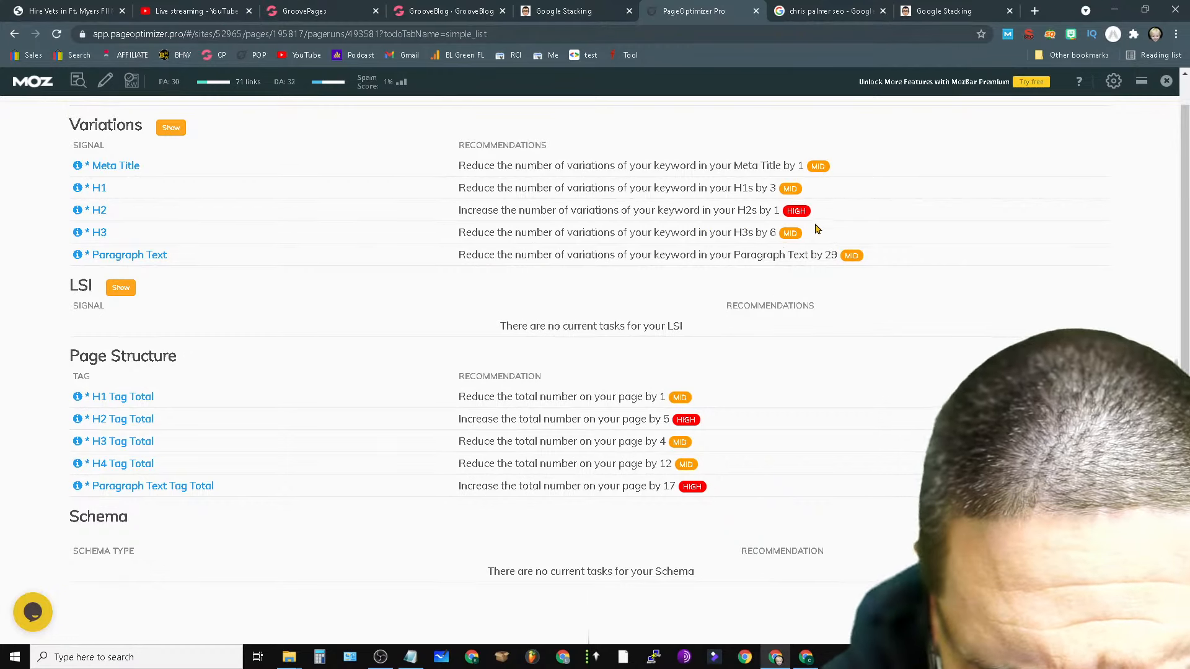
drag(865, 220, 427, 209)
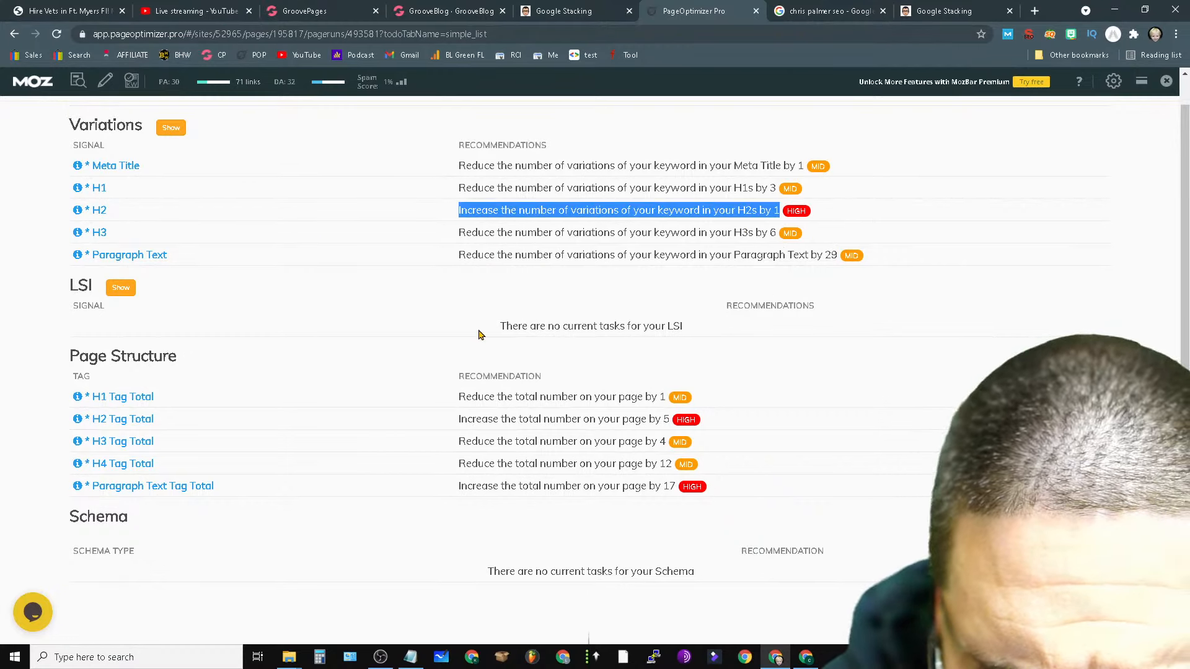
scroll(477, 436, up, 3)
- Show the keyword variations, copy google's, and go to the live Google Stacking post
click(168, 338)
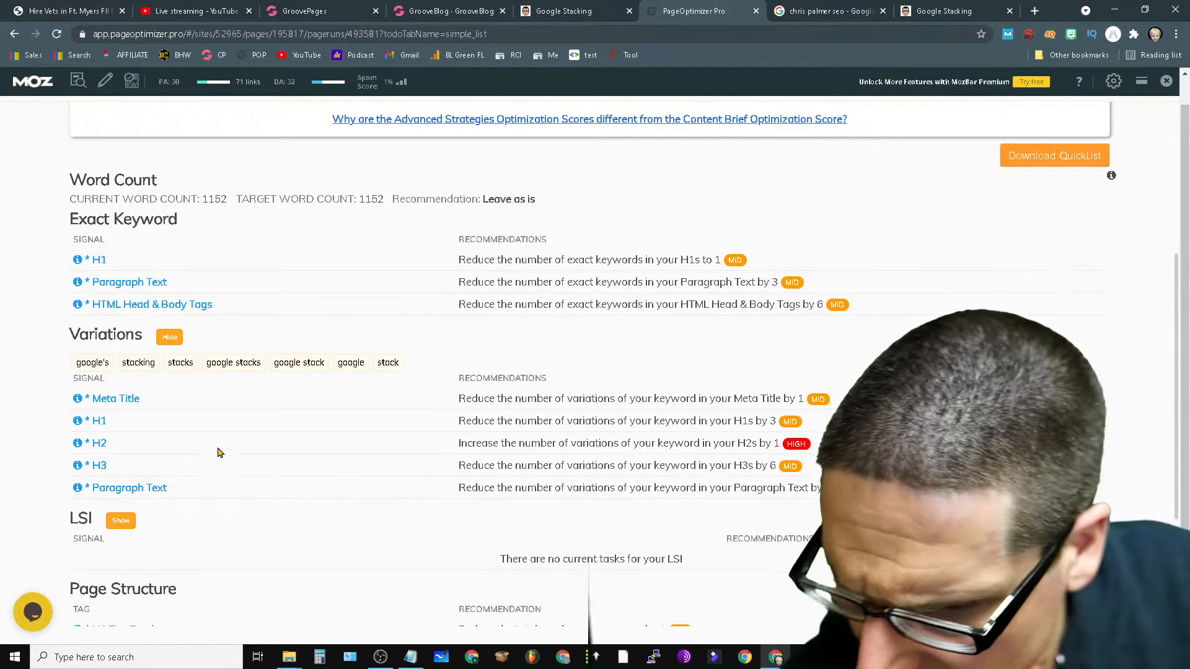
double_click(93, 363)
right_click(97, 370)
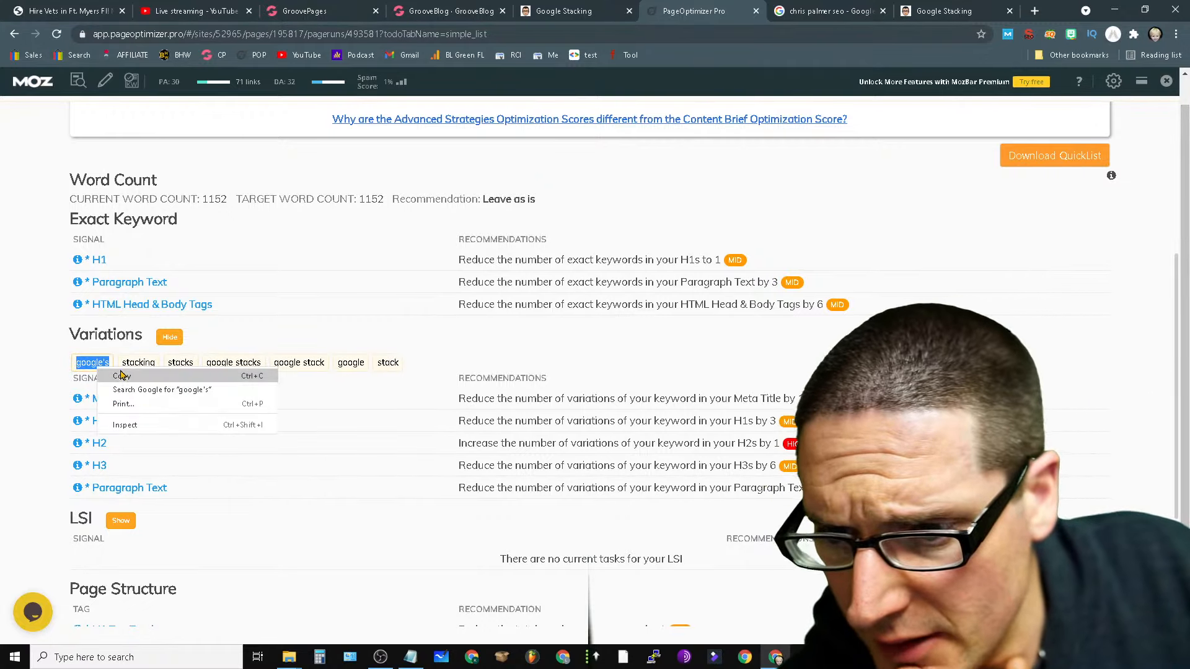
click(121, 376)
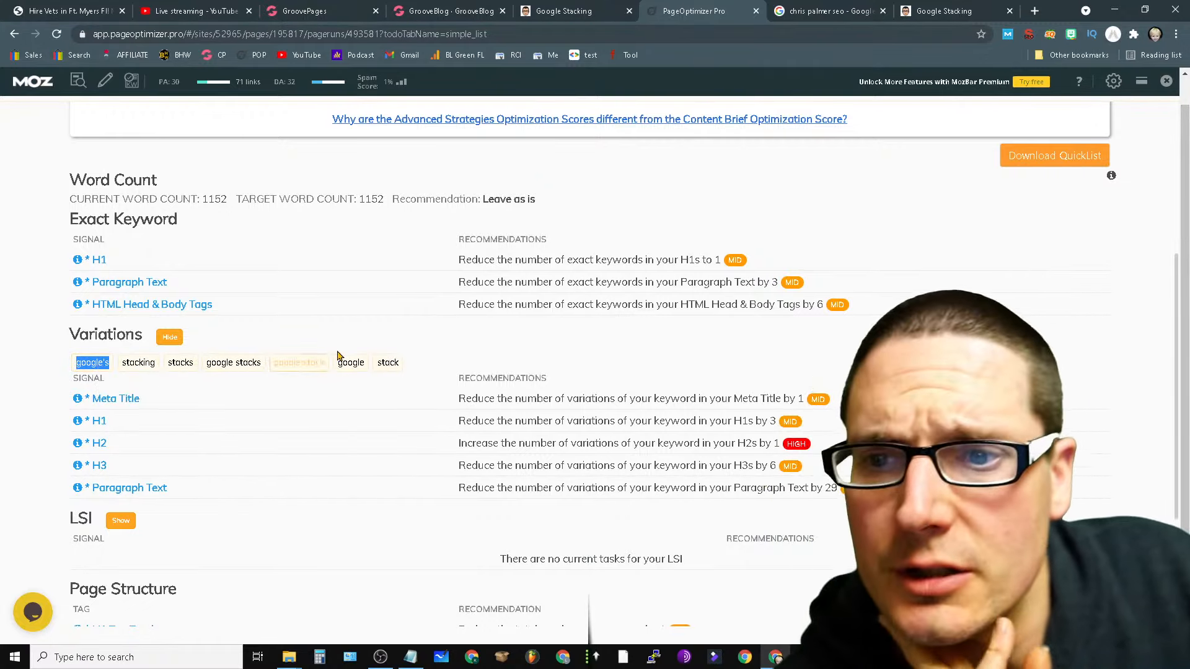
click(576, 10)
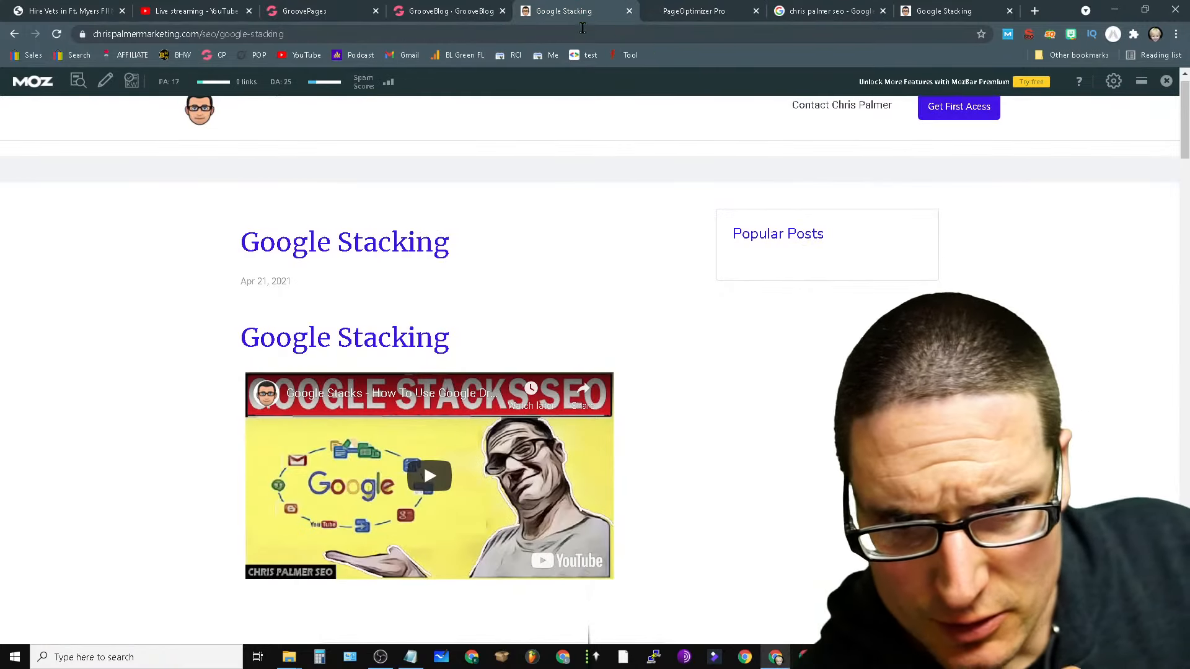
- In the post editor, insert a capitalized 'Google's' after 'use' in the Entity Drive Stacks heading
click(450, 10)
scroll(682, 483, down, 5)
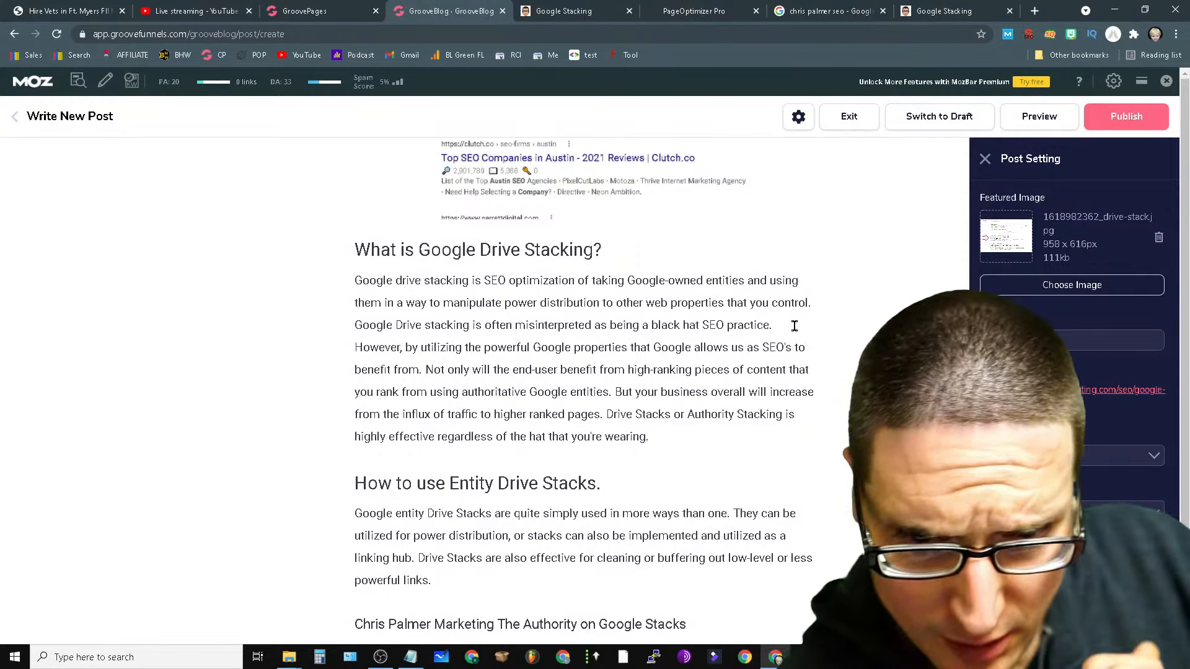
scroll(672, 533, down, 5)
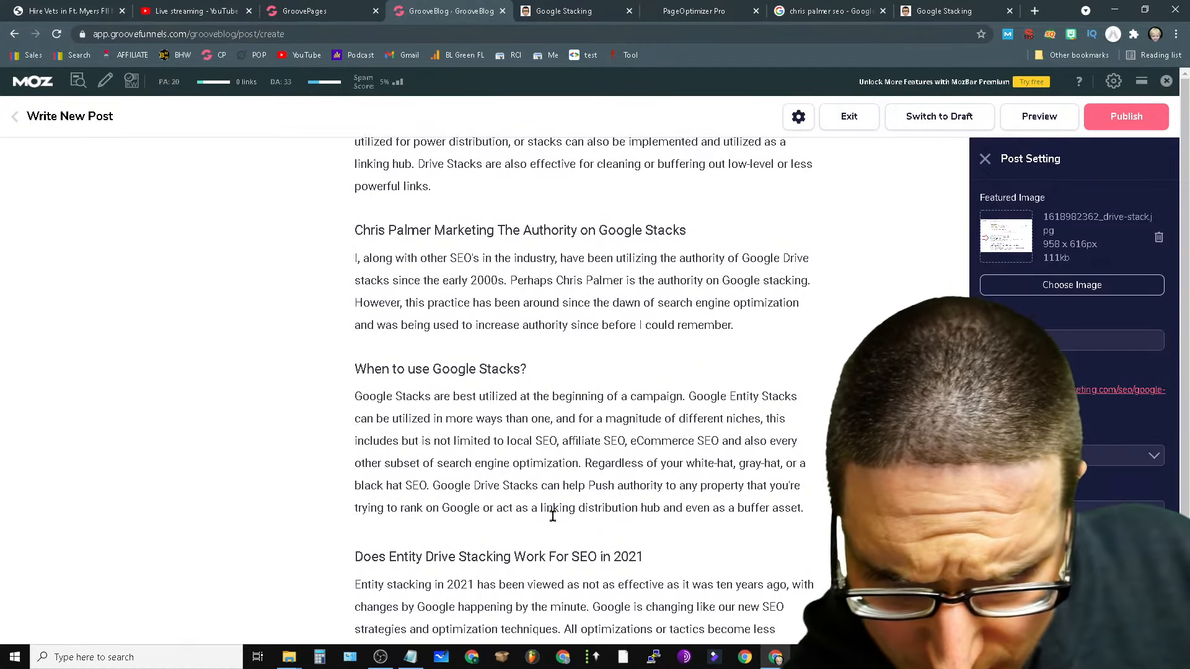
scroll(694, 525, up, 8)
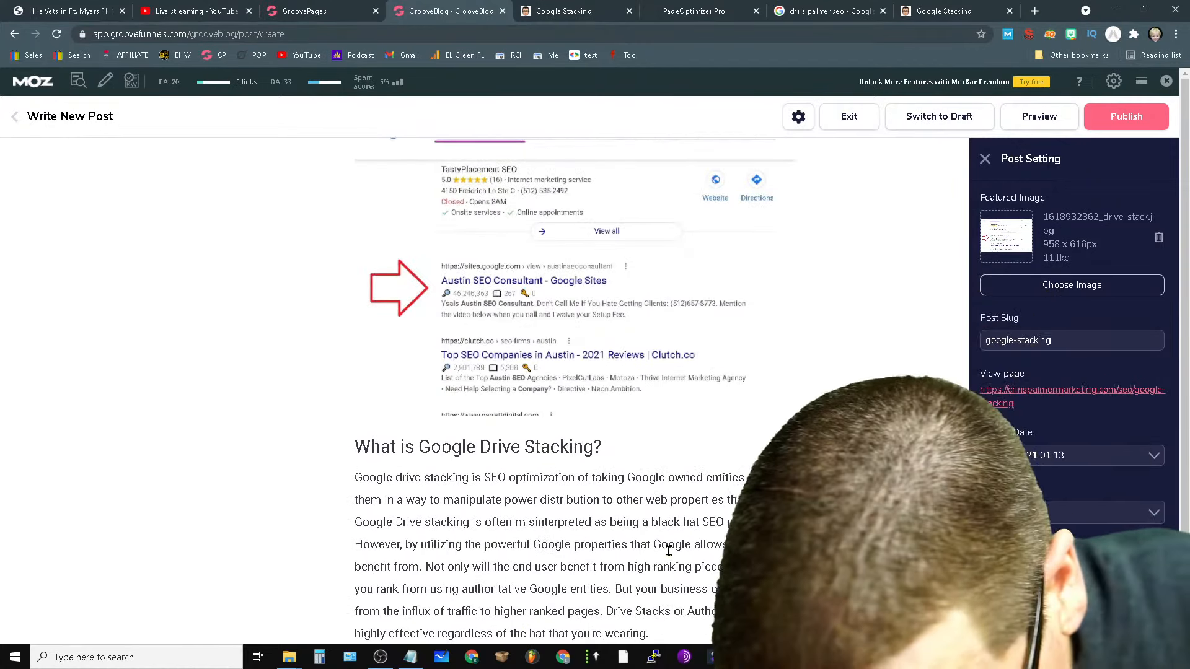
scroll(624, 581, down, 6)
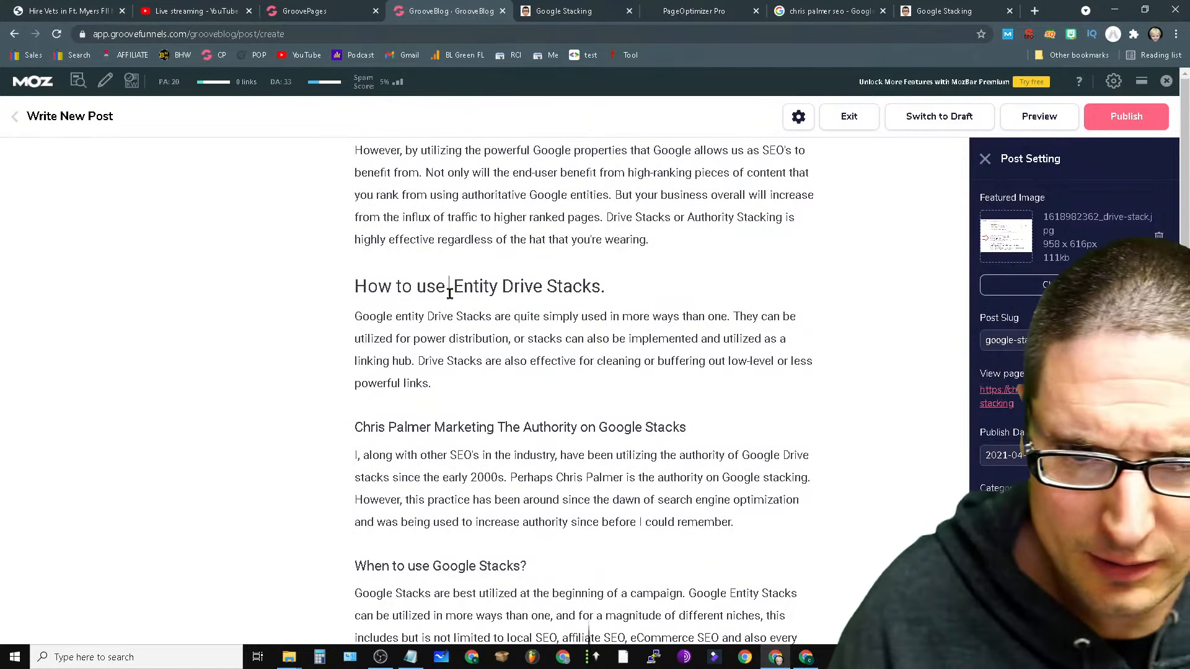
right_click(450, 289)
click(520, 401)
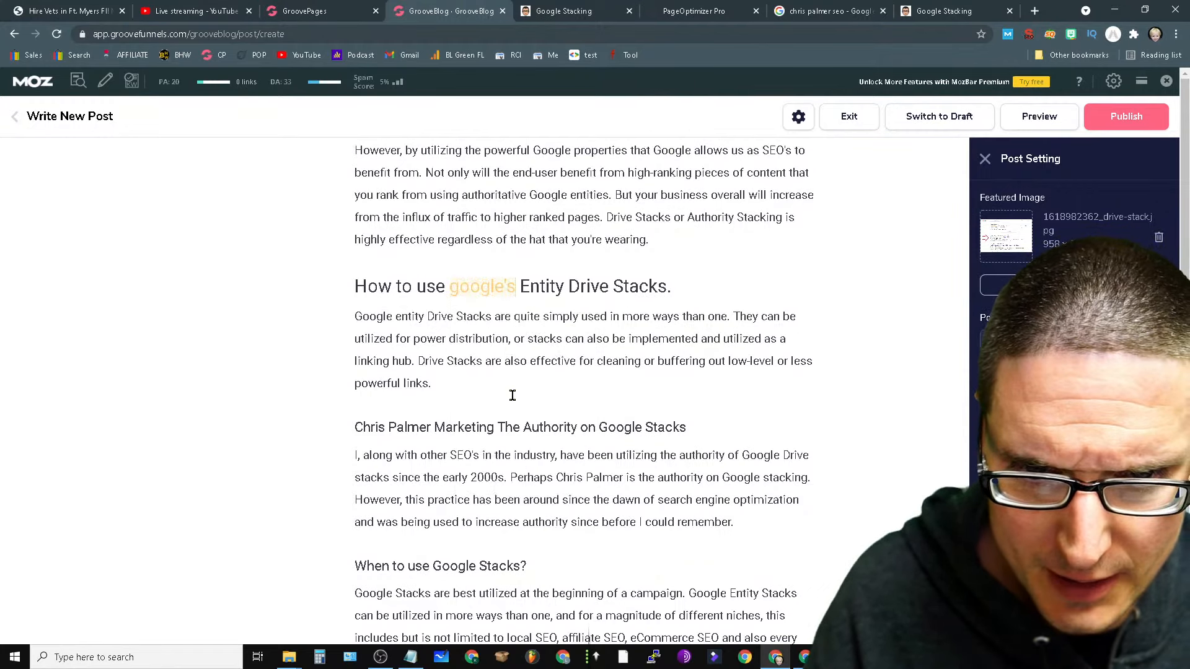
double_click(486, 291)
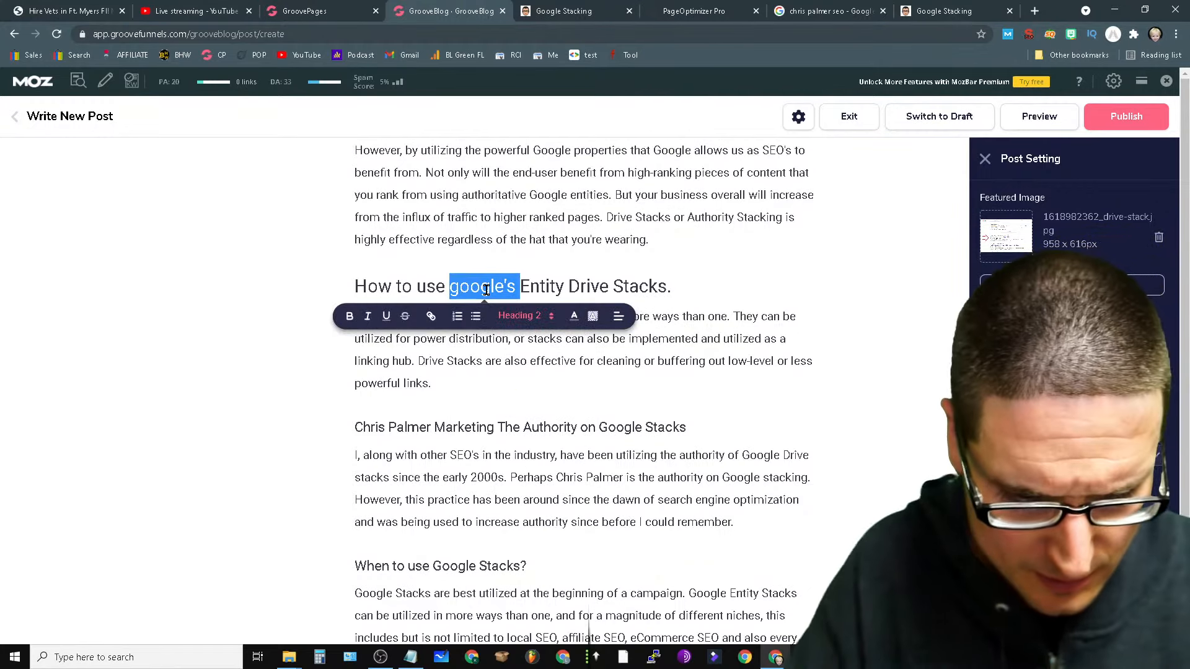
key(BackSpace)
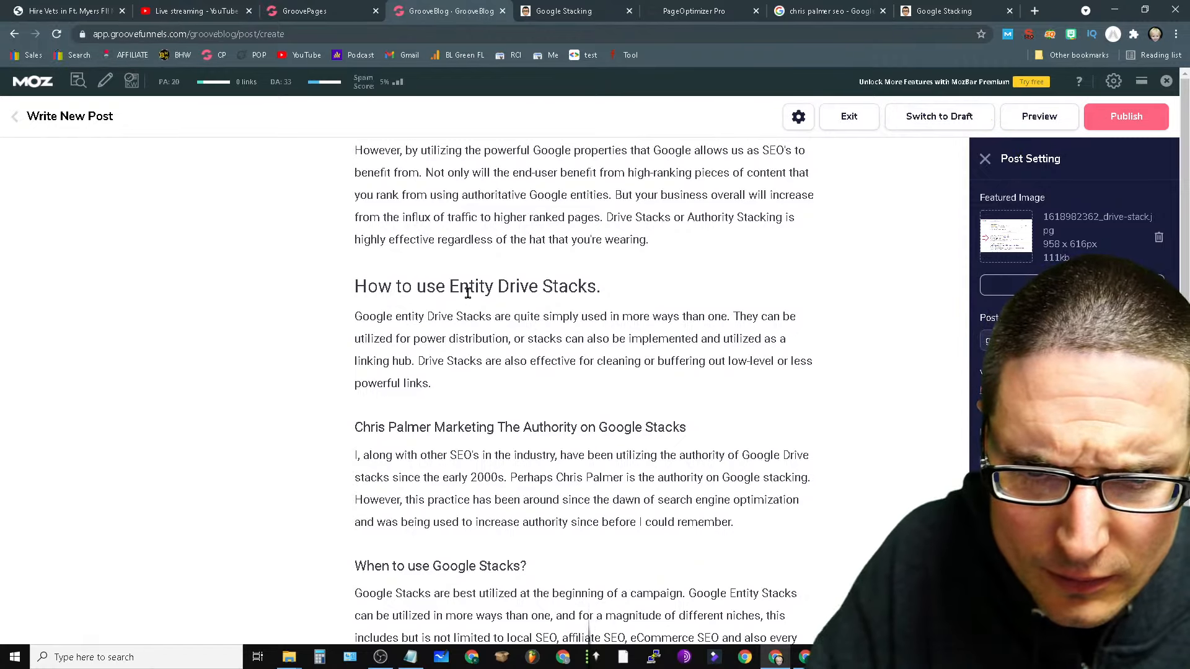
click(443, 289)
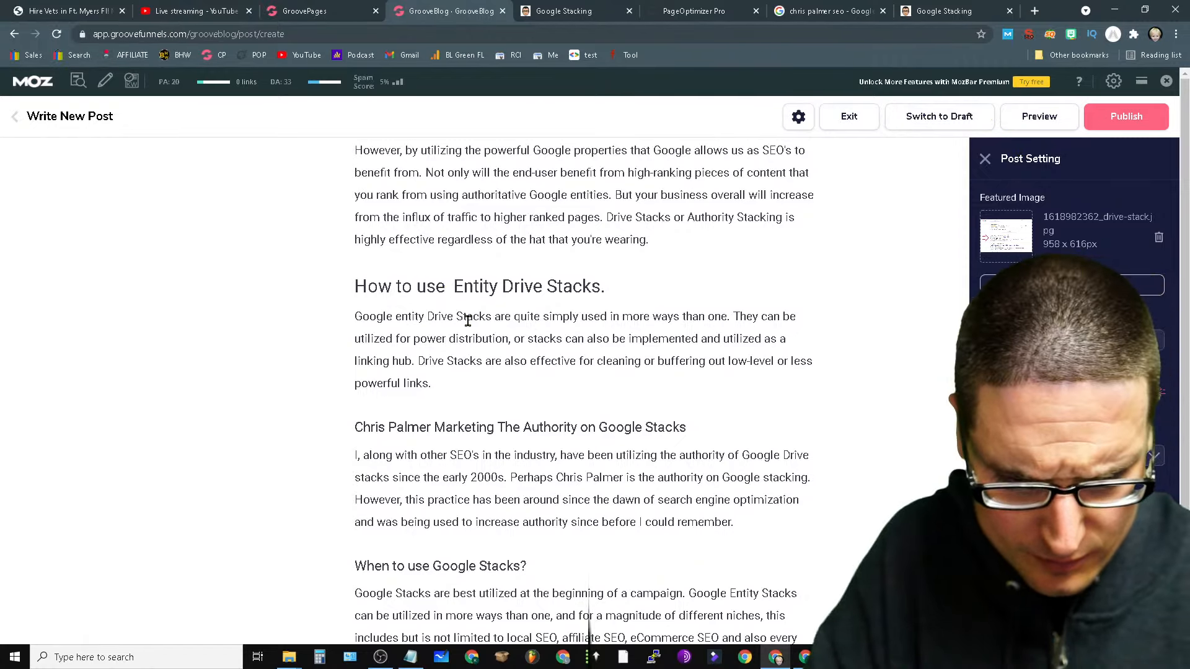
text(Google)
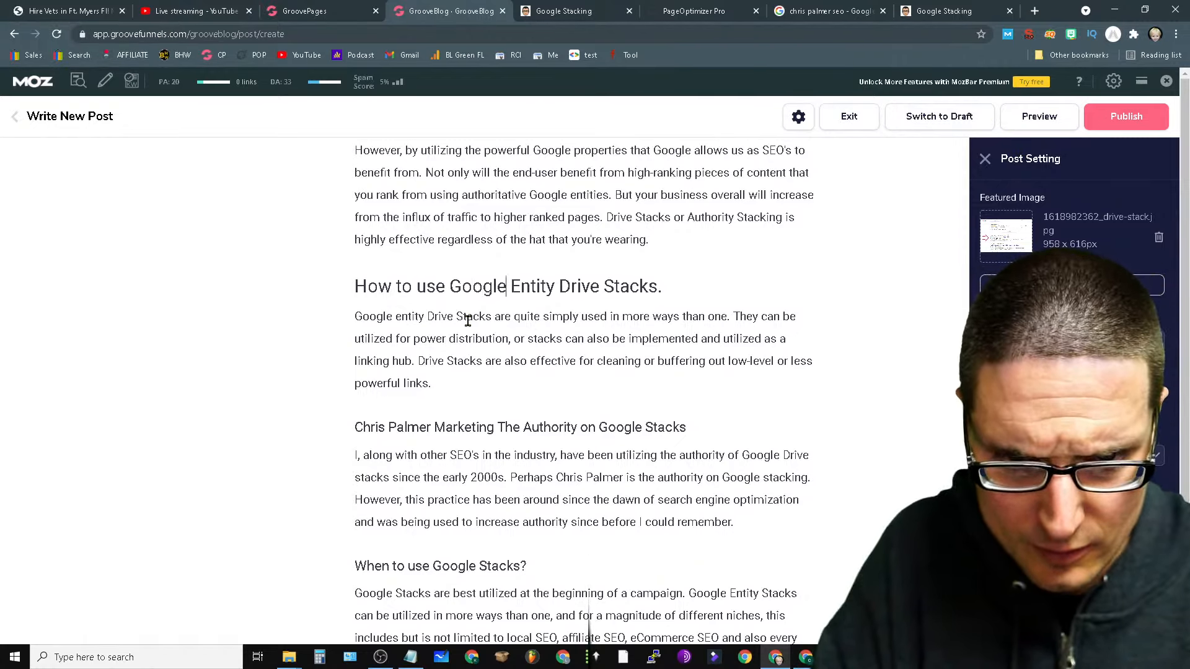
text('s)
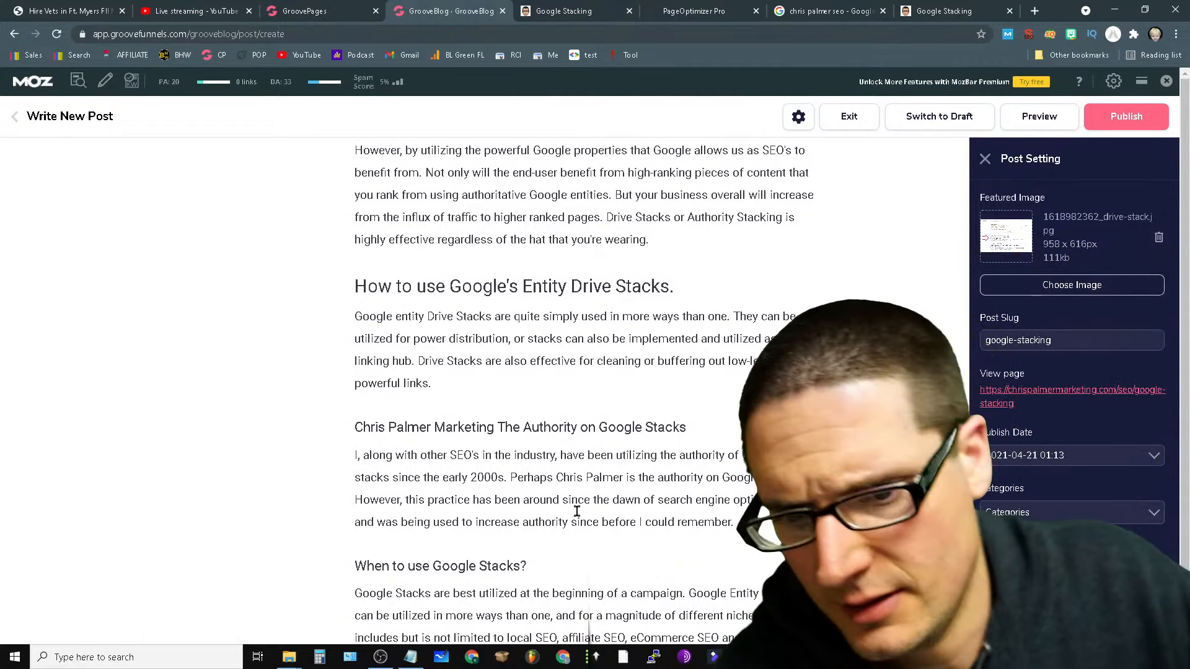
- Publish the revised post and return to the PageOptimizer Pro recommendations
scroll(703, 525, up, 6)
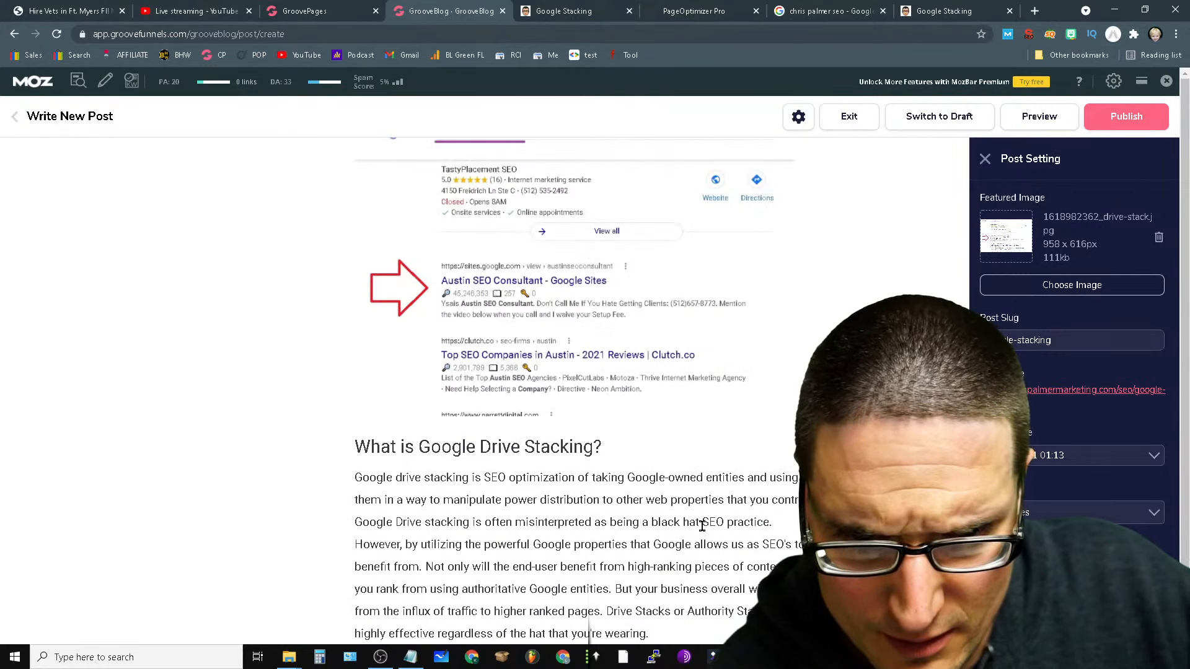
scroll(702, 526, down, 6)
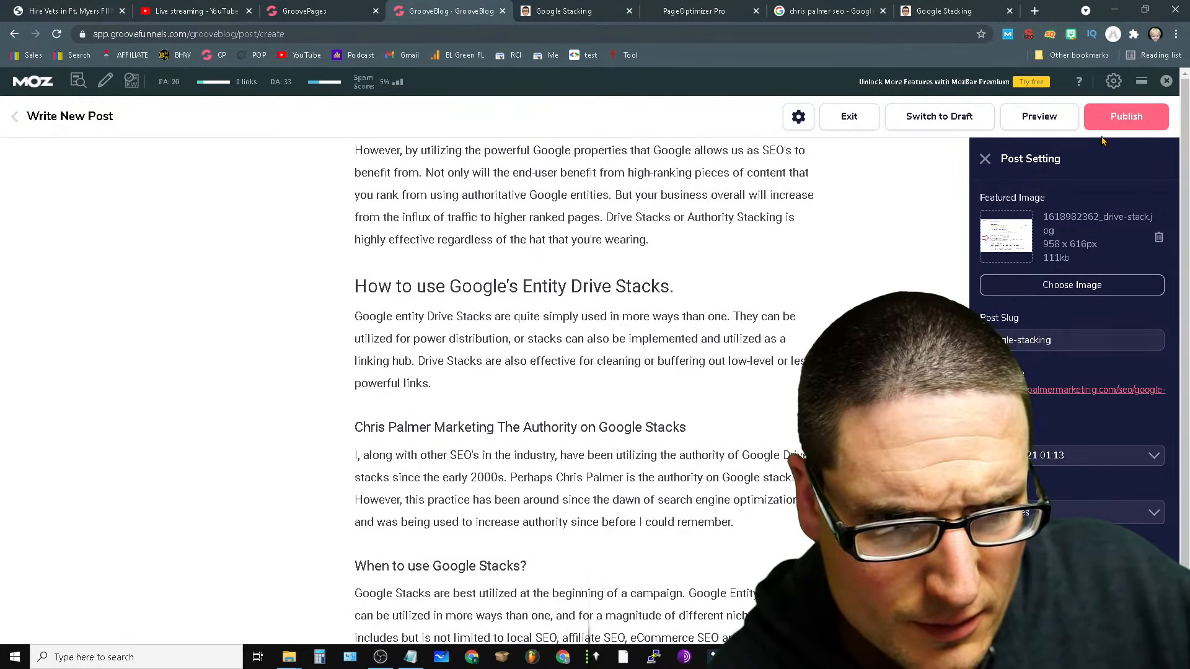
click(1118, 119)
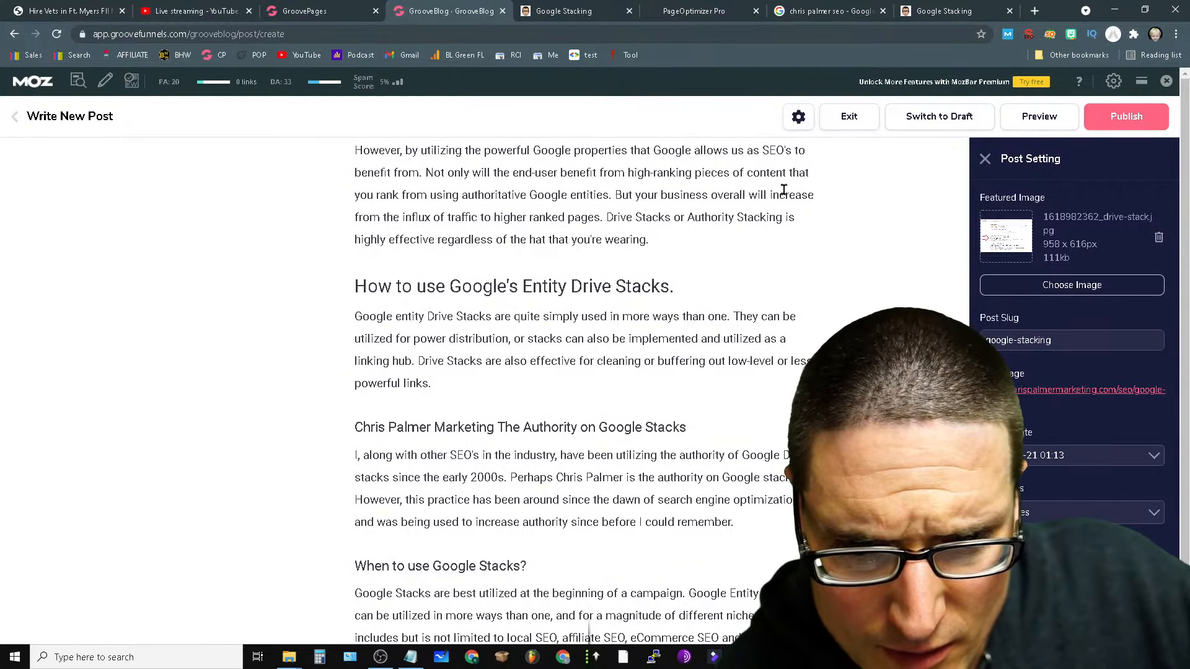
click(711, 8)
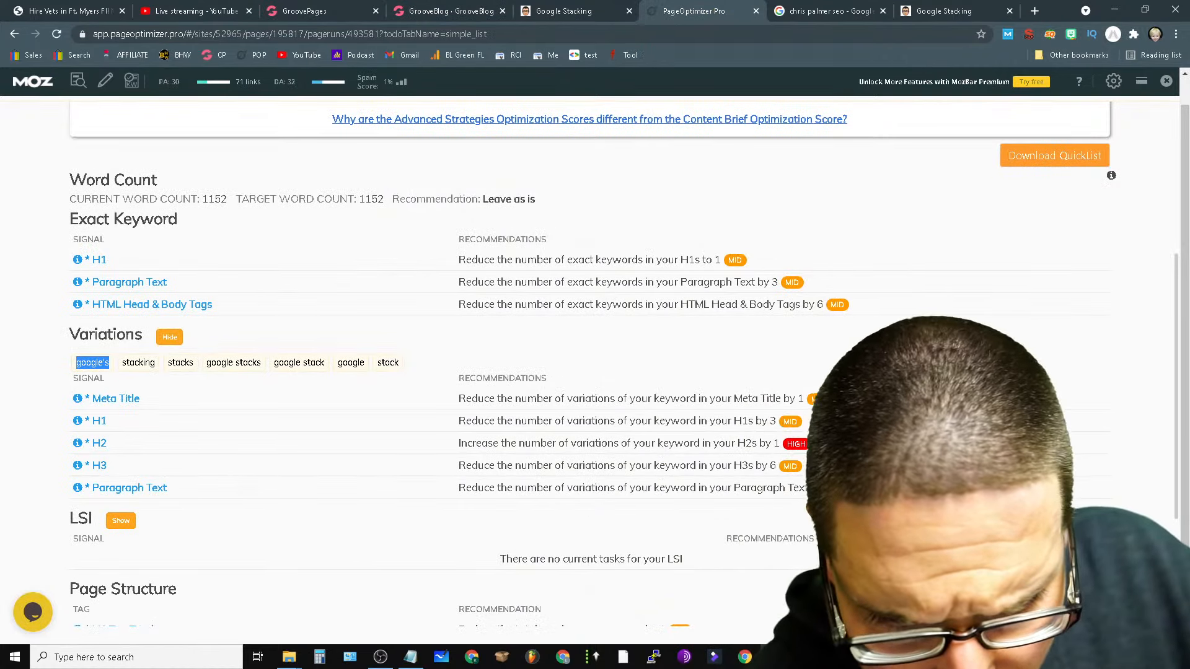
- Highlight the H2 Tag Total and H4 Tag Total recommendations in PageOptimizer Pro
drag(780, 444, 417, 444)
scroll(593, 481, down, 3)
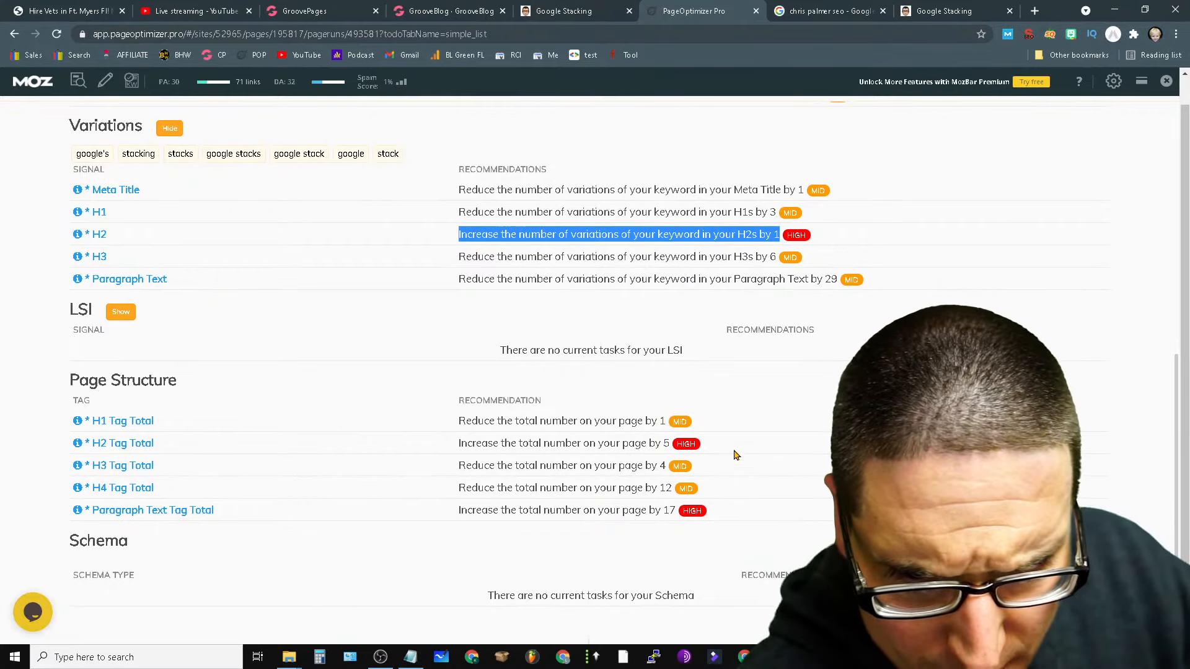
drag(670, 444, 436, 440)
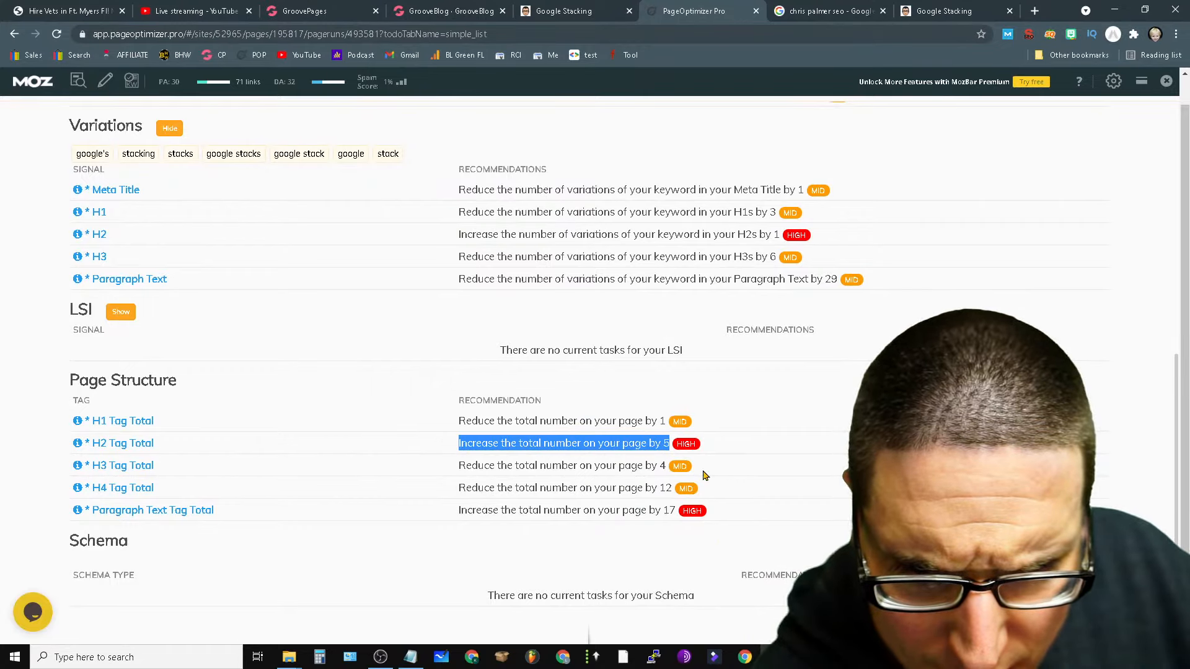
drag(706, 465, 426, 479)
click(192, 468)
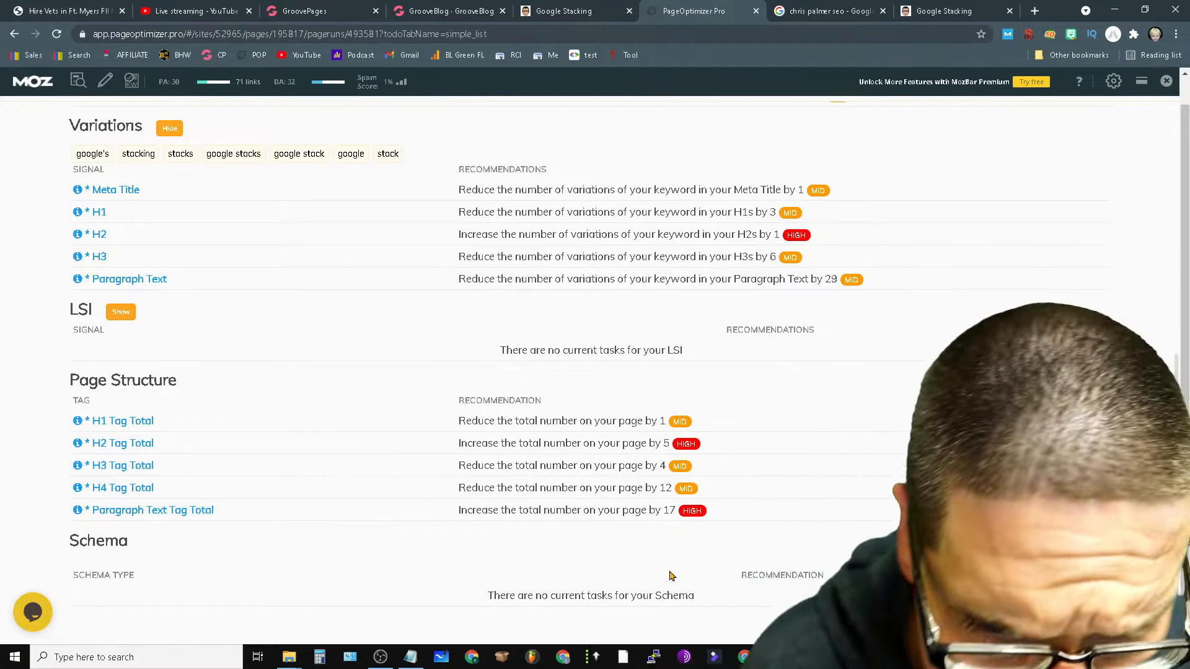
- Glance at the live Google Stacking post, then return to the Write New Post editor
scroll(855, 314, up, 3)
scroll(762, 508, up, 5)
scroll(651, 623, down, 9)
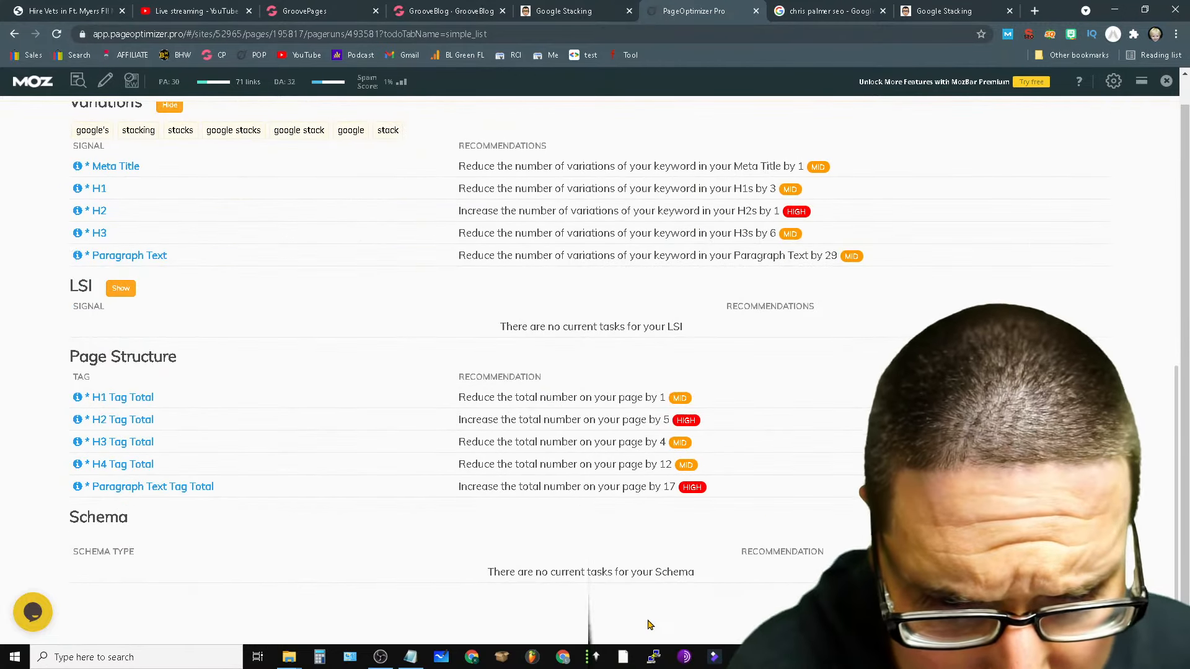
click(612, 8)
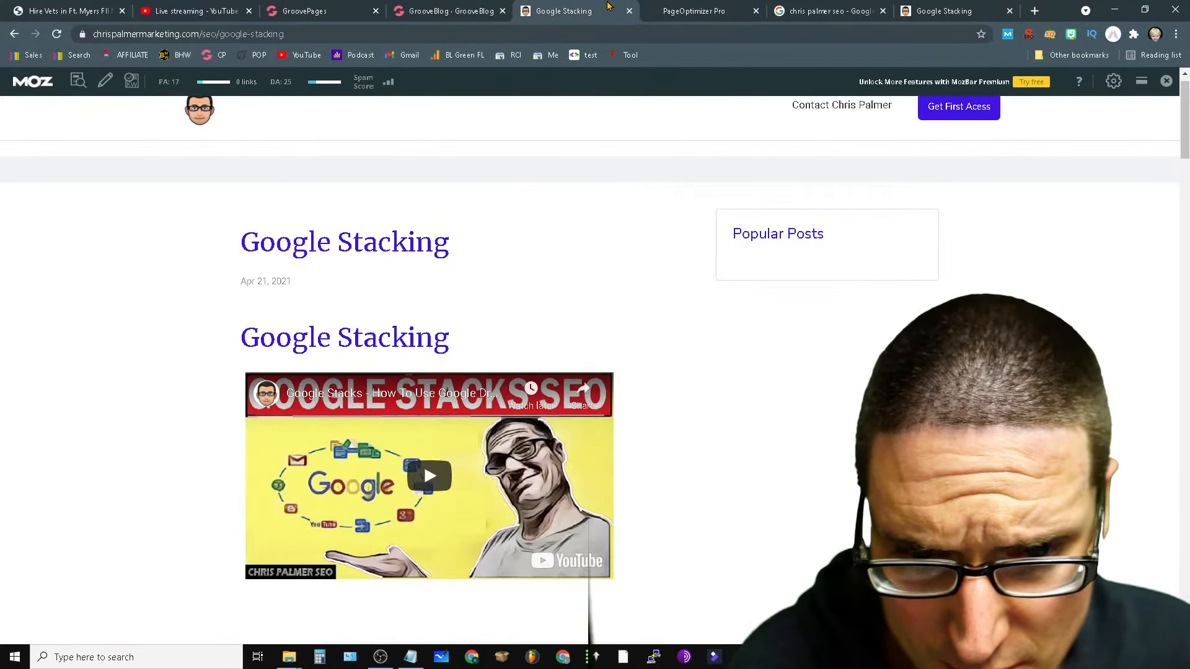
click(440, 13)
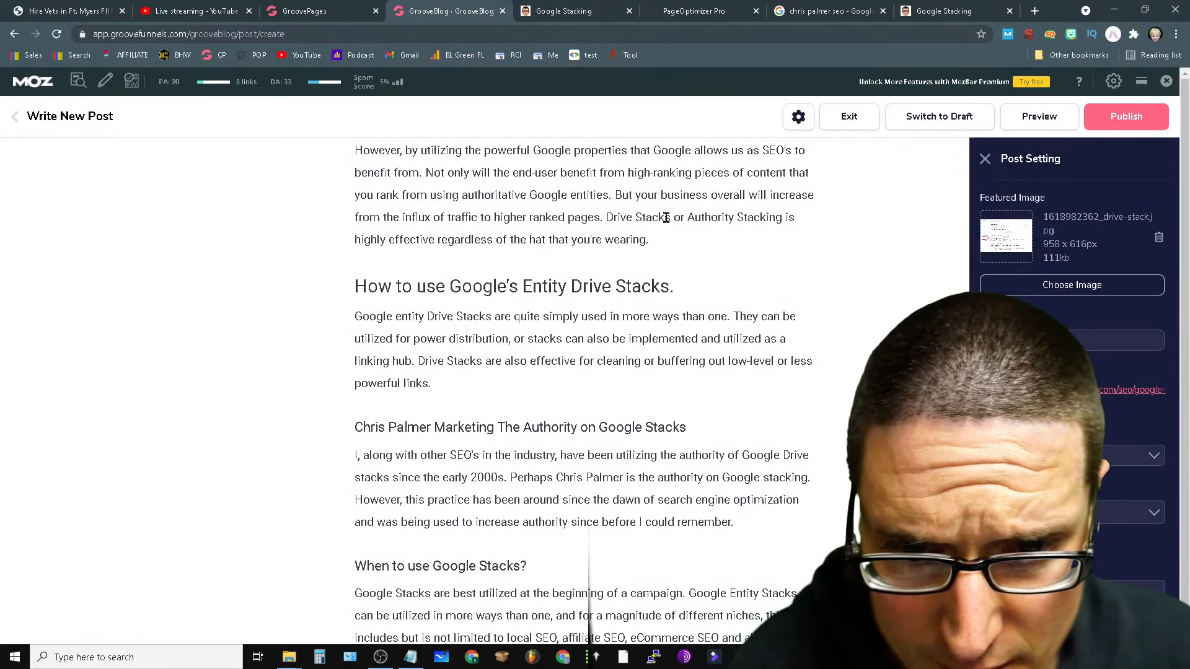
- Change What's in a Drive Stack?, Entity Drive Stacking 2021 and When to use Google Stacks? to Heading 2
scroll(552, 438, down, 8)
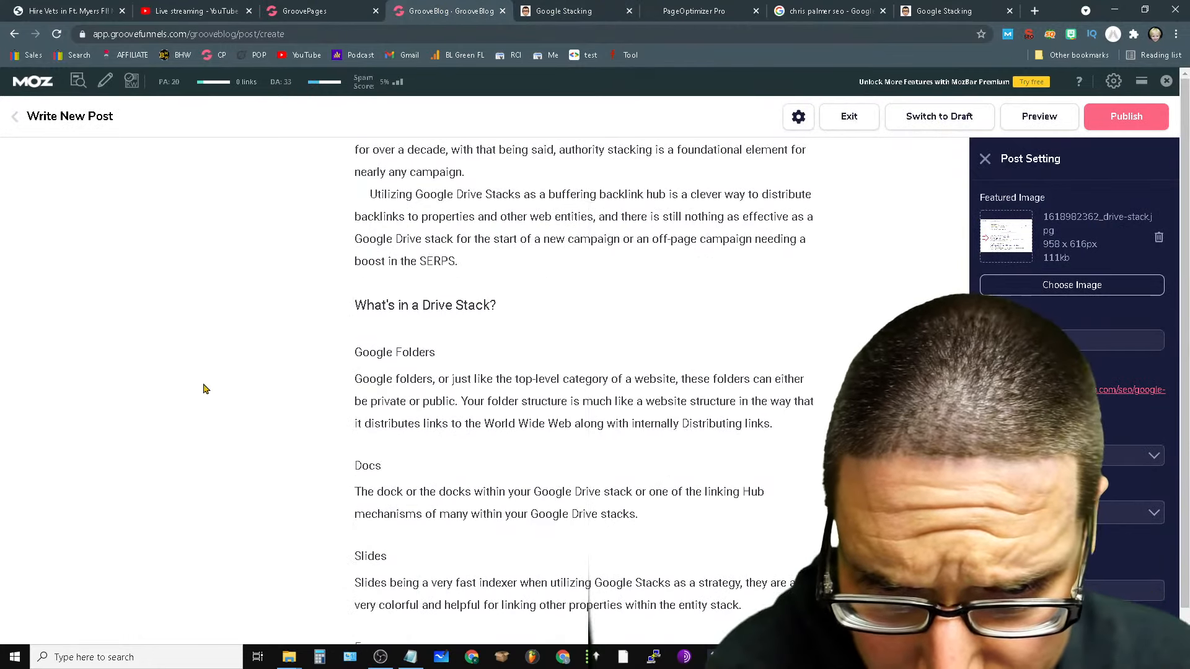
triple_click(463, 305)
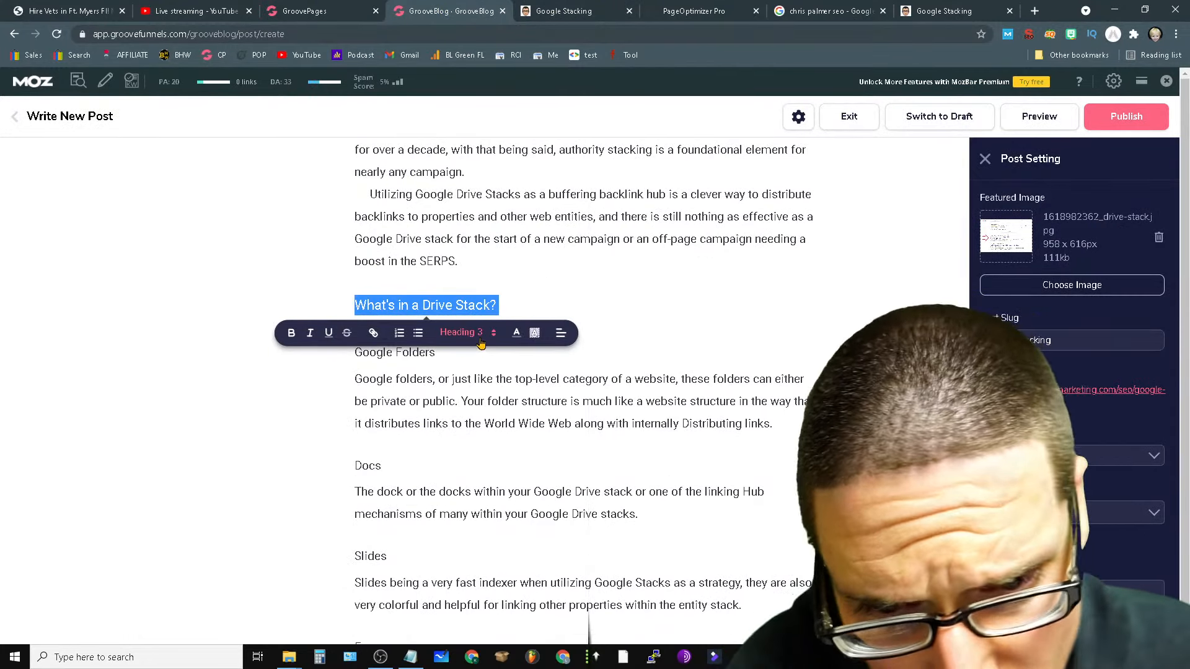
click(475, 334)
click(501, 395)
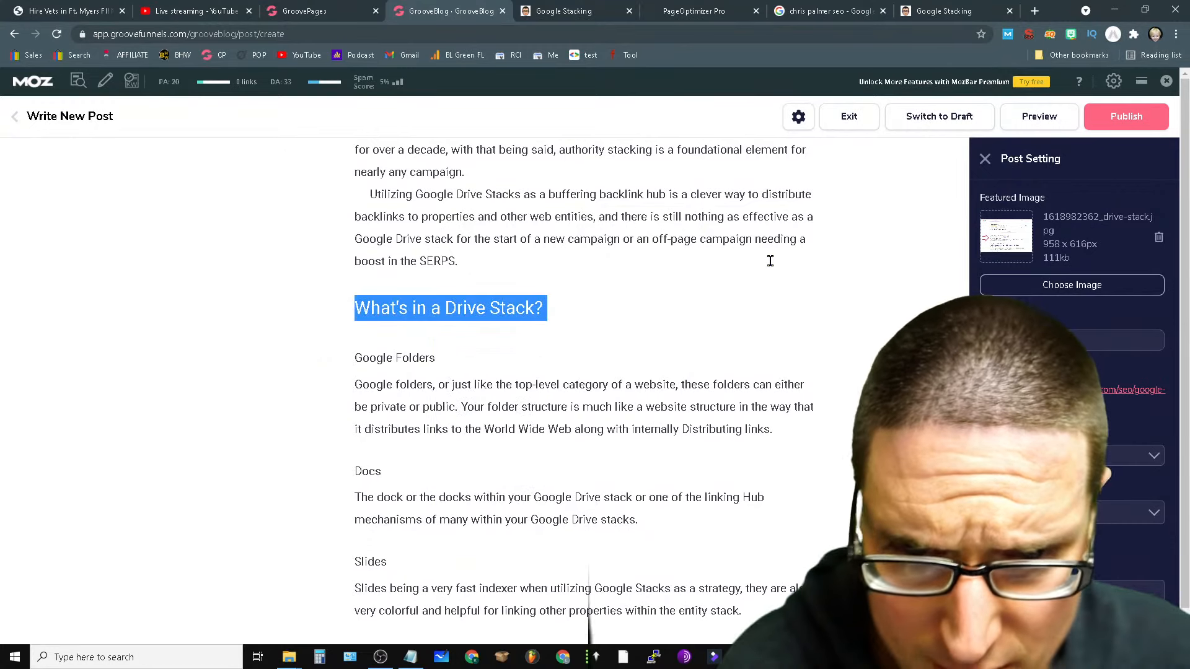
scroll(769, 260, up, 6)
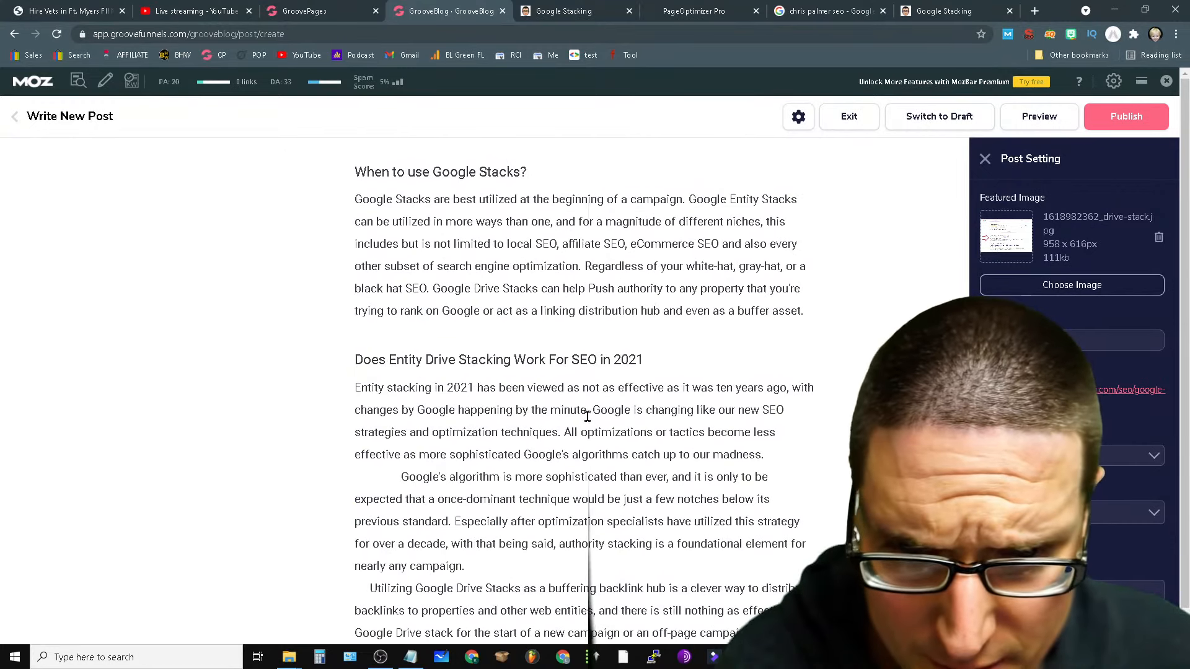
triple_click(479, 359)
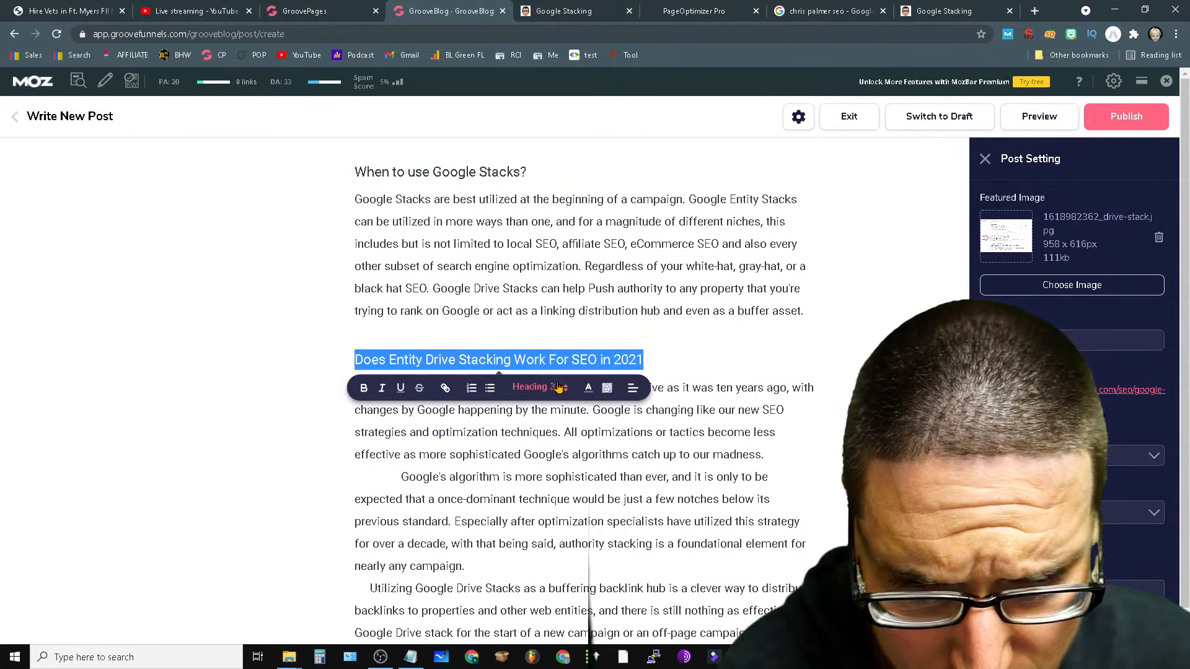
click(558, 387)
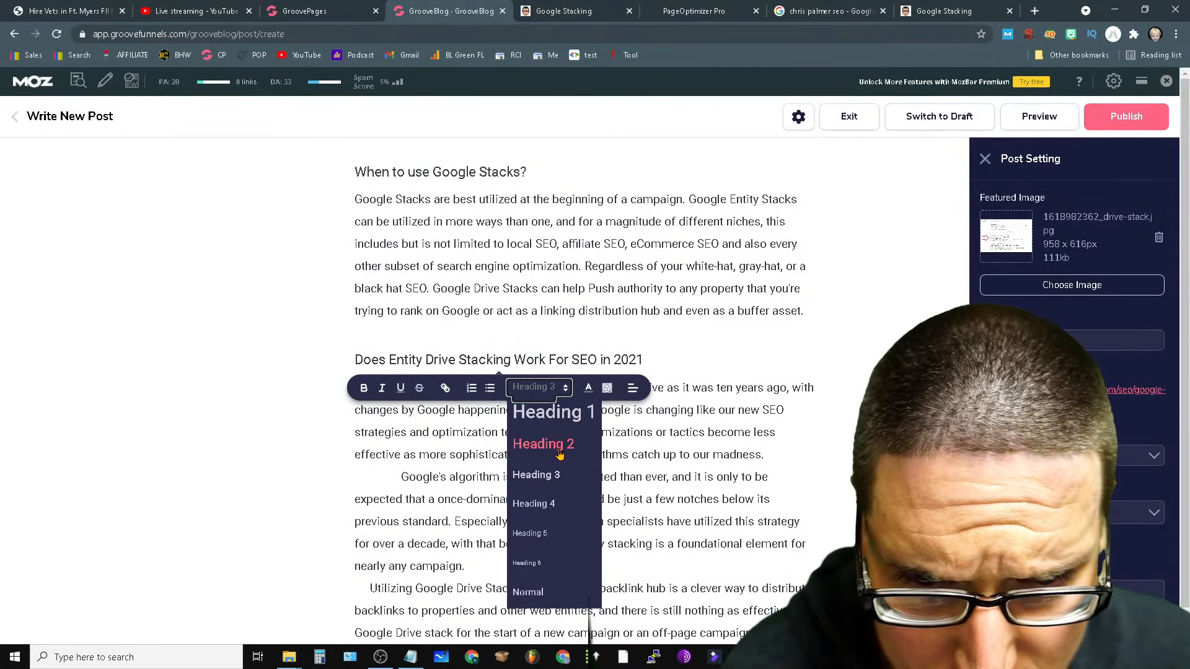
click(559, 454)
triple_click(474, 171)
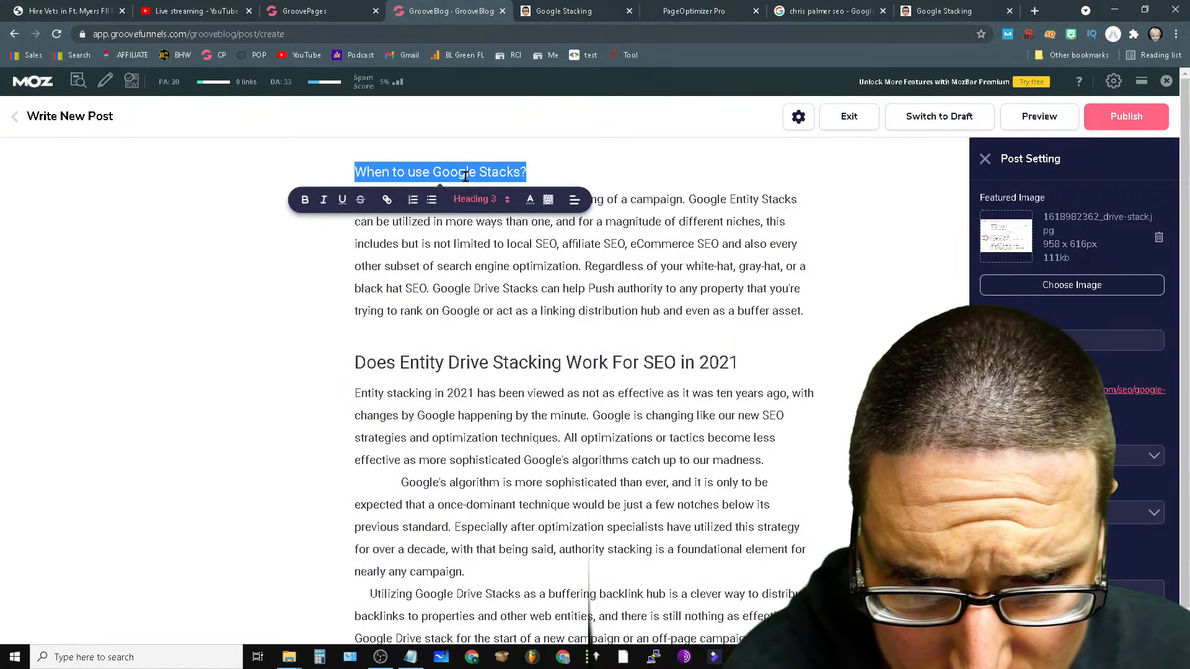
click(492, 198)
click(491, 260)
- Inspect the authority on Google Stacks and Entity Drive Stacks headings, leaving them unchanged
scroll(470, 401, up, 6)
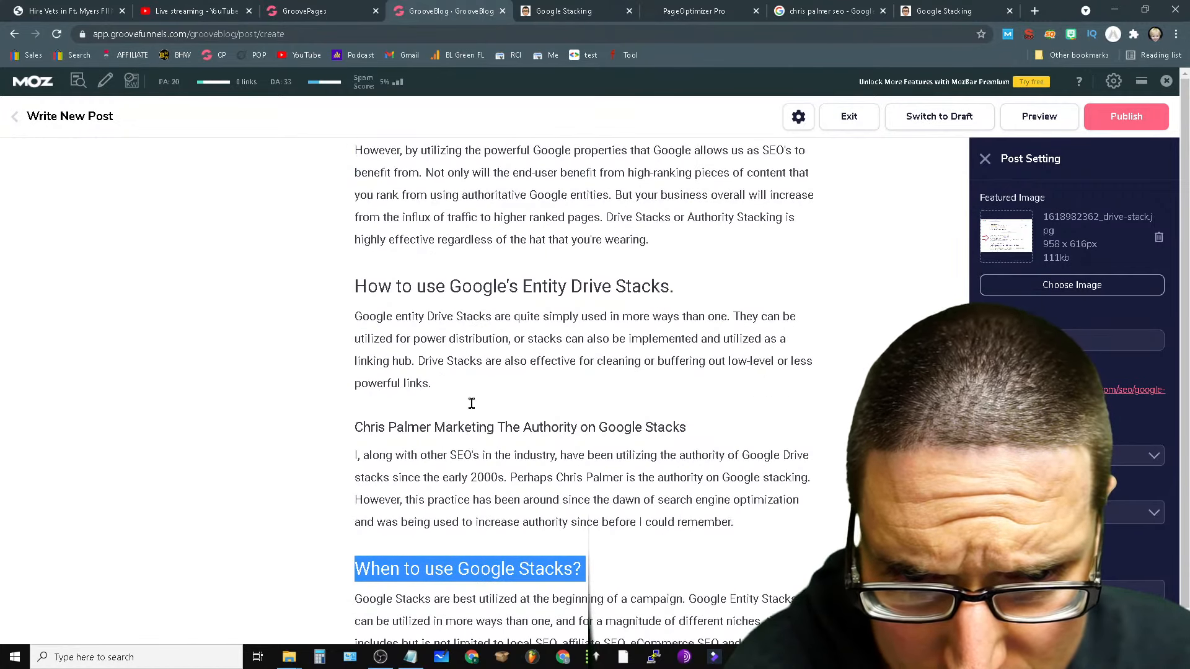
click(514, 427)
triple_click(515, 426)
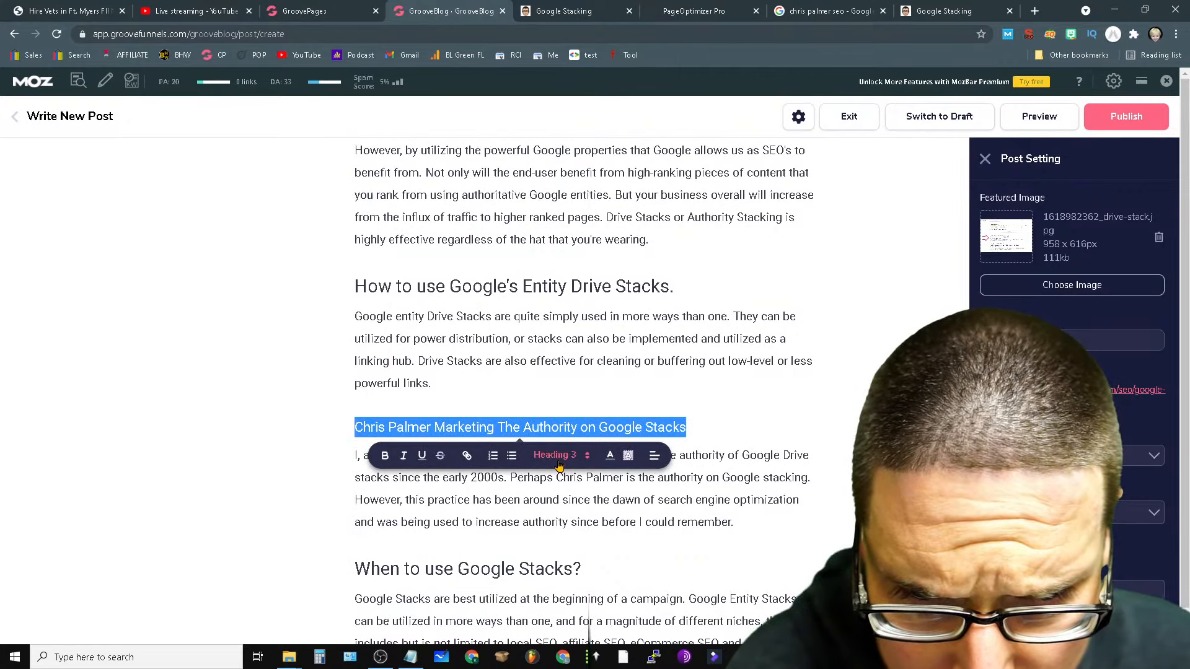
click(593, 288)
triple_click(595, 289)
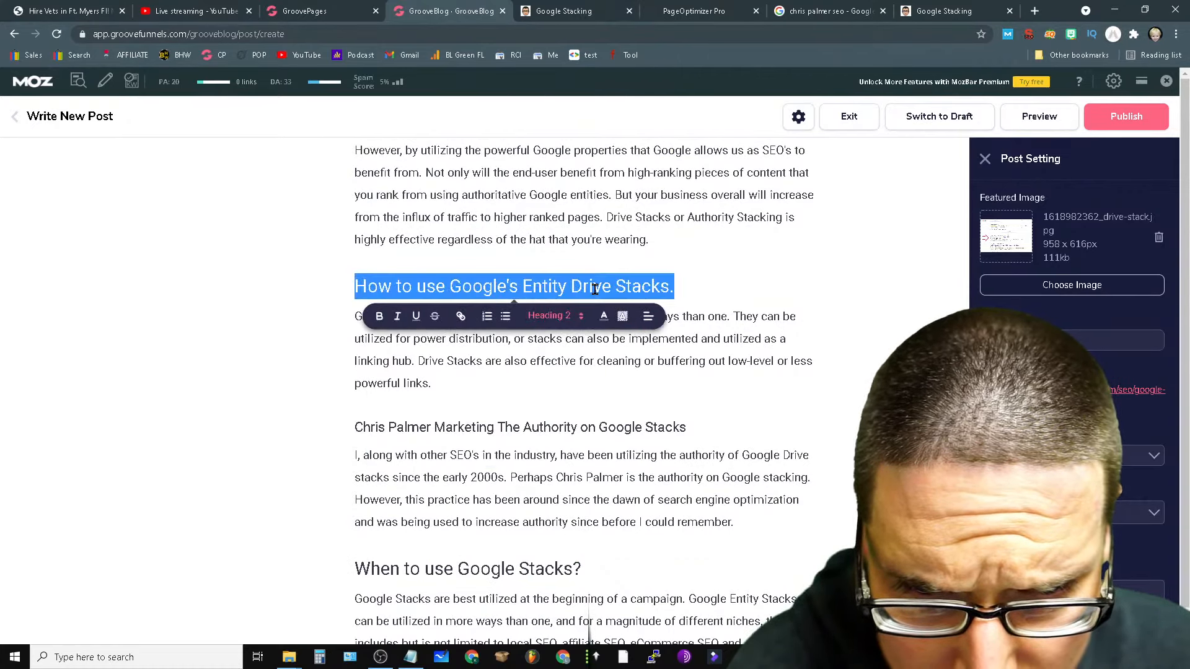
- Publish the updated post, then glance at PageOptimizer Pro and the live post
click(1140, 126)
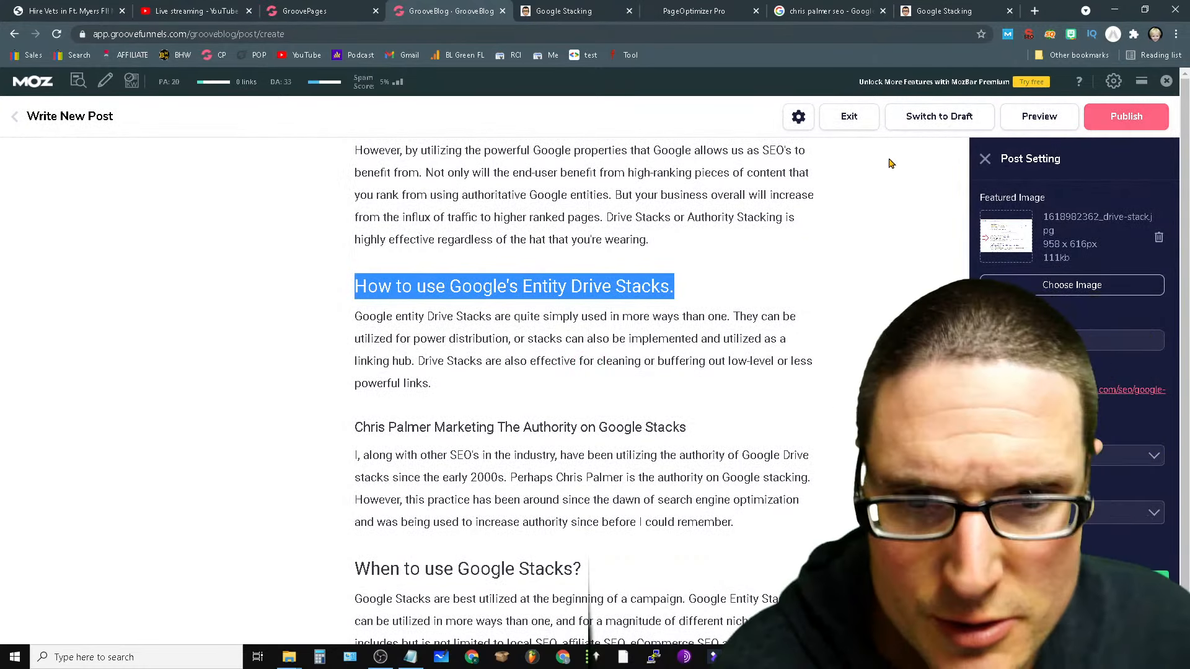
click(673, 7)
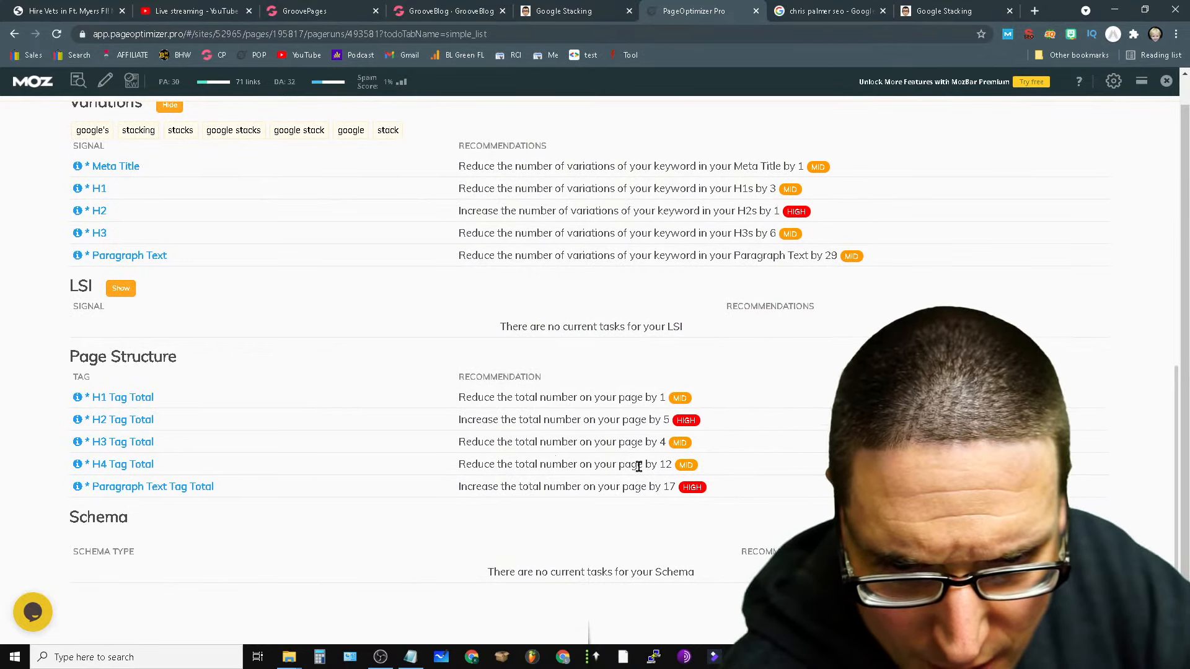
click(567, 8)
- Back in the editor, make the authority on Google Stacks heading a Heading 2
click(432, 9)
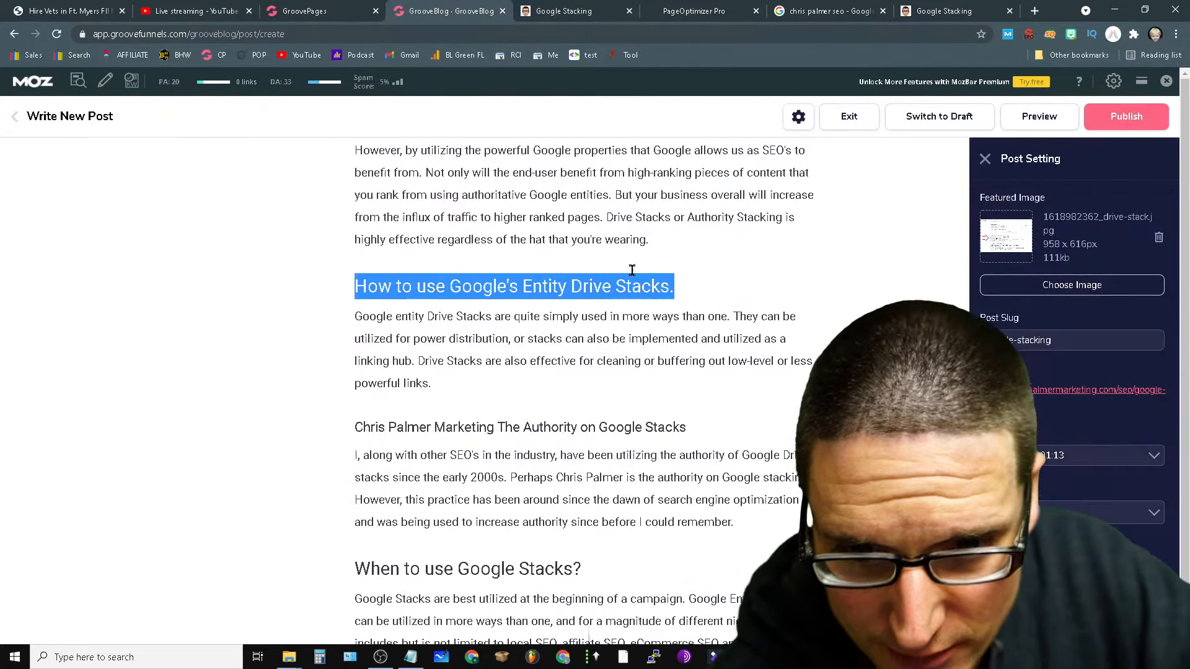
click(646, 285)
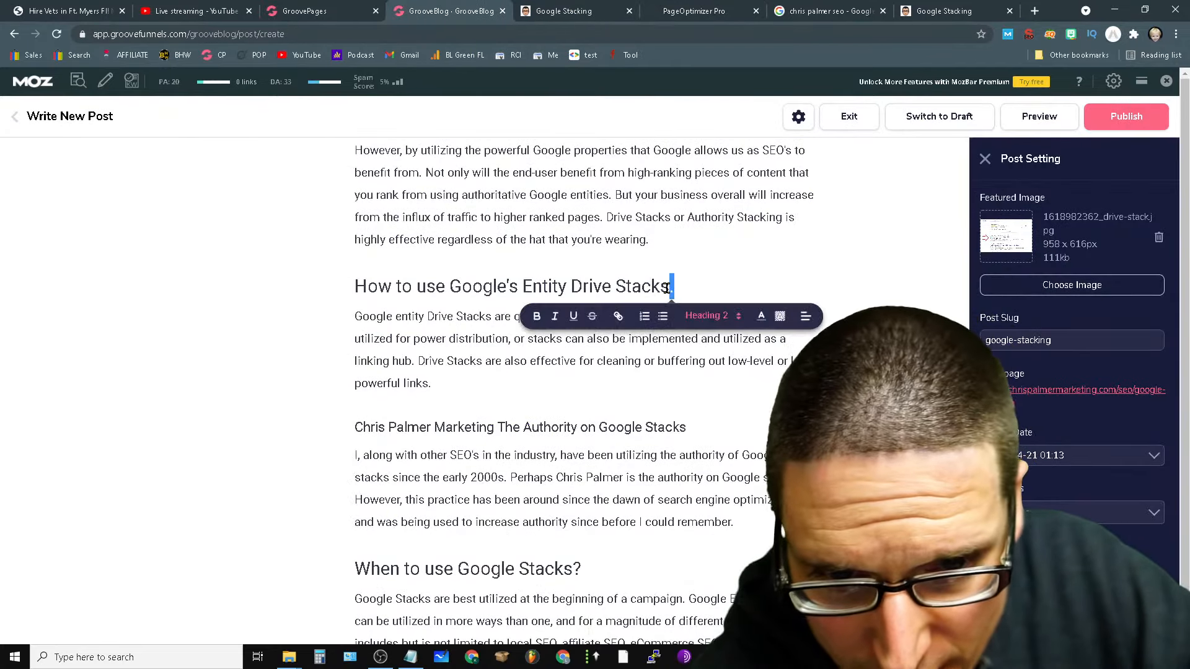
triple_click(666, 286)
triple_click(619, 427)
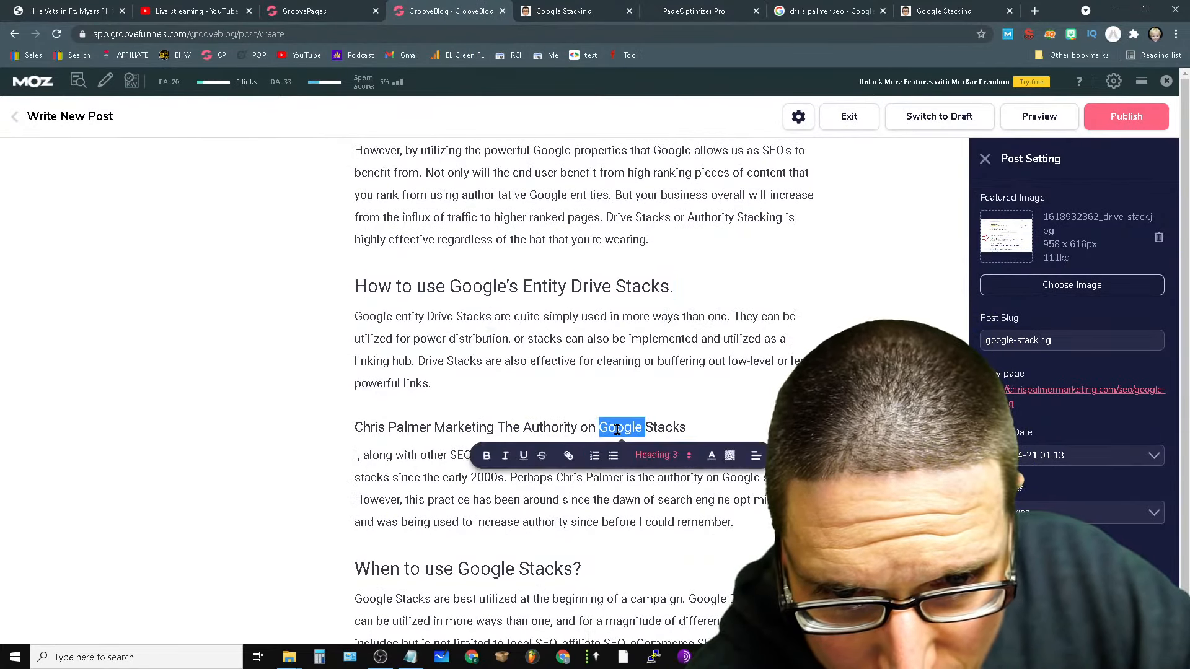
click(571, 462)
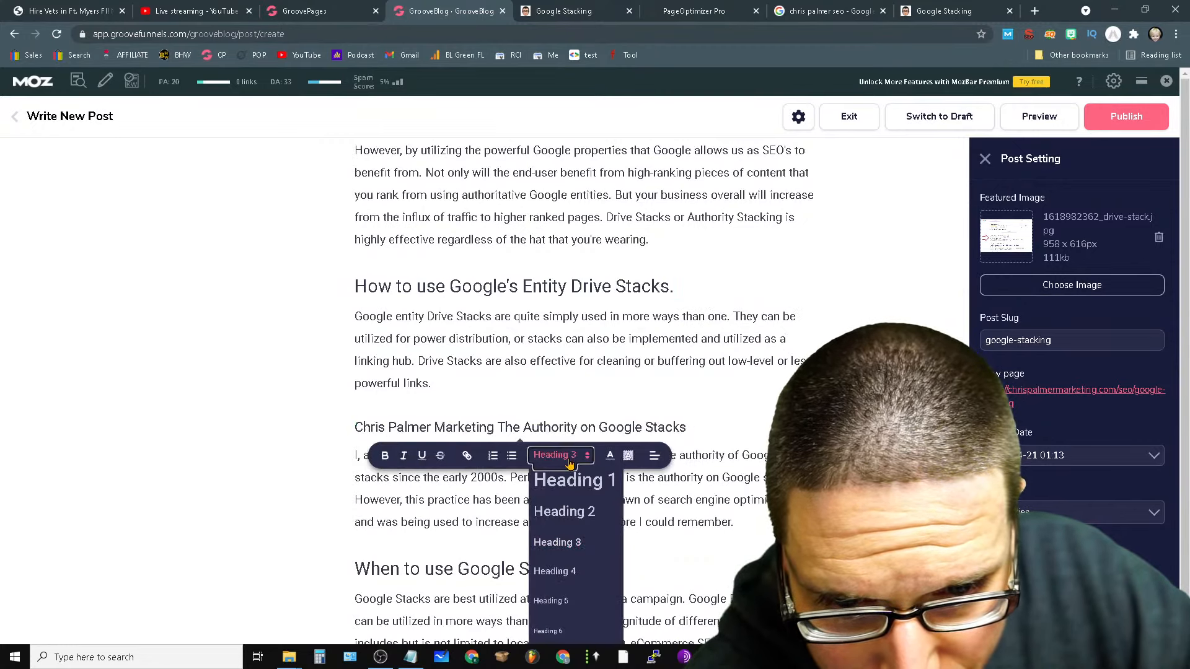
click(567, 512)
- Verify When to use Google Stacks?, the 2021 heading and What's in a Drive Stack? are Heading 2
triple_click(514, 578)
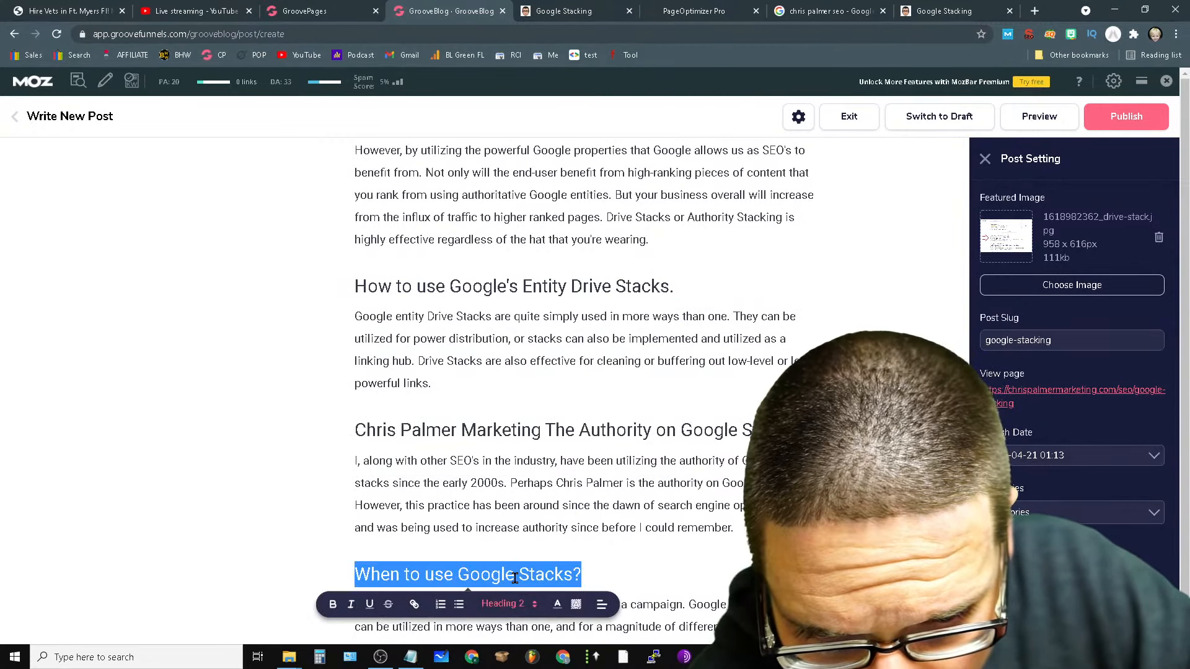
scroll(580, 387, down, 6)
triple_click(566, 374)
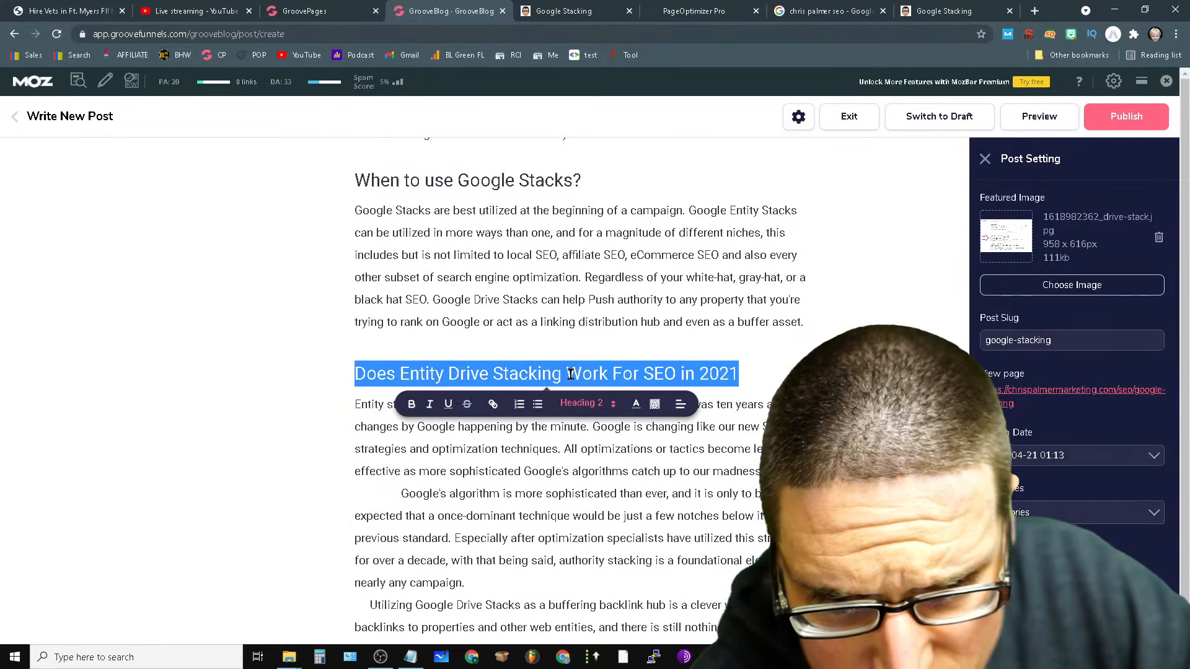
scroll(625, 467, down, 3)
triple_click(508, 515)
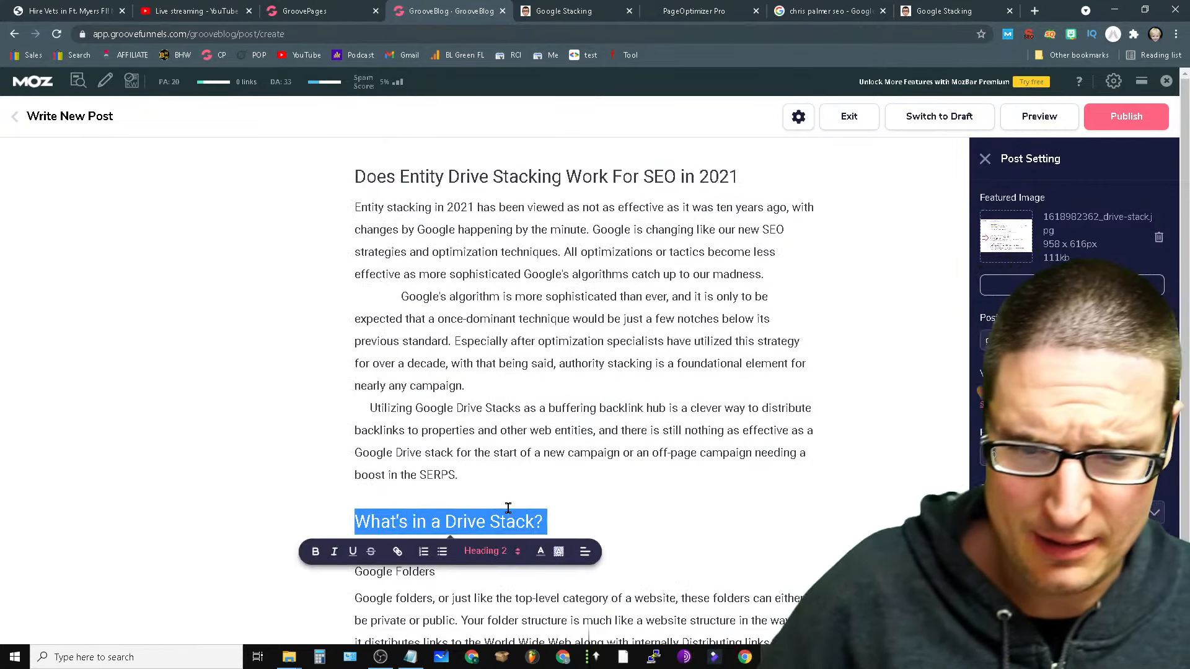
scroll(527, 504, up, 6)
scroll(531, 531, down, 3)
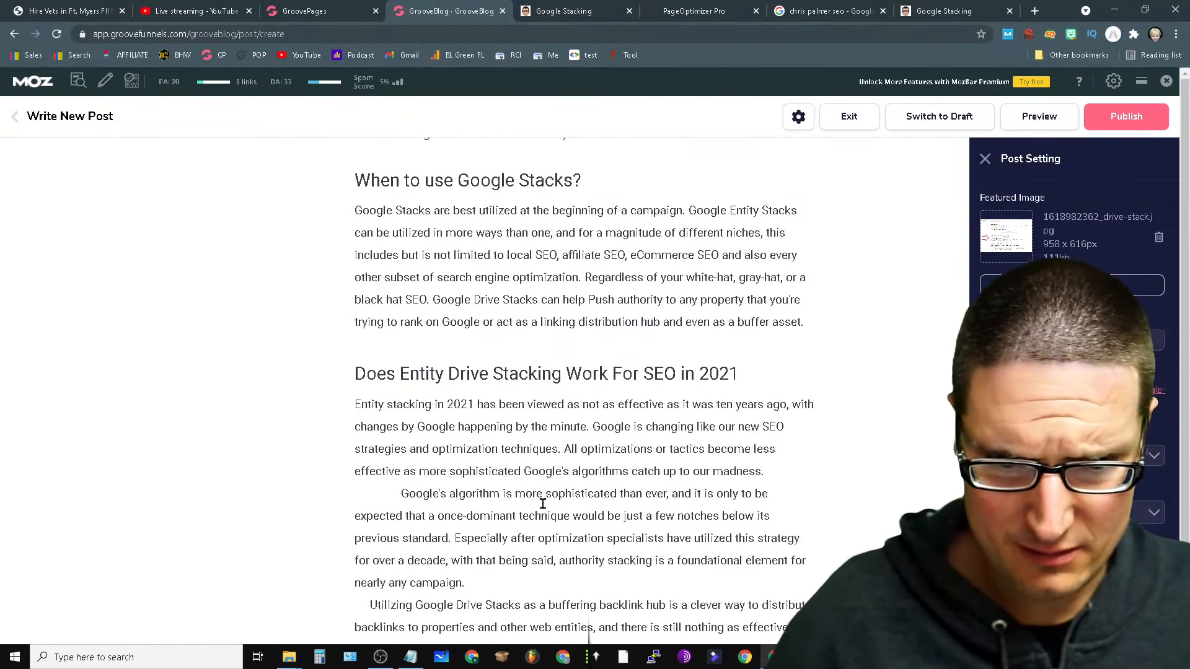
triple_click(508, 376)
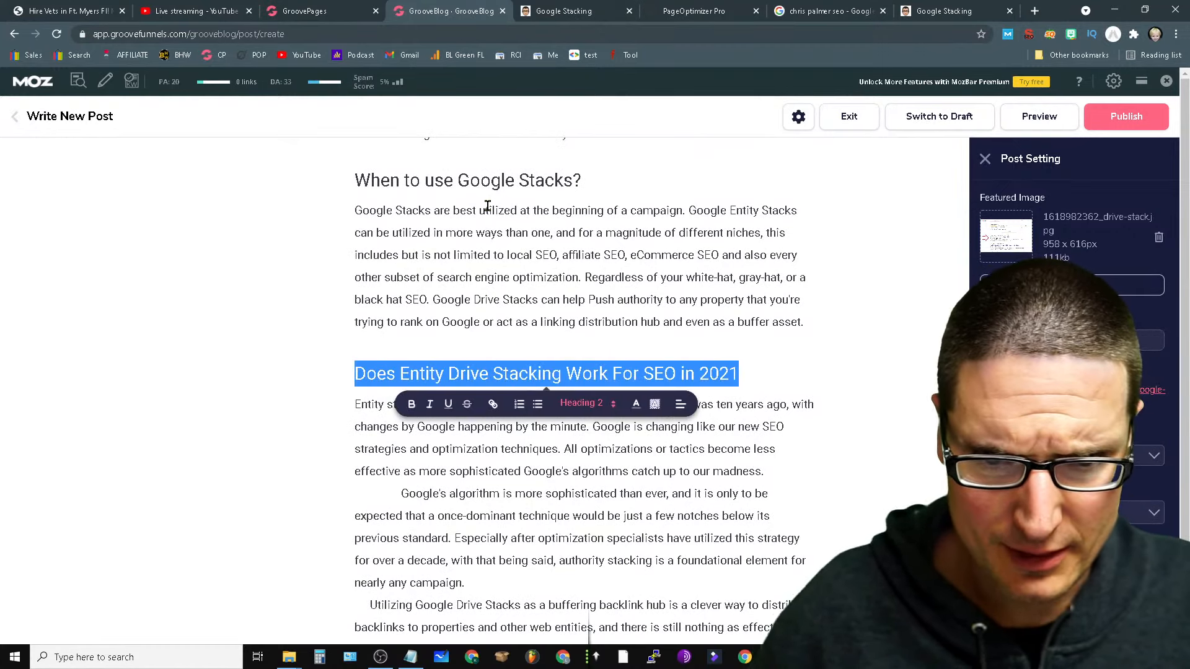
triple_click(497, 185)
scroll(617, 375, down, 3)
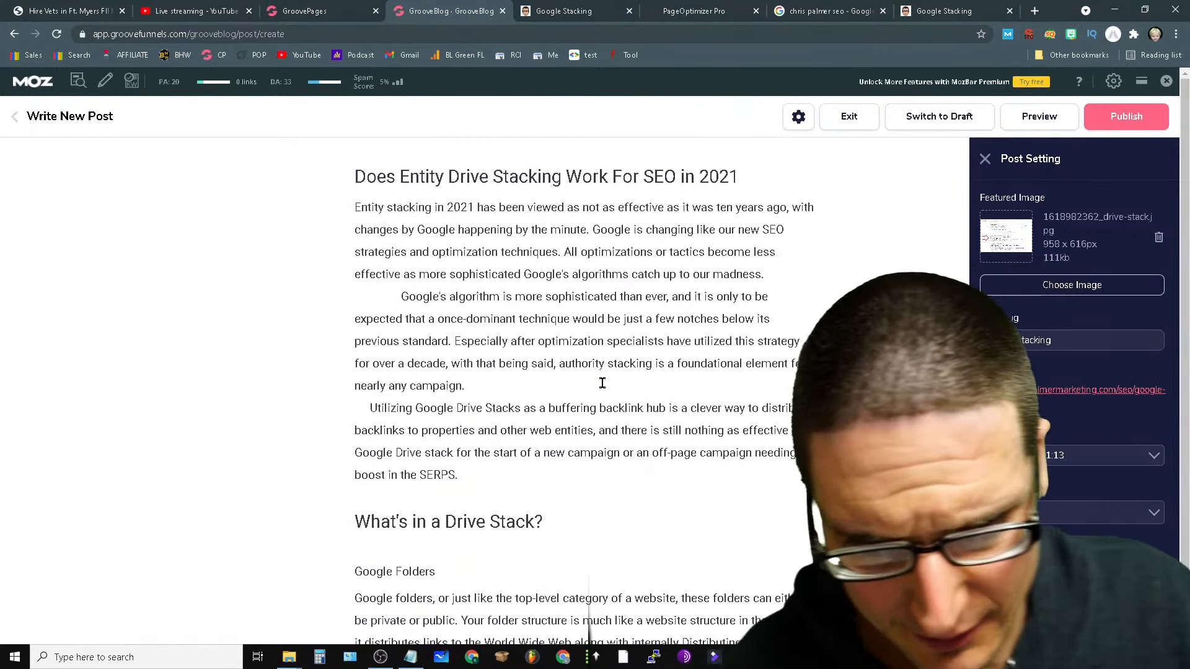
triple_click(507, 520)
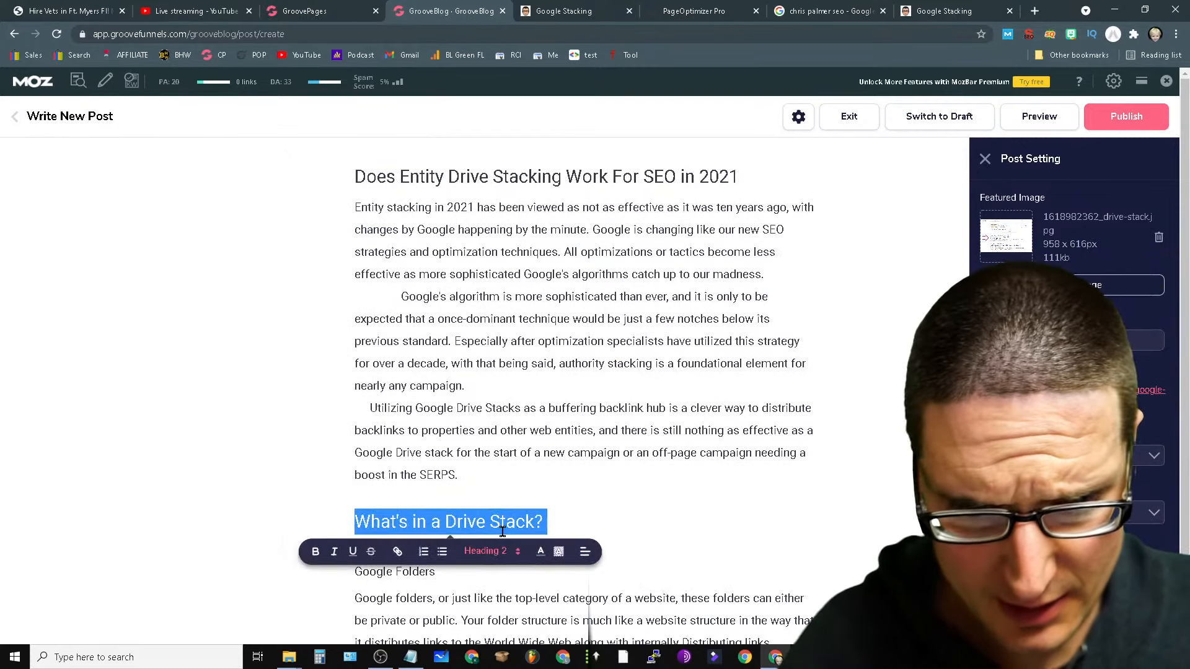
- Recheck the authority heading, What is Google Drive Stacking? and the top Google Stacking subheading levels
scroll(465, 547, down, 3)
scroll(608, 440, up, 3)
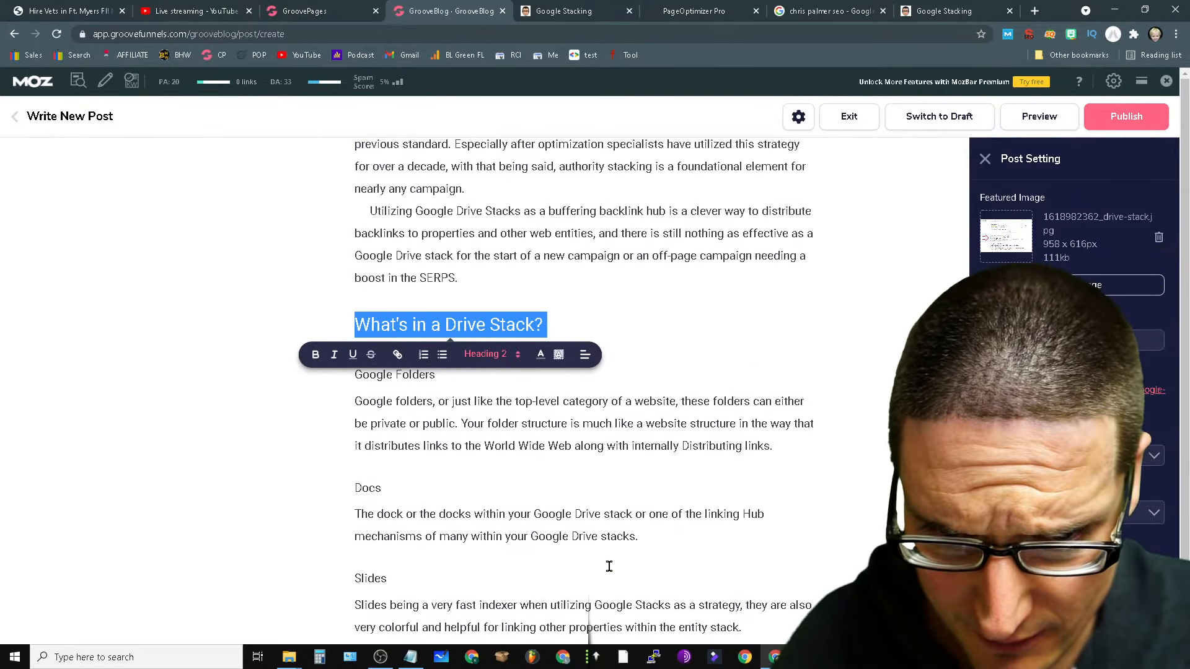
scroll(624, 457, up, 9)
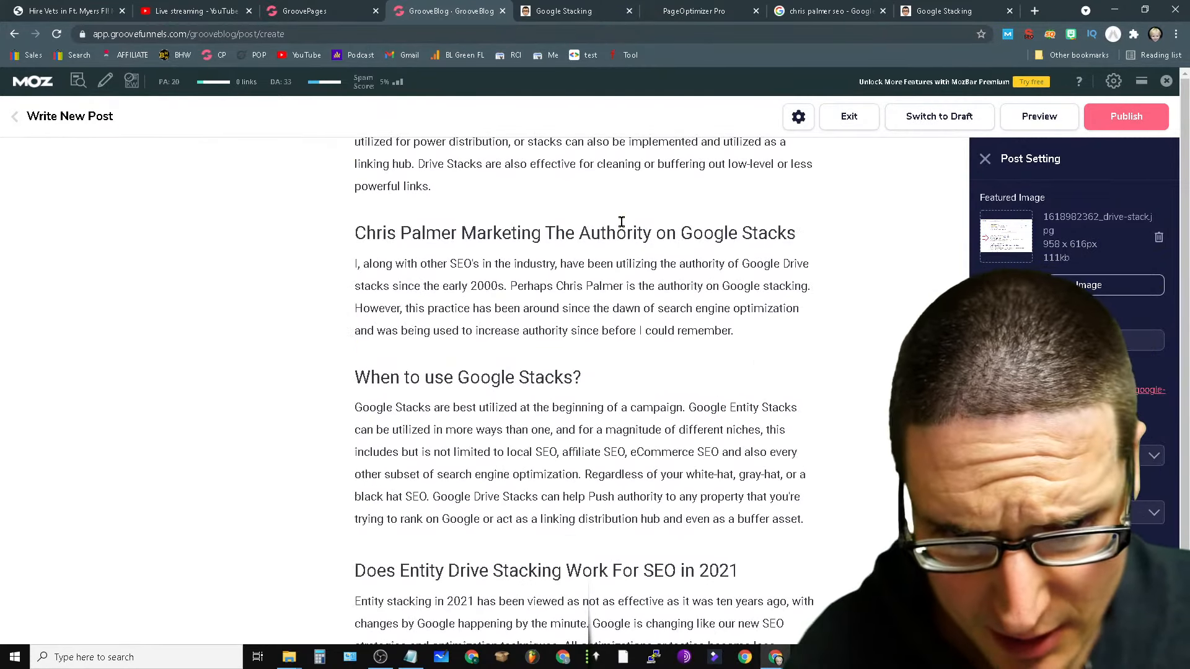
triple_click(625, 234)
scroll(620, 440, up, 6)
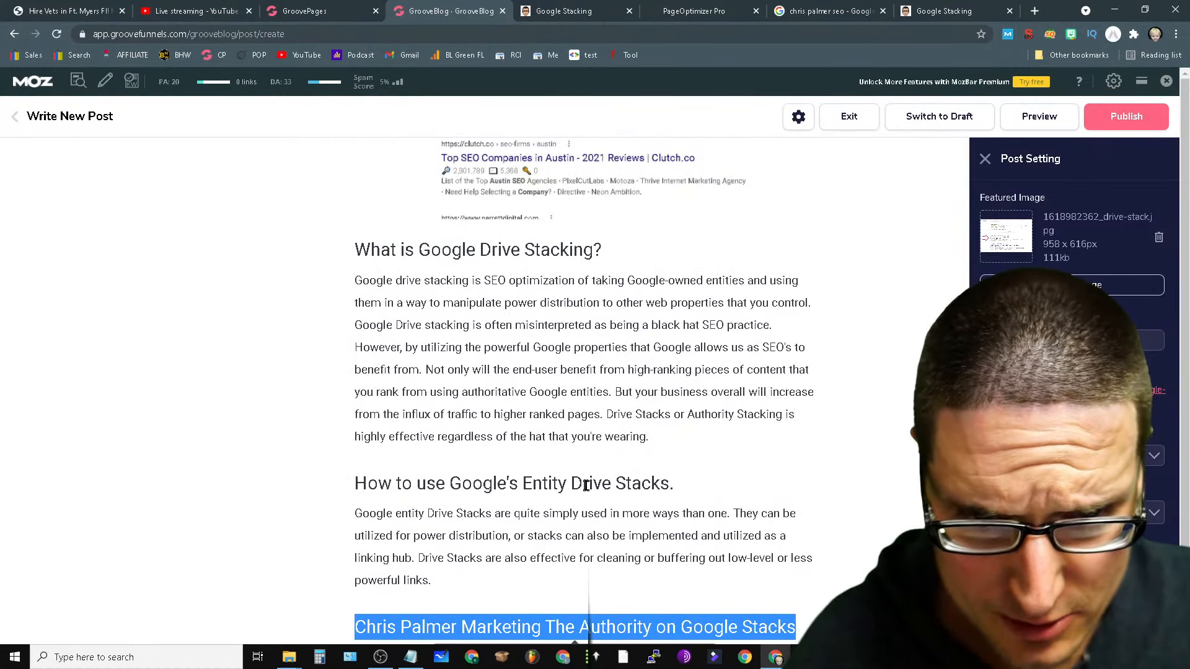
triple_click(555, 244)
scroll(408, 536, up, 10)
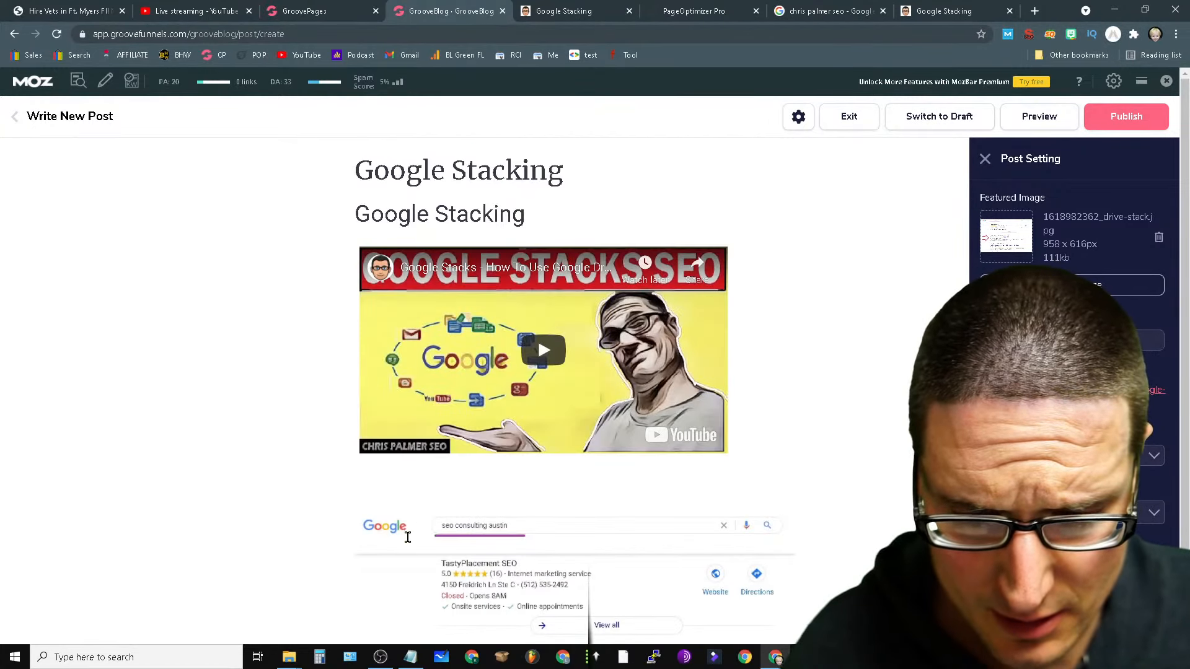
click(493, 215)
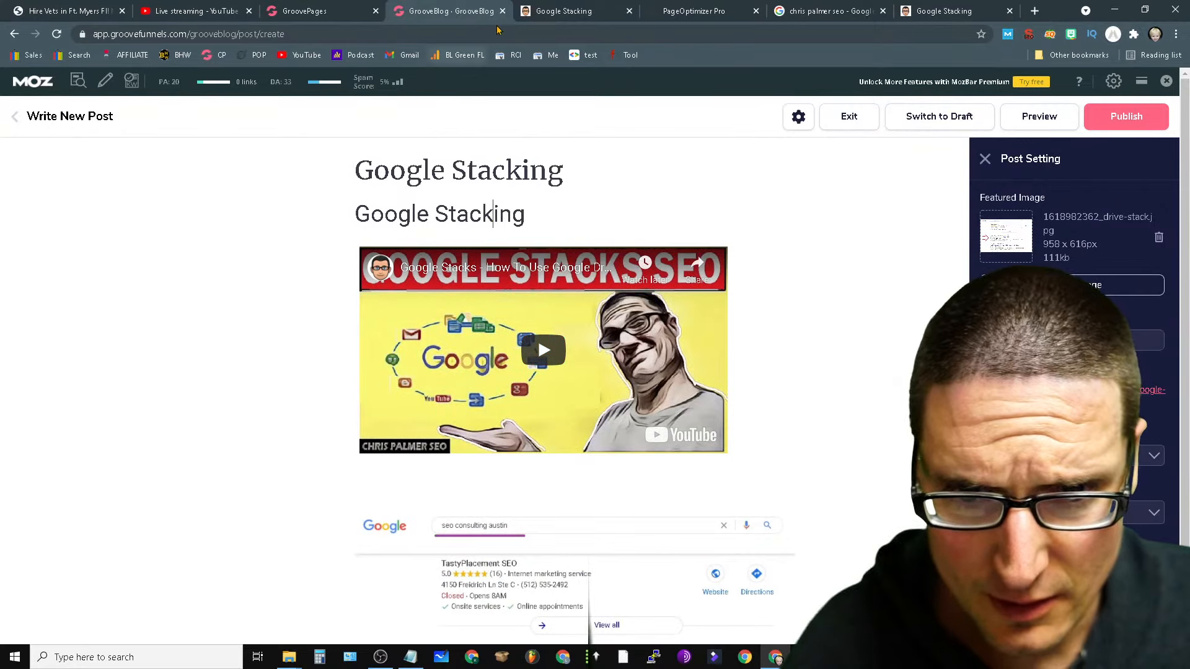
click(689, 10)
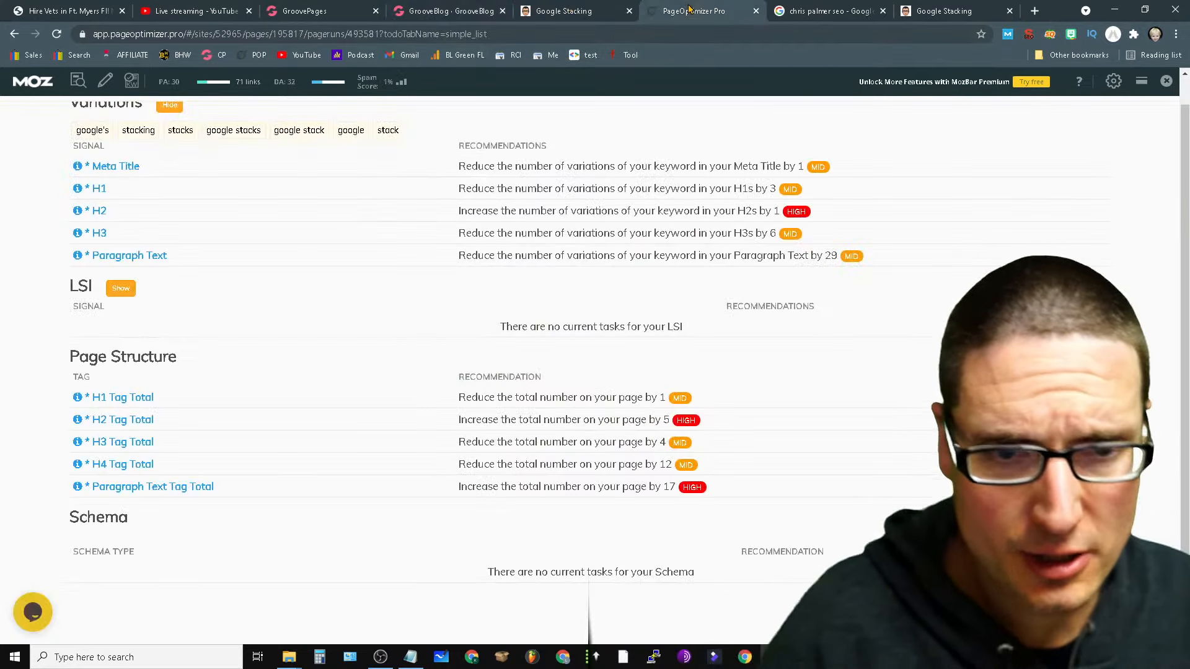
drag(718, 425, 434, 428)
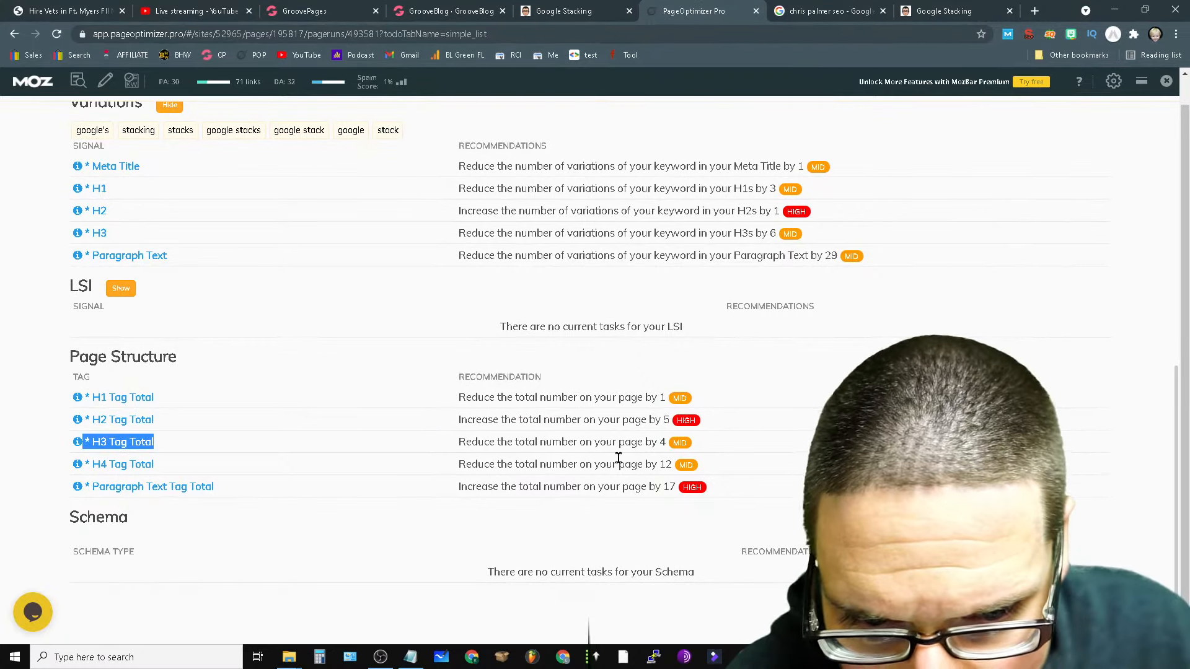
click(689, 447)
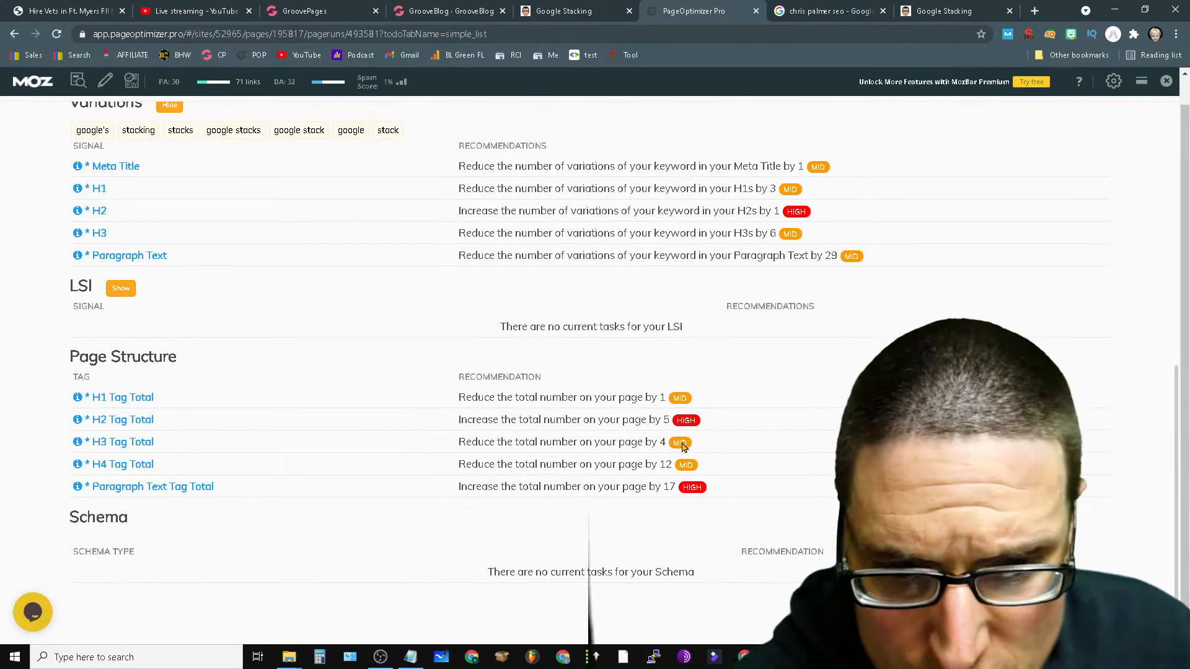
drag(688, 446, 500, 452)
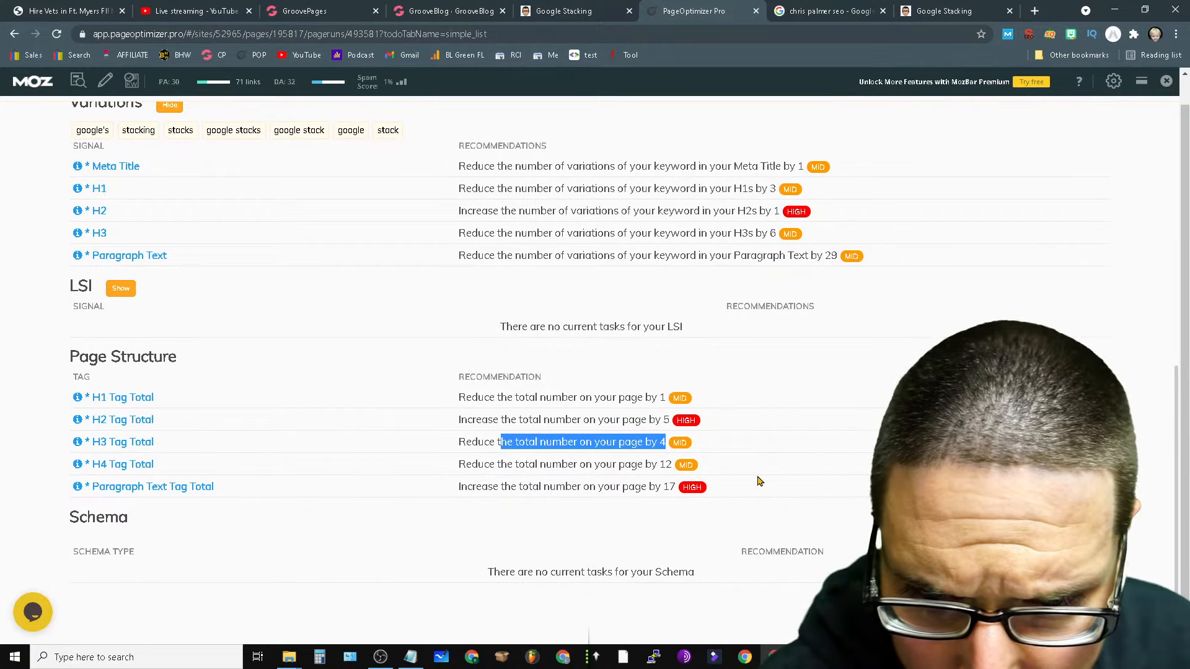
drag(759, 481, 378, 440)
click(487, 457)
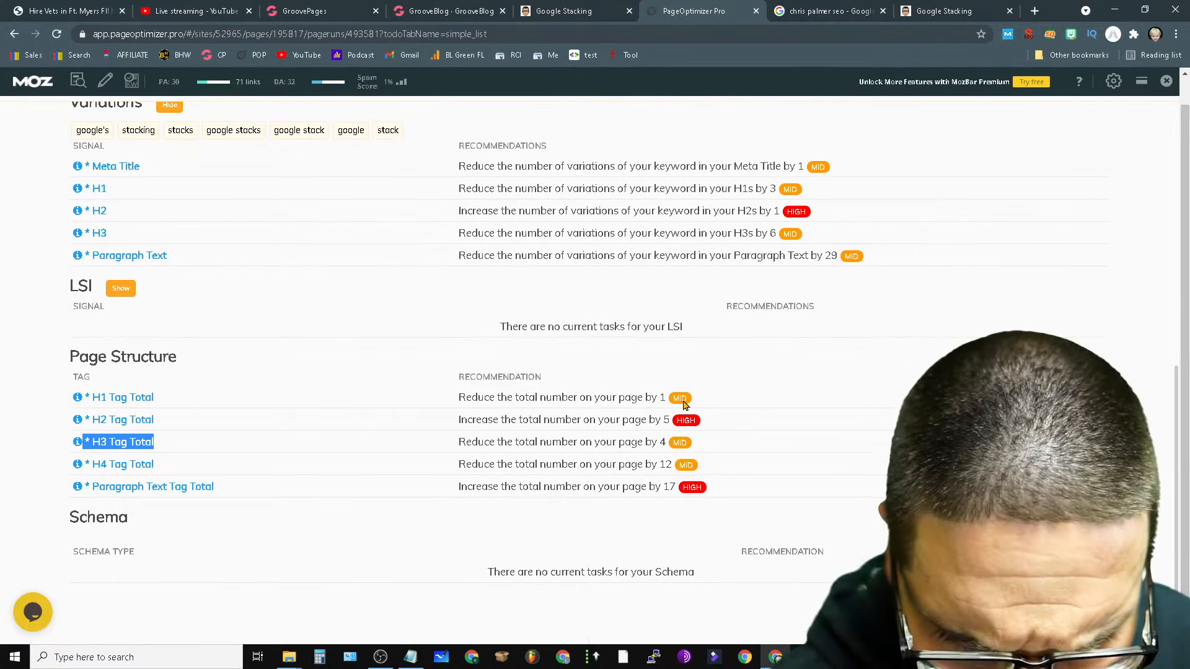
scroll(589, 502, up, 10)
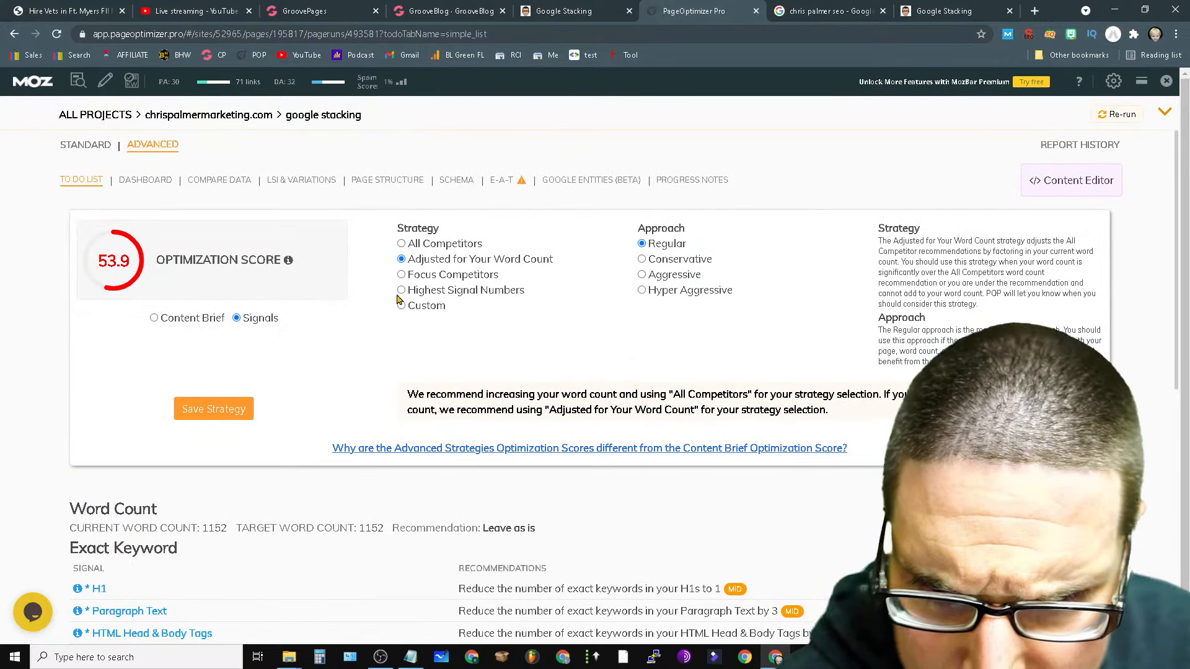
- Apply the Adjusted for Your Word Count strategy, giving a 53.9 score
click(386, 181)
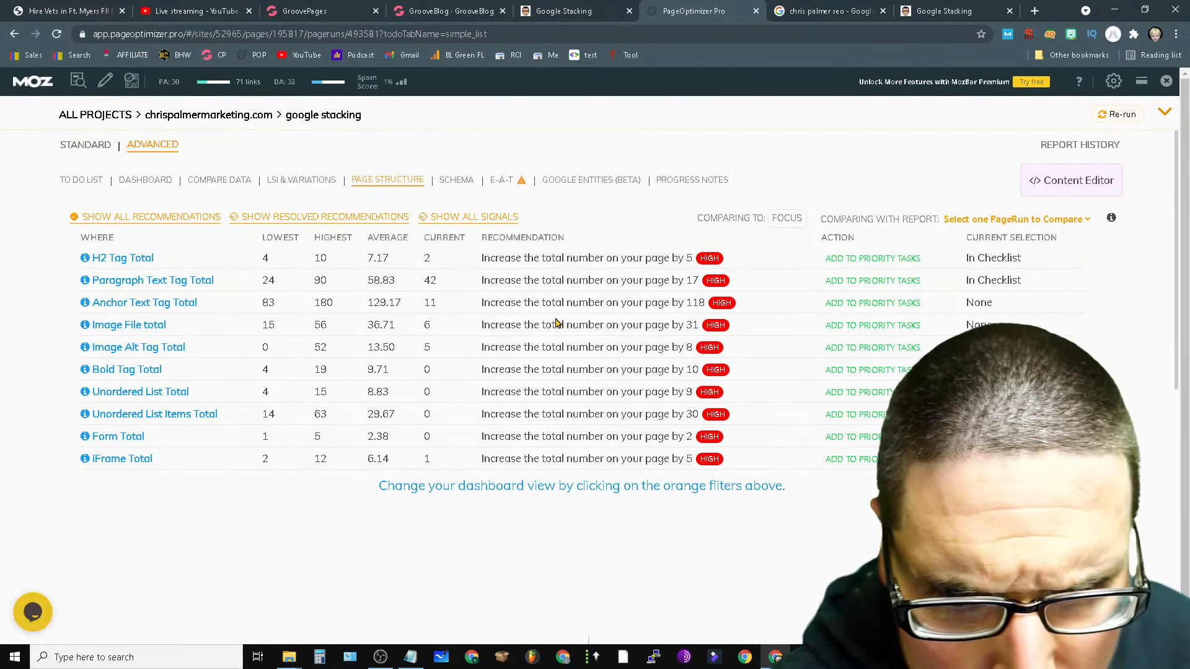
click(87, 181)
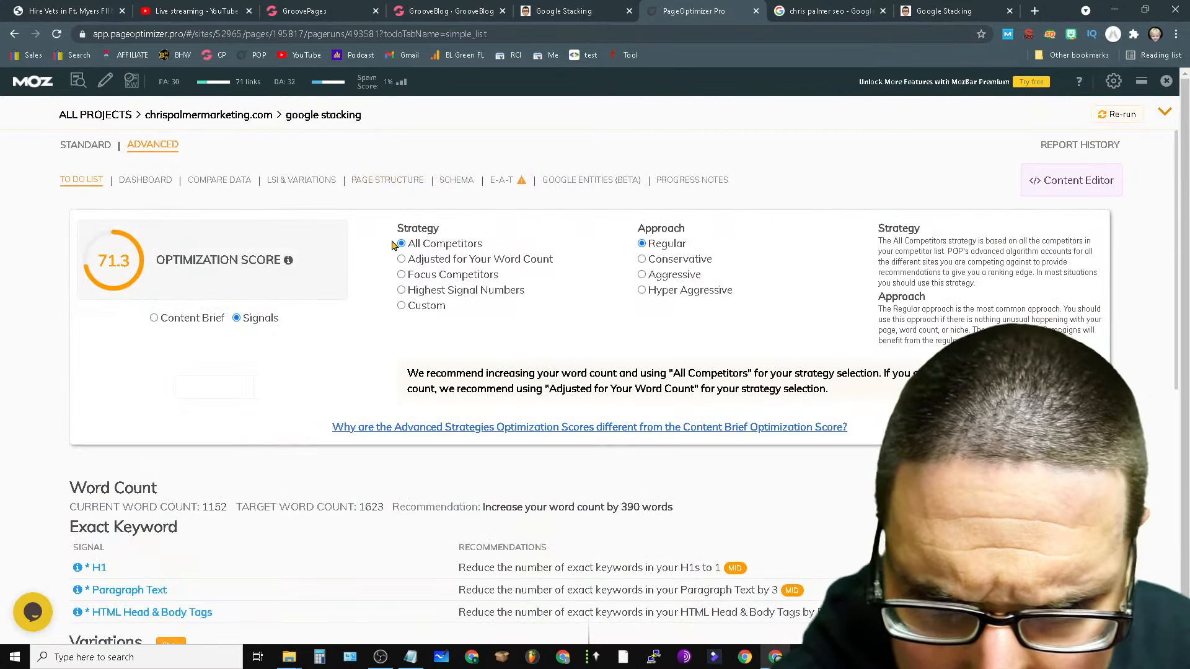
scroll(603, 496, down, 5)
scroll(527, 544, up, 5)
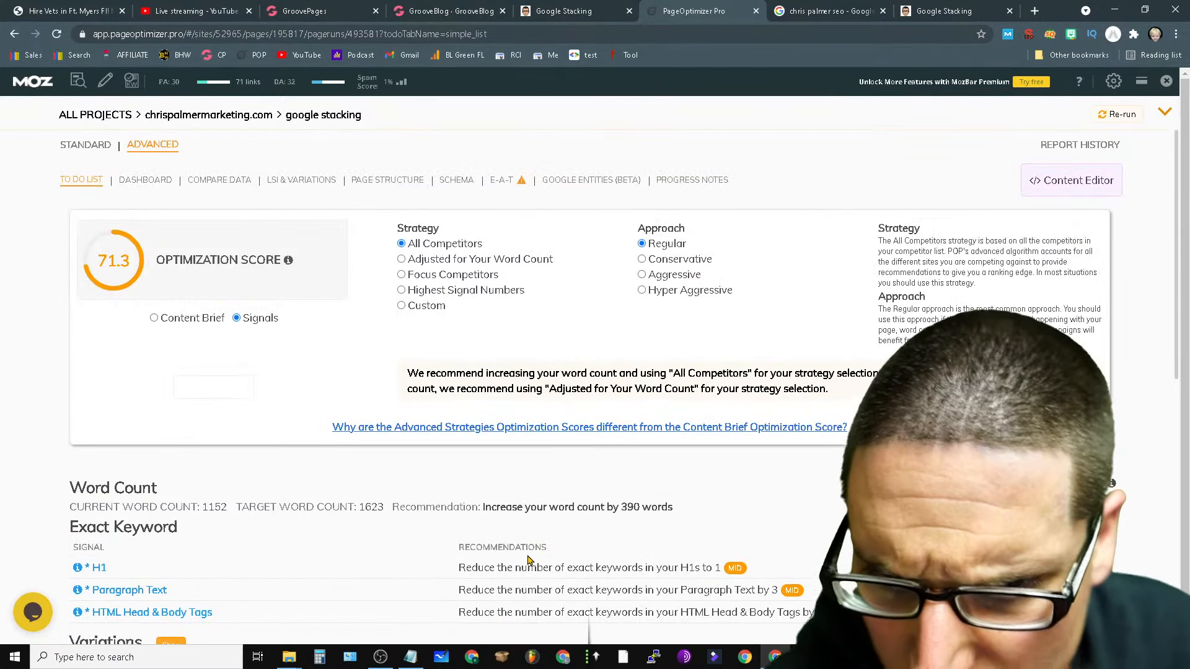
scroll(527, 560, down, 5)
scroll(525, 564, up, 5)
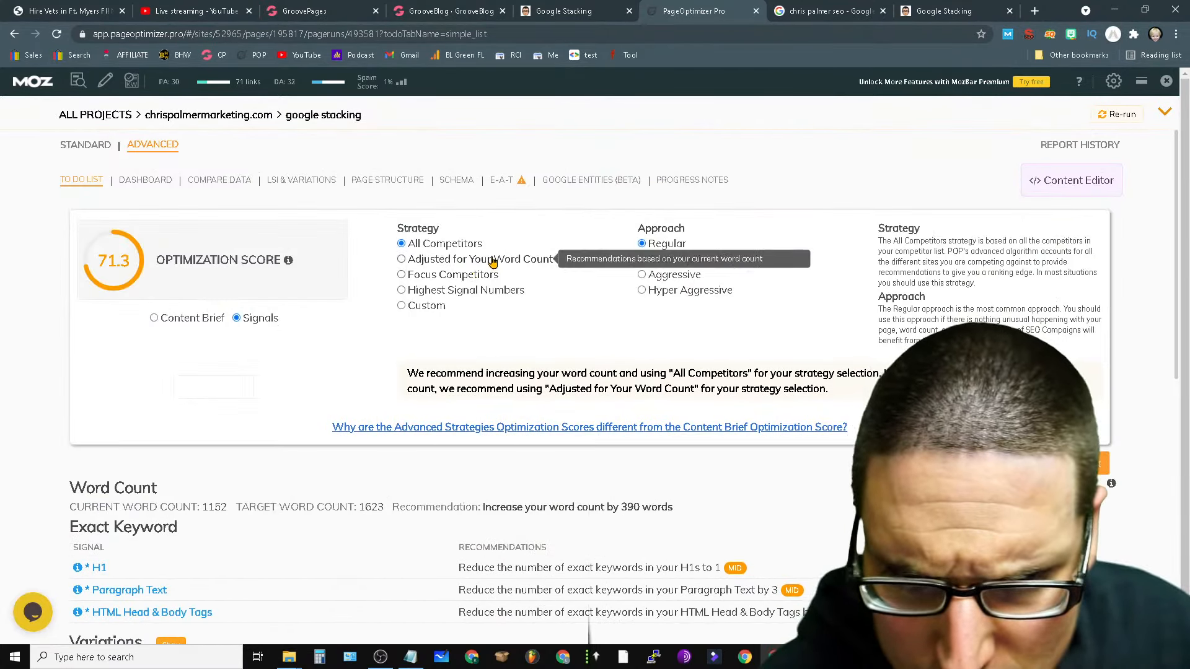
click(493, 262)
- Note the empty Schema section, then return to the post in the GrooveBlog editor
scroll(568, 510, down, 6)
scroll(810, 577, down, 3)
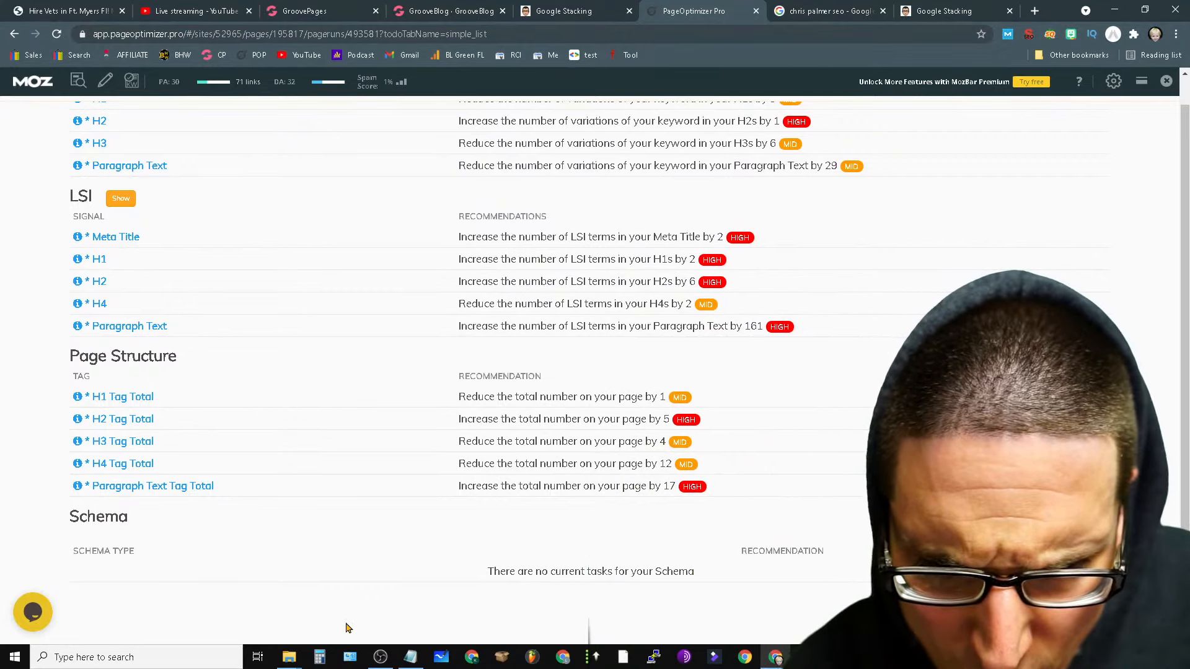
triple_click(640, 577)
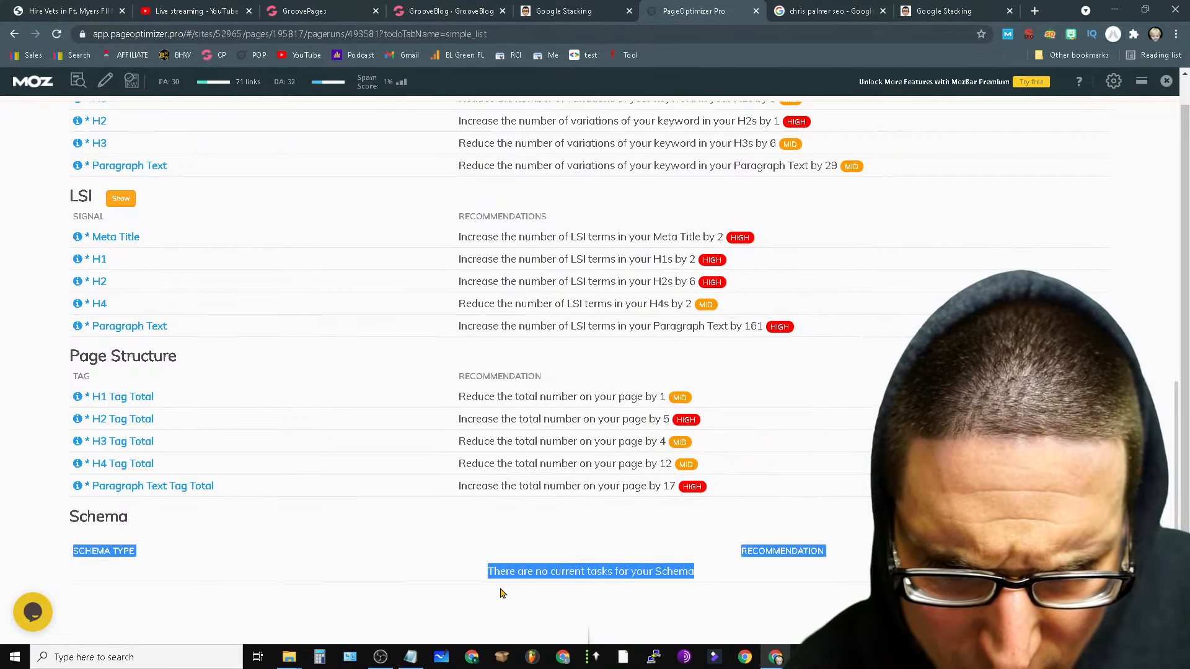
click(858, 522)
scroll(859, 522, up, 7)
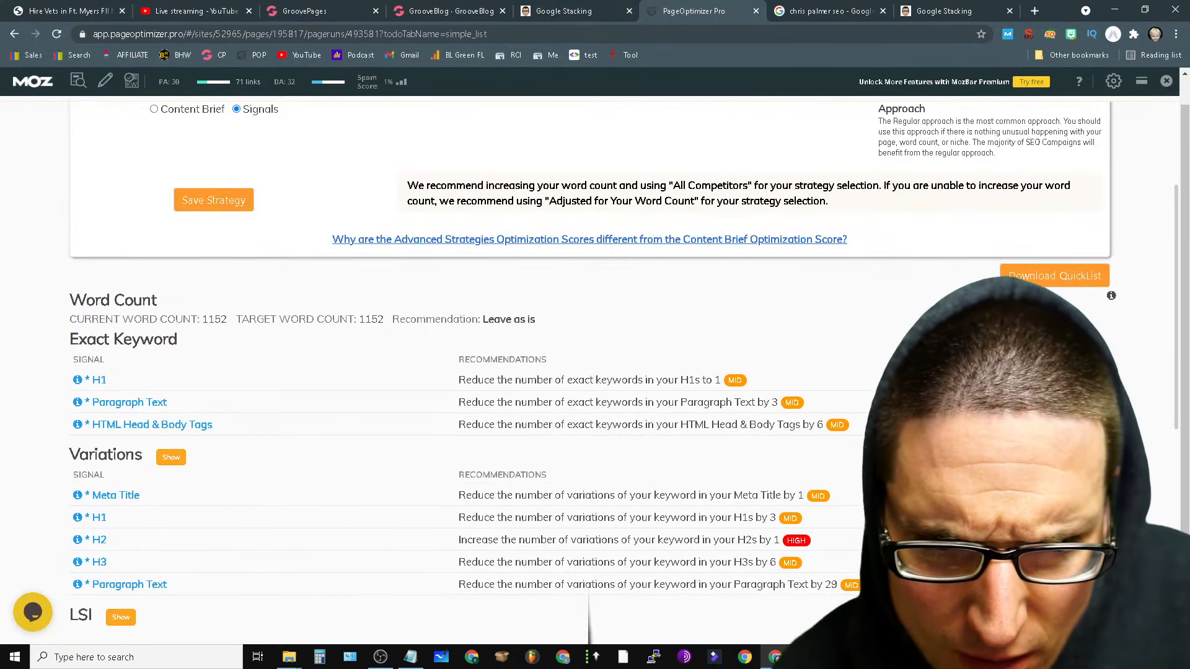
scroll(595, 372, down, 3)
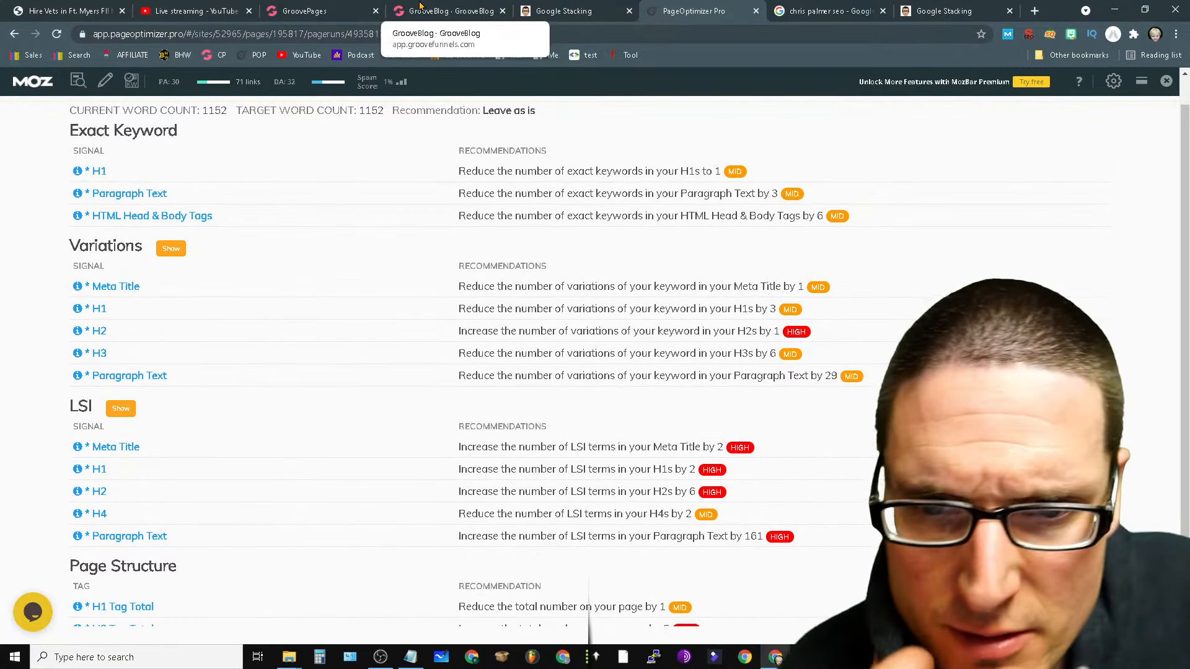
click(420, 5)
scroll(757, 550, down, 8)
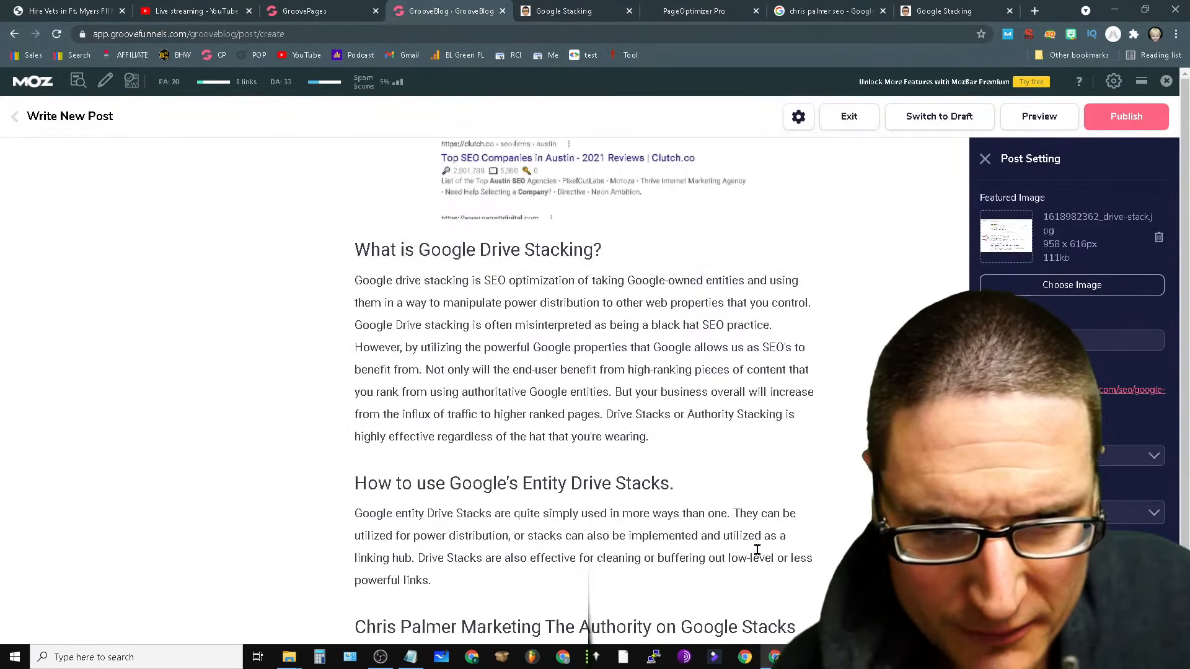
scroll(757, 550, down, 3)
scroll(492, 293, up, 9)
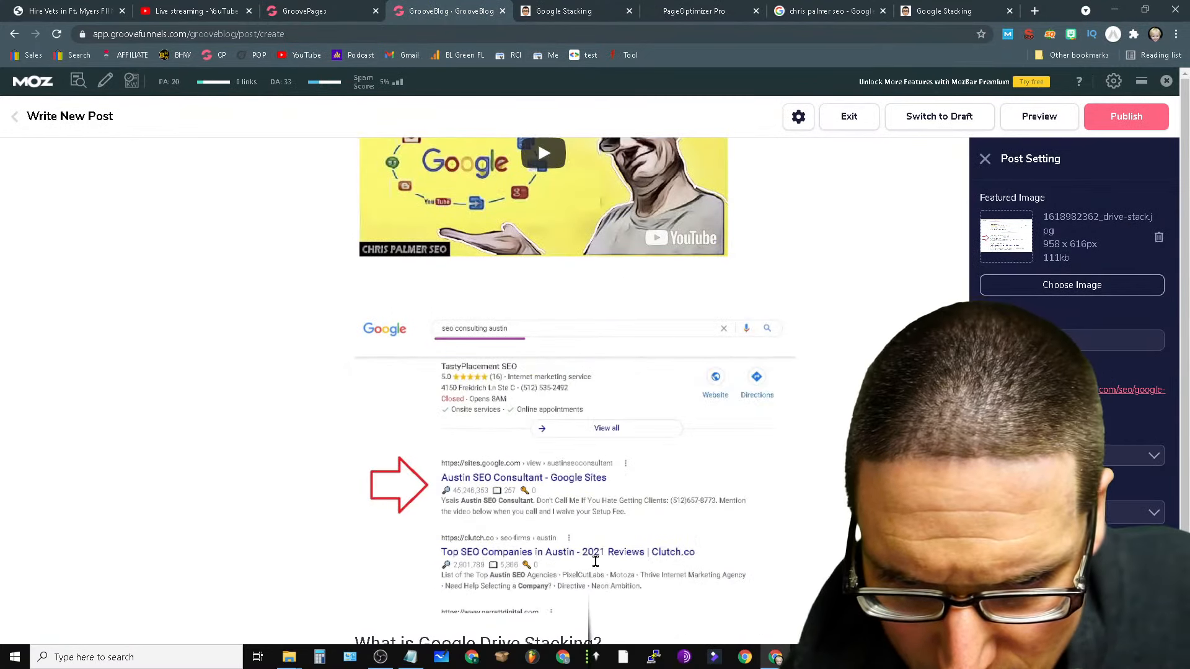
- Check the heading levels of the five main section headings, from What is Google Drive Stacking? onward
scroll(595, 560, down, 6)
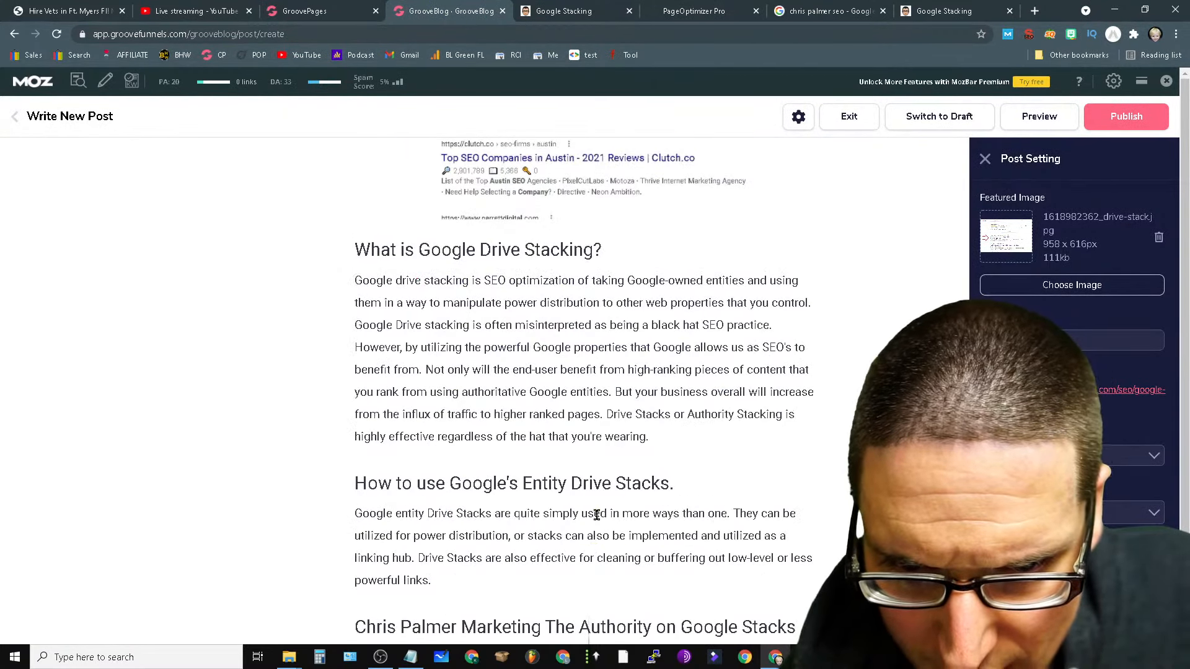
triple_click(475, 252)
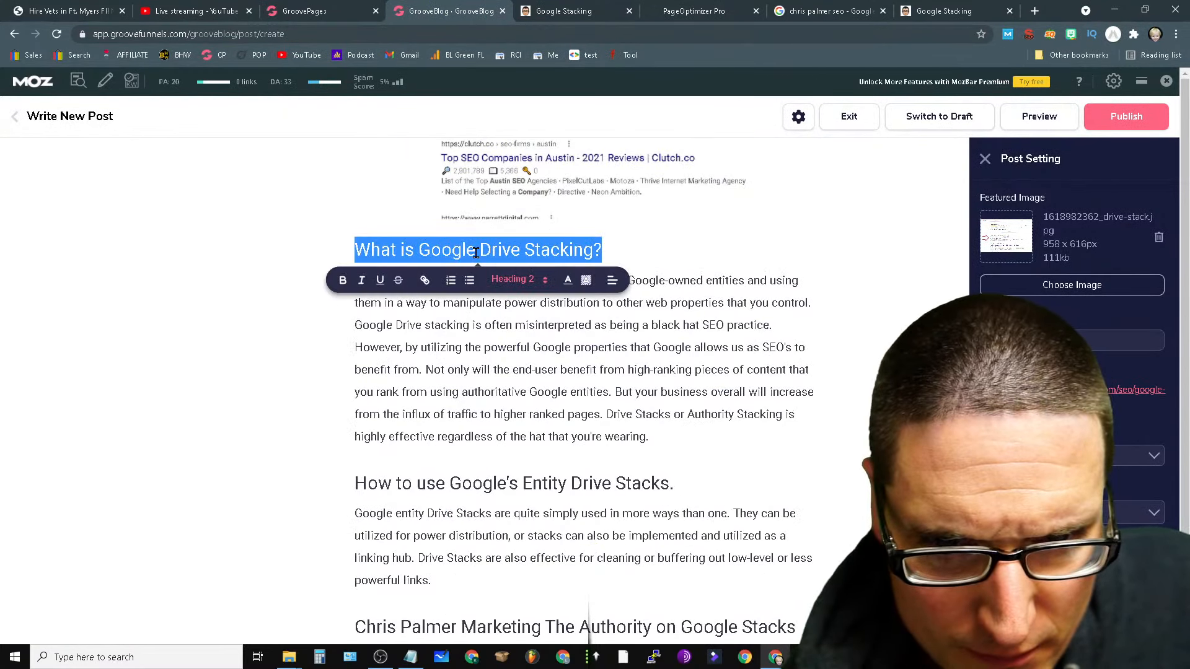
triple_click(483, 482)
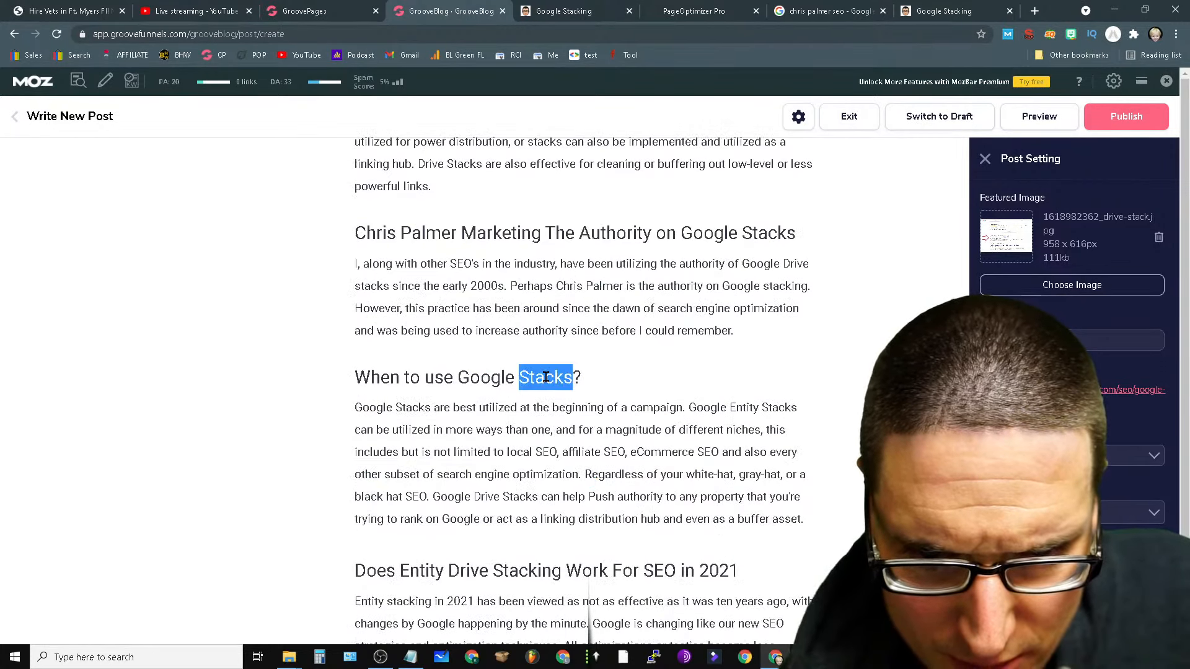
triple_click(545, 377)
triple_click(583, 571)
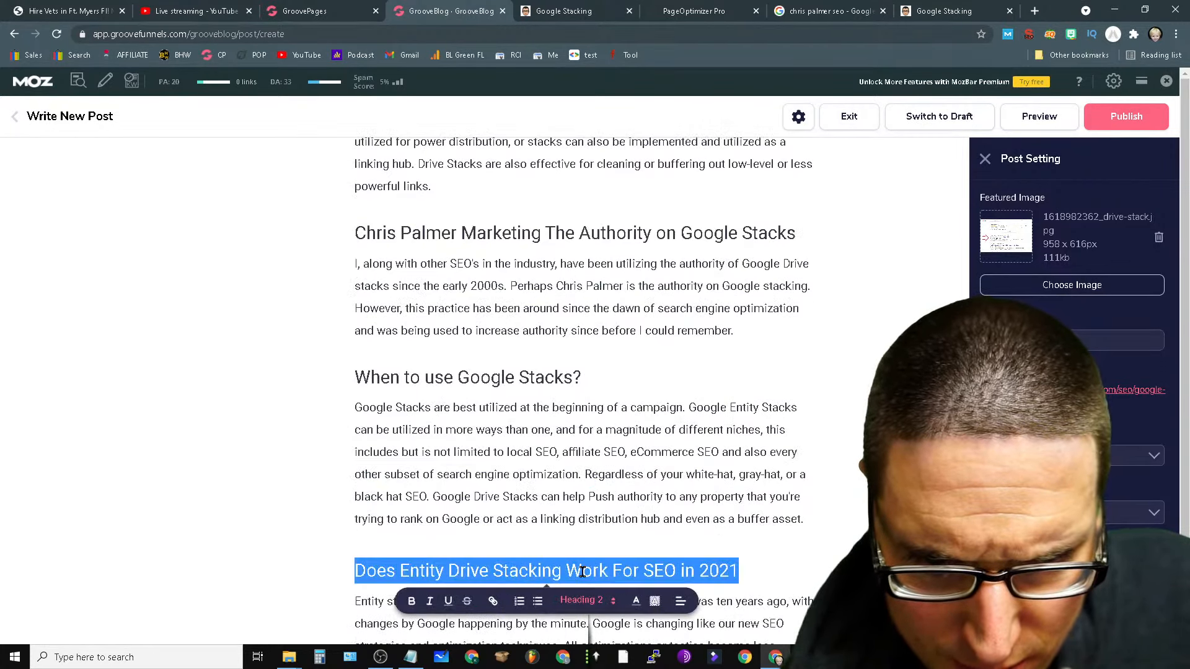
scroll(759, 511, down, 5)
triple_click(451, 522)
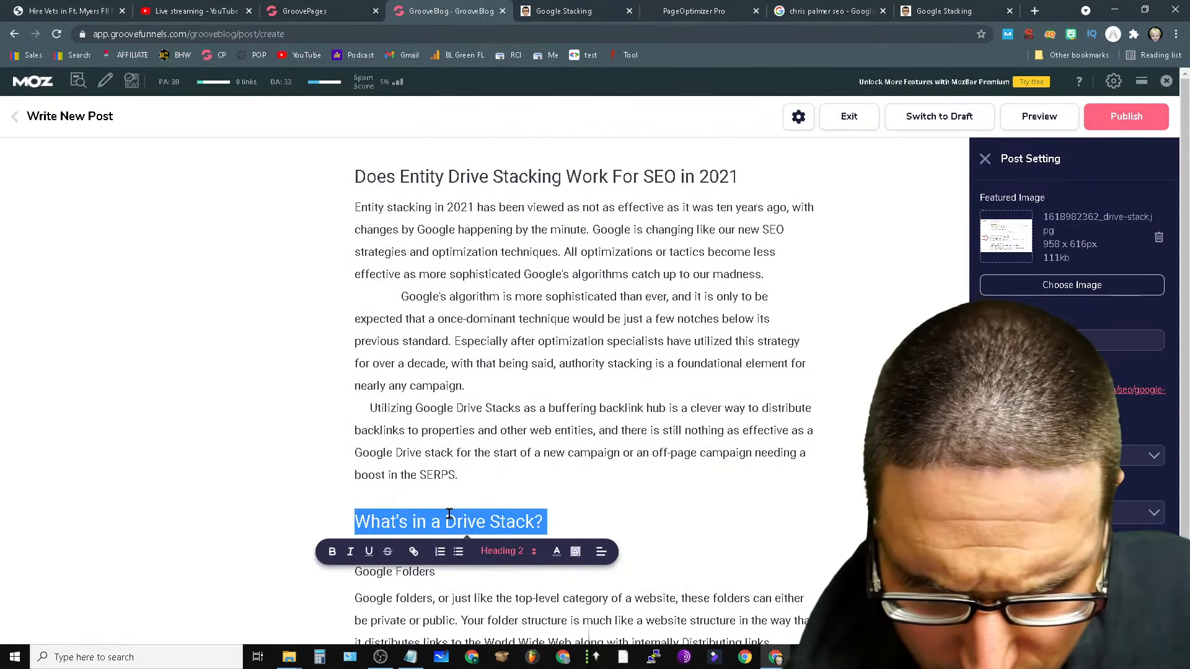
scroll(616, 621, down, 7)
scroll(496, 417, up, 4)
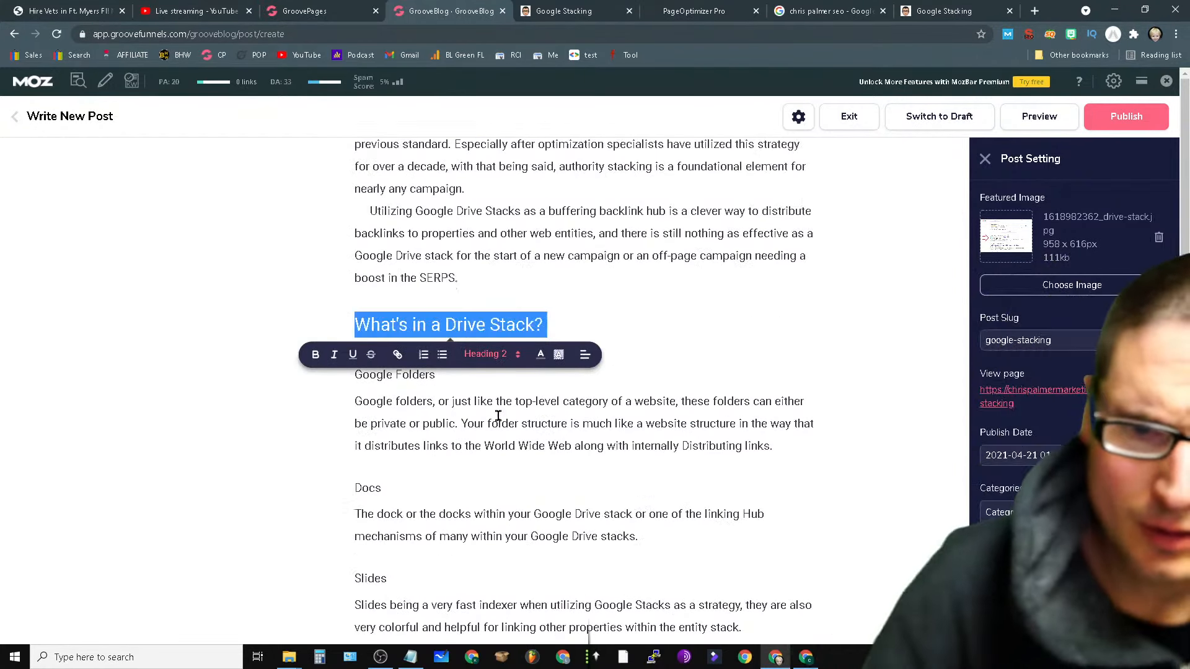
click(472, 419)
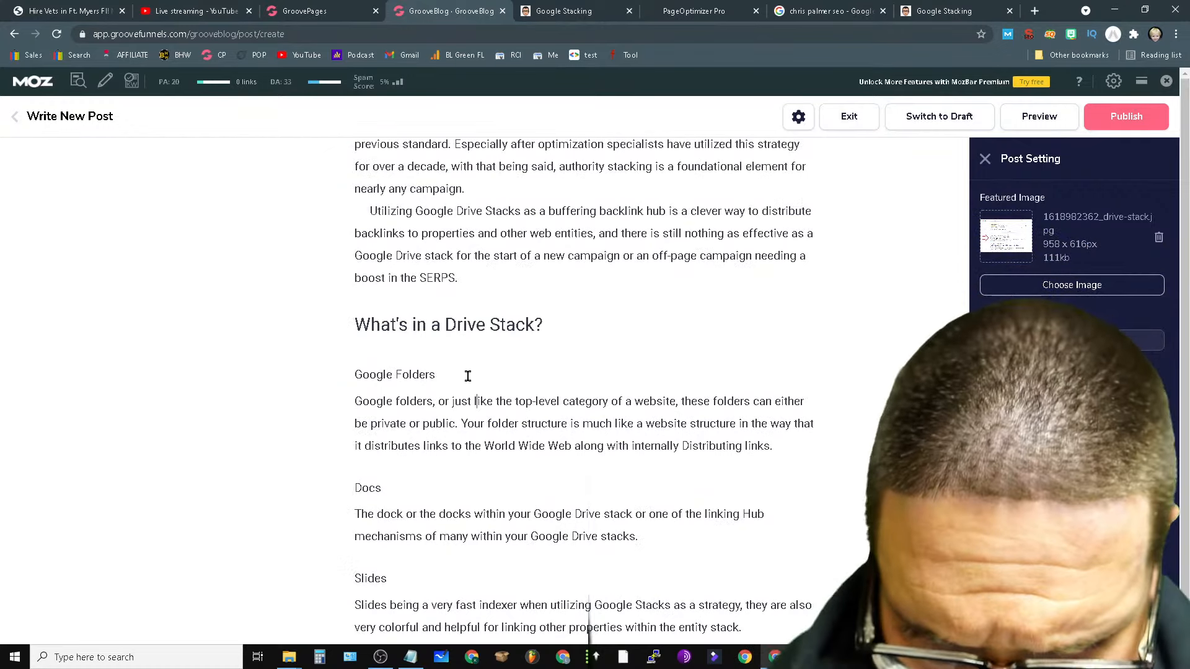
- Change the Google Folders subheading from Heading 4 to Normal text
drag(467, 374, 328, 381)
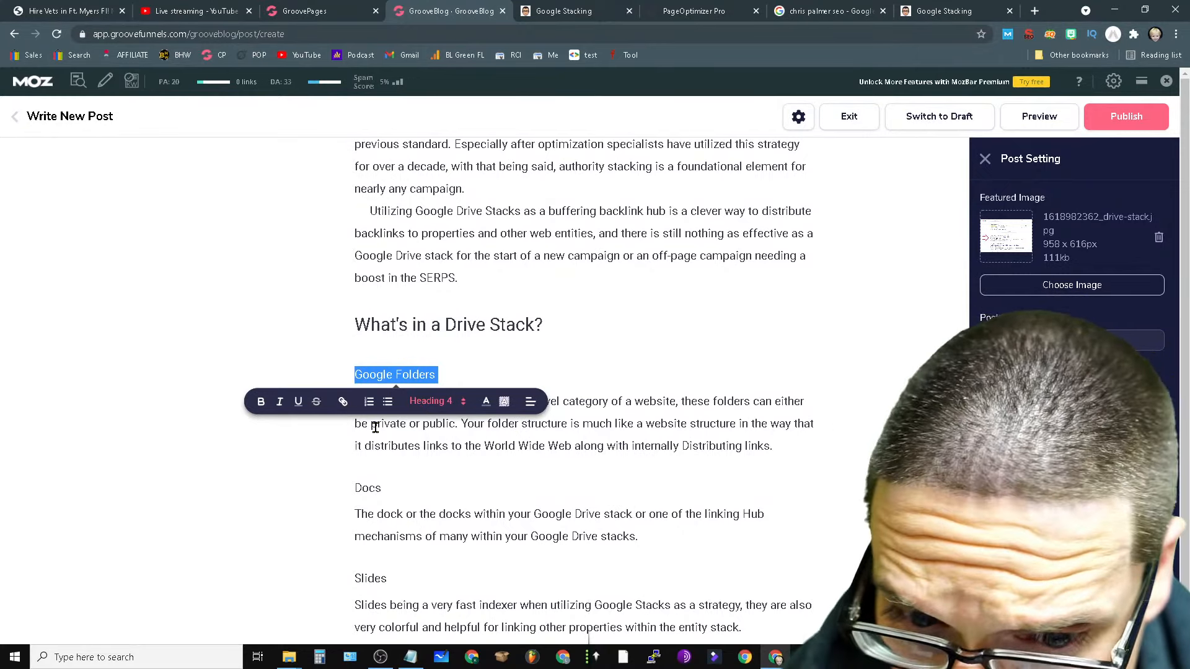
click(441, 404)
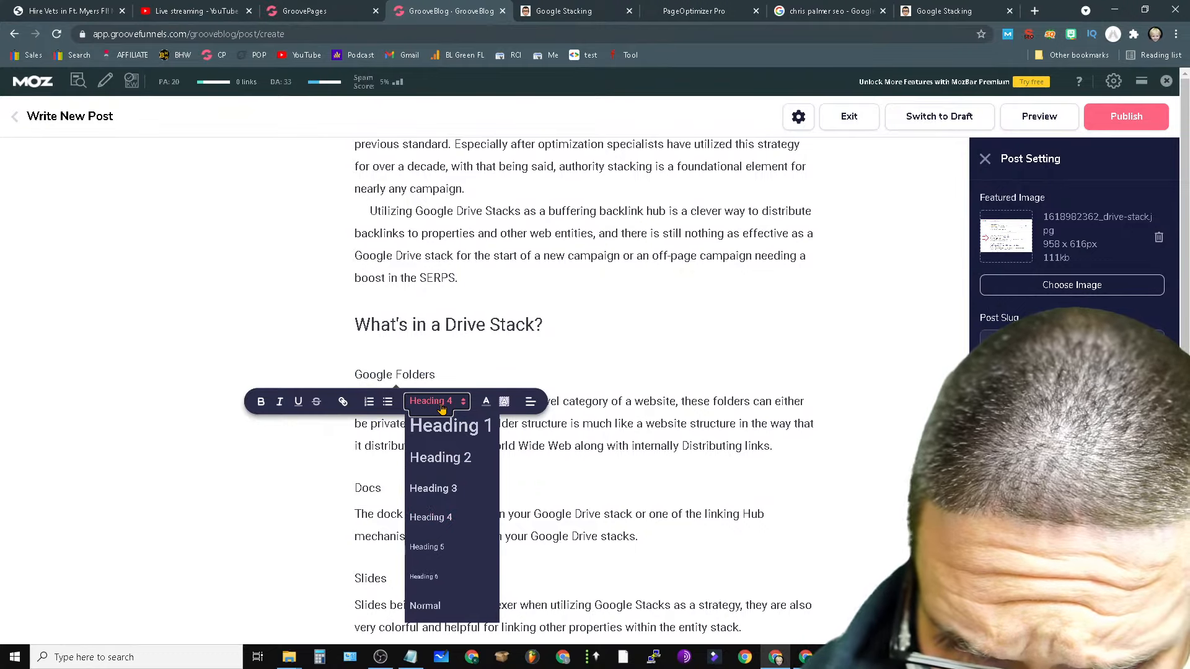
click(432, 605)
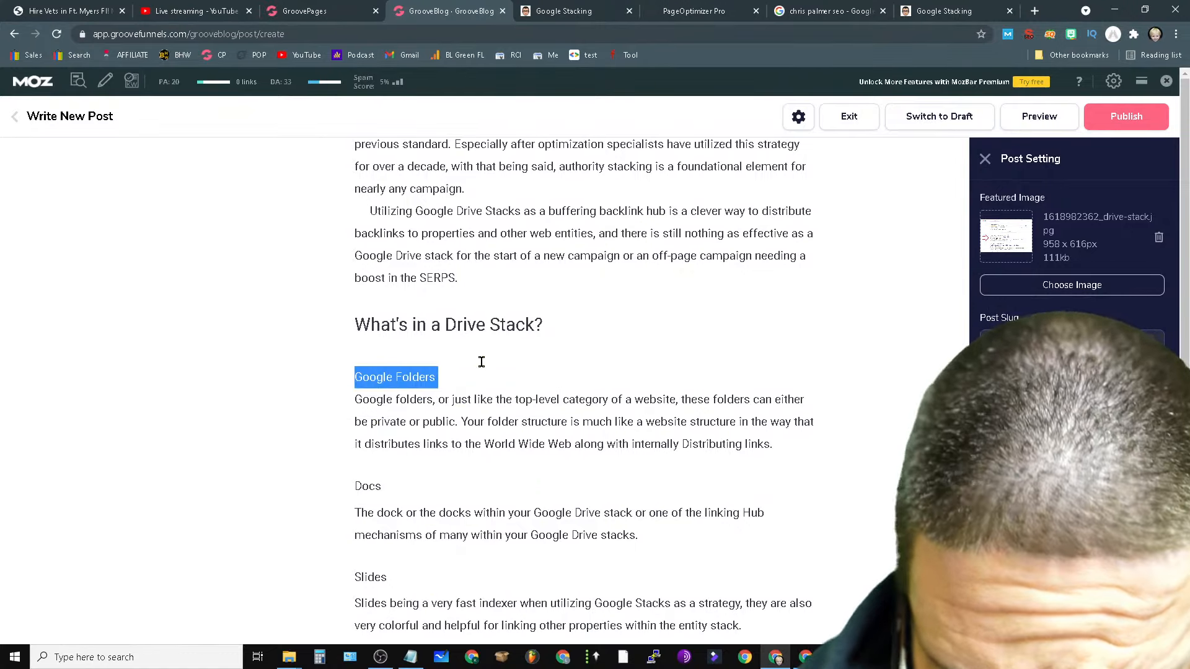
click(482, 361)
triple_click(407, 377)
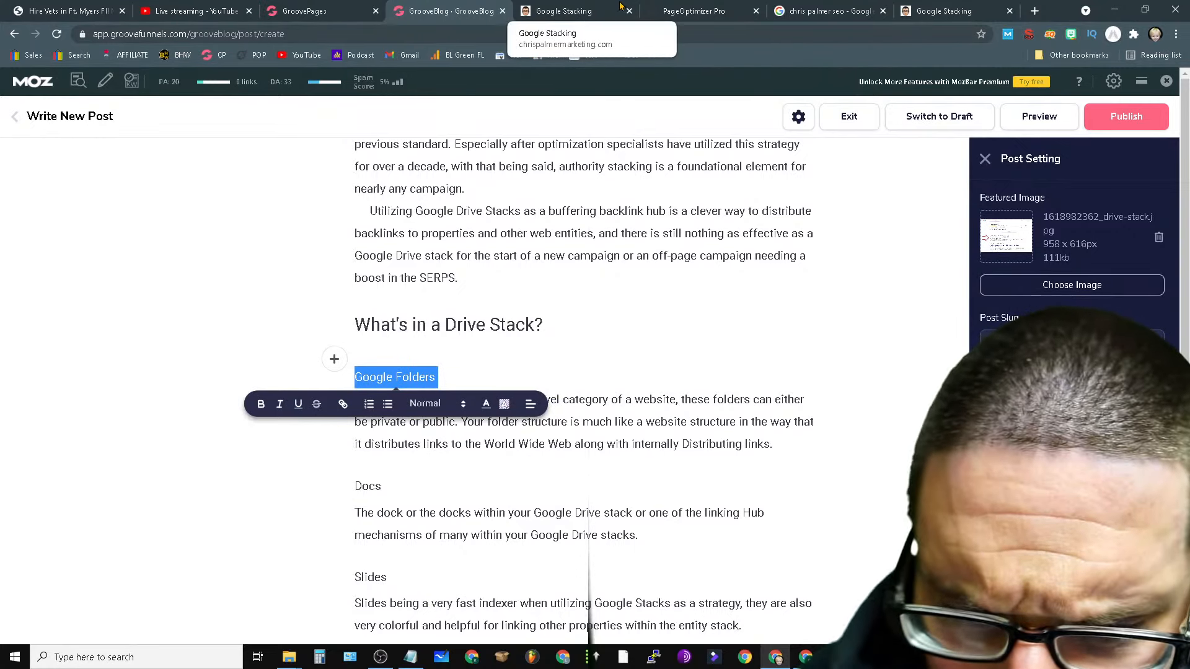
click(564, 11)
- Open Compare Data and mark the H1 exact keyword count of 2 and the Paragraph Text row
click(694, 11)
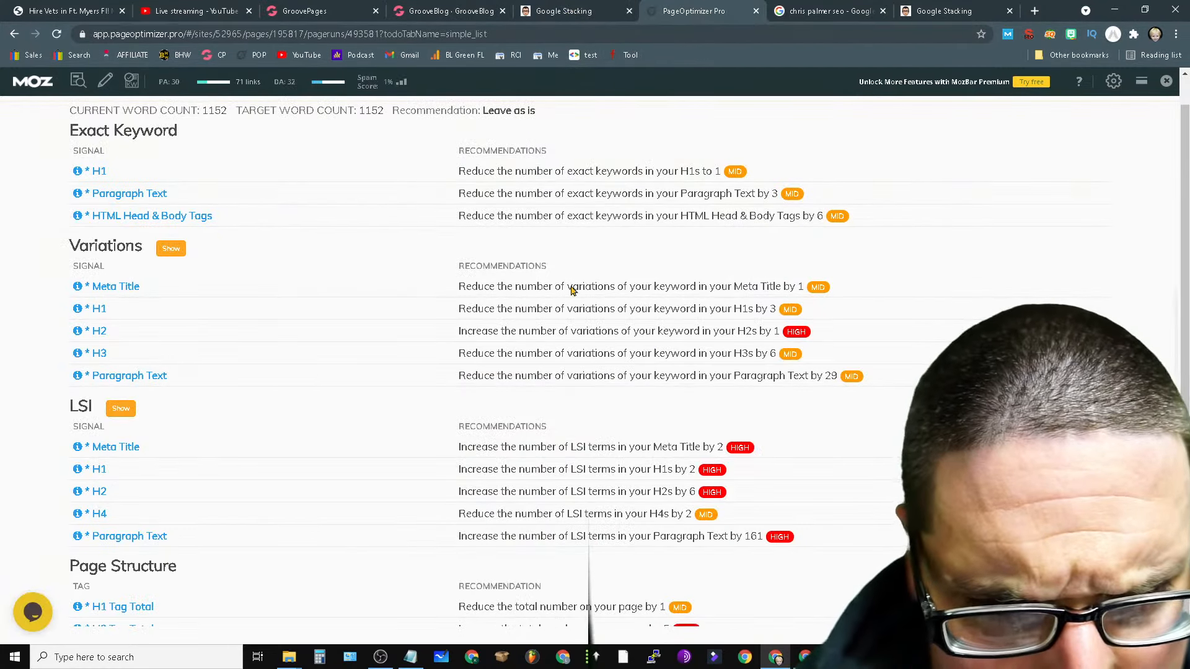
scroll(401, 577, down, 3)
scroll(252, 550, up, 10)
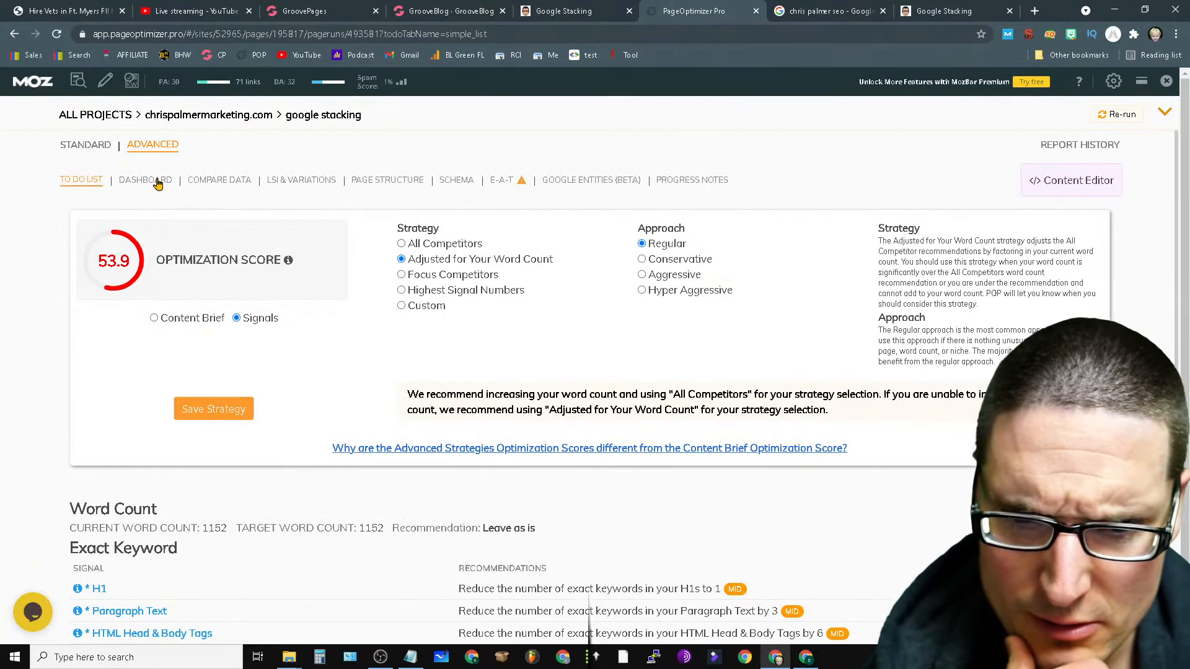
click(221, 181)
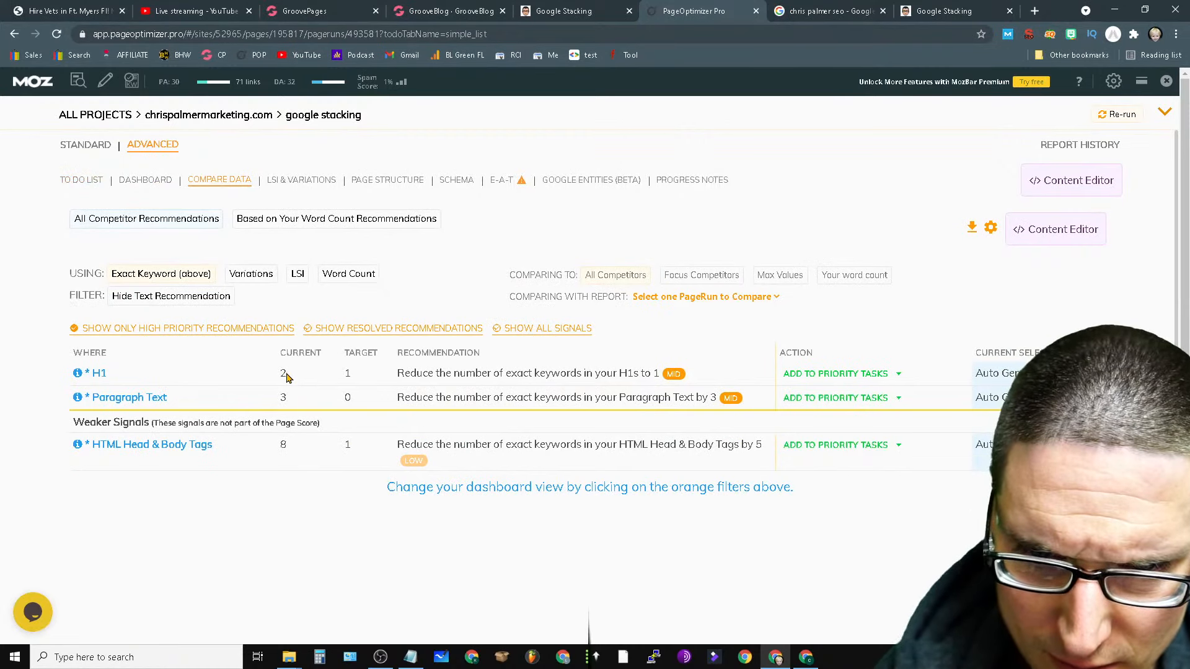
drag(286, 377, 276, 383)
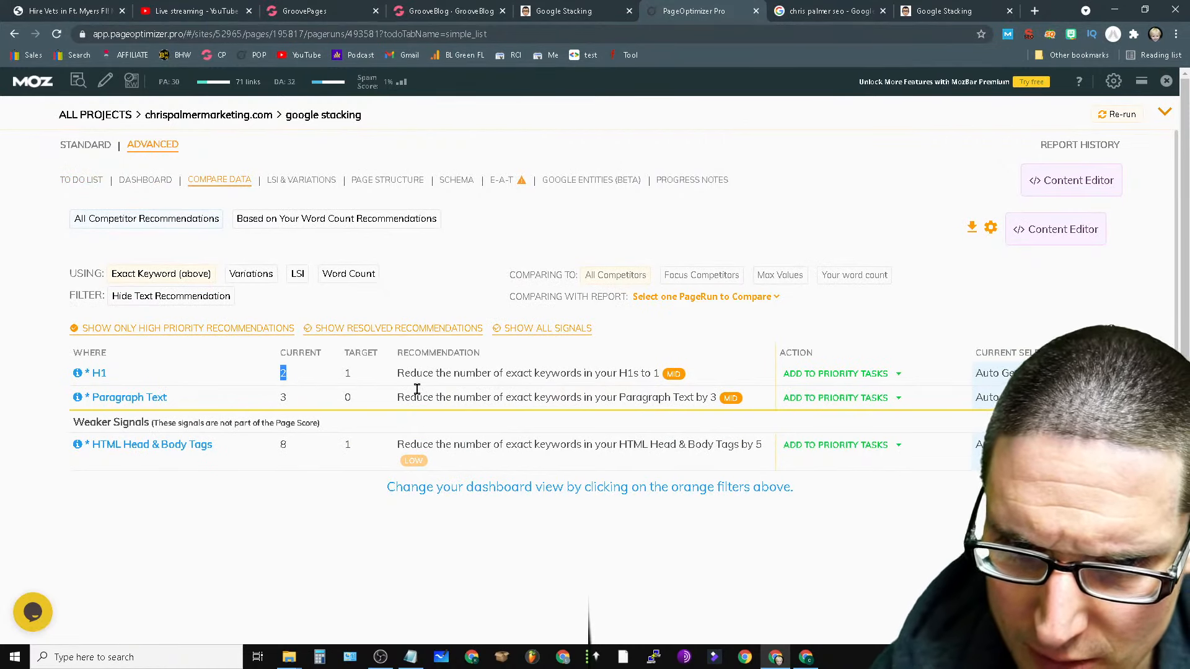
drag(185, 398, 128, 417)
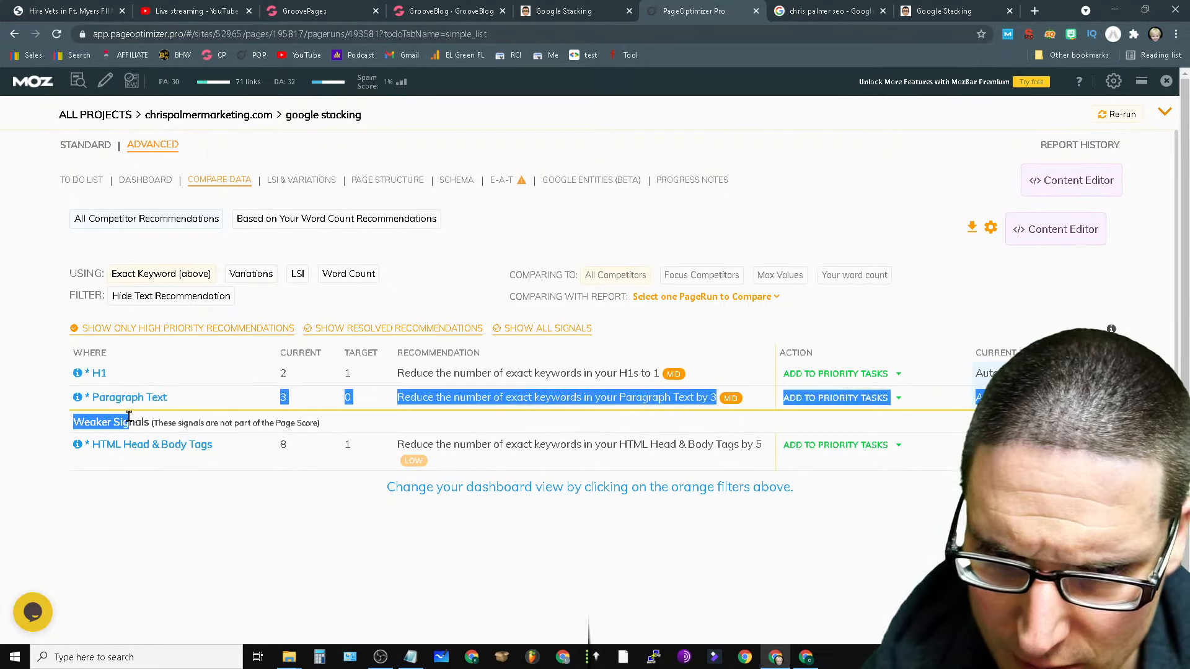
click(380, 403)
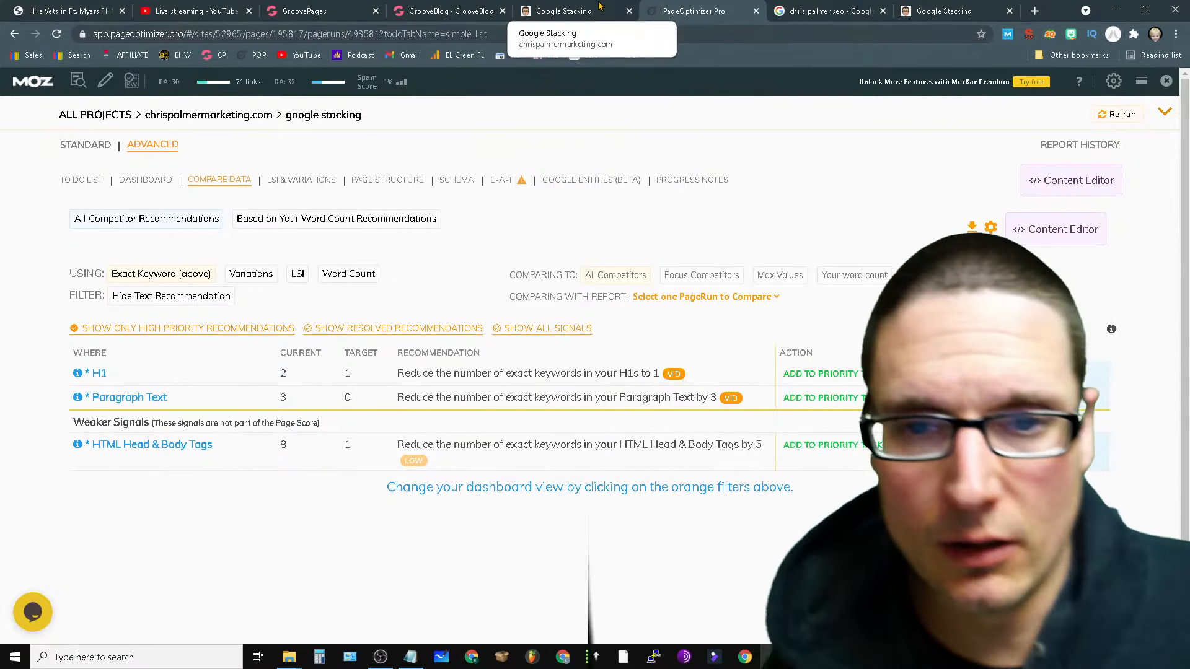
click(577, 7)
- Scroll the live post down to the What is Google Drive Stacking? section
scroll(539, 420, down, 3)
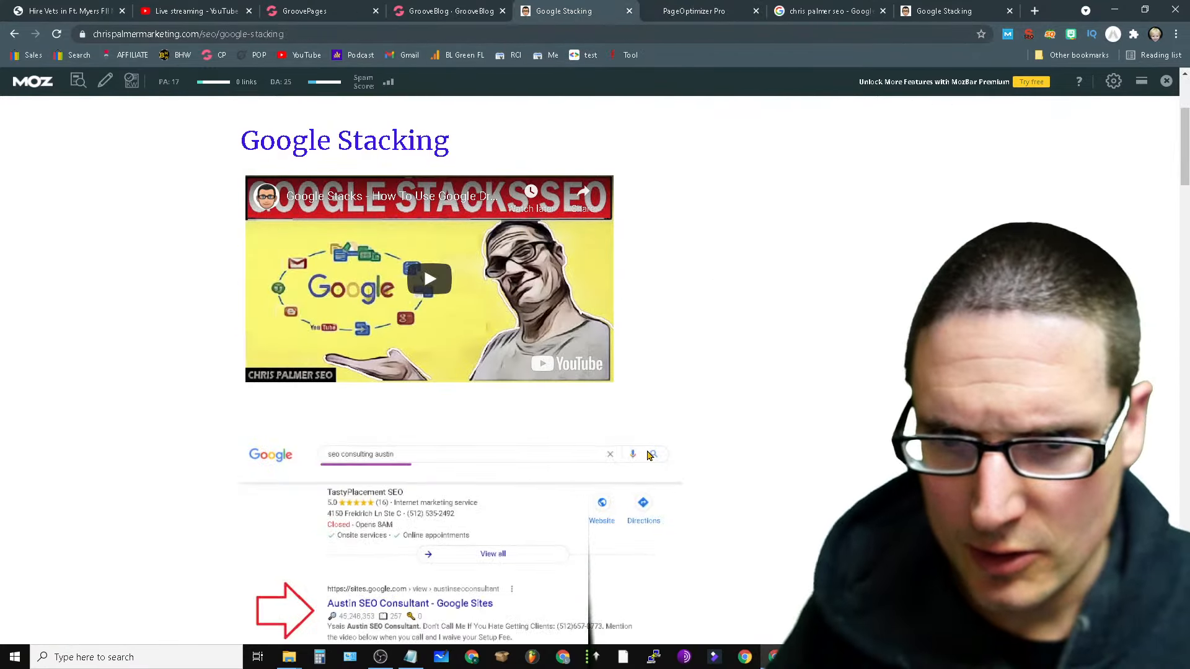
scroll(764, 501, down, 10)
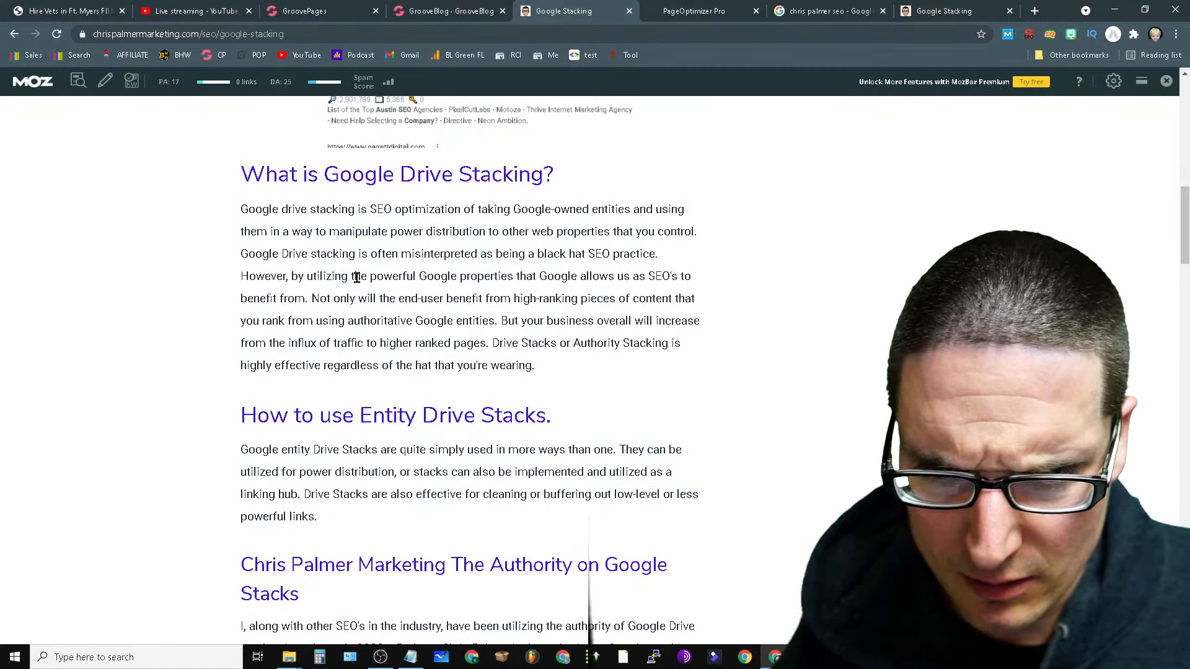
- Find 'google stacking' and delete 'Google' from the videos paragraph, leaving 'improved stacking technique'
click(448, 10)
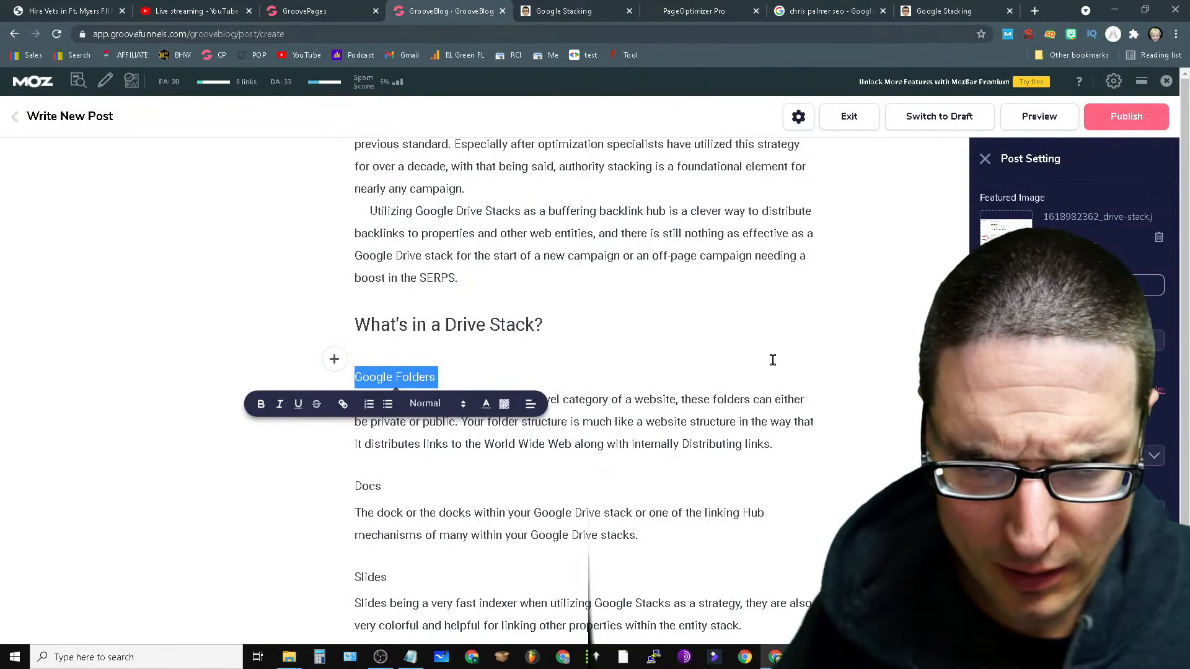
key(ctrl+f)
text(google s)
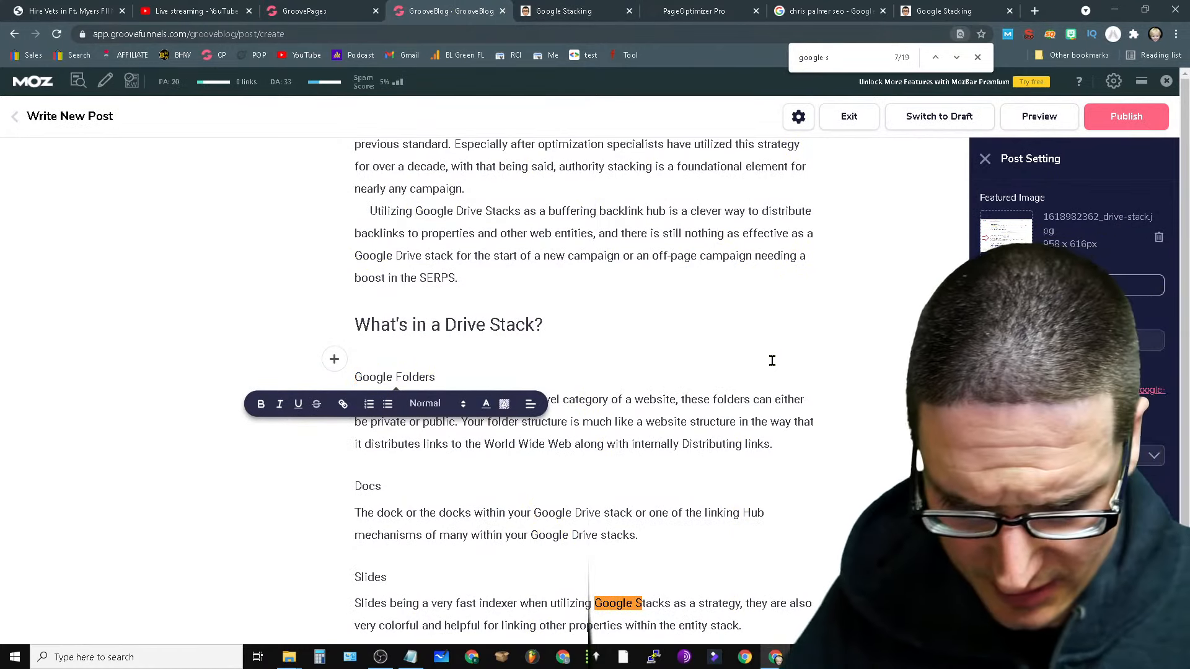
text(tacking)
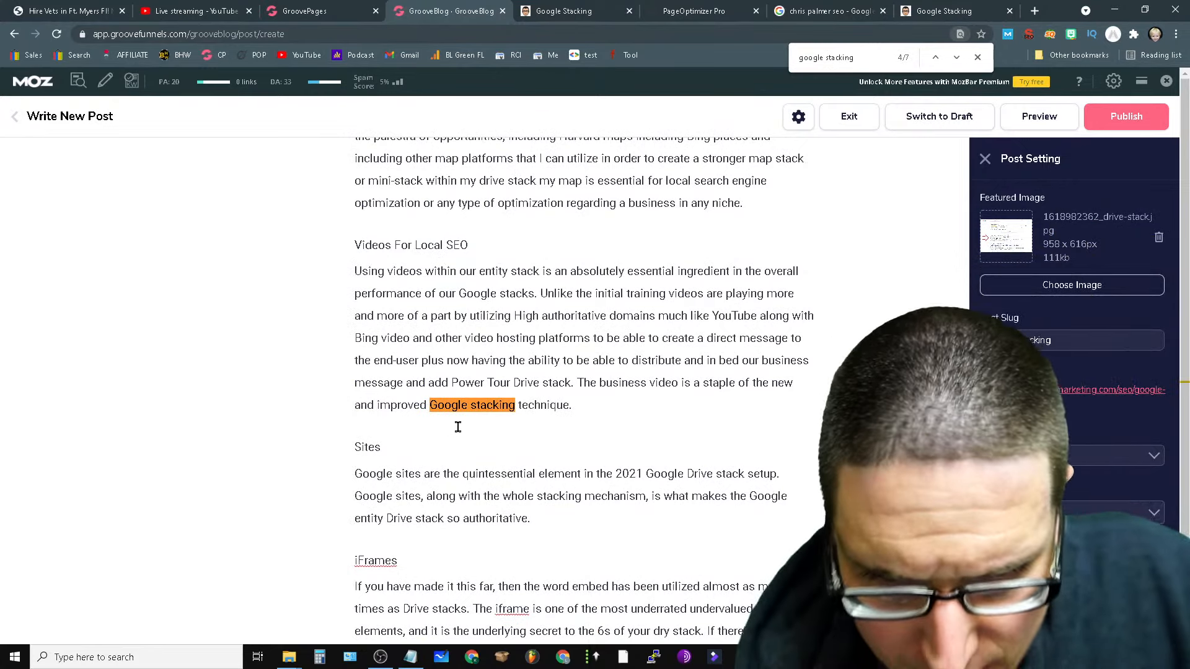
double_click(449, 408)
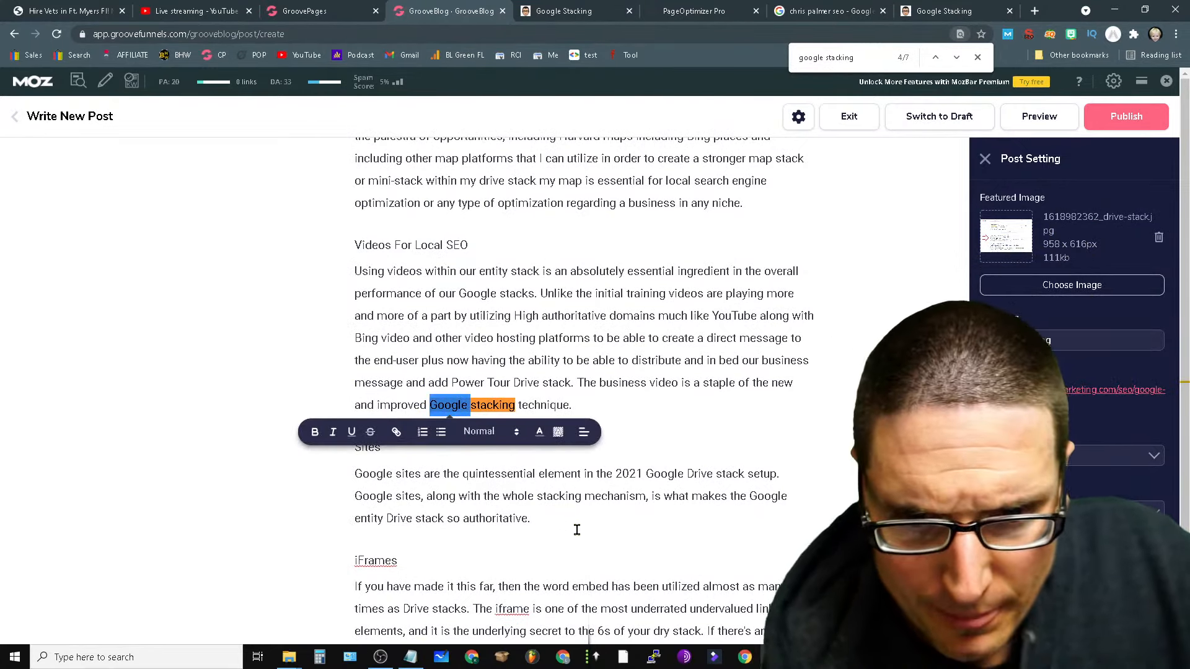
key(BackSpace)
- Replace 'Google Stacking' with 'stacks' in the closing paragraph so it reads 'learning stacks'
click(956, 57)
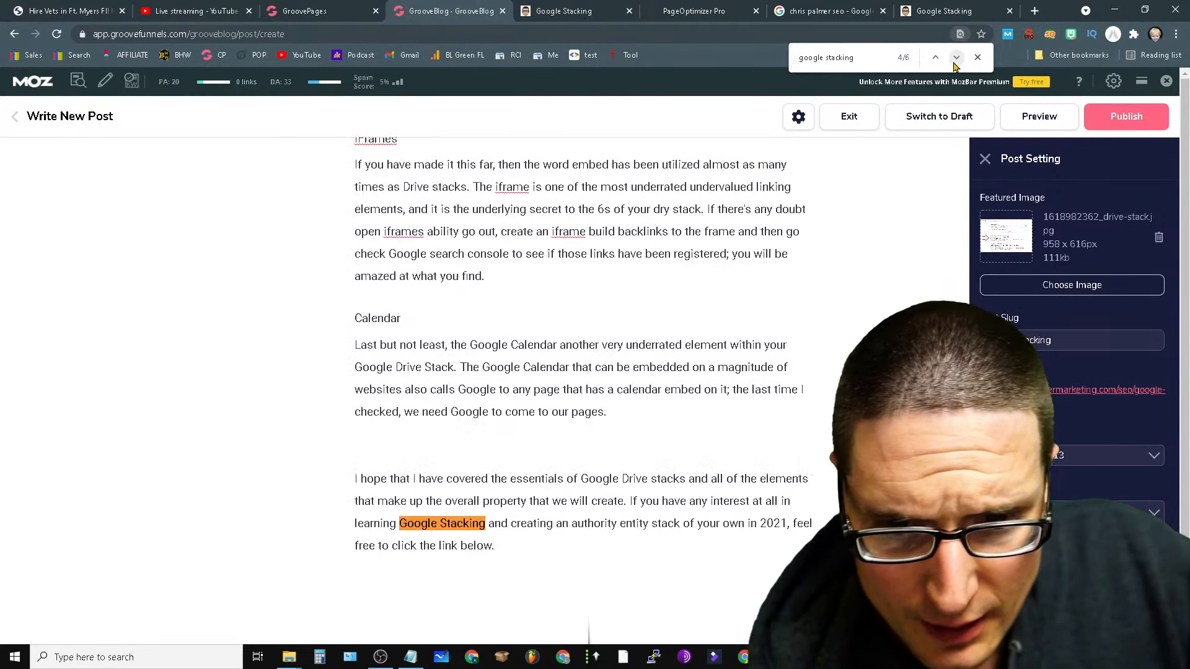
double_click(419, 526)
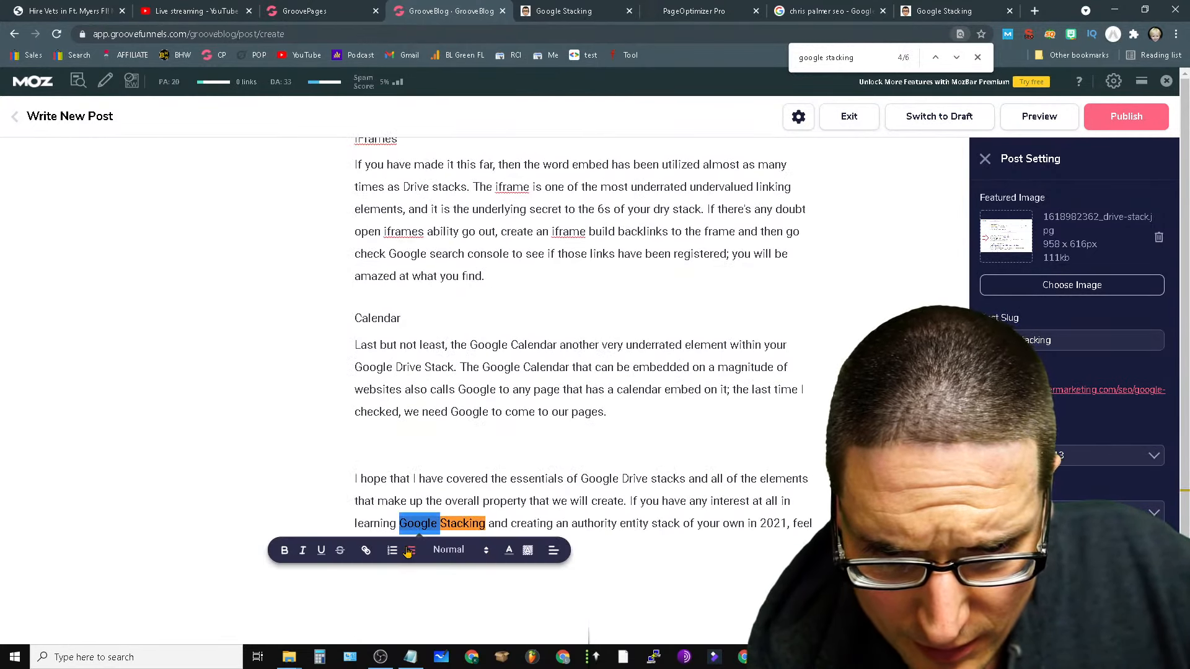
double_click(464, 524)
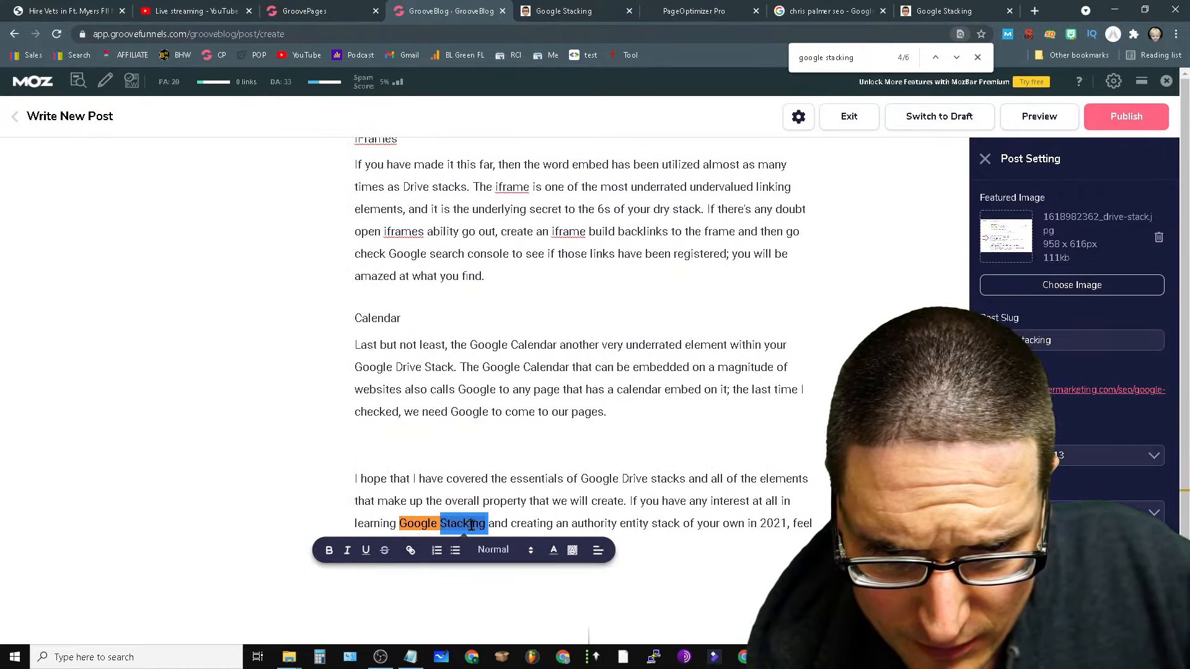
click(472, 524)
drag(484, 525, 395, 529)
key(BackSpace)
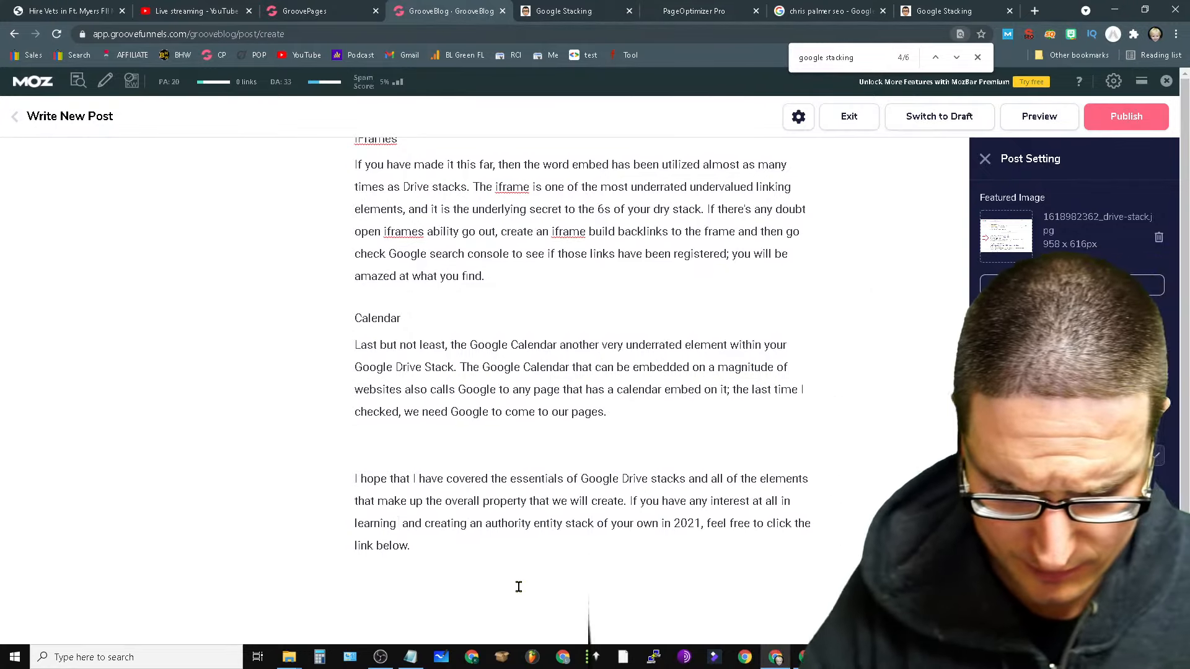
text(stacks)
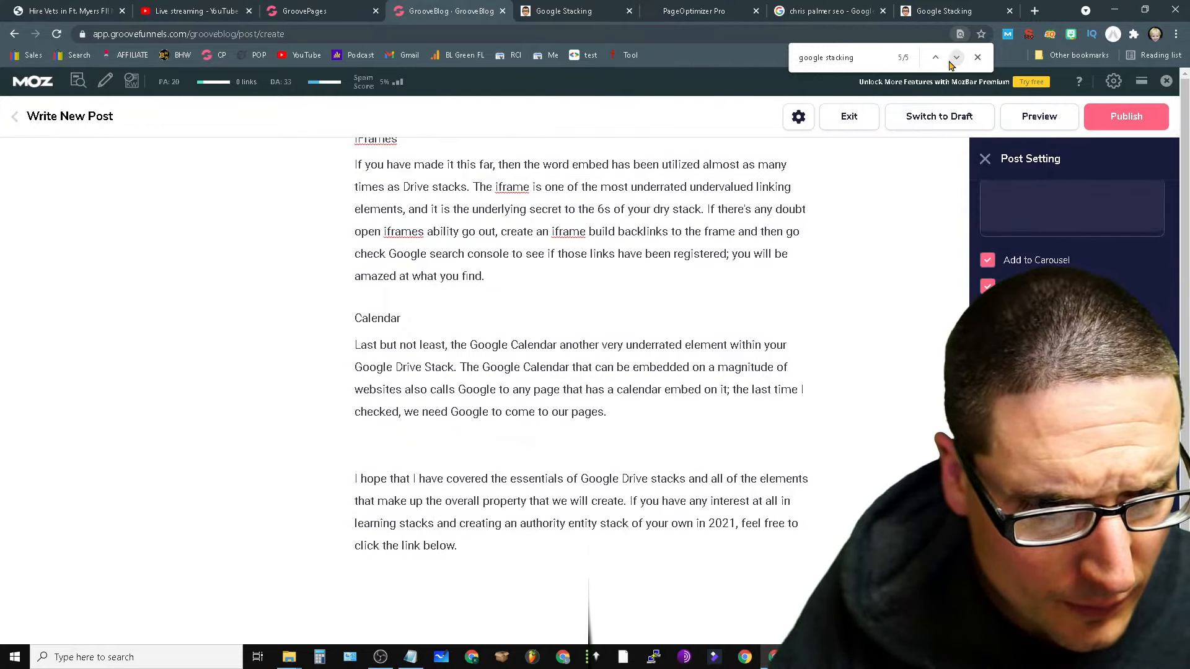
- Reword the authority paragraph's 'Google stacking' to 'Google property stacks'
click(950, 63)
click(950, 62)
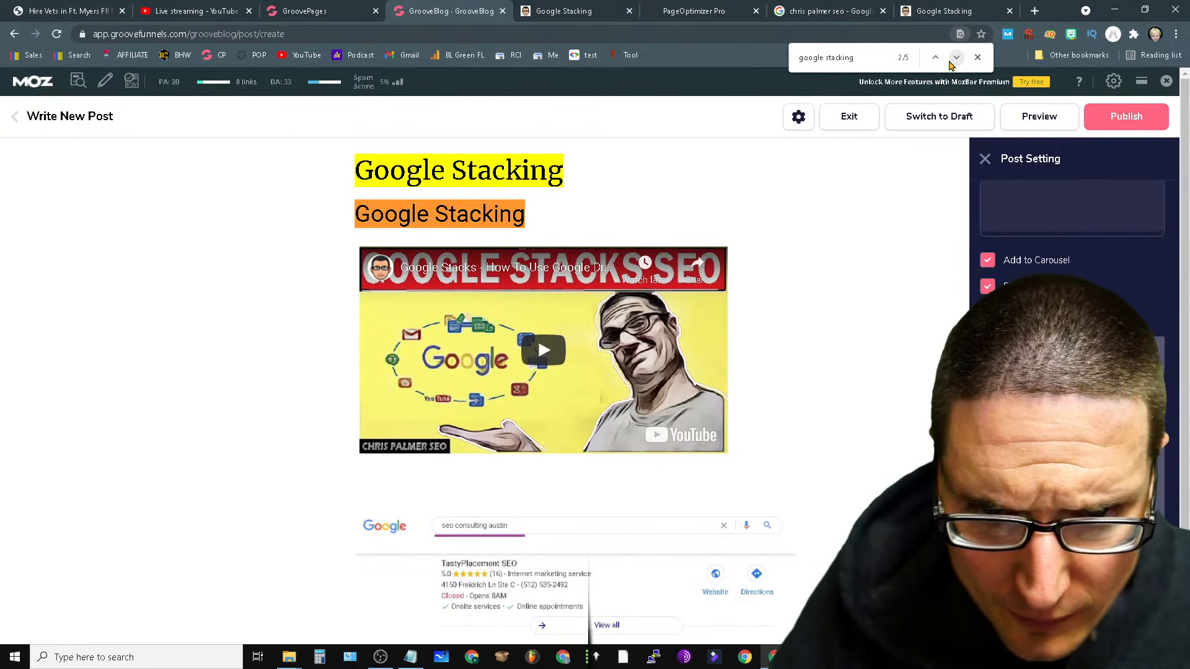
click(950, 62)
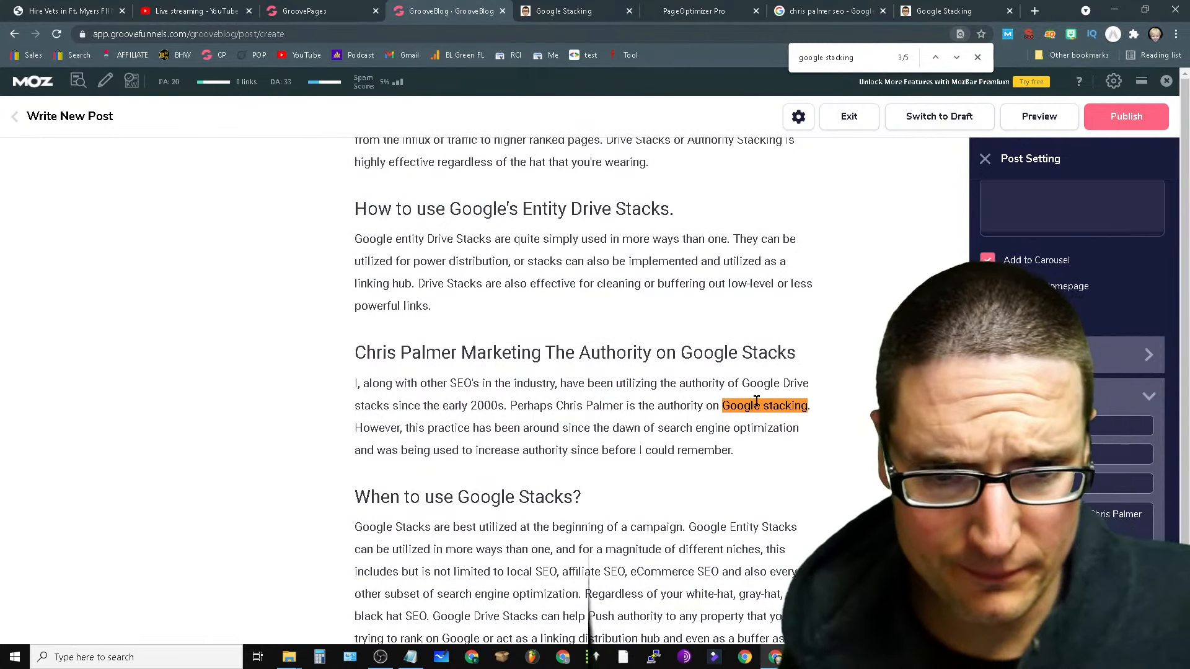
double_click(785, 405)
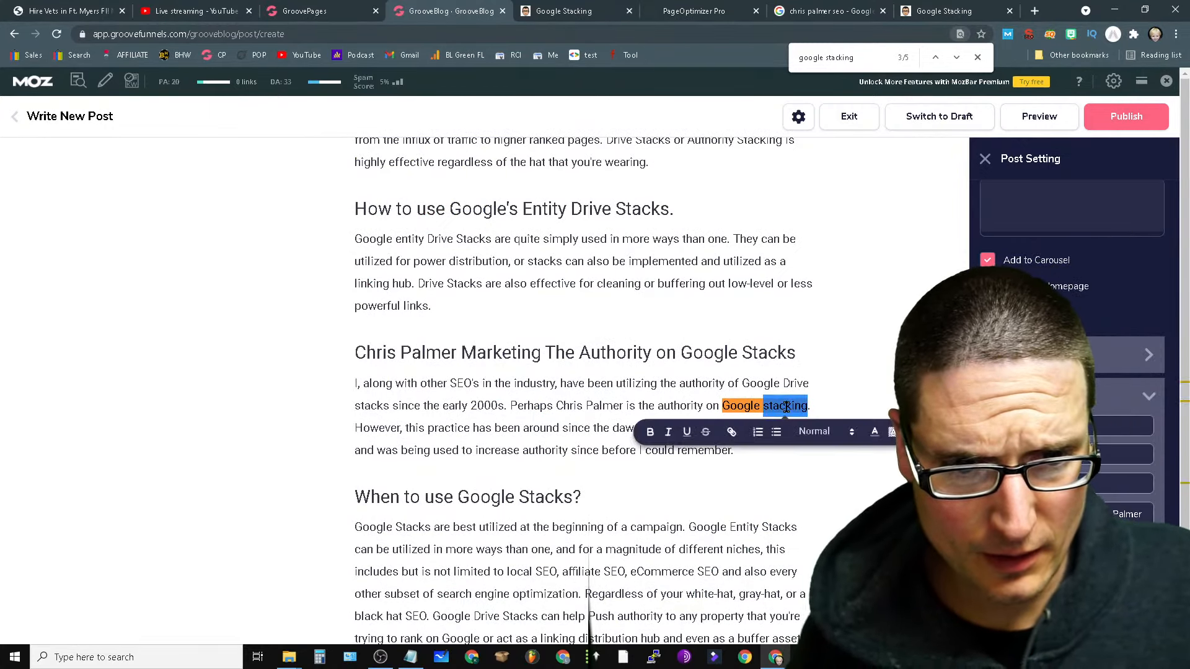
click(821, 413)
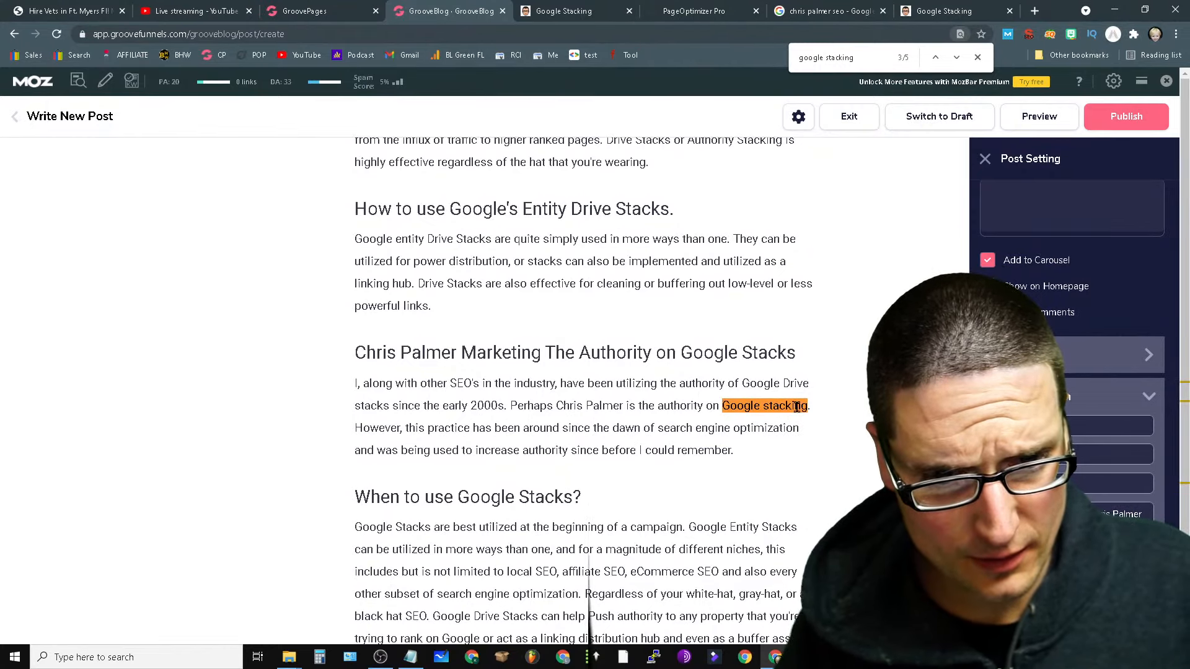
double_click(797, 406)
key(BackSpace)
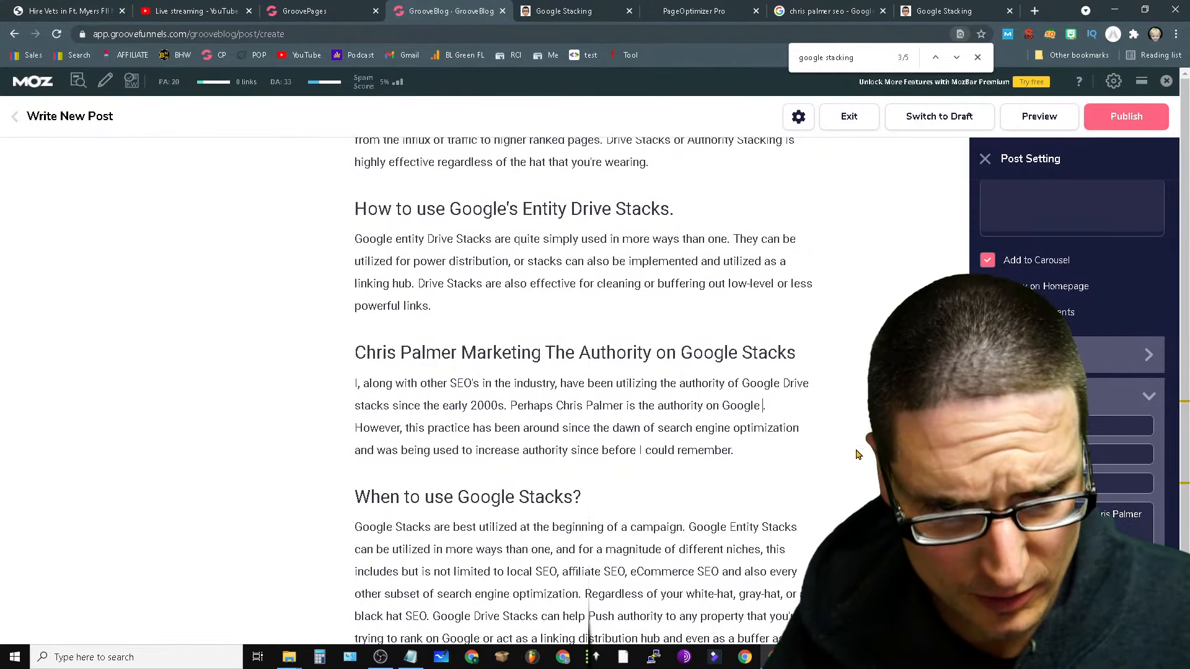
key(BackSpace)
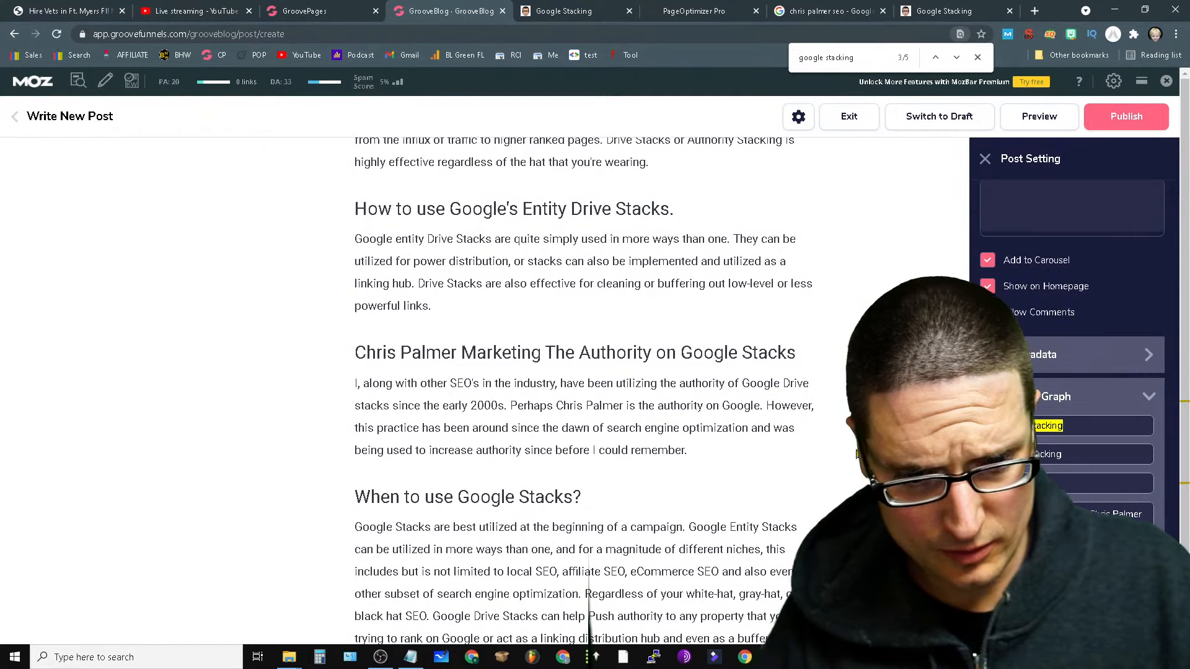
text('s)
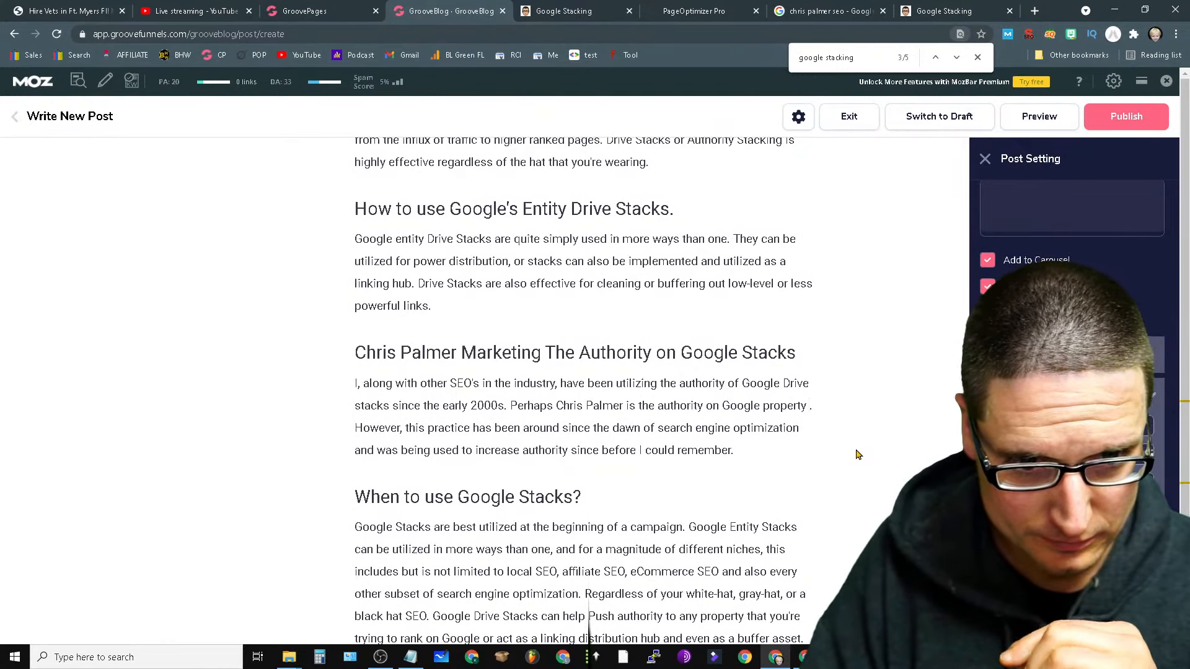
text(stacks)
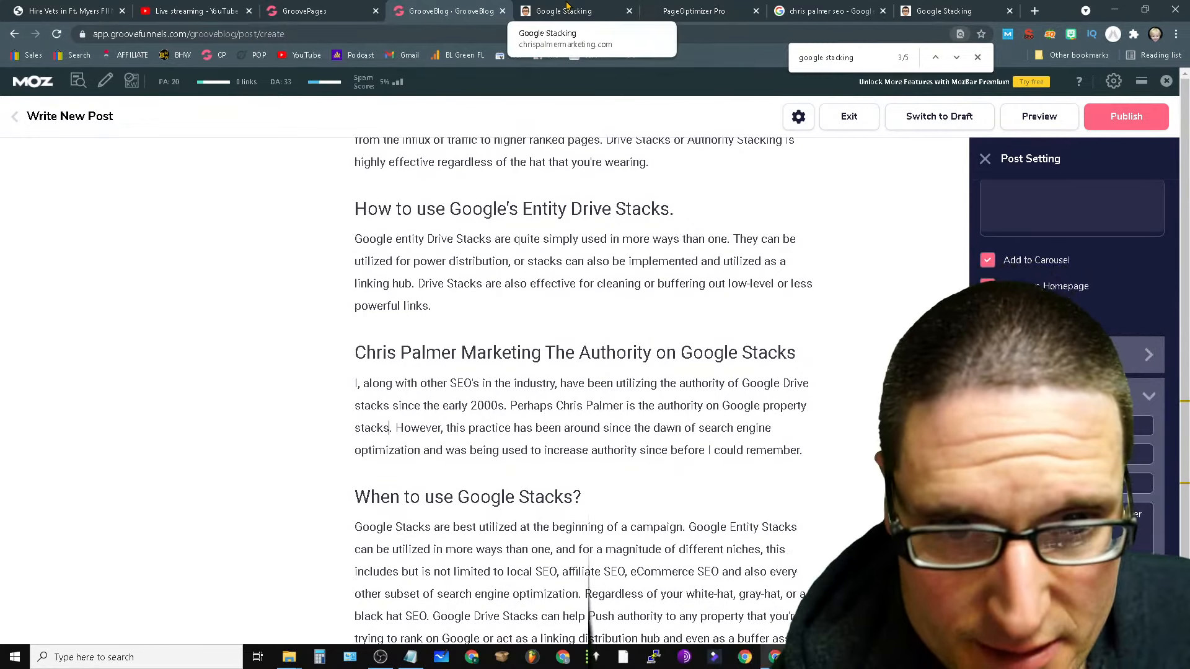
click(693, 11)
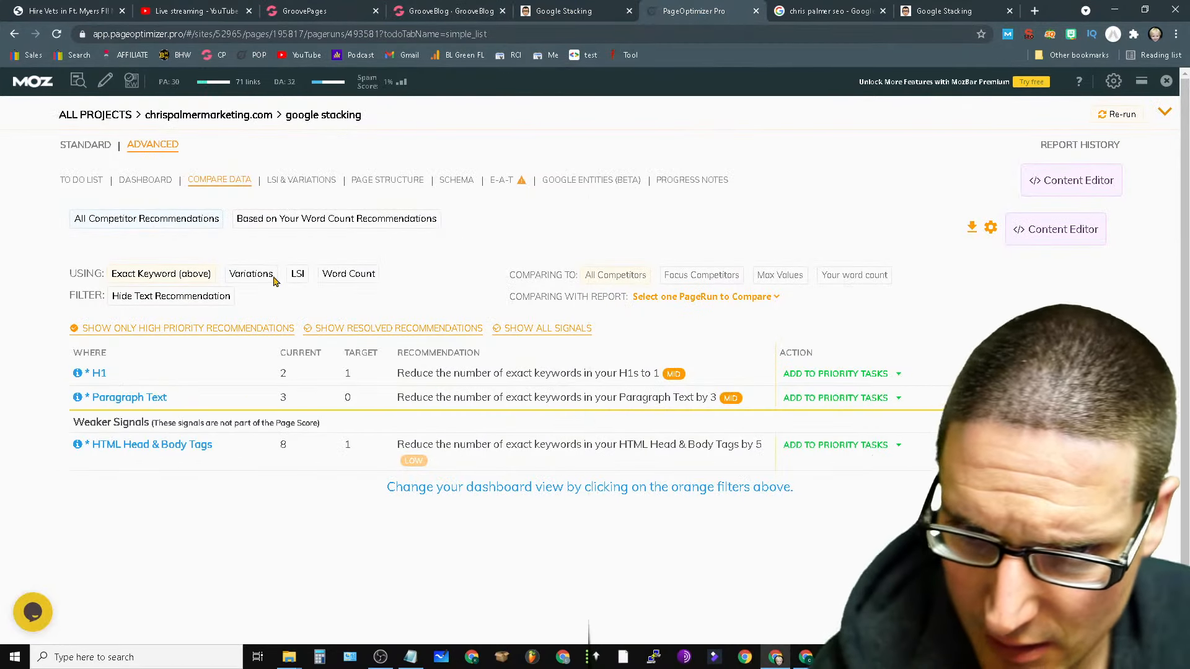
- Review the H4 and paragraph tag total recommendations in the to-do list
click(141, 182)
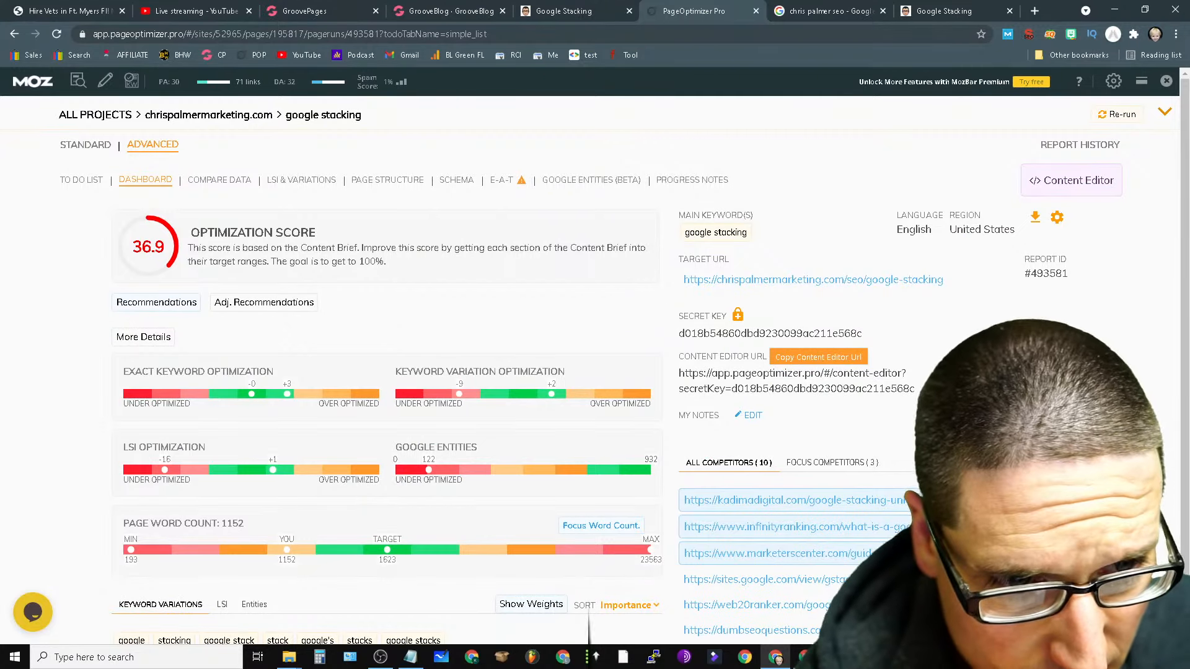
click(88, 187)
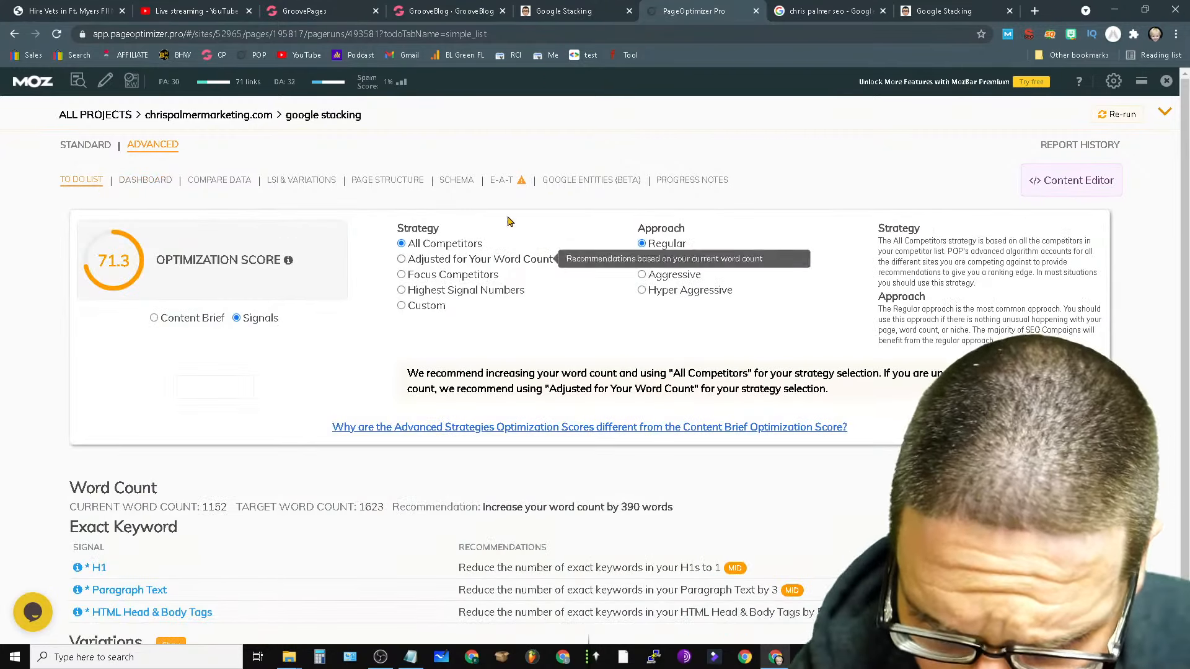
scroll(582, 589, down, 3)
scroll(576, 578, down, 6)
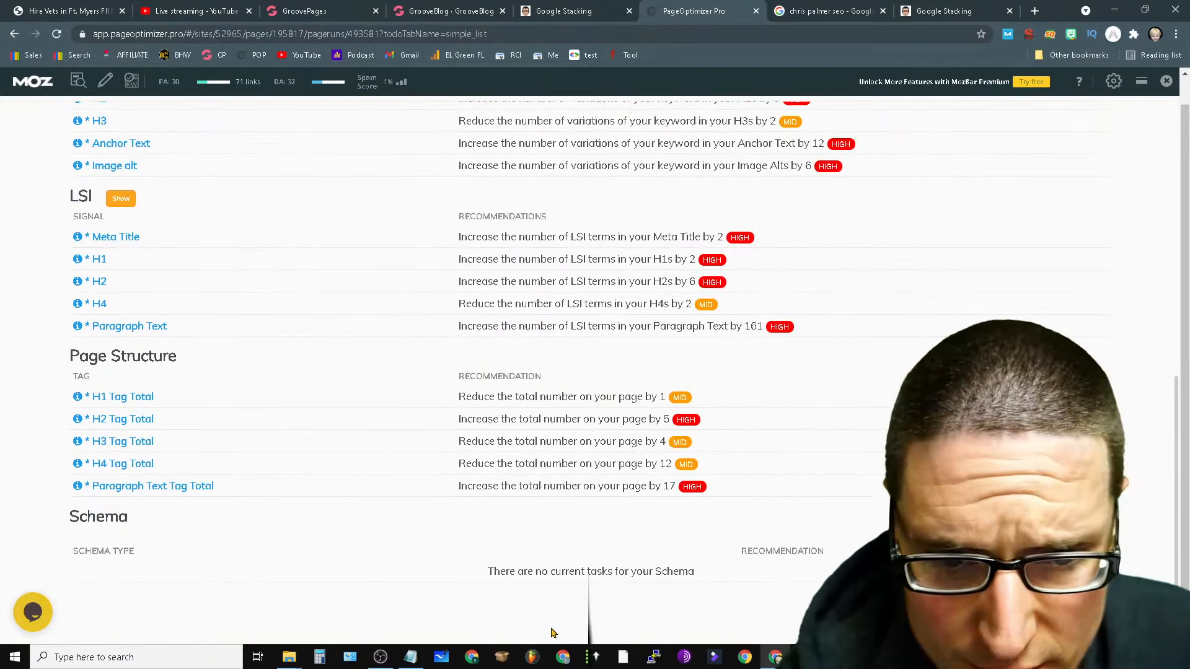
scroll(545, 531, up, 10)
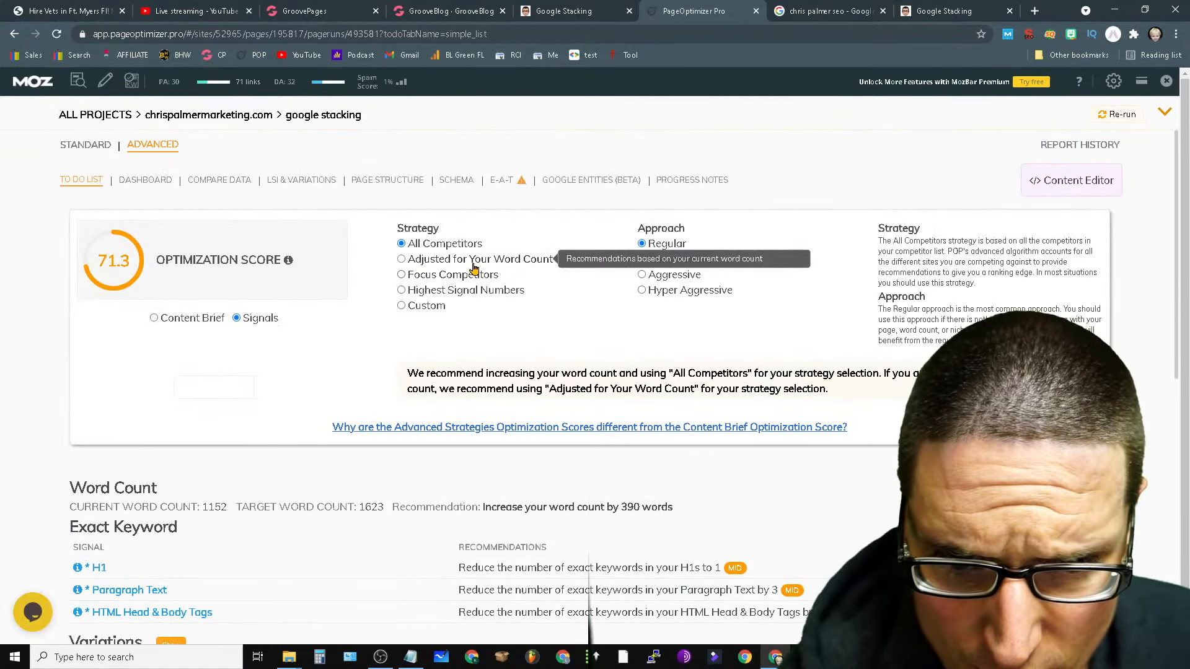
scroll(719, 519, down, 10)
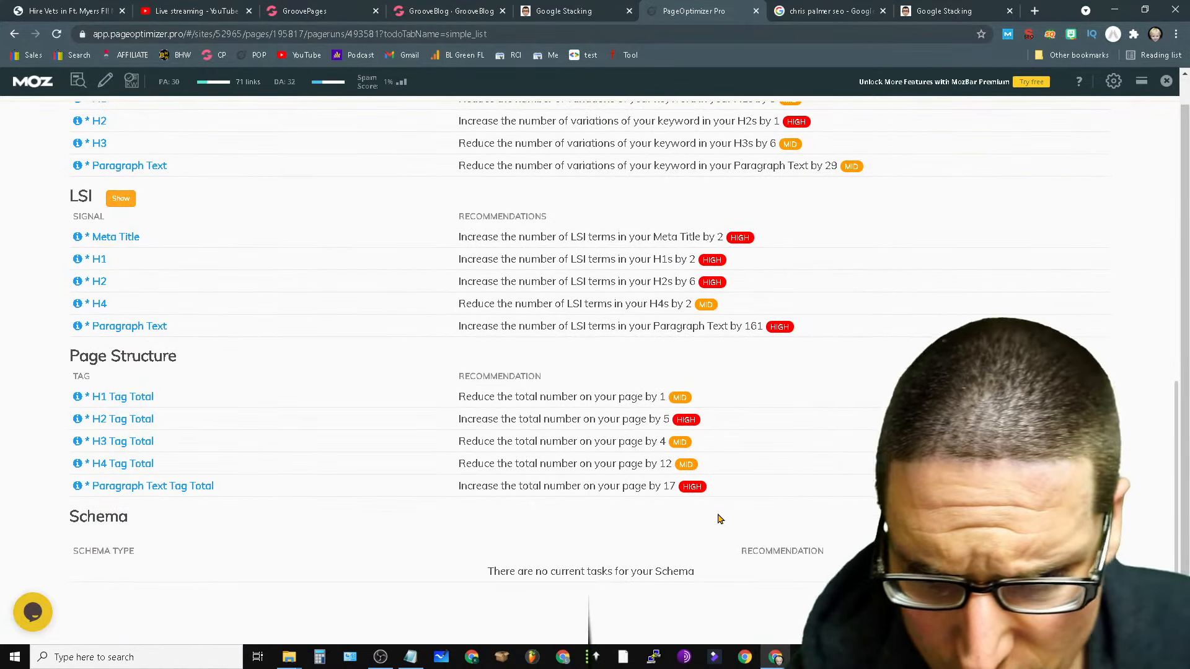
drag(674, 465, 417, 457)
click(169, 489)
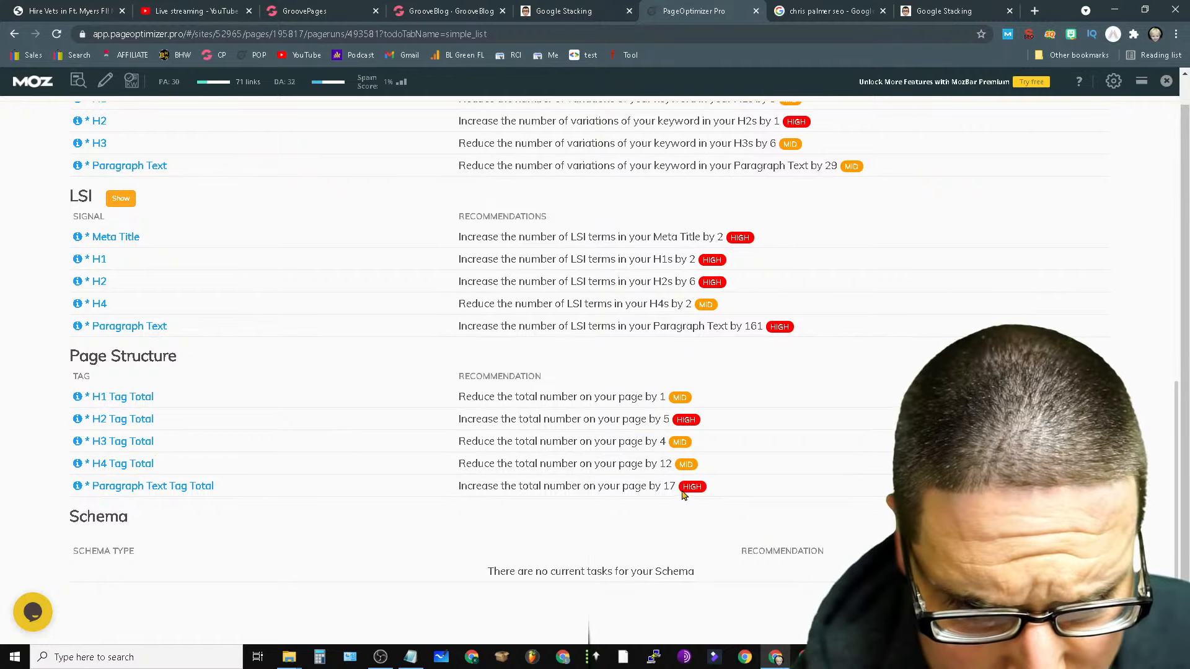
drag(742, 494, 436, 488)
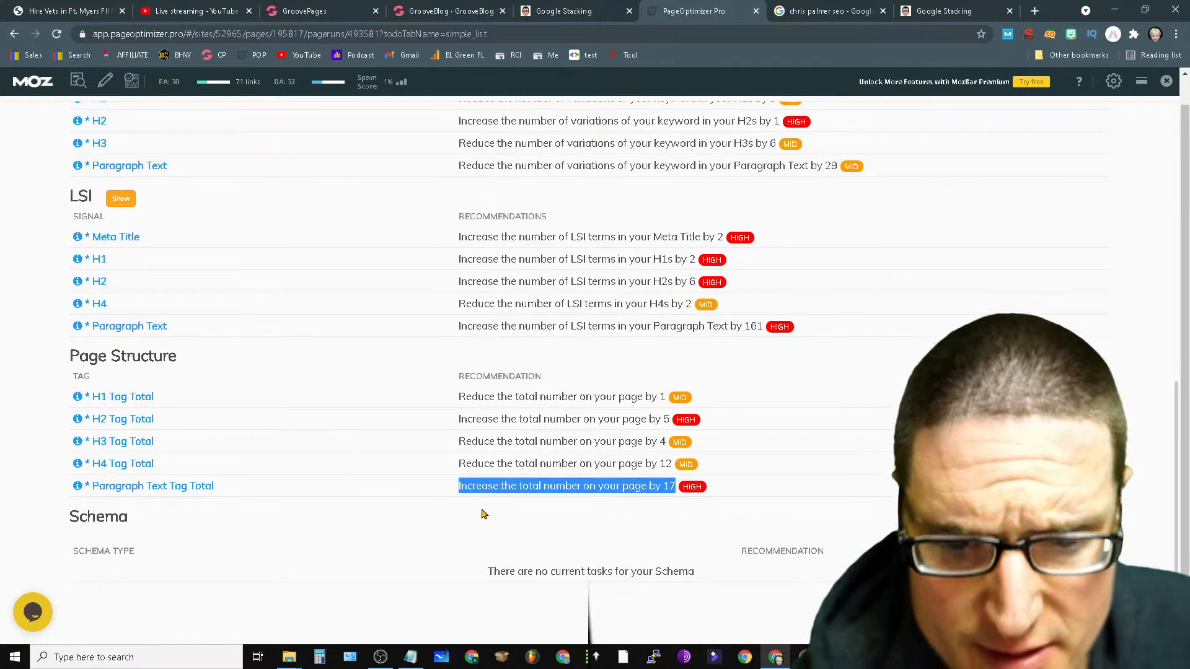
click(391, 463)
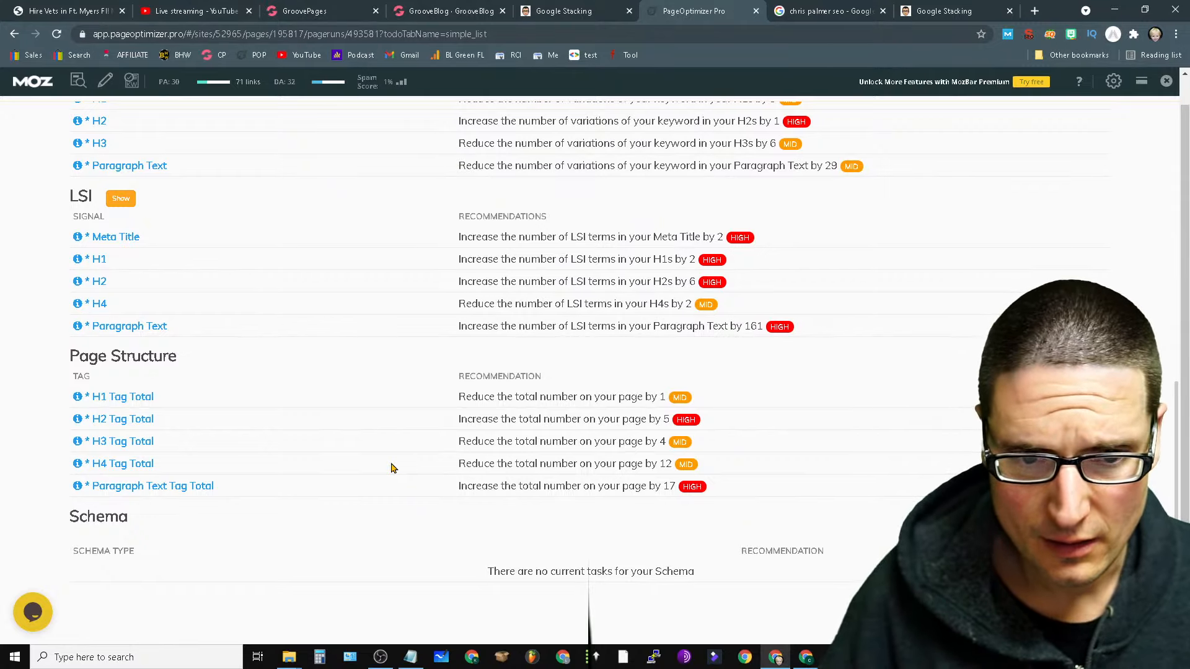
- Show the suggested H1 LSI terms and highlight the exact keywords in H1s advice
scroll(136, 422, up, 15)
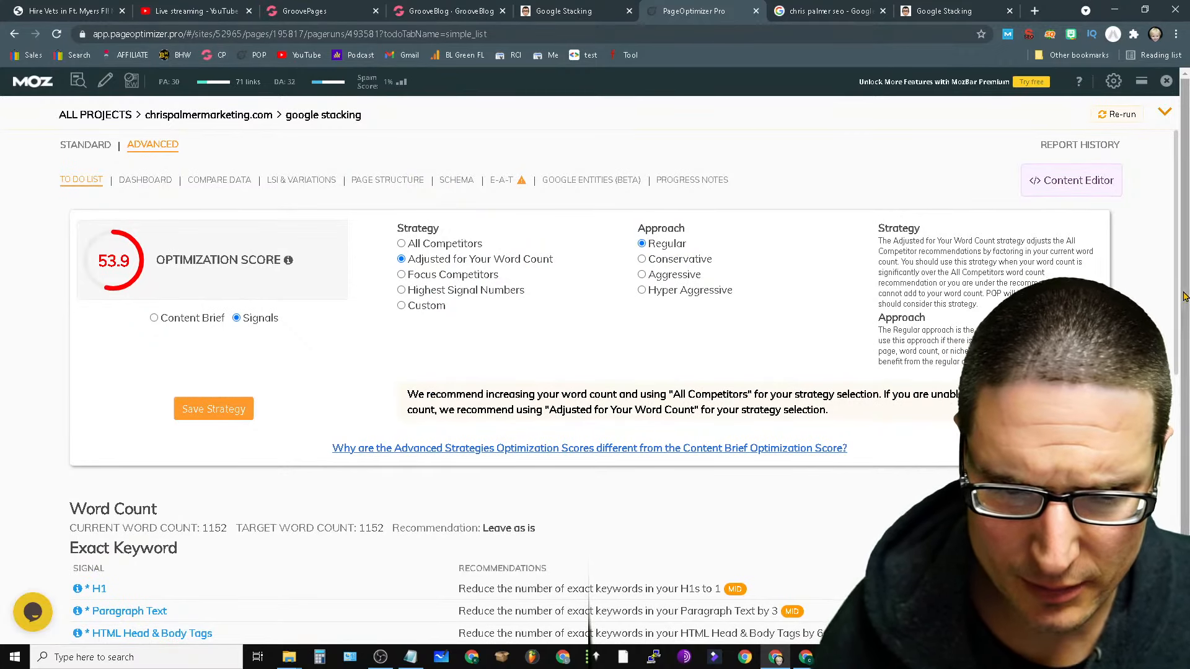
scroll(646, 490, down, 10)
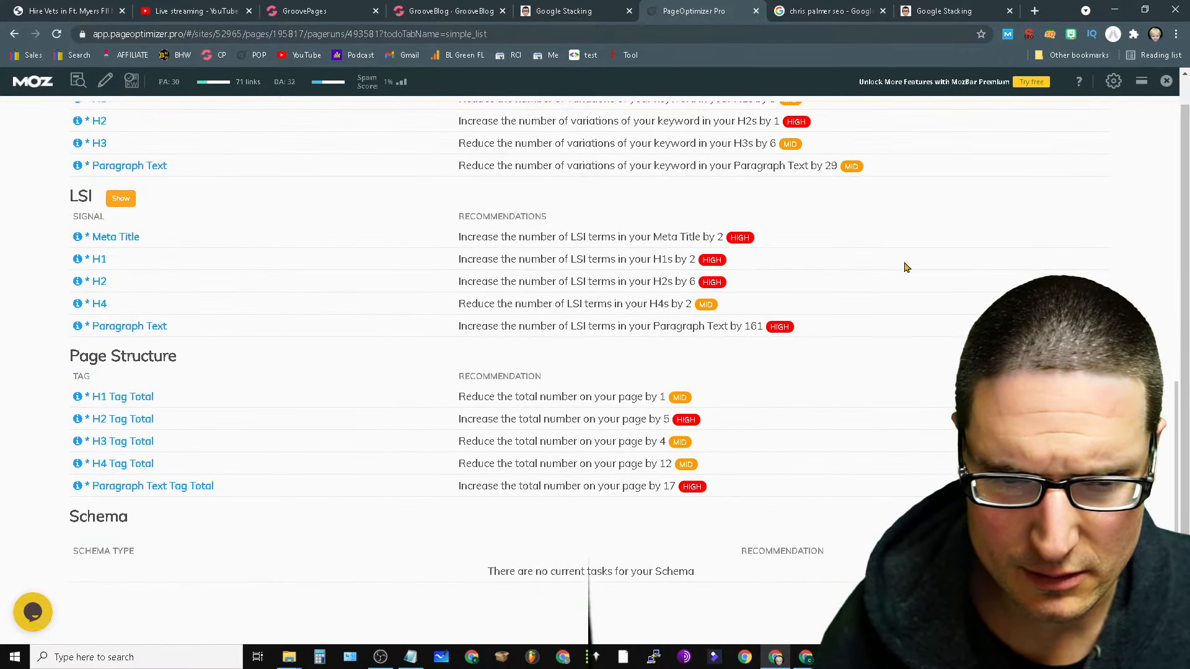
drag(745, 264, 449, 269)
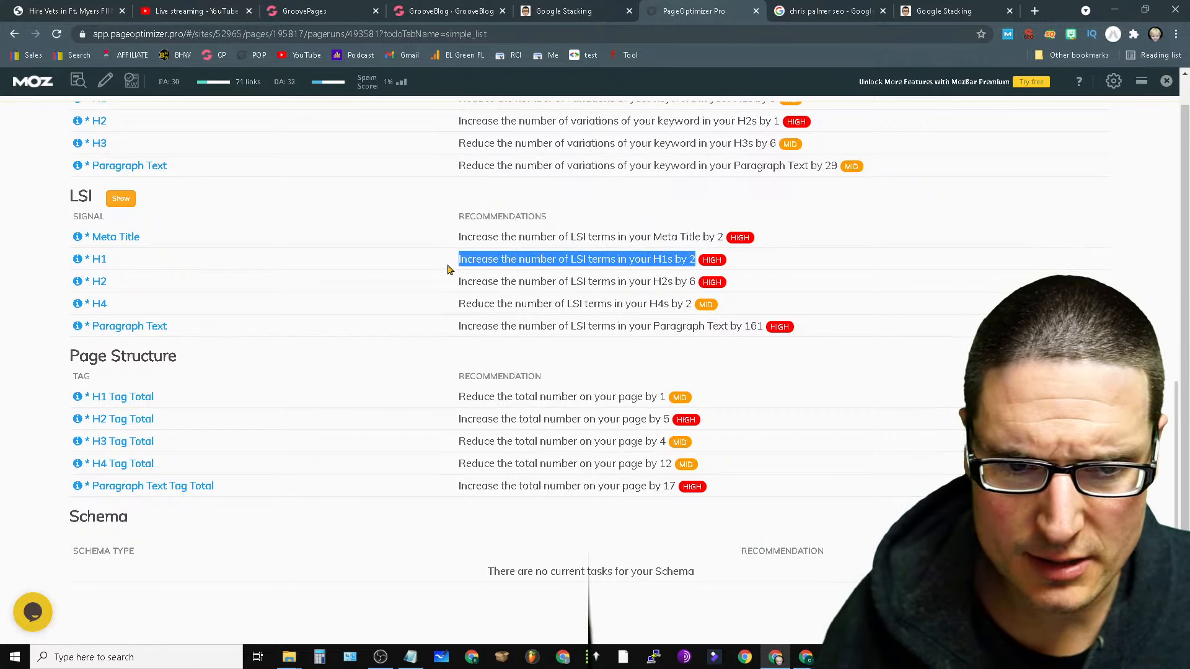
click(121, 198)
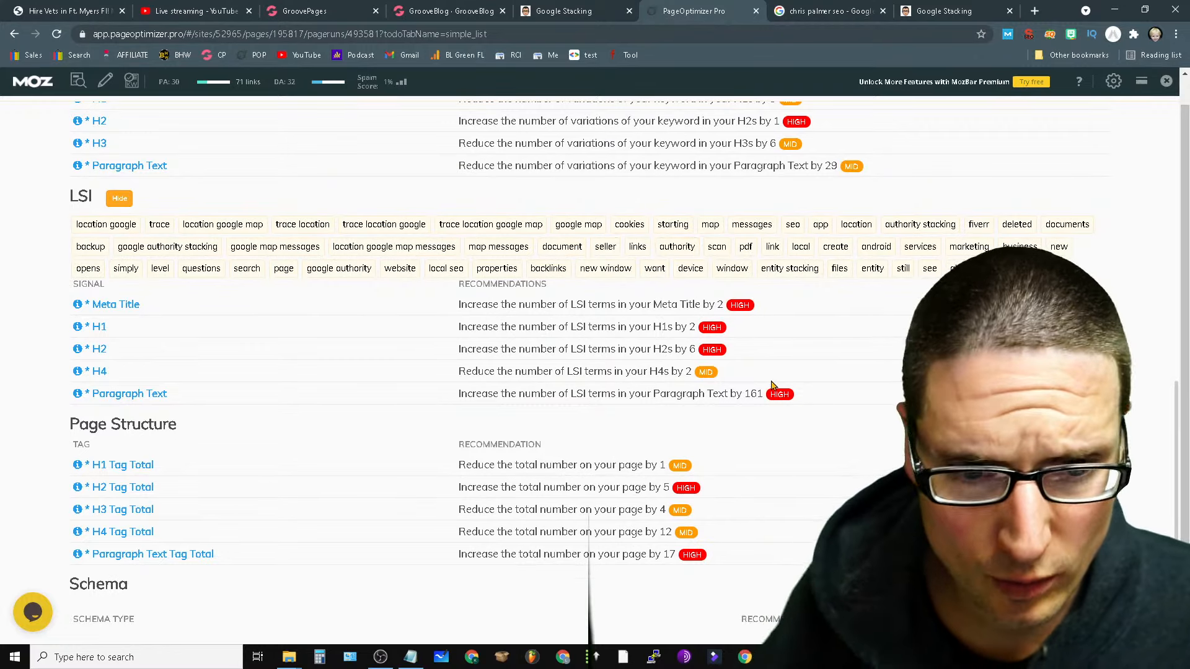
scroll(634, 385, up, 3)
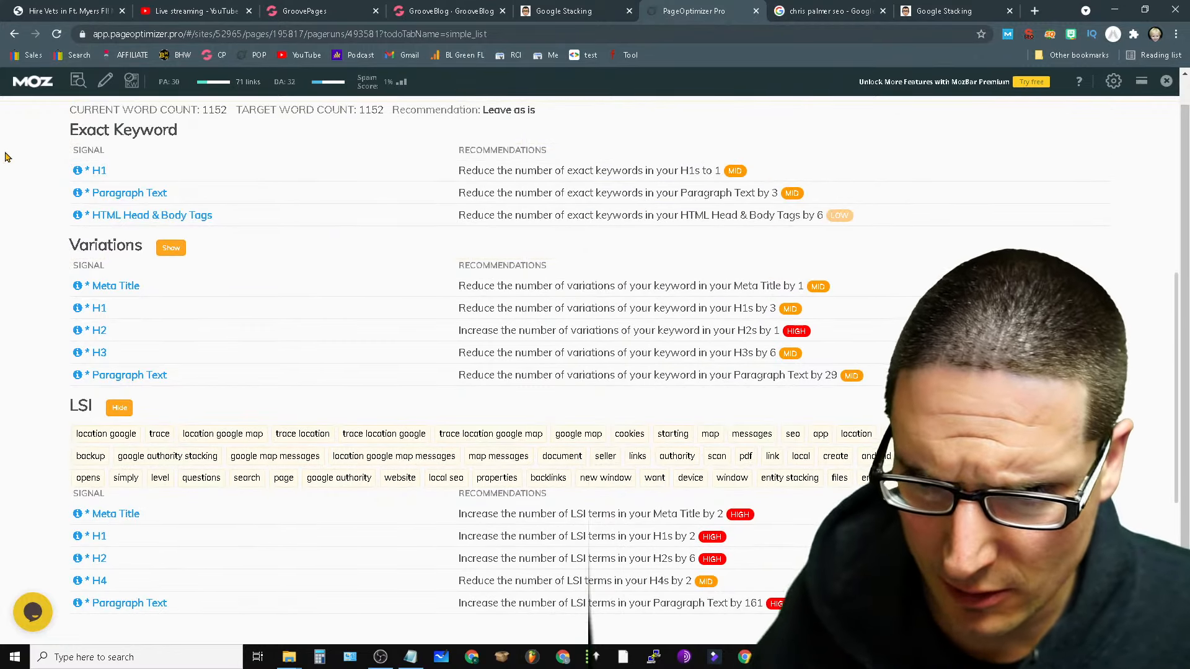
drag(809, 164, 391, 182)
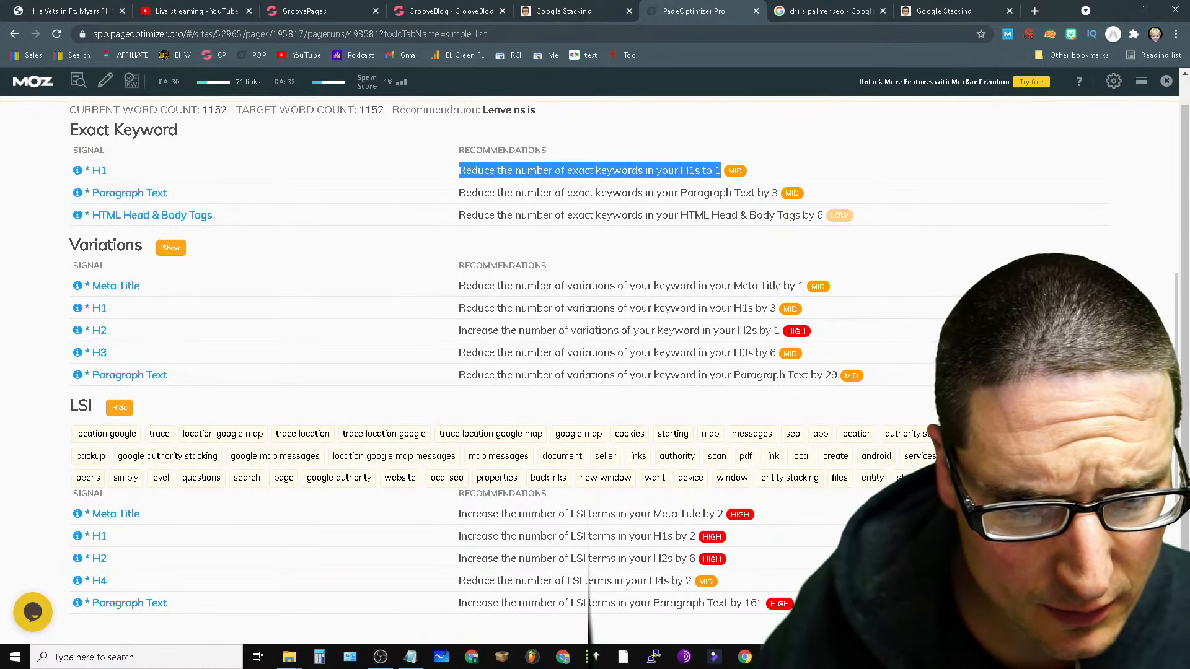
- Add 's Authority so the second heading reads Google's Authority Stacking, correcting the Authprity typo
click(565, 10)
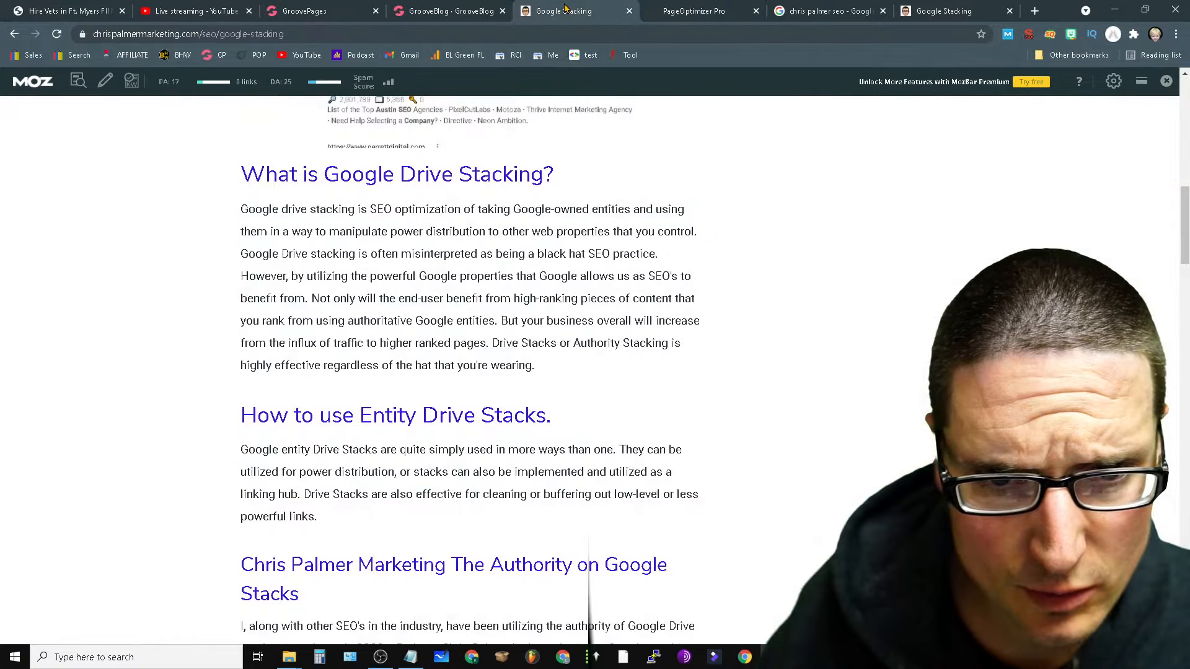
scroll(534, 148, up, 15)
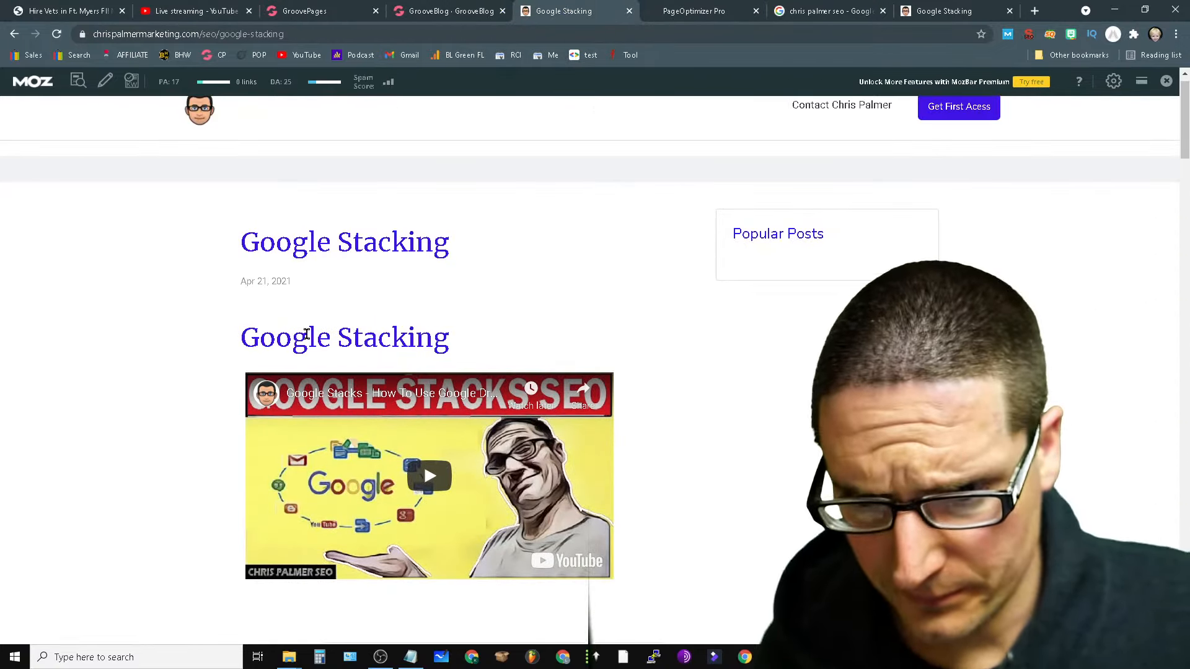
drag(476, 337, 391, 335)
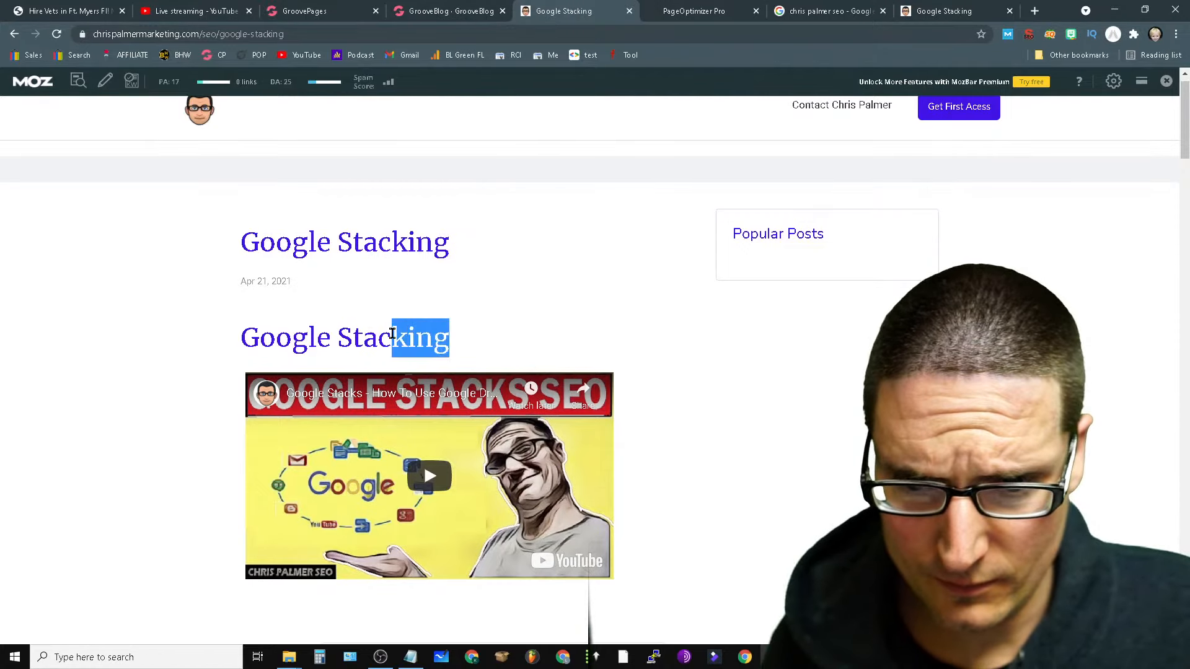
click(491, 8)
scroll(544, 399, up, 10)
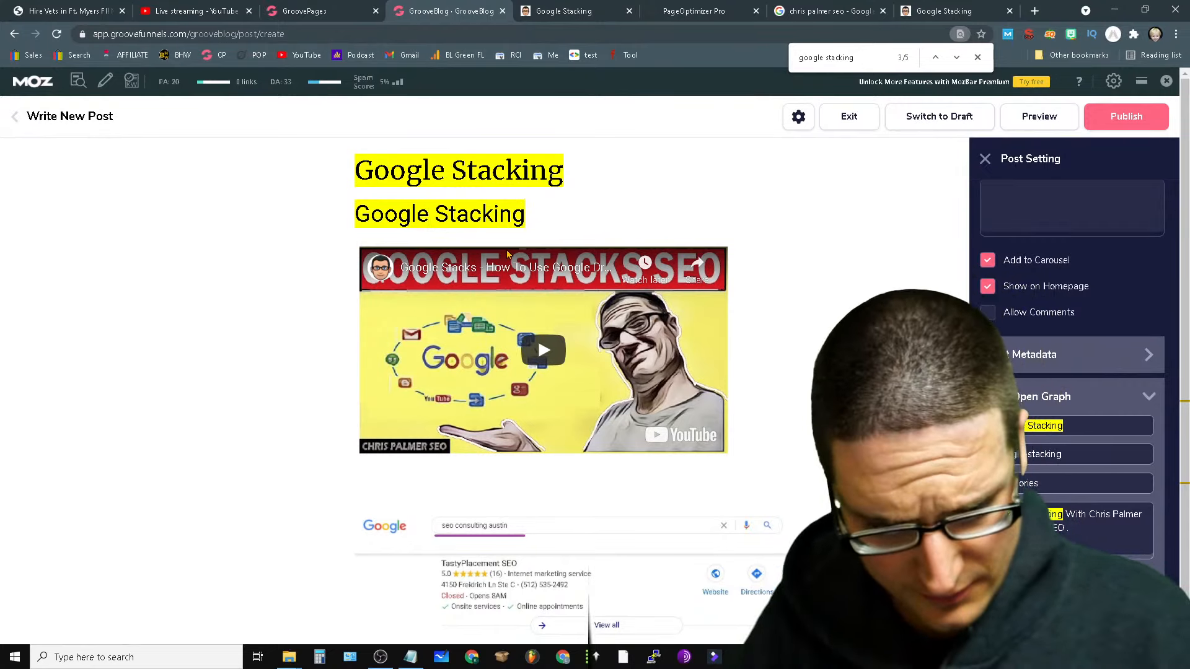
text('s)
text( Au)
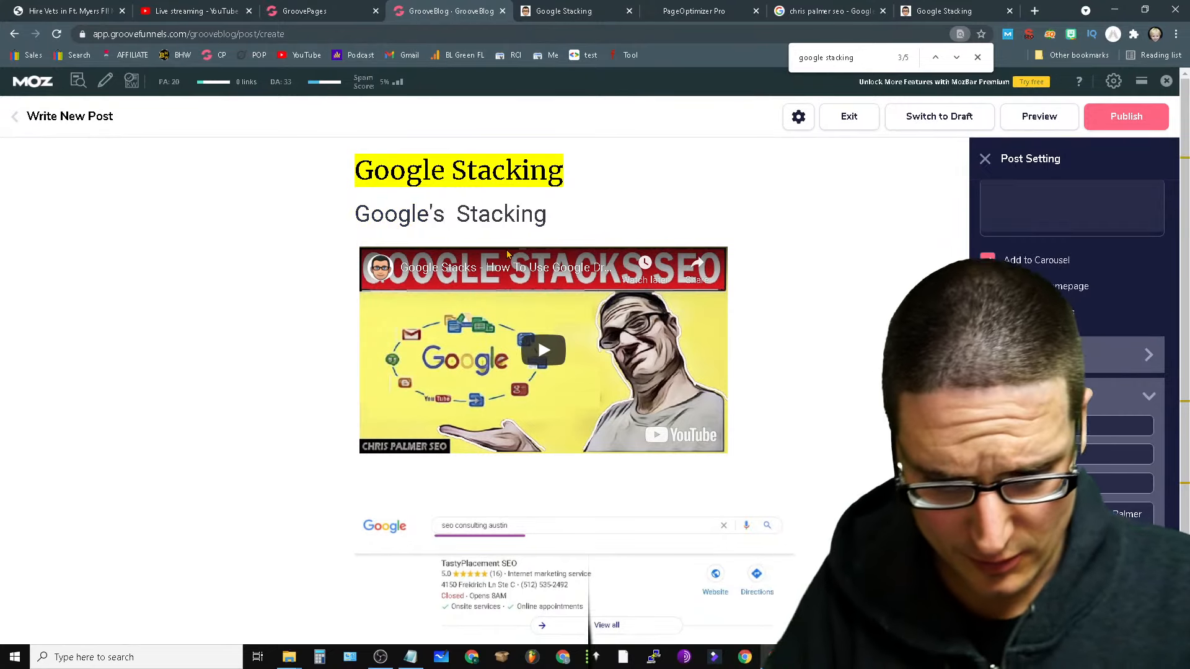
text(thprity)
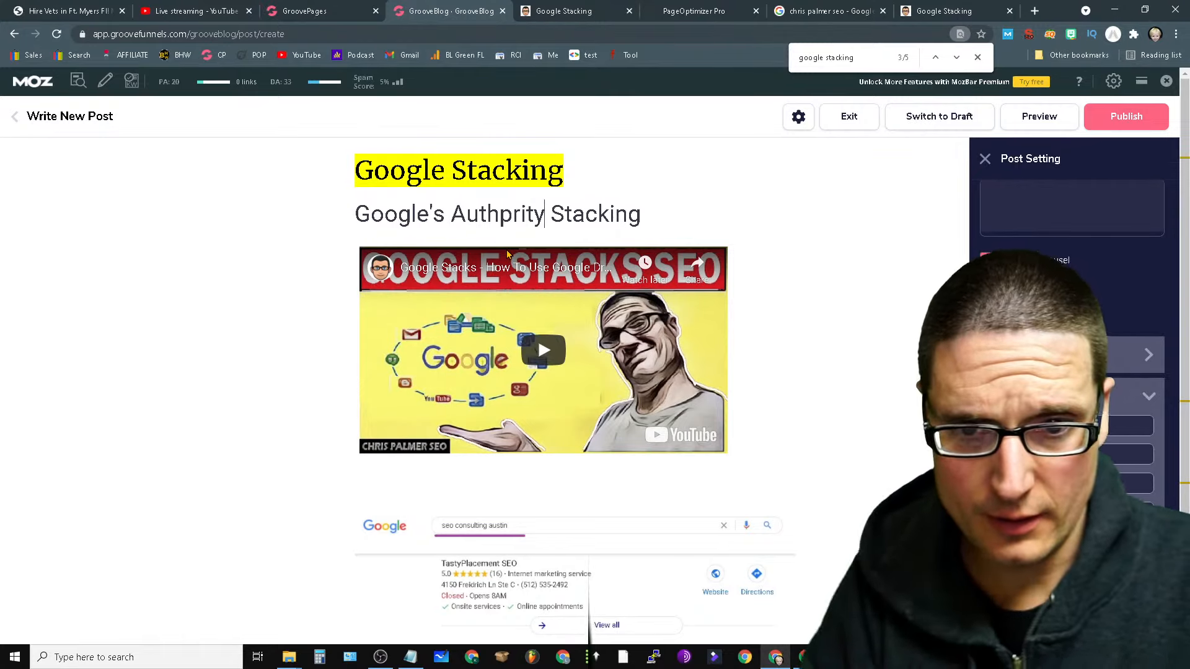
right_click(476, 215)
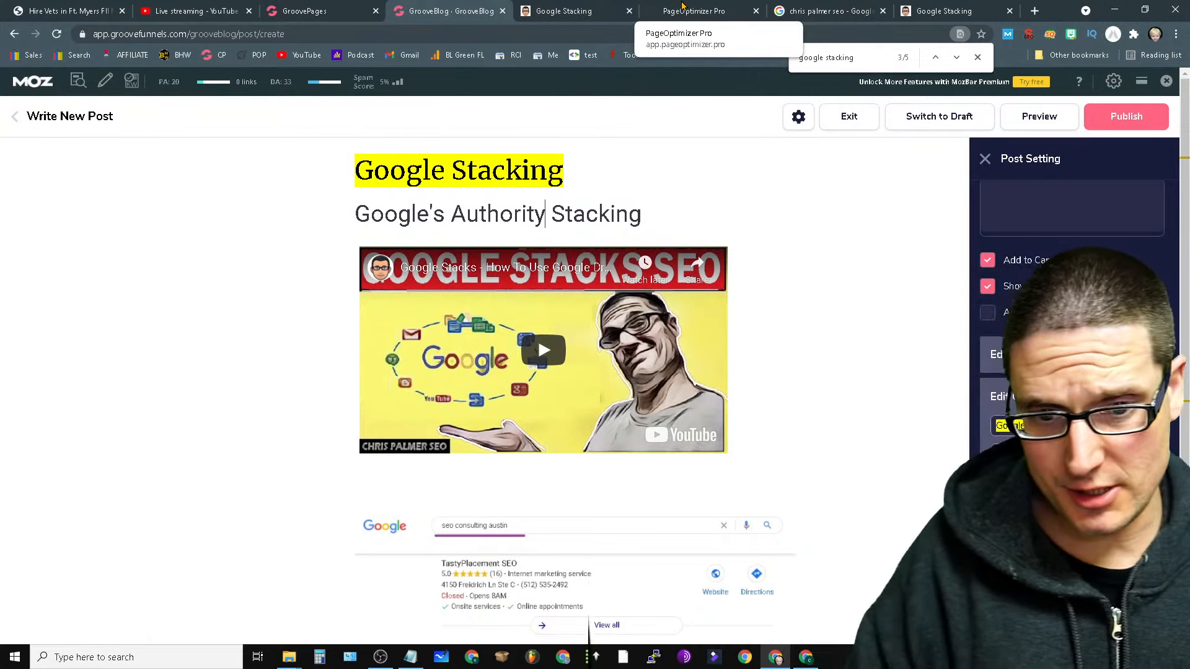
- Highlight PageOptimizer Pro's advice to add 6 more LSI terms to H2s, then view the live article
click(681, 5)
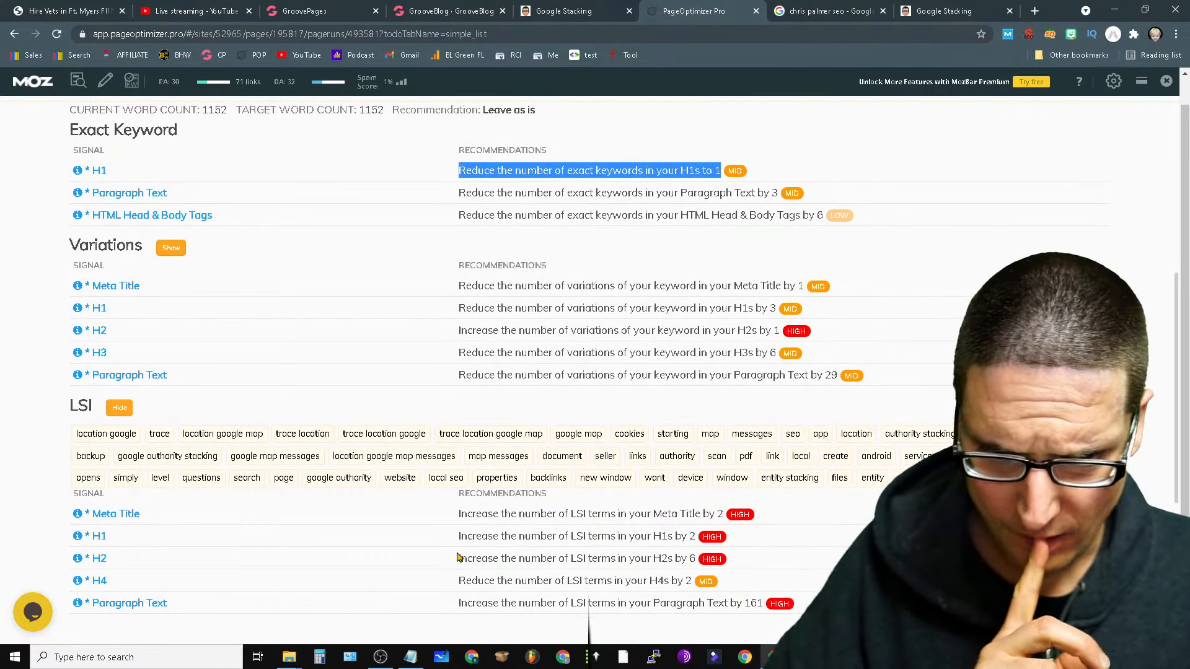
drag(739, 567, 438, 565)
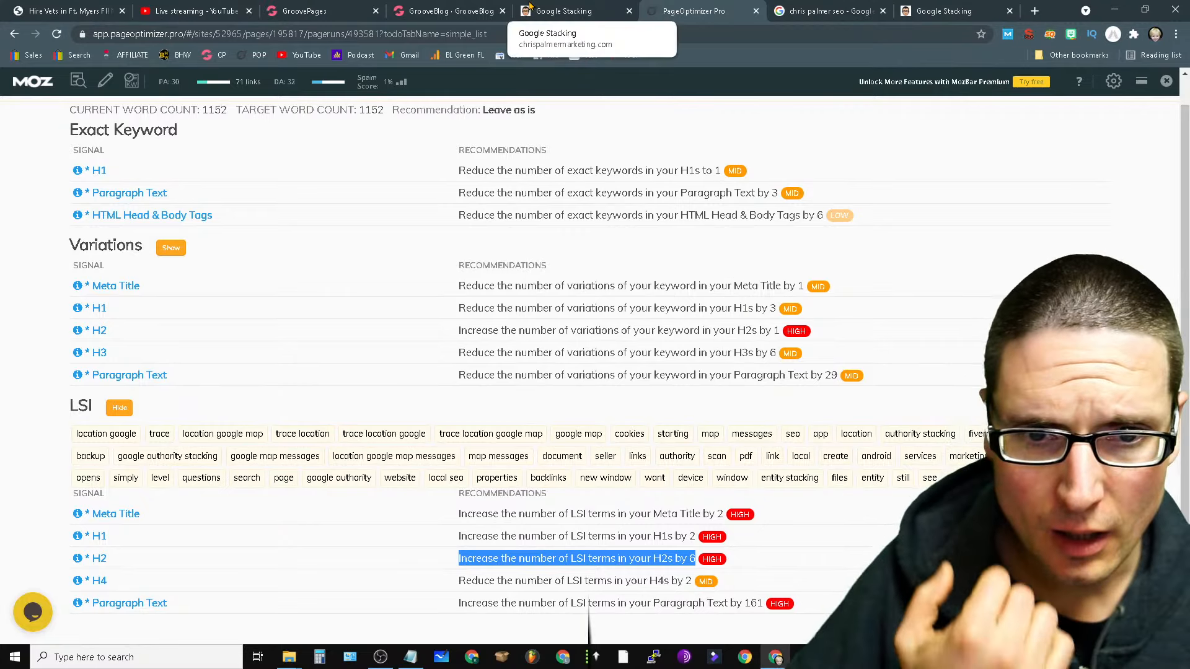
click(553, 6)
scroll(114, 419, down, 3)
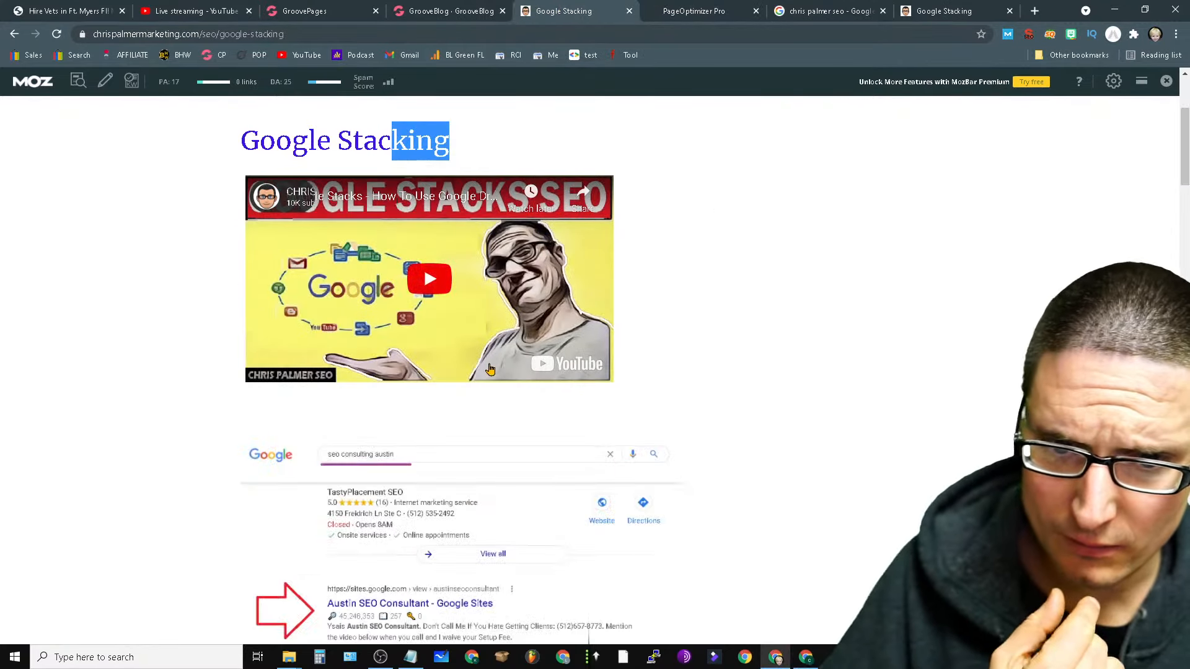
- Insert 'local SEO' so the H2 reads What's in a local SEO Drive Stack?
click(452, 8)
scroll(687, 505, down, 10)
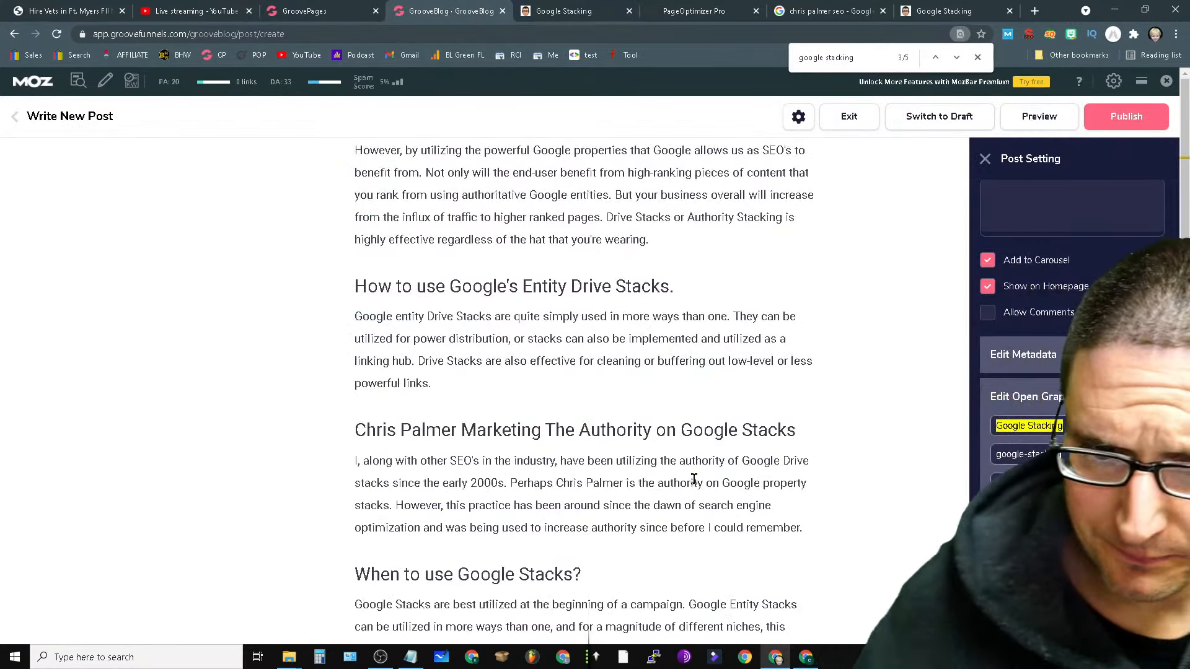
scroll(685, 480, down, 8)
scroll(683, 478, down, 10)
scroll(683, 478, up, 7)
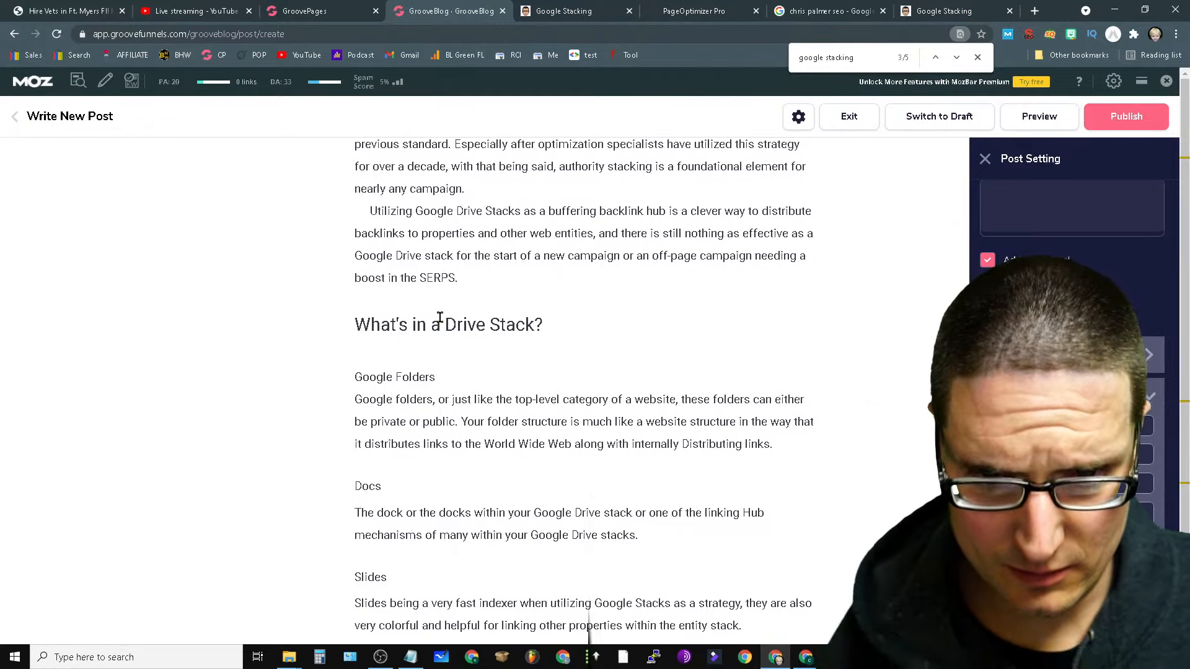
text(loc)
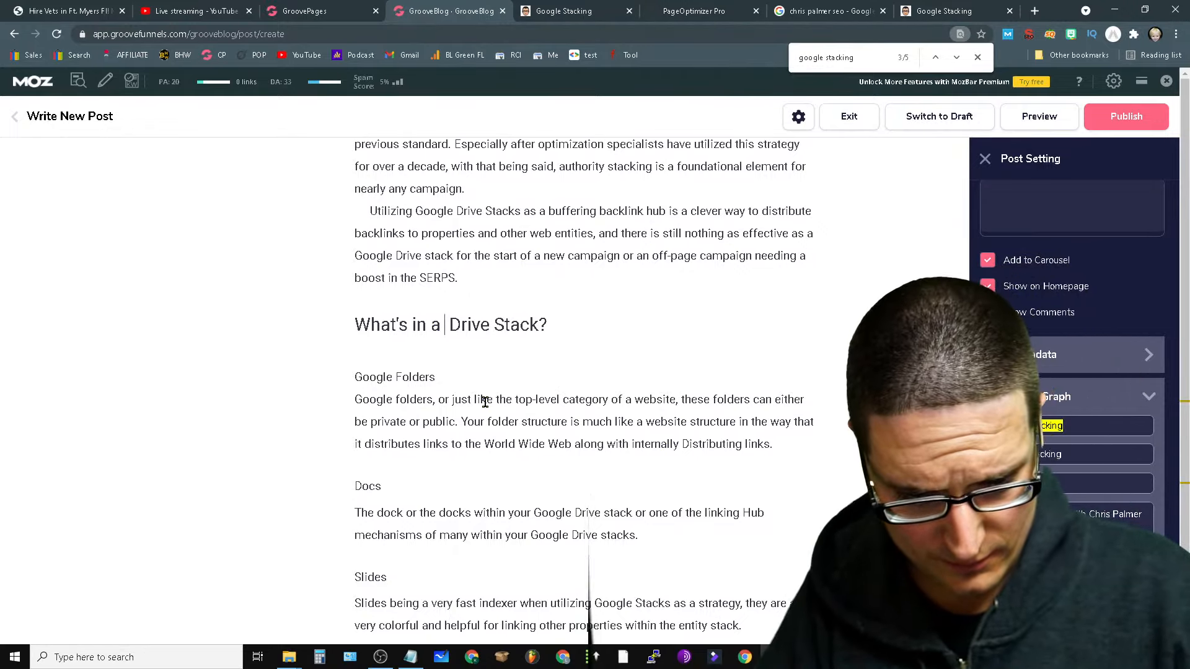
text(al SEO)
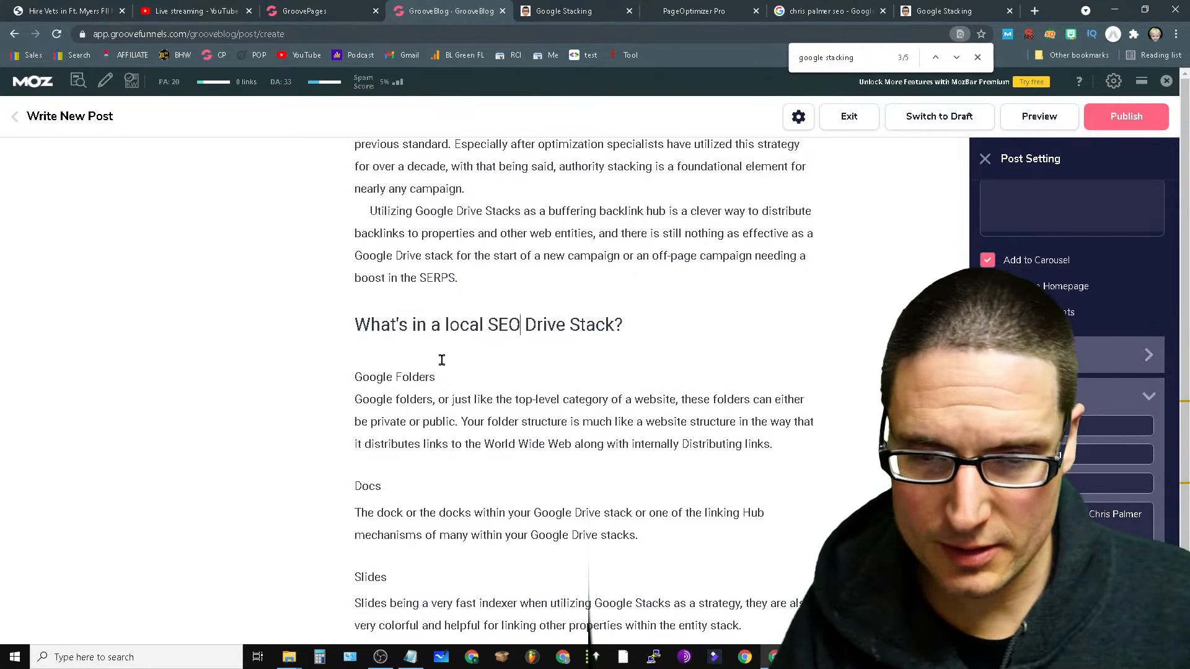
scroll(439, 354, up, 3)
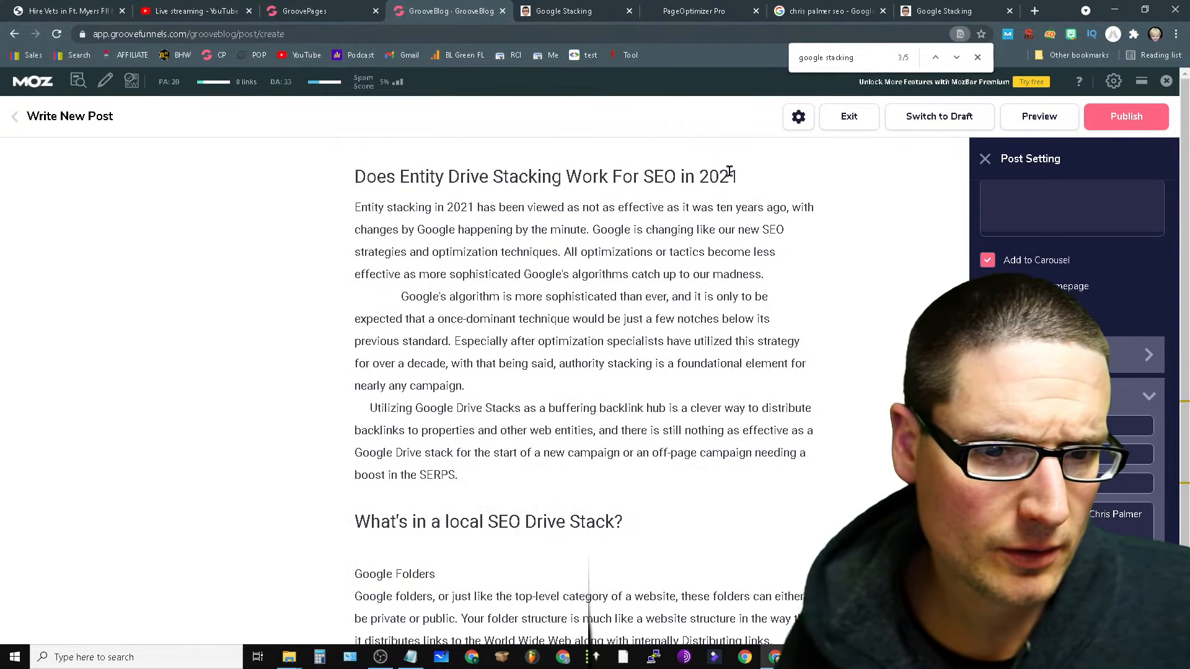
click(644, 175)
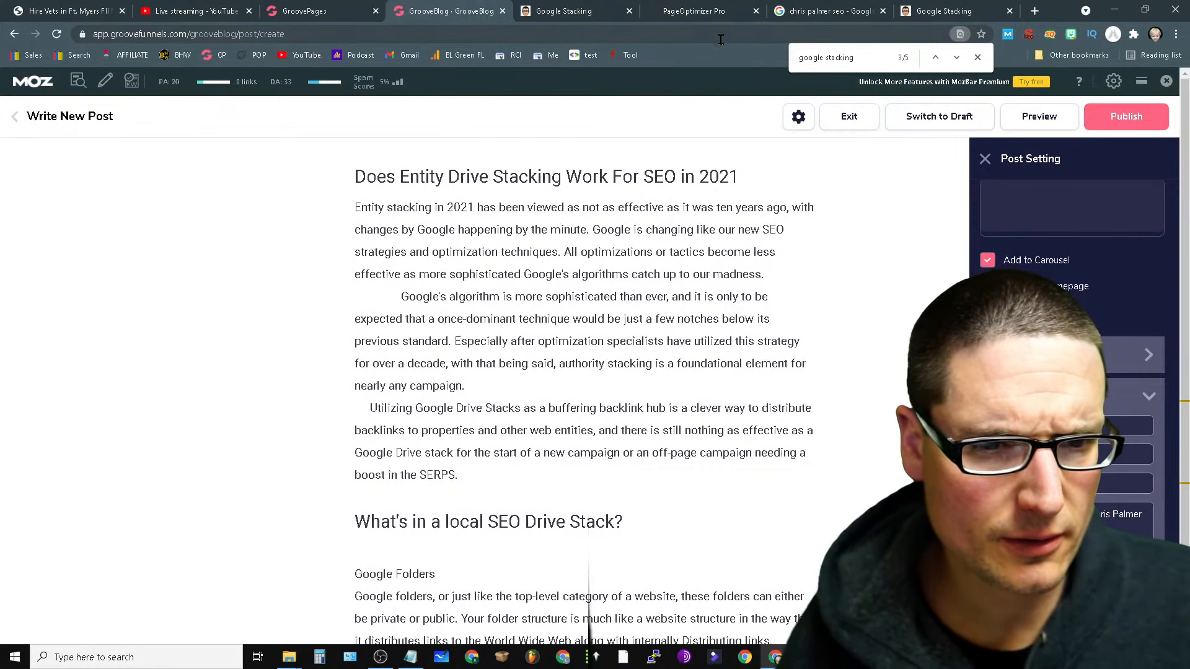
click(702, 8)
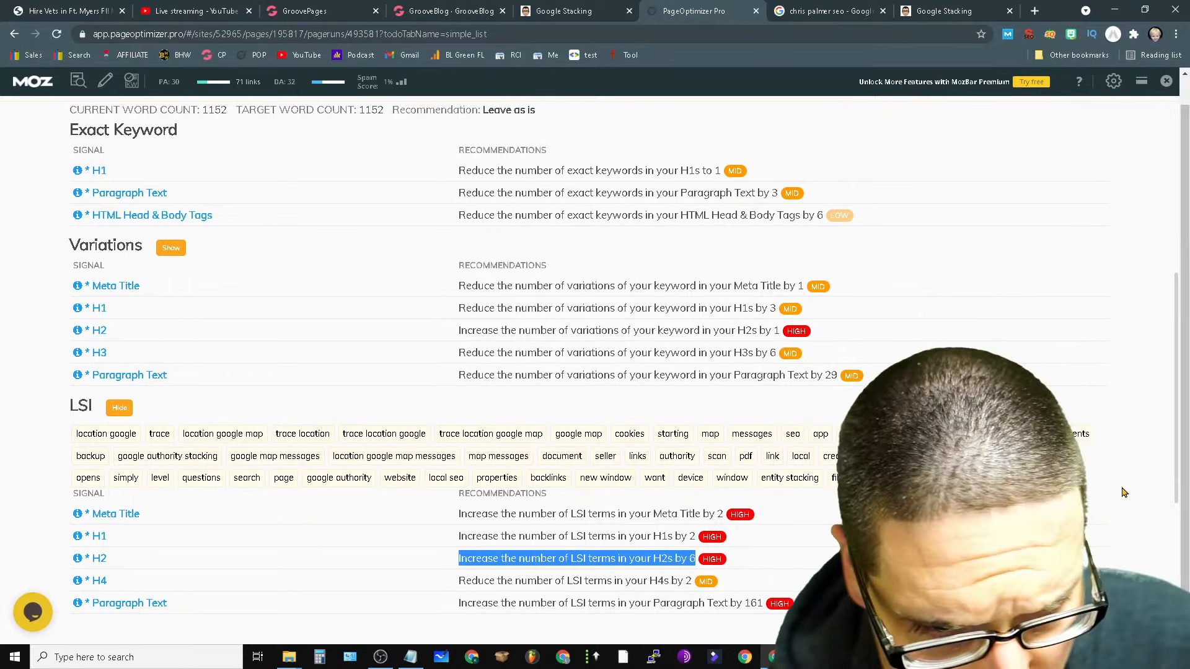
- Clear the highlight on the H2 LSI advice and go back to the GrooveBlog editor
click(1071, 434)
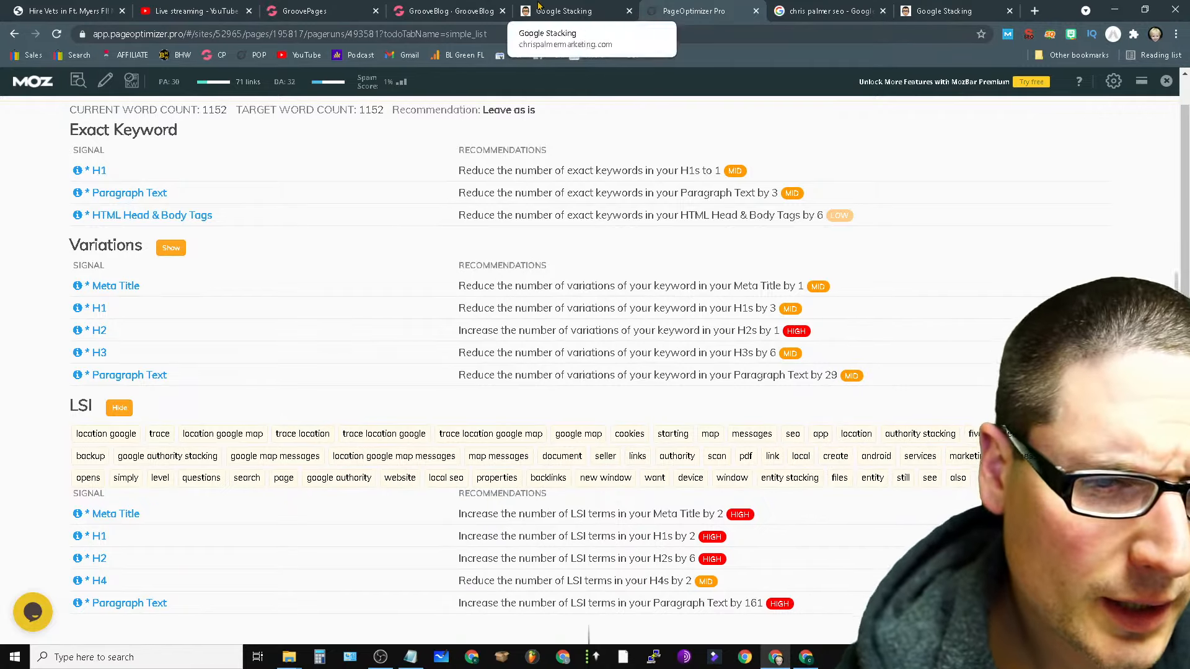
click(451, 11)
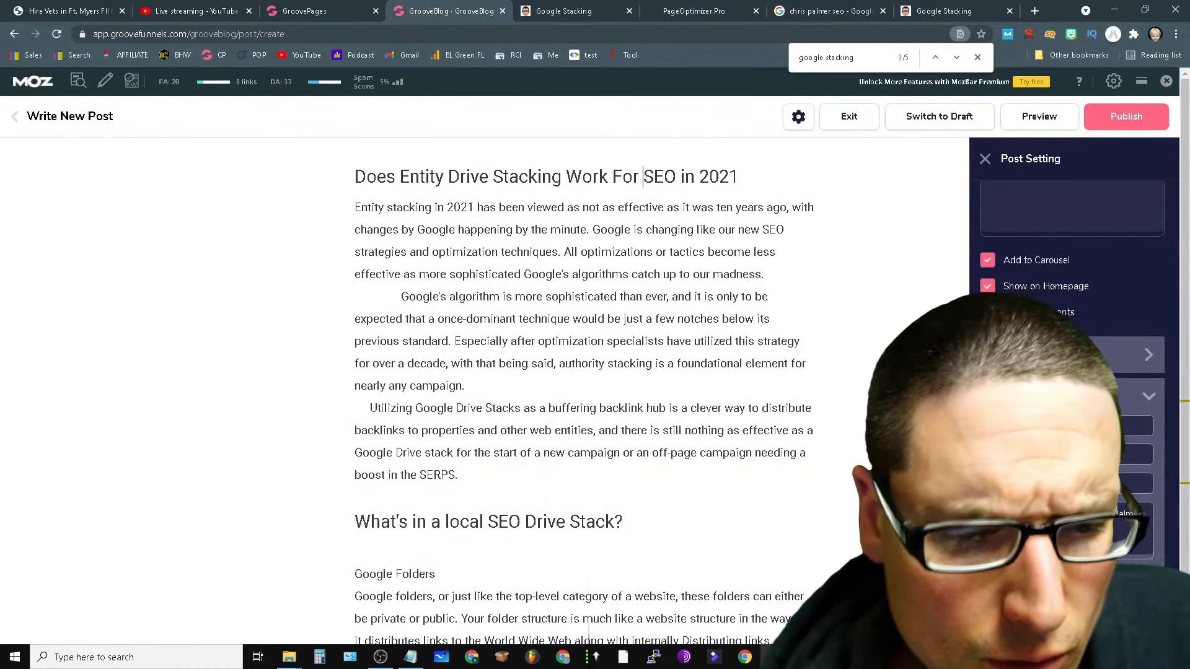
scroll(755, 624, down, 6)
scroll(768, 531, down, 10)
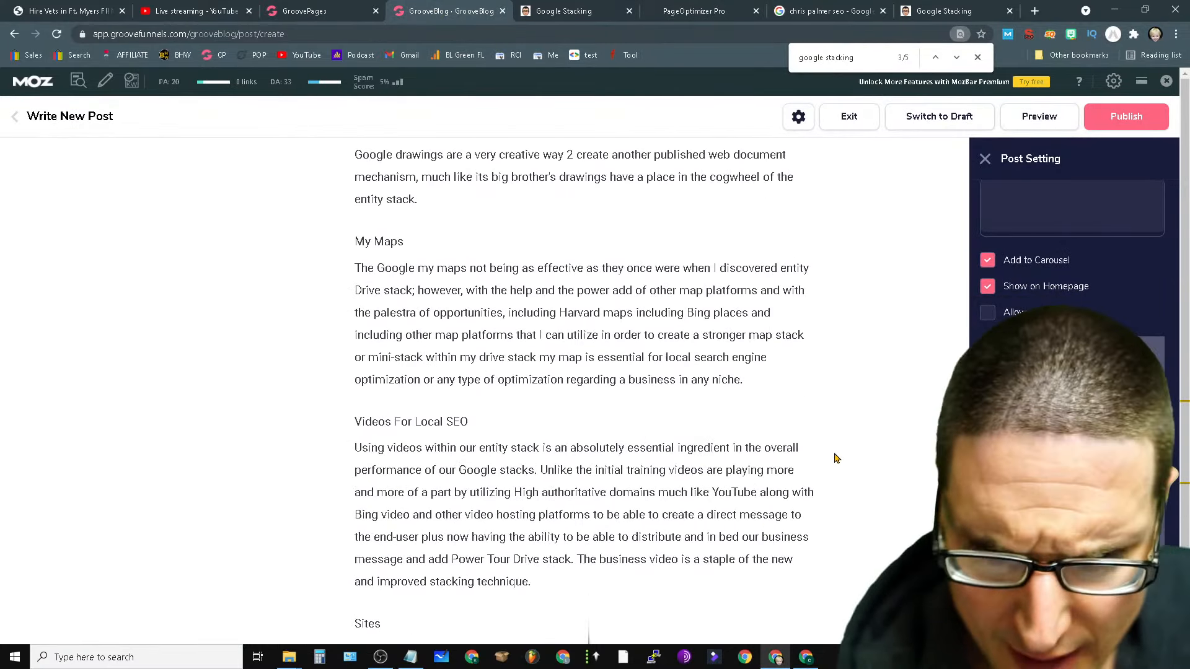
scroll(835, 457, up, 18)
scroll(835, 457, down, 15)
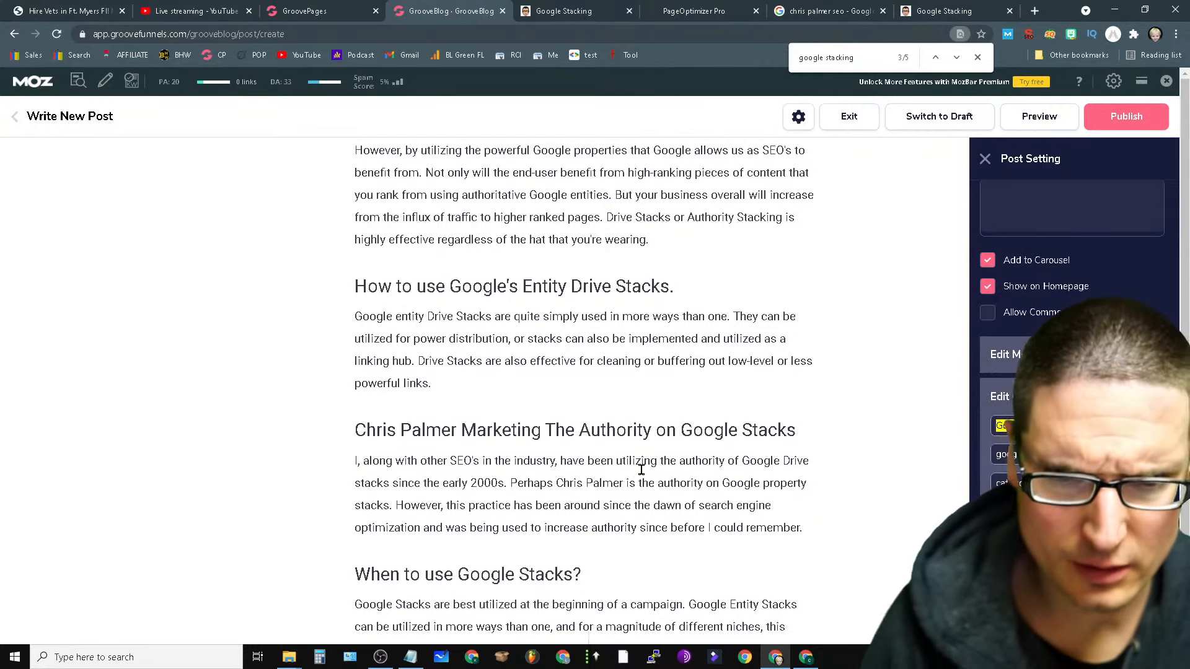
scroll(660, 422, up, 3)
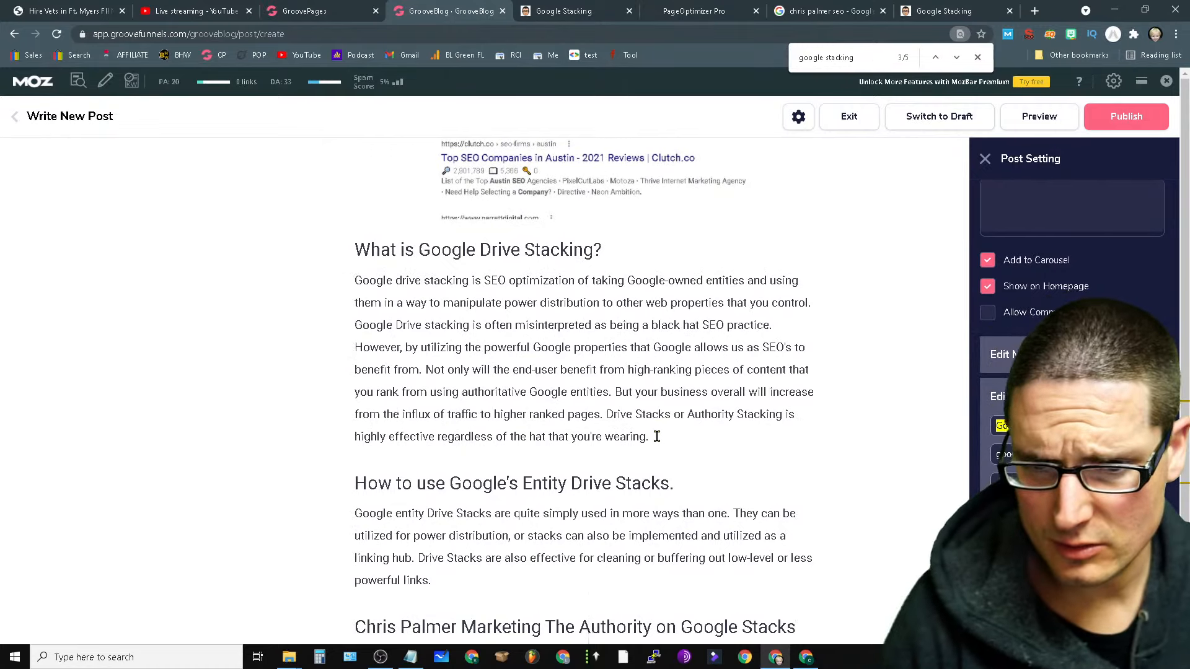
scroll(657, 436, up, 10)
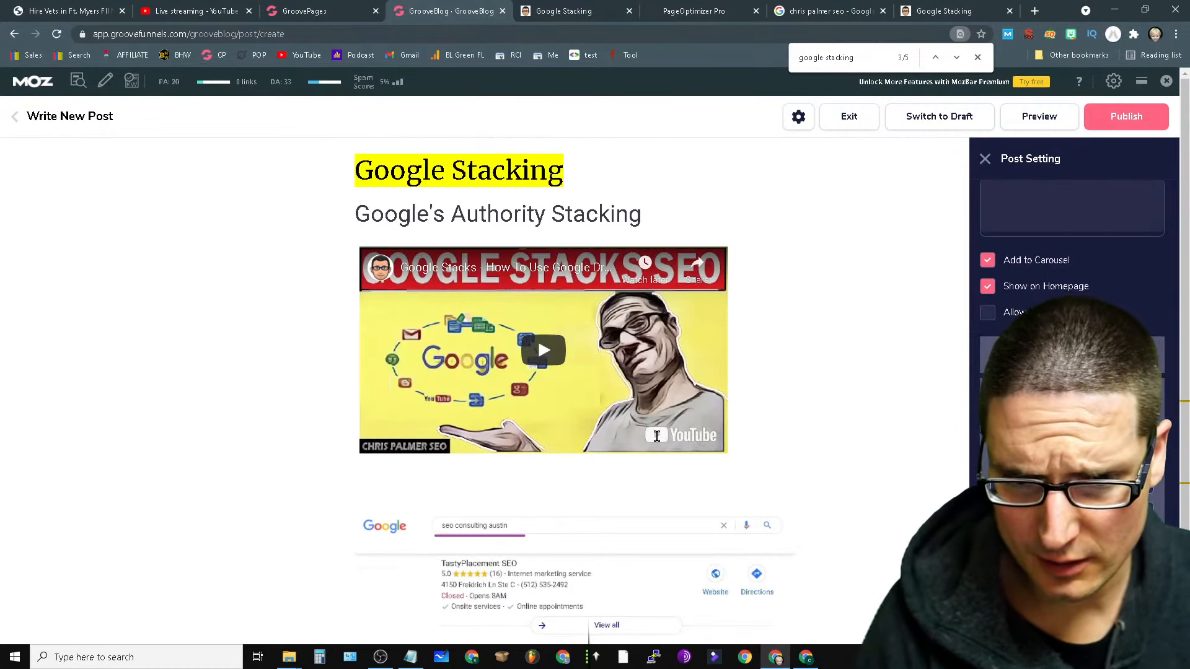
scroll(657, 437, down, 15)
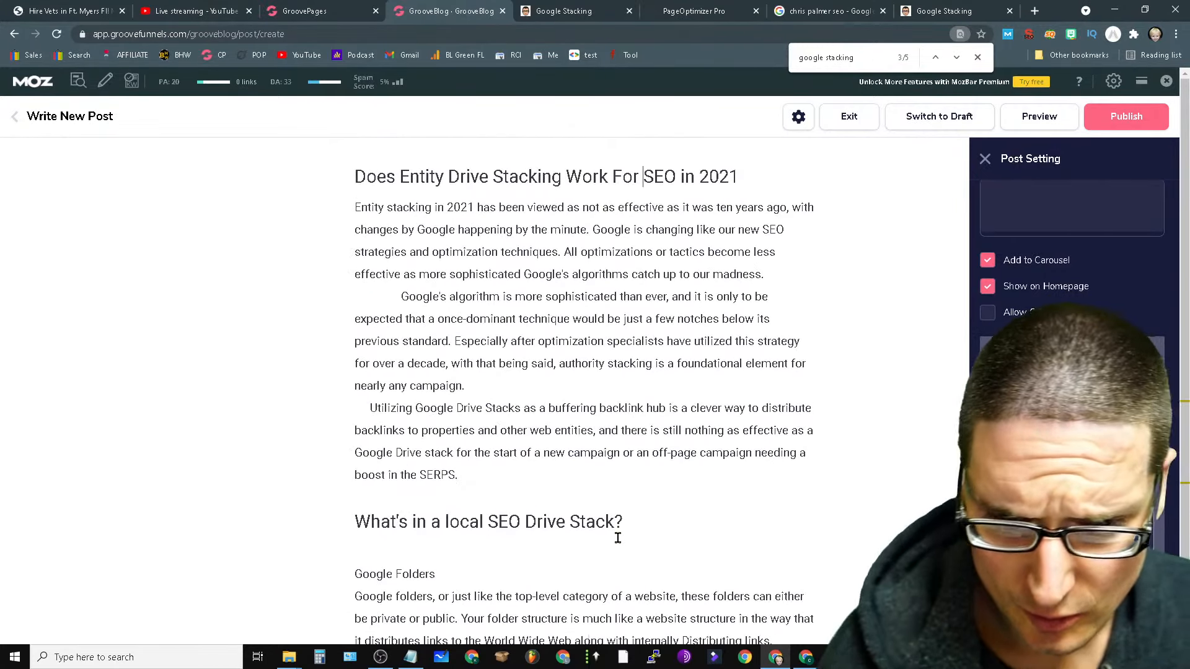
scroll(714, 536, down, 3)
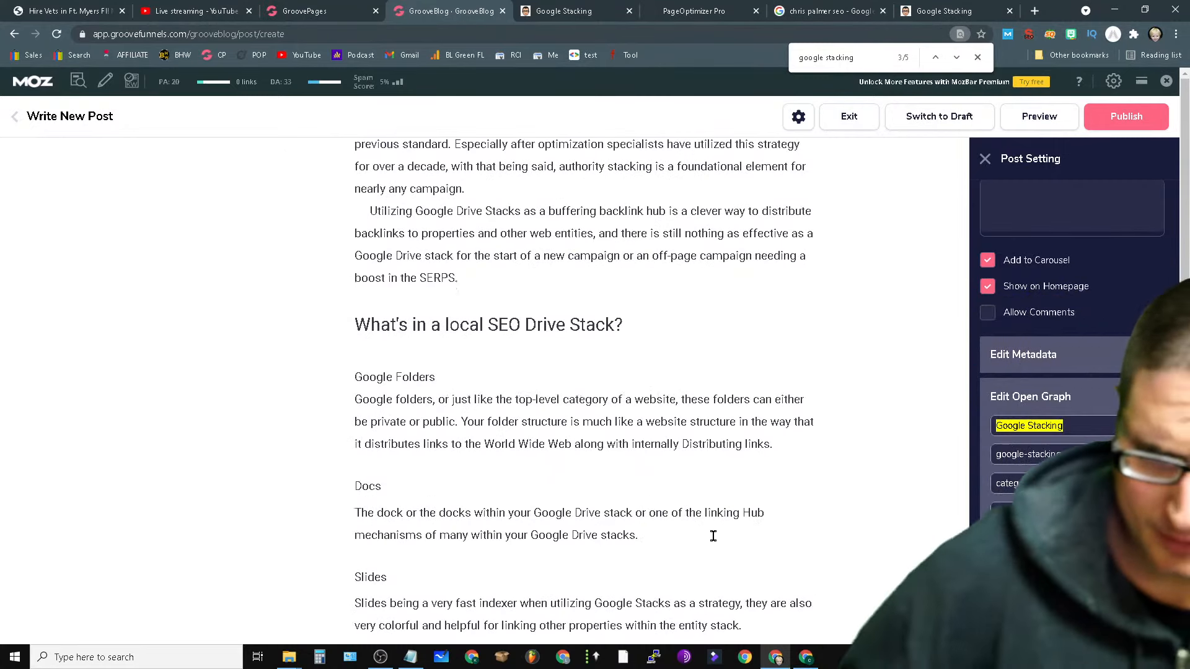
triple_click(430, 377)
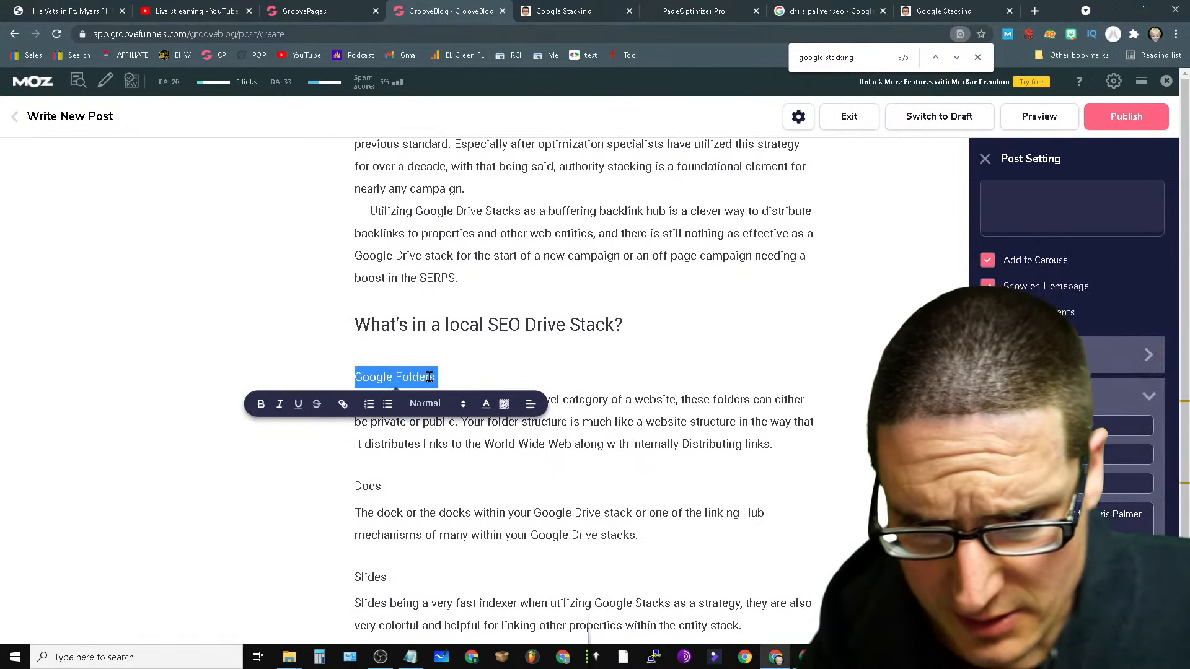
triple_click(370, 485)
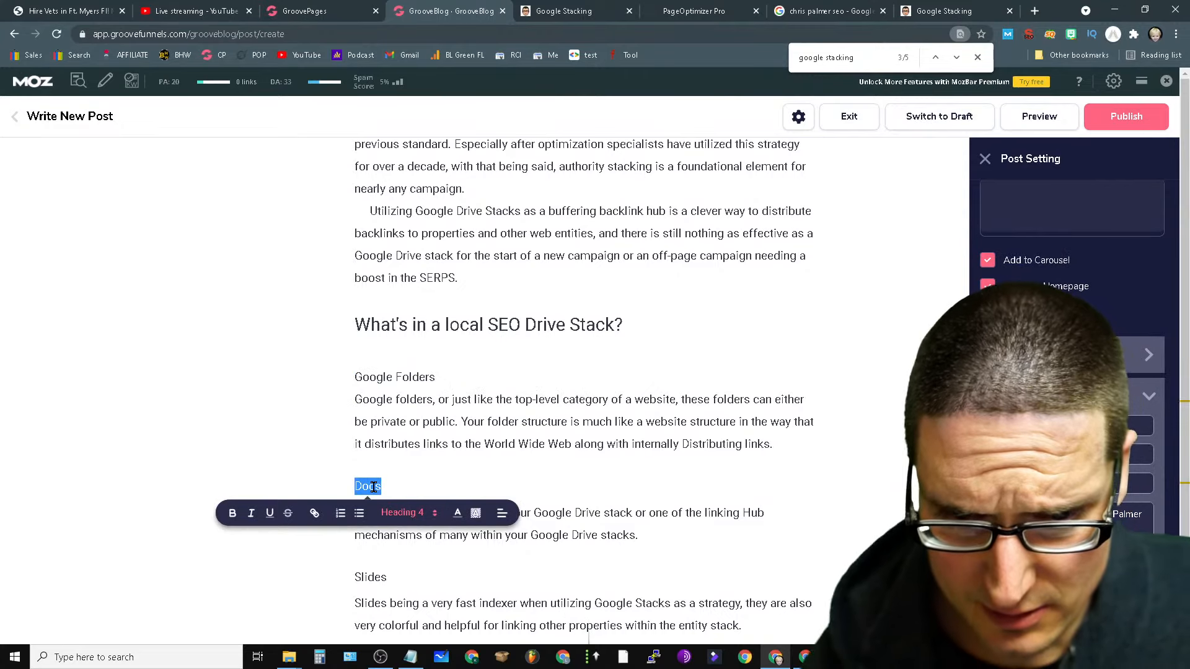
- Open the google stacking report's LSI & Variations term tables in PageOptimizer Pro
click(674, 10)
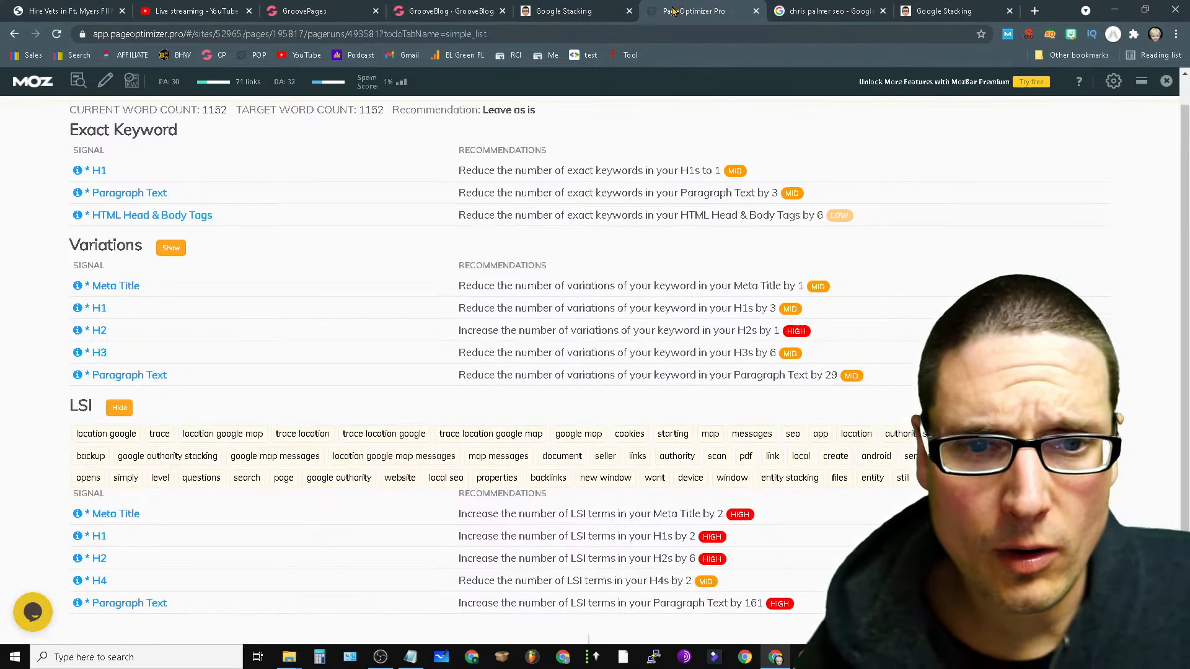
scroll(461, 312, up, 7)
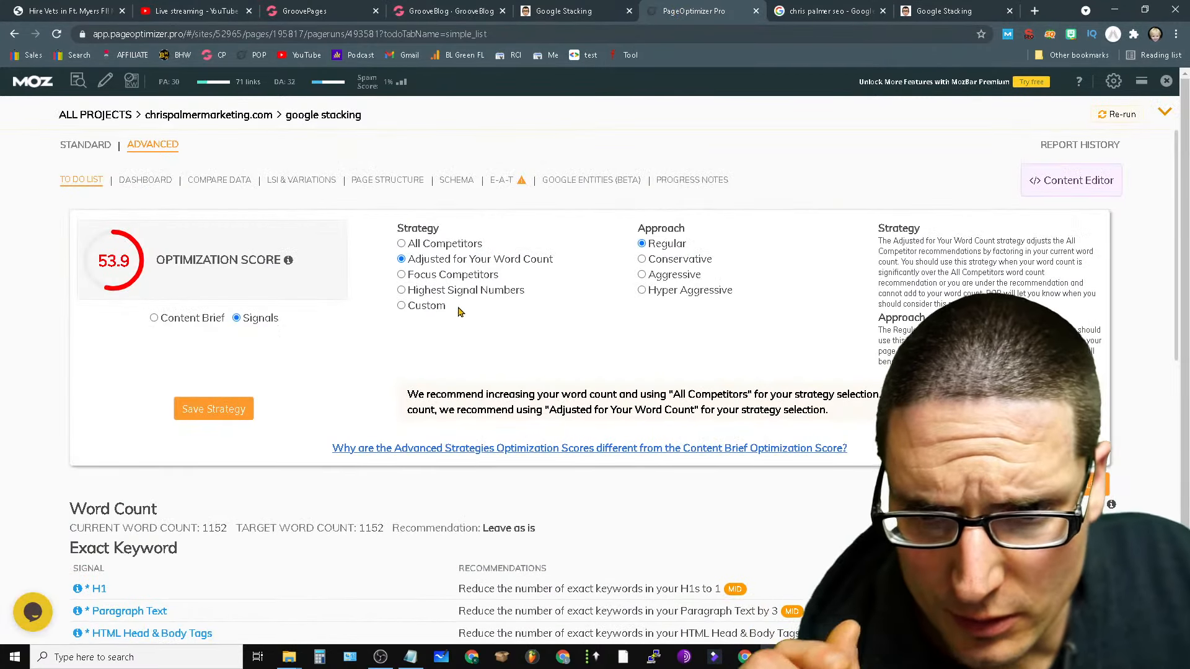
scroll(844, 394, down, 3)
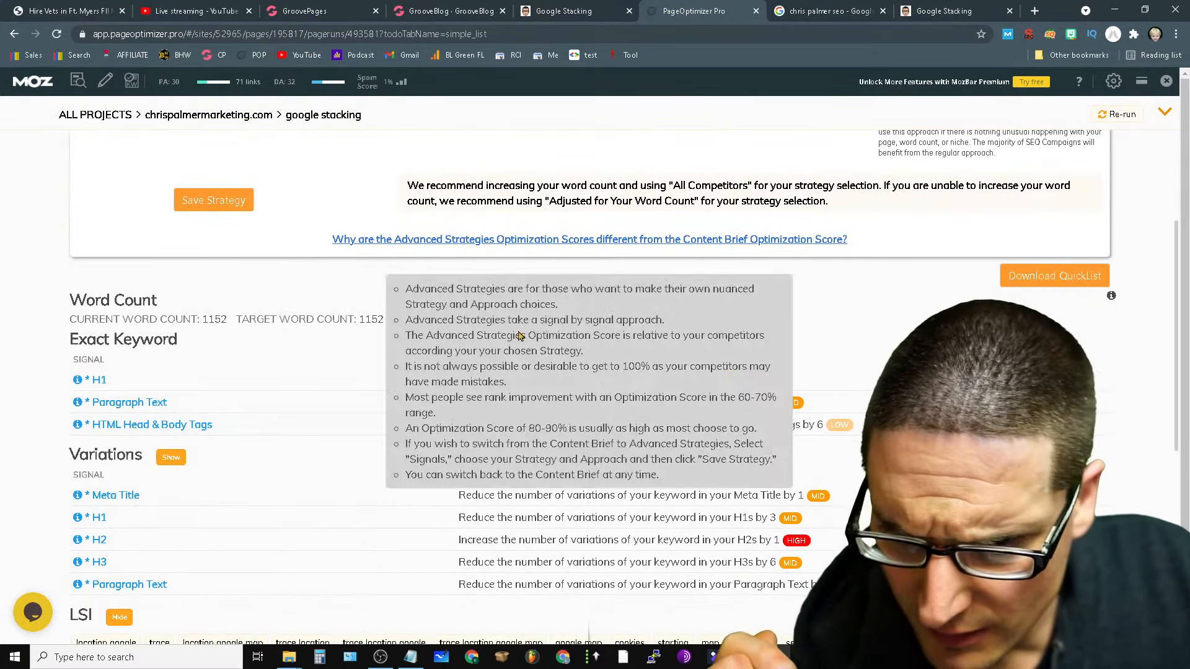
scroll(519, 335, down, 7)
scroll(430, 433, up, 10)
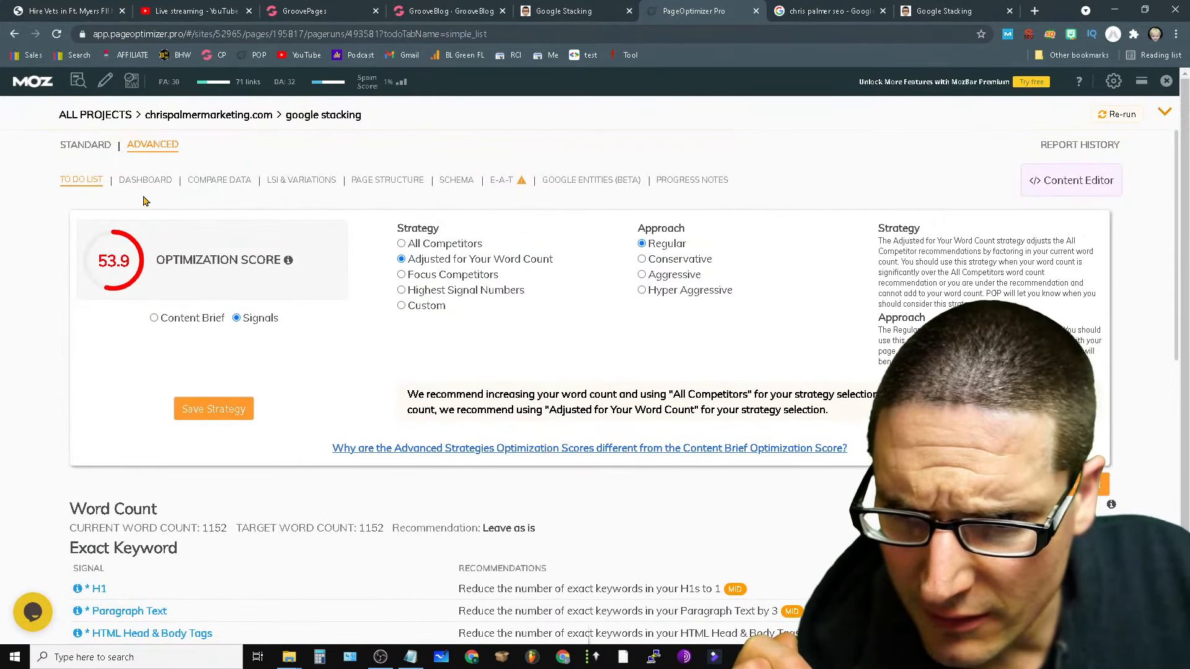
click(313, 183)
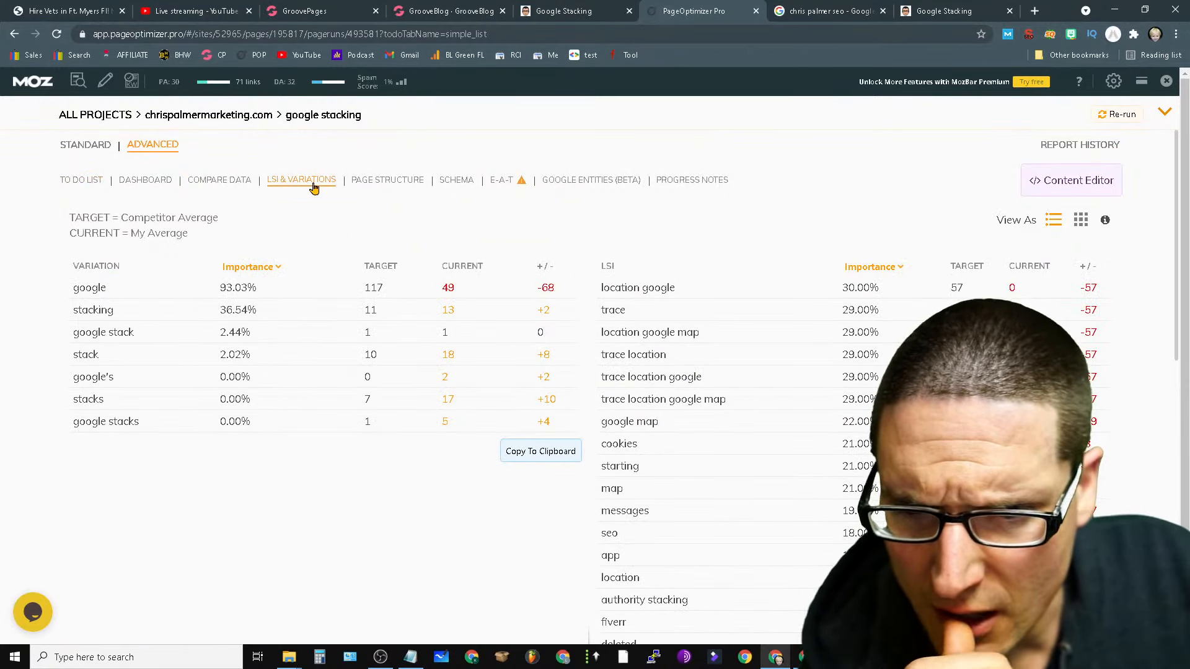
- Review the optimization score dashboard and scroll through the Google entities list
click(138, 184)
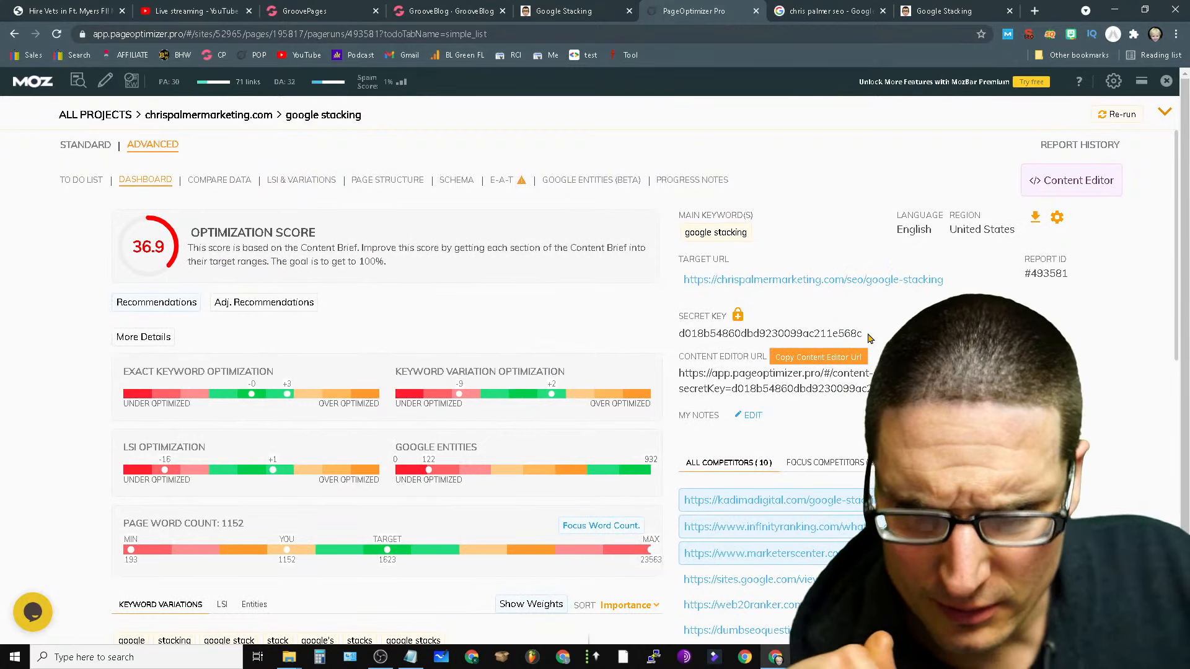
scroll(870, 338, down, 3)
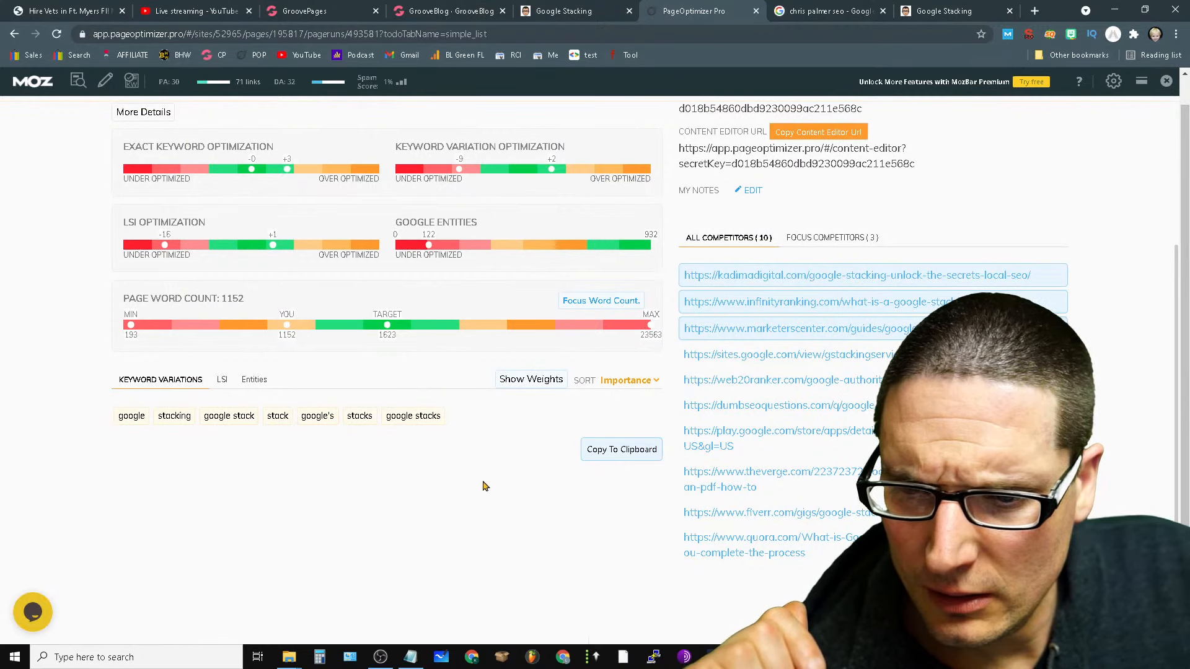
click(259, 383)
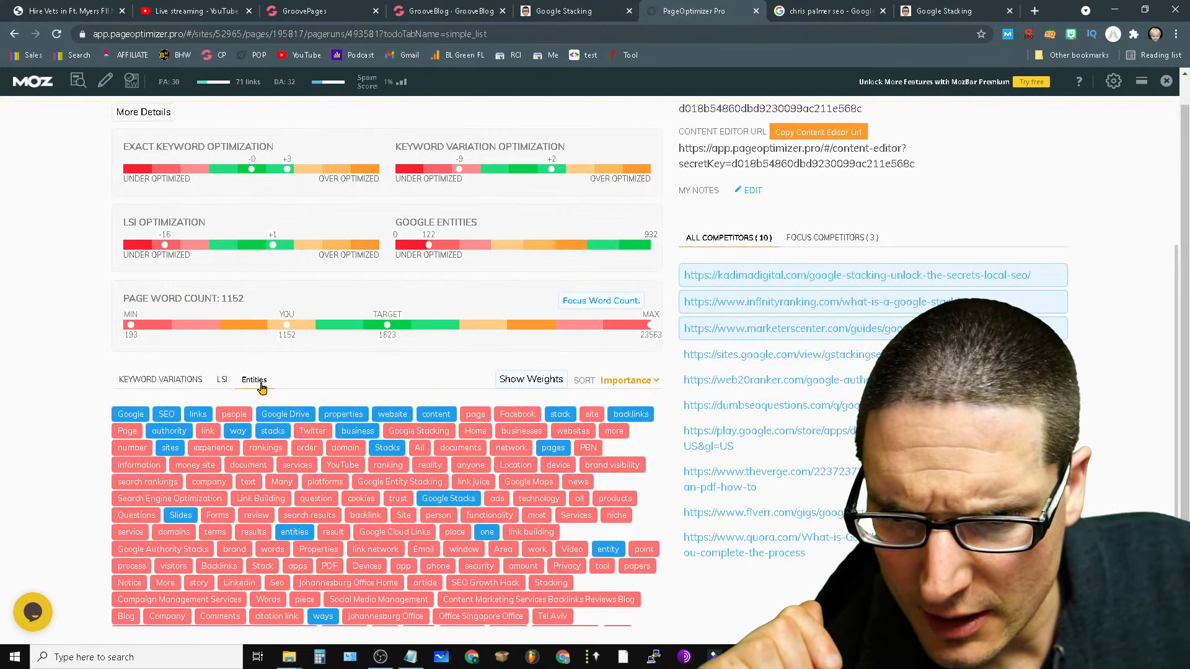
scroll(332, 393, down, 3)
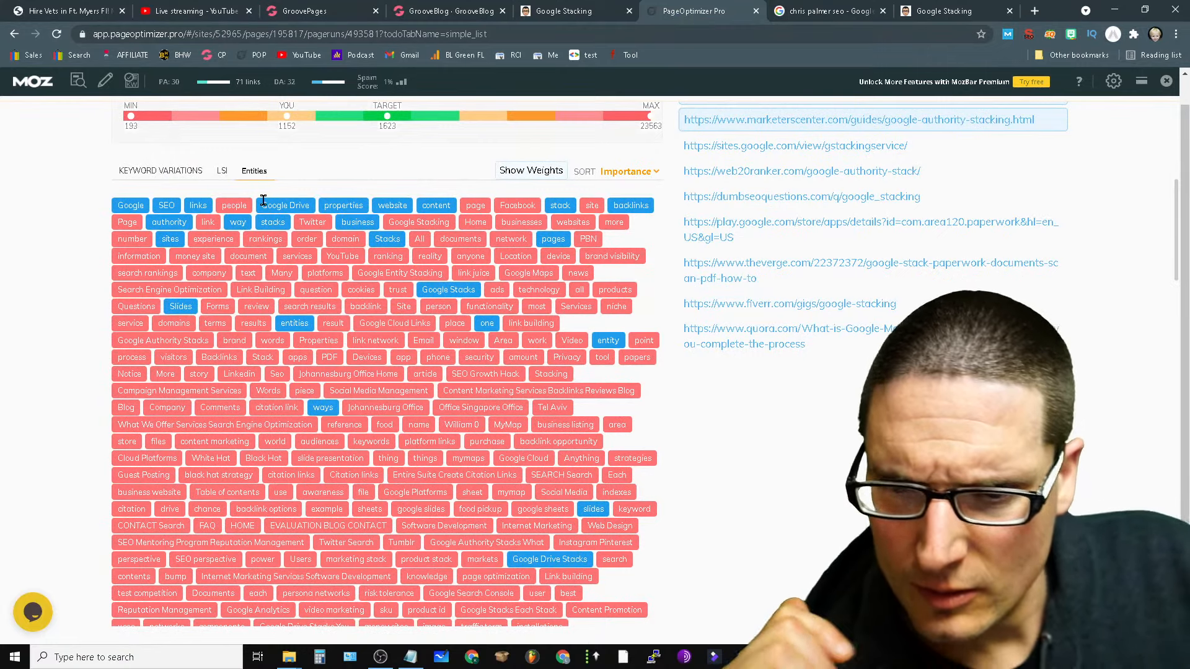
scroll(574, 351, down, 8)
scroll(575, 351, down, 10)
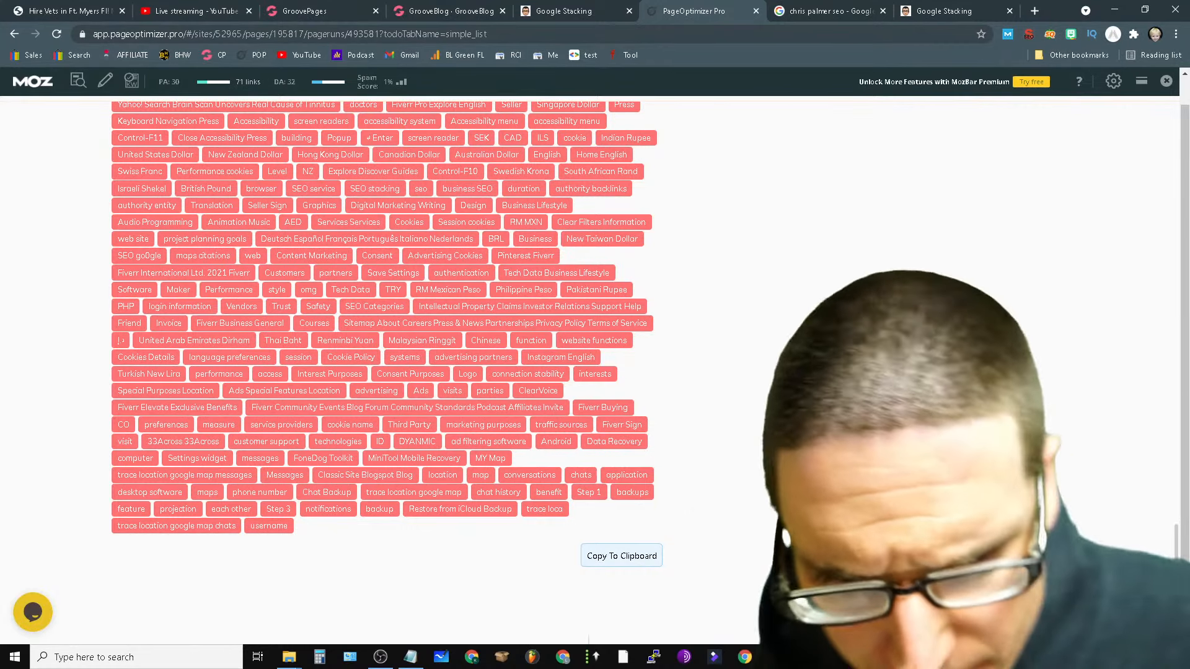
scroll(588, 626, up, 10)
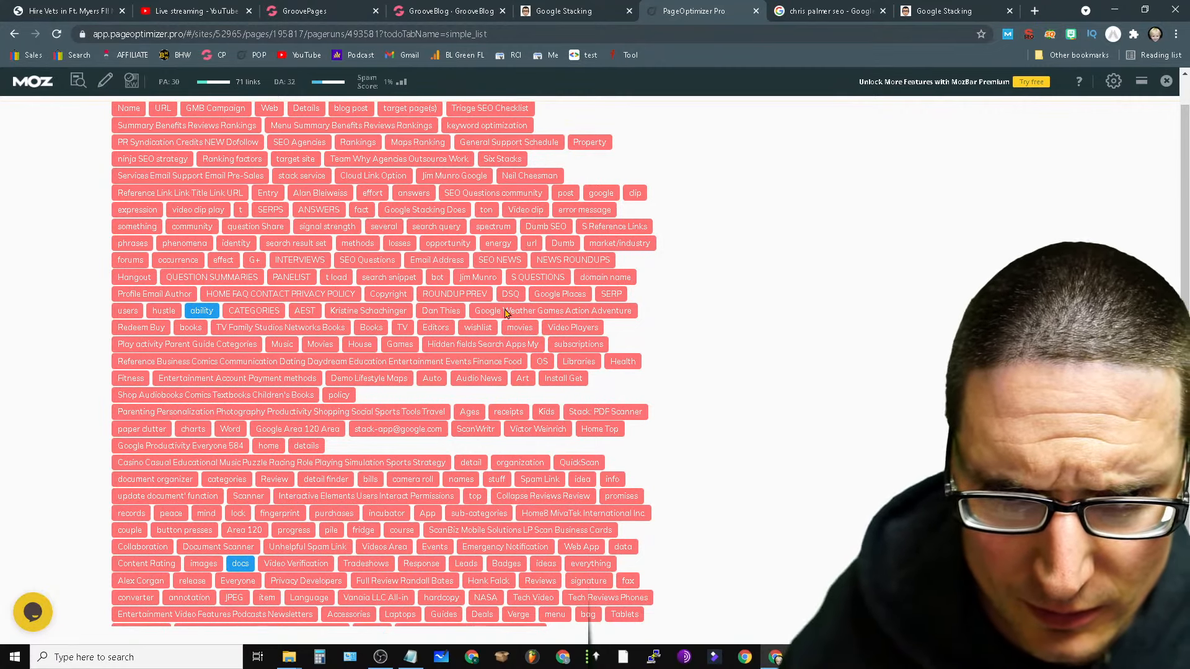
scroll(505, 312, up, 3)
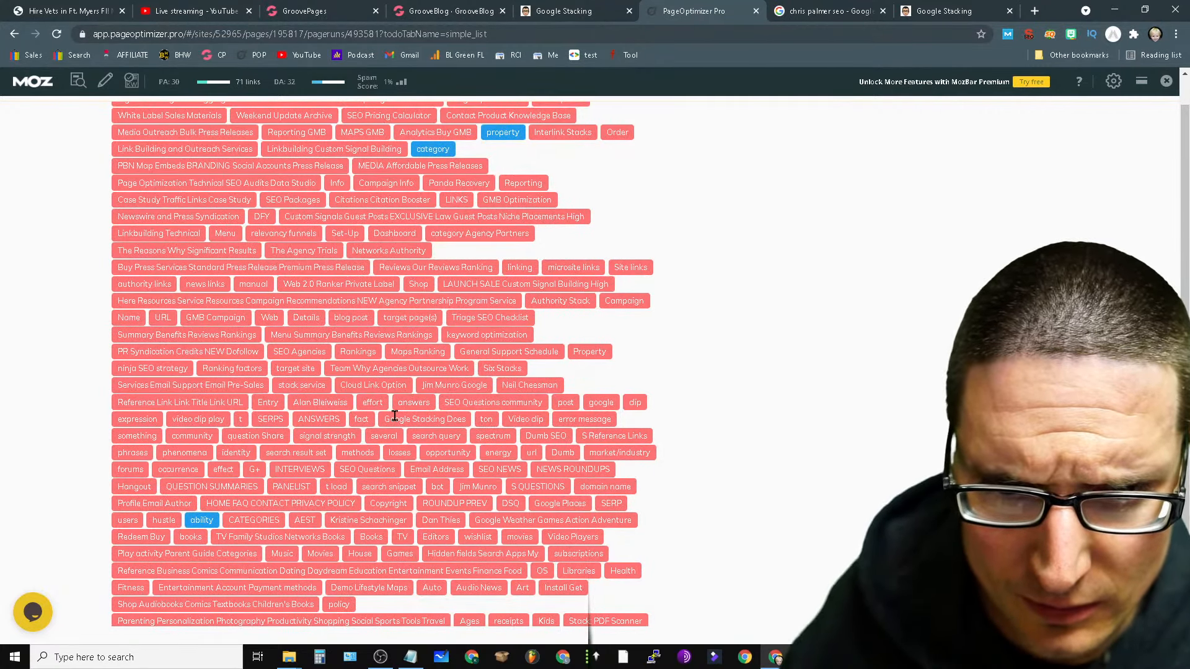
scroll(395, 417, up, 3)
click(566, 9)
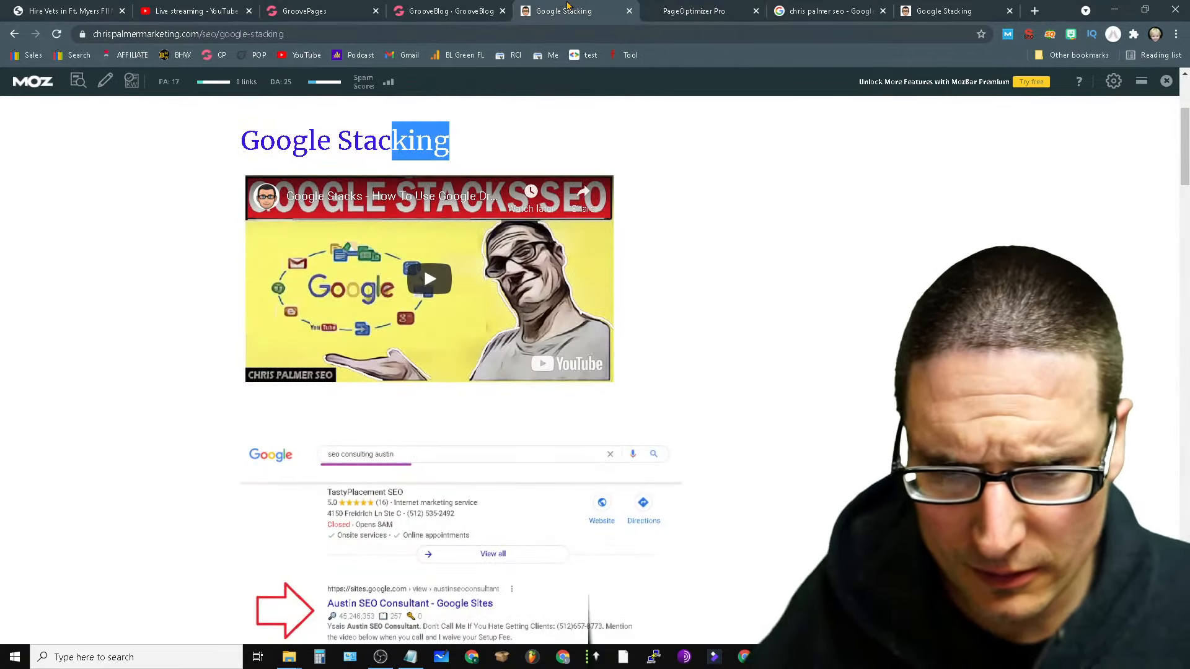
scroll(619, 451, down, 20)
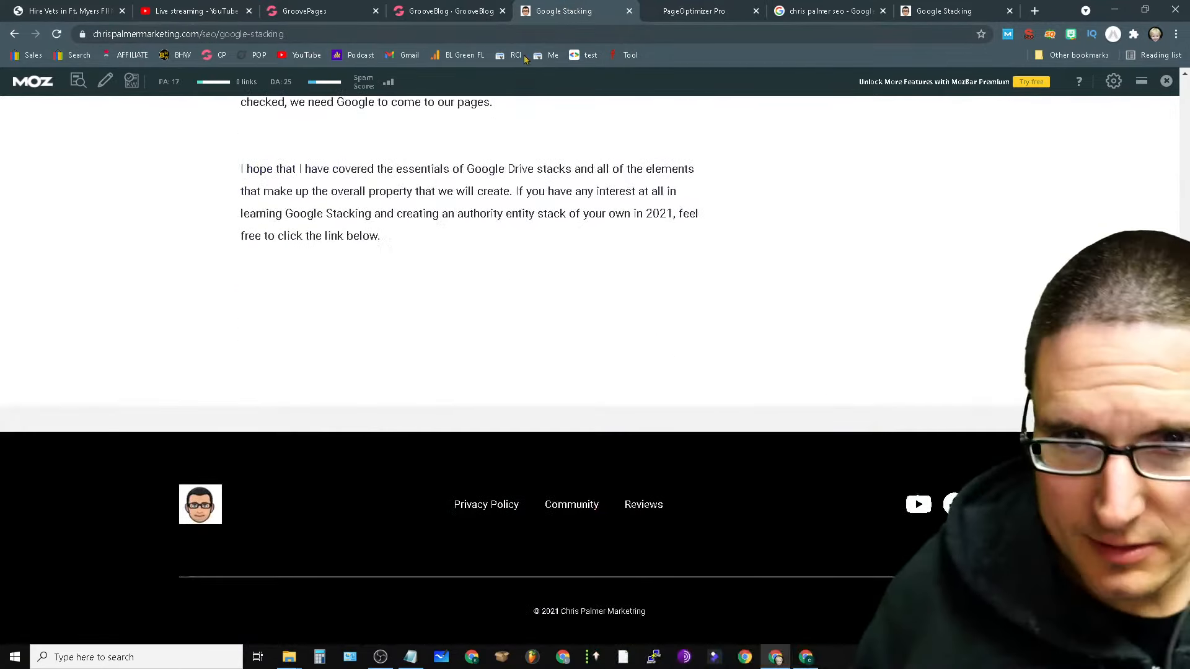
- Change the iFrames subheading from Heading 4 to Normal text
click(446, 11)
scroll(310, 569, down, 5)
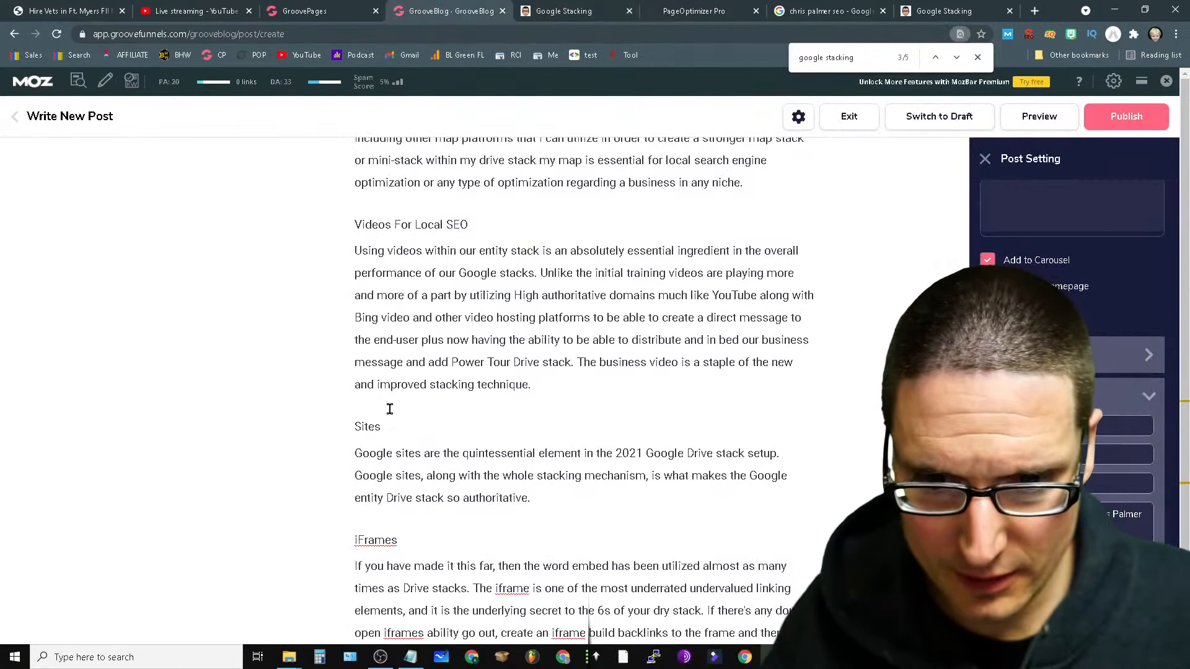
double_click(369, 422)
click(402, 454)
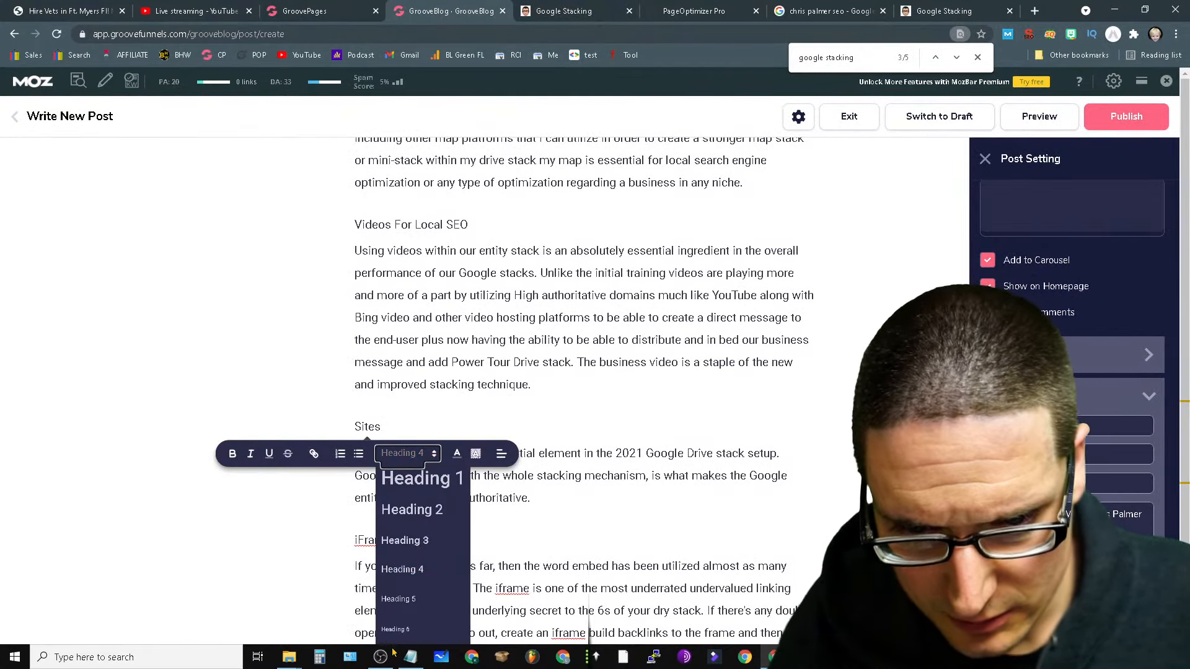
scroll(453, 542, down, 6)
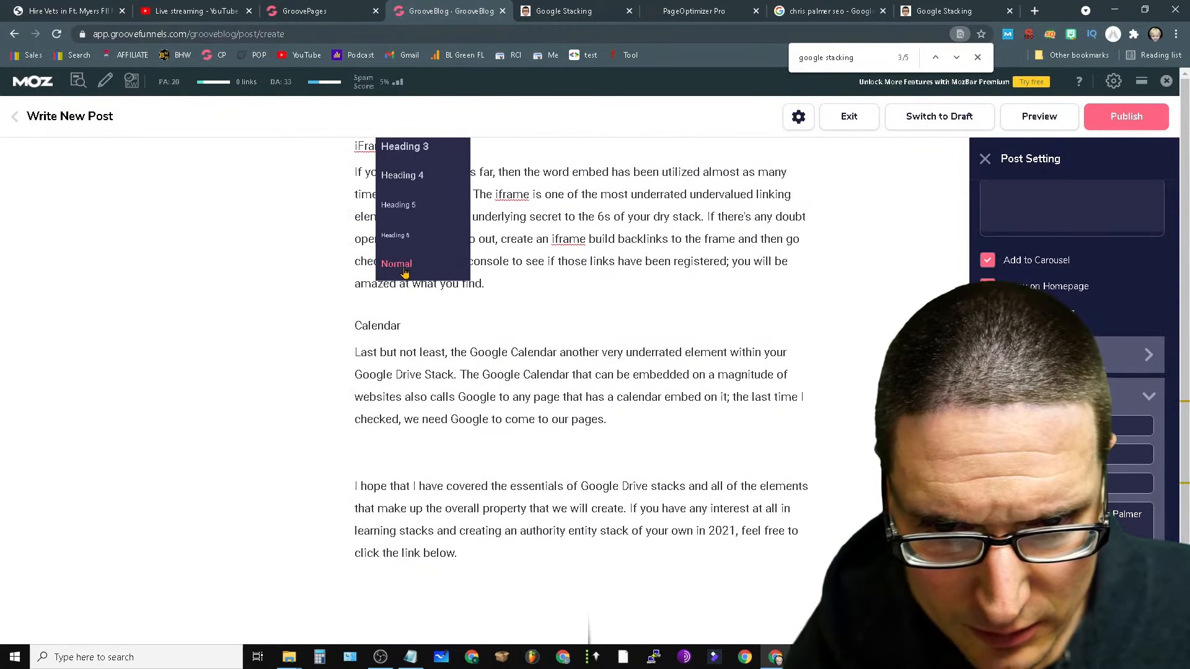
scroll(434, 285, up, 2)
double_click(374, 257)
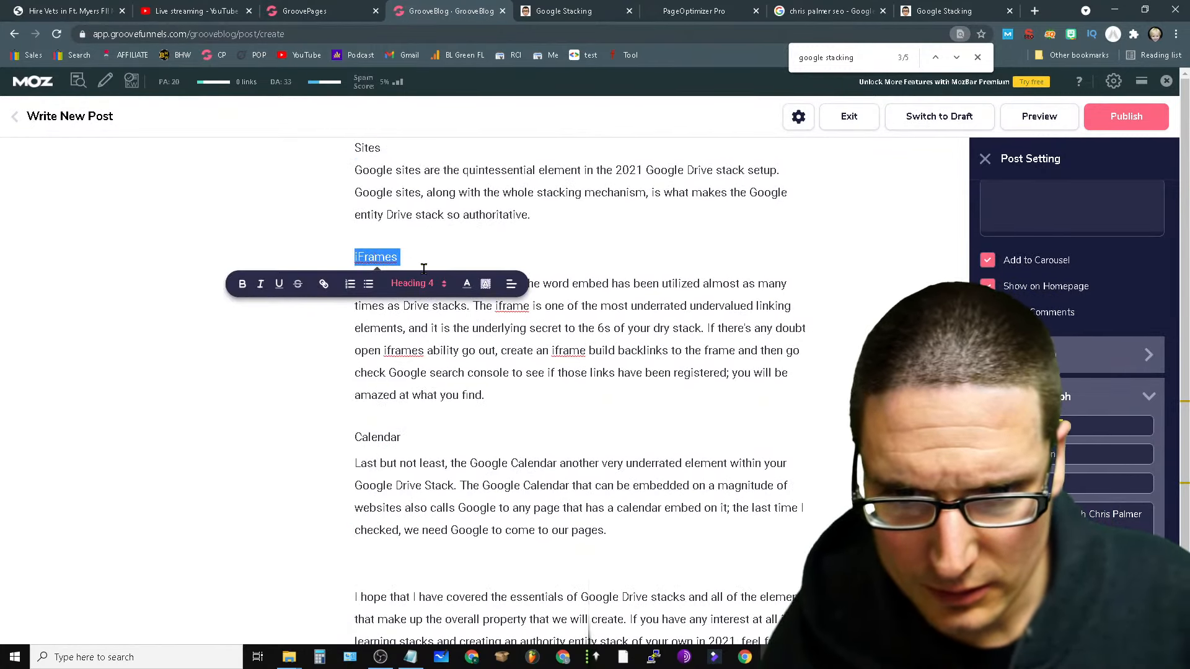
click(412, 278)
click(406, 489)
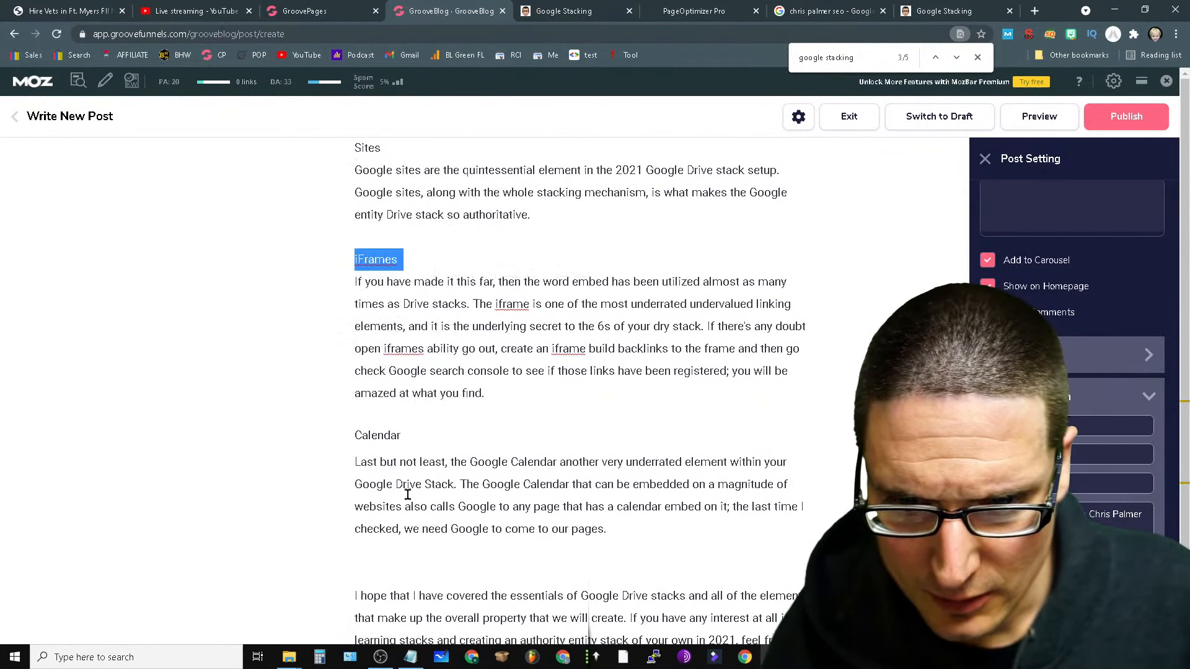
- Set the Calendar and Videos For Local SEO subheadings to Normal text
double_click(385, 440)
click(425, 469)
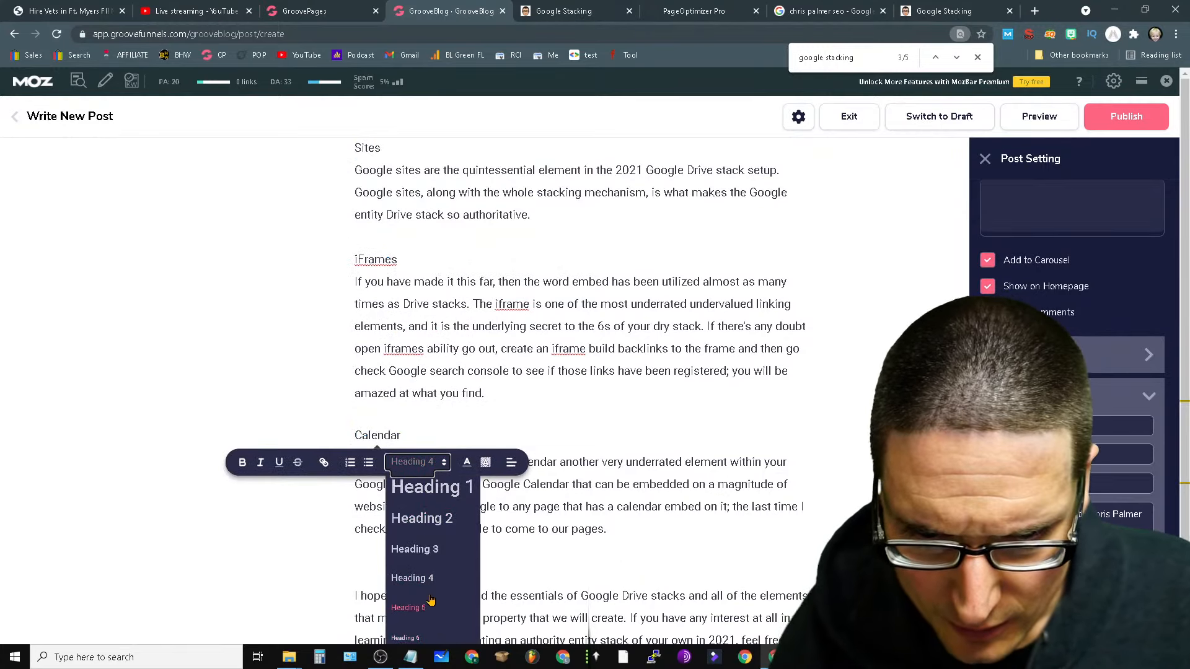
scroll(433, 527, down, 2)
click(409, 549)
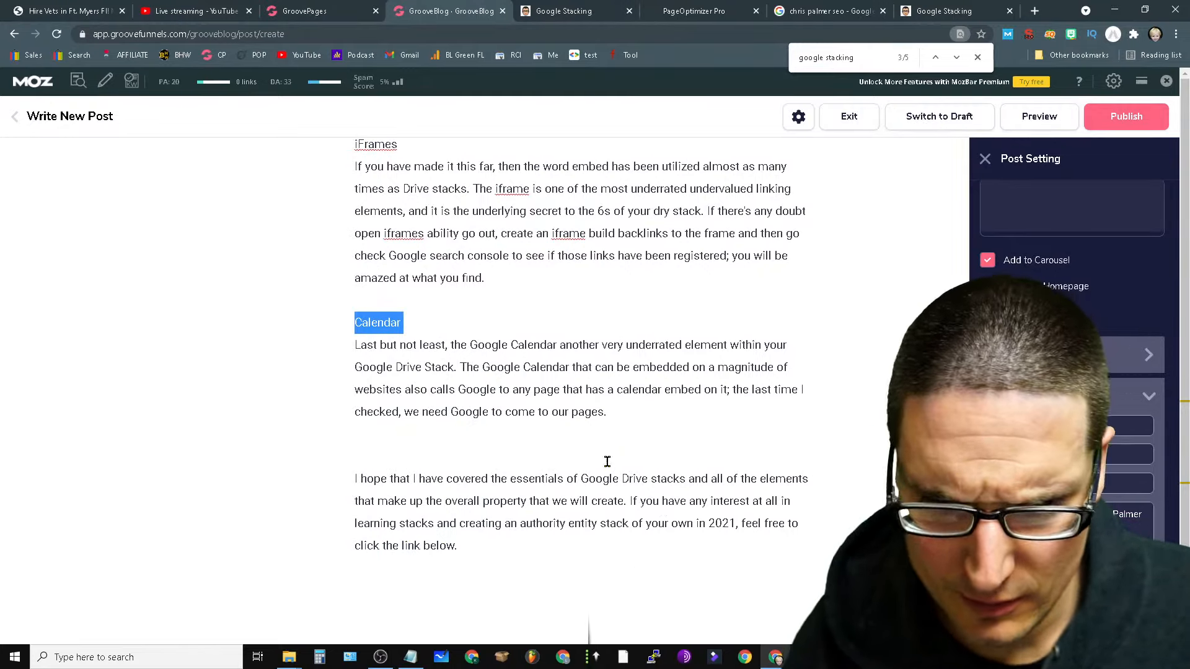
scroll(416, 449, up, 6)
triple_click(409, 221)
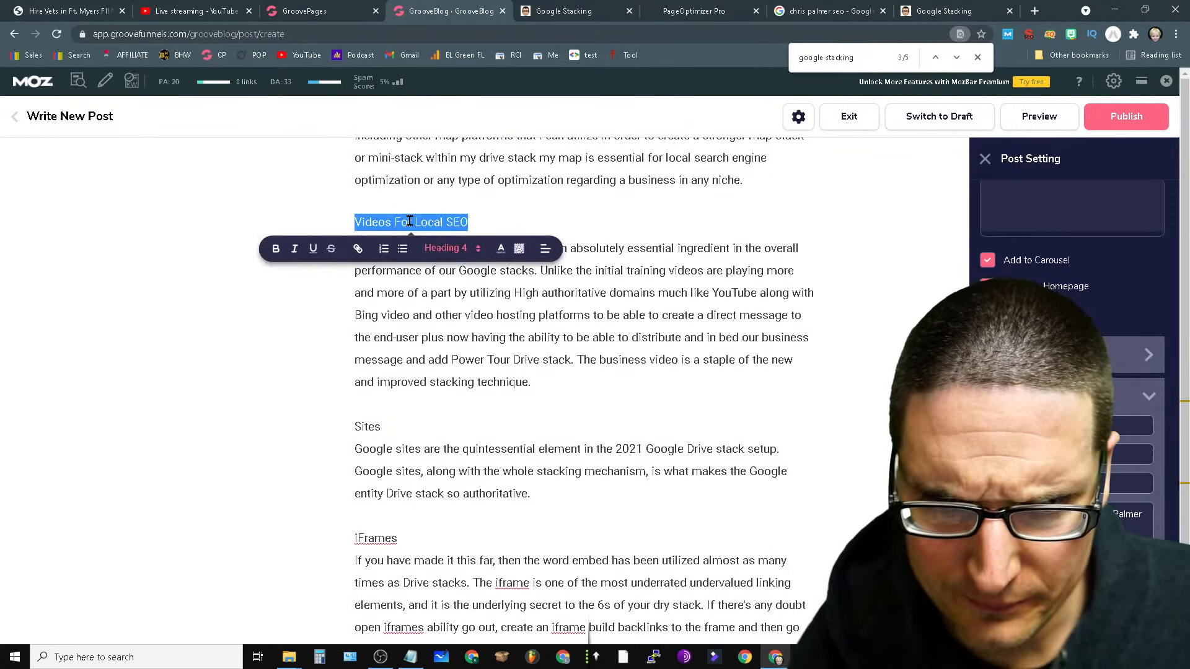
click(459, 256)
click(434, 472)
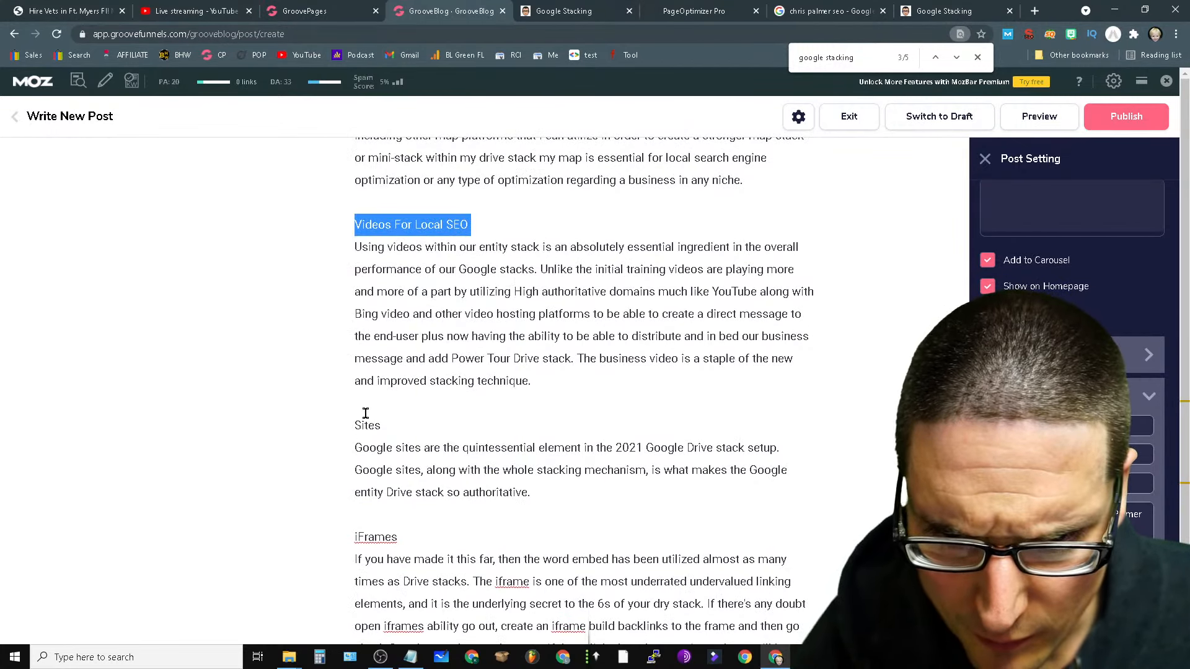
click(368, 432)
- Set the My Maps subheading to Normal text
scroll(412, 402, up, 3)
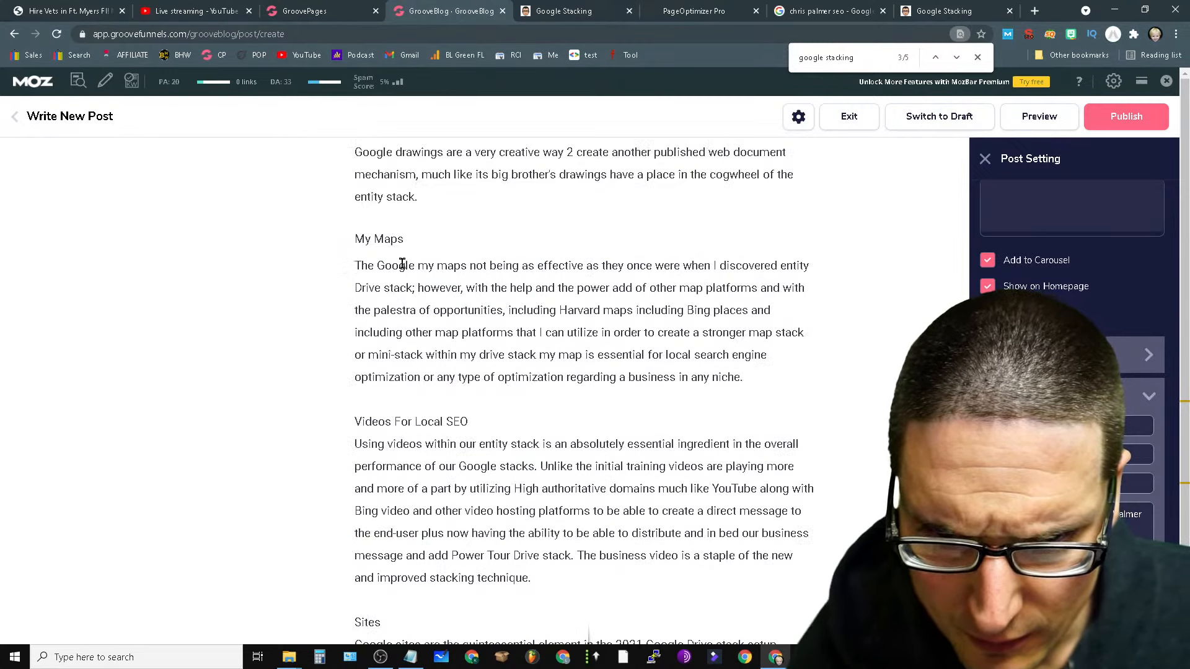
double_click(359, 239)
triple_click(369, 239)
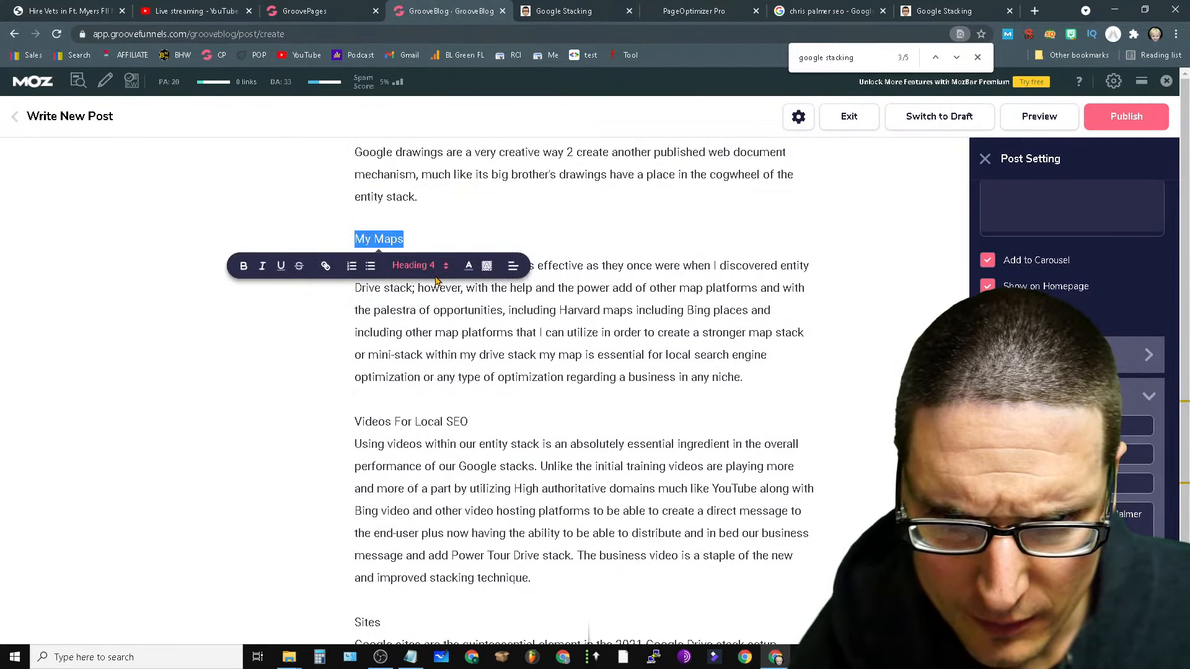
click(439, 266)
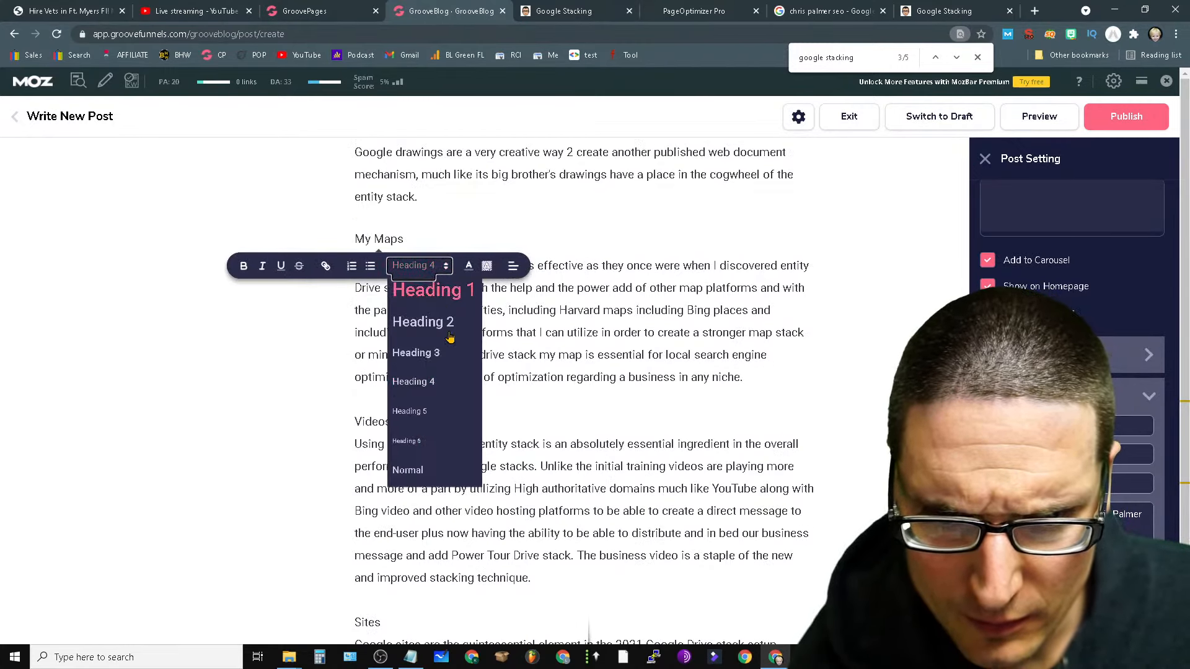
click(421, 472)
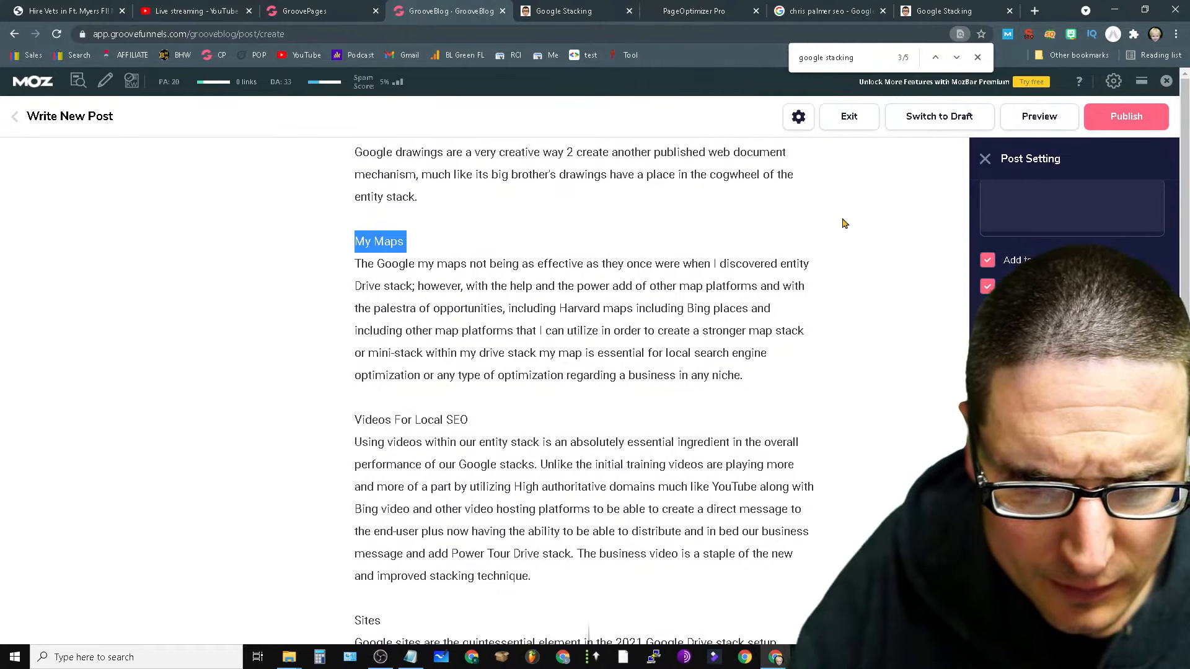
- Add 'for local SEO' after 'maps' in the paragraph
click(467, 266)
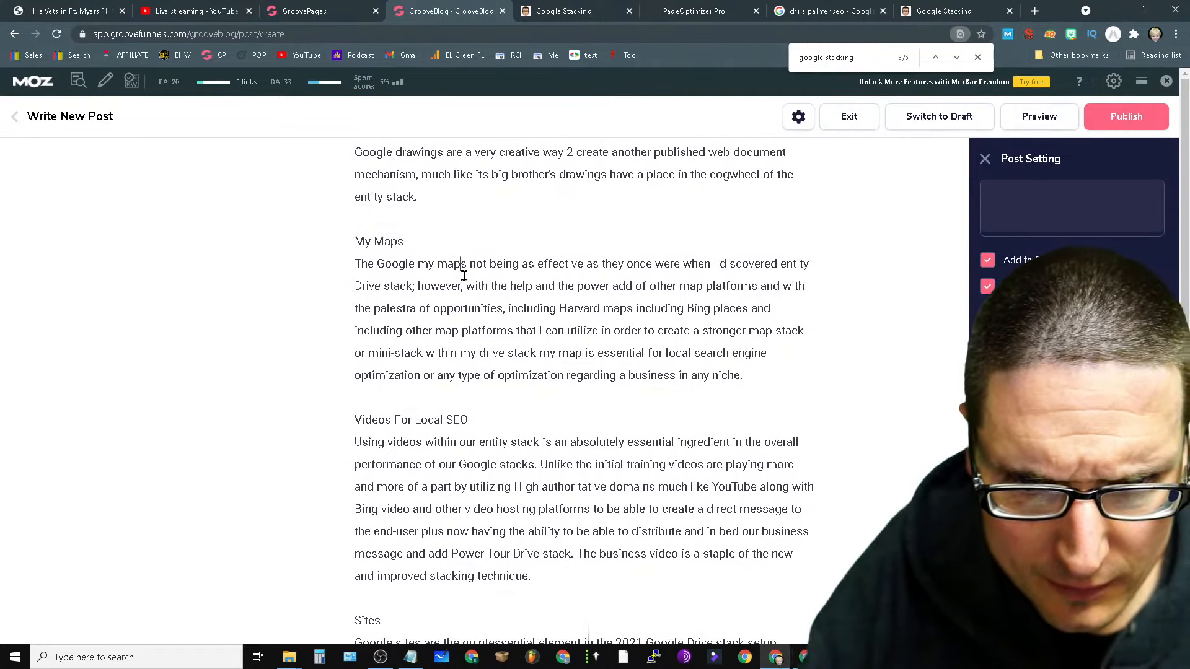
text(for local)
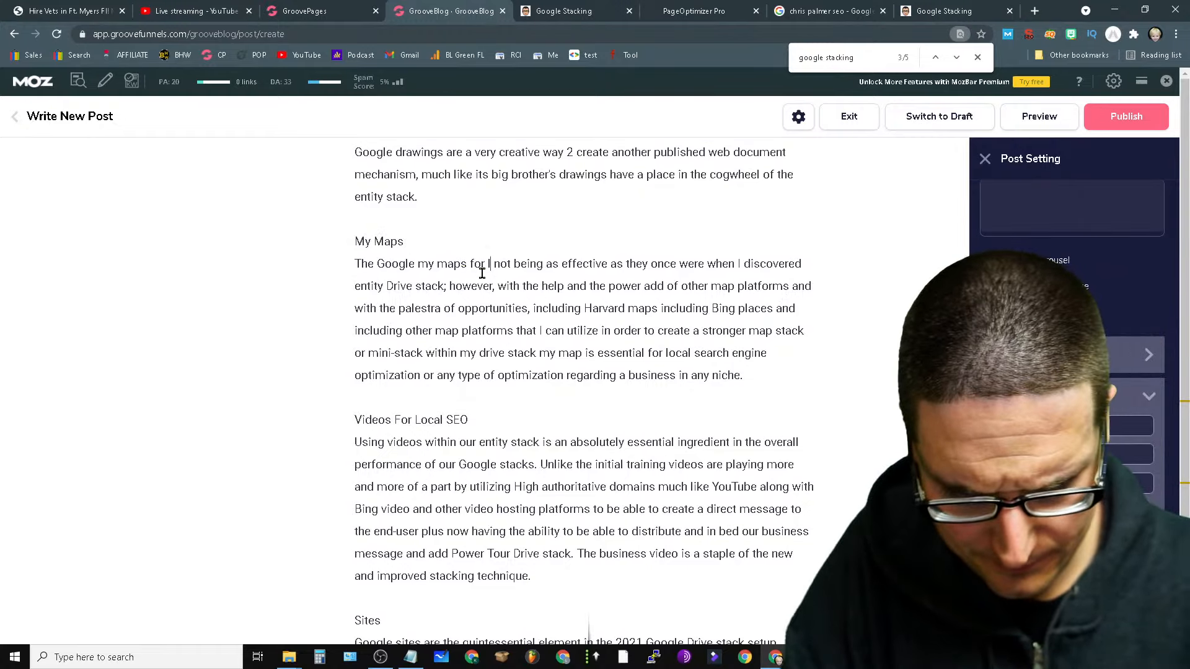
text( SEO)
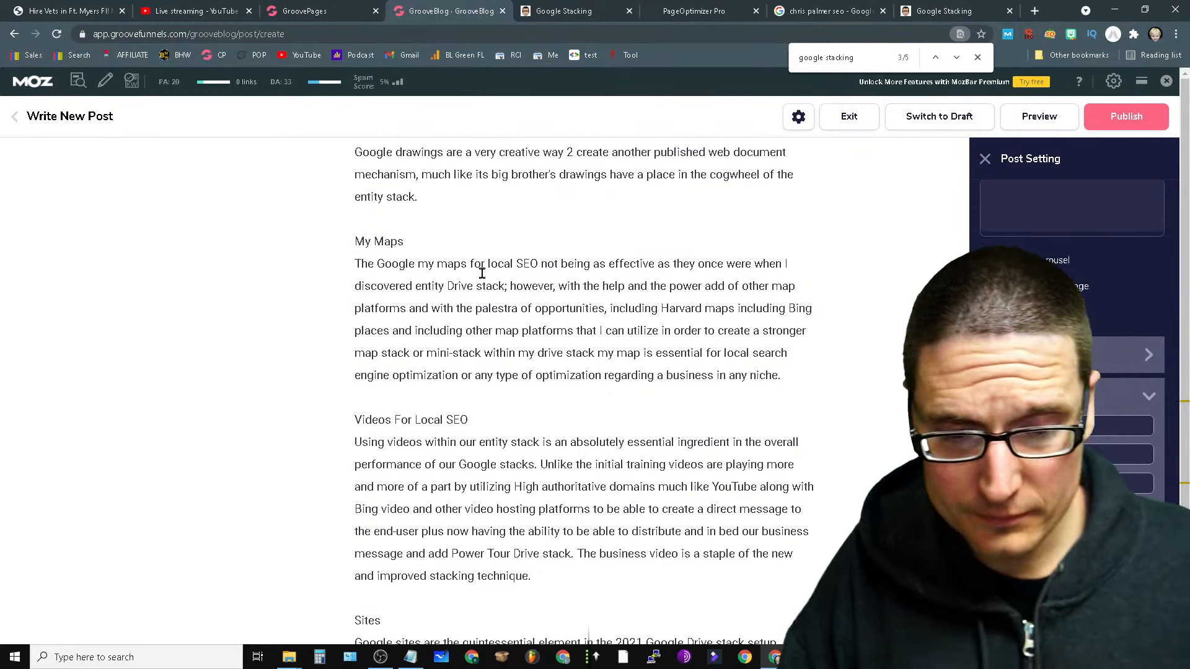
scroll(402, 264, up, 6)
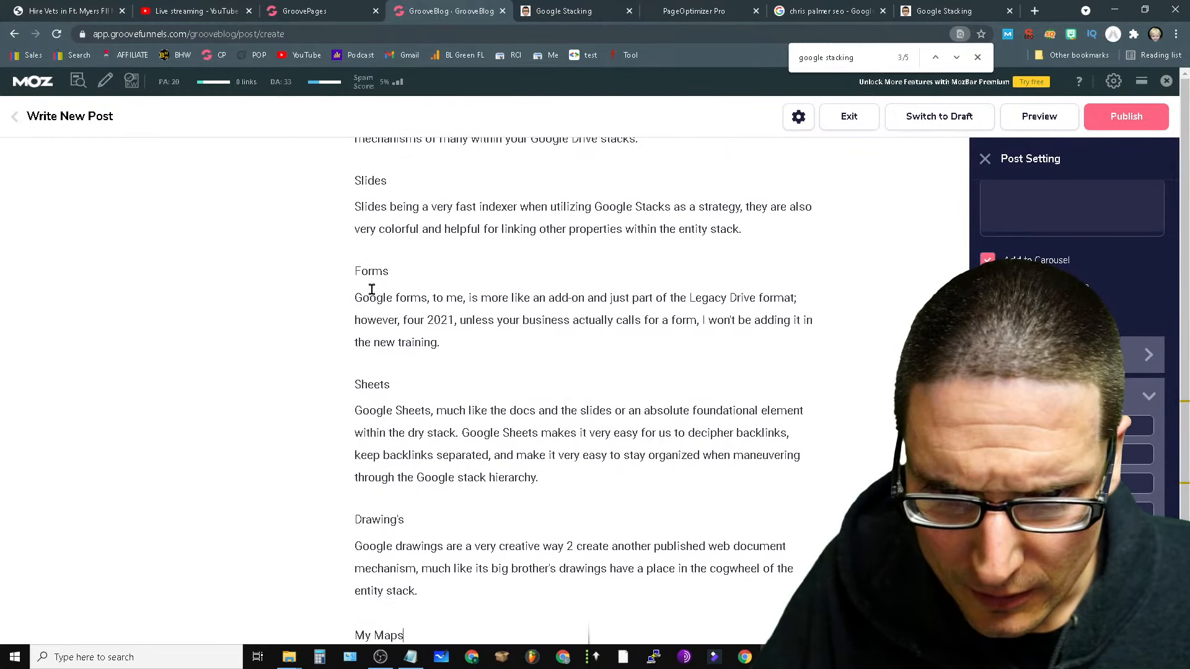
- Turn the Forms, Sheets and Drawing's subheadings into Normal text
double_click(371, 272)
click(405, 304)
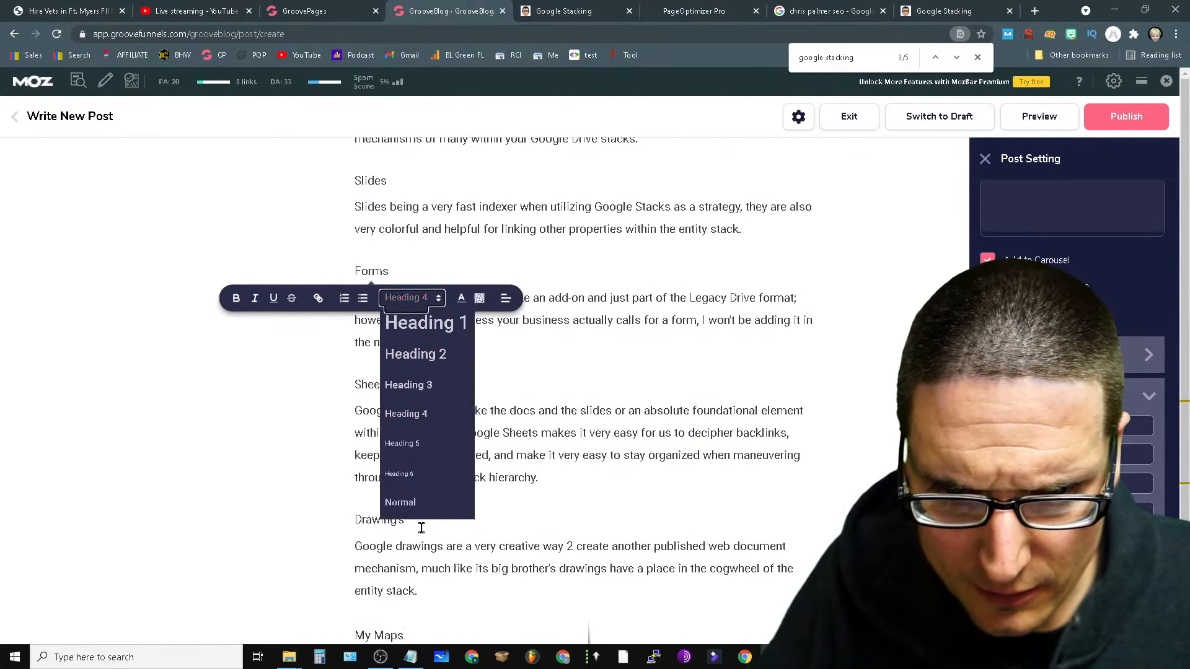
click(403, 504)
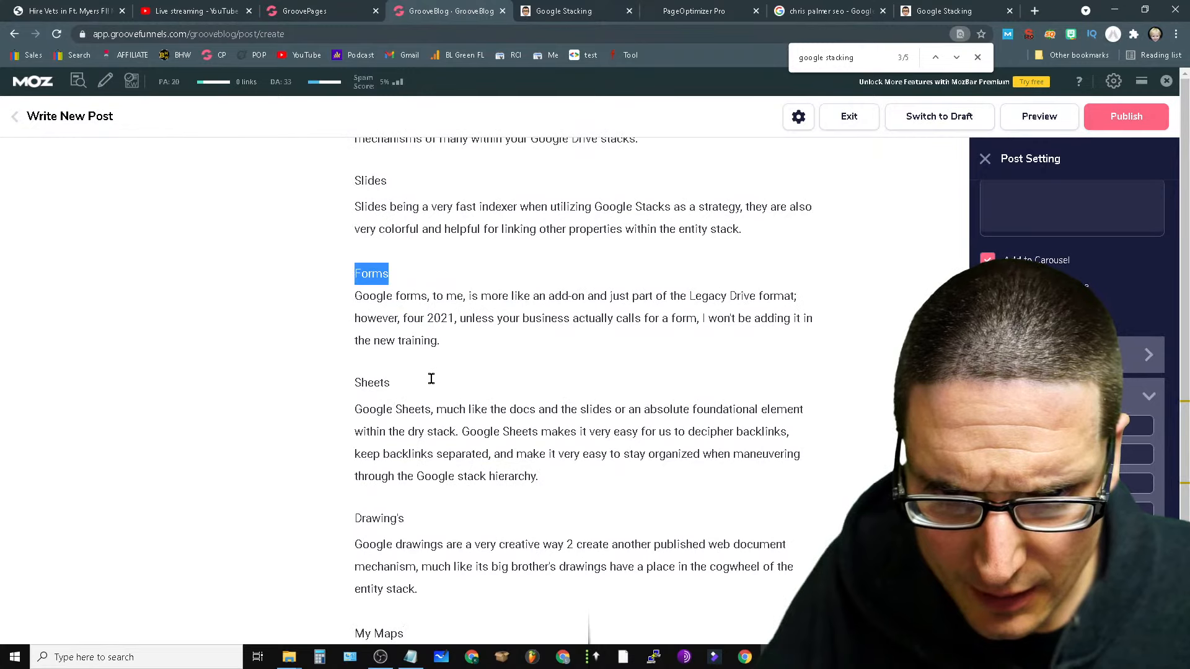
double_click(382, 384)
click(414, 411)
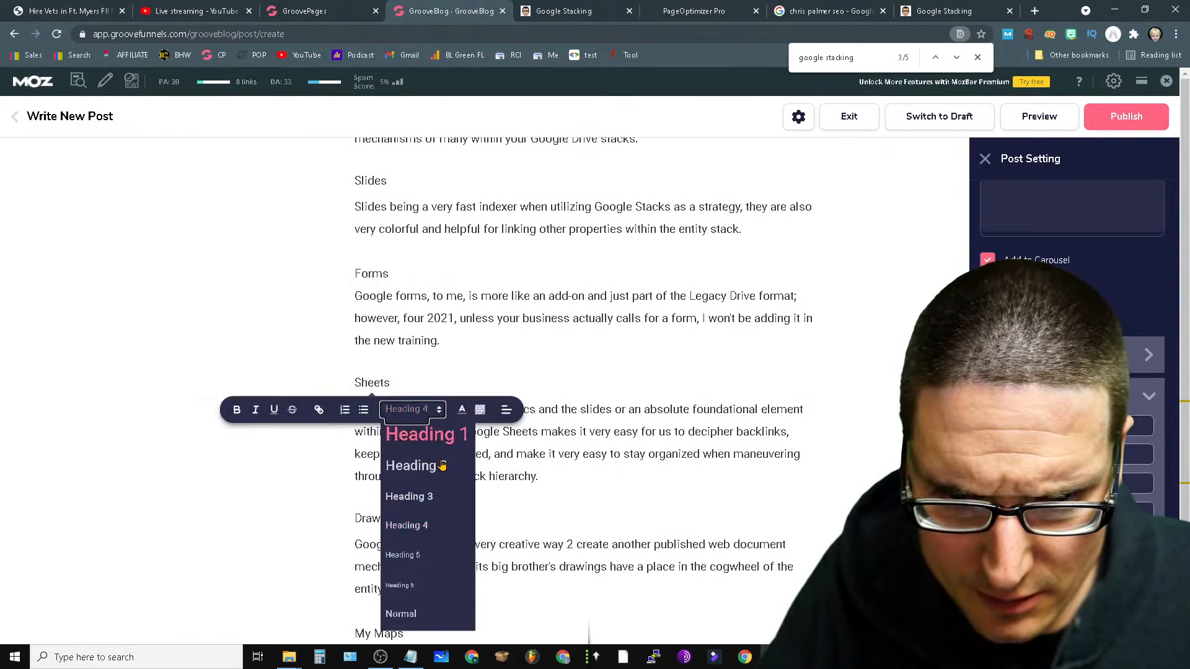
click(414, 615)
double_click(383, 518)
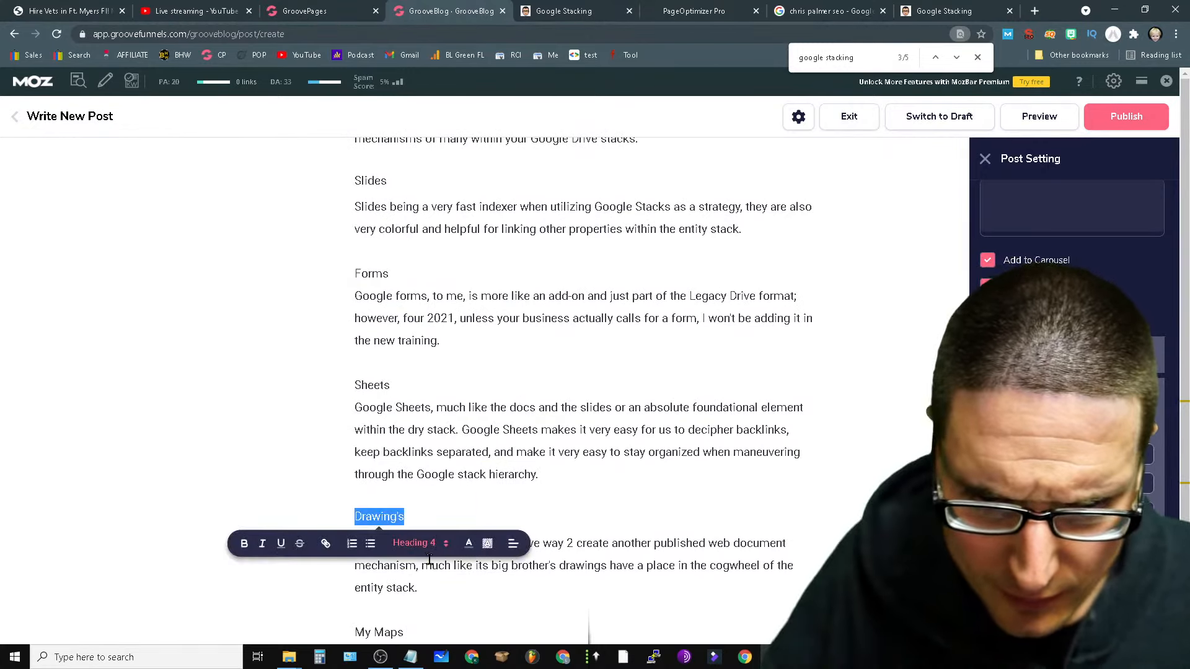
click(419, 546)
scroll(453, 580, down, 9)
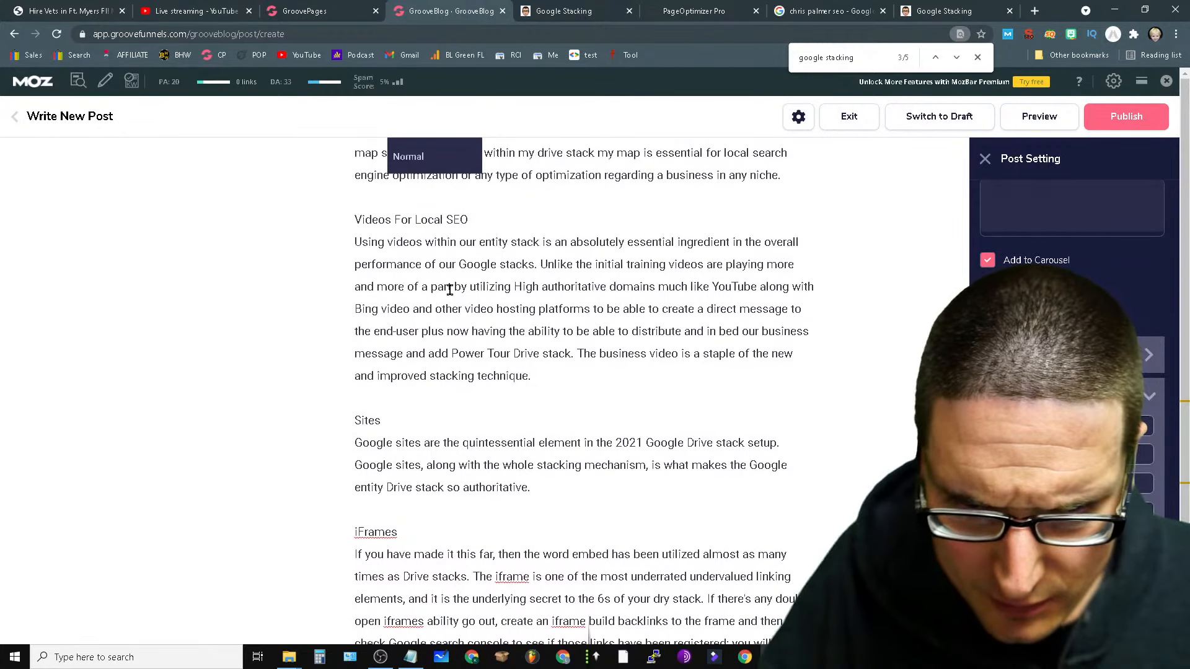
click(420, 159)
- Check the Videos For Local SEO, My Maps and Sites styles, then make Slides Normal text
triple_click(381, 438)
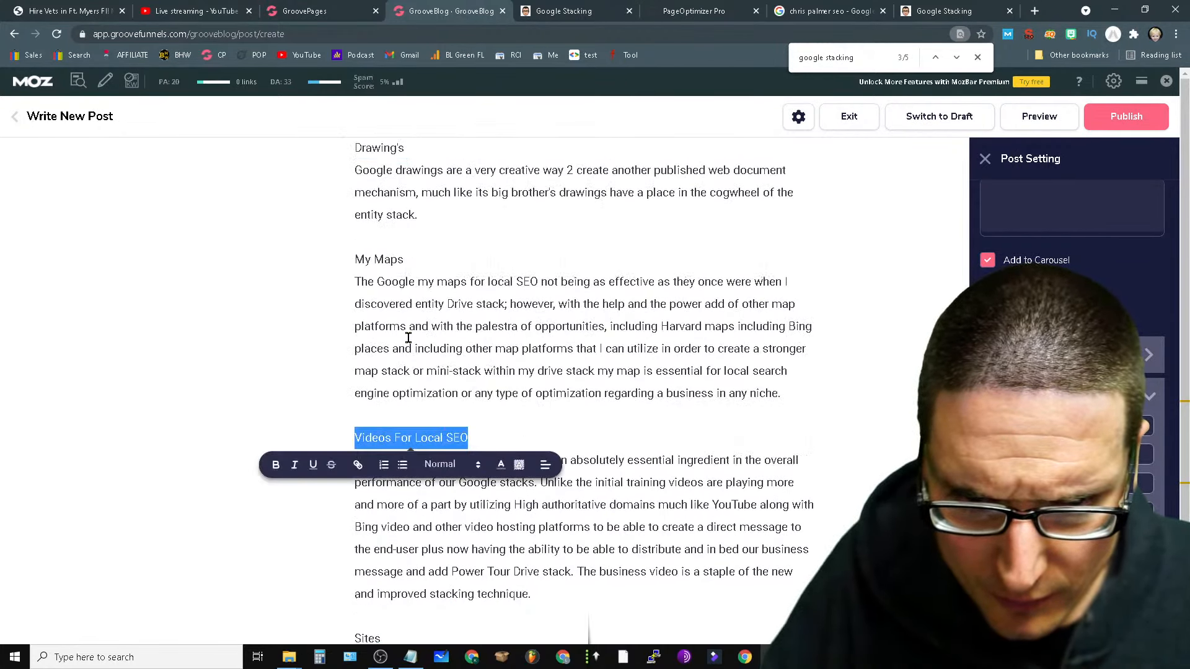
triple_click(388, 261)
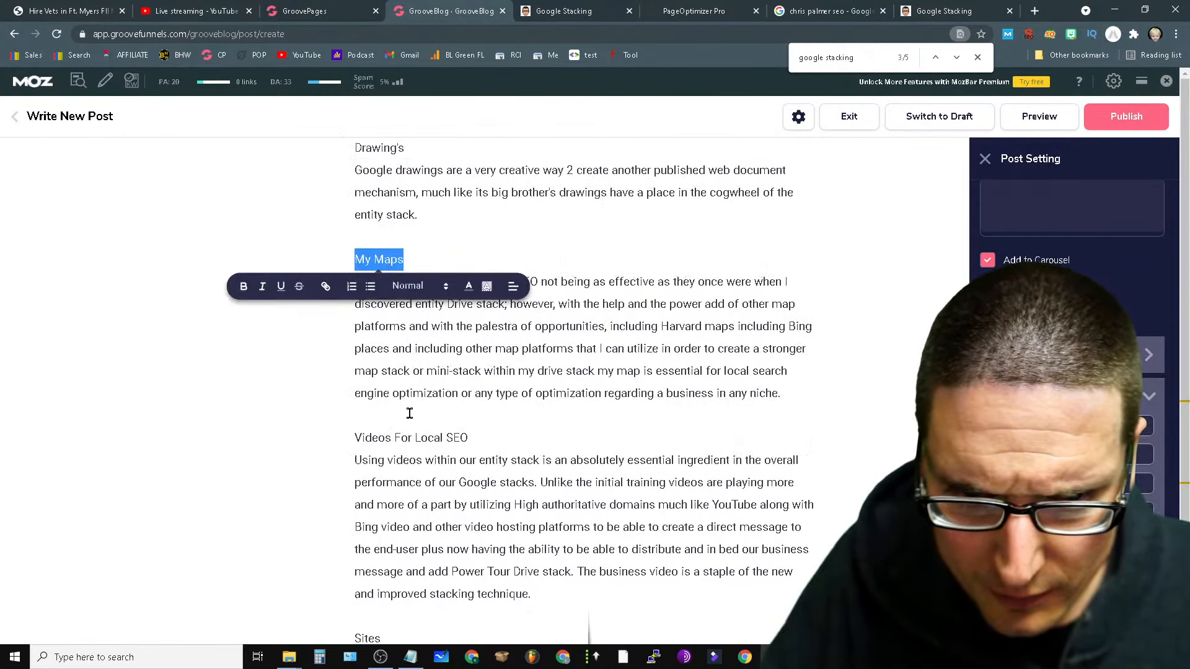
triple_click(376, 637)
scroll(442, 638, up, 6)
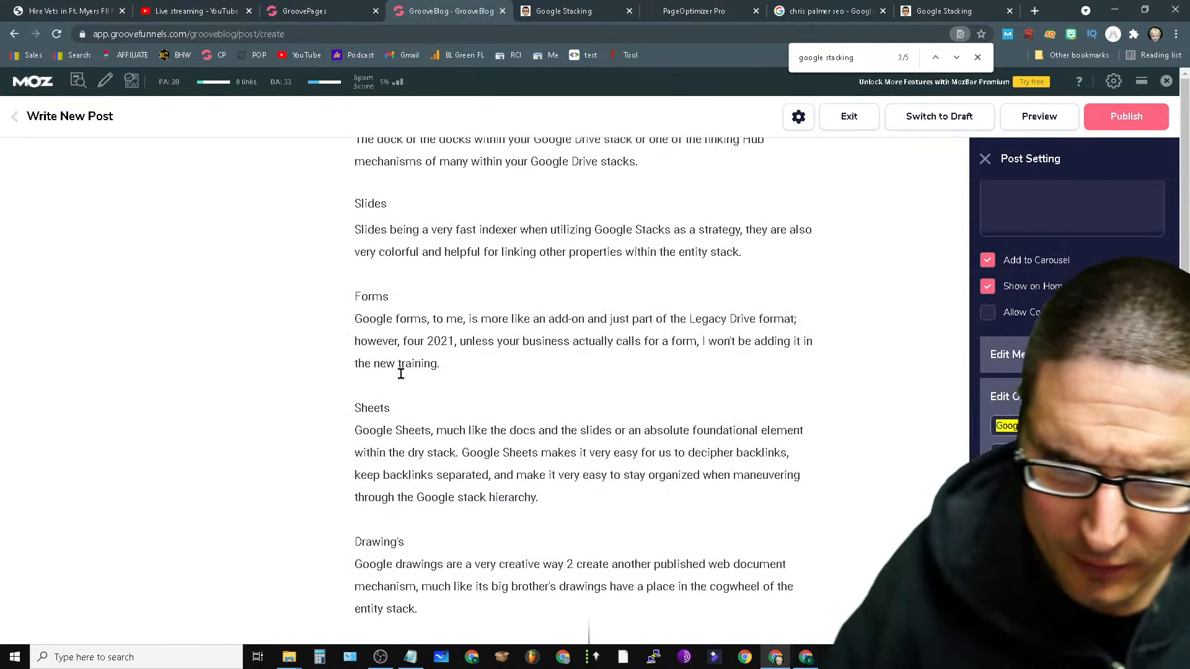
triple_click(366, 207)
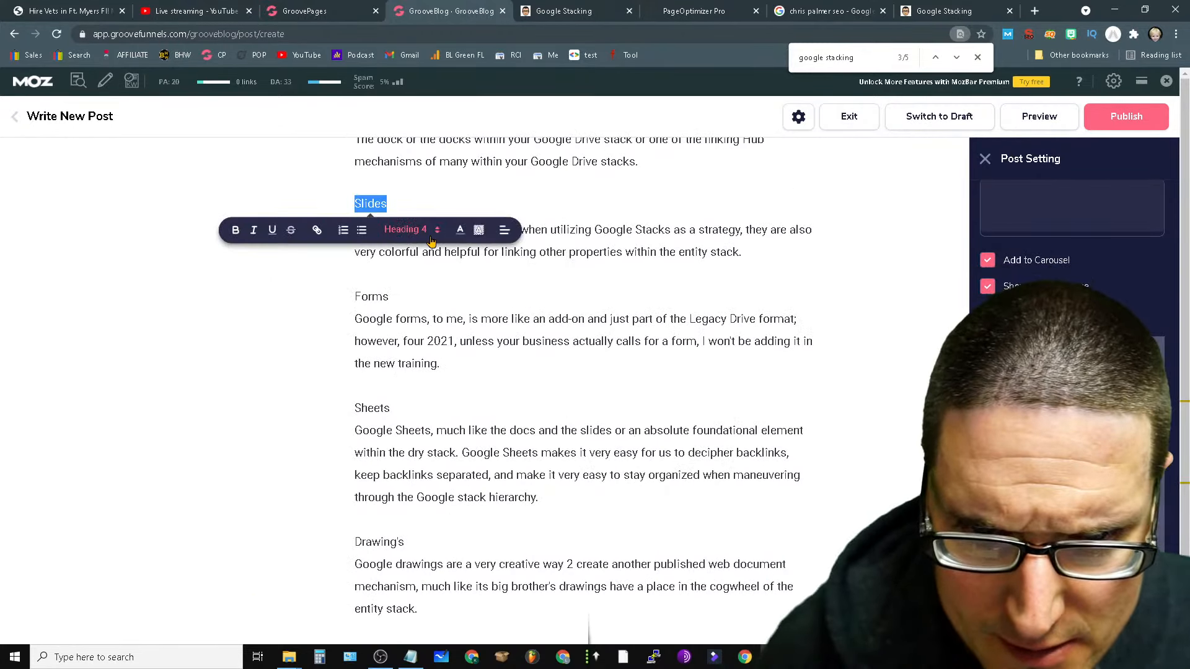
click(432, 231)
click(445, 375)
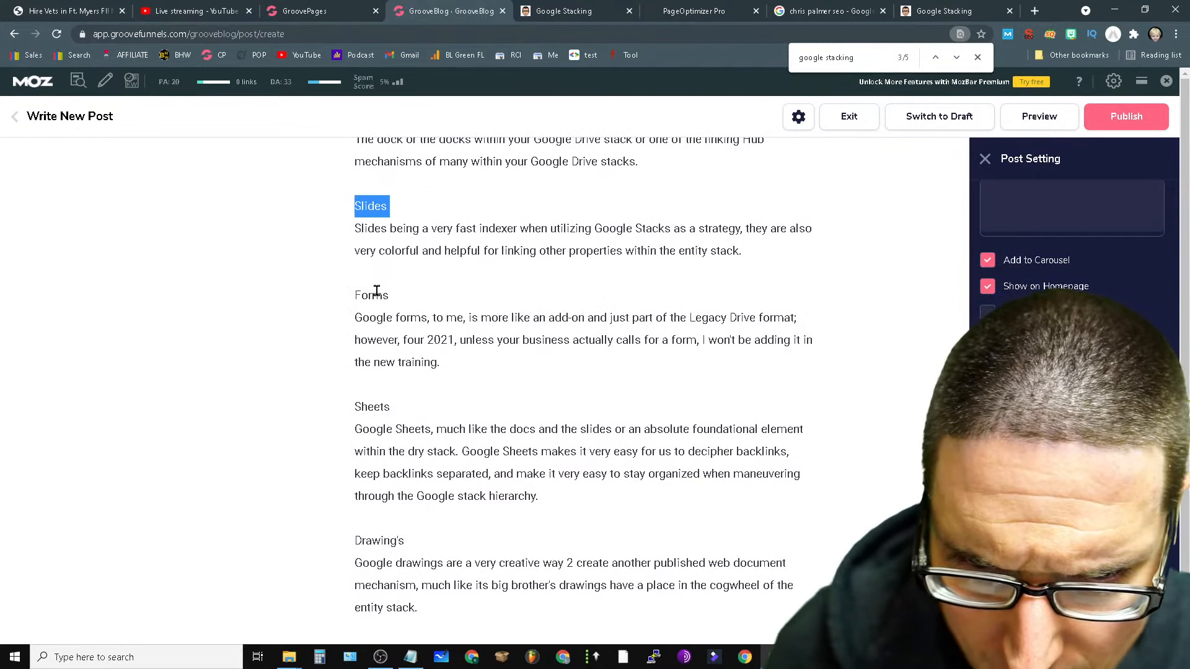
- Set the Docs subheading to Normal text, matching the Google Folders line
scroll(579, 292, up, 6)
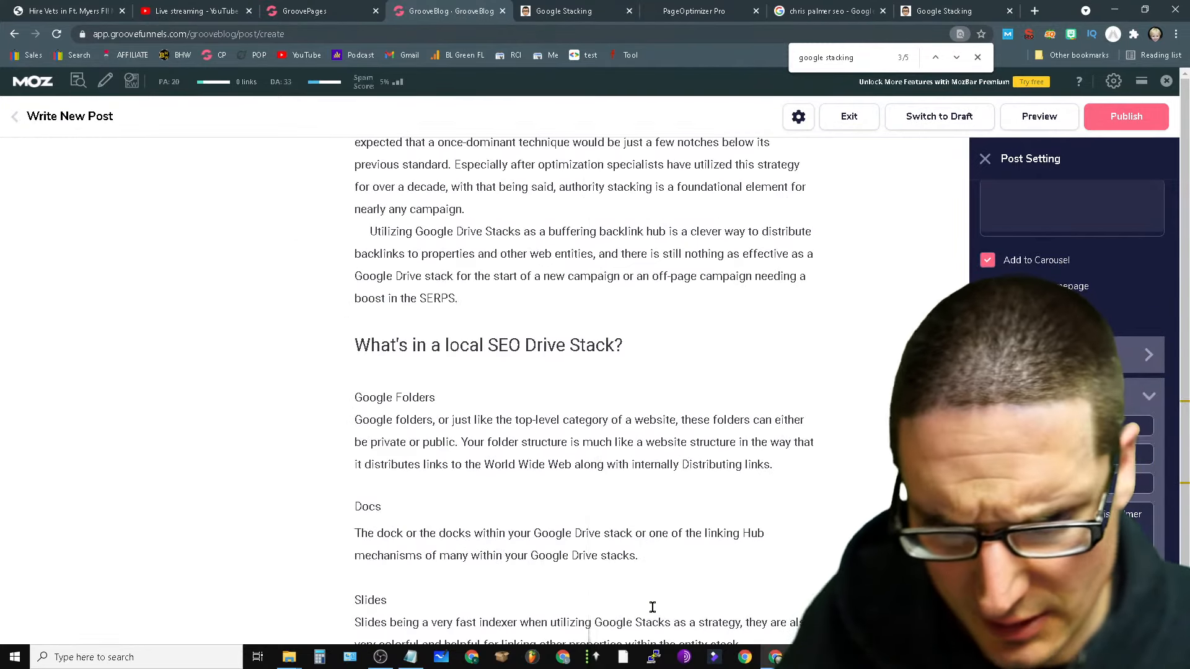
triple_click(358, 504)
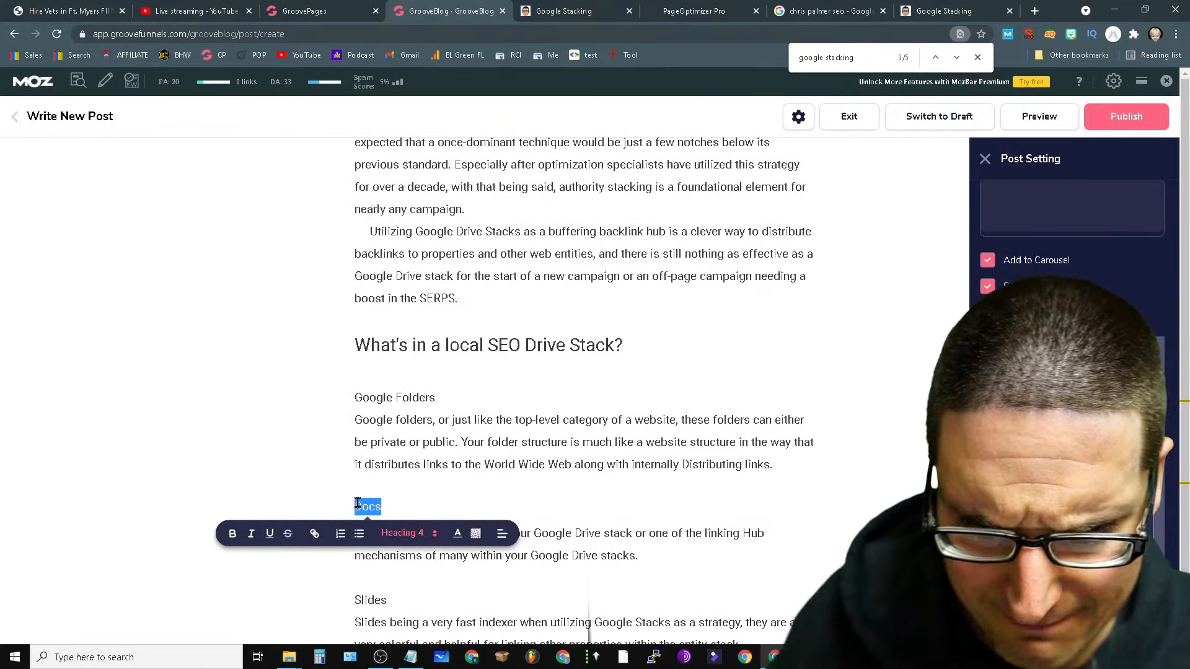
click(408, 534)
scroll(475, 582, down, 3)
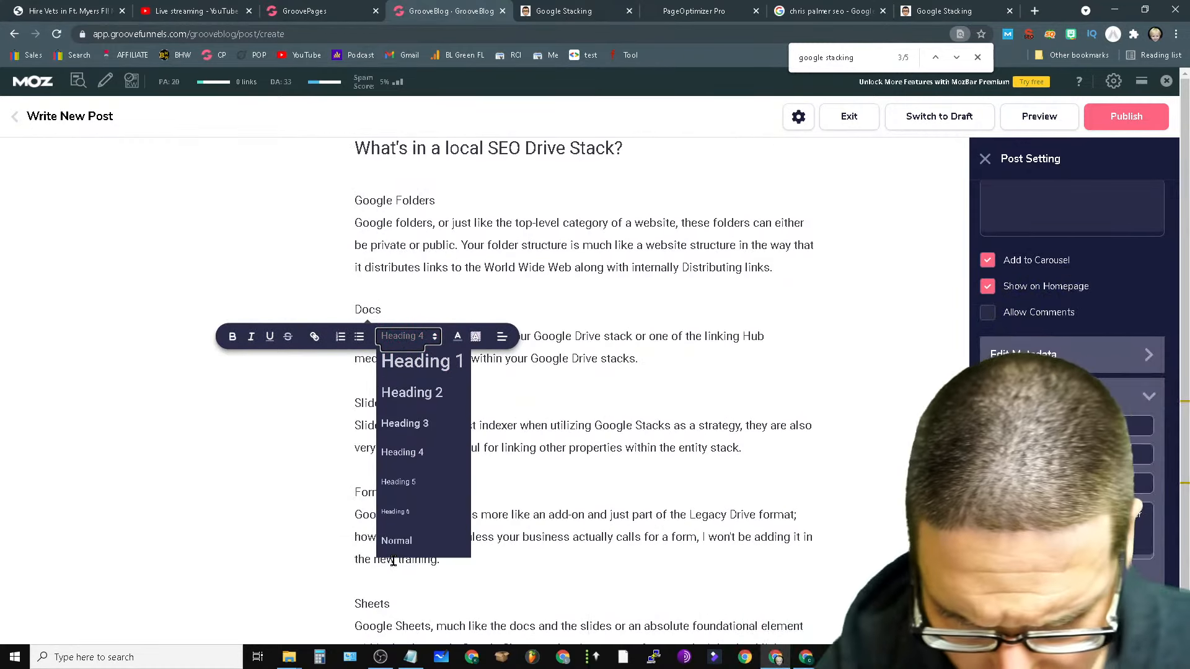
click(408, 536)
scroll(408, 536, up, 6)
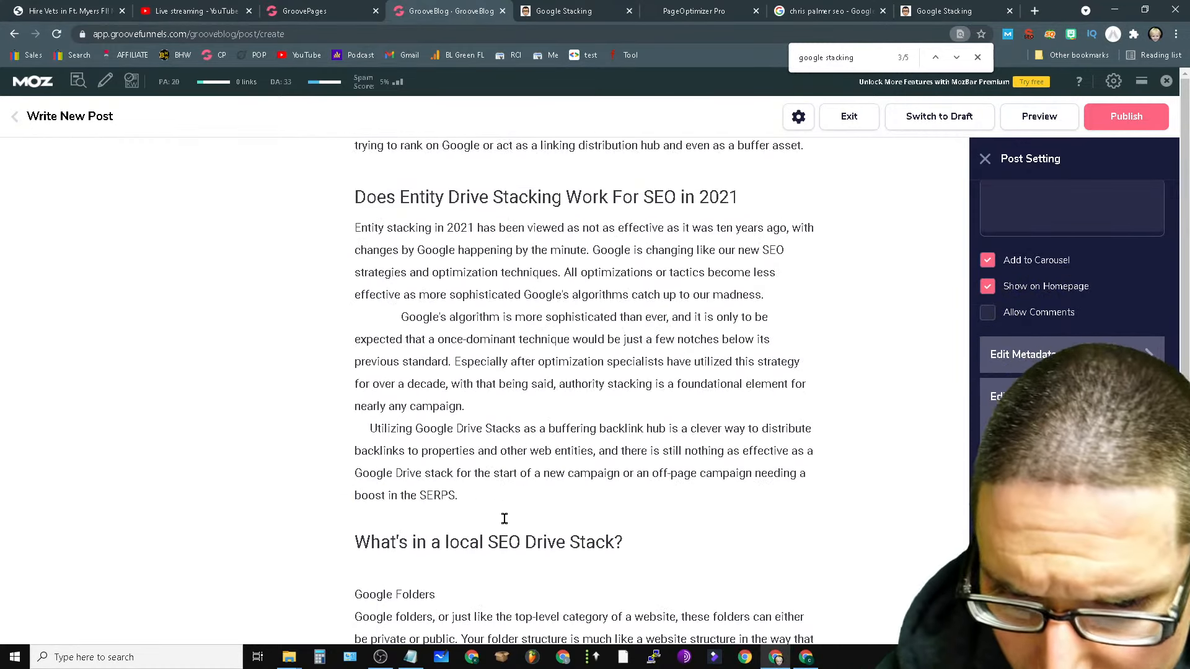
scroll(434, 533, down, 3)
triple_click(413, 400)
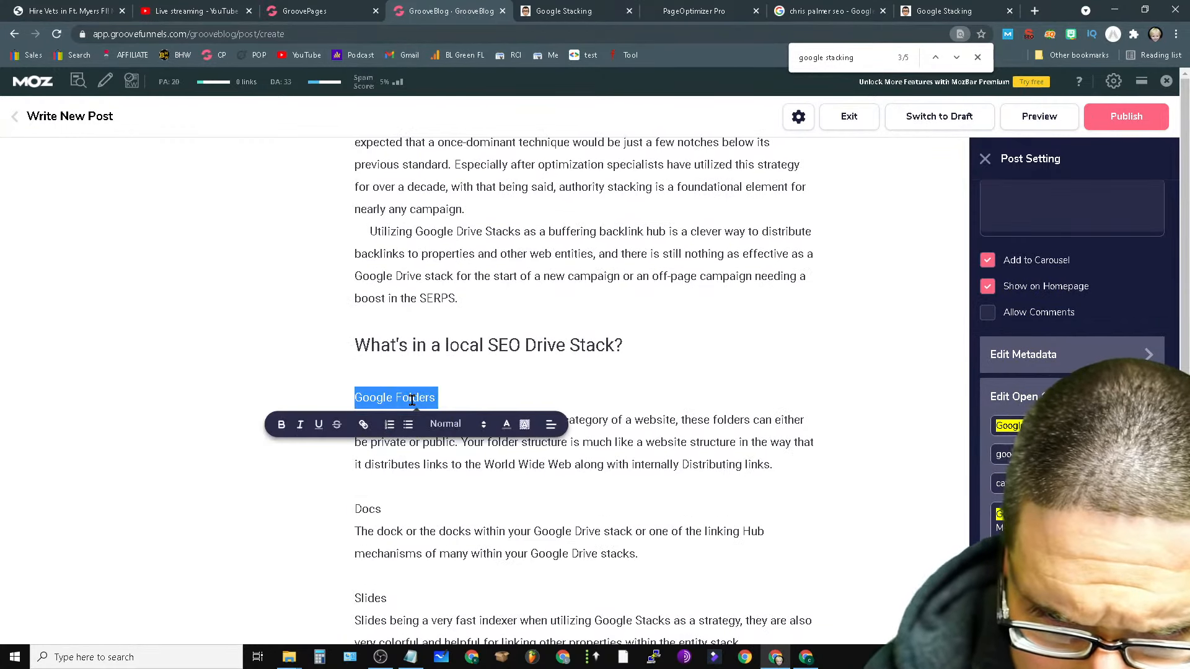
click(672, 340)
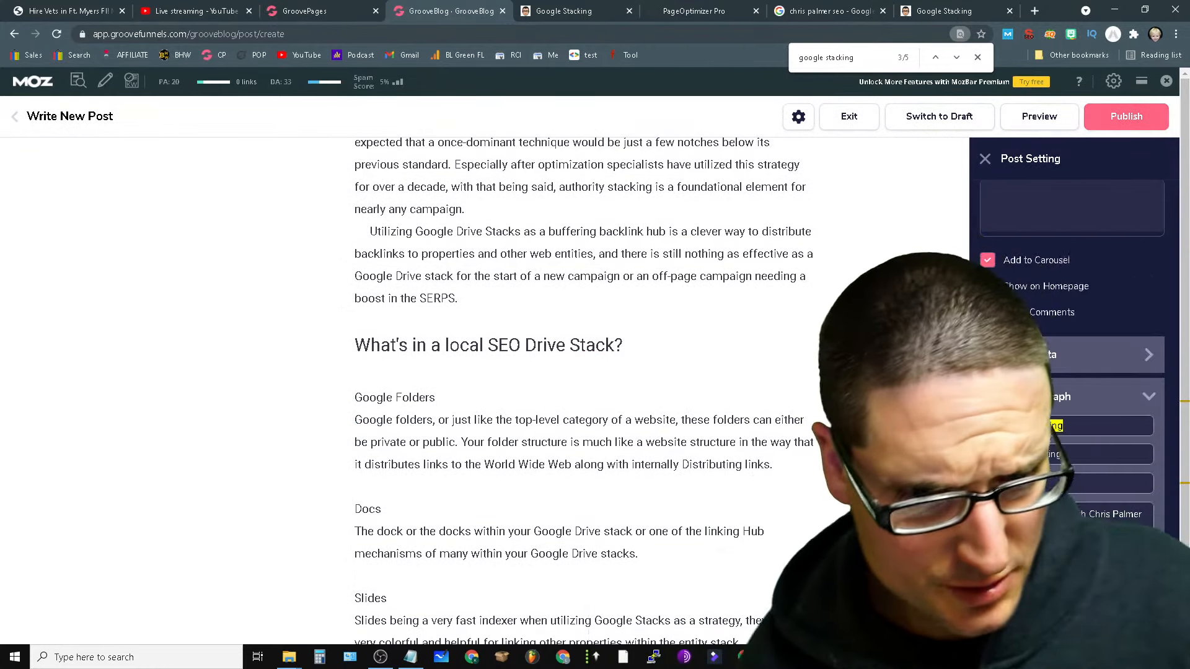
- Publish the post and reload the live page to confirm the subheadings show as plain text
click(1101, 114)
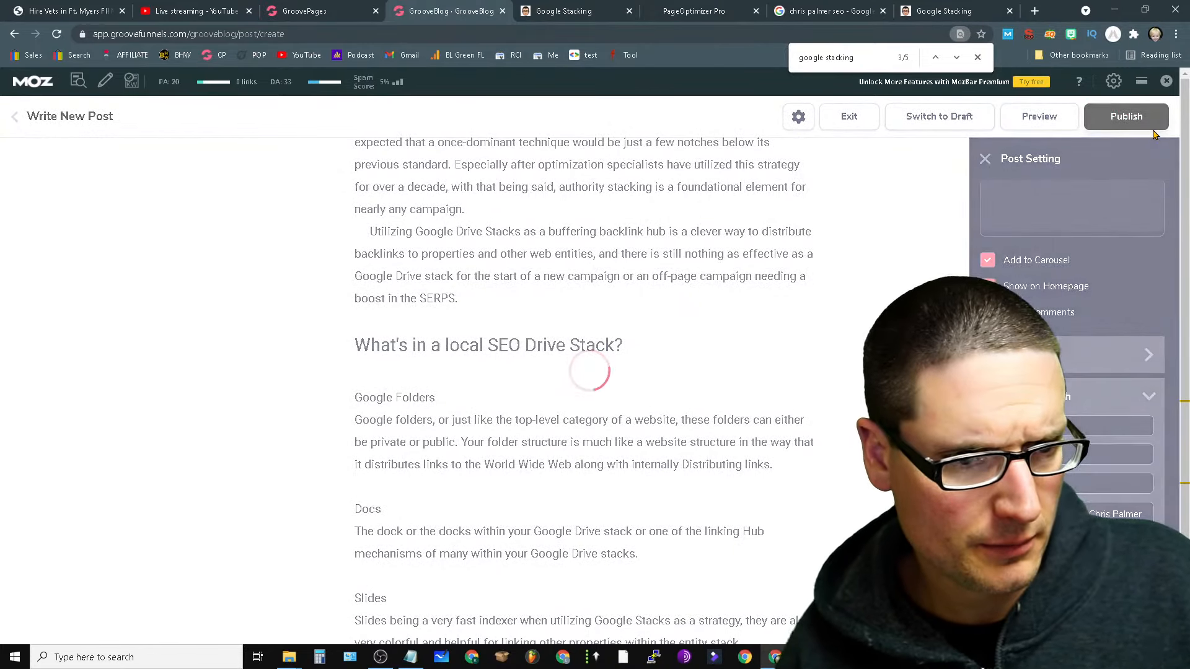
click(915, 7)
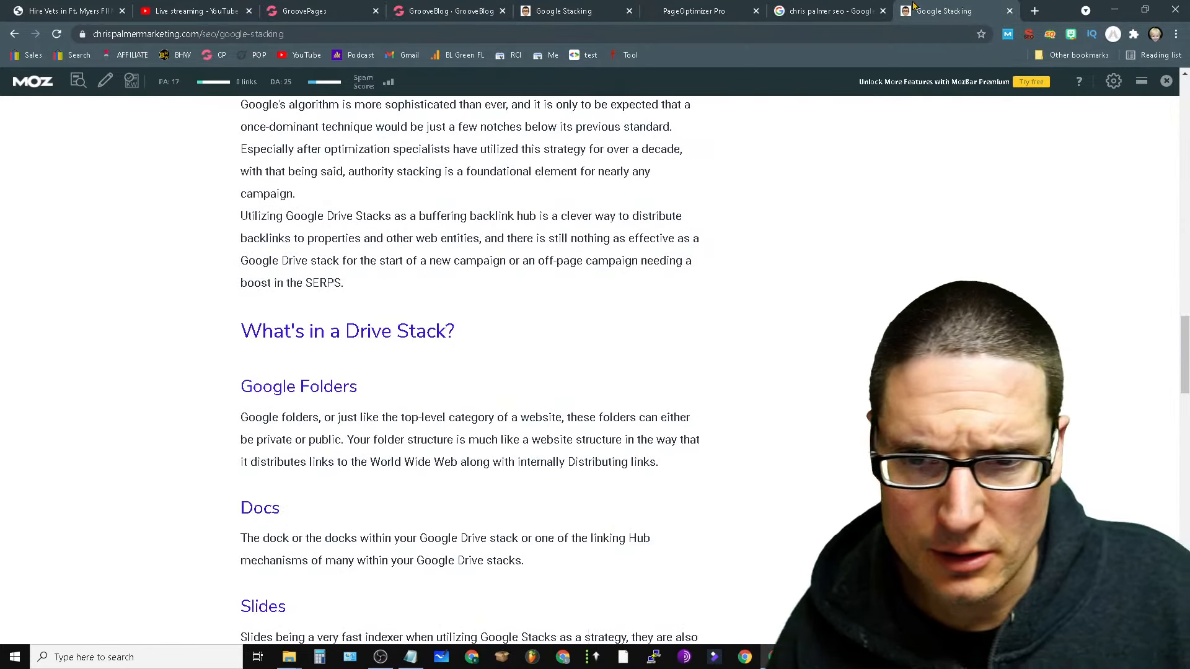
scroll(485, 434, down, 15)
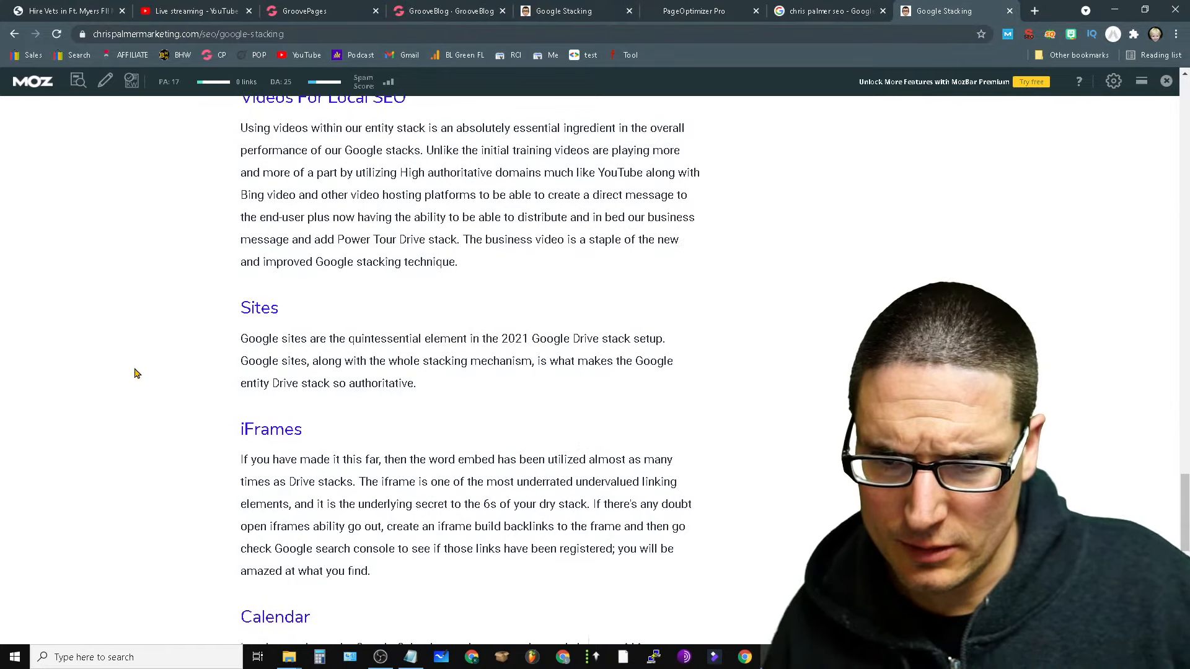
click(56, 36)
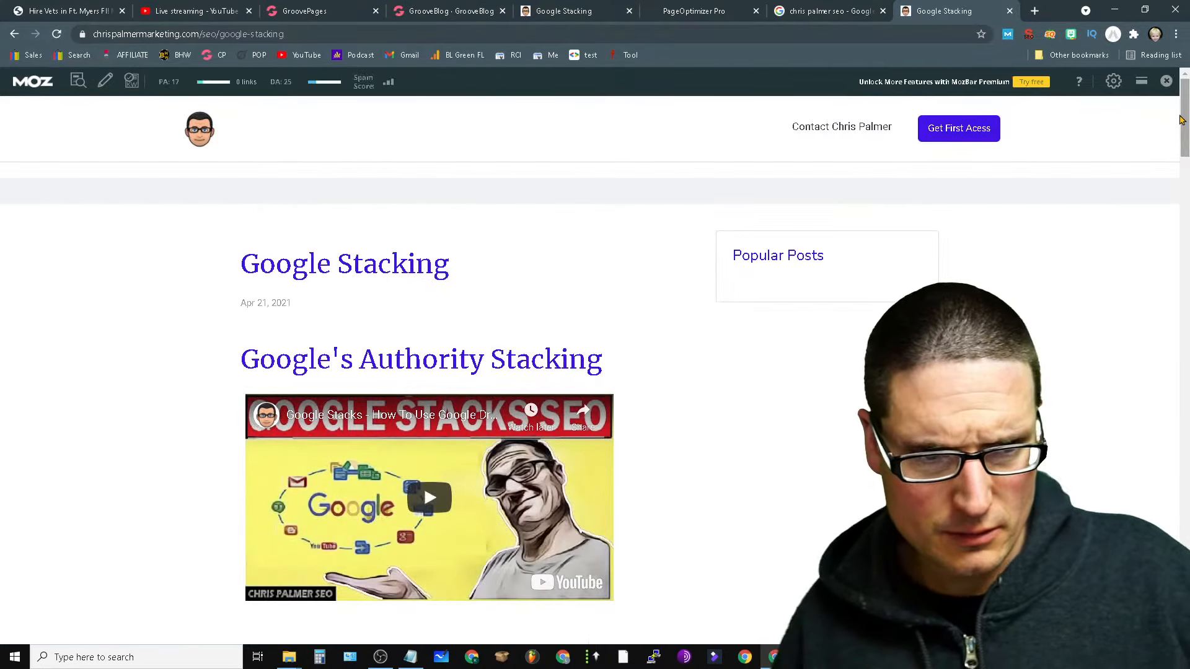
drag(1184, 118, 1187, 382)
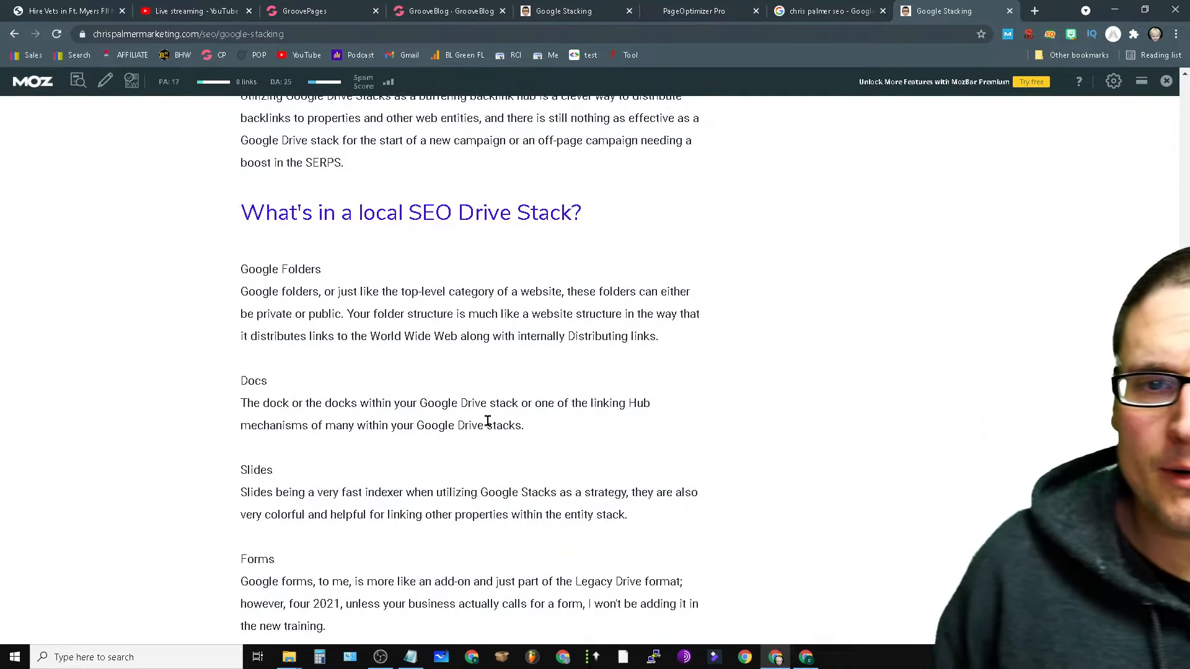
click(658, 4)
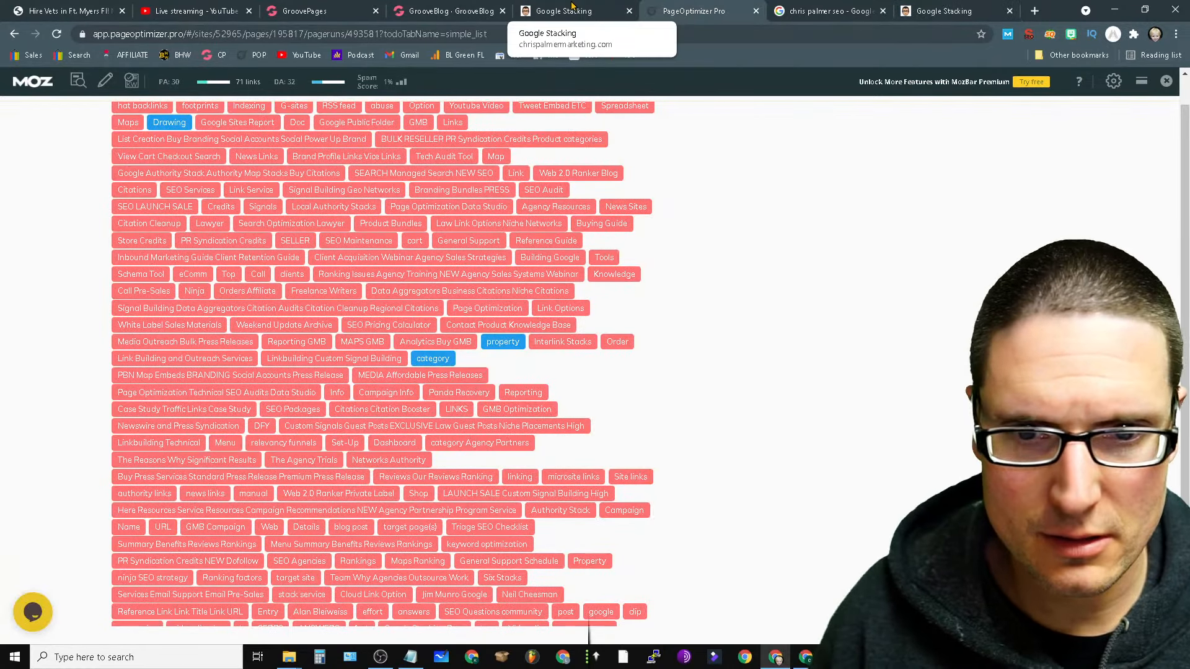
- Re-run the google stacking report with Update Optimization Score
scroll(1139, 365, up, 9)
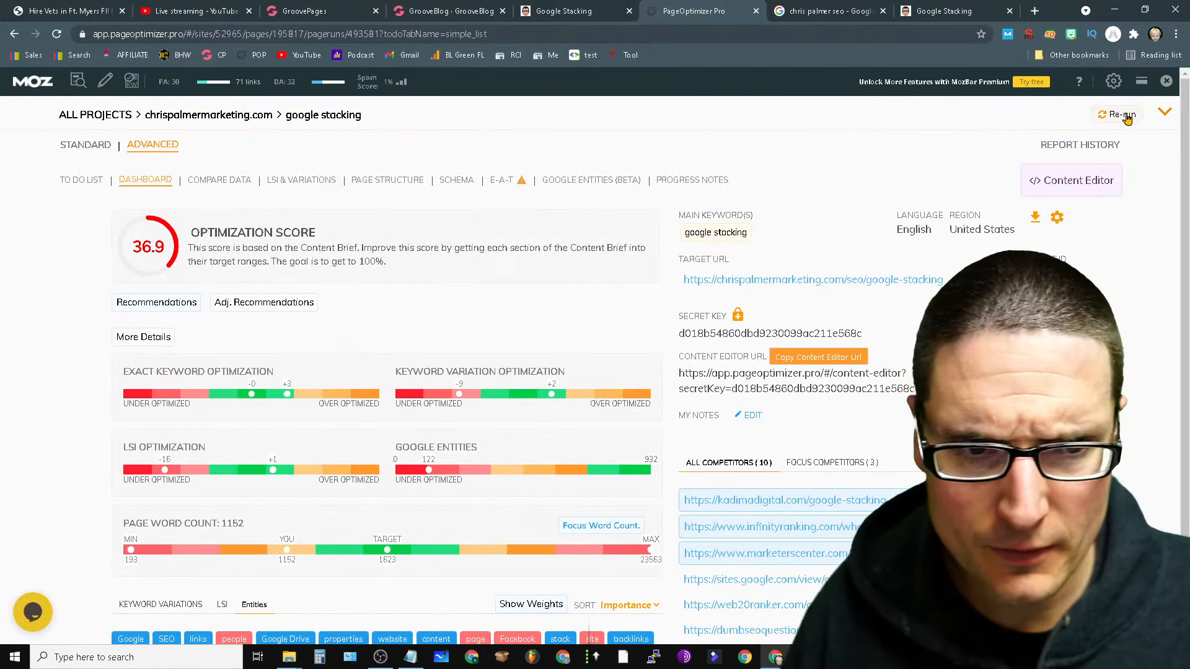
click(1123, 115)
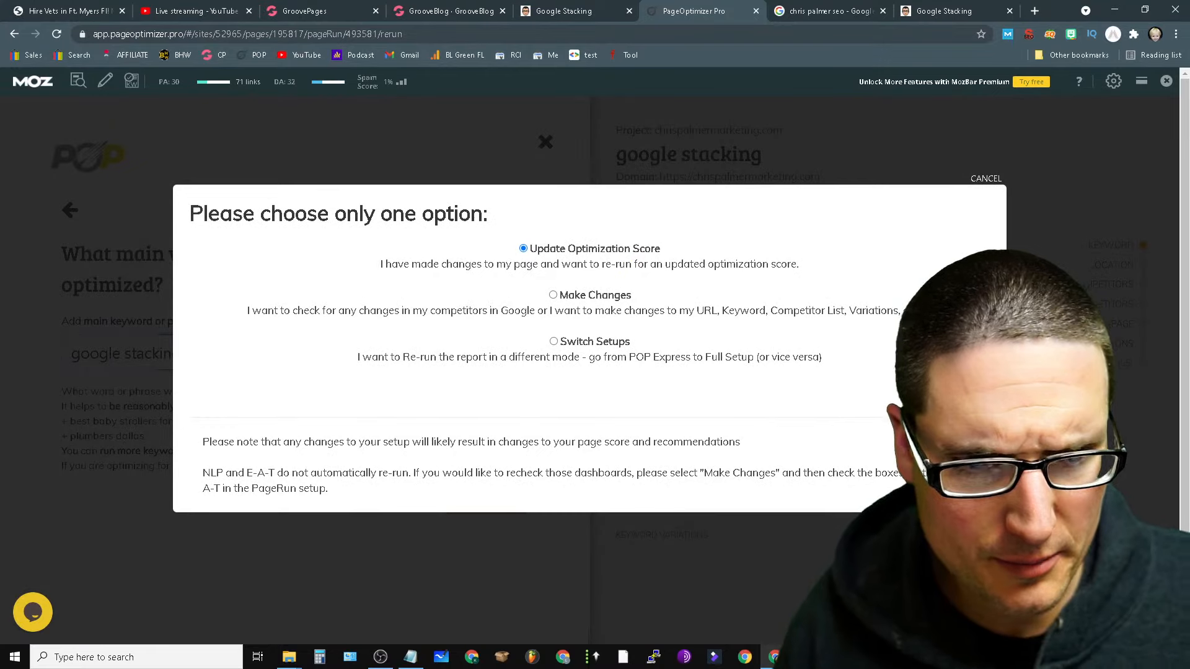
click(949, 392)
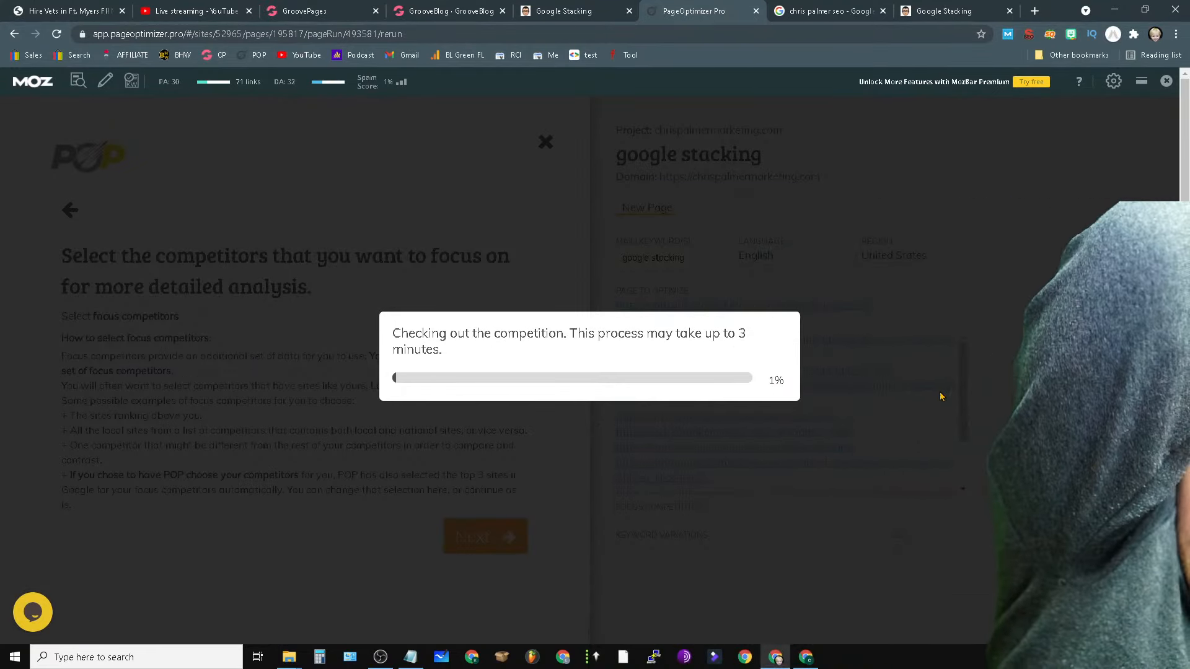
click(195, 10)
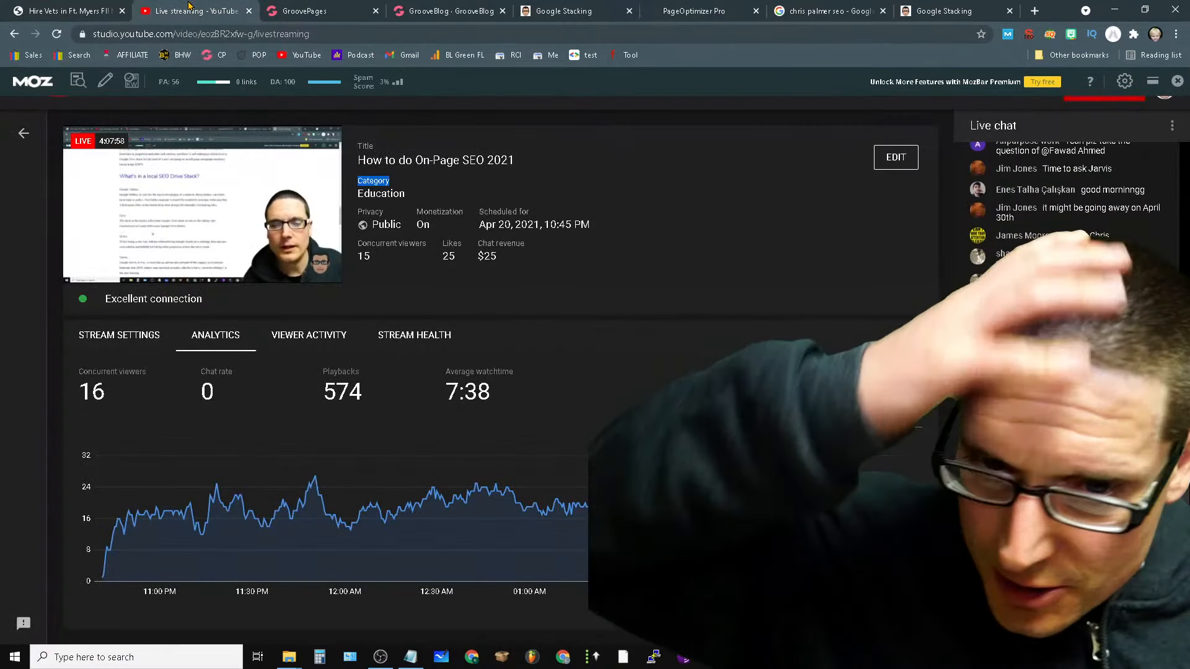